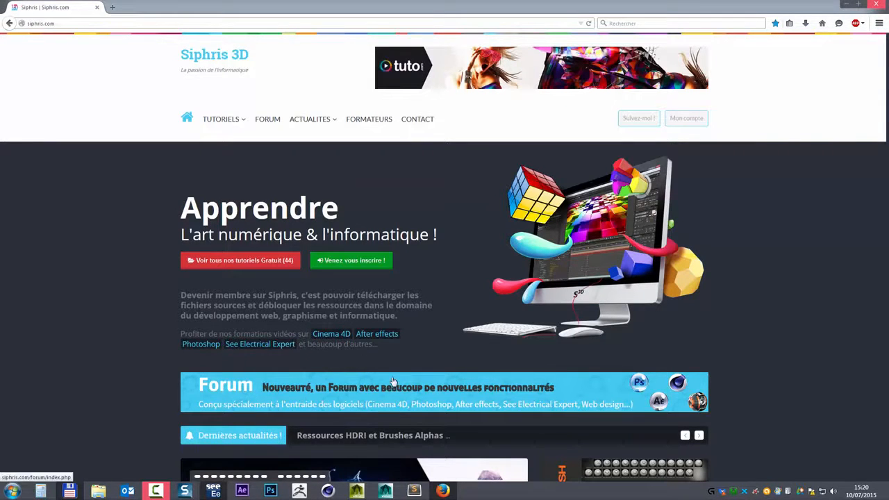
- Examine the Siphris 3D homepage and the course categories listed under its tutorials
scroll(430, 333, "down", 4)
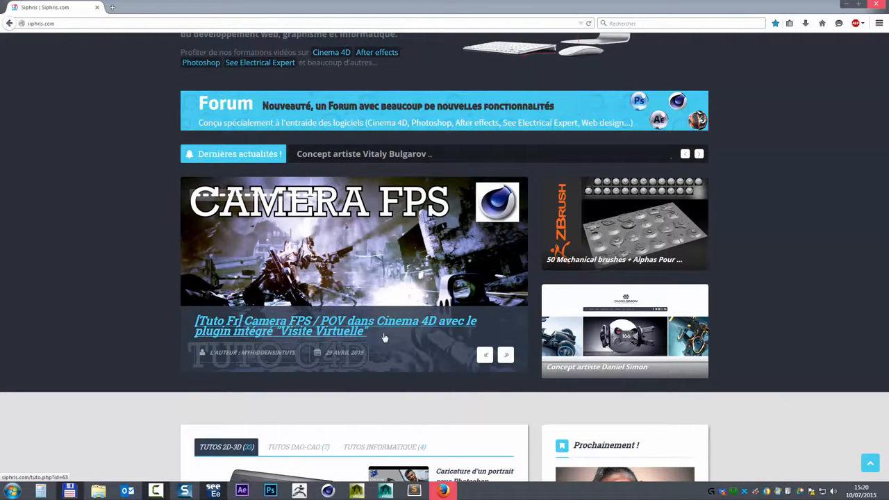
scroll(384, 337, "up", 4)
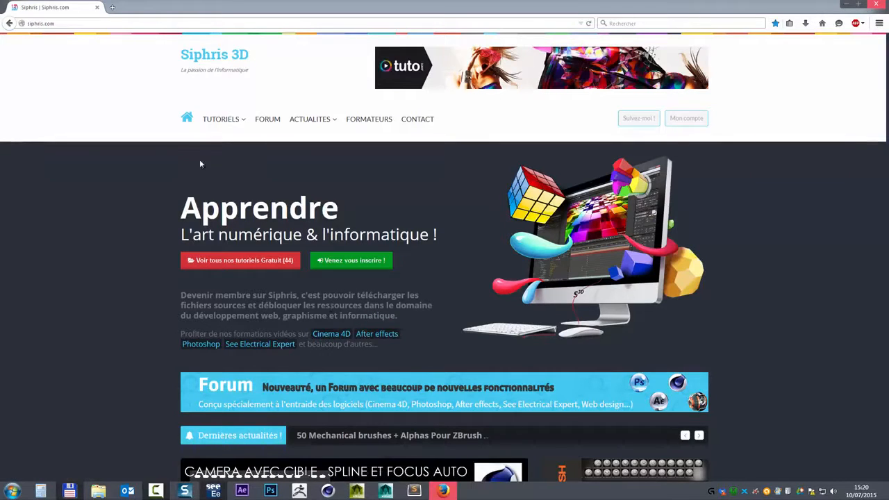
mouse_move(224, 123)
mouse_move(231, 157)
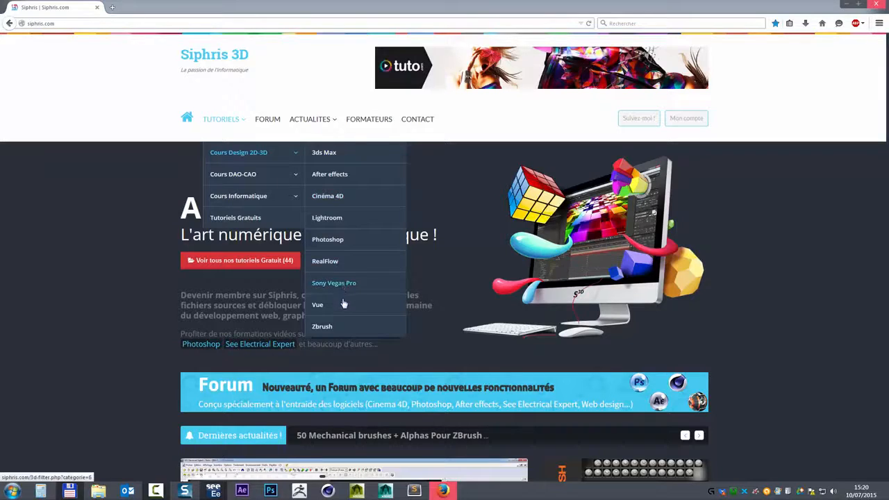
mouse_move(267, 196)
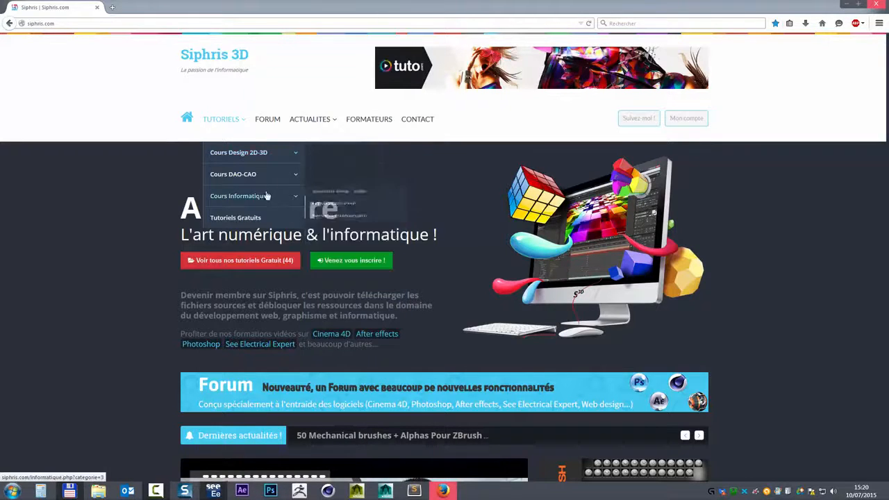
mouse_move(232, 174)
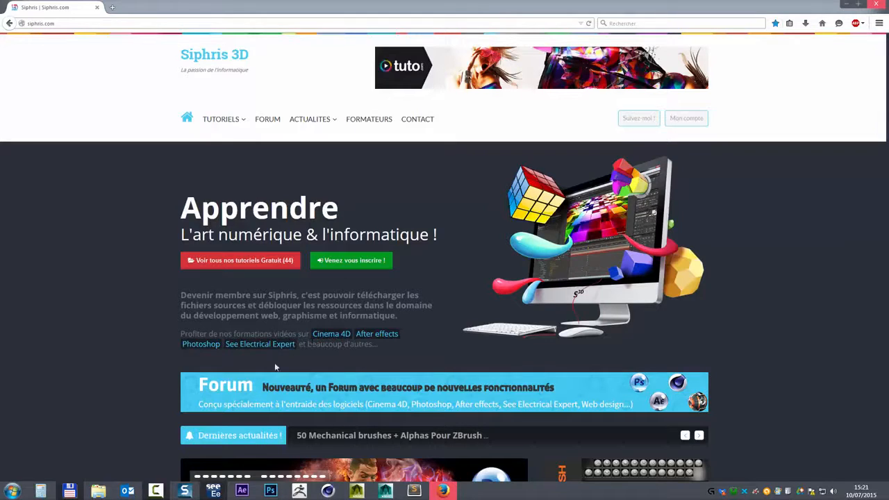
- Open the site's forum and look through its tutorial and software sections
left_click(233, 391)
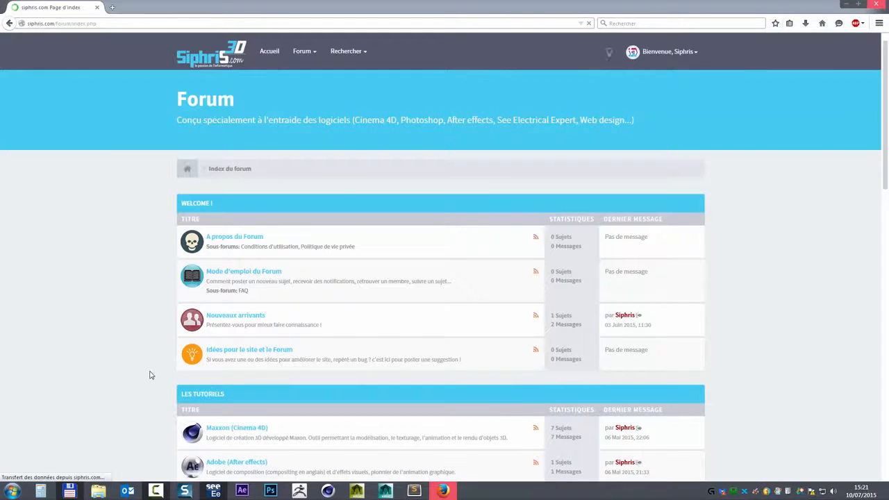
scroll(149, 375, "down", 5)
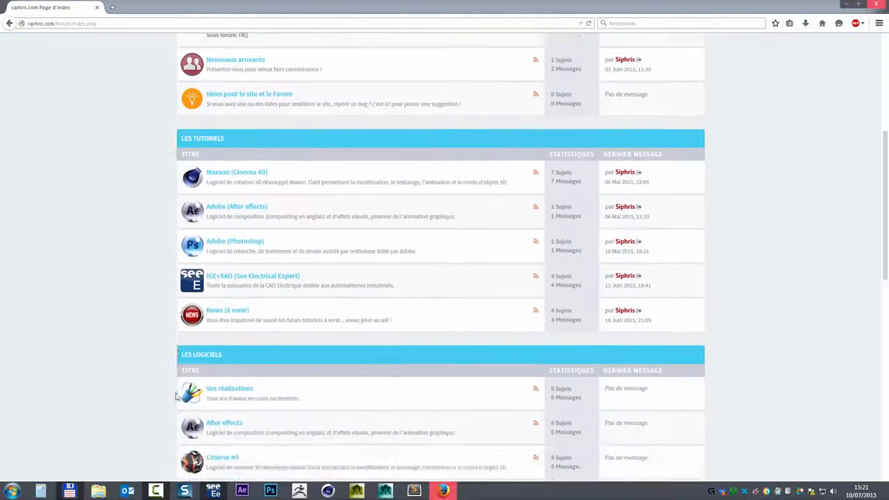
scroll(176, 396, "down", 10)
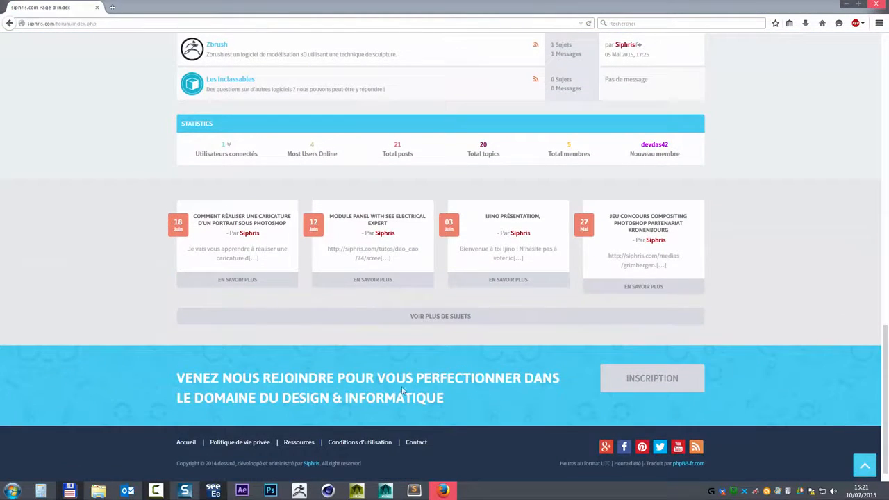
scroll(412, 339, "up", 3)
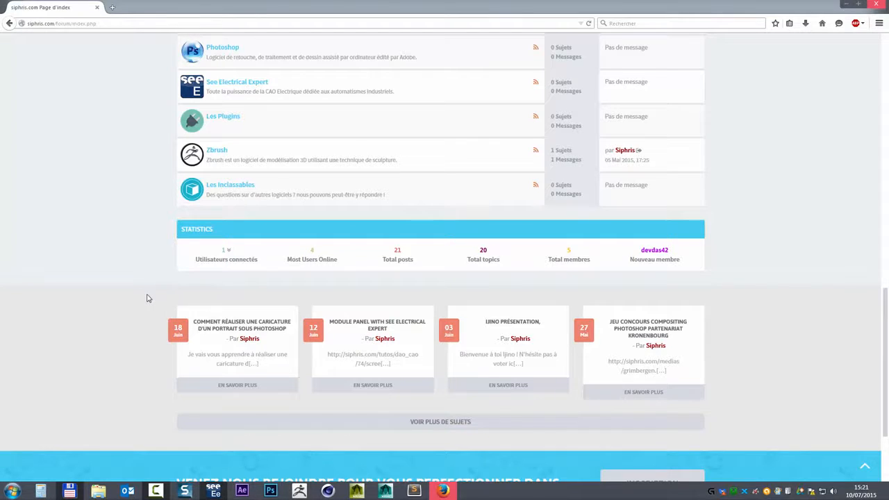
scroll(147, 299, "up", 2)
scroll(147, 299, "up", 5)
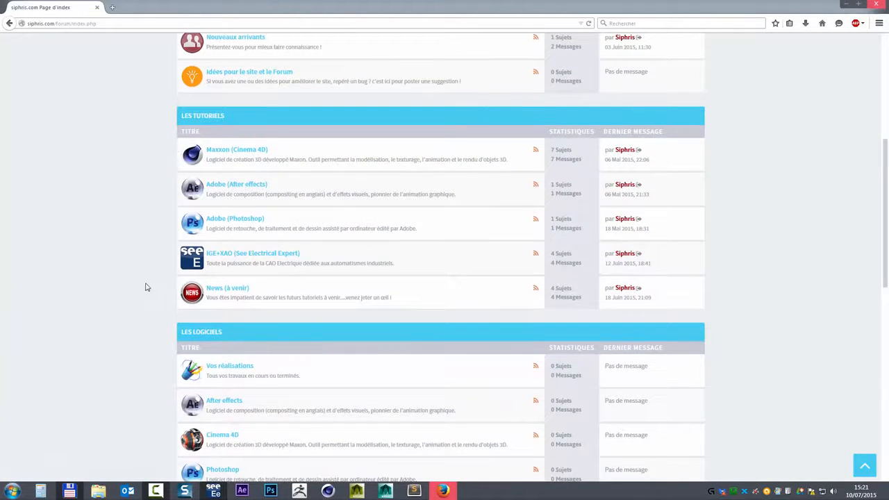
scroll(154, 313, "down", 1)
scroll(154, 313, "down", 3)
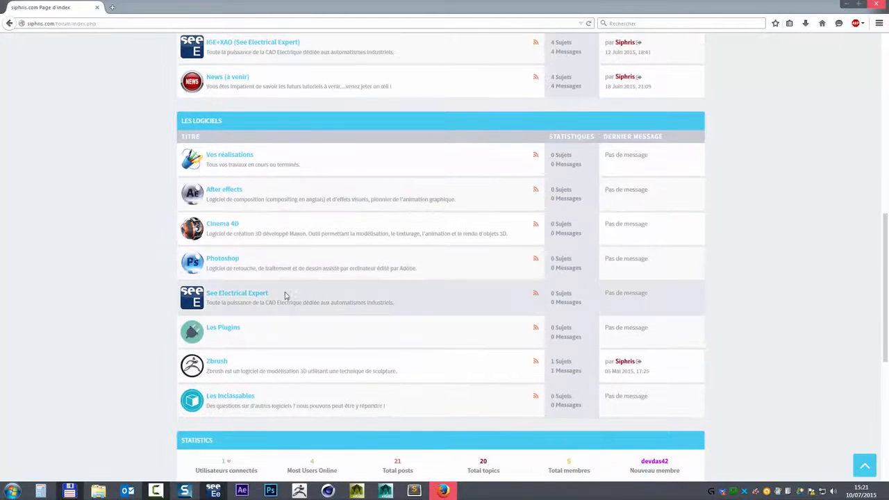
- View the See Electrical Expert section of the forum, and return to the site's homepage
left_click(252, 296)
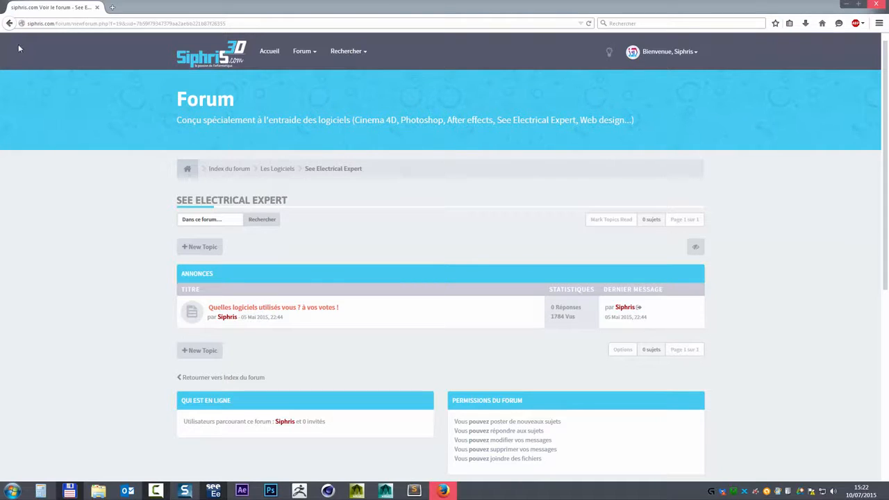
left_click(9, 23)
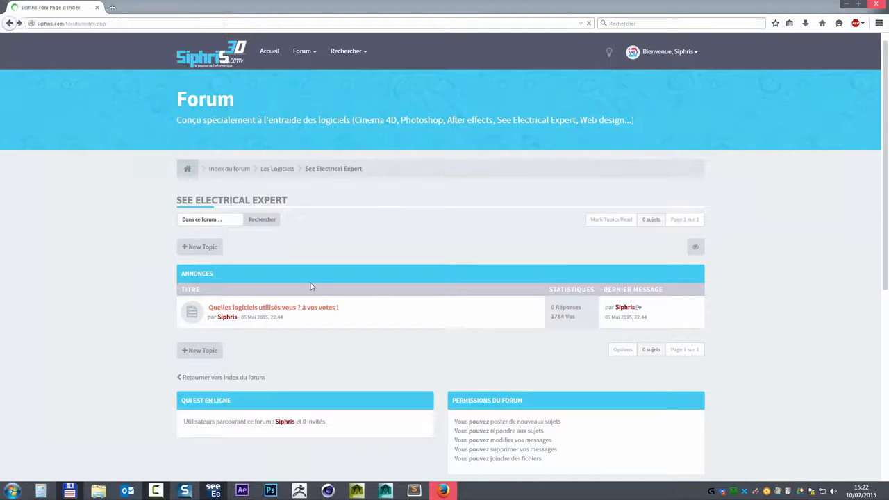
left_click(7, 24)
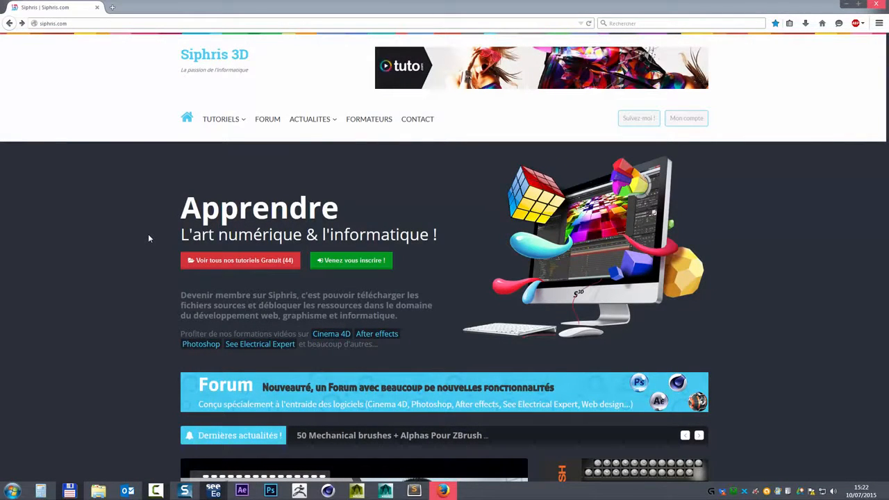
scroll(159, 296, "down", 5)
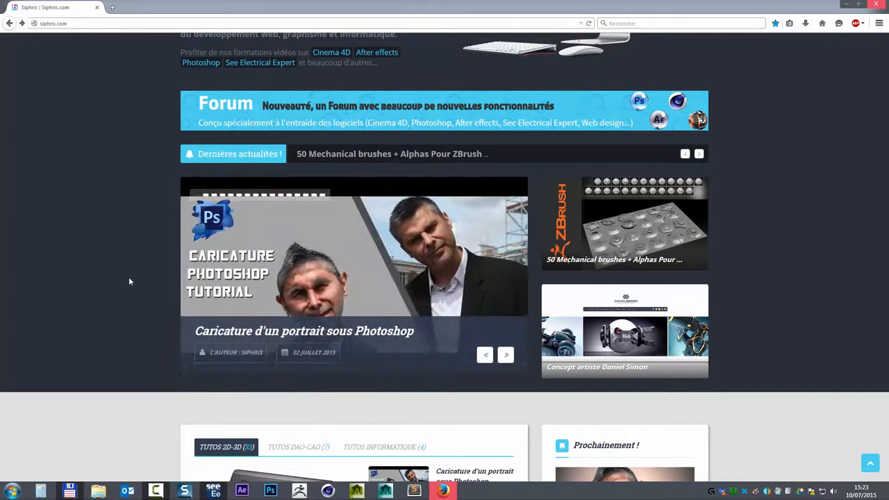
scroll(130, 278, "up", 5)
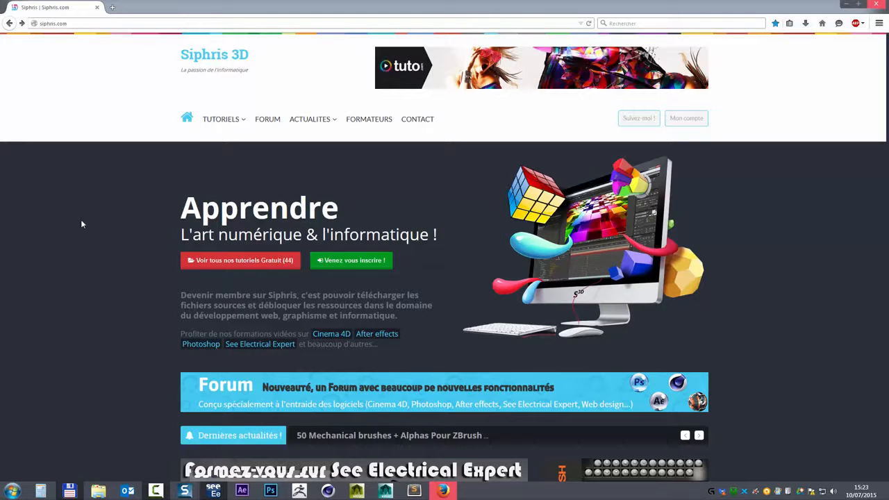
- Switch to SEE Electrical Expert and open the equipment catalogue (Catalogue matériels)
left_click(846, 5)
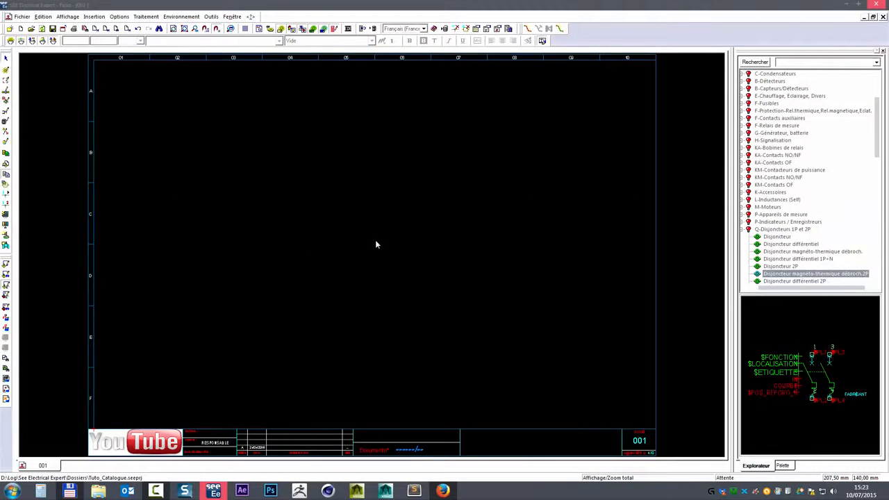
left_click(182, 16)
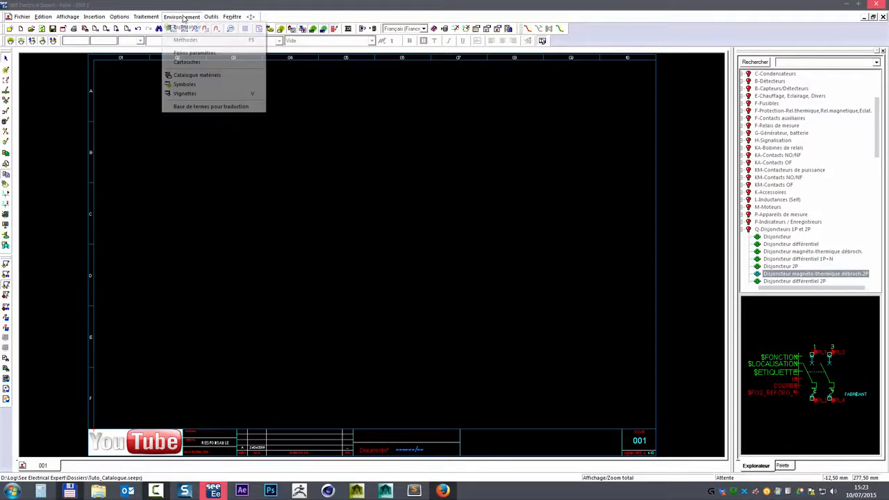
left_click(200, 76)
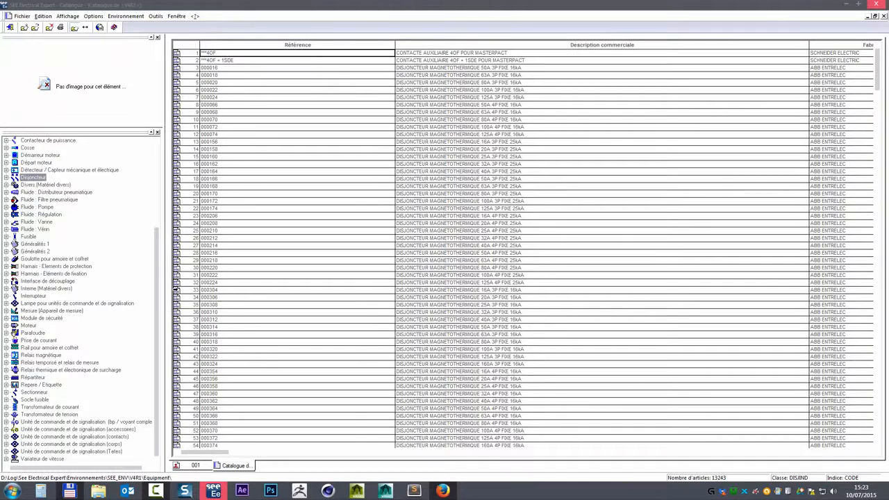
left_click(31, 180)
scroll(38, 193, "up", 4)
right_click(39, 171)
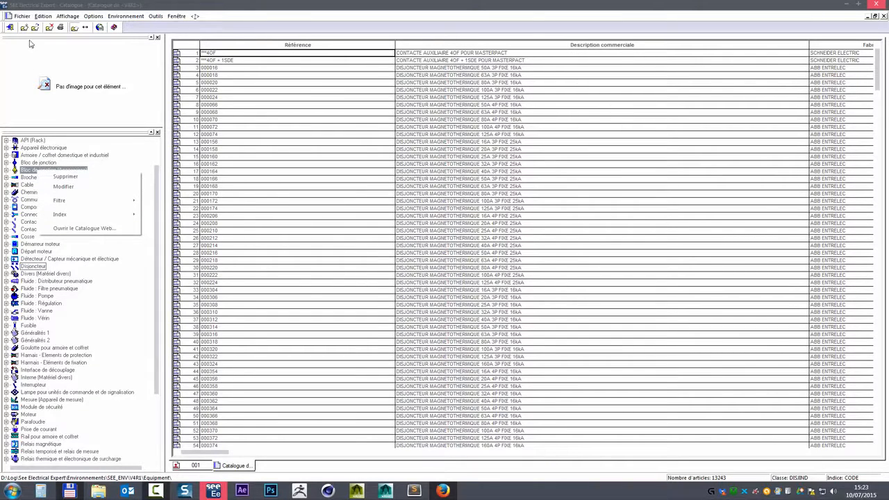
left_click(44, 17)
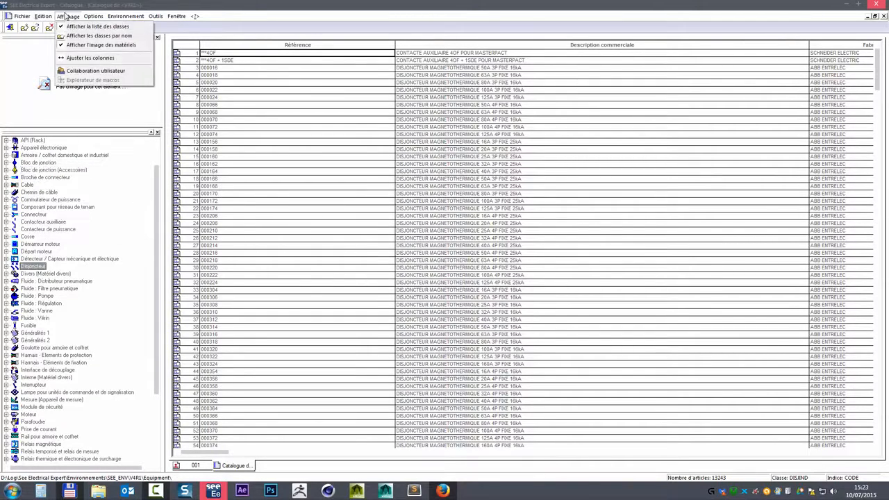
- View the articles of the Démarreur moteur class, and those of the Départ moteur class through to the end of the list
left_click(30, 245)
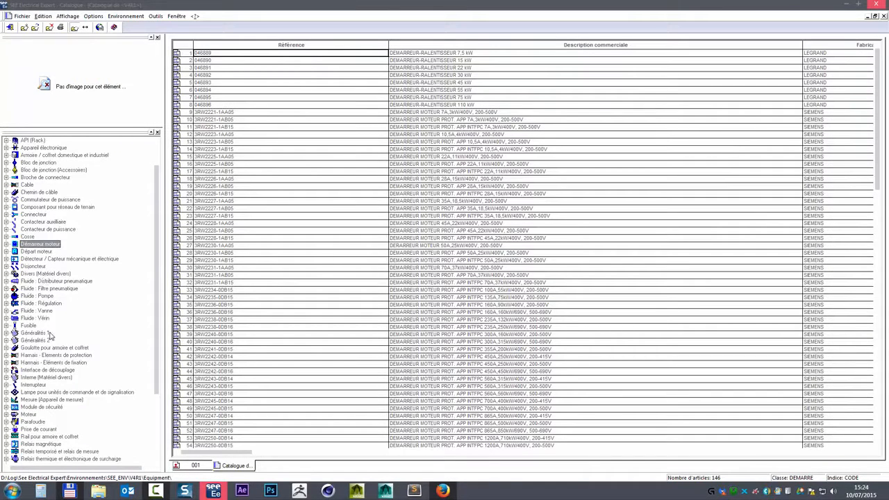
left_click(36, 251)
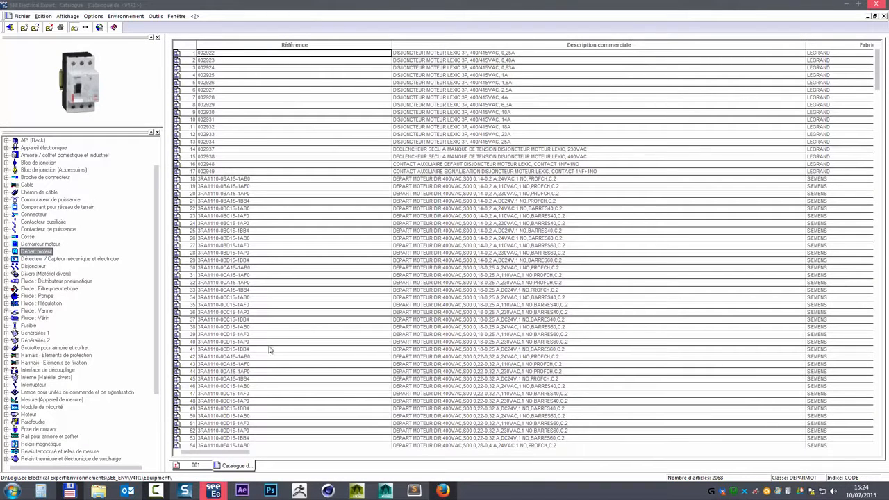
left_click_drag(877, 73, 878, 187)
scroll(584, 254, "down", 20)
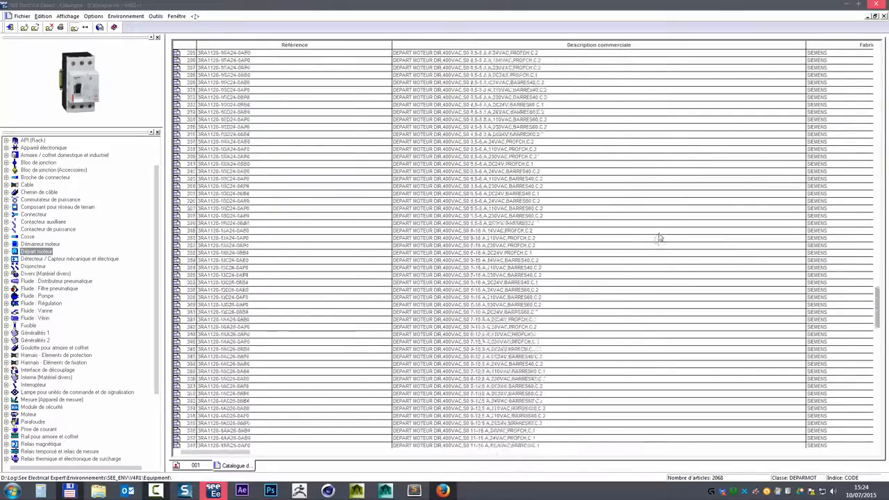
scroll(831, 325, "down", 20)
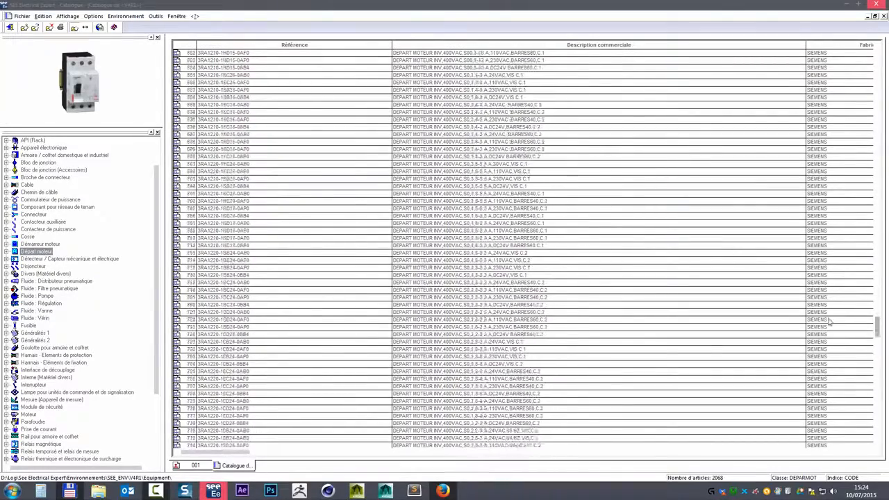
scroll(453, 314, "down", 20)
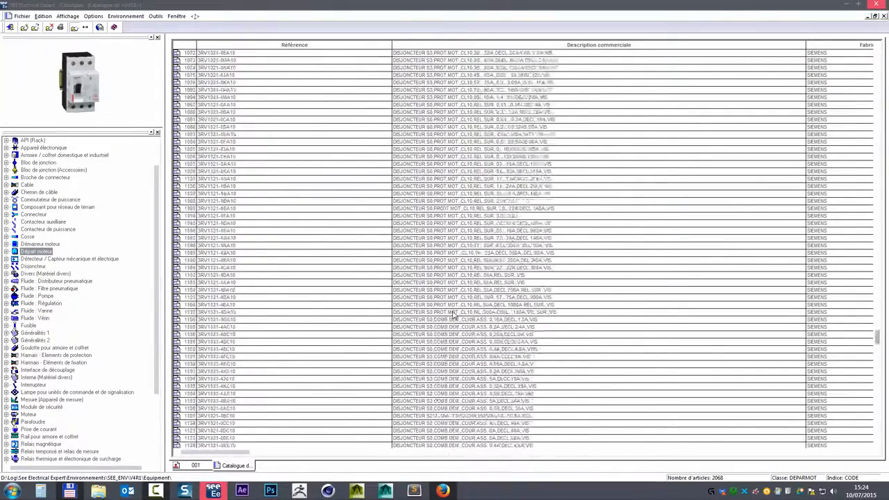
scroll(453, 314, "down", 20)
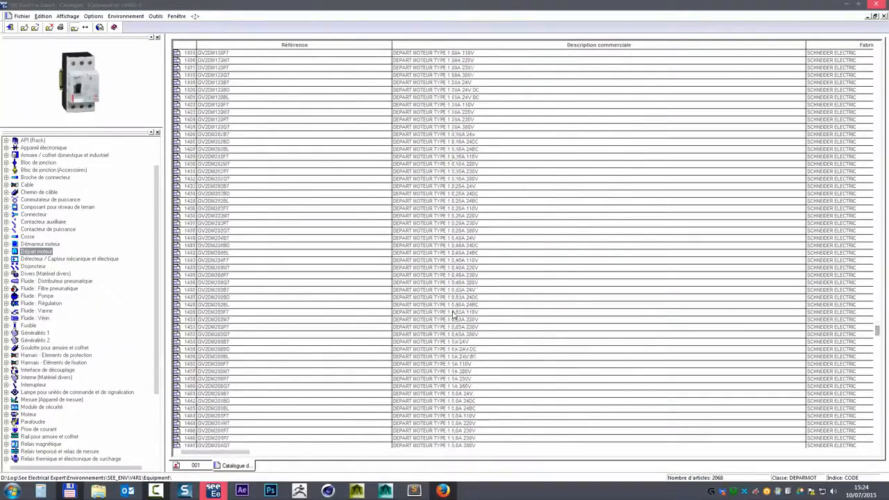
scroll(453, 314, "down", 20)
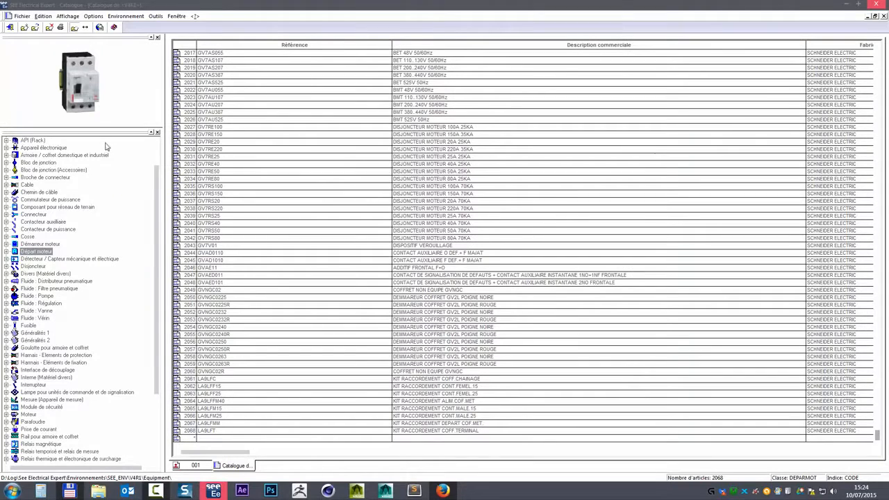
- Check the row commands, such as Copier, for article GV7RE220, and select the empty row ending the Départ moteur list
left_click(187, 149)
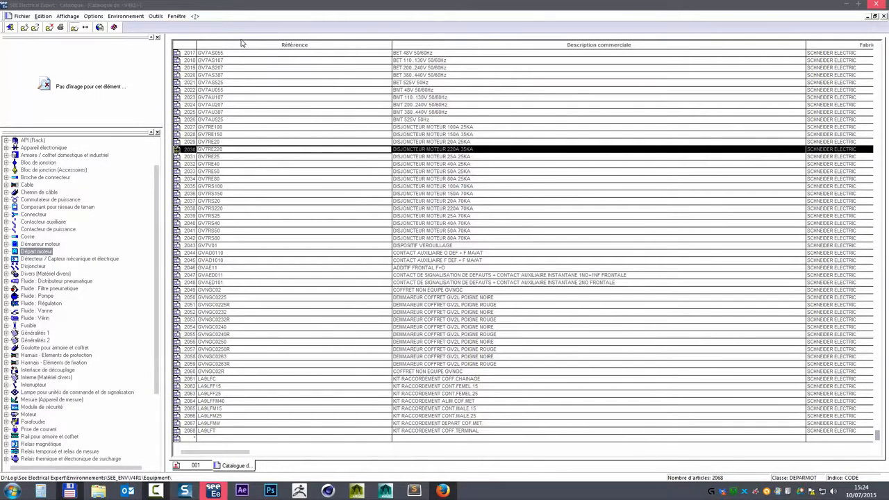
right_click(188, 151)
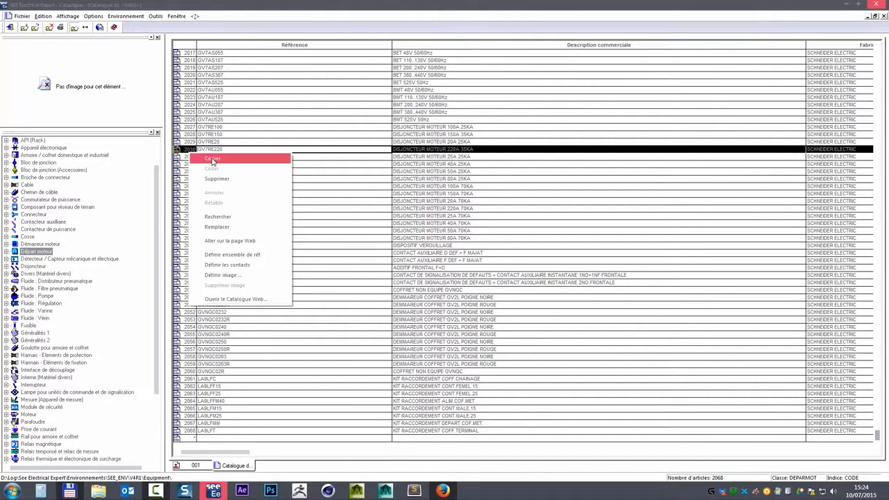
left_click(186, 440)
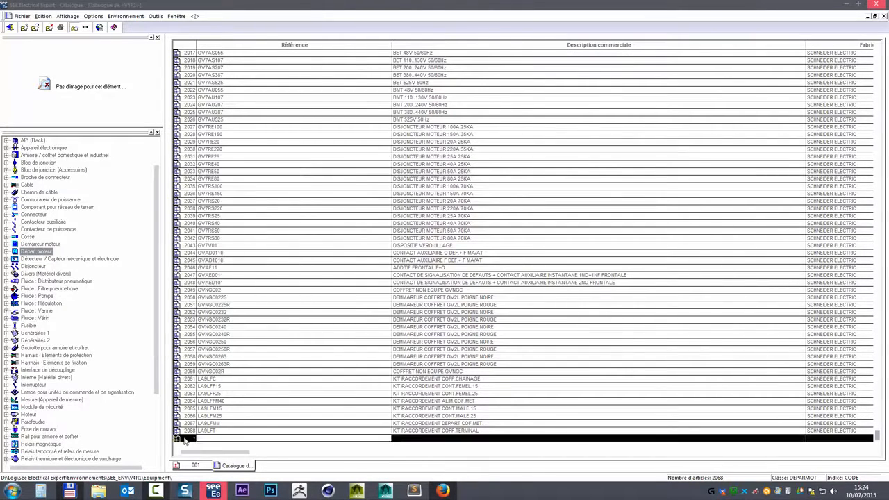
left_click(236, 442)
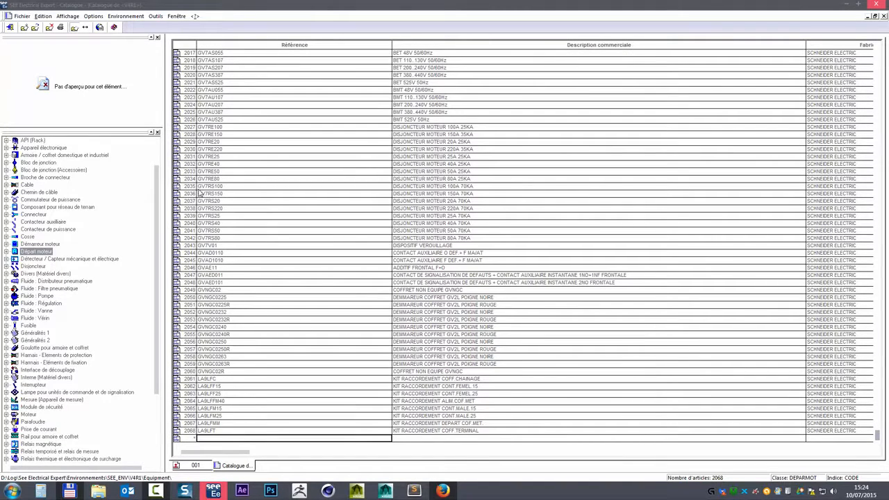
- Check the row commands, such as Supprimer, for article GV7RS100, and select the GV7RE220 row
left_click(187, 186)
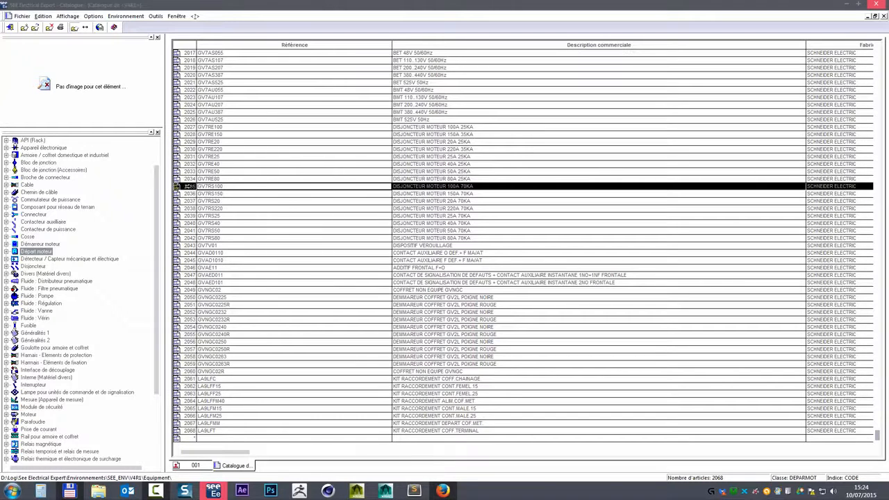
right_click(187, 186)
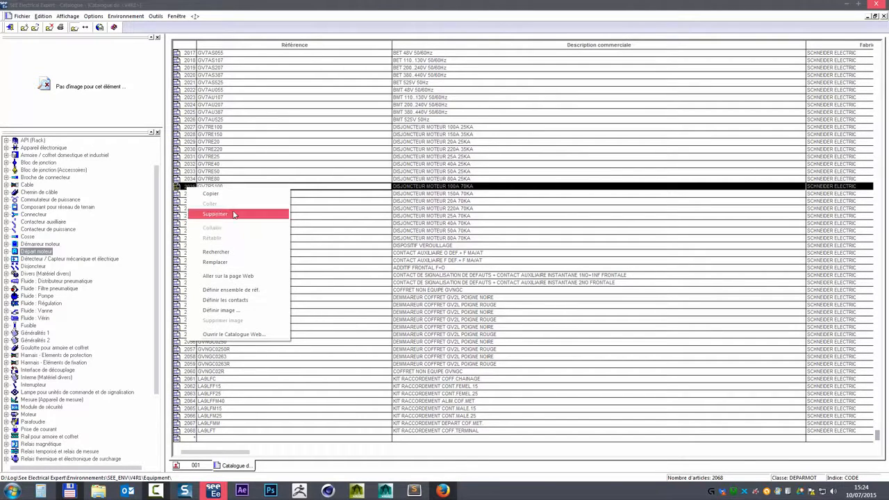
left_click(195, 149)
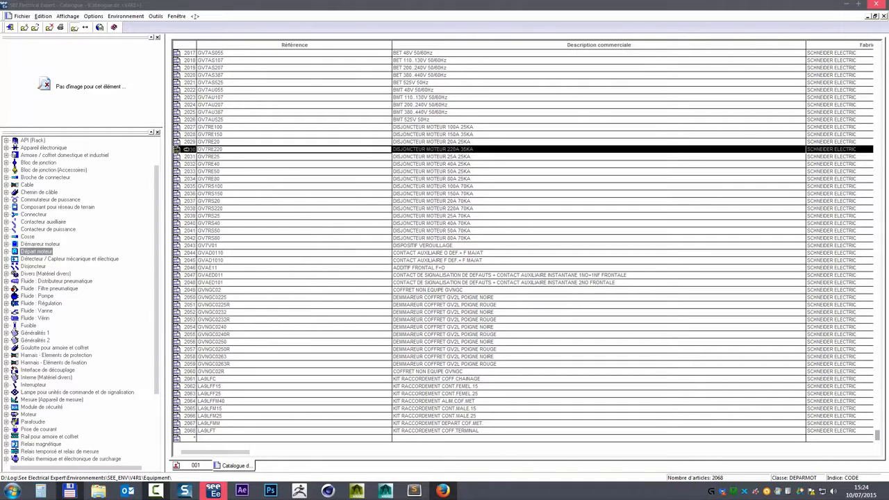
- Add an article with reference ILIOL and commercial description tyhtyh in the empty row ending the Départ moteur list
left_click(221, 438)
right_click(189, 438)
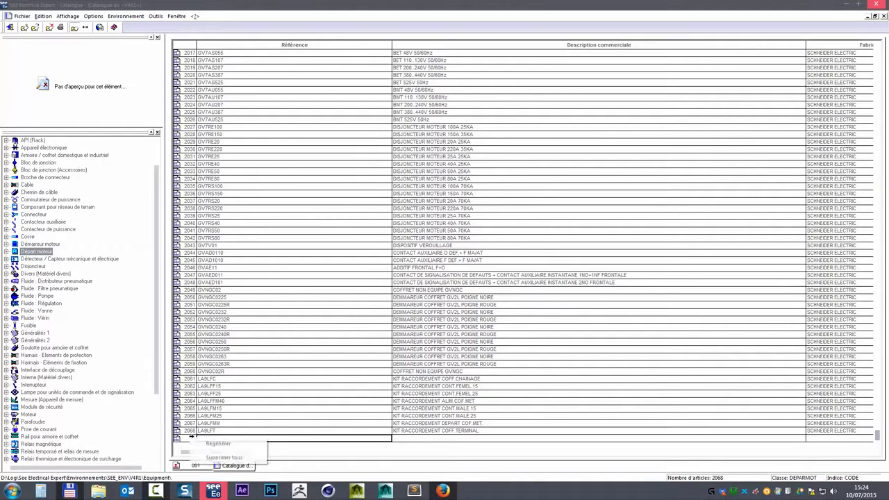
left_click(179, 426)
left_click(207, 440)
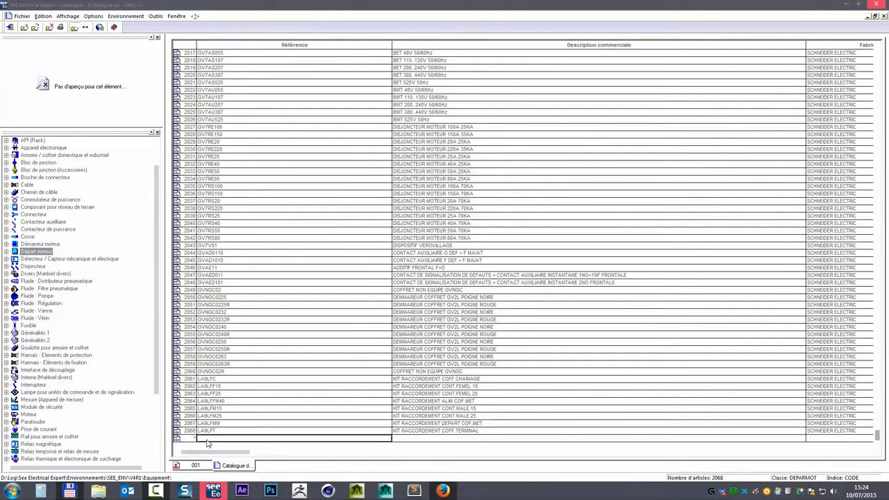
type("lio")
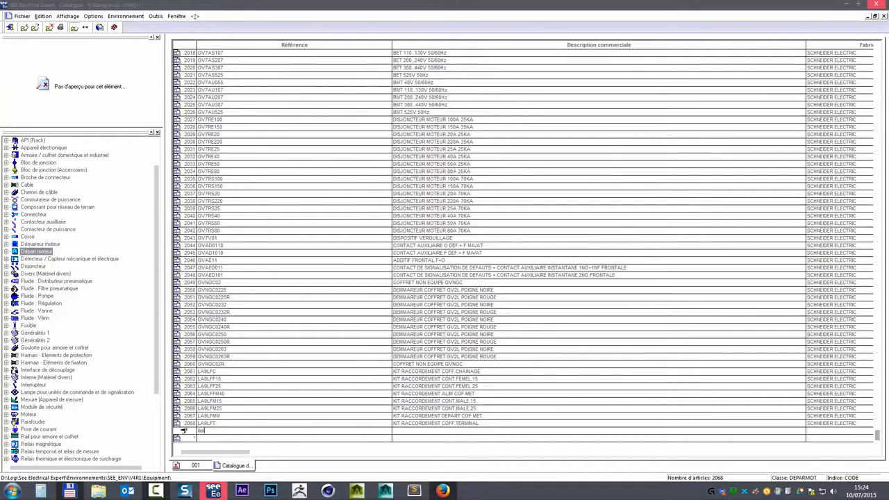
left_click(184, 431)
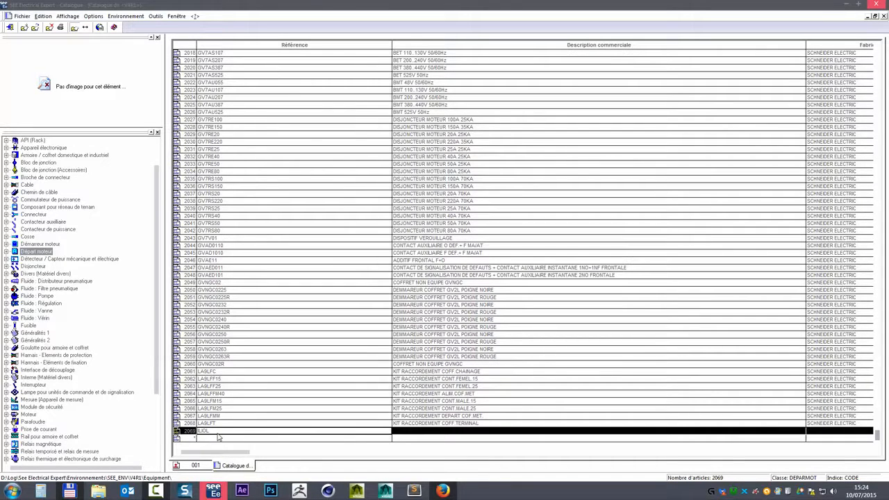
left_click(405, 431)
type("tyhtyh")
key("Return")
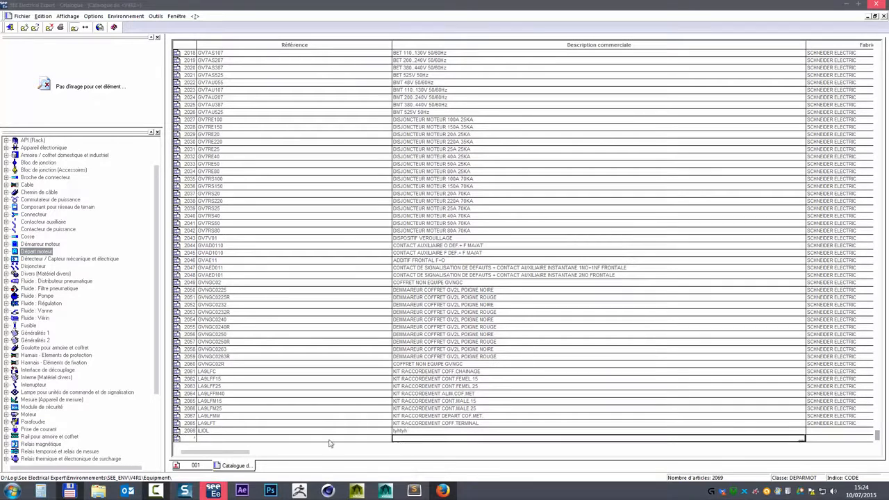
- Delete the ILIOL article from the Départ moteur list
left_click(231, 418)
left_click(215, 431)
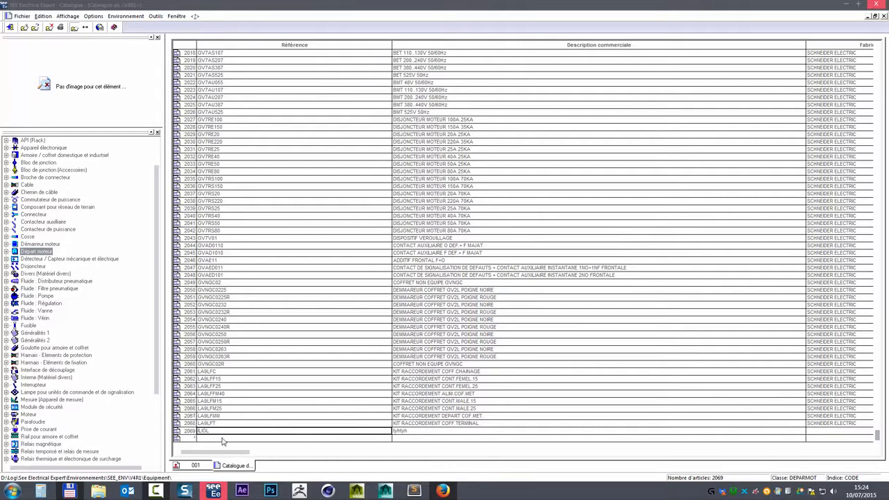
left_click(187, 432)
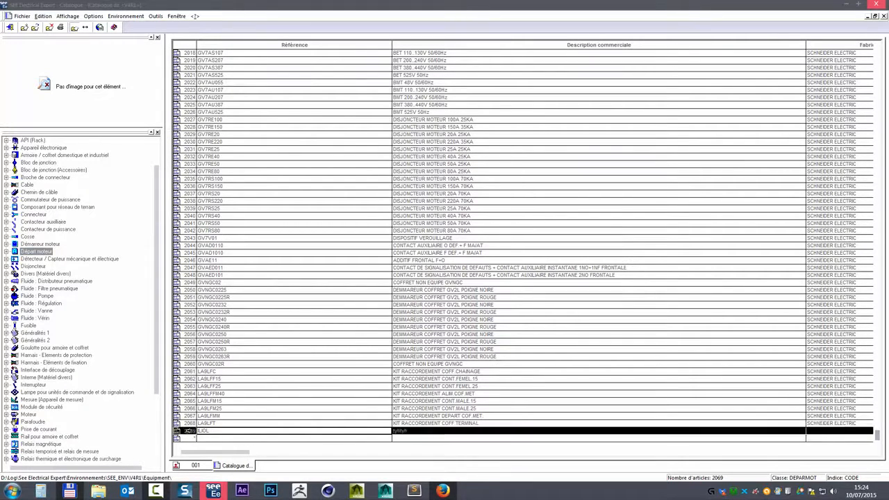
right_click(186, 432)
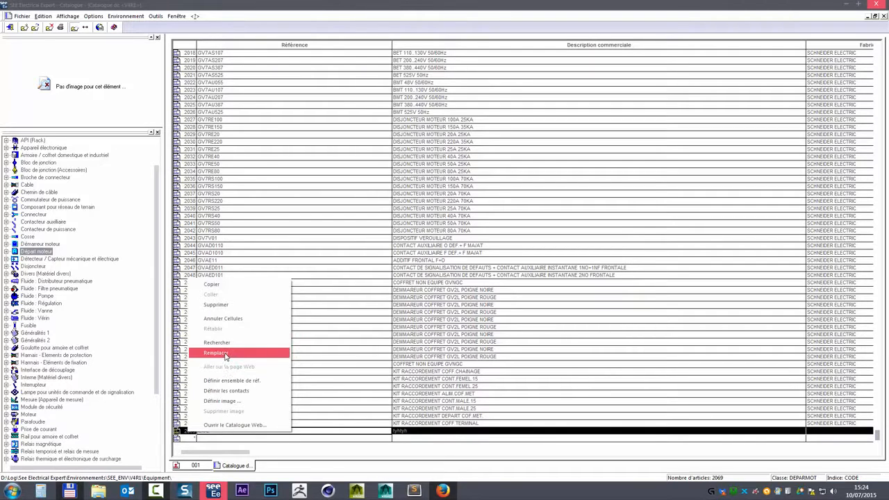
left_click(216, 305)
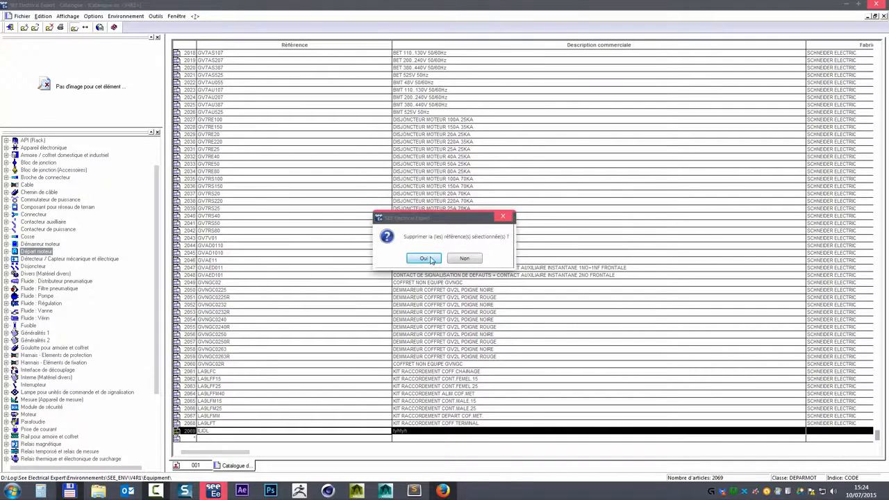
left_click(430, 260)
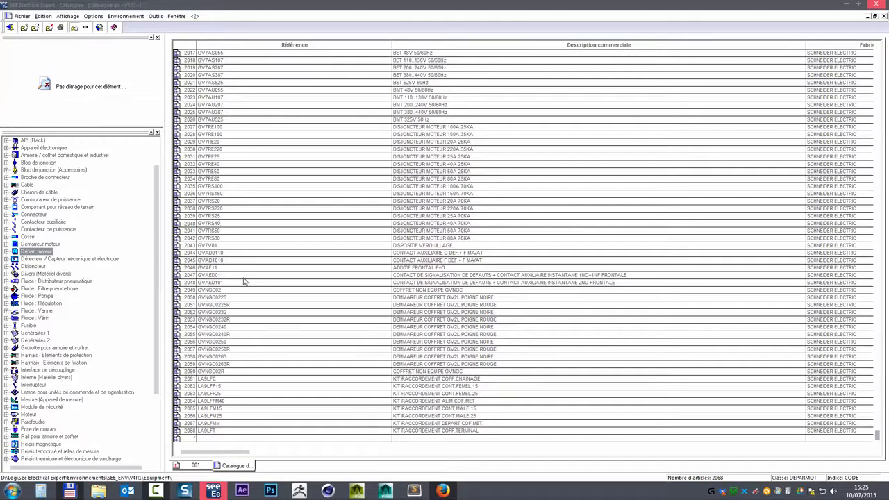
- View the Rubriques table and the articles of the Moteur class, and expand its list of rubriques
left_click_drag(157, 272, 160, 314)
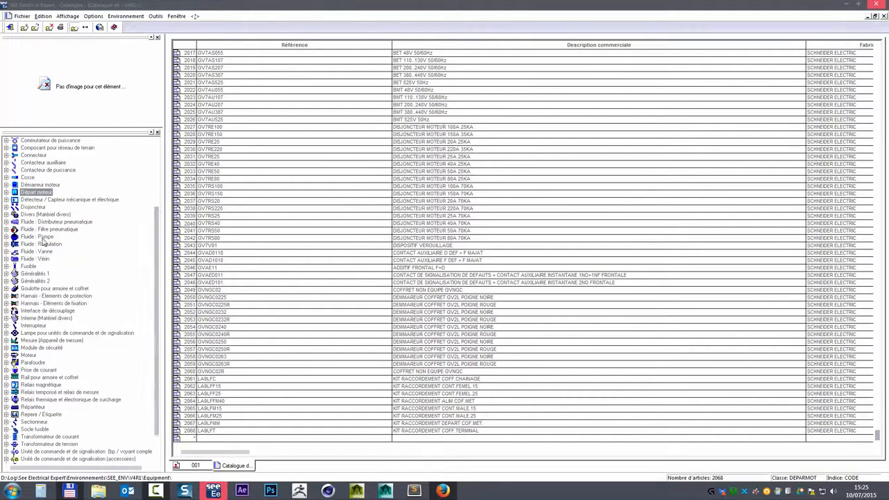
left_click(6, 354)
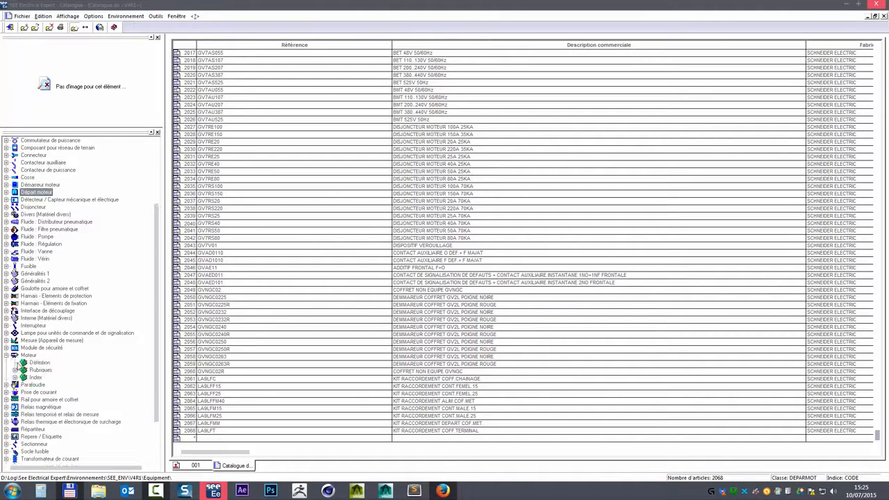
left_click(40, 370)
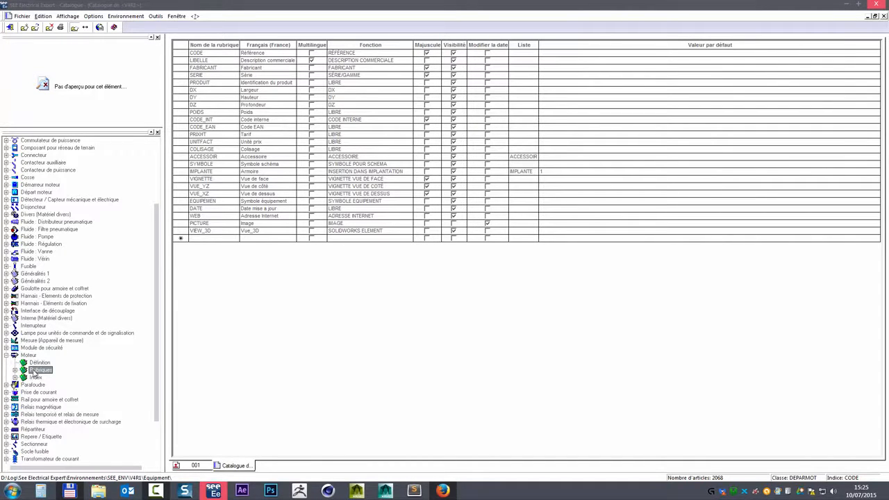
left_click(27, 356)
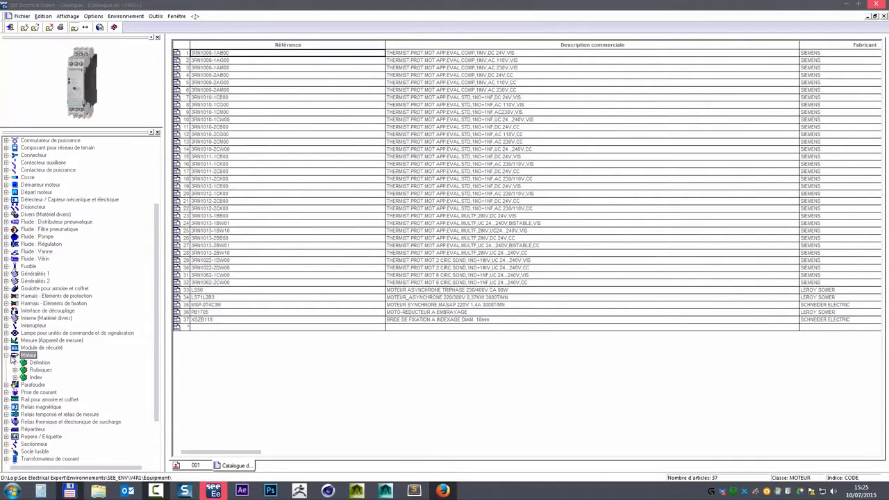
left_click(40, 370)
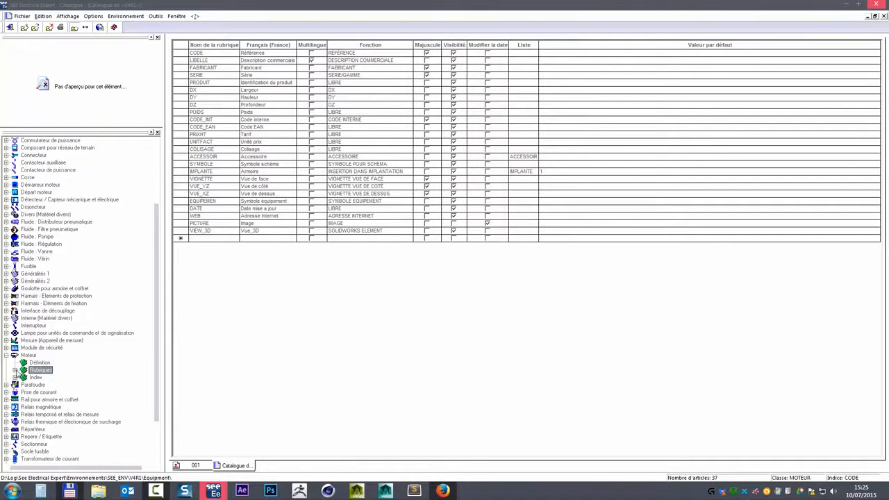
left_click(14, 369)
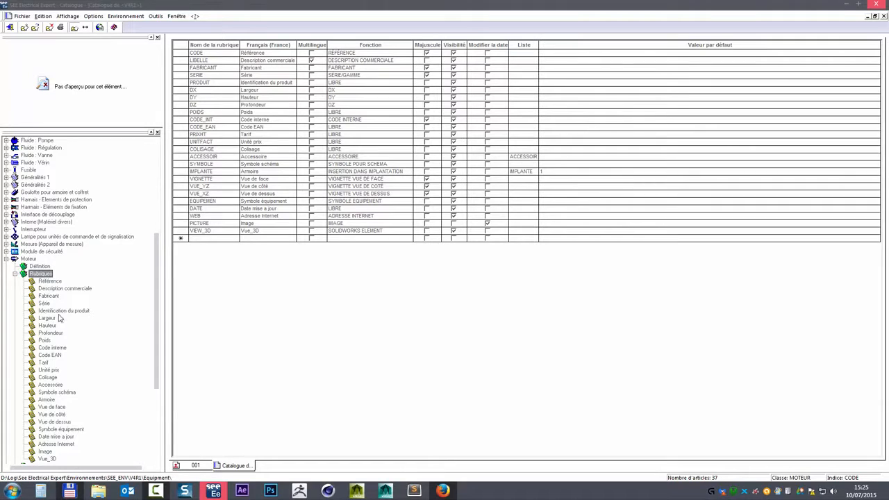
- Open the Fabricant rubrique of the Moteur class for modification and enlarge its attribute window to show every attribute
left_click(49, 296)
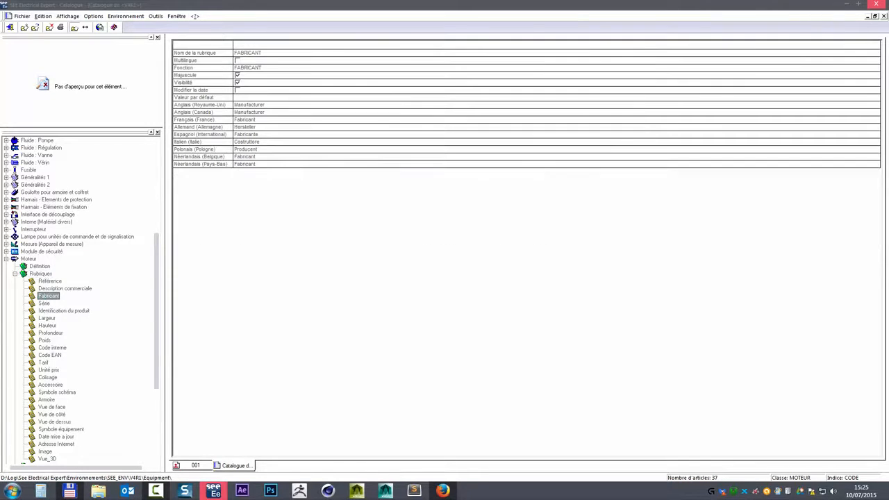
right_click(45, 302)
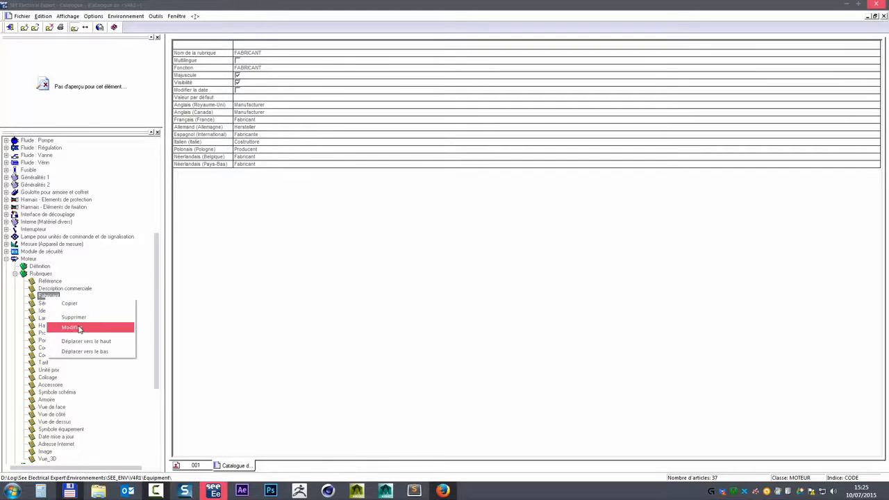
left_click(73, 327)
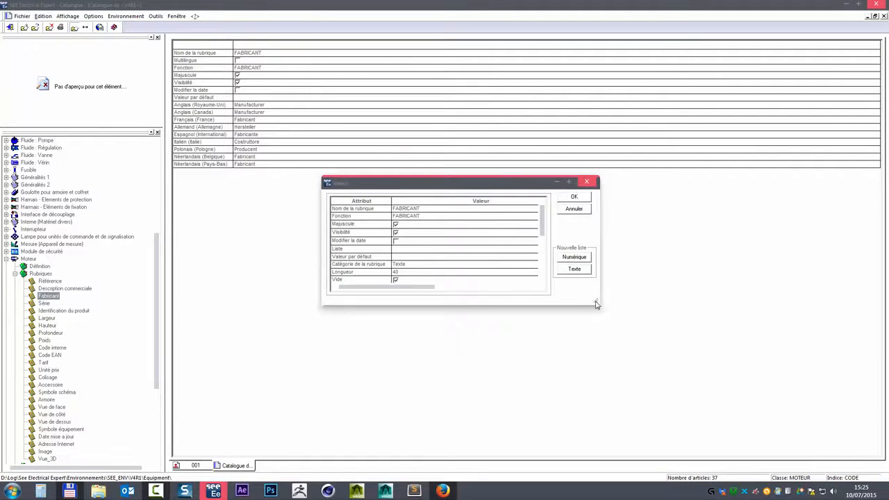
left_click_drag(596, 304, 664, 386)
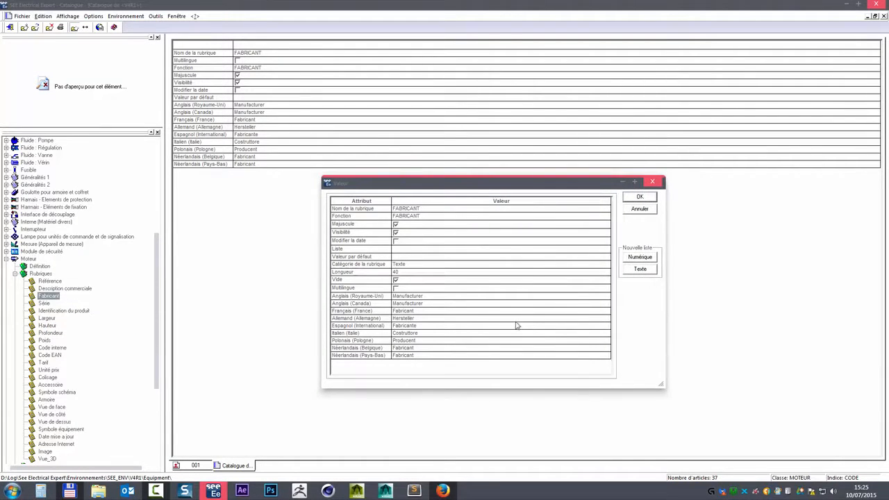
left_click(415, 312)
left_click(419, 209)
left_click_drag(430, 207, 361, 202)
left_click_drag(438, 185, 396, 220)
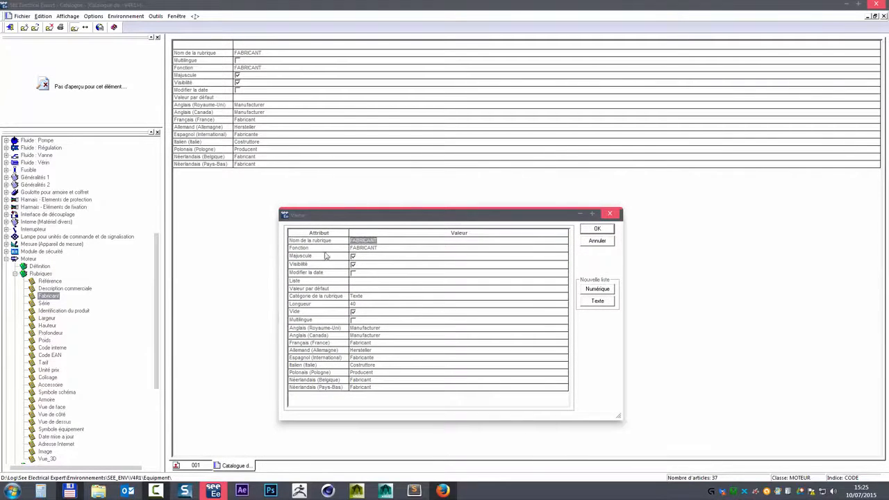
- Review the available Fonction values and the other attributes of the Fabricant rubrique, and leave without saving
left_click(387, 248)
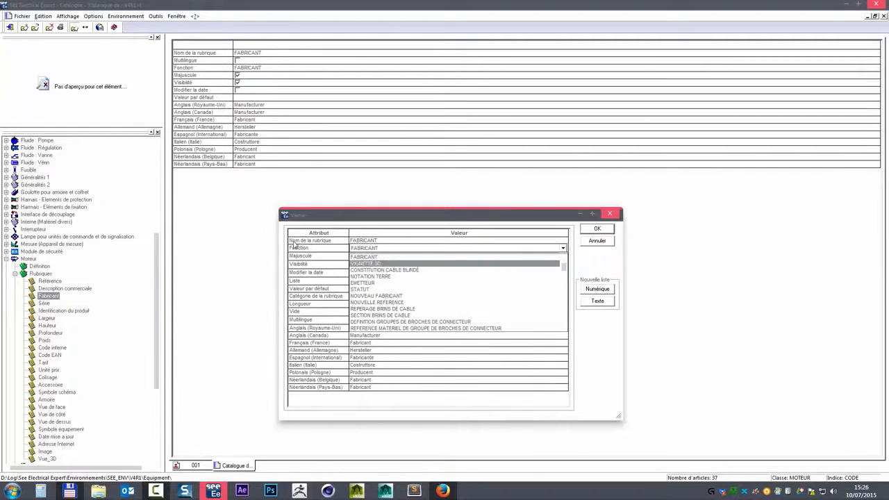
left_click(325, 247)
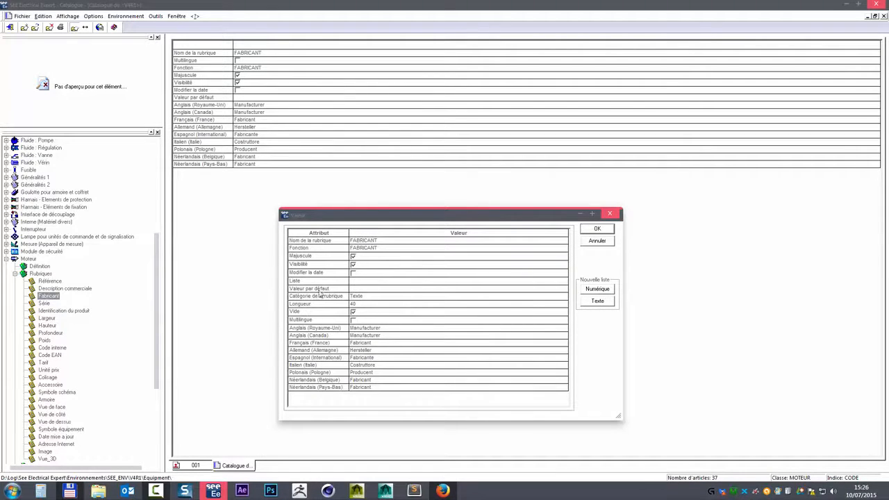
left_click(323, 283)
left_click(320, 304)
left_click(597, 241)
- Collapse the Rubriques list and the Moteur class in the equipment class tree
left_click(15, 274)
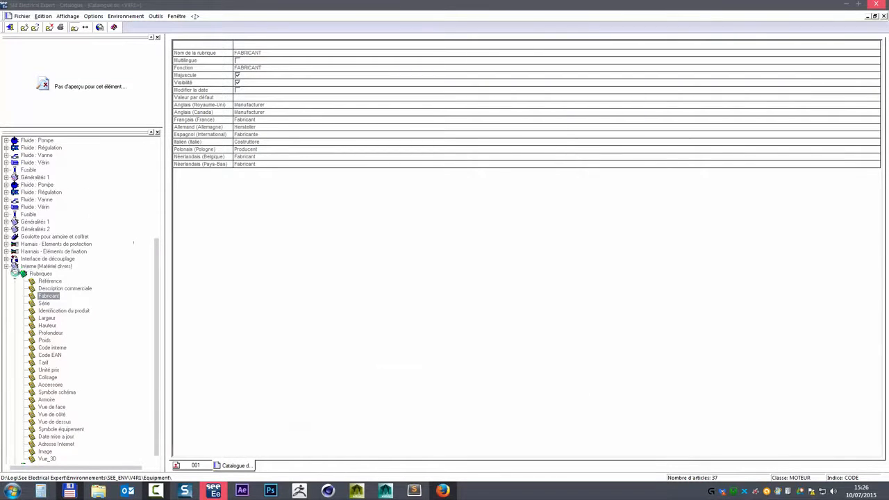
left_click(6, 304)
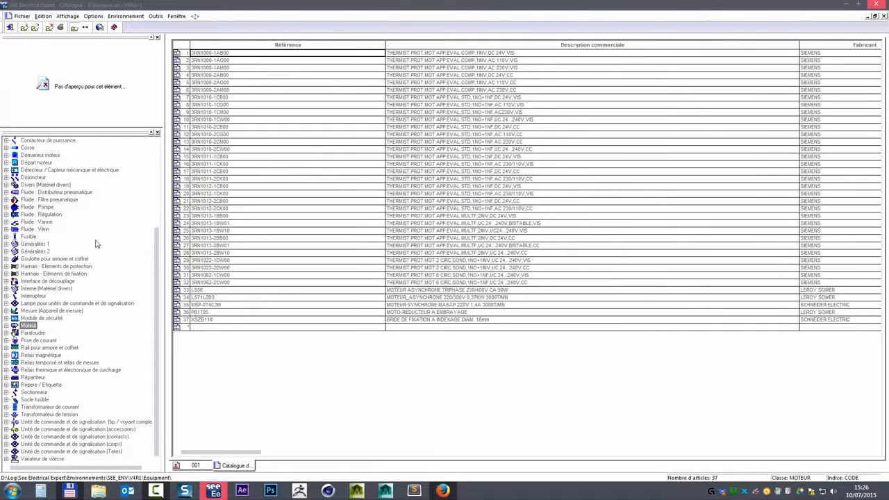
scroll(67, 244, "up", 5)
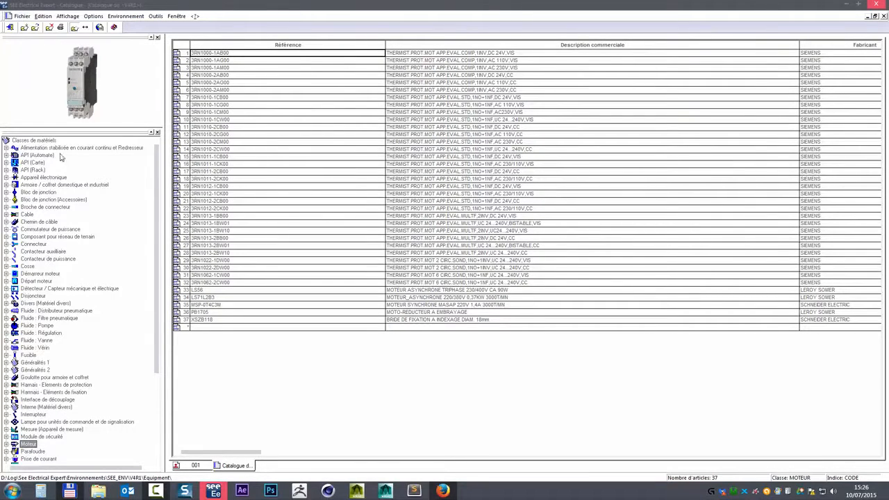
- Start a new class under Classes de matériels and set its class name to Siphris
left_click(36, 141)
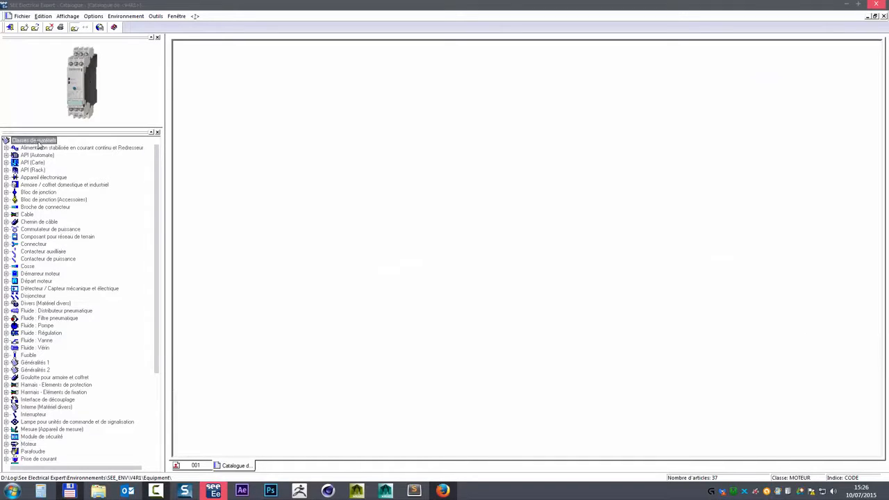
right_click(35, 142)
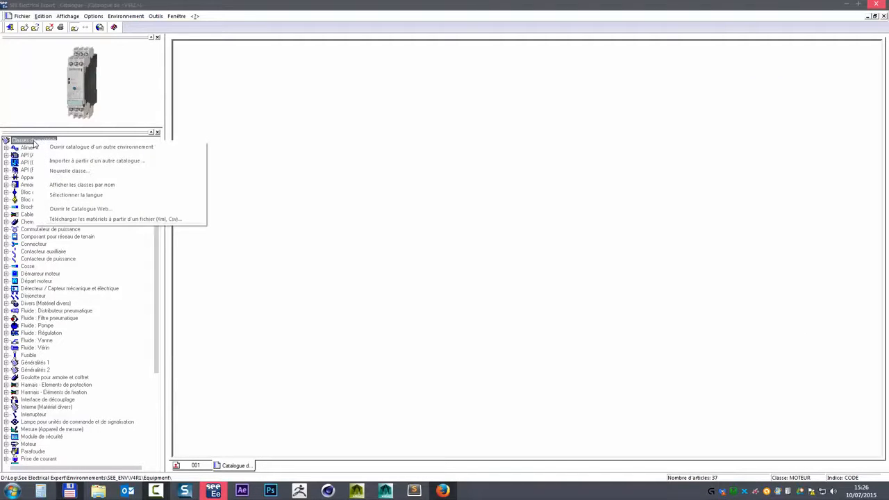
left_click(65, 173)
left_click_drag(419, 214, 448, 204)
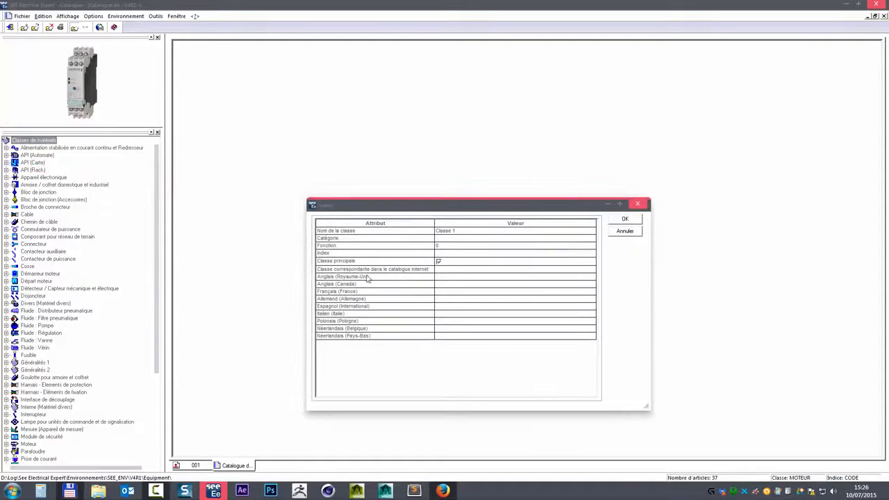
left_click(448, 232)
left_click(448, 232)
type("Siphris")
- Check the Catégorie attribute of the new Siphris class and cancel the class creation
left_click_drag(432, 208, 438, 231)
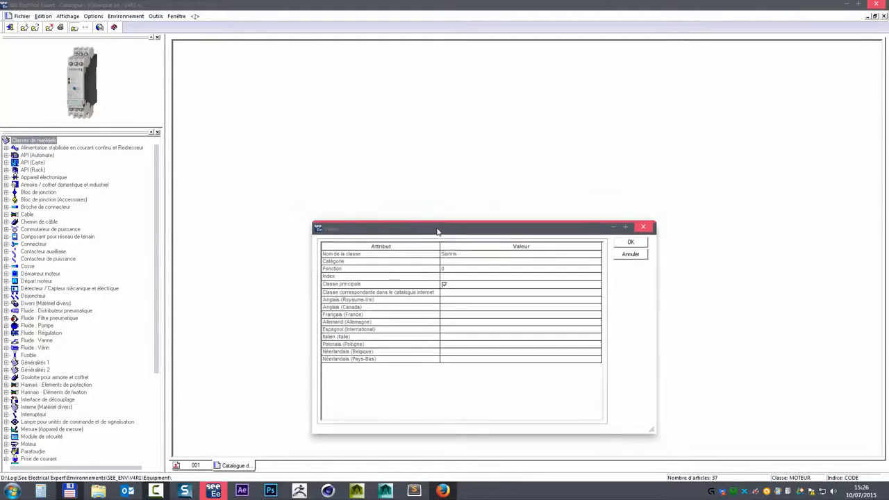
left_click(458, 261)
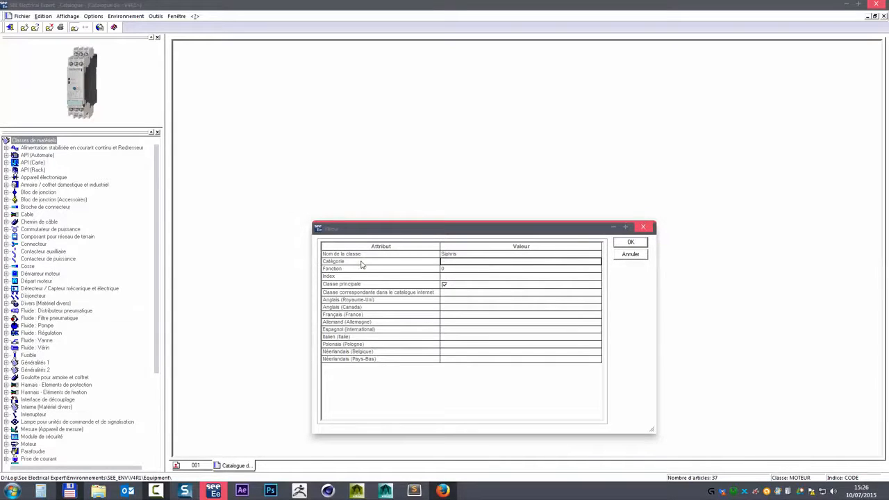
left_click(467, 263)
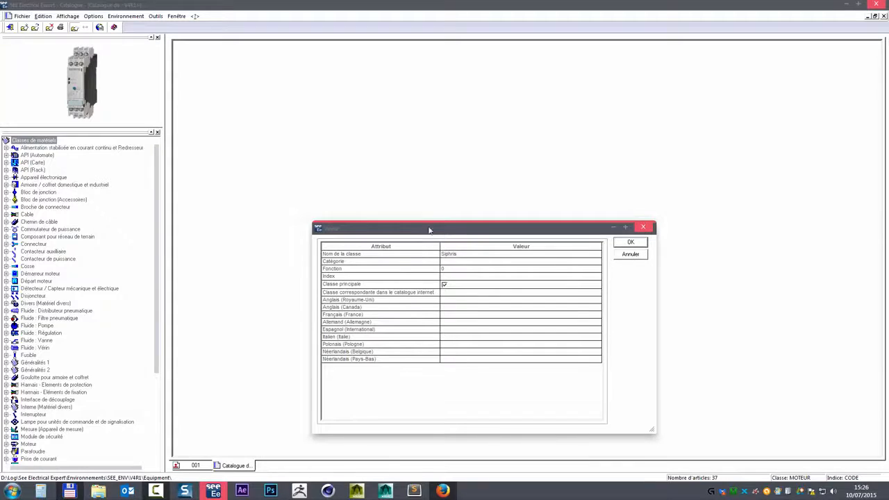
mouse_move(429, 229)
left_mouse_down()
mouse_move(349, 213)
mouse_move(426, 218)
left_mouse_up()
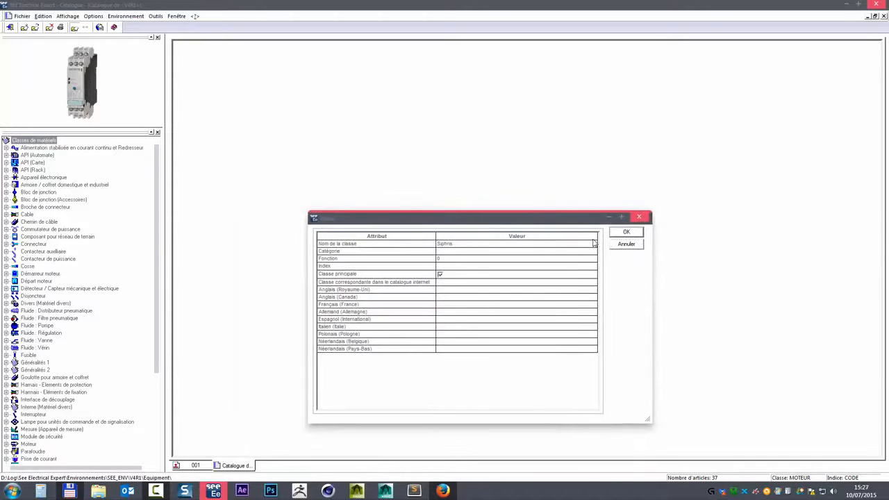
left_click(626, 244)
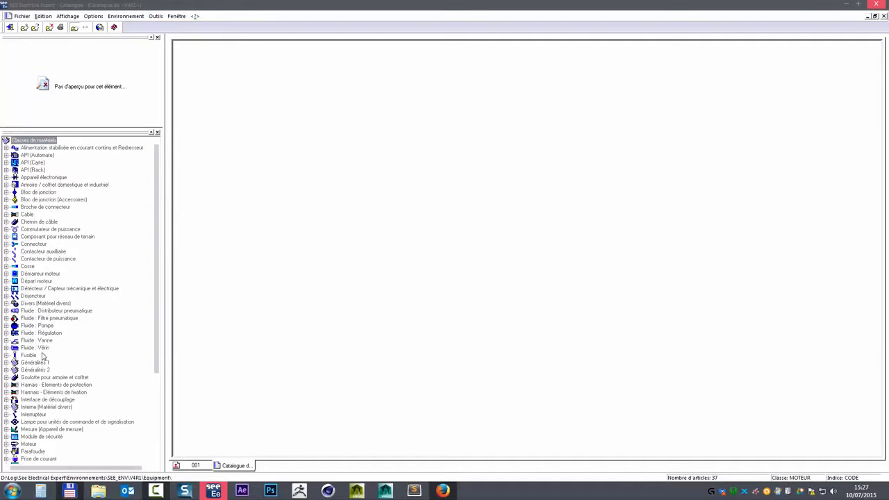
- View the articles of the Composant pour réseau de terrain class
left_click(33, 237)
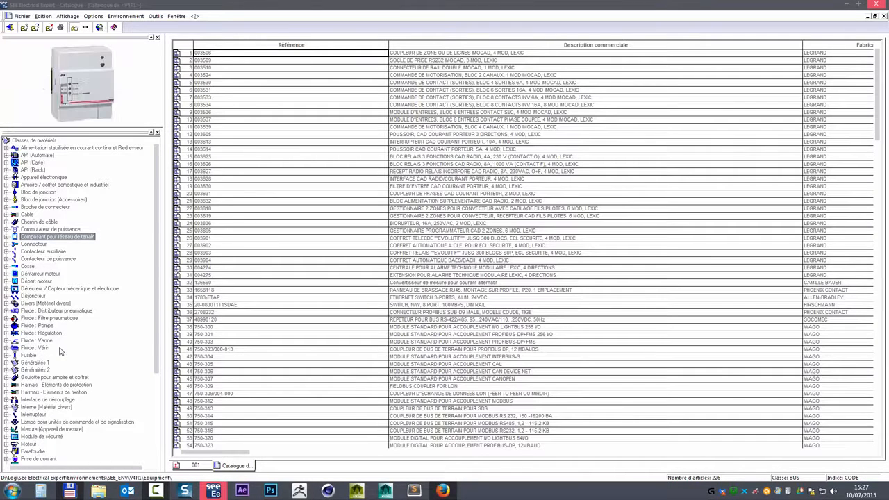
- View the articles of the Disjoncteur class, then open its definition and check the Catégorie attribute
left_click(33, 296)
left_click(6, 297)
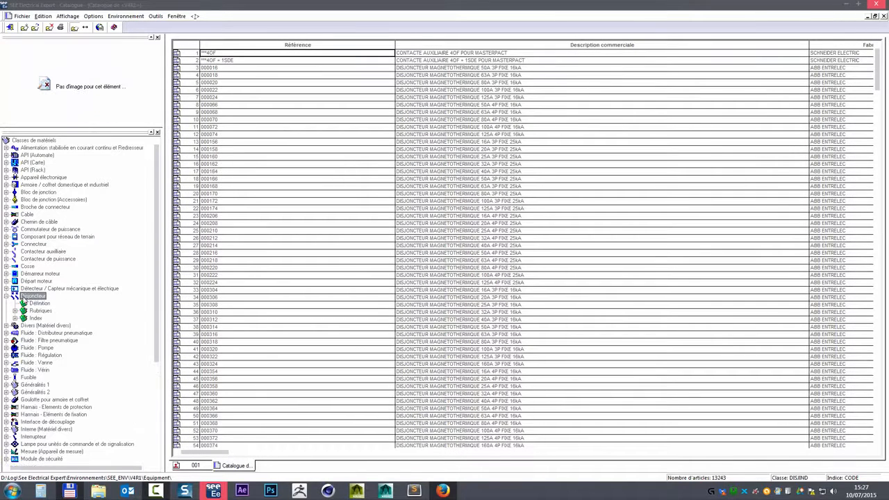
left_click(36, 304)
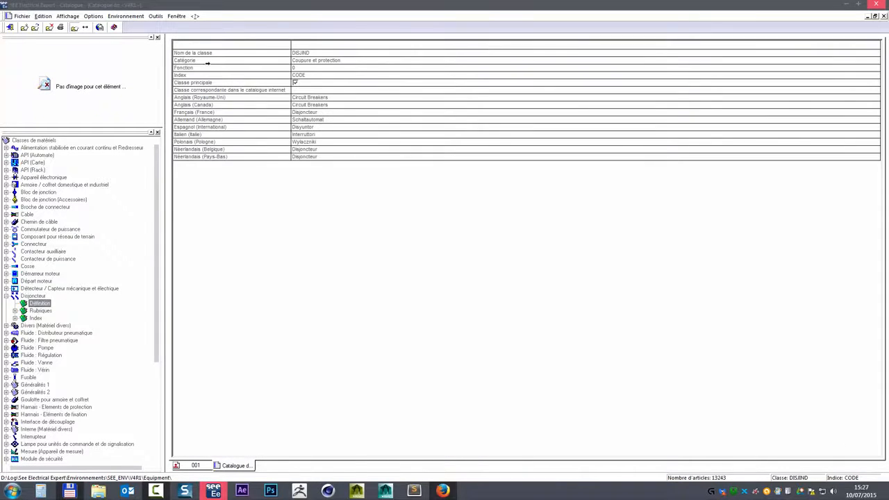
left_click(314, 61)
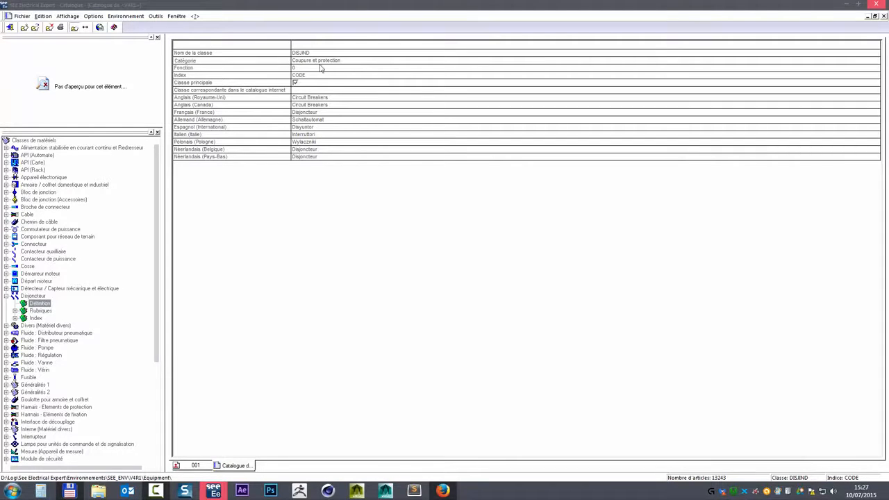
left_click_drag(344, 61, 253, 63)
- Check the Catégorie attribute in the Fusible class definition and collapse the class
left_click(26, 377)
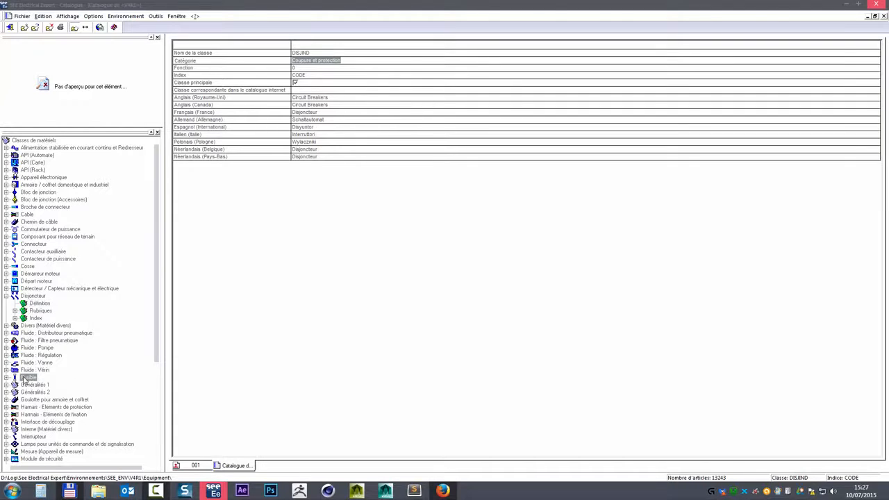
left_click(6, 377)
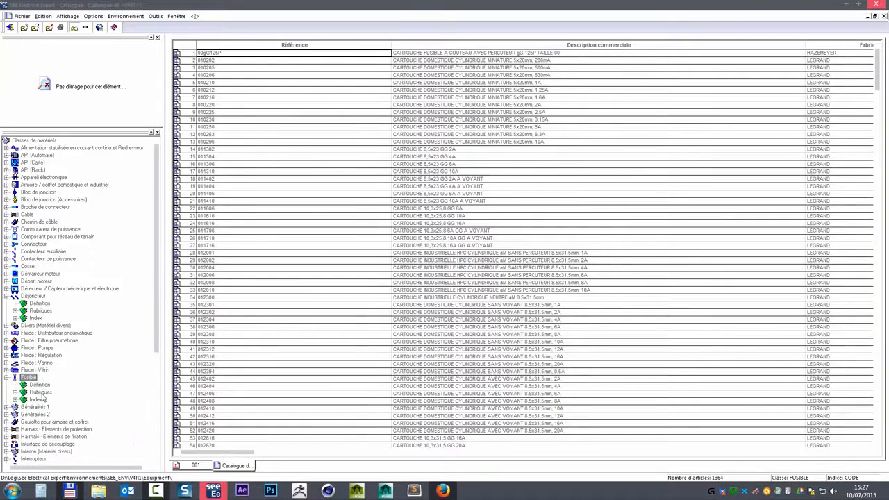
left_click(40, 385)
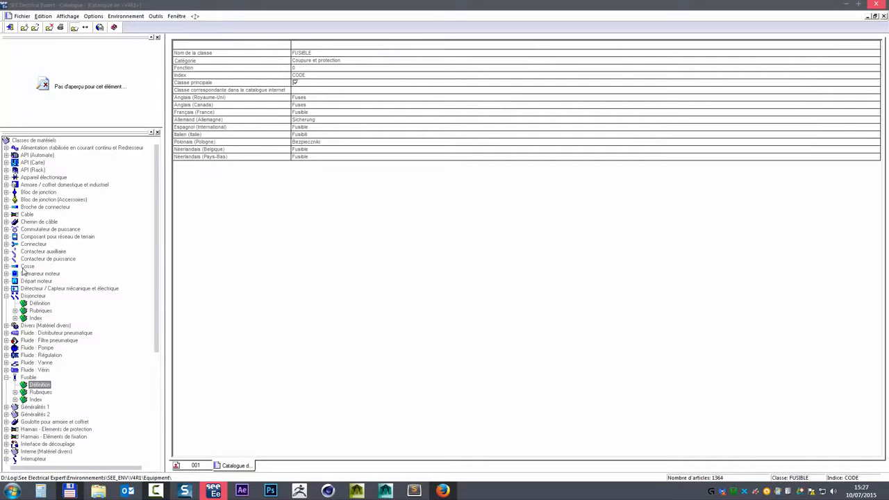
left_click(6, 377)
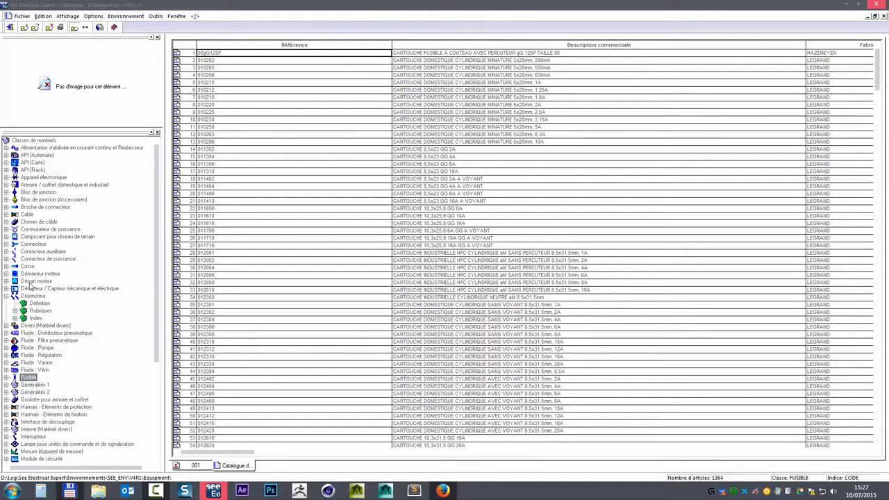
- Check the category in the Démarreur moteur class definition and collapse the class
left_click(6, 274)
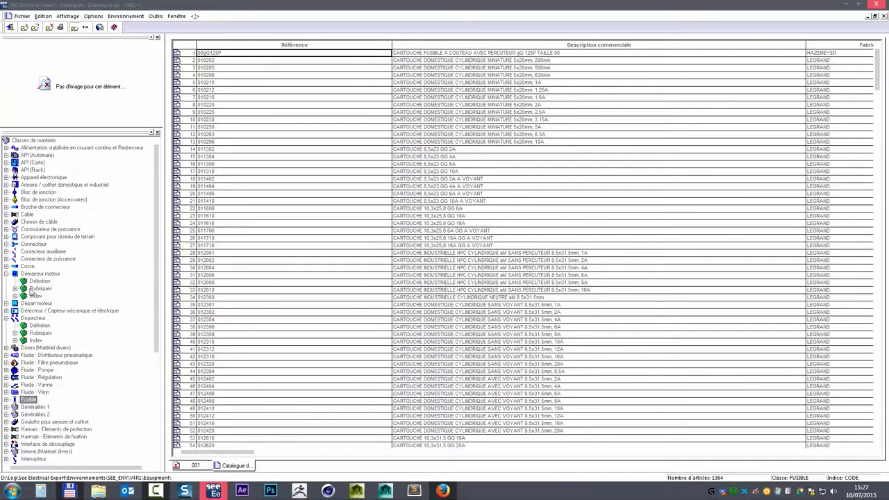
left_click(39, 281)
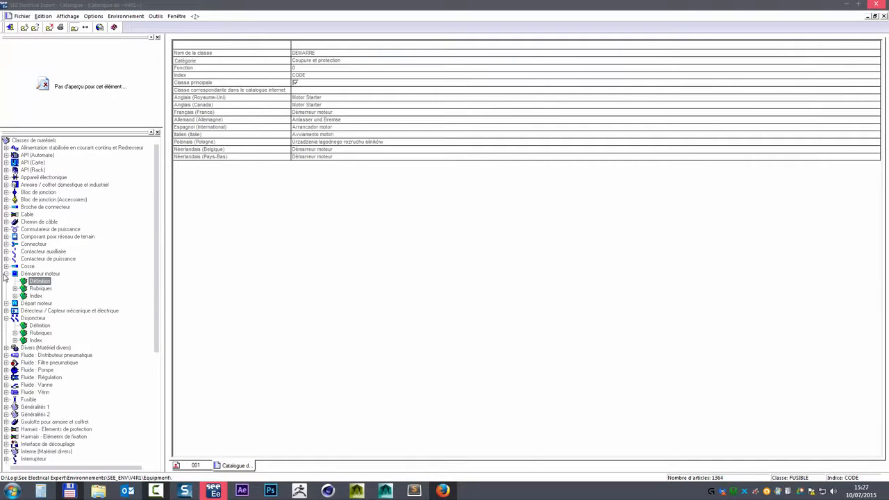
left_click(6, 274)
- Check the Catégorie attribute in the Cable class definition and collapse the class
left_click(6, 214)
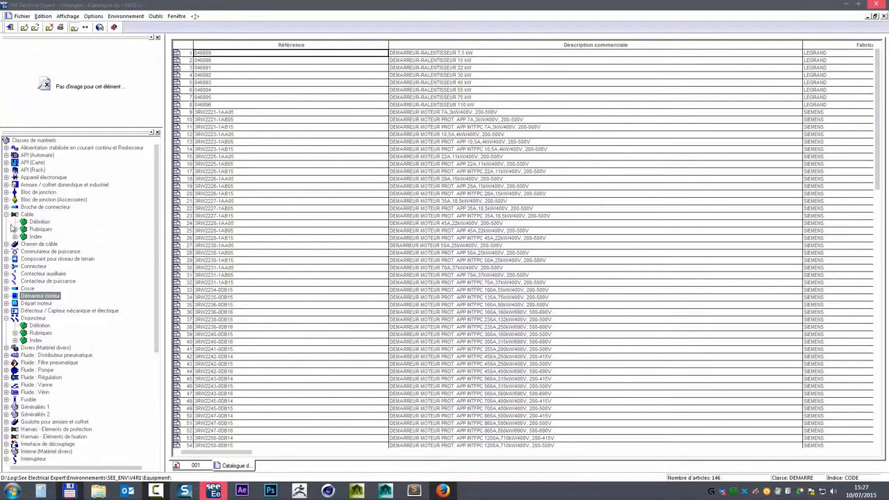
left_click(40, 222)
left_click(309, 62)
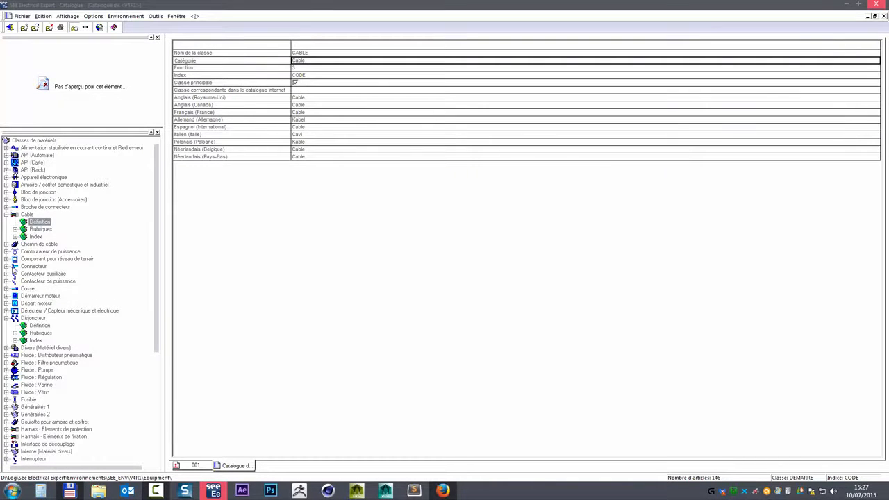
left_click(7, 215)
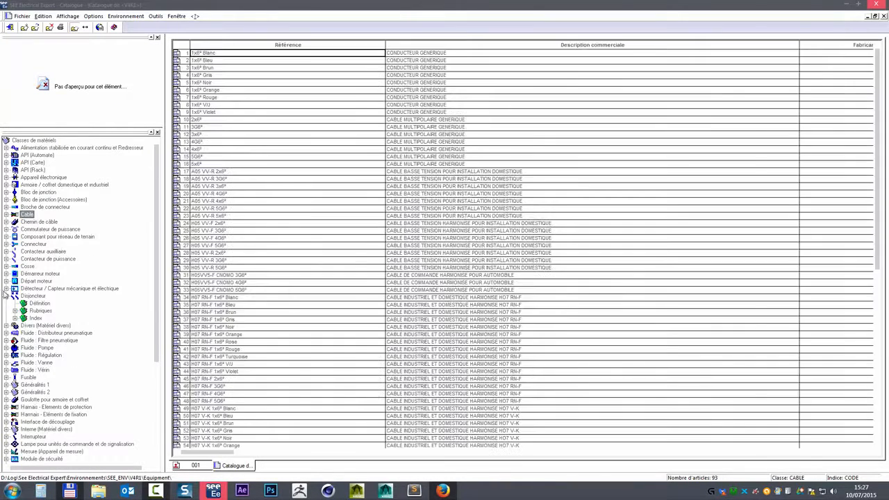
- View the articles of the Interrupteur class and open the definition of the Moteur class to check its category
left_click(33, 436)
scroll(46, 437, "down", 6)
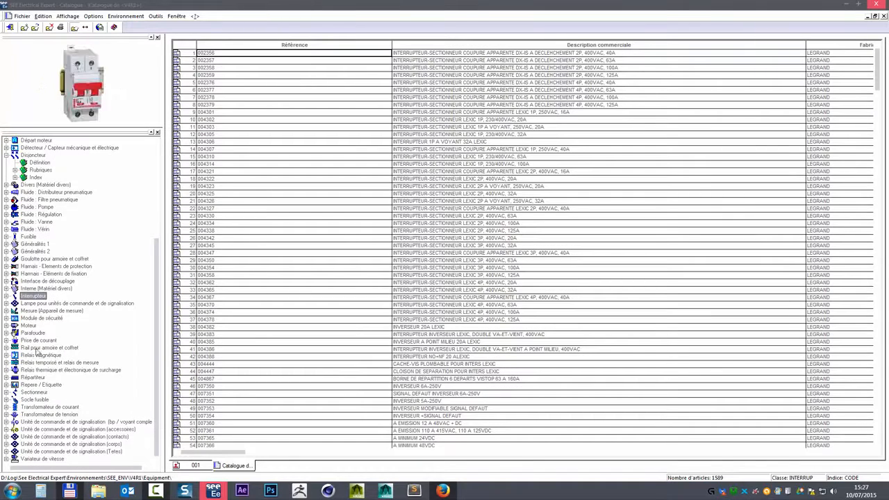
left_click(6, 326)
left_click(35, 333)
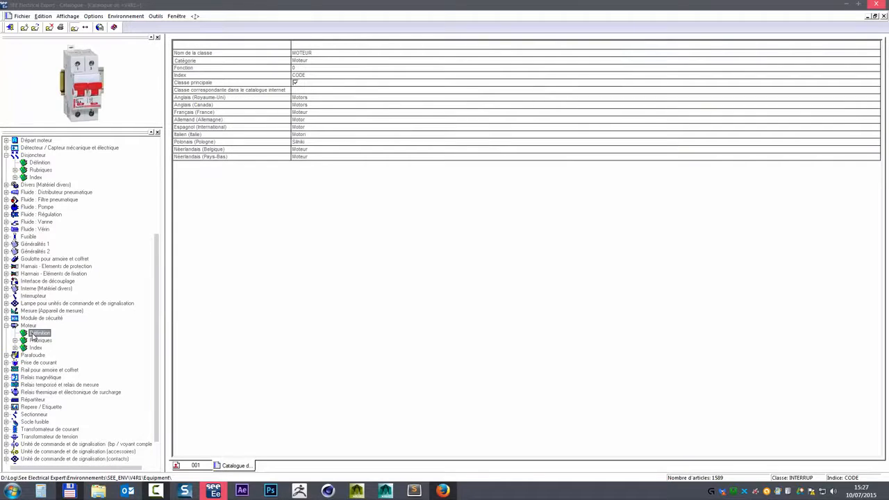
- Close the catalogue and insert a Disjoncteur magnéto-thermique débroch.2P symbol labelled Q1 near the centre of folio 001, without a material reference
left_click(884, 17)
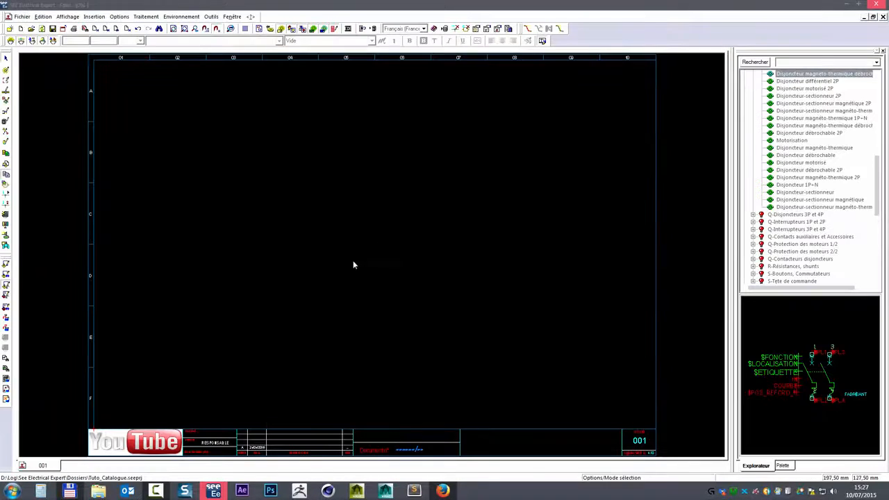
left_click_drag(821, 332, 389, 218)
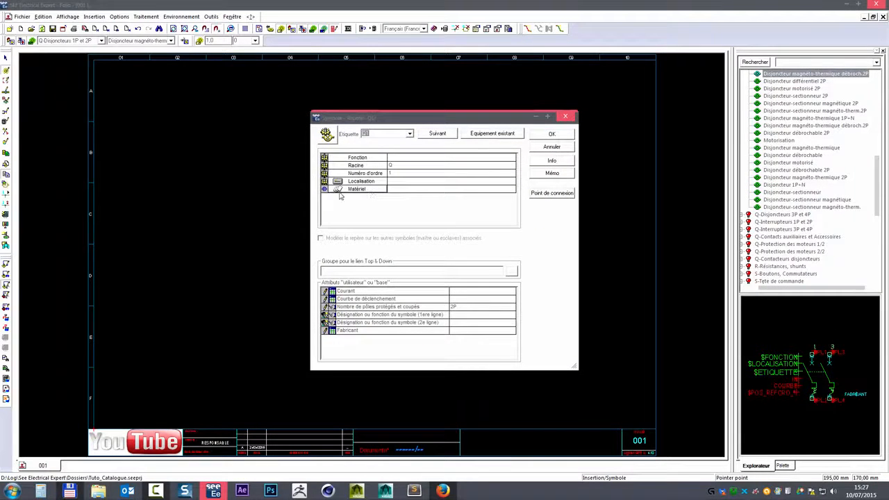
double_click(379, 189)
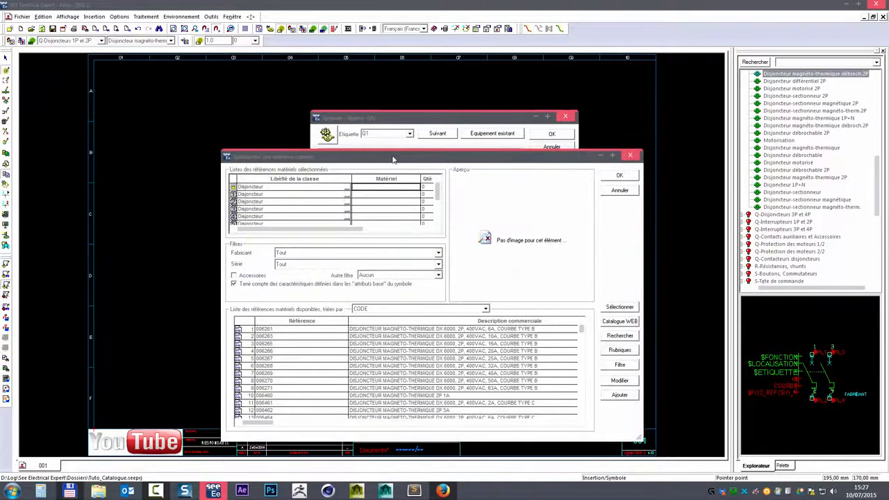
left_click_drag(392, 159, 367, 139)
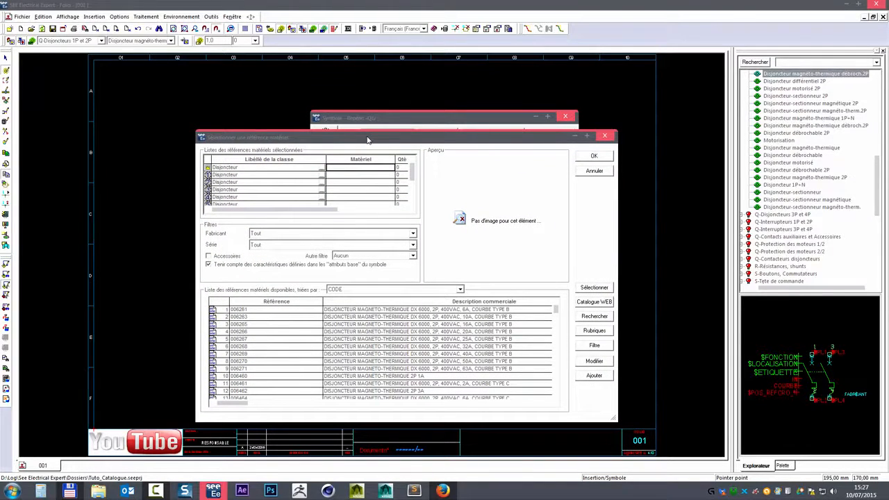
left_click_drag(331, 137, 454, 159)
left_click(716, 177)
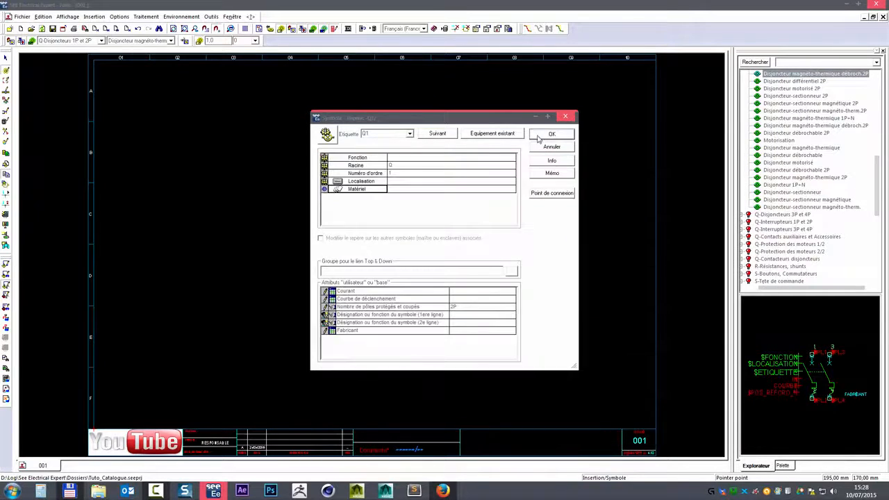
left_click(552, 133)
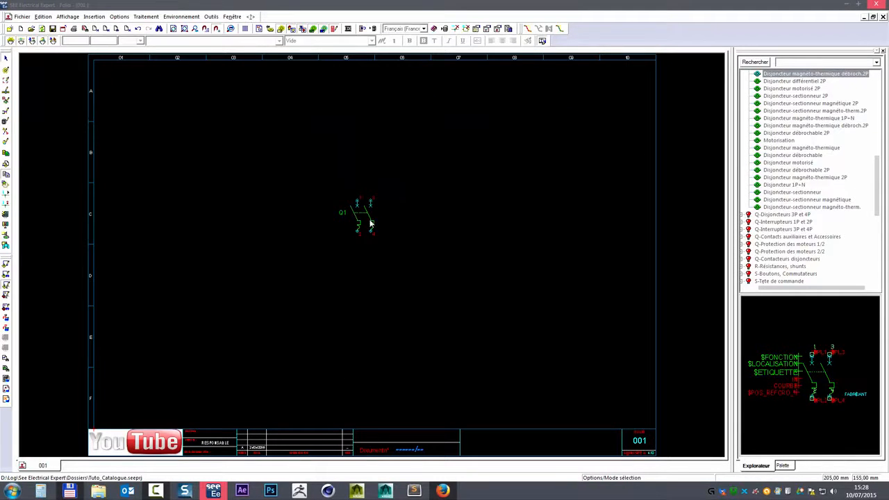
- Open the list of equipment classes for the Disjoncteur line in the material reference selection of symbol Q1
double_click(367, 220)
double_click(364, 195)
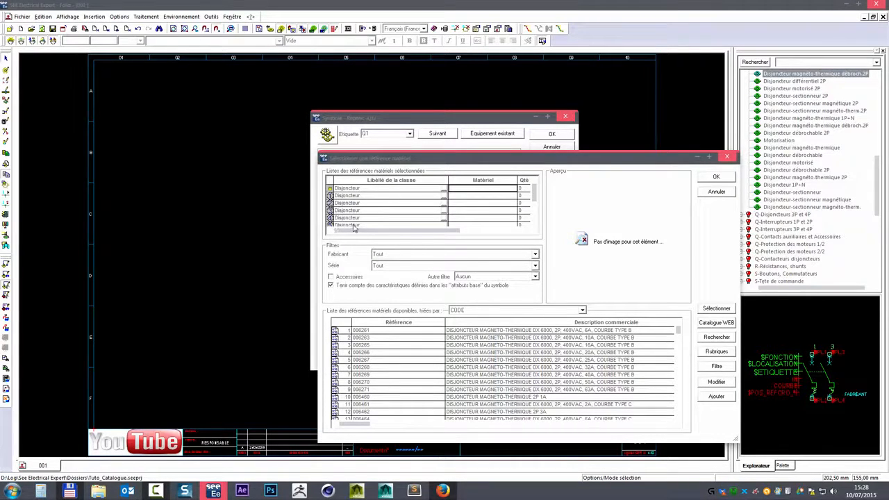
left_click(443, 196)
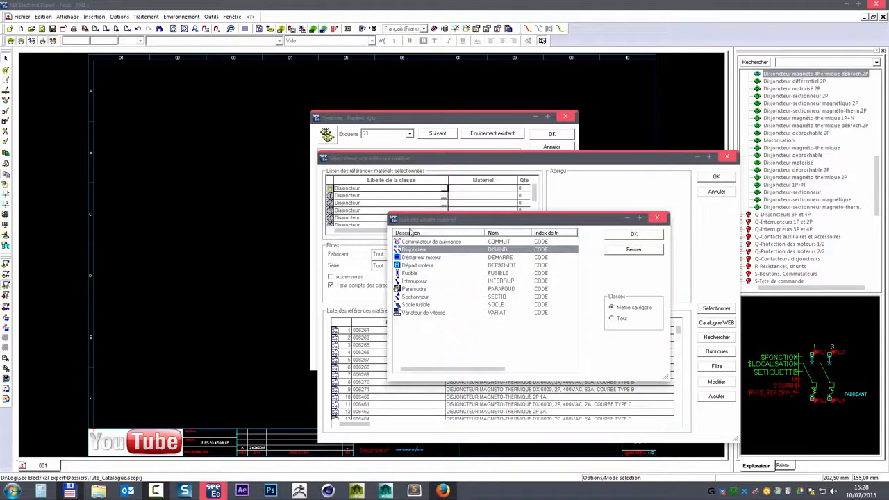
left_click_drag(419, 220, 347, 239)
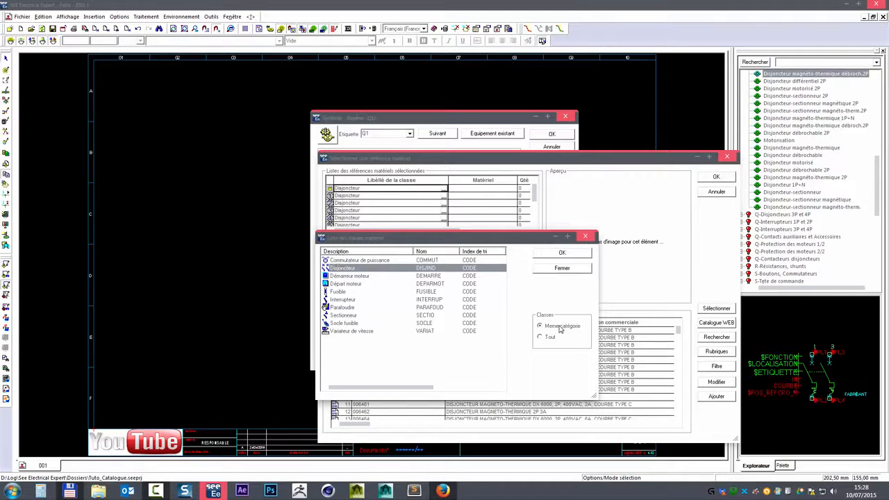
- Examine the same-category classes from Commutateur de puissance to Départ moteur and close Q1's material selection without choosing a reference
left_click(342, 277)
left_click(347, 268)
left_click(348, 261)
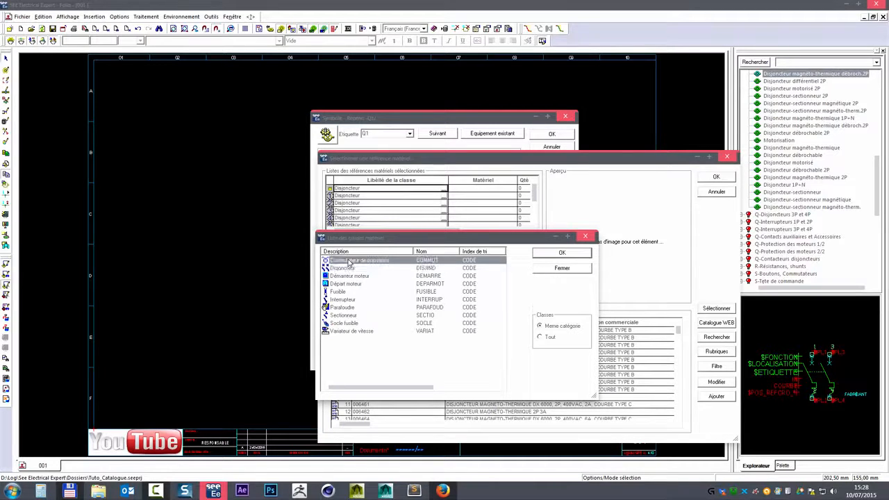
left_click(343, 269)
left_click(343, 277)
left_click(346, 284)
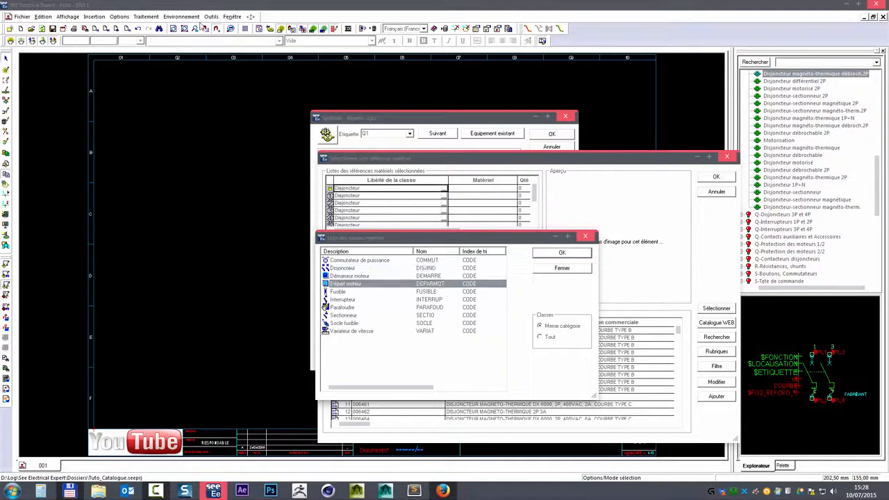
left_click(562, 269)
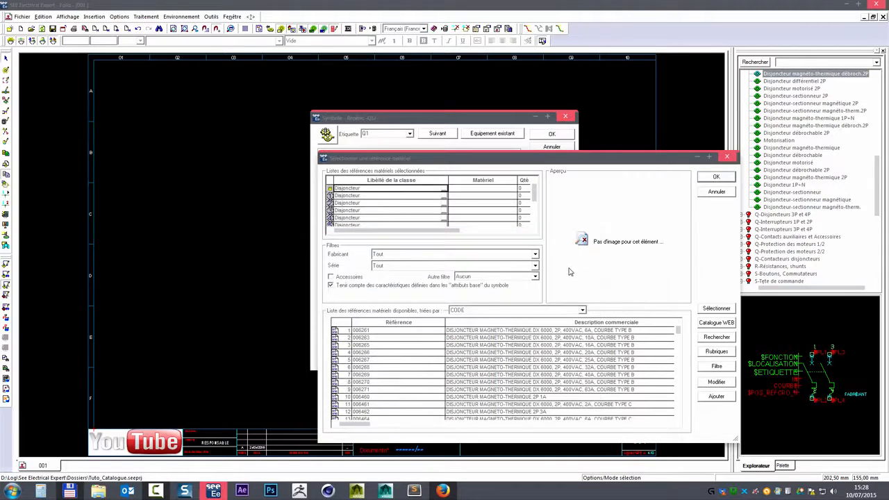
left_click(716, 191)
left_click(551, 133)
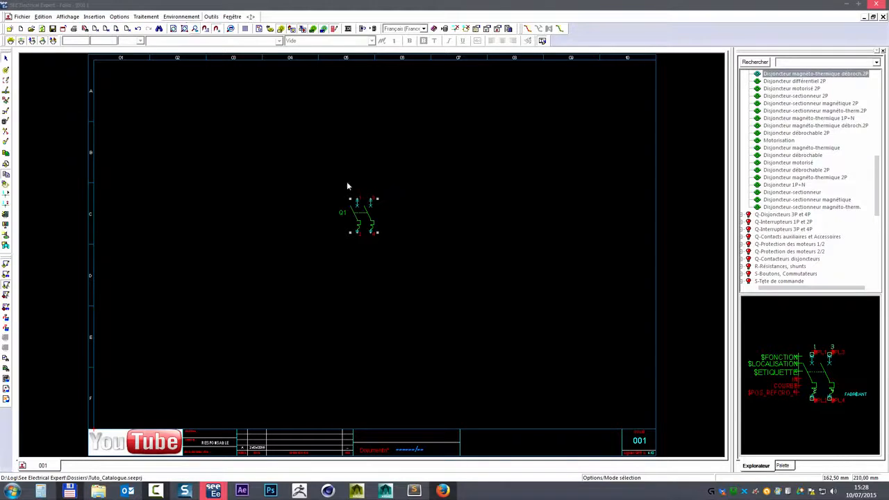
- Reopen the class list of Q1's material selection and examine the Sectionneur, Parafoudre, Interrupteur and Fusible classes
double_click(377, 207)
left_click(358, 190)
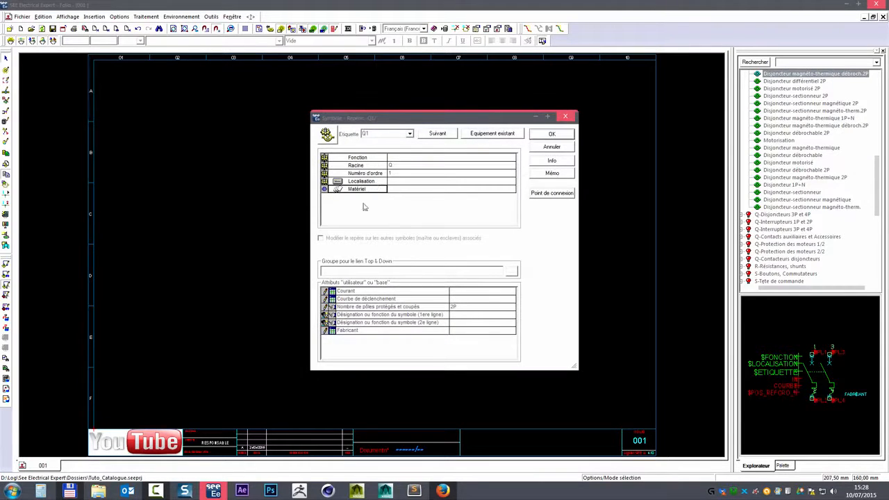
left_click(443, 190)
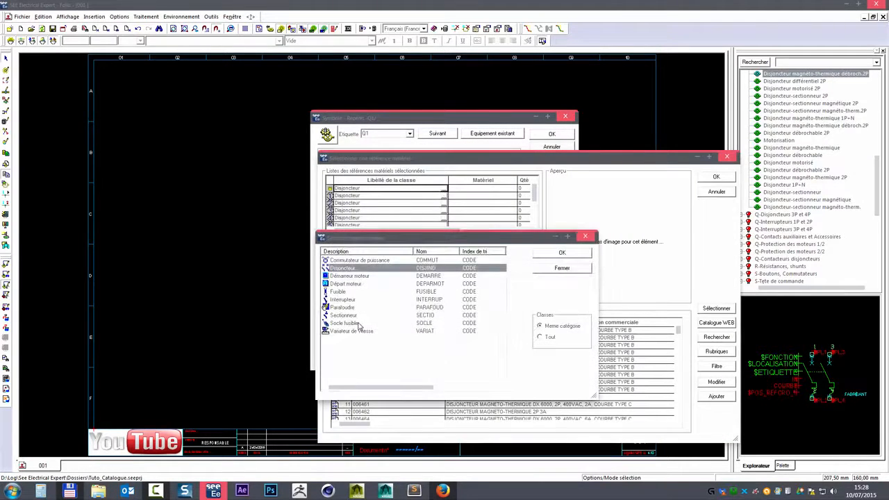
left_click(350, 317)
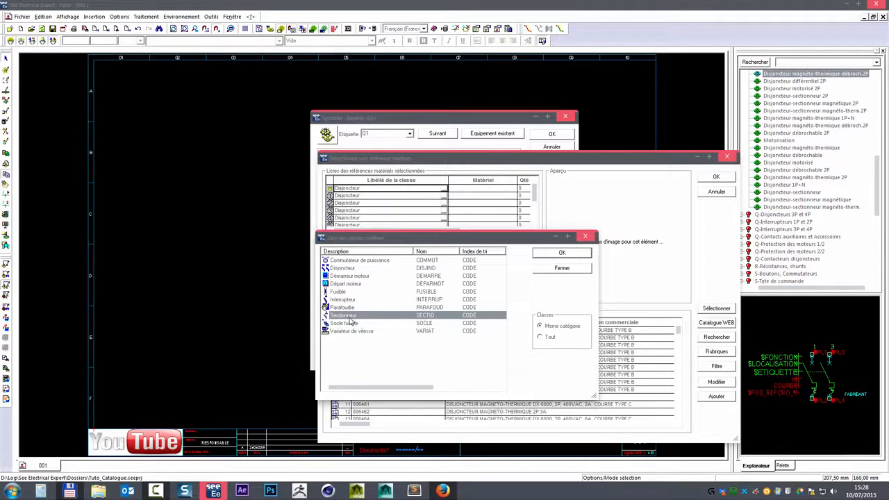
left_click(341, 307)
left_click(341, 300)
left_click(343, 292)
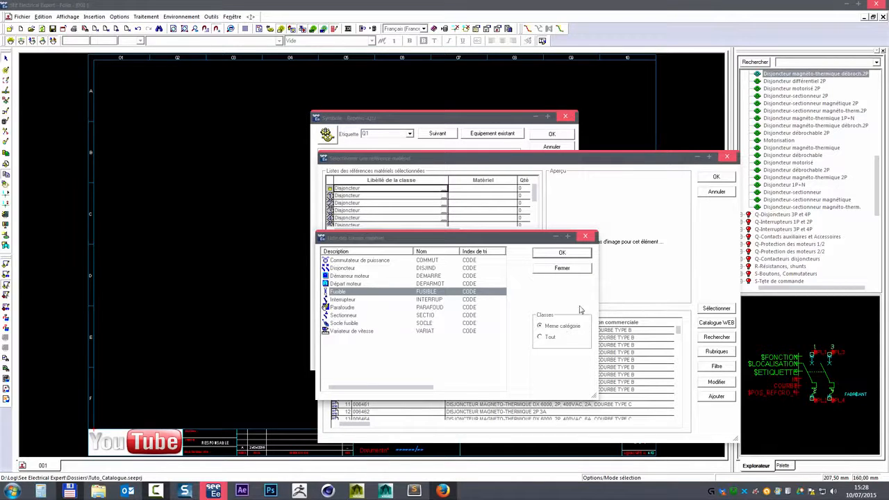
- Show all equipment classes with the Tout option, sort them by ascending description and look through the whole list
left_click(539, 337)
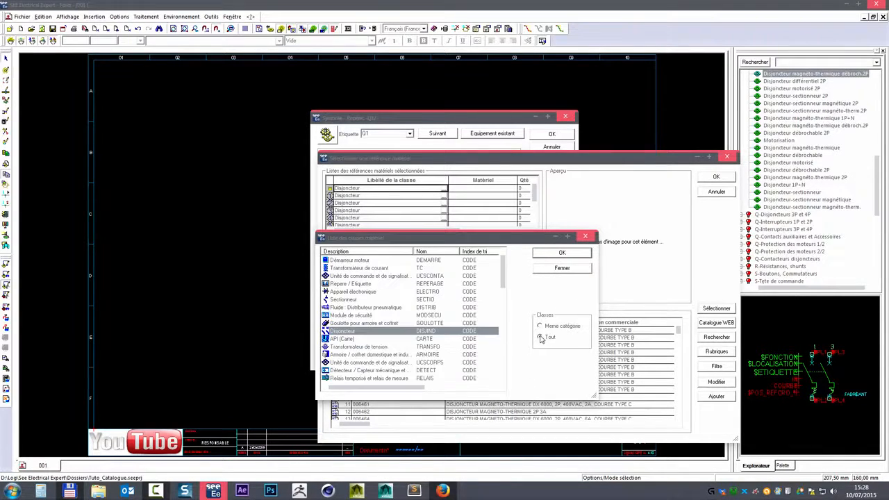
left_click(386, 251)
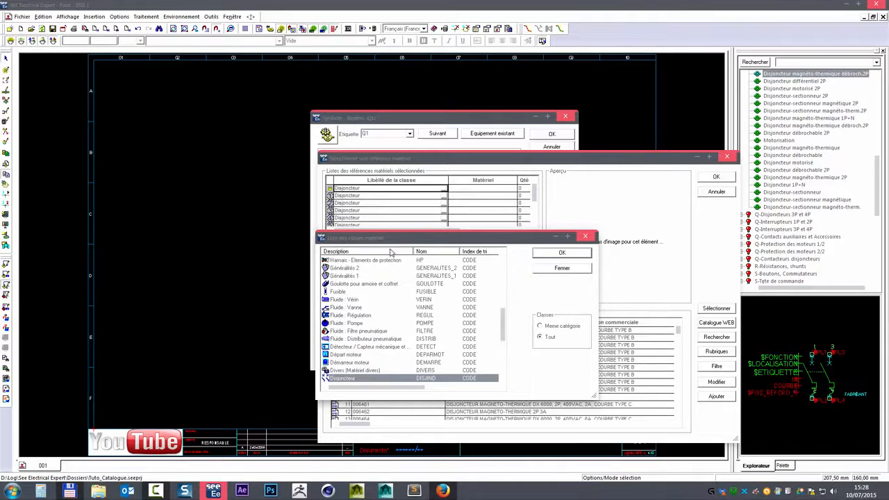
left_click(386, 251)
scroll(373, 275, "up", 8)
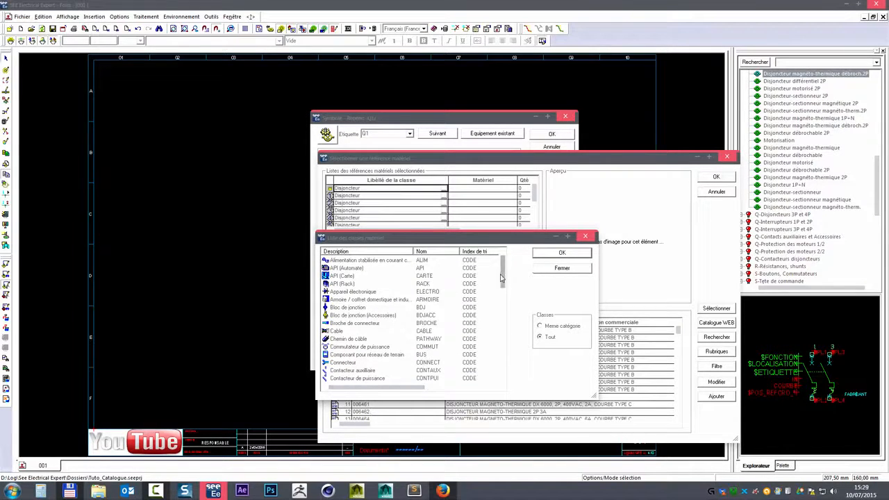
left_click_drag(502, 280, 505, 383)
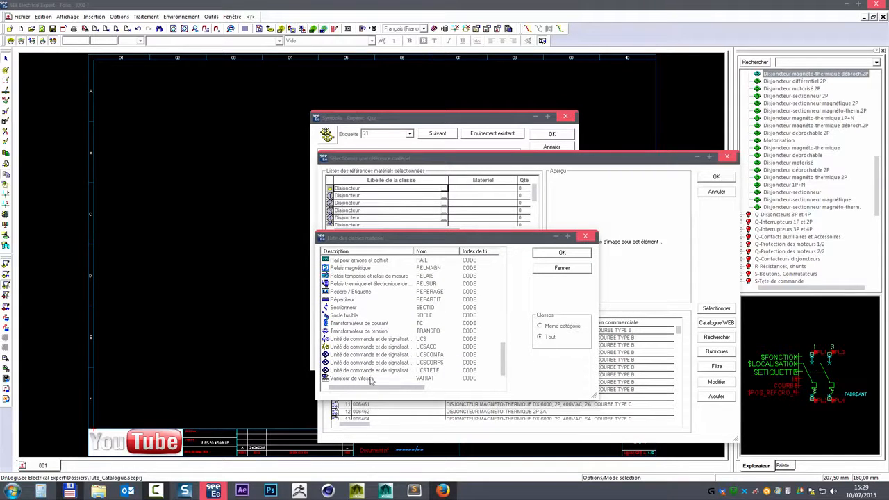
- Restrict the class list to Même catégorie and close Q1's material selection and symbol properties without choosing a reference
left_click(540, 327)
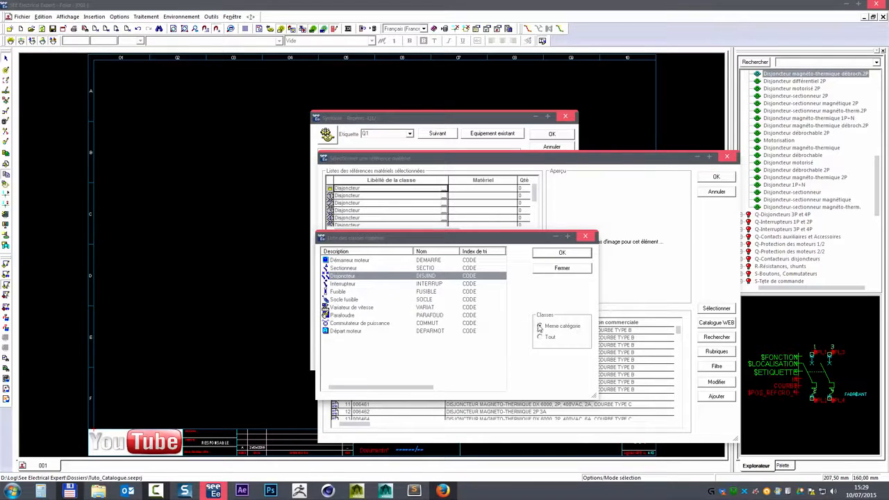
left_click(564, 269)
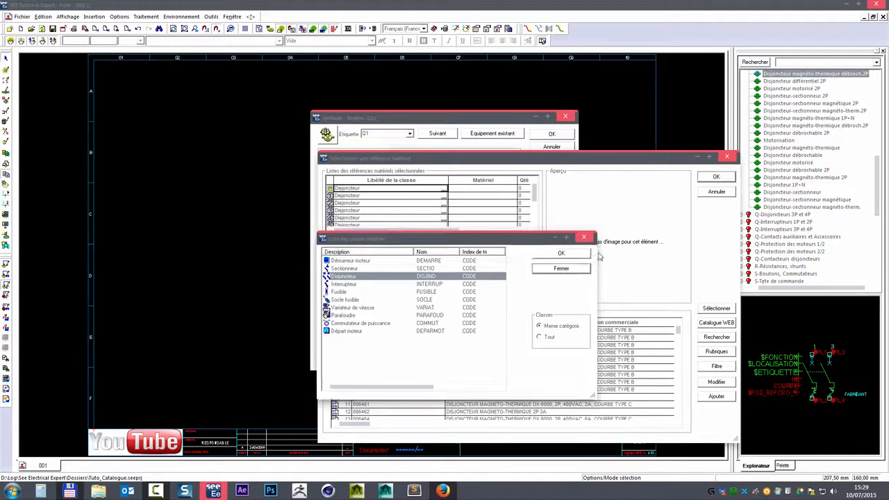
left_click(719, 194)
left_click(554, 146)
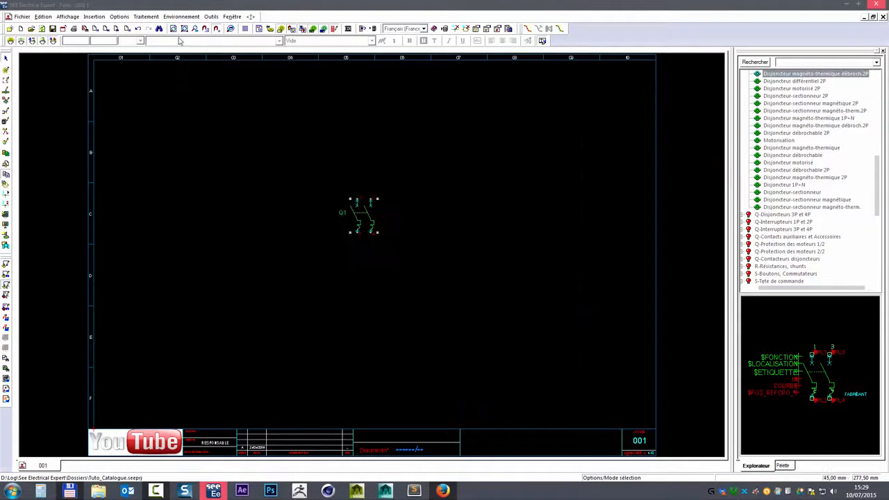
- Open the equipment catalogue and examine the category in the Sectionneur class definition
left_click(182, 16)
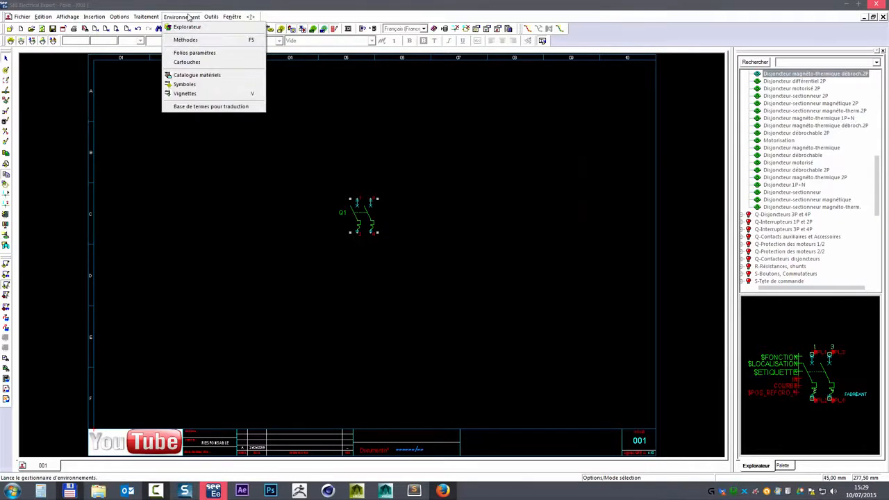
left_click(197, 75)
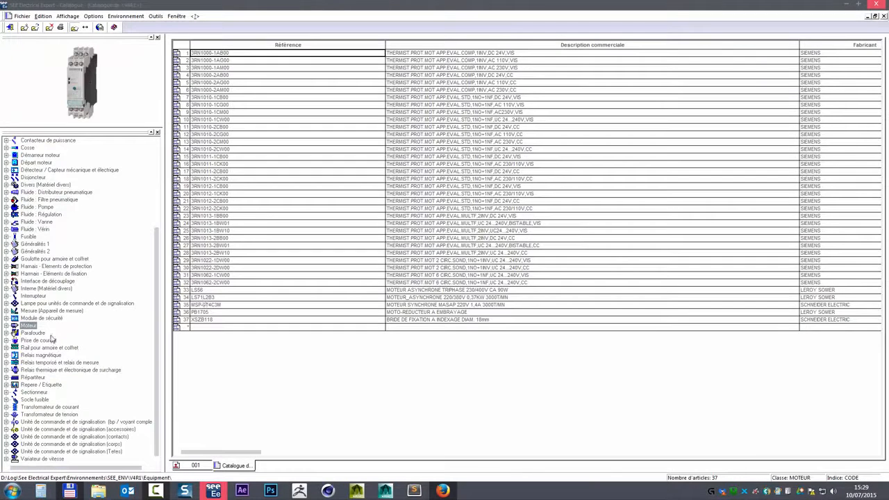
double_click(34, 393)
left_click(38, 400)
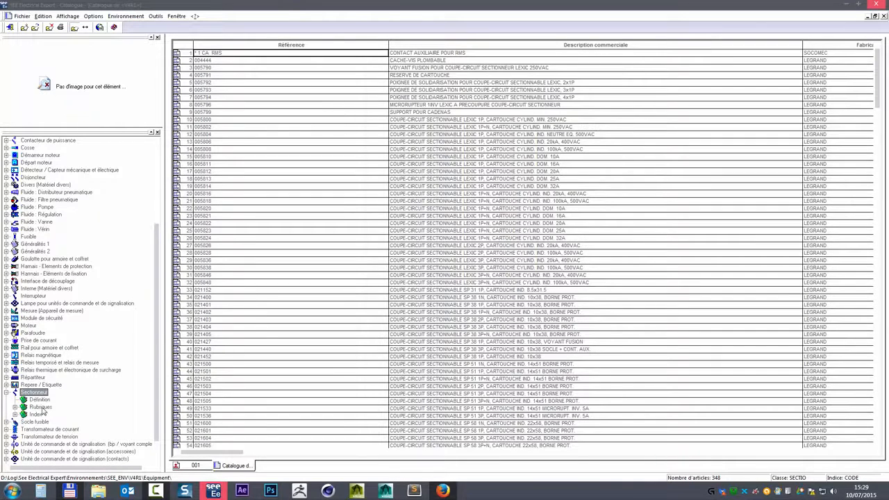
left_click(311, 62)
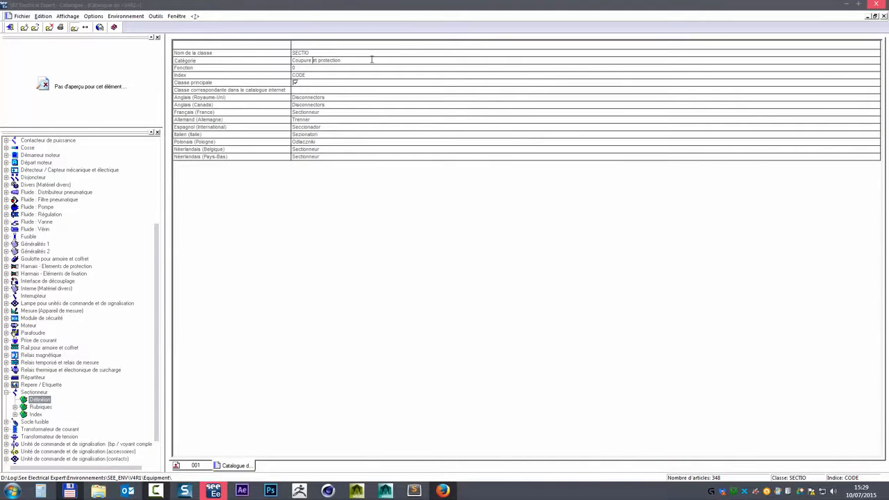
double_click(24, 392)
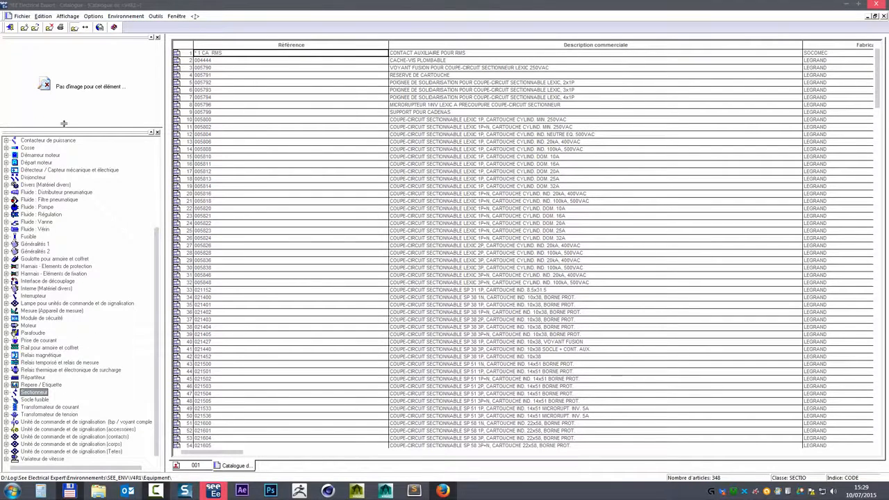
scroll(55, 229, "up", 5)
right_click(34, 141)
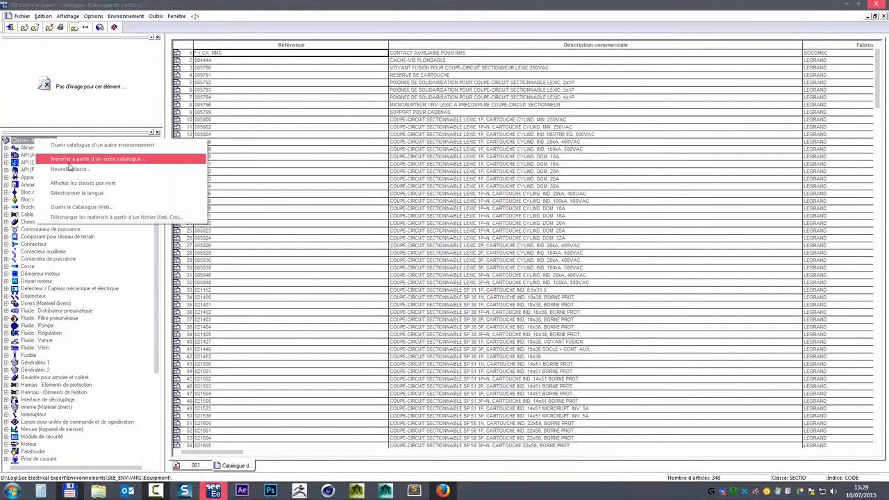
left_click(63, 170)
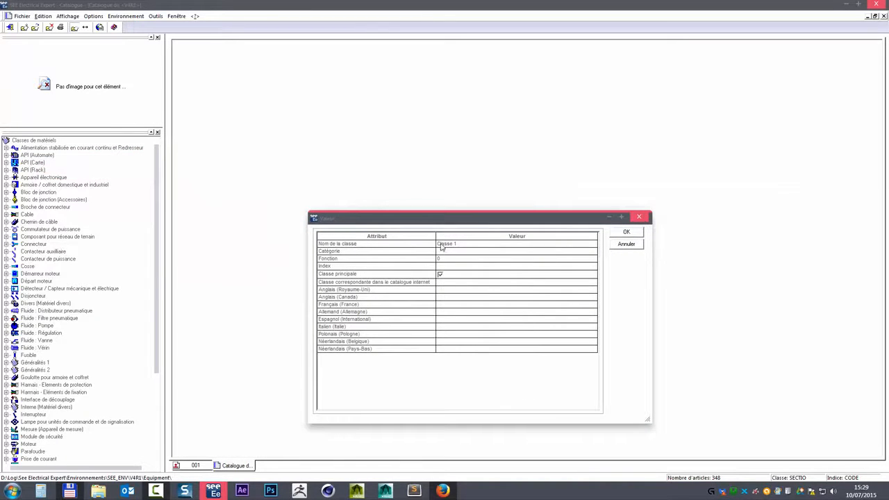
left_click(452, 244)
left_click(459, 243)
left_click_drag(460, 244, 370, 250)
type("Siphris")
left_click(626, 243)
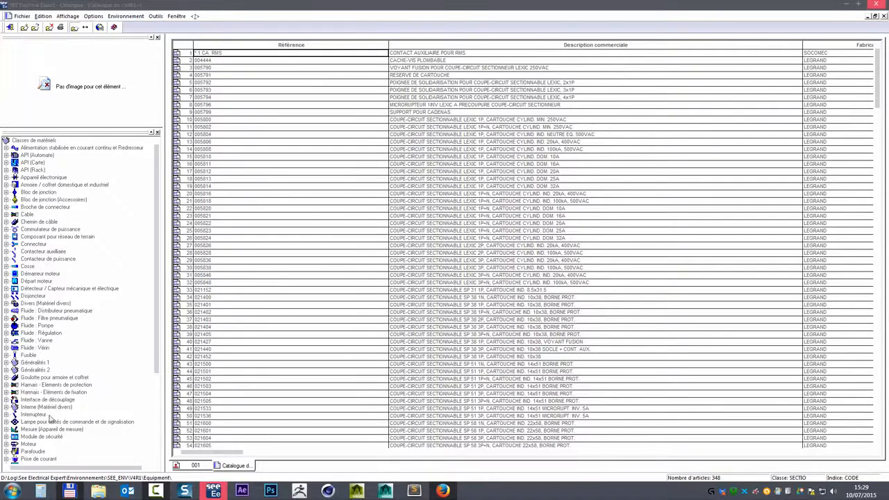
- Copy the category text "Coupure et protection" from the definition of the Interrupteur class
left_click(5, 414)
left_click(40, 422)
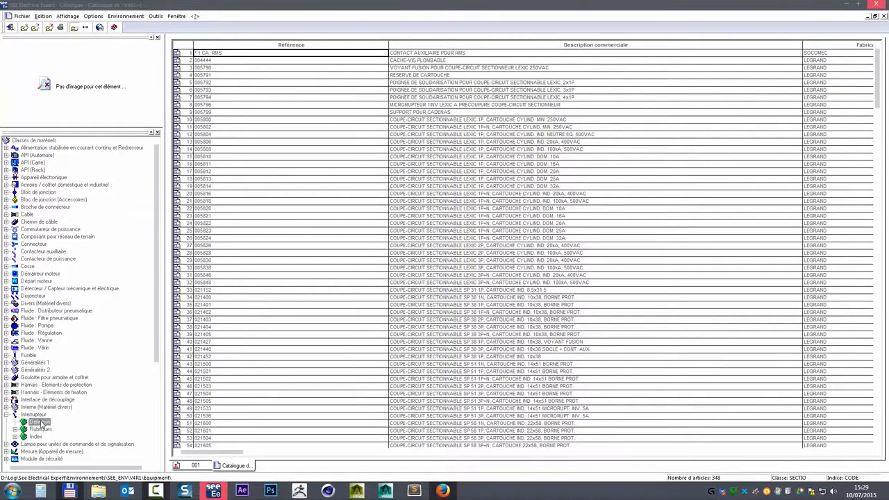
left_click(333, 61)
left_click(327, 60)
key("ctrl+c")
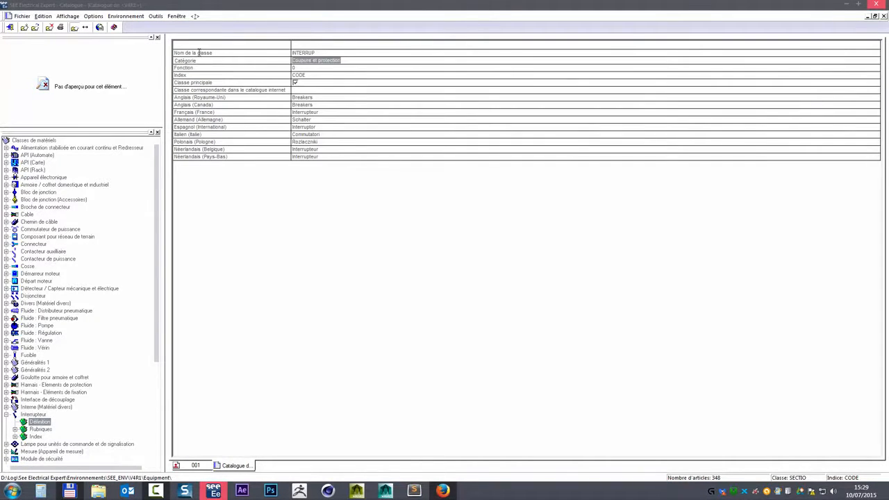
- Start a new equipment class in the catalogue and name it Siphris
right_click(40, 139)
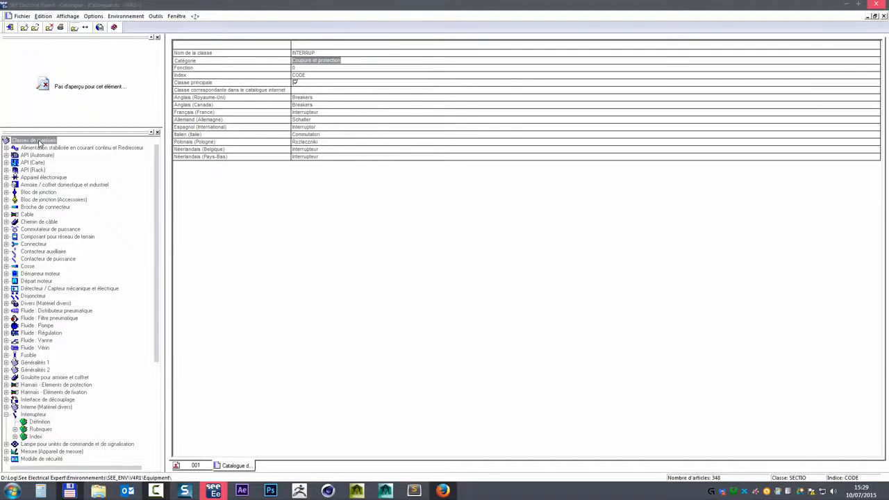
left_click(192, 174)
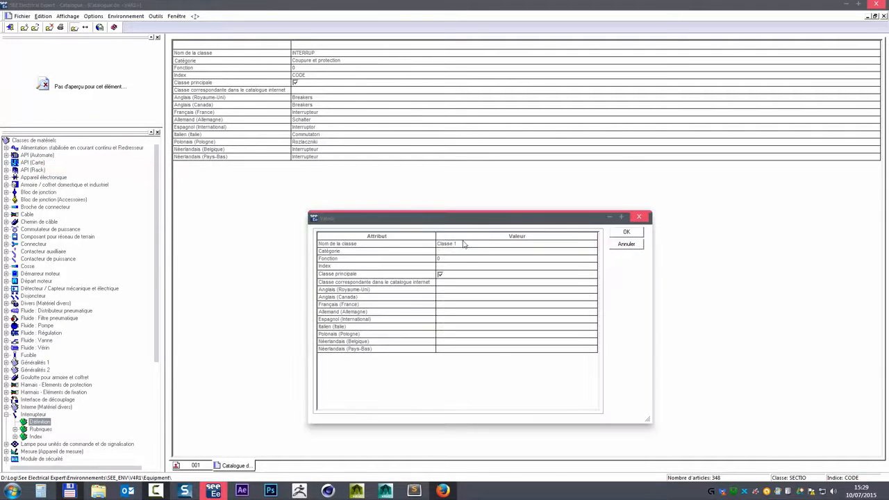
double_click(461, 245)
type("Siphris")
- Set the new class's category to "Coupure et protection" using the copied text
double_click(439, 254)
type("Coupure et")
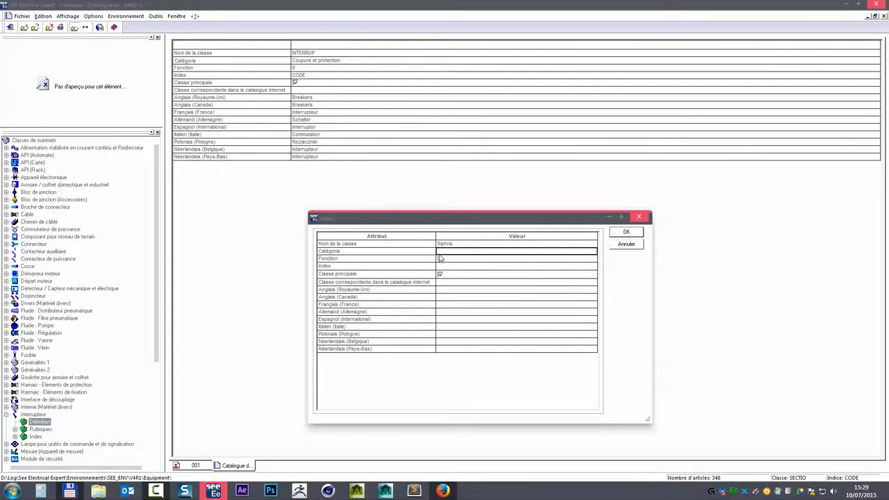
left_click_drag(470, 249, 403, 254)
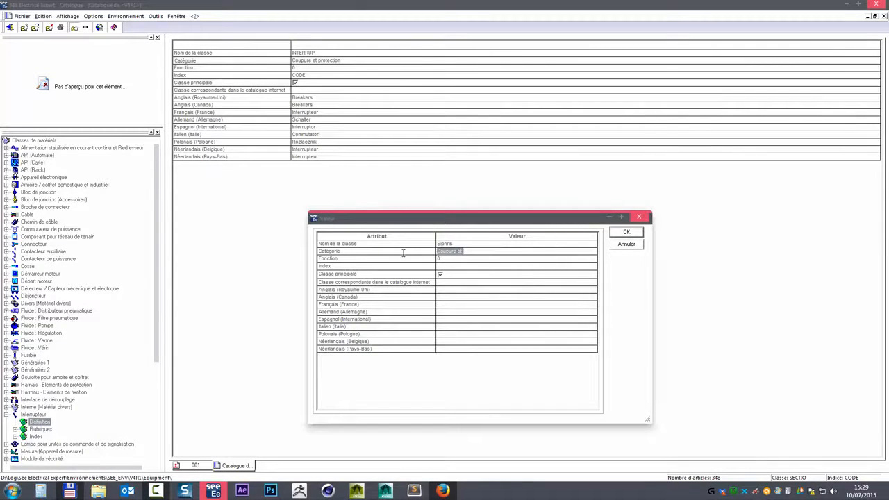
key("ctrl+v")
left_click_drag(501, 251, 389, 255)
key("ctrl+c")
key("BackSpace")
left_click(453, 246)
key("Return")
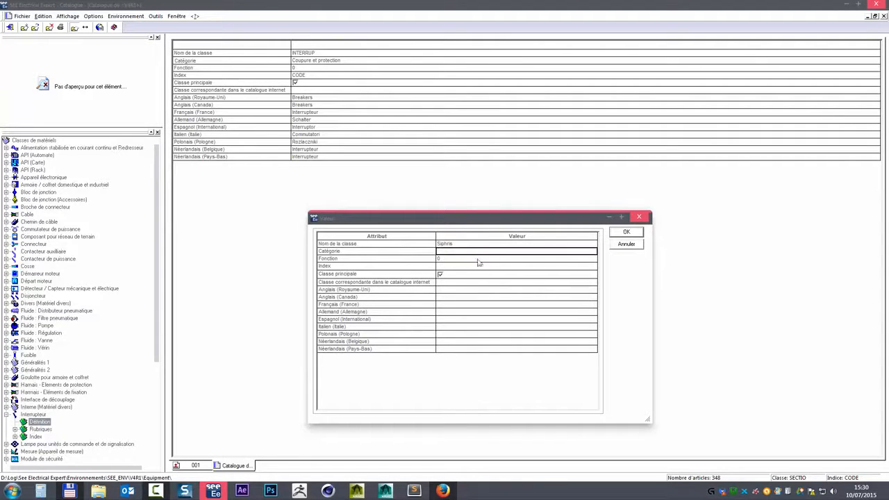
key("ctrl+v")
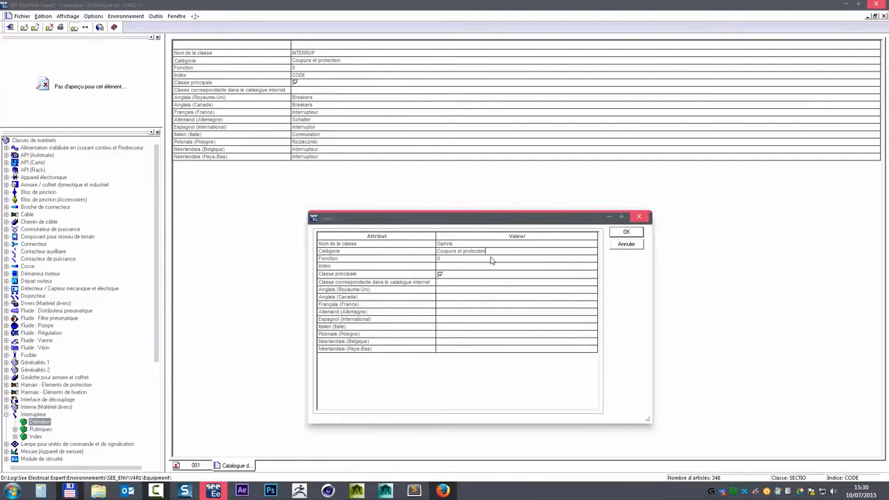
left_click_drag(498, 253, 300, 248)
left_click(292, 253)
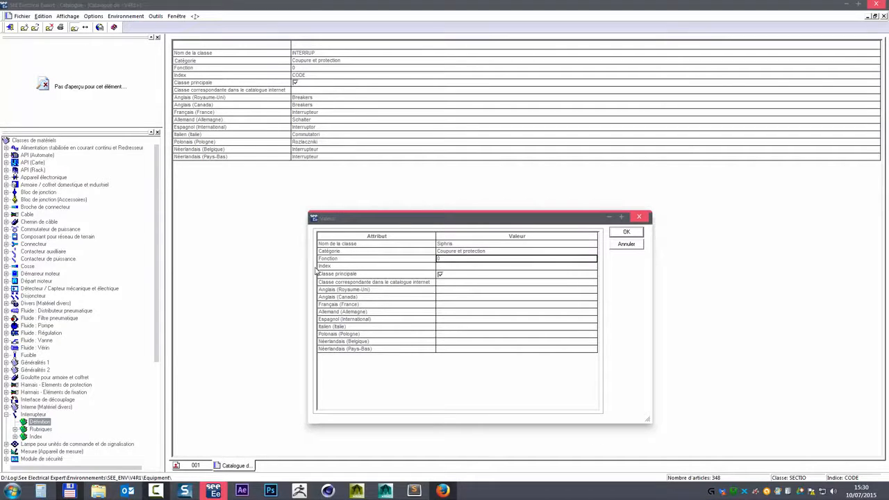
- Examine the Index choices and the Classe principale option of the new class
left_click_drag(400, 226, 414, 244)
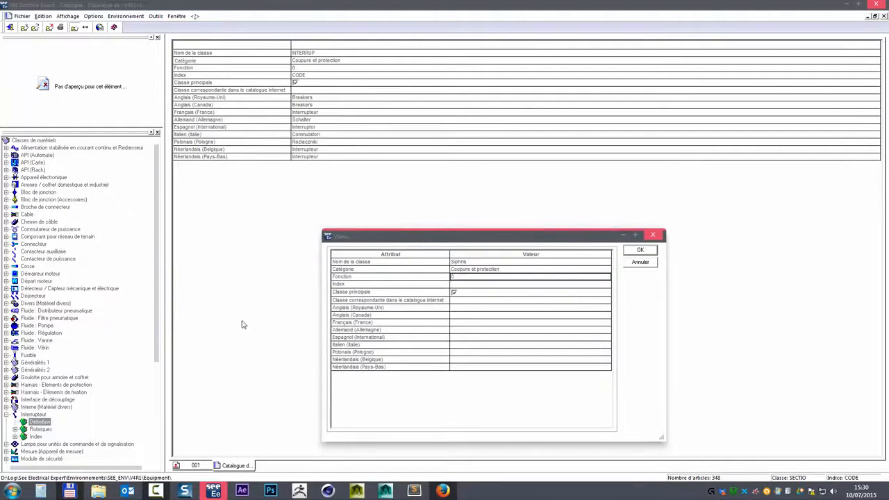
left_click(458, 284)
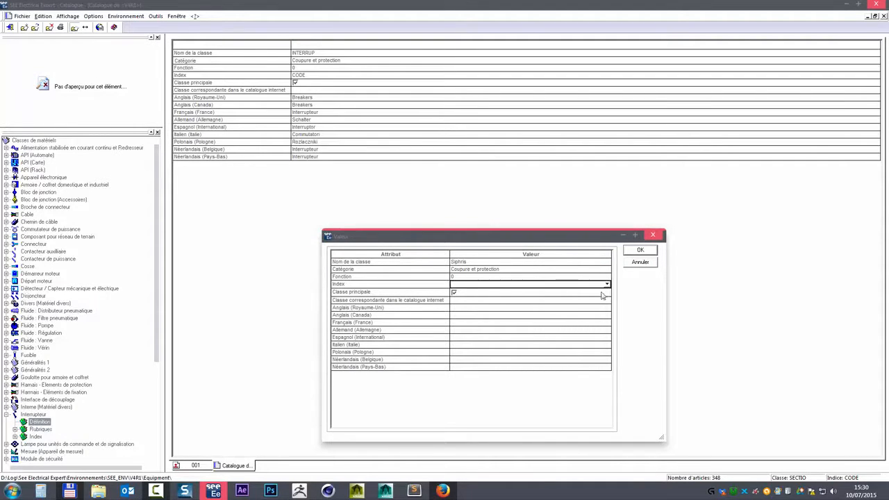
left_click(607, 286)
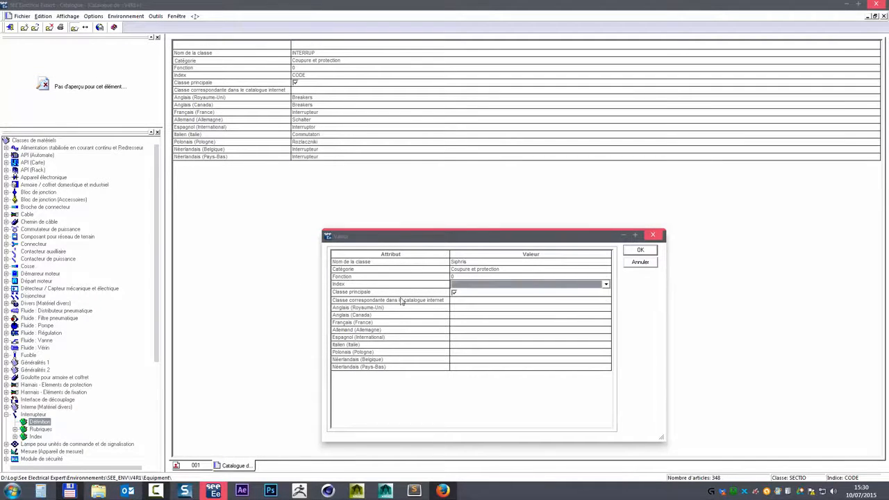
left_click(454, 294)
left_click(454, 294)
left_click(454, 293)
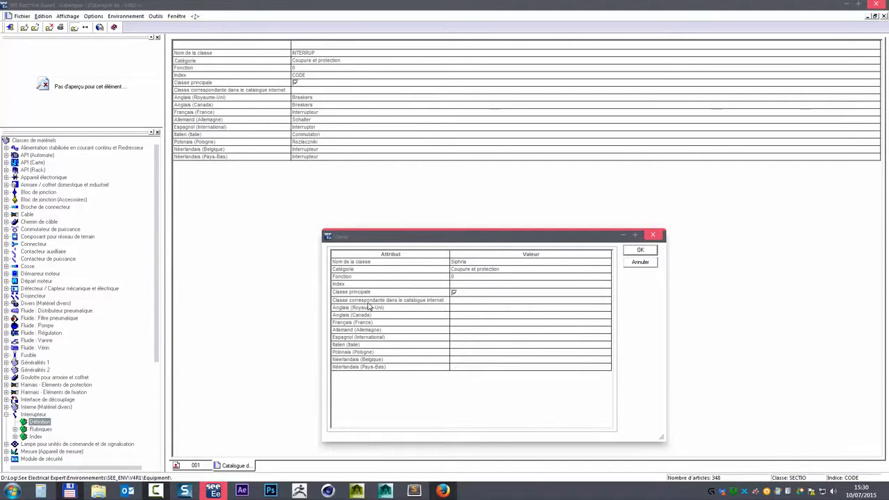
- Give the new class the French description Siphris, change its class name to SIPHRIS and create it
left_click(471, 323)
left_click(464, 263)
left_click(464, 263)
left_click_drag(475, 260, 380, 262)
type("S")
left_click(469, 322)
left_click(464, 301)
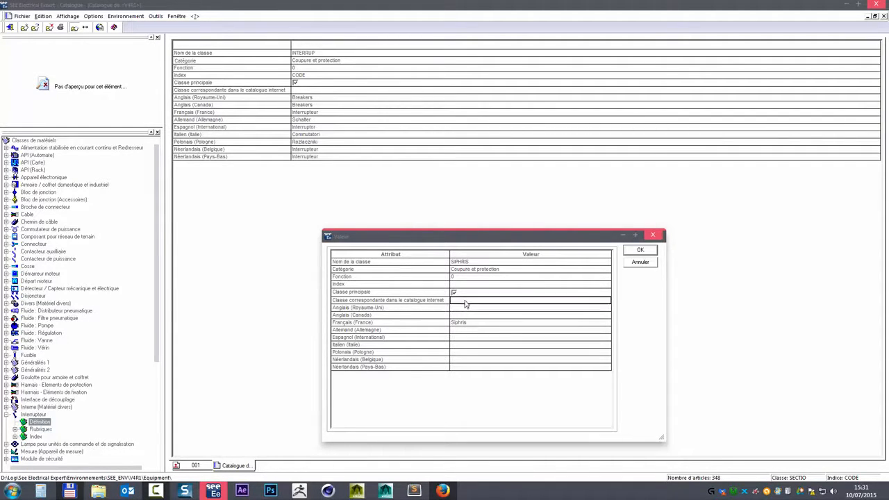
left_click(640, 250)
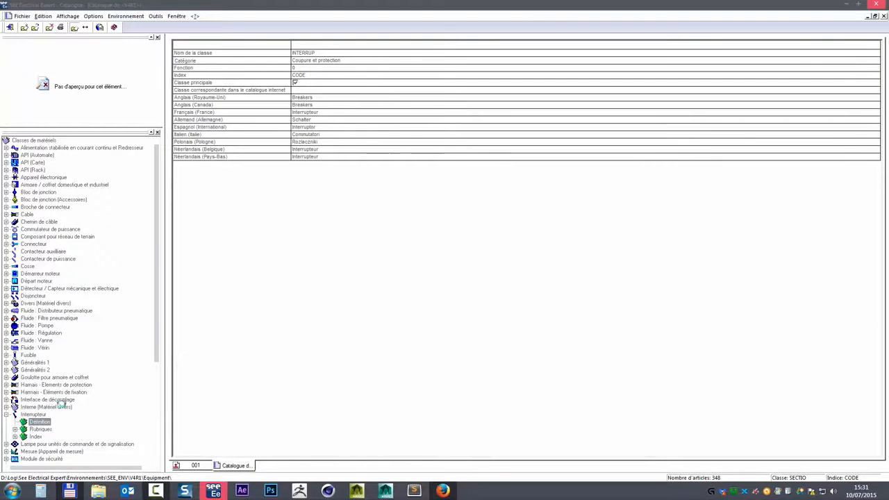
- Look through the class list for the new class and examine the internet catalogue field in Interrupteur's definition
left_click(38, 341)
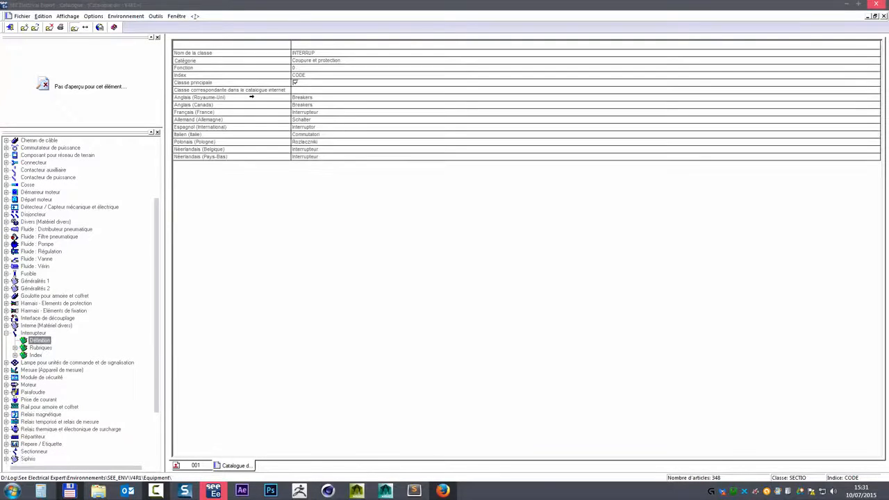
left_click(301, 92)
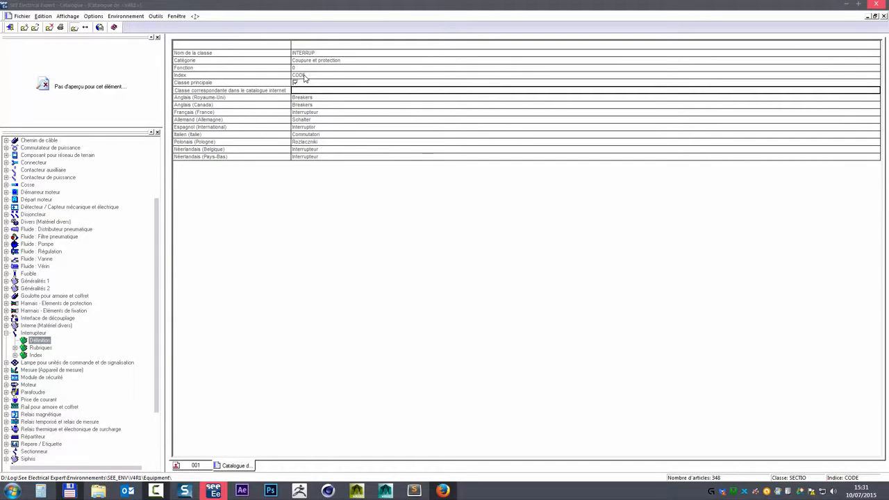
left_click(41, 179)
right_click(44, 142)
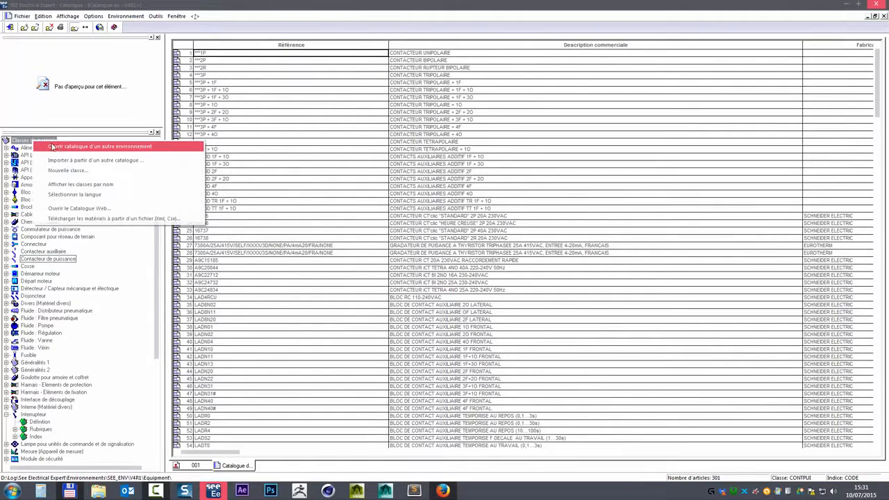
left_click(90, 149)
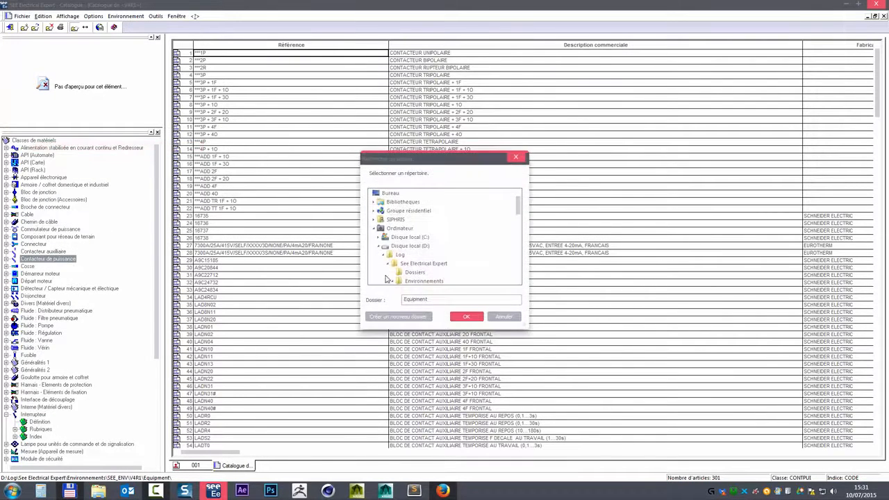
left_click(503, 319)
- Open another new class form to examine its Index attribute and cancel it without creating a class
right_click(26, 142)
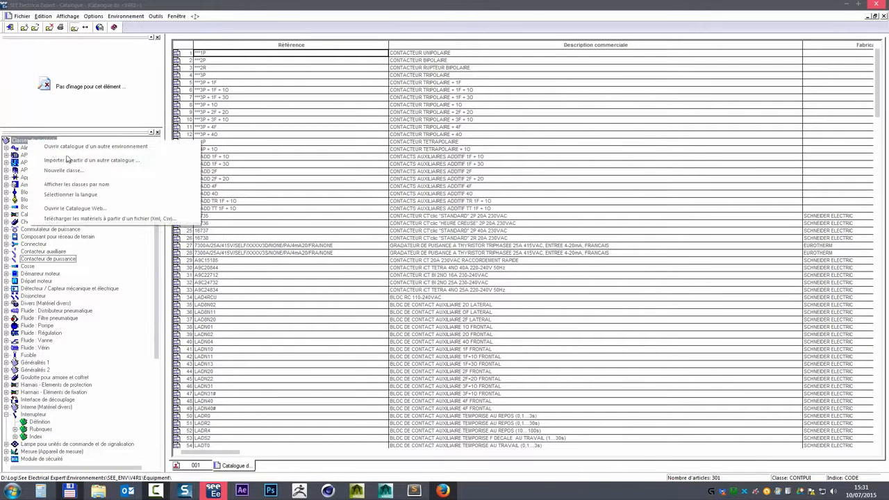
left_click(70, 171)
left_click(489, 284)
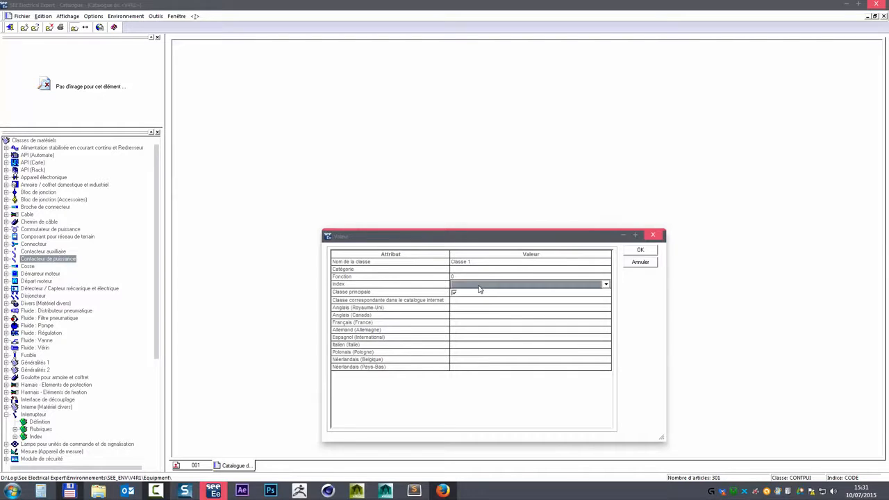
left_click(641, 262)
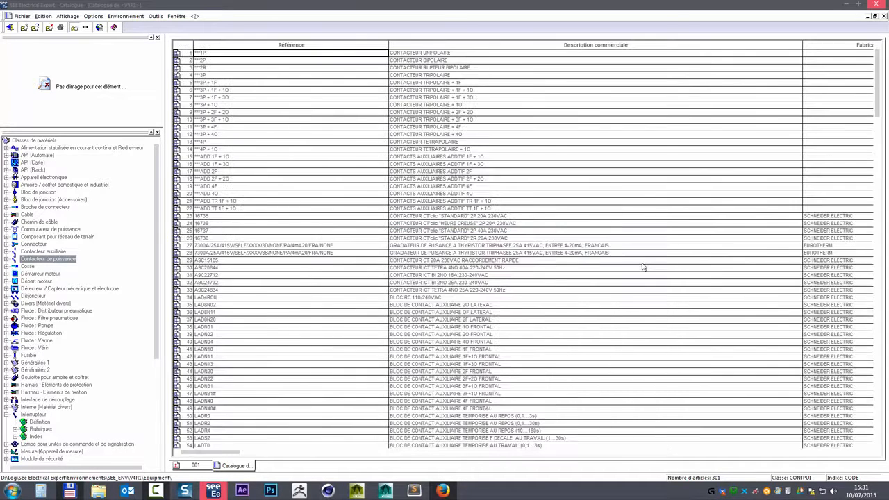
- Return to folio 001, maximize it and open the properties of symbol Q1
left_click(867, 17)
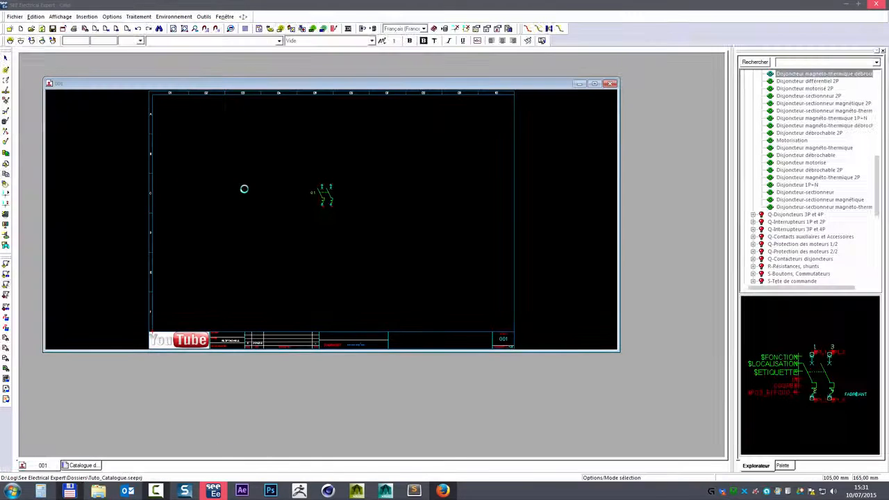
left_click(594, 83)
double_click(353, 216)
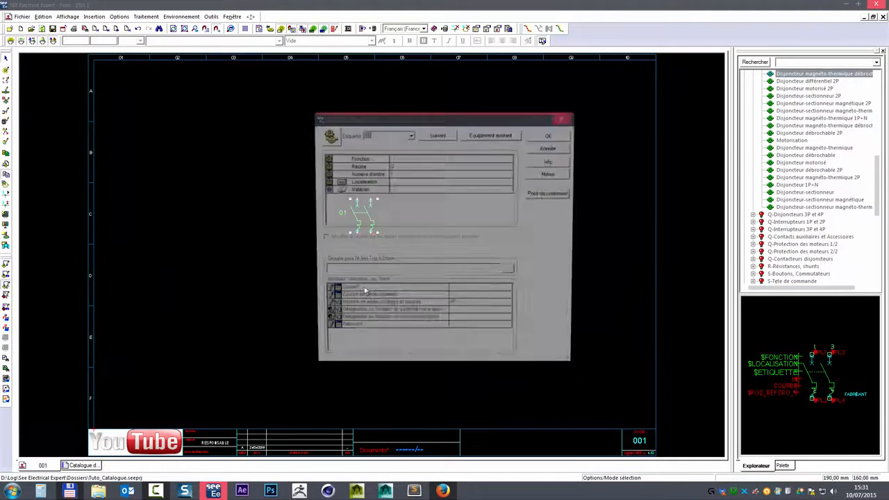
- Examine the sort index choices in symbol Q1's material reference selection and cancel the symbol properties
double_click(375, 192)
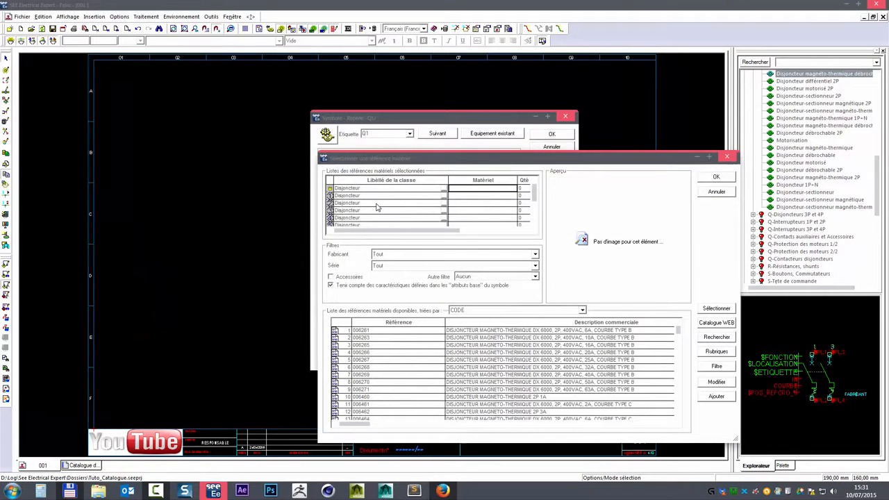
left_click(470, 311)
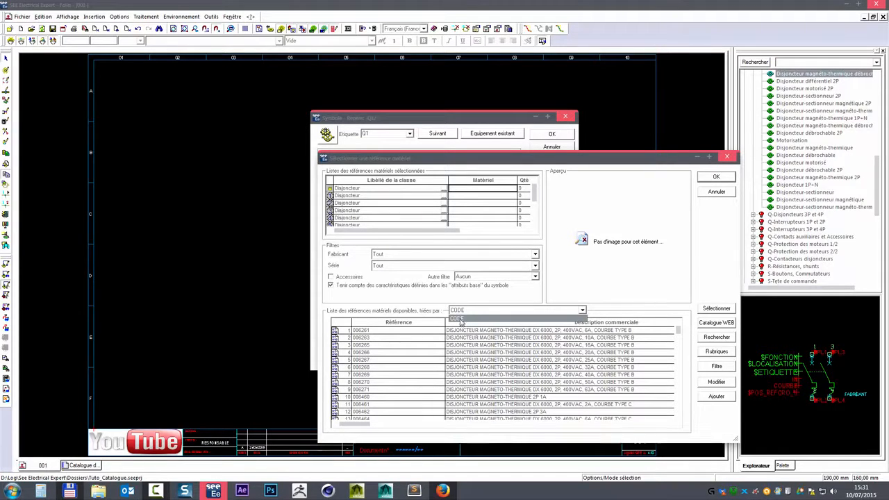
left_click(458, 319)
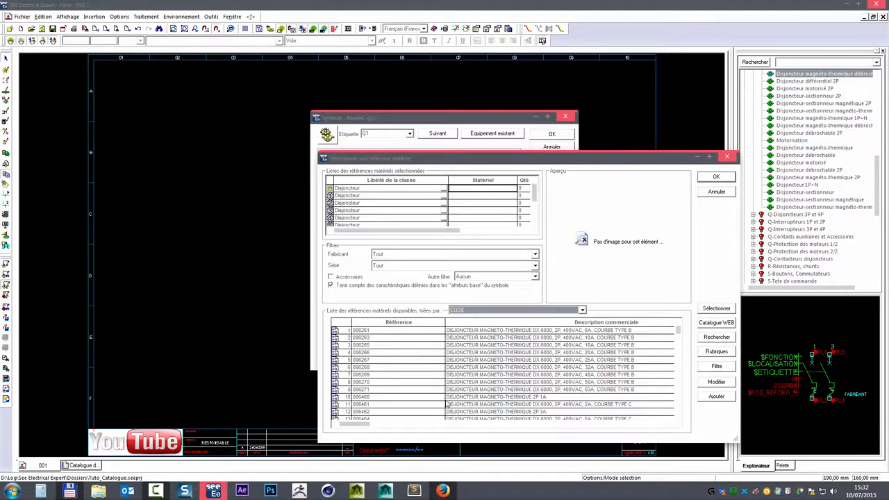
mouse_move(355, 424)
left_mouse_down()
mouse_move(401, 424)
mouse_move(362, 425)
left_mouse_up()
left_click(722, 178)
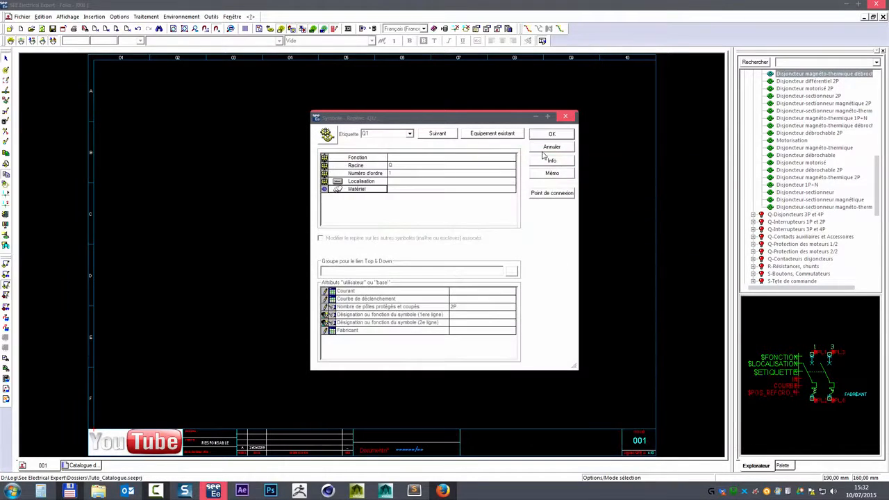
left_click(550, 148)
- Return to the equipment catalogue and inspect the Siphris class's definition, including its category, and its index
left_click(83, 465)
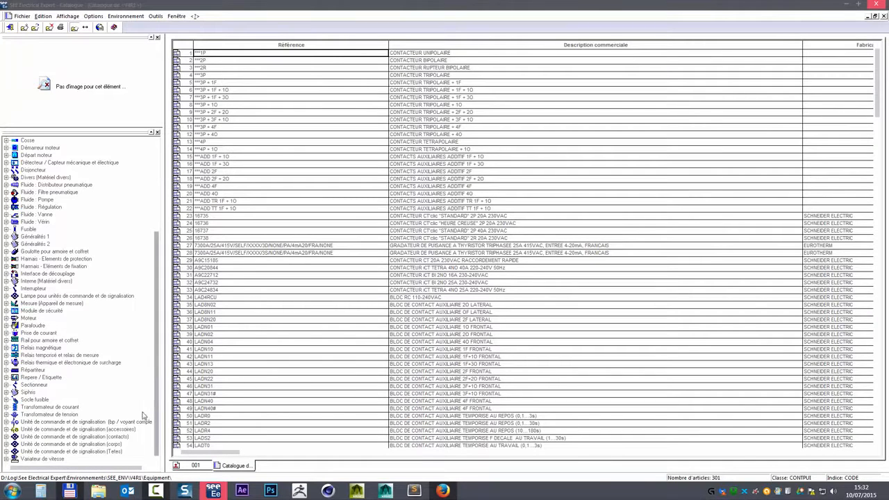
left_click(28, 394)
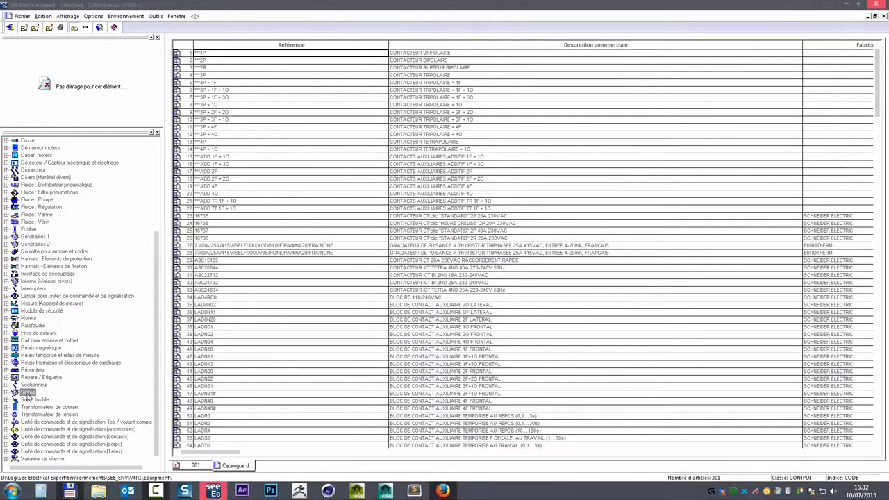
left_click(7, 393)
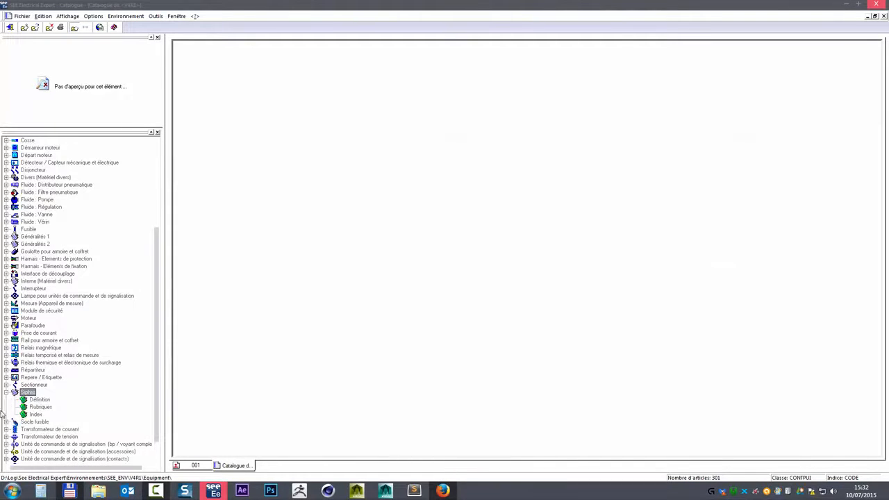
left_click(40, 400)
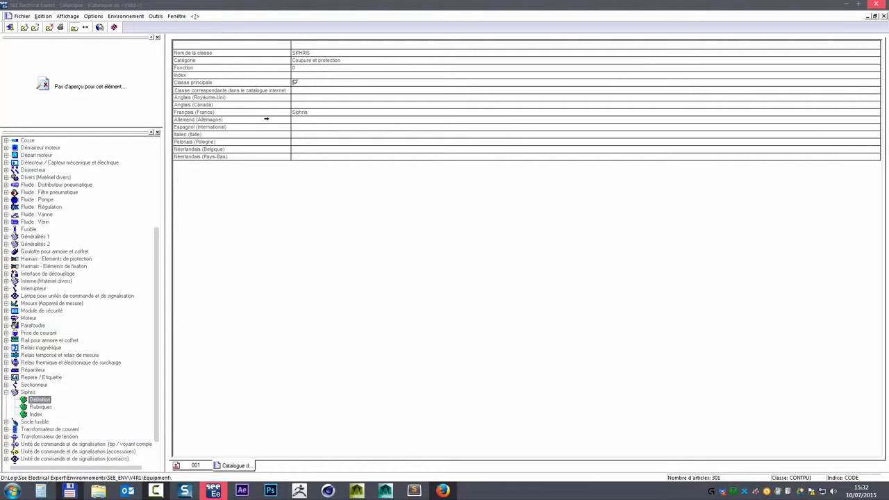
left_click(314, 61)
left_click(36, 415)
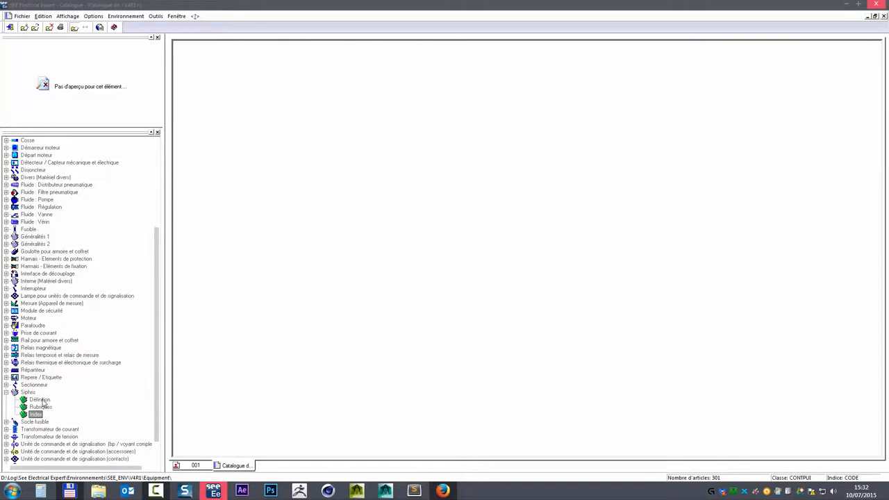
- Examine the CODE index of the Repere / Etiquette class as an example of a sort index
left_click(7, 377)
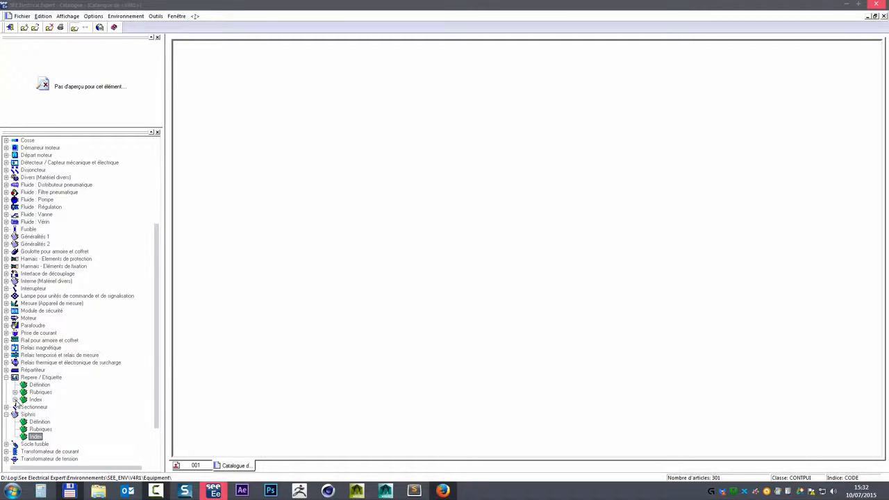
scroll(157, 399, "down", 2)
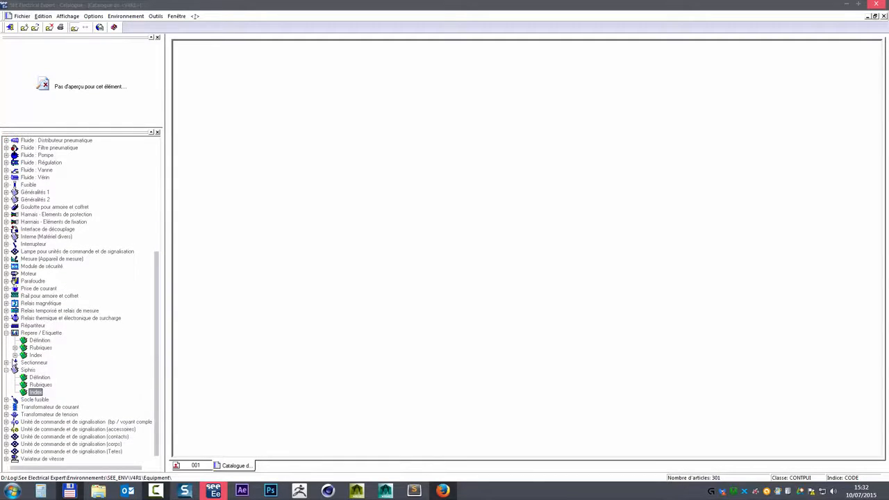
left_click(36, 356)
left_click(15, 355)
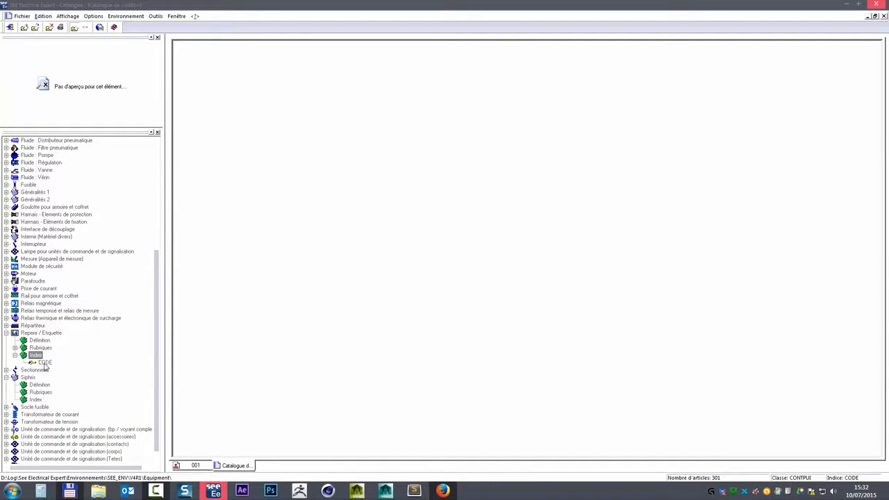
left_click(44, 362)
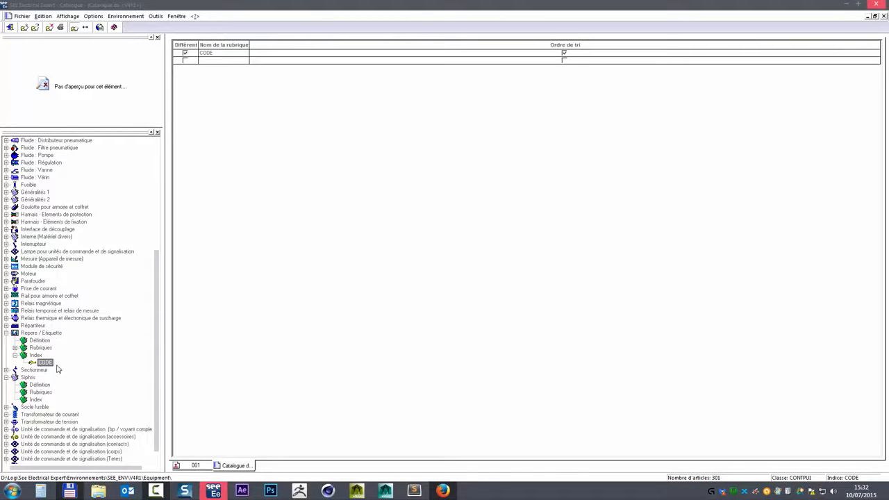
left_click(15, 356)
- Open the sort index creation form for the Siphris class, enlarge it to examine its fields and cancel it
left_click(34, 393)
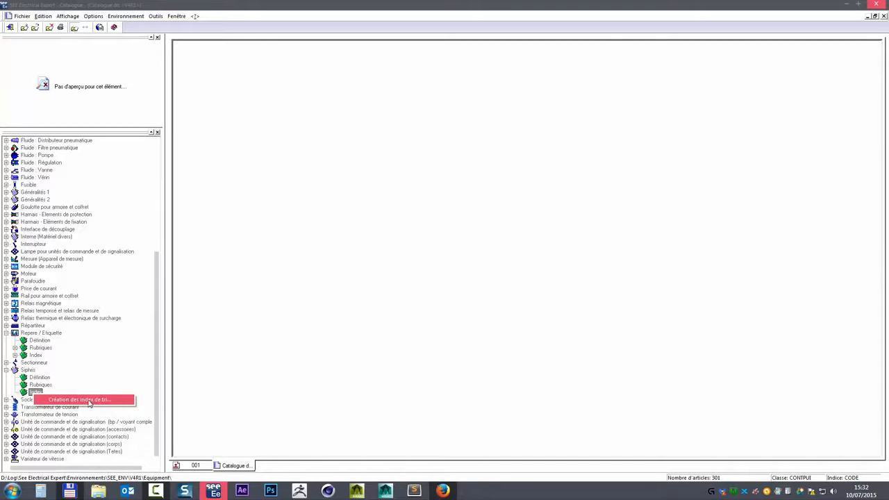
left_click(89, 401)
left_click_drag(447, 160, 382, 201)
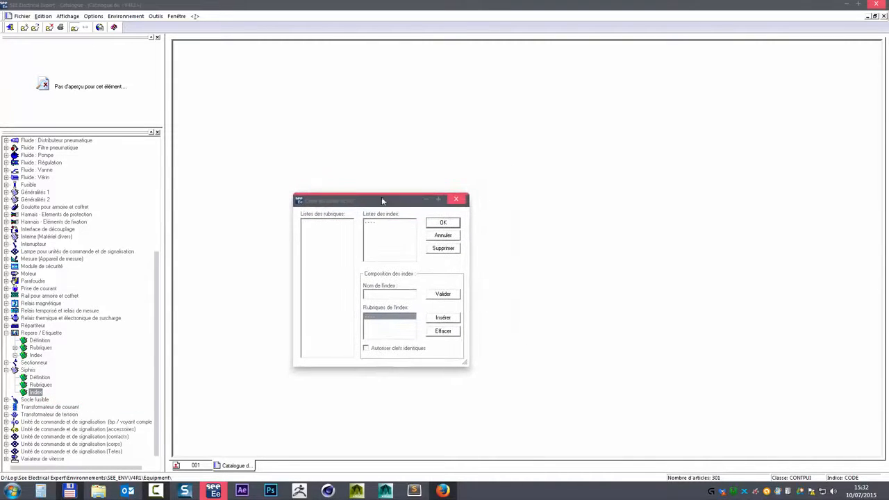
left_click_drag(467, 368, 482, 393)
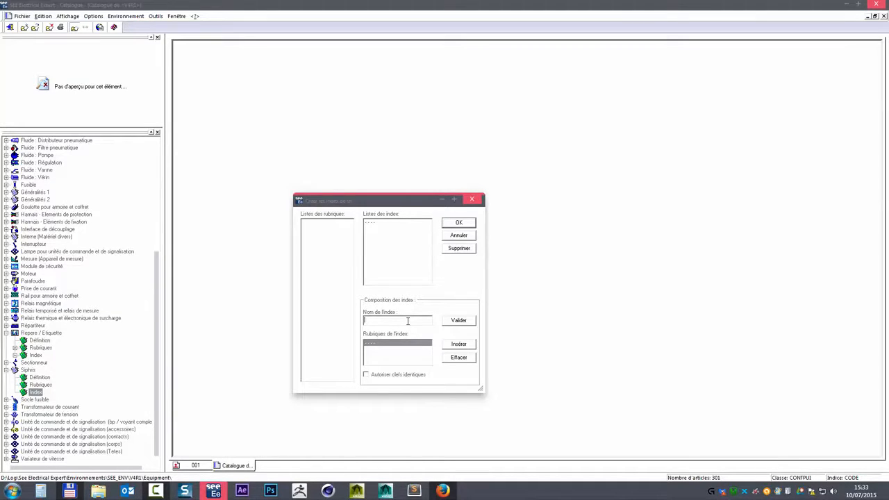
left_click(459, 236)
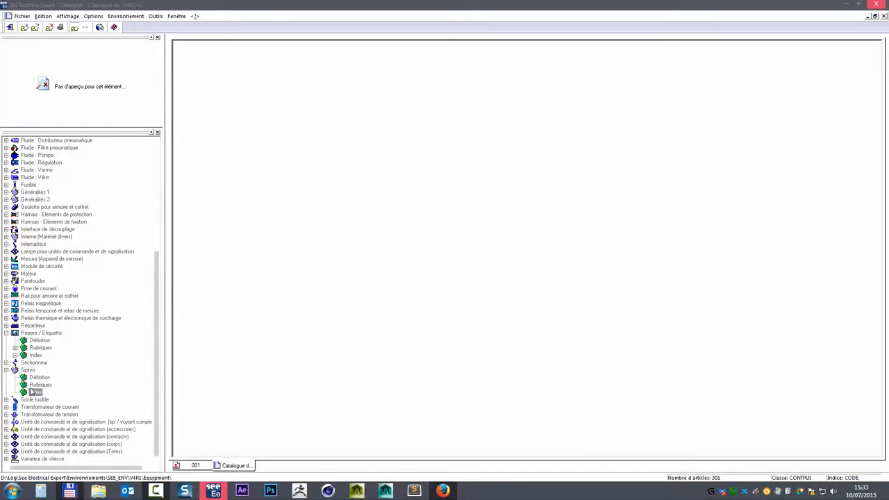
- Examine the rubriques of the Repere / Etiquette class and the attributes of its Référence rubrique
left_click(15, 348)
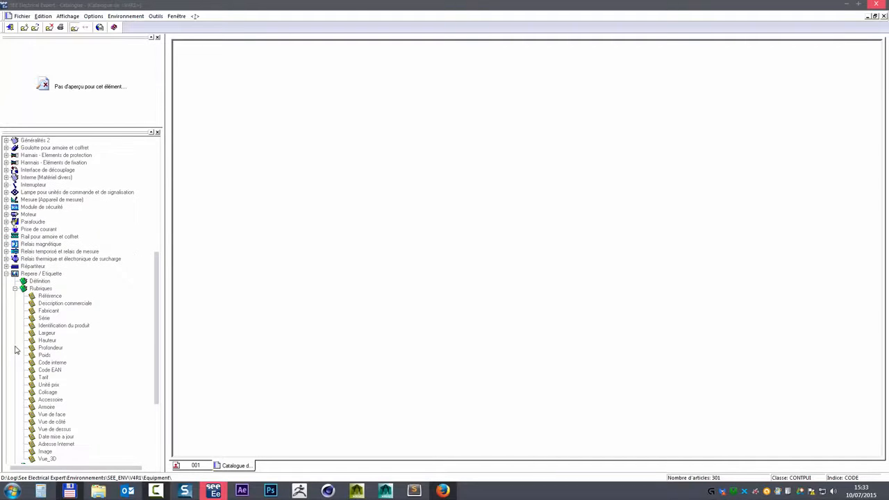
left_click(48, 296)
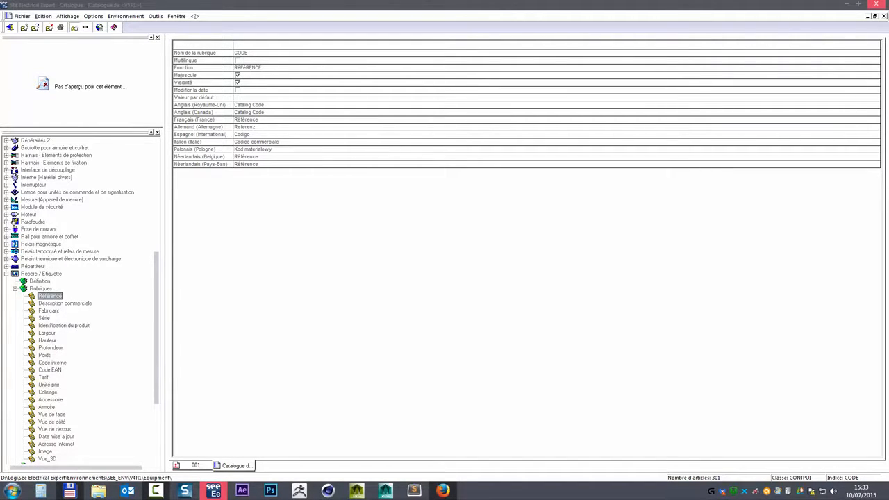
scroll(111, 367, "down", 5)
- Start a new rubrique in the Siphris class and name it CODE
left_click(40, 385)
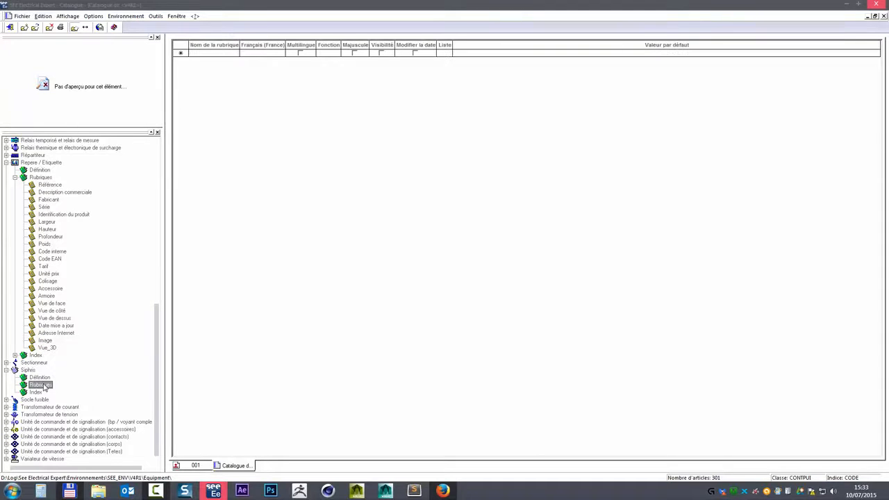
right_click(34, 387)
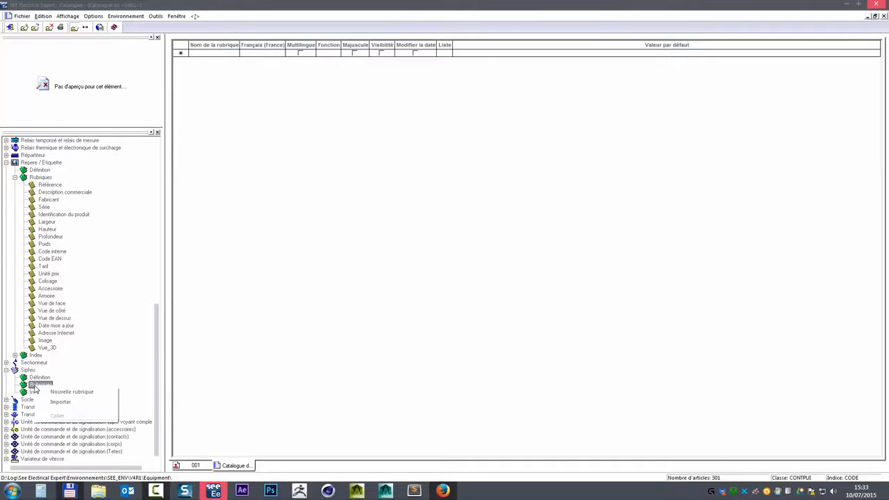
left_click(77, 392)
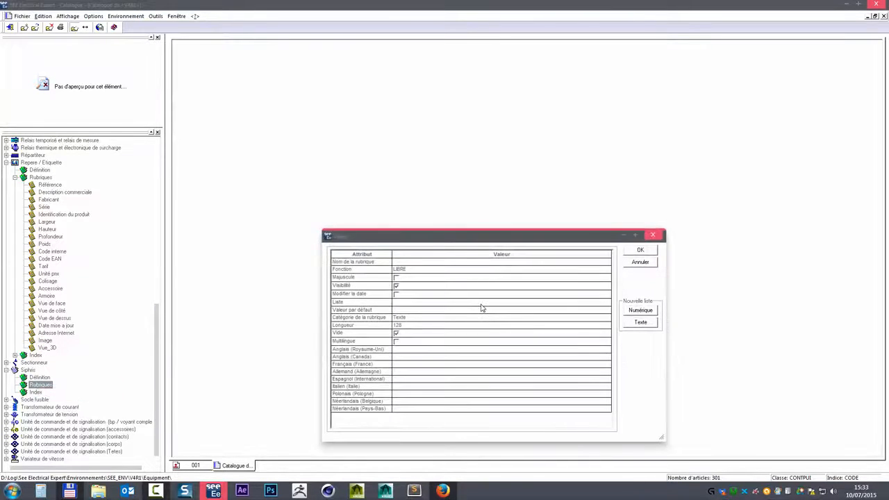
left_click(402, 262)
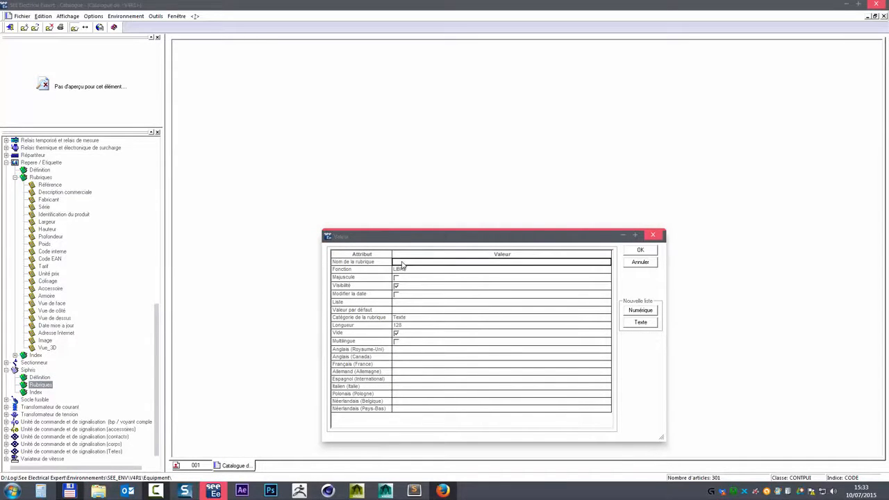
type("CODE")
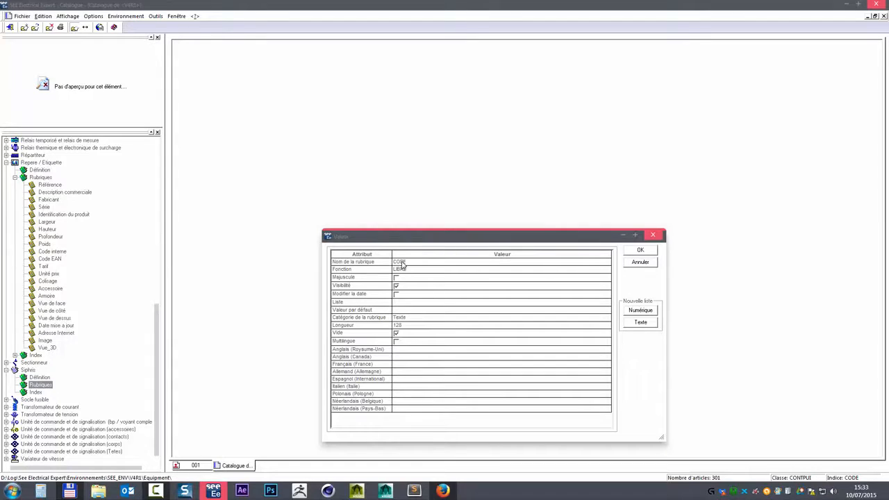
left_click_drag(423, 236, 340, 216)
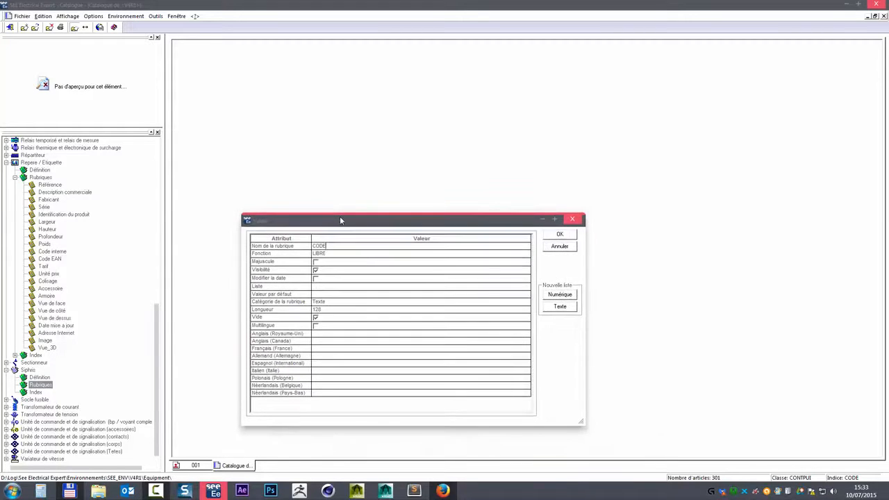
left_click(315, 247)
left_click_drag(332, 246, 306, 246)
- Look through the predefined lists available for the new rubrique's Liste attribute
left_click(318, 287)
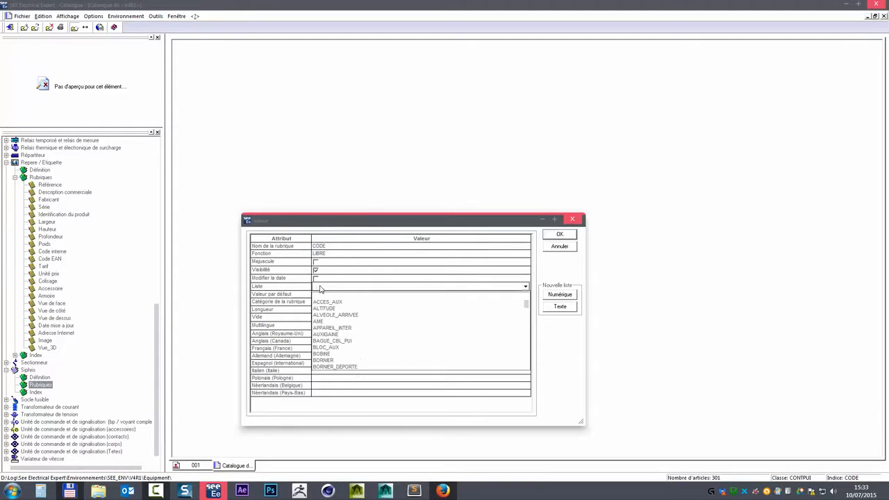
scroll(341, 343, "down", 4)
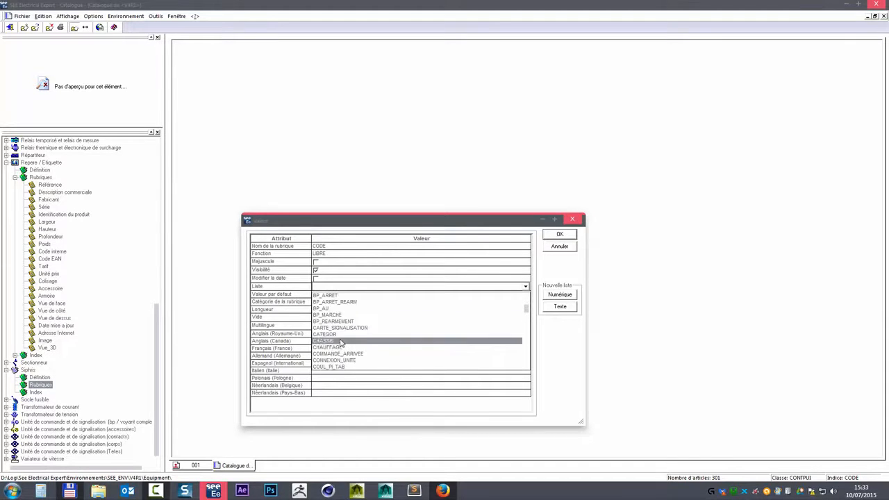
scroll(340, 344, "down", 4)
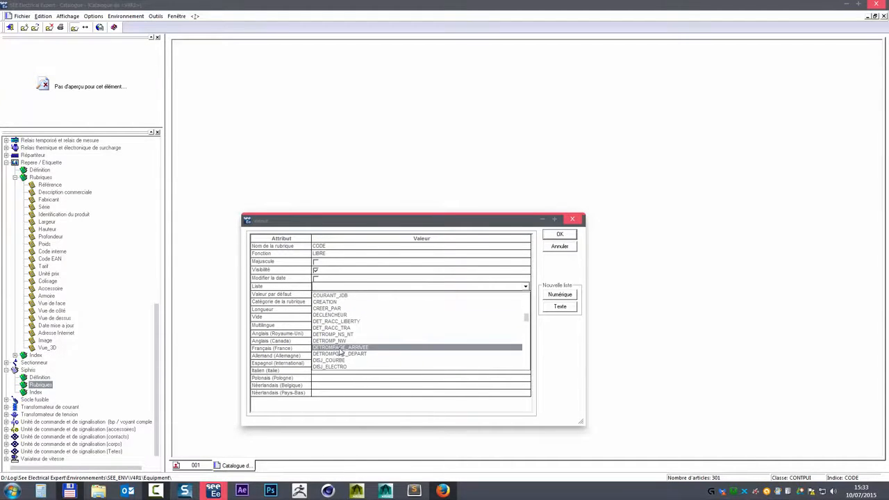
scroll(340, 352, "down", 4)
scroll(343, 351, "down", 4)
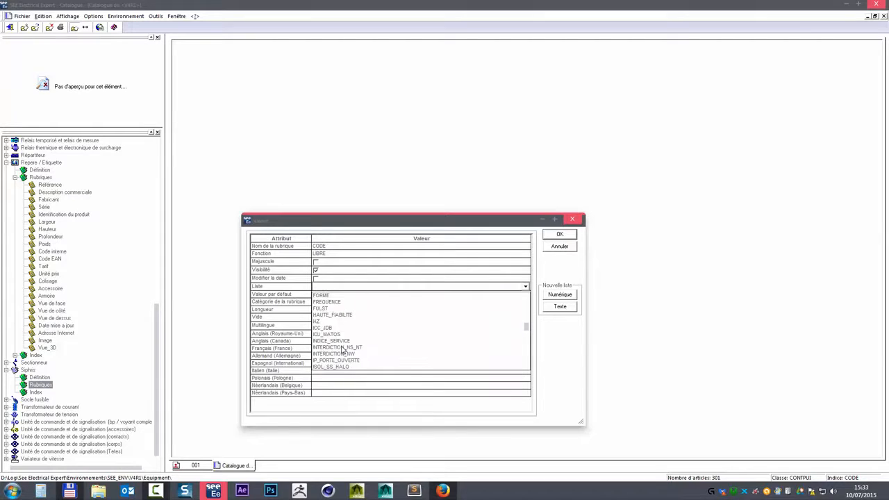
scroll(343, 351, "down", 12)
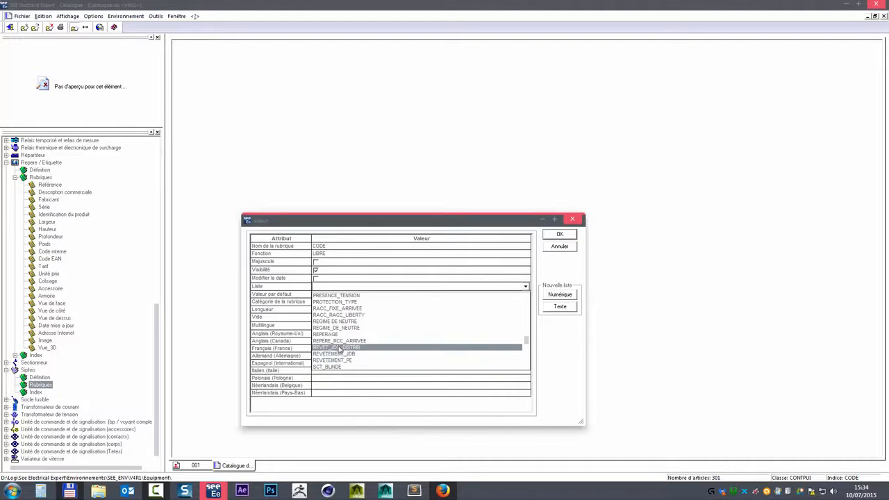
left_click_drag(528, 342, 526, 340)
- Set the Fonction of the new CODE rubrique to RÉFÉRENCE
left_click(258, 253)
left_click(340, 254)
left_click(339, 255)
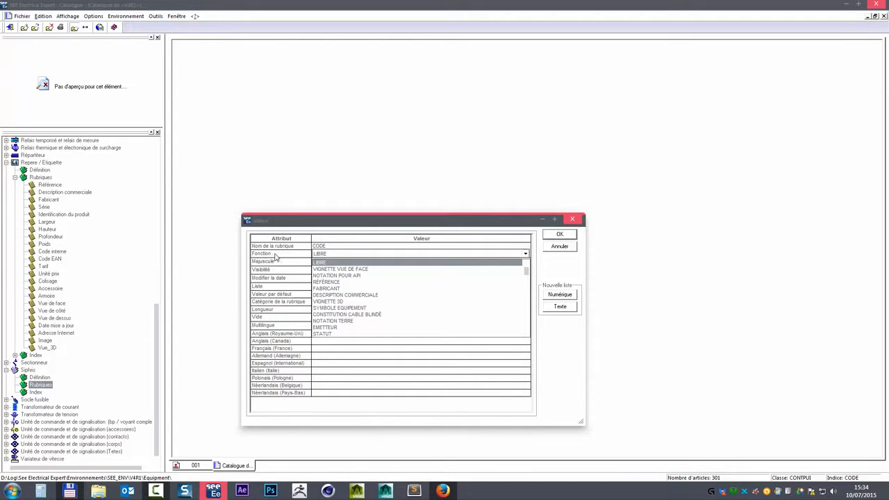
left_click(330, 283)
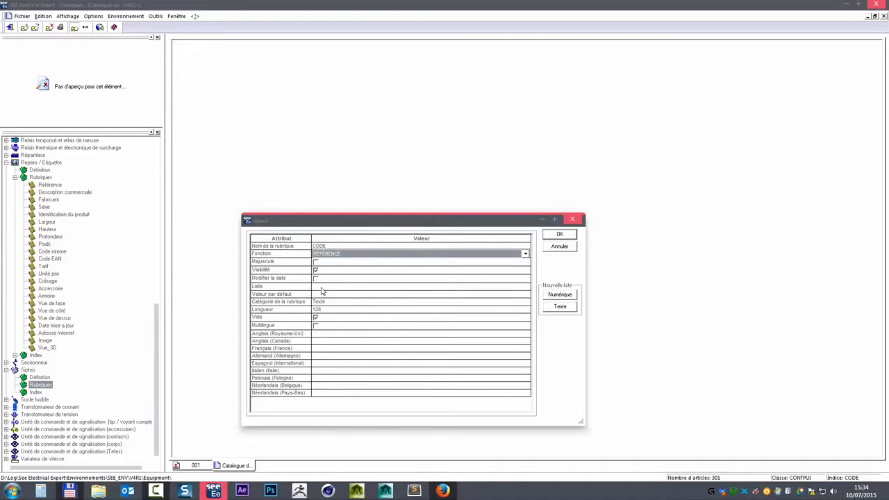
left_click(321, 290)
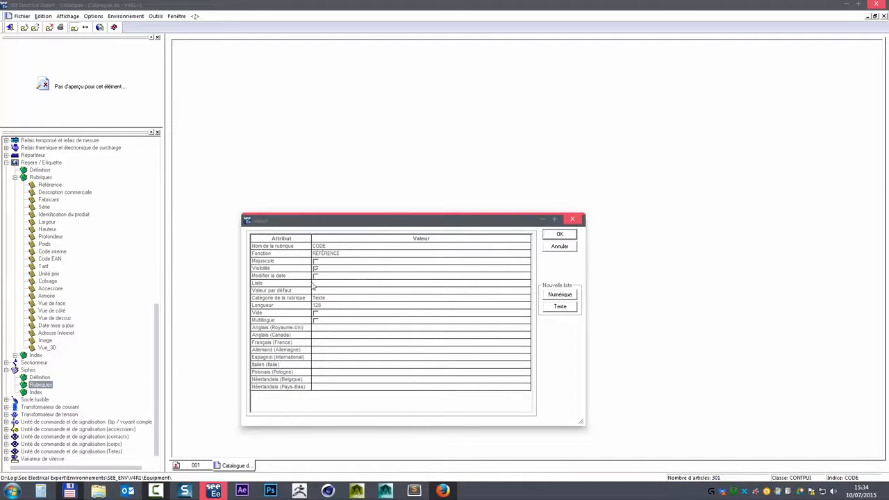
left_click(287, 307)
left_click(316, 269)
left_click(315, 269)
left_click(316, 284)
left_click(281, 286)
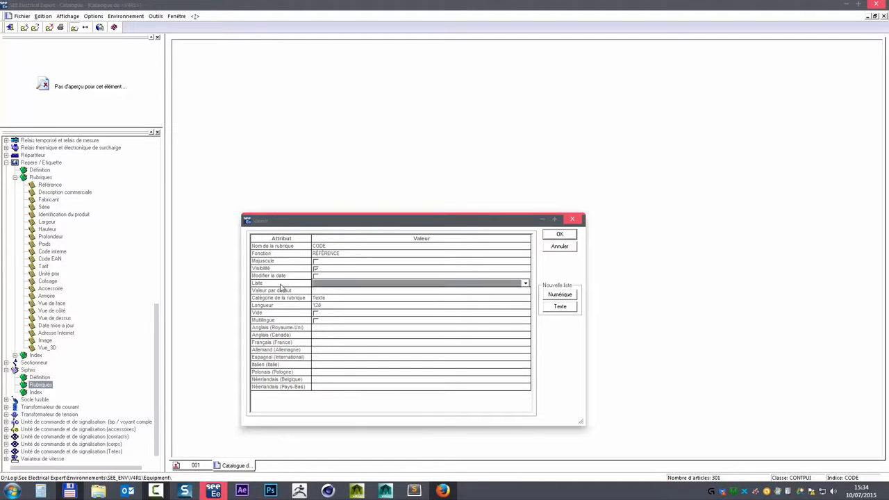
- Set the Français (France) label of the new CODE rubrique to Référence and save the rubrique
left_click(319, 341)
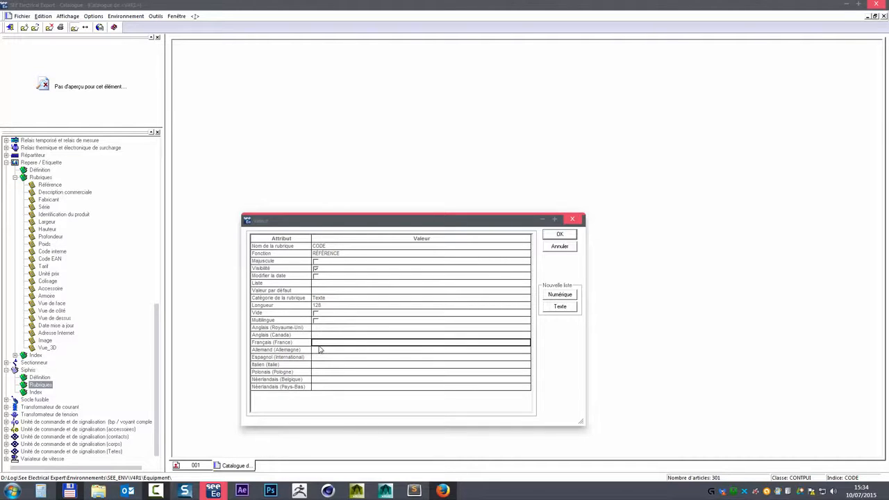
type("Référ")
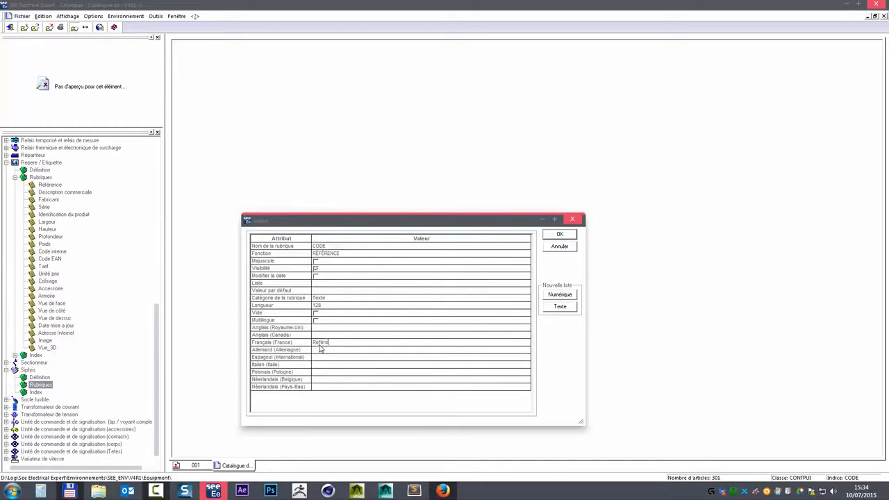
type("ence")
left_click(564, 236)
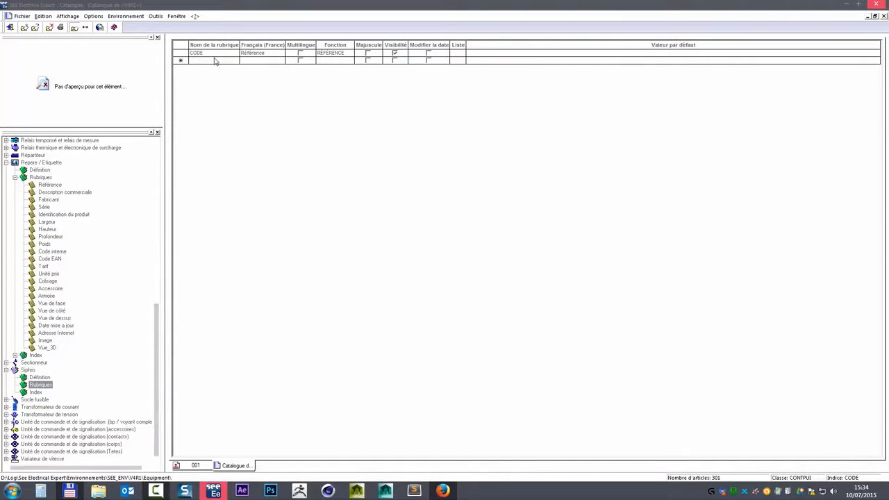
left_click(34, 393)
right_click(34, 394)
left_click(69, 401)
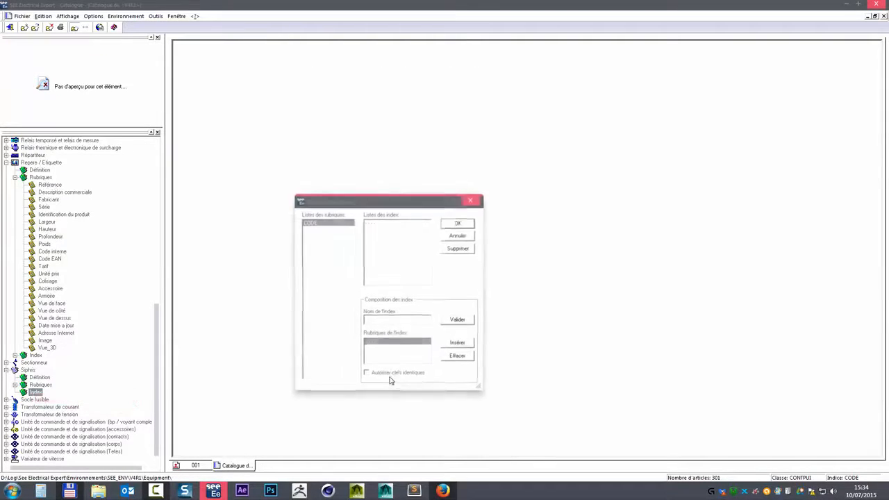
left_click_drag(338, 203, 271, 243)
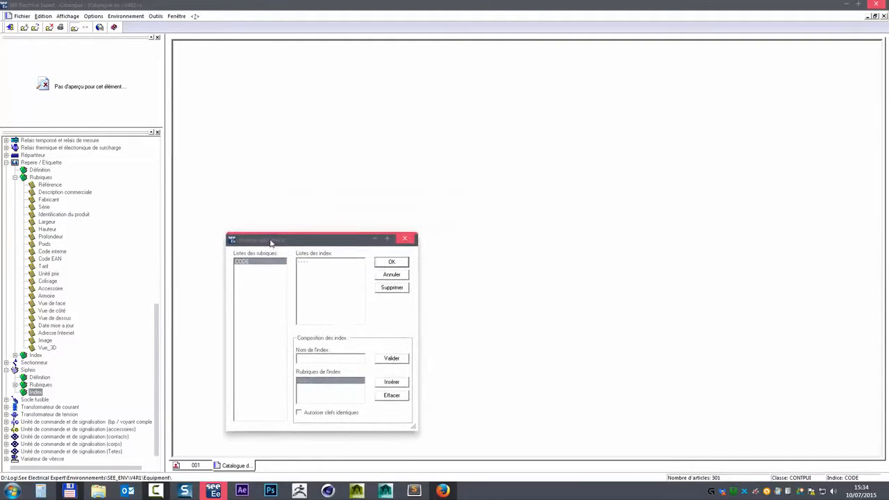
double_click(242, 264)
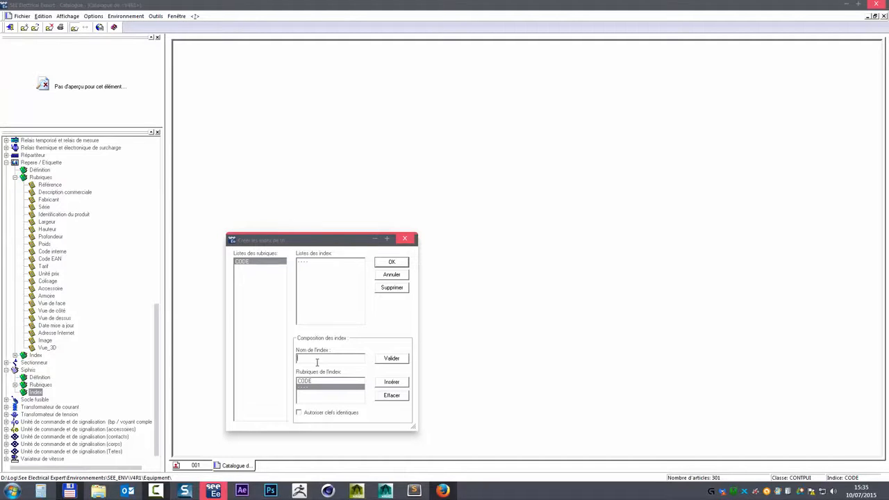
left_click(393, 275)
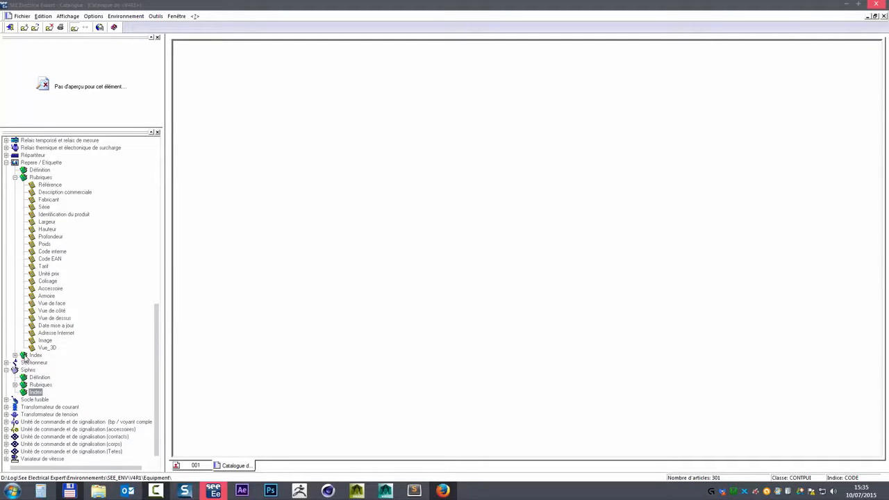
- Examine the existing CODE index of the Repere / Etiquette class, including its sort settings and rubrique composition
left_click(15, 355)
right_click(43, 362)
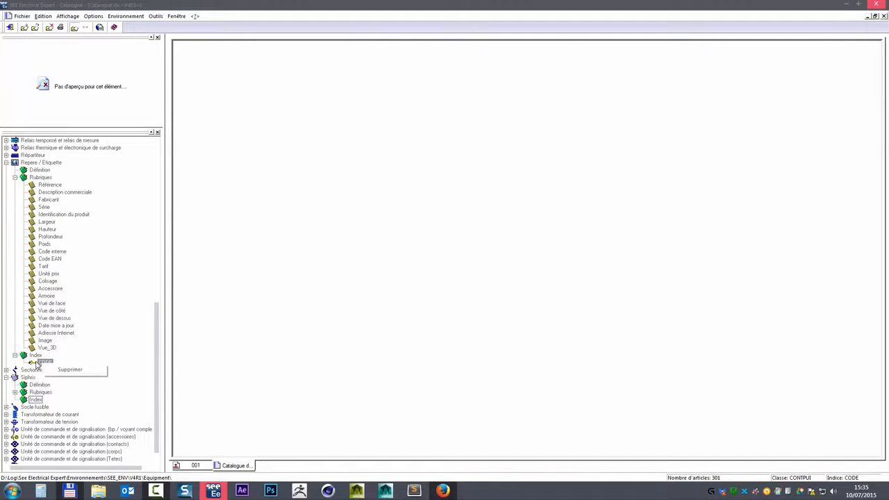
left_click(45, 362)
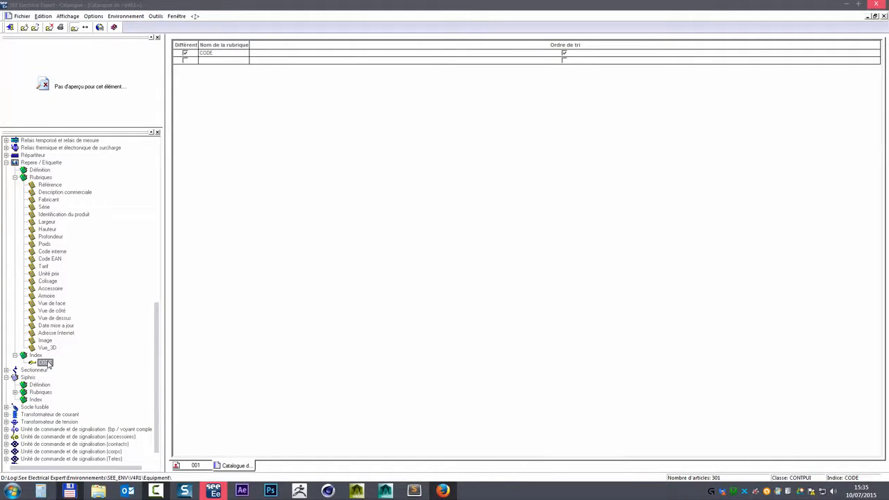
left_click(33, 356)
right_click(34, 356)
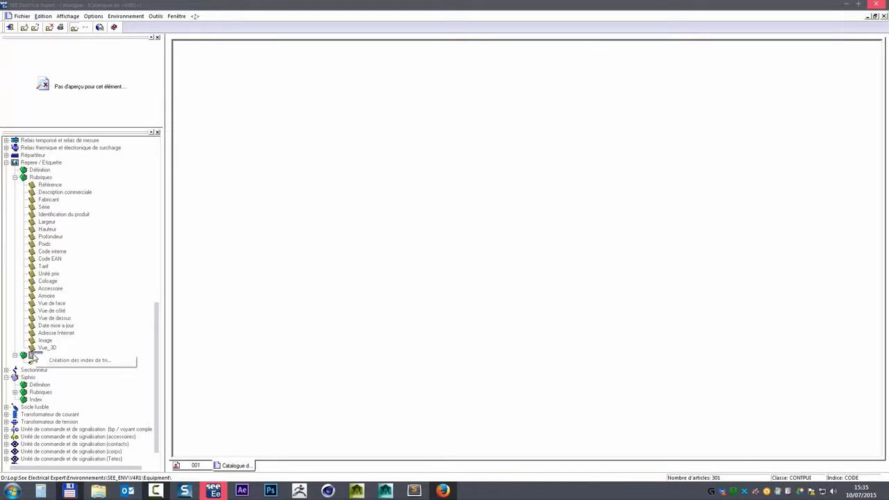
left_click(23, 359)
right_click(37, 356)
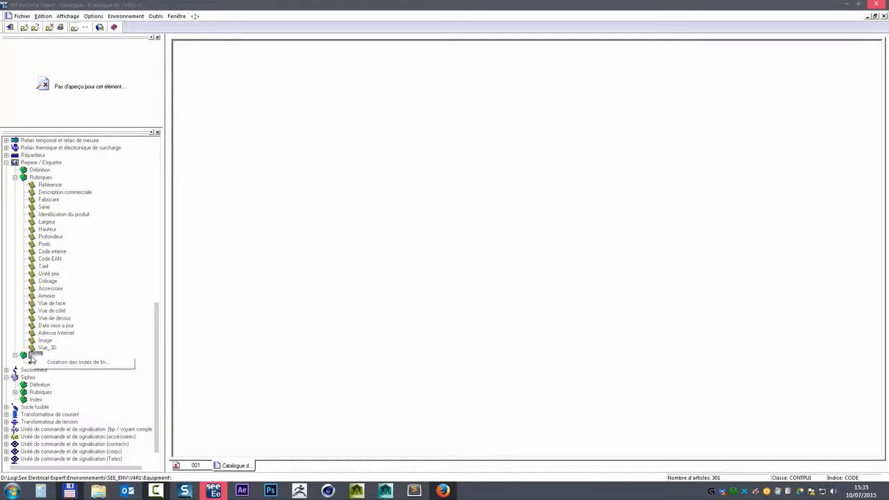
left_click(68, 362)
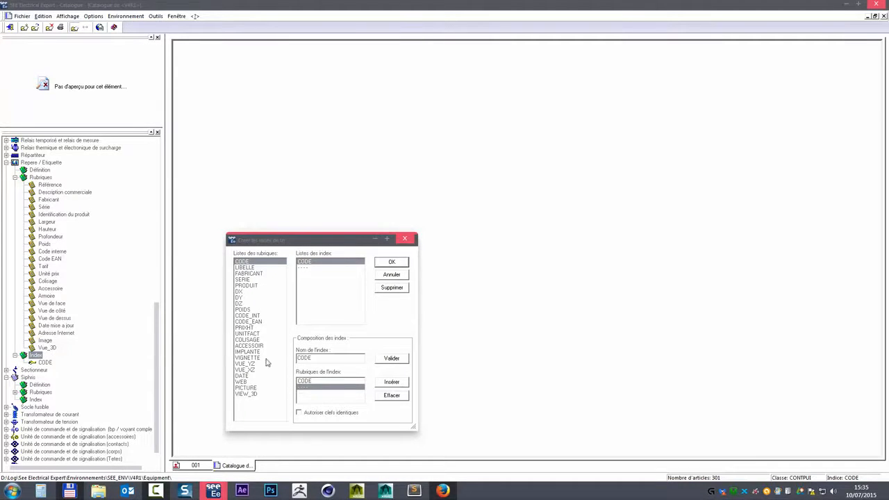
left_click(392, 274)
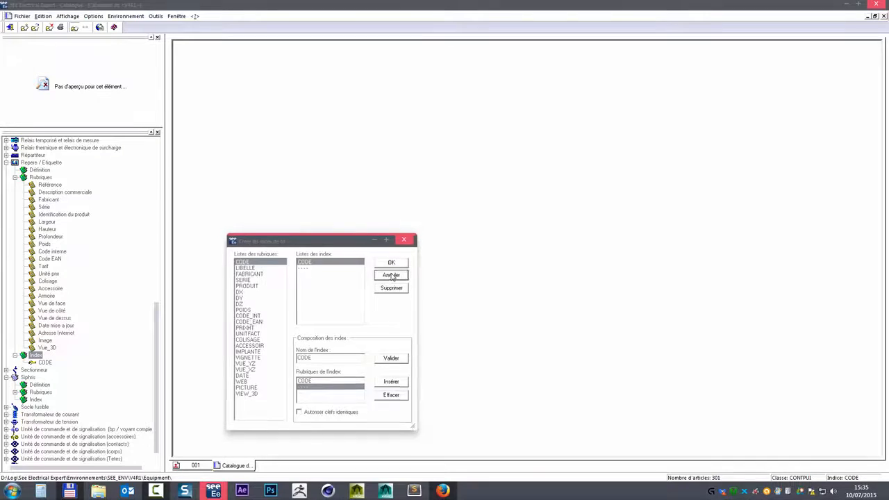
- Try to create a sort index named CODE for the Siphris class from its CODE rubrique
left_click(34, 399)
right_click(33, 402)
left_click(80, 405)
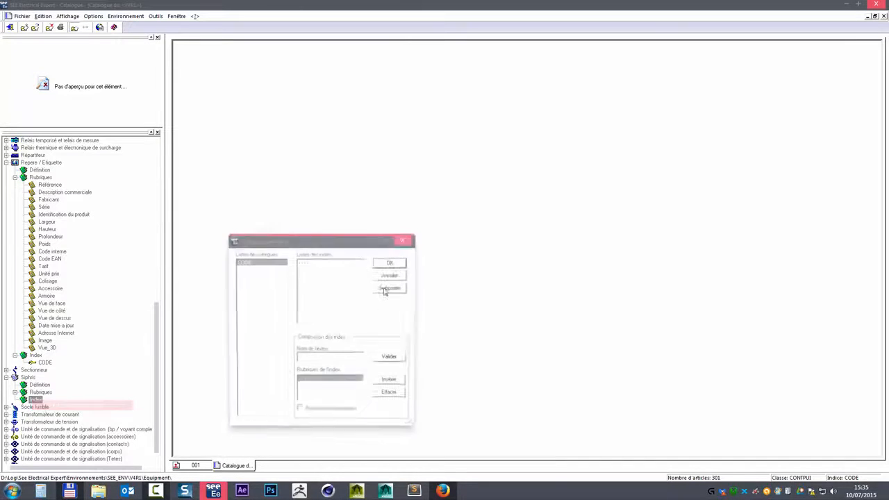
double_click(272, 261)
left_click(322, 360)
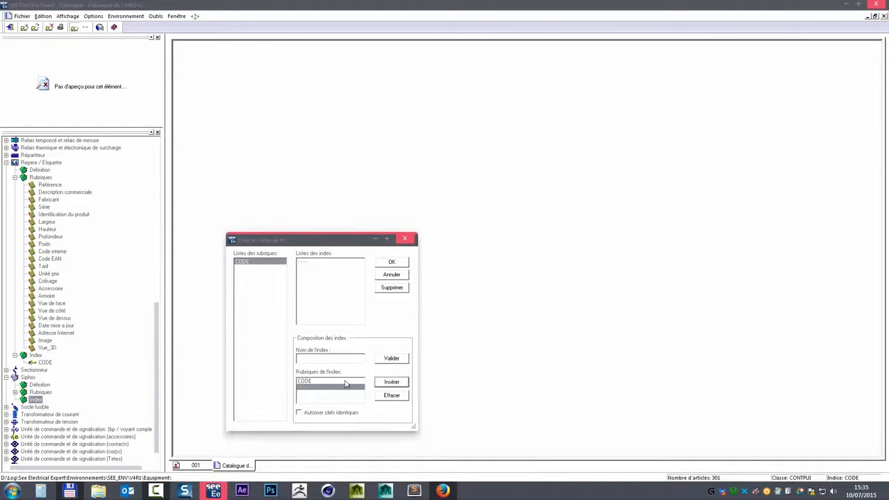
left_click(392, 383)
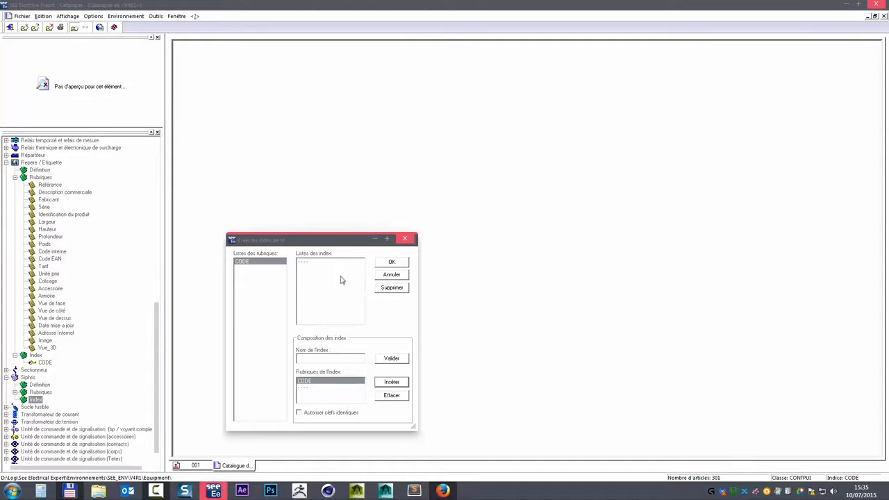
left_click(341, 359)
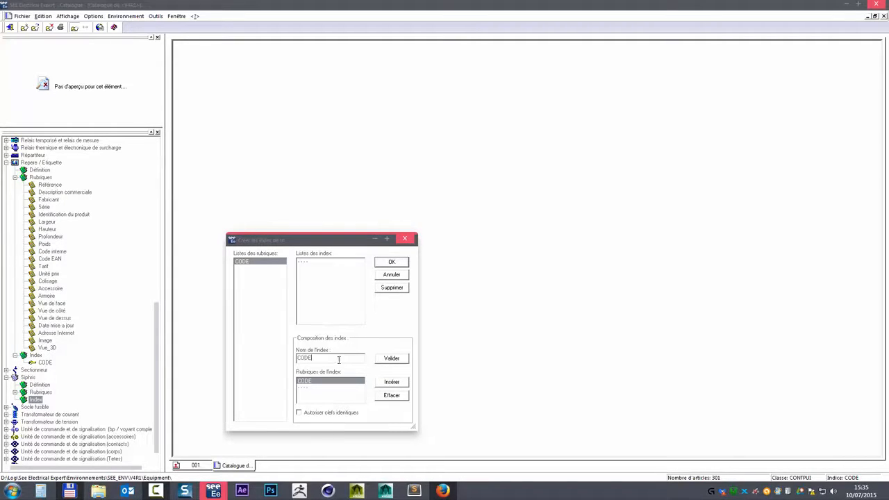
left_click(391, 358)
- Erase the CODE rubrique from the index composition, reinsert it and try to confirm the Siphris index
left_click(392, 382)
left_click(322, 384)
left_click(386, 398)
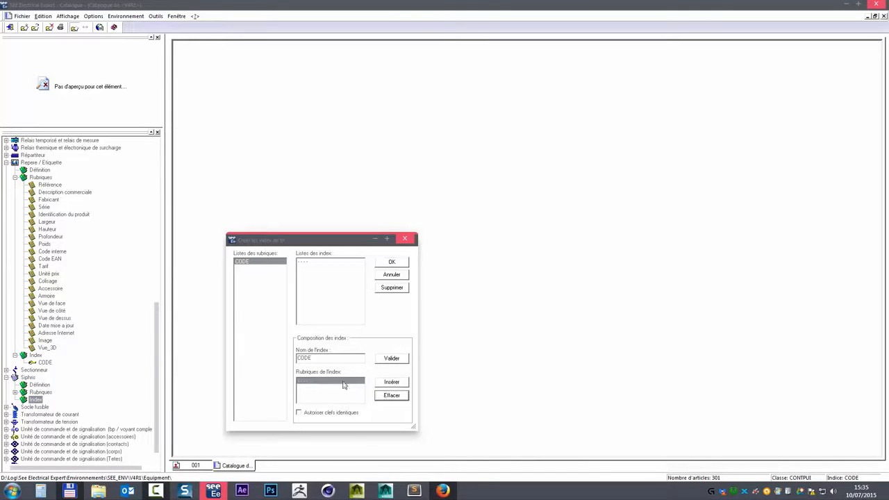
left_click(325, 359)
left_click(392, 383)
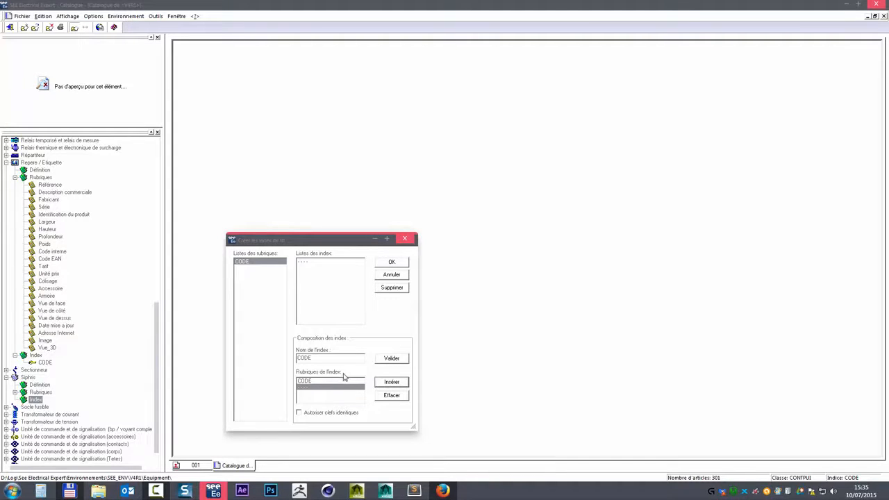
left_click(317, 414)
left_click(300, 413)
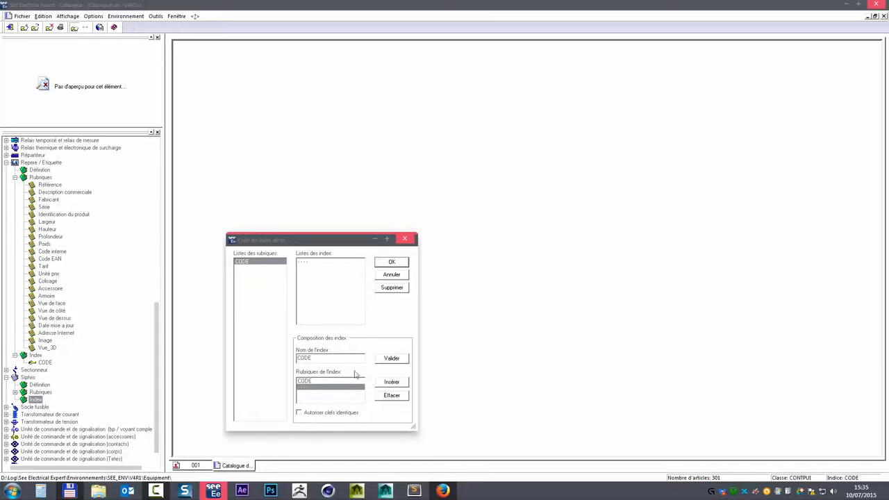
left_click(392, 264)
- Try adding the CODE index to the Siphris index list from the empty entry, with identical keys allowed, and cancel the dialog
left_click(304, 264)
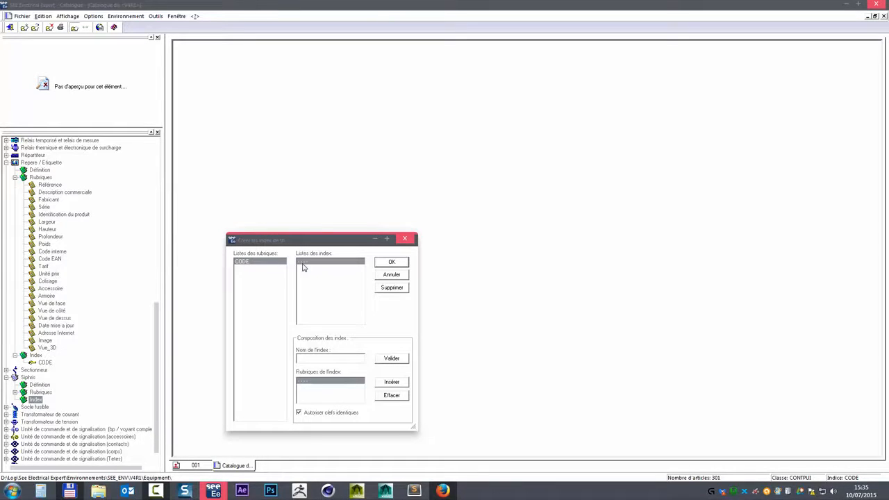
left_click(391, 384)
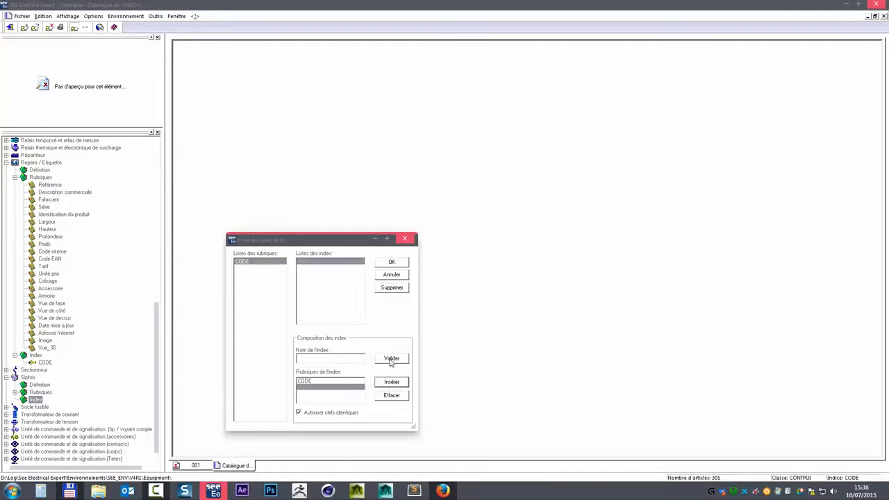
left_click(346, 358)
left_click(401, 359)
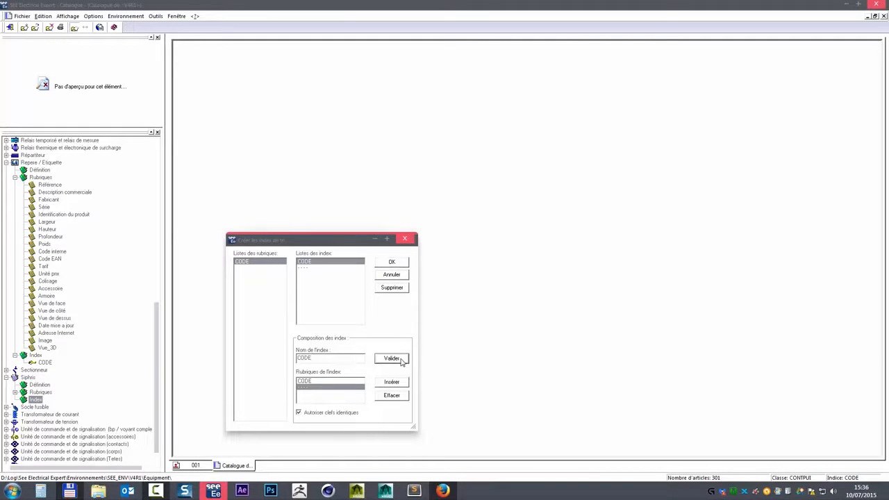
left_click(392, 276)
- Try again to create the Siphris CODE index, inserting the CODE rubrique before naming the index, and cancel the dialog
double_click(31, 401)
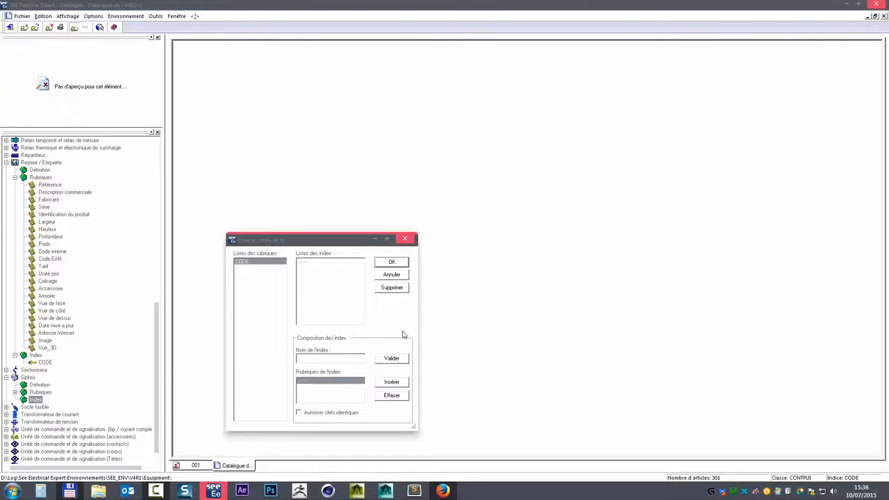
left_click(393, 383)
left_click(325, 358)
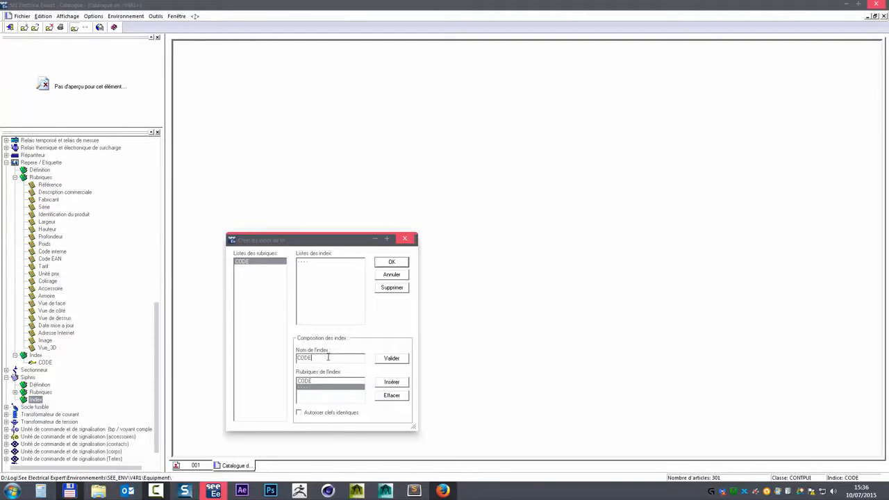
left_click(391, 361)
left_click(386, 265)
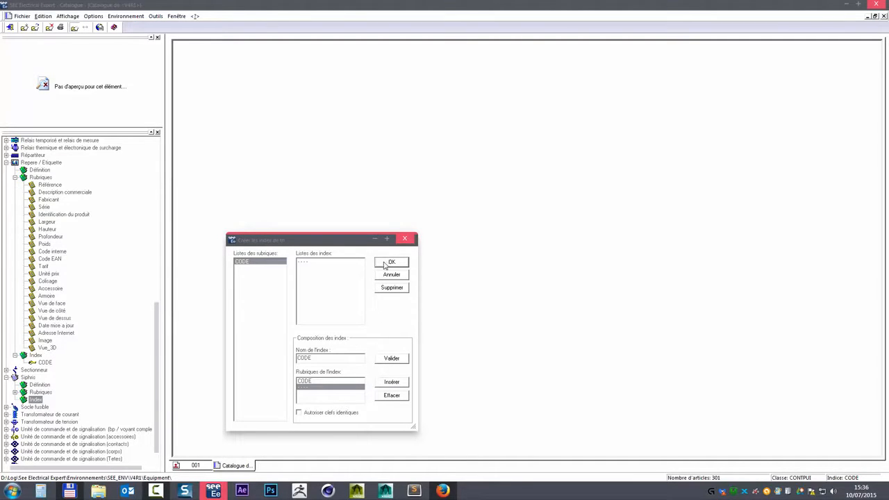
left_click(393, 383)
left_click(392, 383)
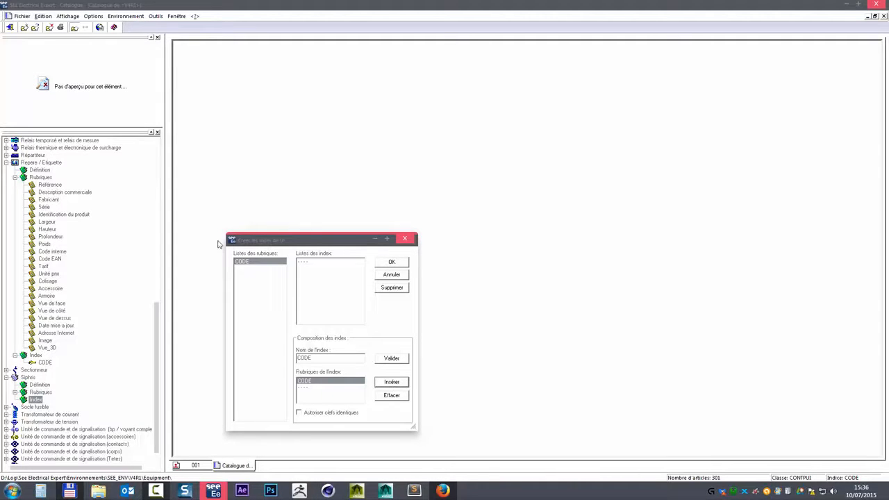
left_click(391, 275)
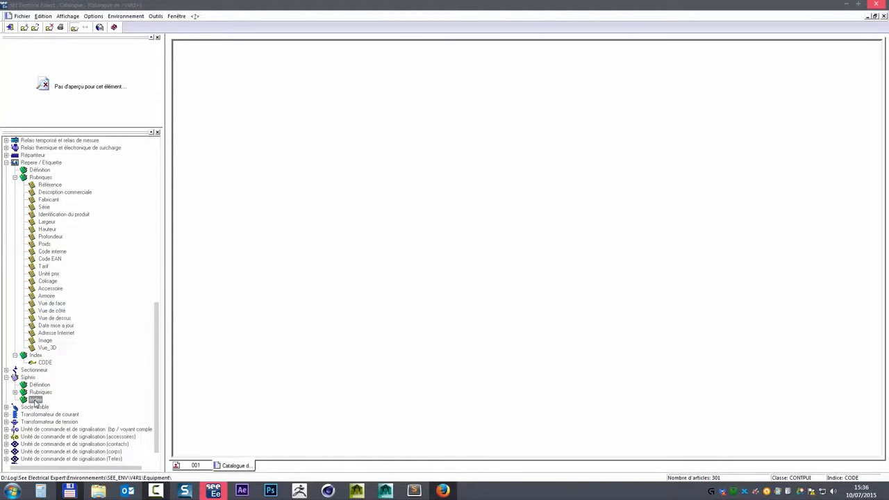
- Try naming and validating the Siphris index as CODE before inserting the CODE rubrique, and cancel the dialog
right_click(37, 401)
left_click(49, 407)
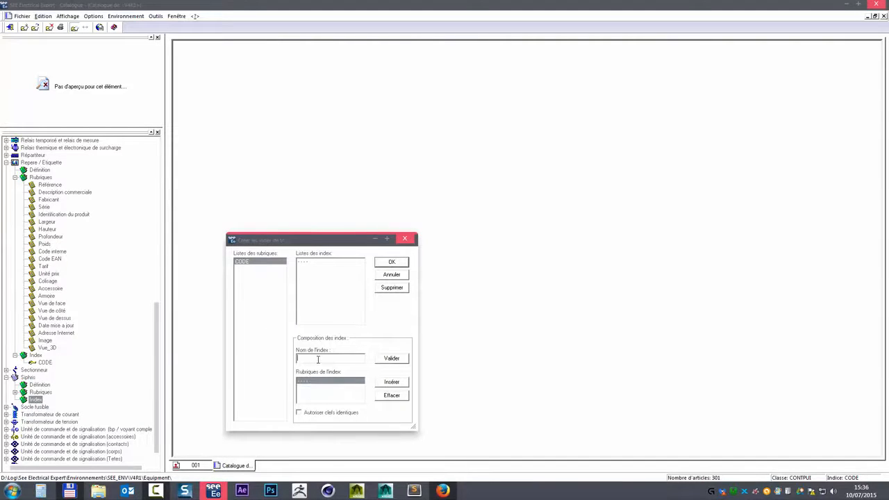
left_click(393, 359)
left_click(391, 384)
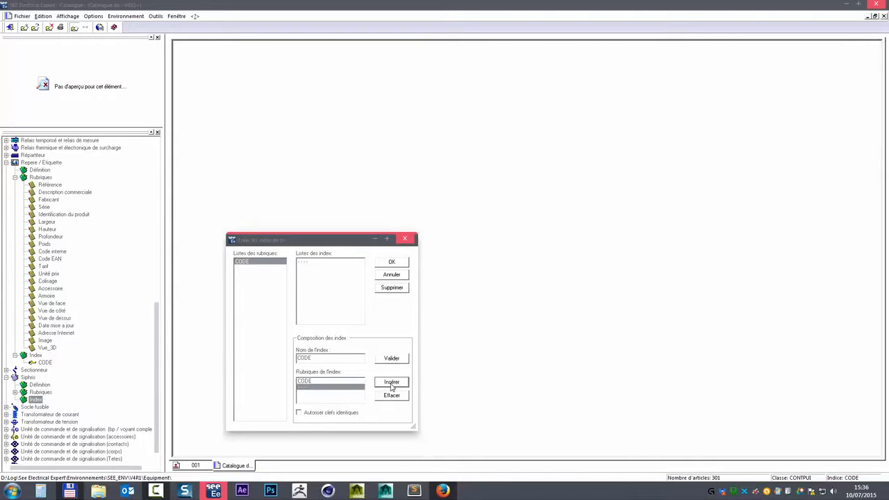
left_click(331, 382)
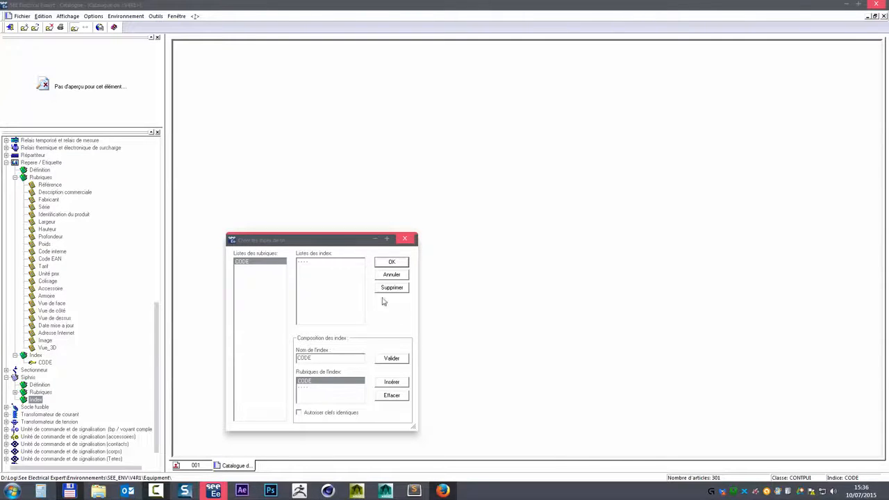
left_click(390, 275)
- Try creating the Siphris CODE index without identical keys, validating its name before inserting the CODE rubrique
right_click(33, 400)
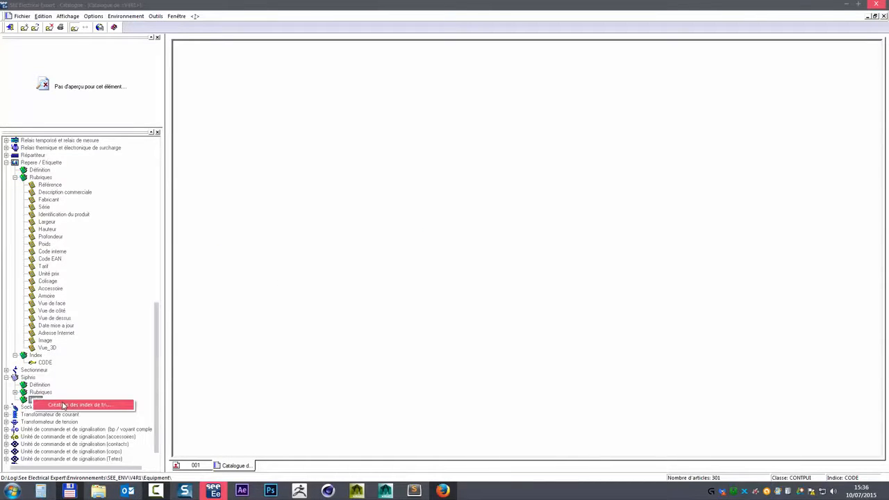
left_click(76, 404)
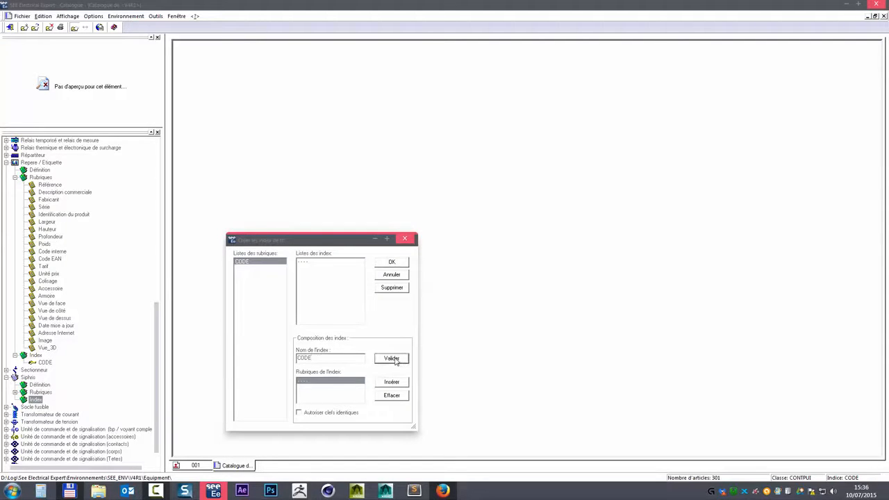
left_click(393, 383)
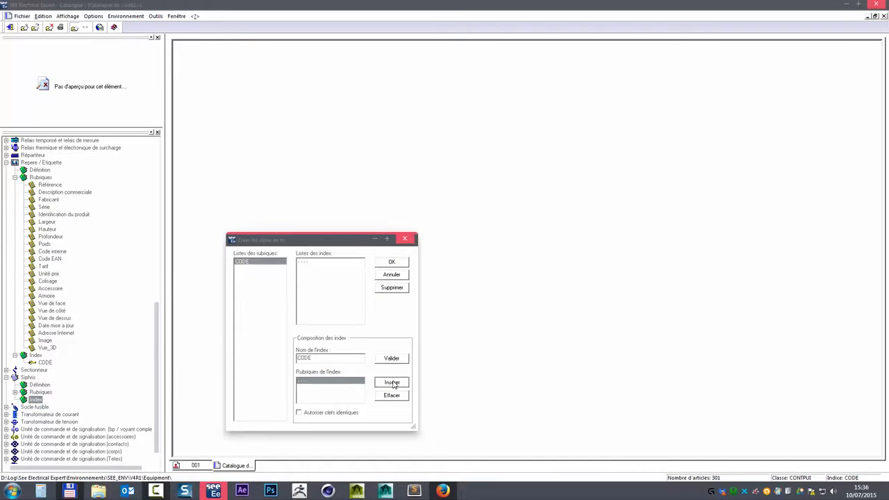
left_click(335, 384)
left_click(321, 382)
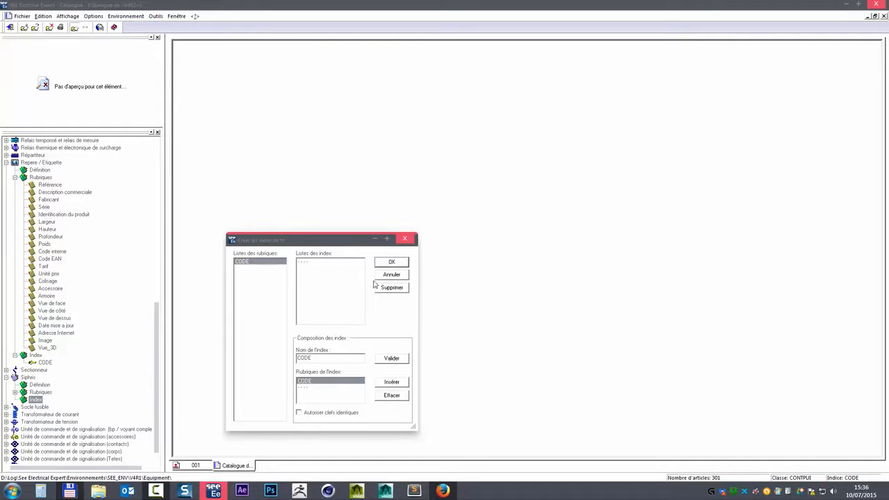
- Try from the empty index entry with identical keys allowed, inserting and validating the CODE rubrique before entering and validating the name CODE
left_click(304, 263)
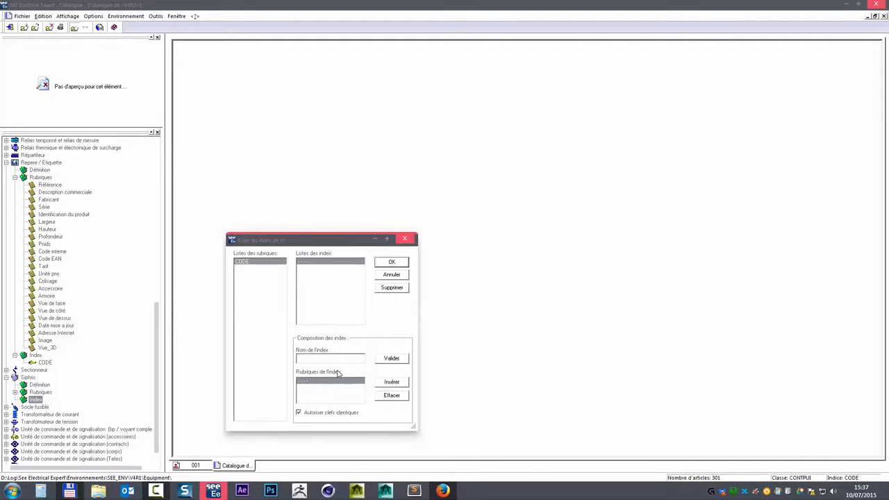
left_click(387, 384)
left_click(333, 382)
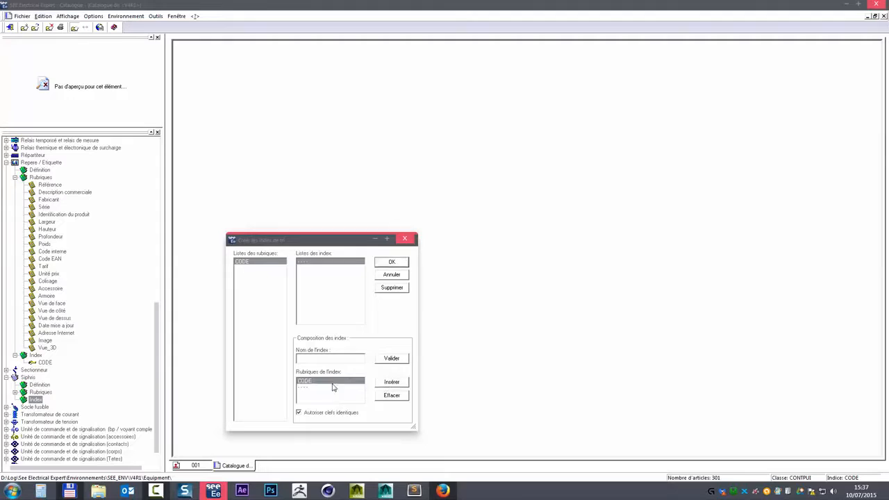
left_click(391, 359)
left_click(314, 264)
type("CODE")
left_click(393, 360)
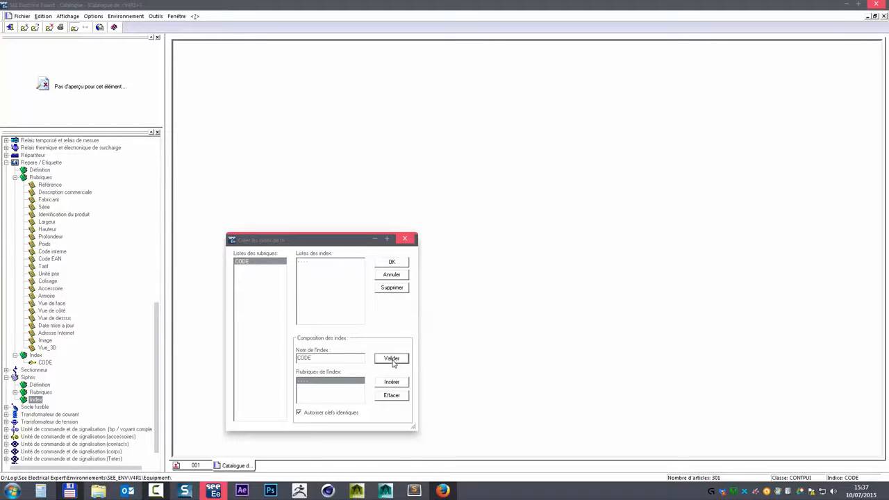
- Name the empty index entry CODE, validate it with the CODE rubrique inserted, and cancel the dialog
left_click(302, 262)
left_click(310, 360)
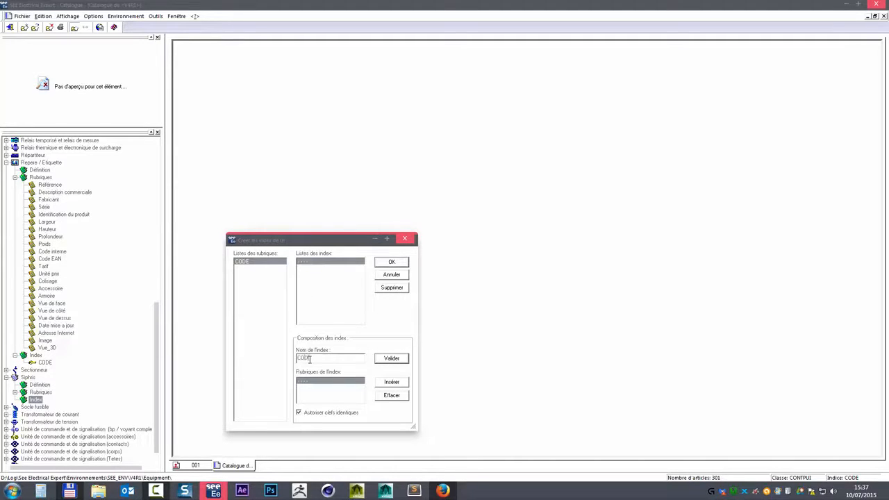
type("CODE")
left_click(406, 383)
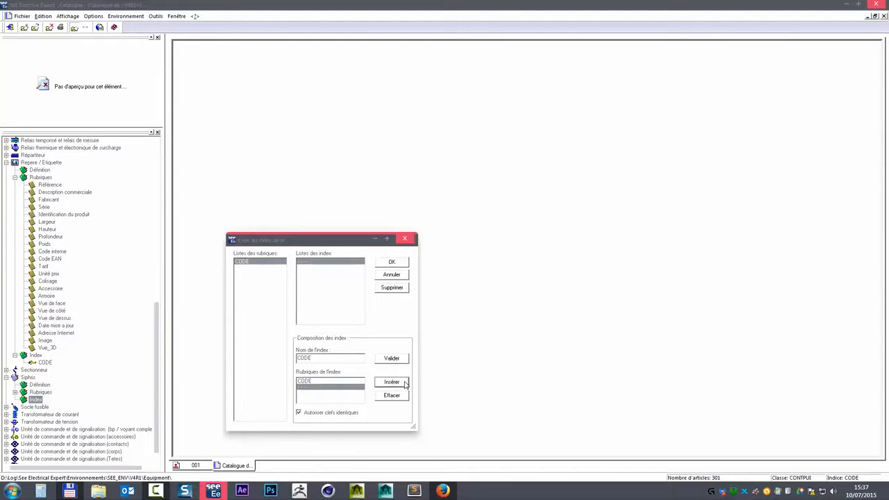
left_click(353, 382)
left_click(383, 360)
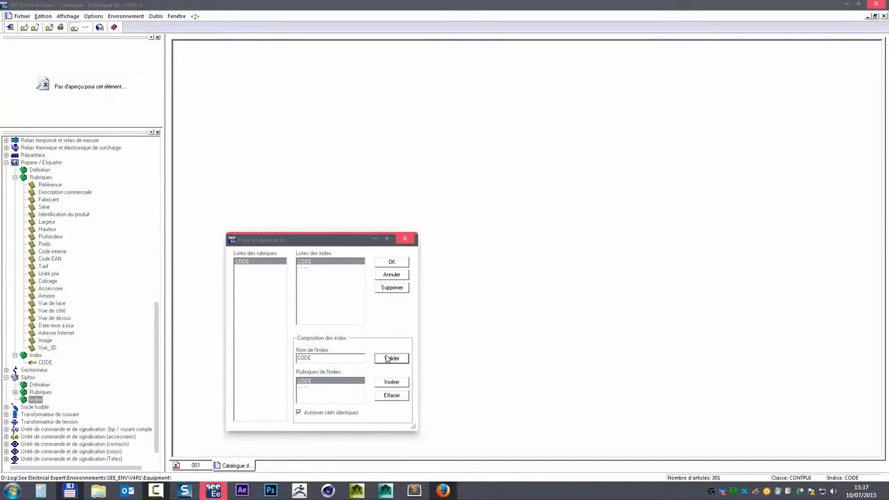
left_click(391, 276)
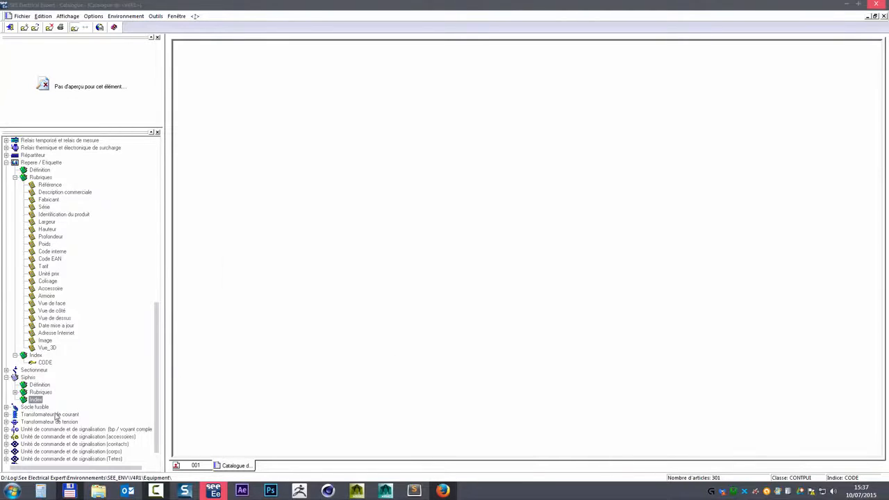
- Restart the Siphris index creation with identical keys allowed, validating the name CODE both before and after inserting the CODE rubrique
double_click(31, 401)
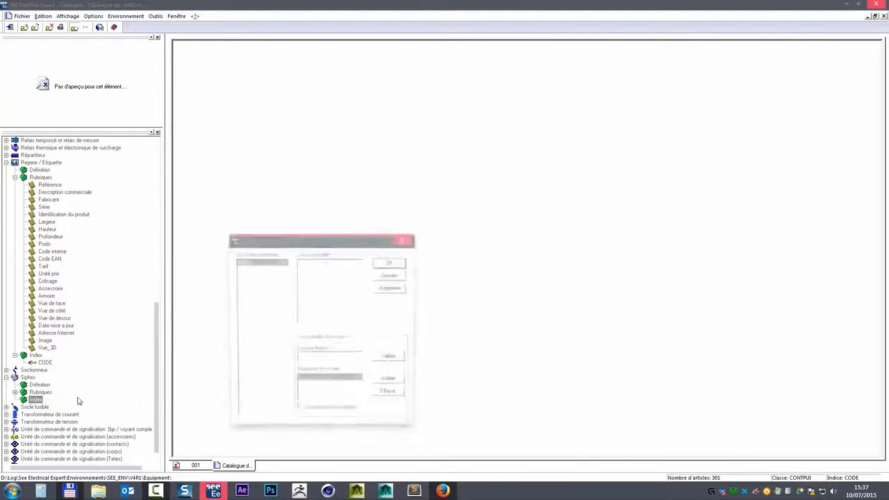
left_click_drag(457, 221, 469, 216)
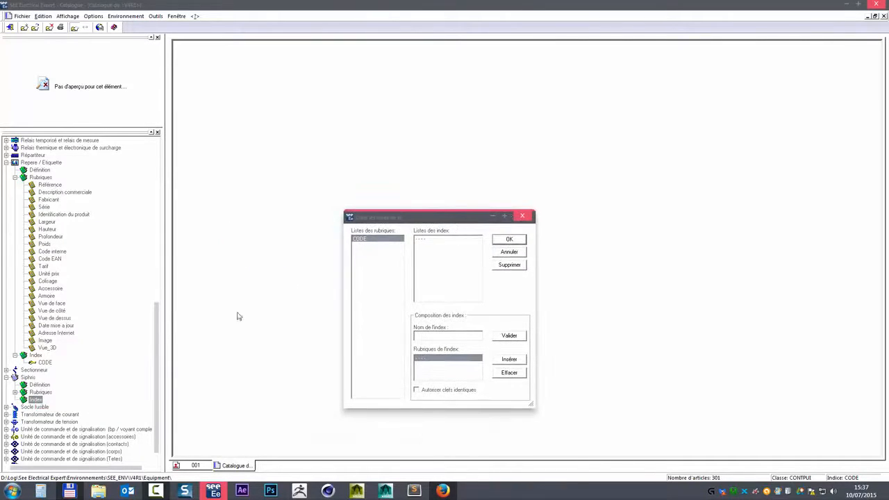
left_click(422, 241)
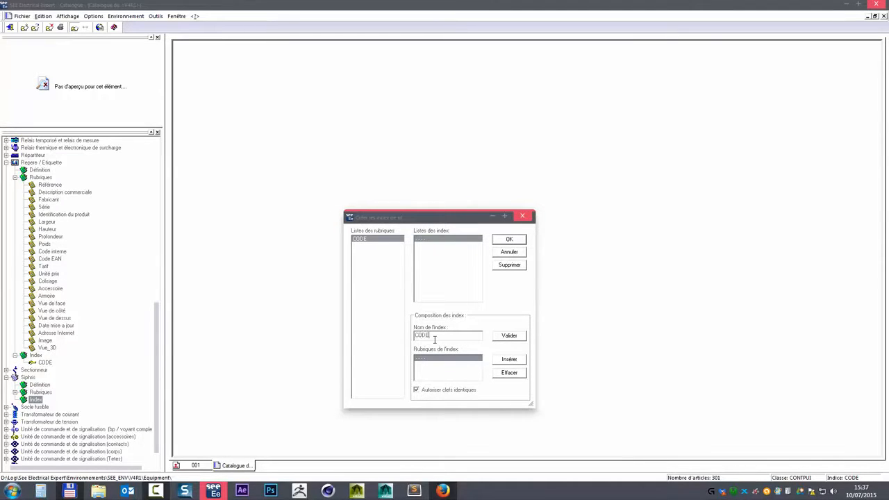
left_click(510, 336)
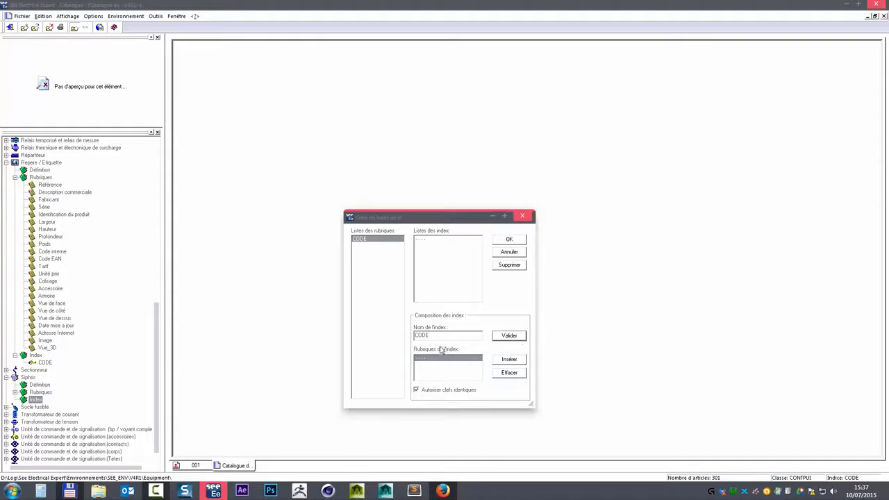
left_click(501, 359)
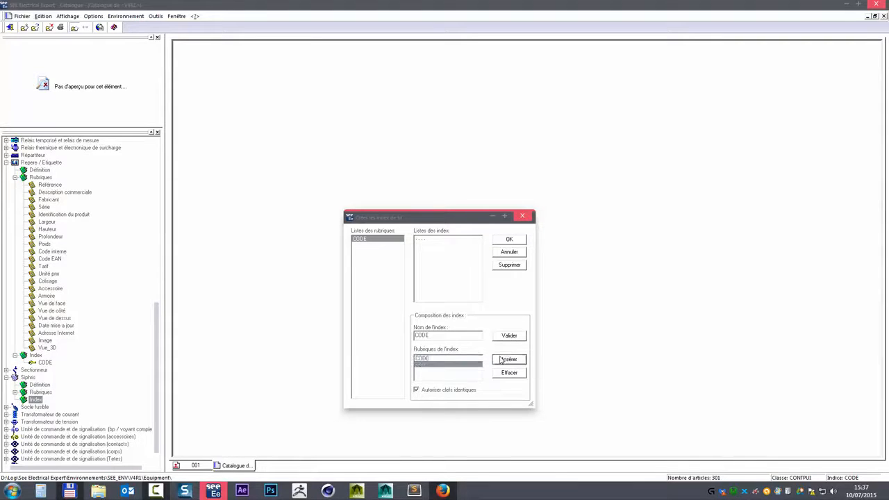
left_click(447, 358)
left_click(507, 337)
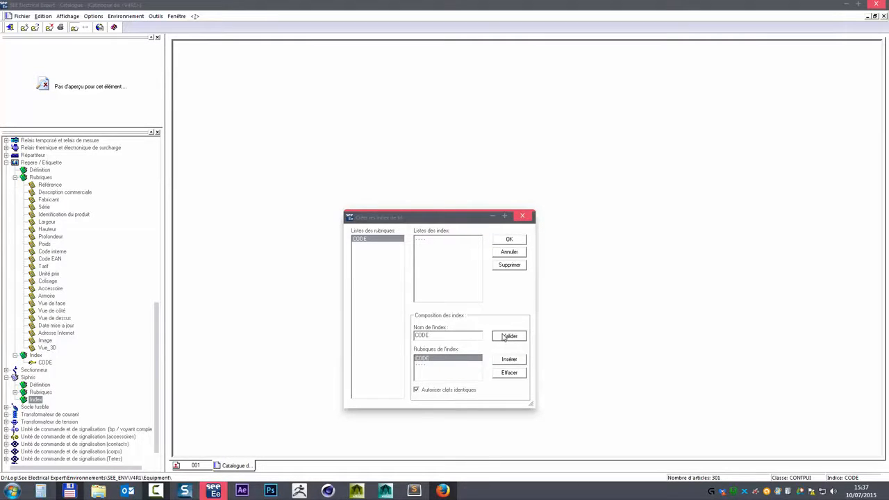
- Try inserting the CODE rubrique into the index composition again and revalidating the index
left_click(429, 366)
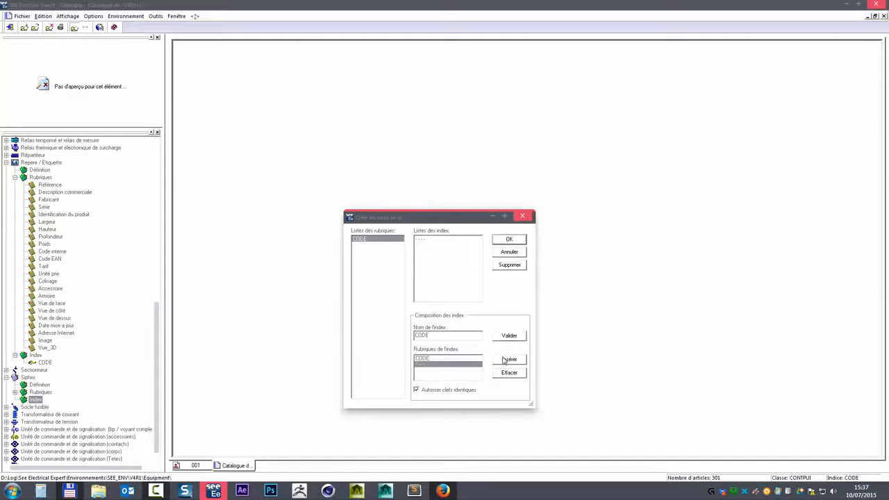
left_click(503, 360)
left_click(509, 361)
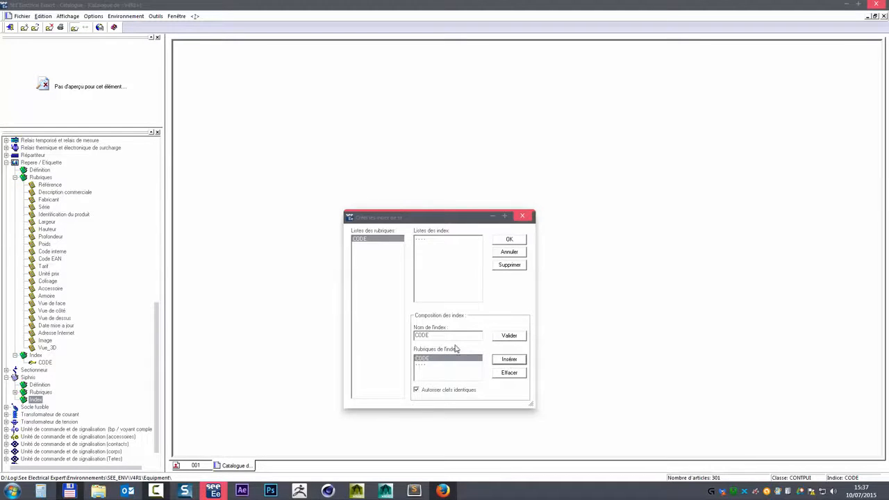
left_click(505, 337)
- Create the Siphris CODE index from the empty entry, inserting the CODE rubrique before naming and validating it, and confirm the dialog
left_click(429, 242)
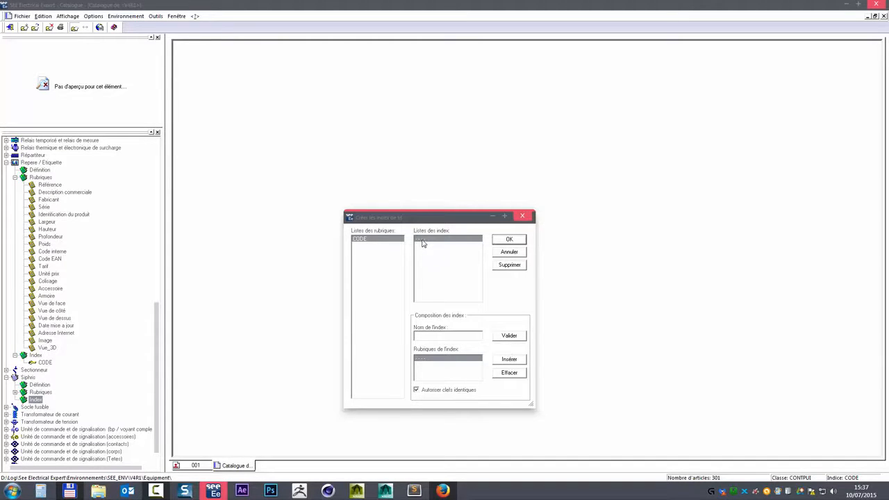
left_click(507, 361)
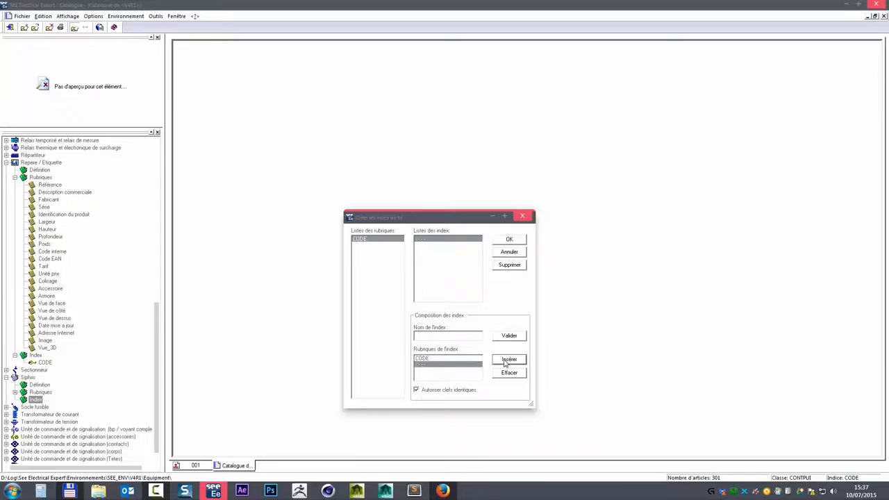
left_click(445, 359)
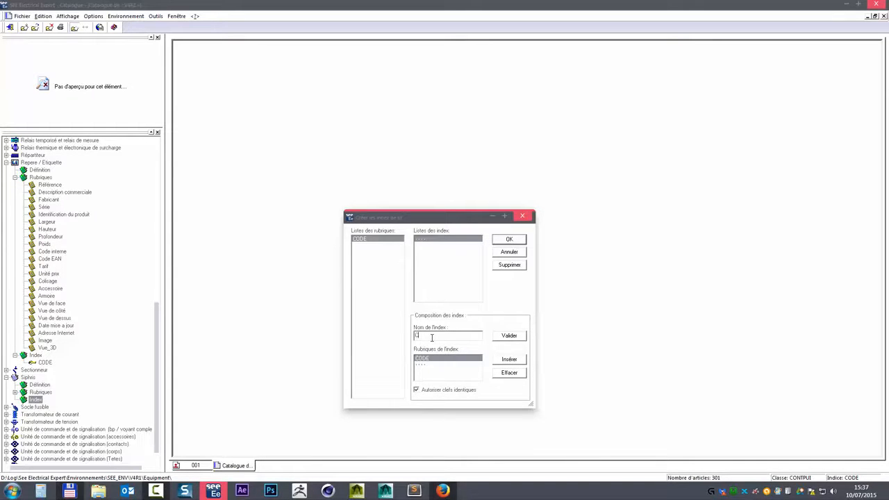
left_click(508, 336)
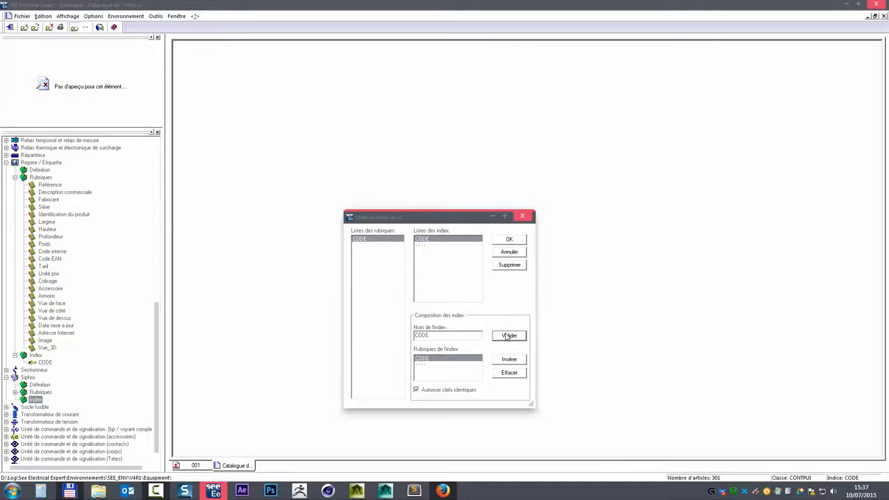
left_click(428, 241)
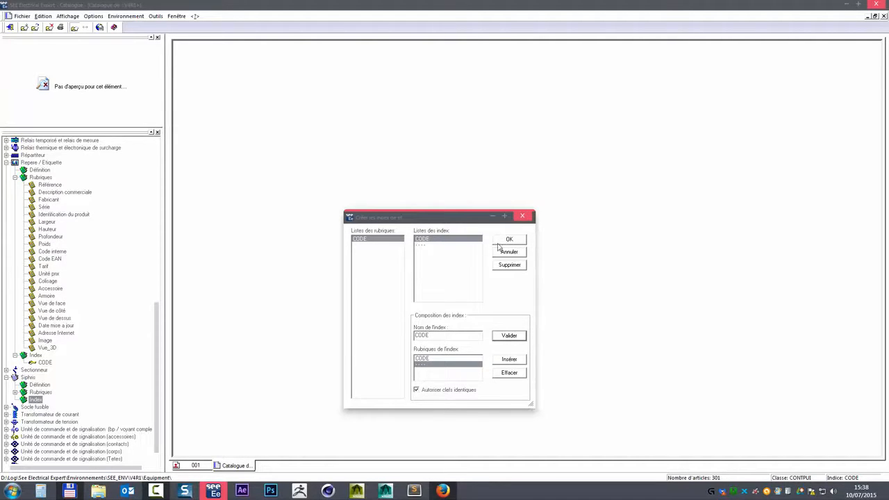
left_click(505, 240)
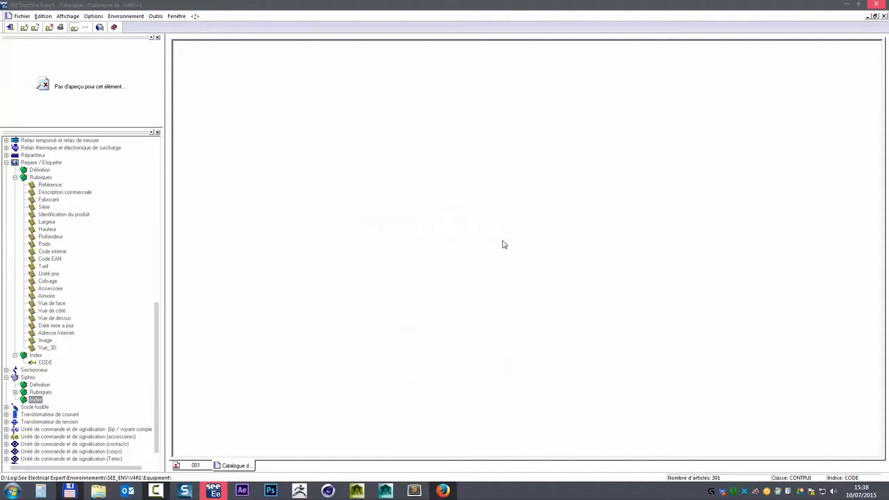
- Display the CODE index of the Siphris class and delete it
left_click(14, 399)
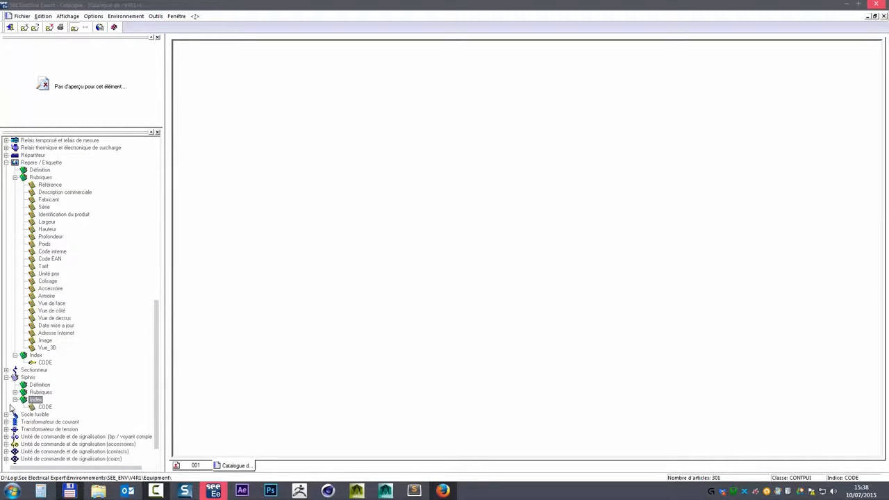
left_click(45, 407)
right_click(43, 409)
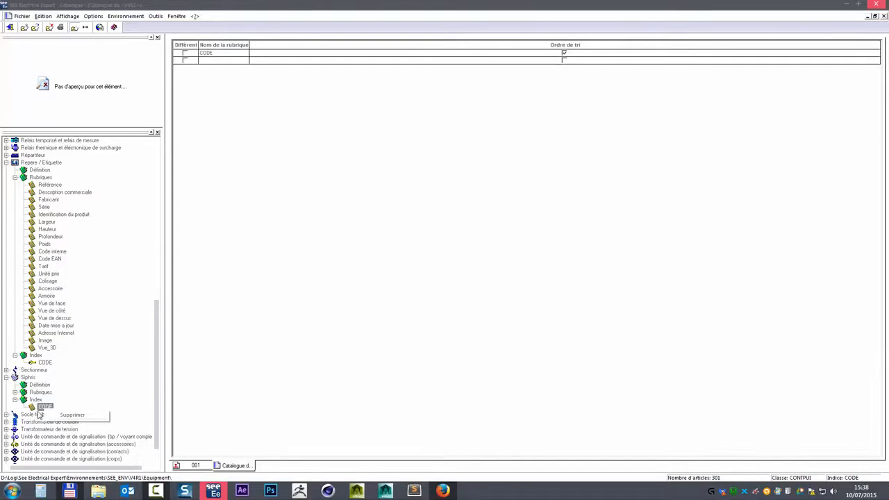
left_click(72, 415)
left_click(424, 258)
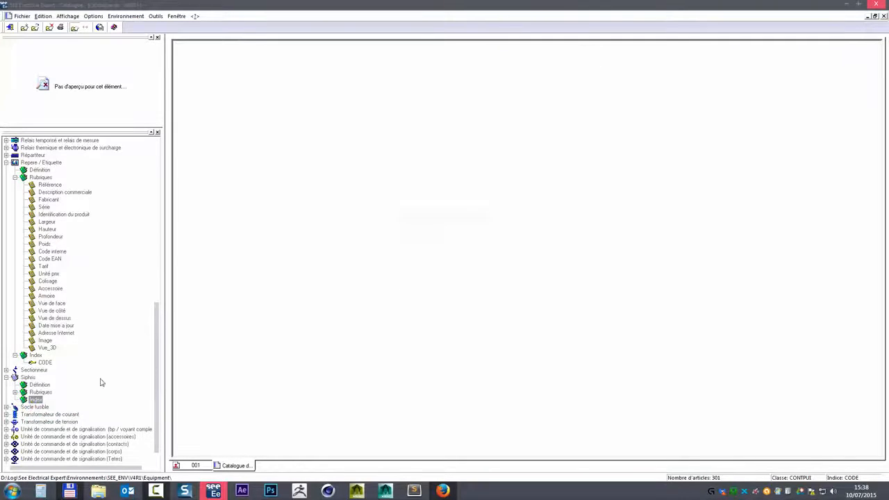
- Start another Siphris index from the empty entry, insert the CODE rubrique, disallow identical keys, and cancel the dialog
right_click(28, 401)
key("Escape")
right_click(27, 401)
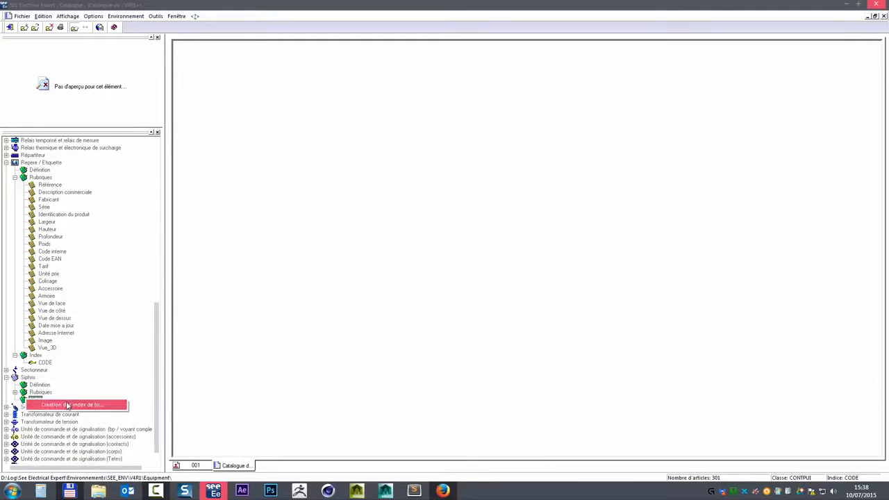
left_click(70, 406)
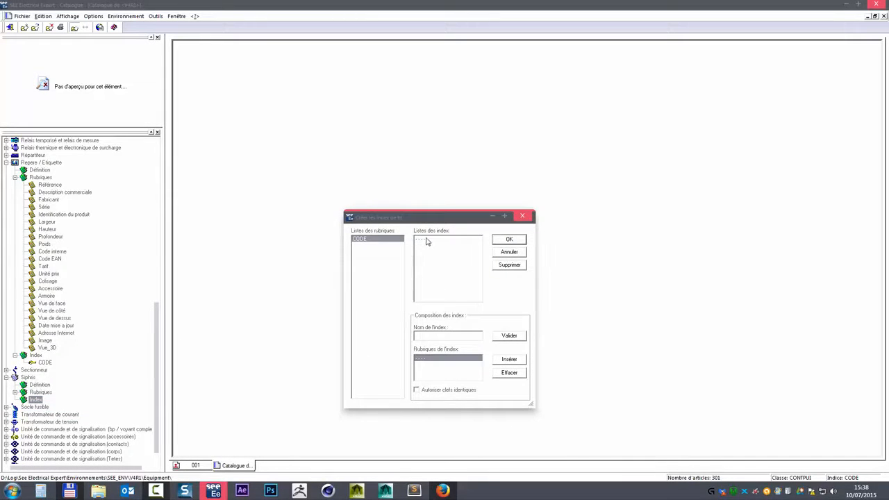
left_click(426, 240)
left_click(511, 359)
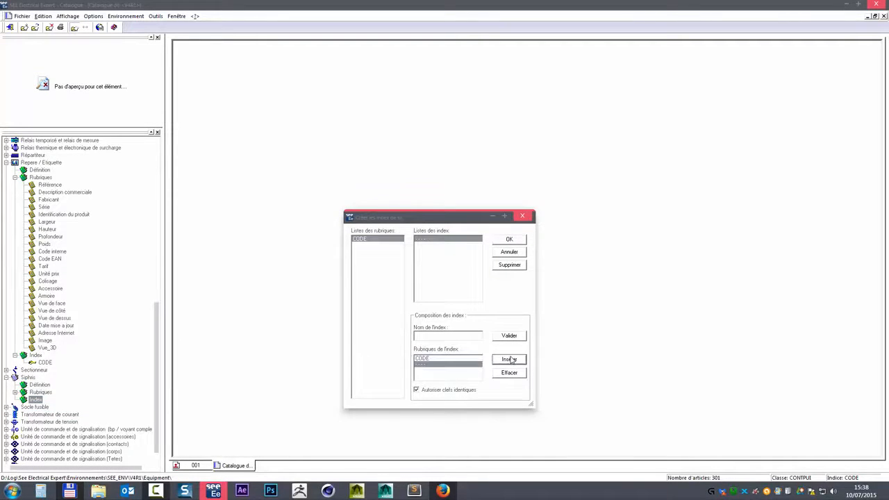
left_click(435, 392)
left_click(506, 252)
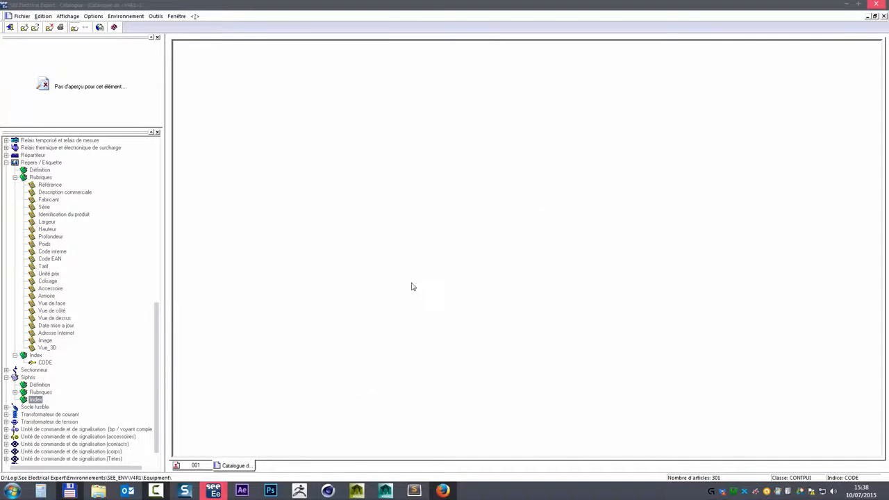
- Examine the CODE index and the Vue de côté rubrique of the Repere / Etiquette class, including their available commands
left_click(44, 364)
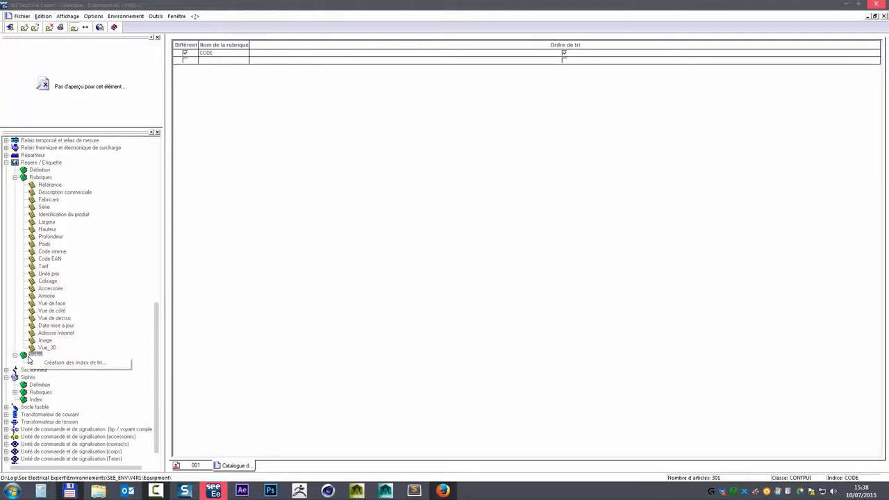
left_click(40, 333)
right_click(45, 363)
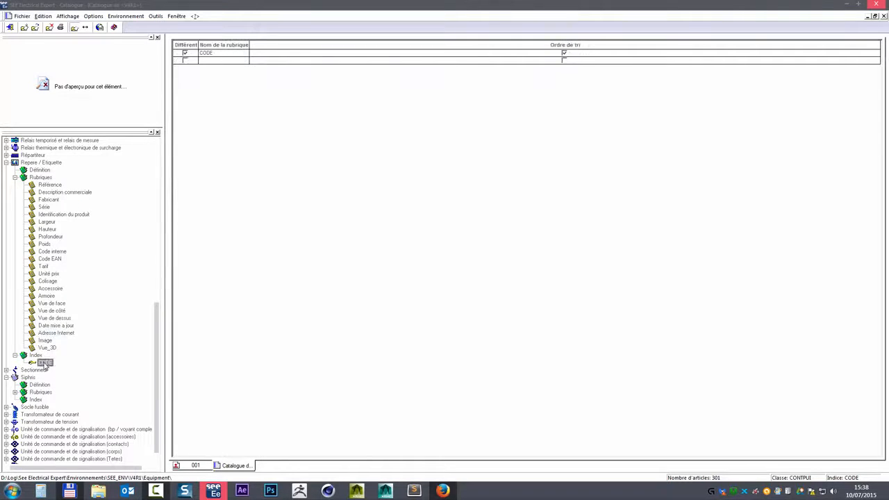
left_click(43, 311)
right_click(49, 307)
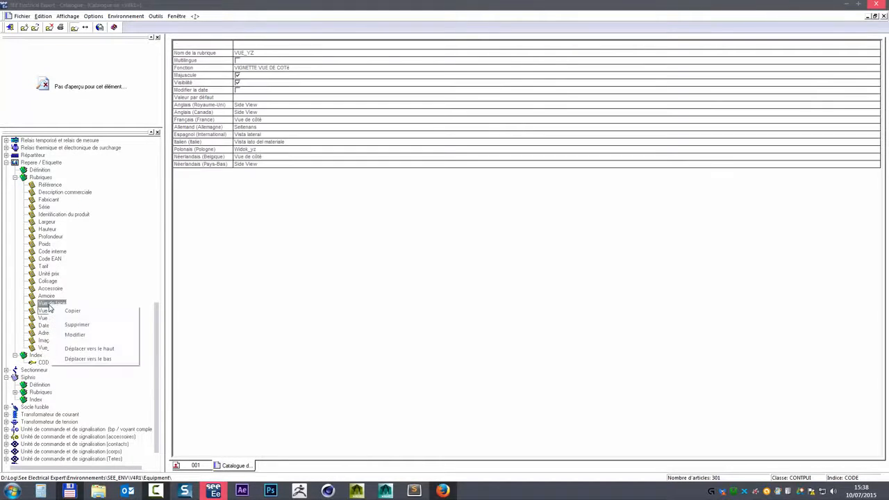
- Check the commands for the Vue de face rubrique, and display the index and rubriques of the Siphris class
right_click(49, 303)
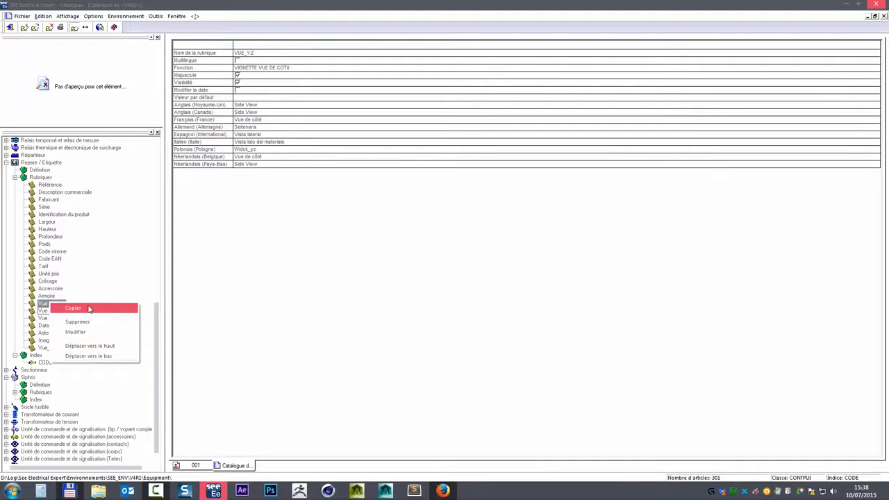
key("Escape")
left_click(35, 355)
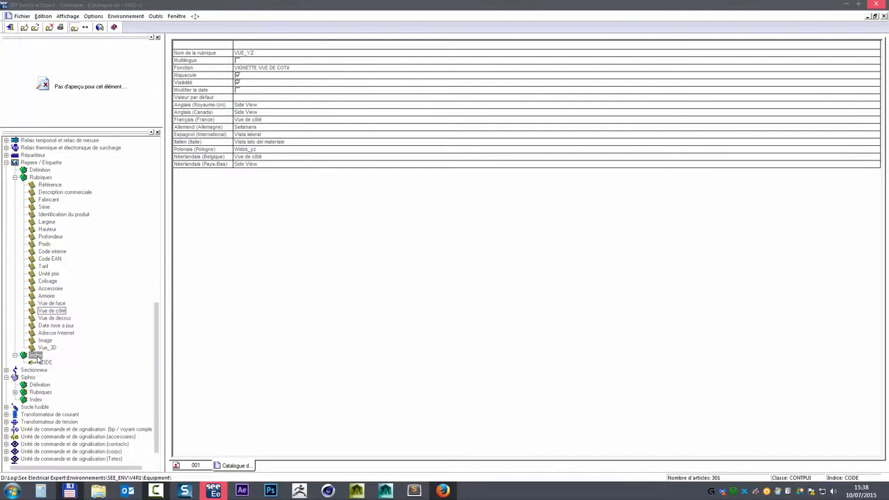
left_click(35, 400)
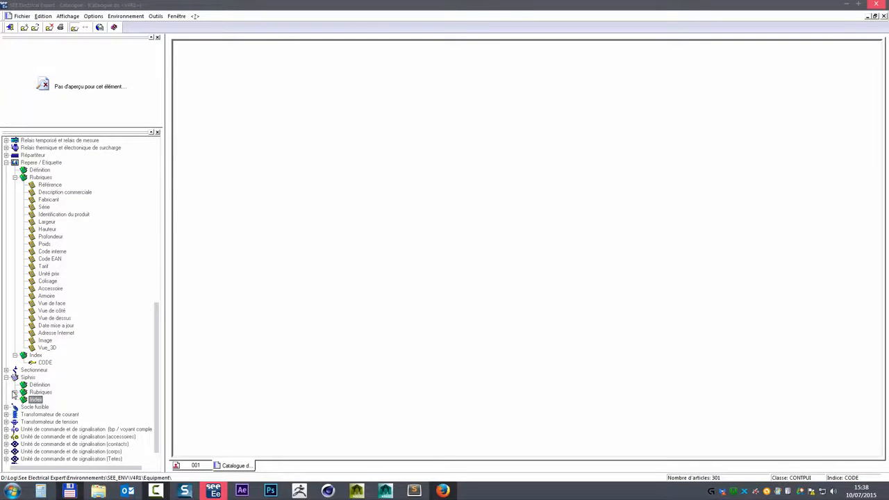
left_click(15, 392)
left_click(39, 392)
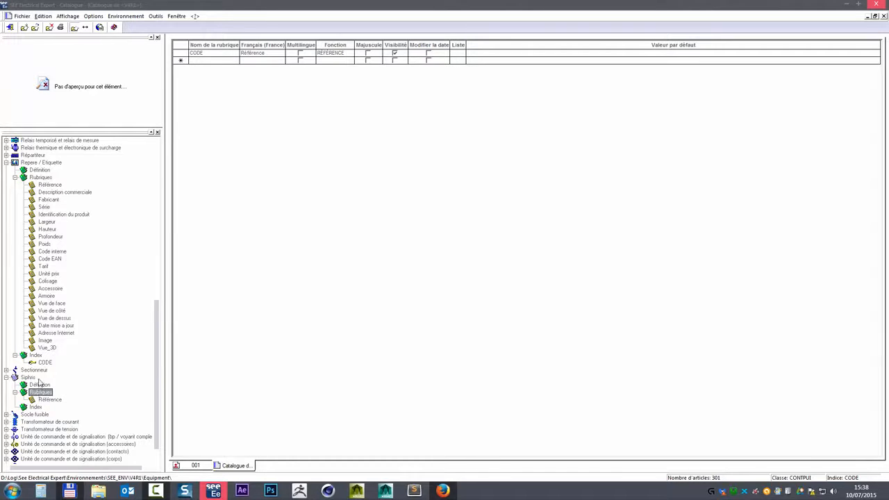
- Display the Description commerciale rubrique of the Repere / Etiquette class and select its rubrique name for reuse
left_click(59, 194)
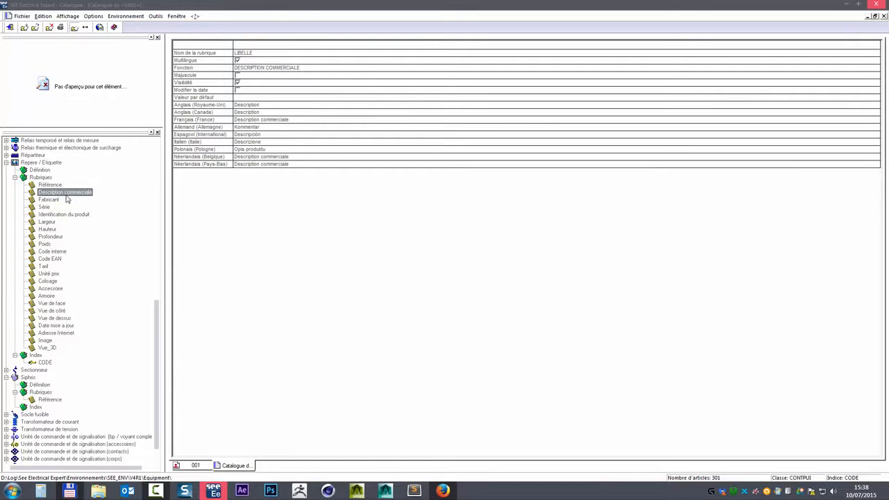
left_click(250, 55)
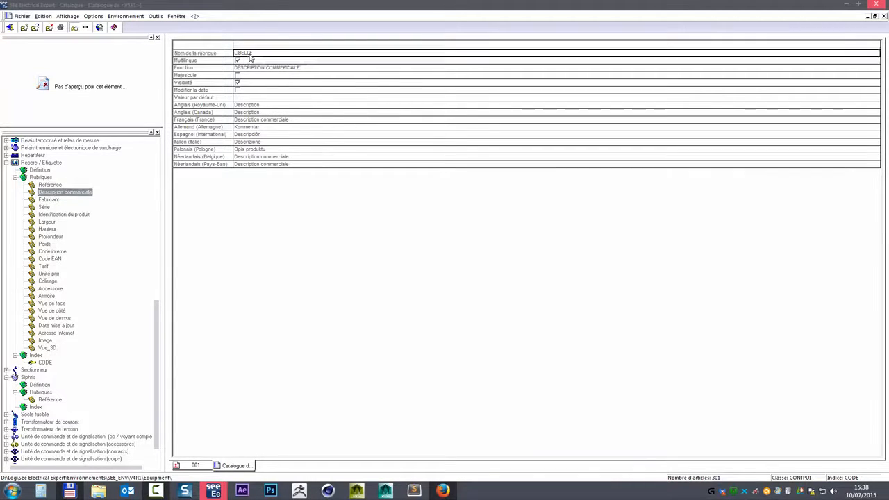
left_click(215, 49)
left_click(203, 53)
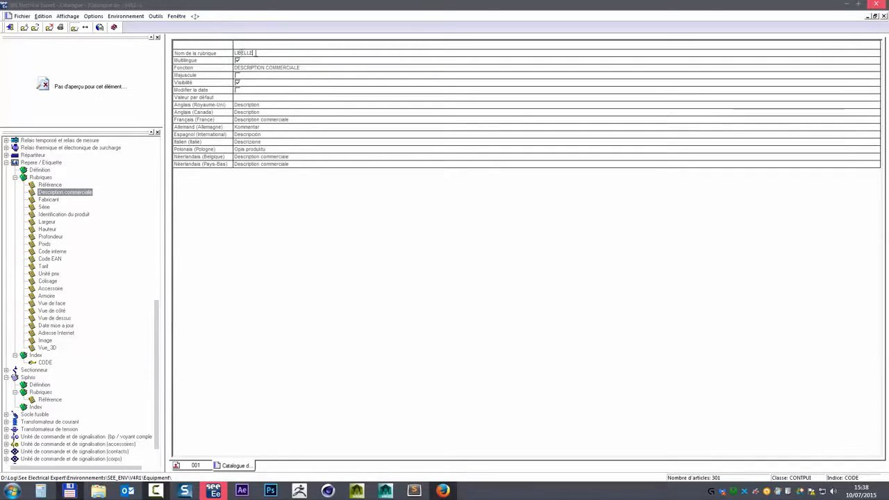
- Start a new rubrique in the Siphris class and name it LIBELLE
left_click(41, 391)
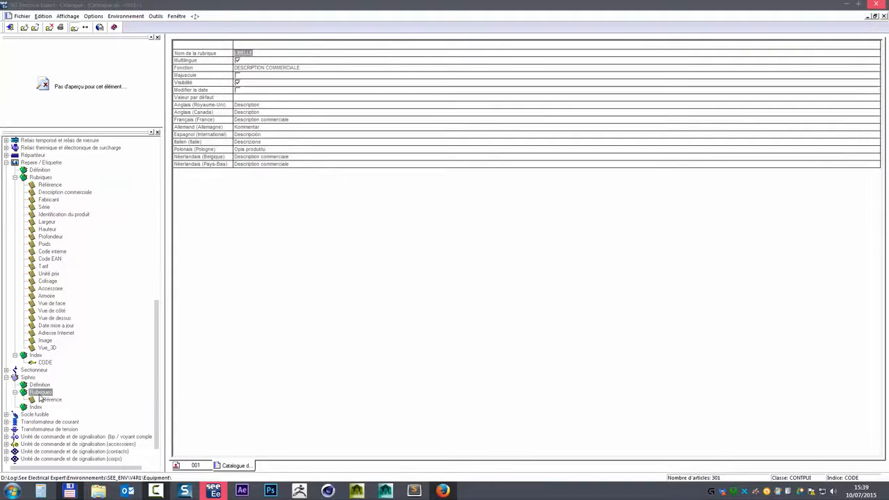
right_click(42, 393)
left_click(76, 399)
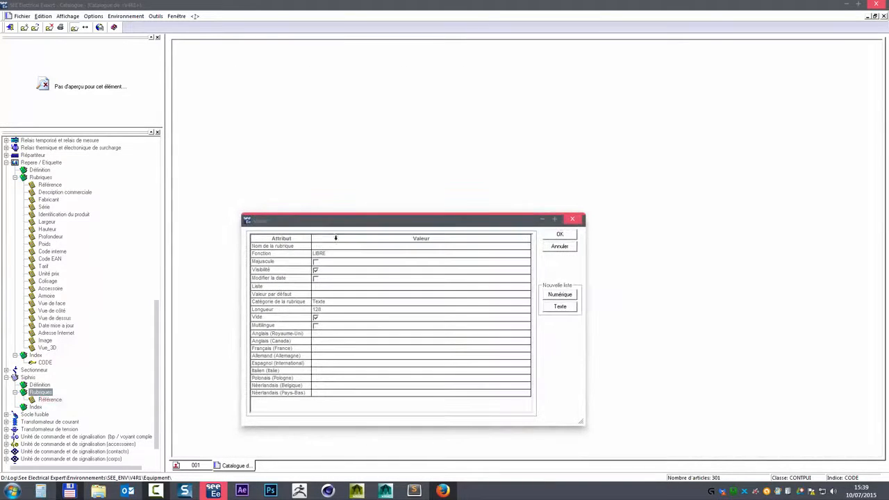
left_click(318, 248)
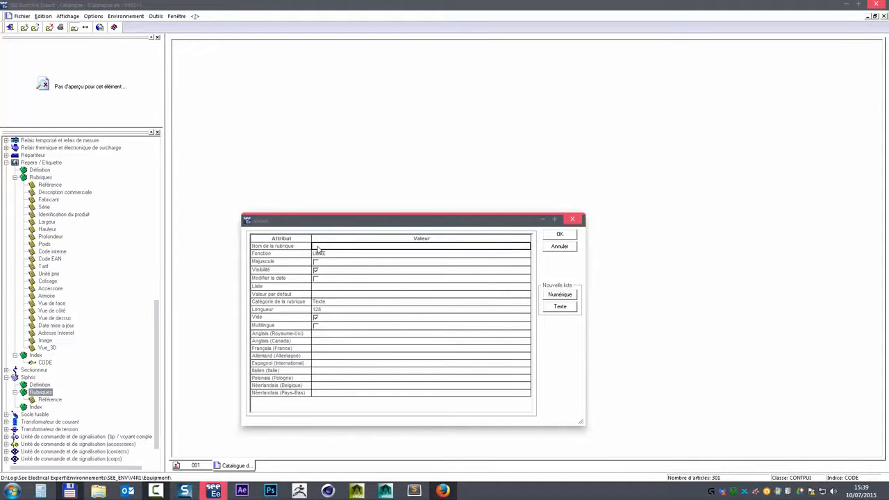
type("LIBELLE")
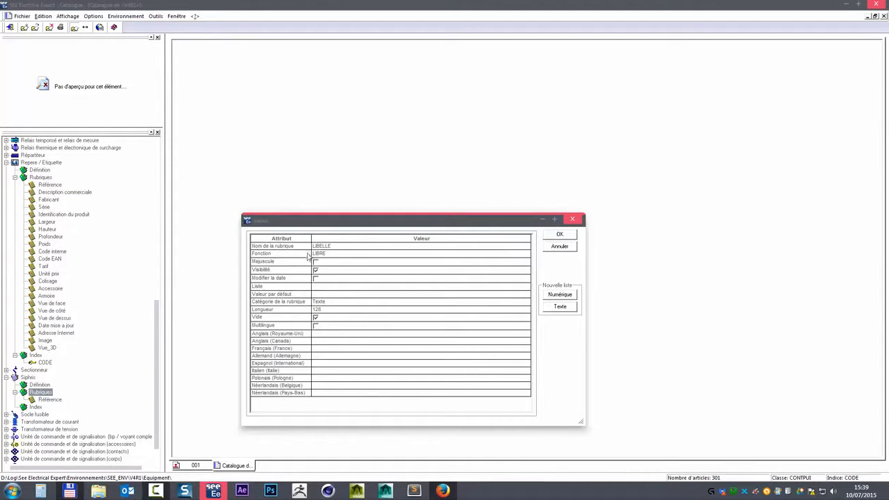
- Give the LIBELLE rubrique the DESCRIPTION COMMERCIALE function and the French label Description, and confirm its creation
left_click(349, 254)
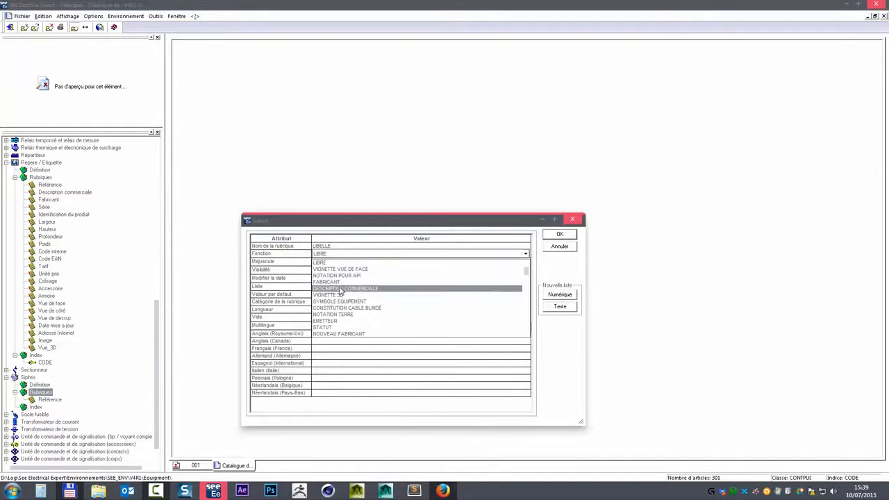
left_click(341, 288)
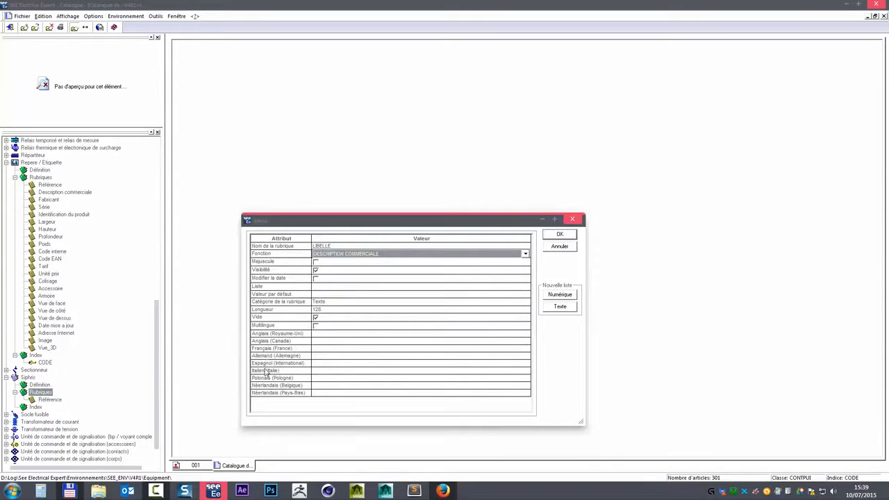
left_click(333, 355)
left_click(322, 344)
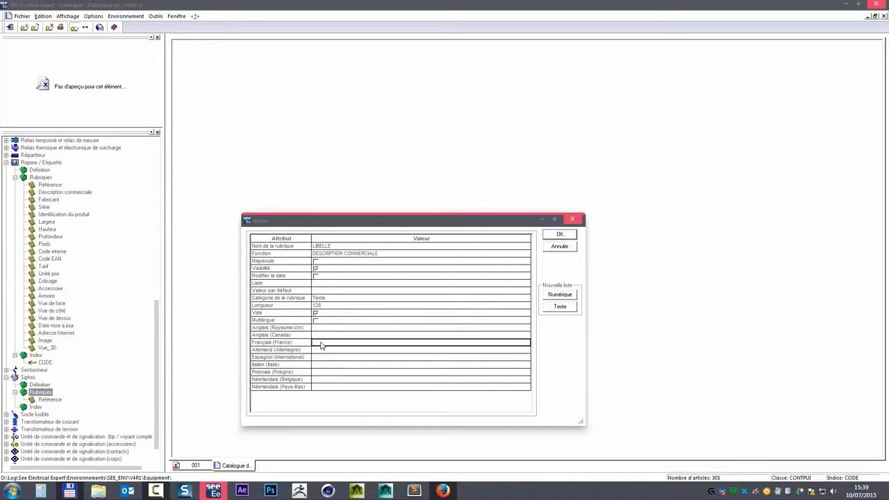
type("Description")
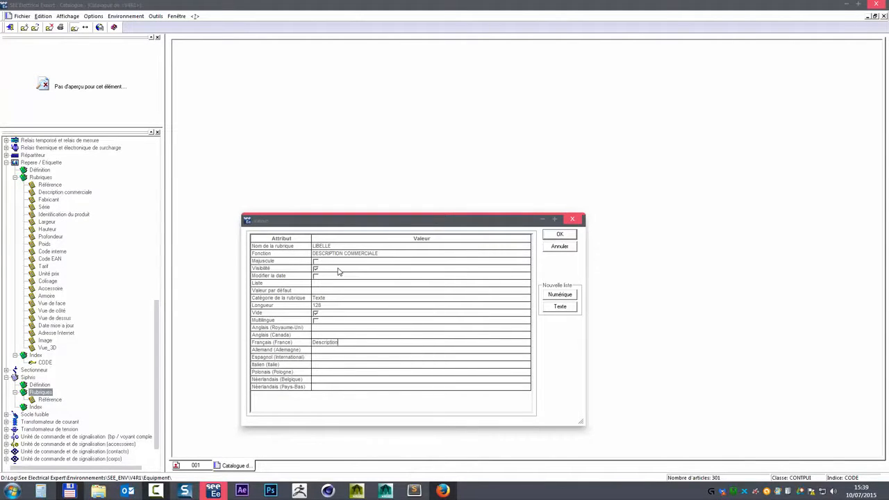
left_click(561, 235)
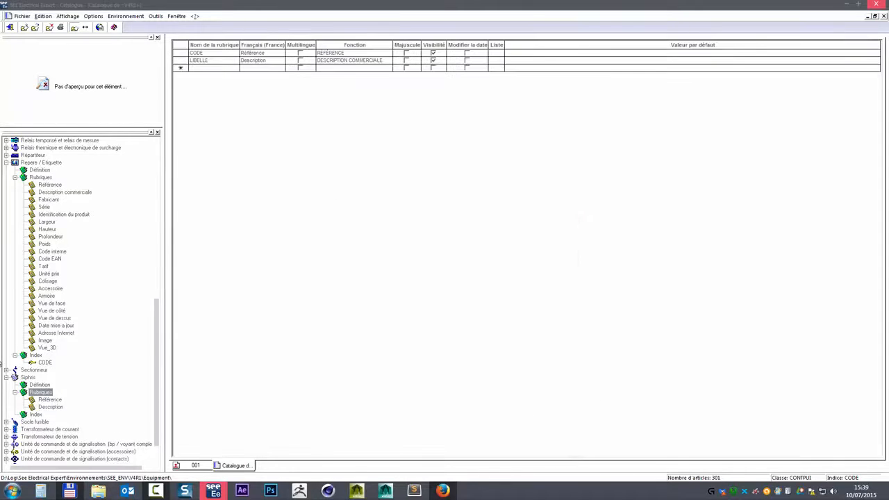
- Open sort index creation for the Siphris class, insert the CODE rubrique into the composition and erase it again
right_click(36, 414)
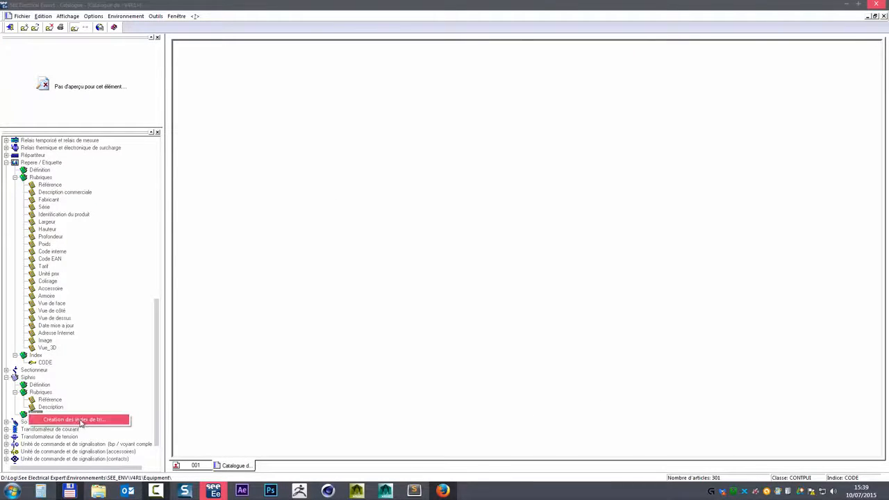
left_click(76, 419)
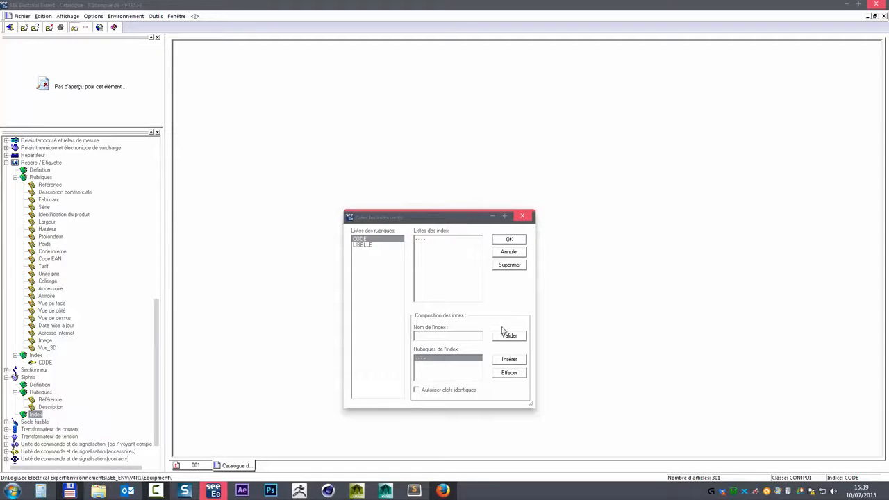
left_click(516, 360)
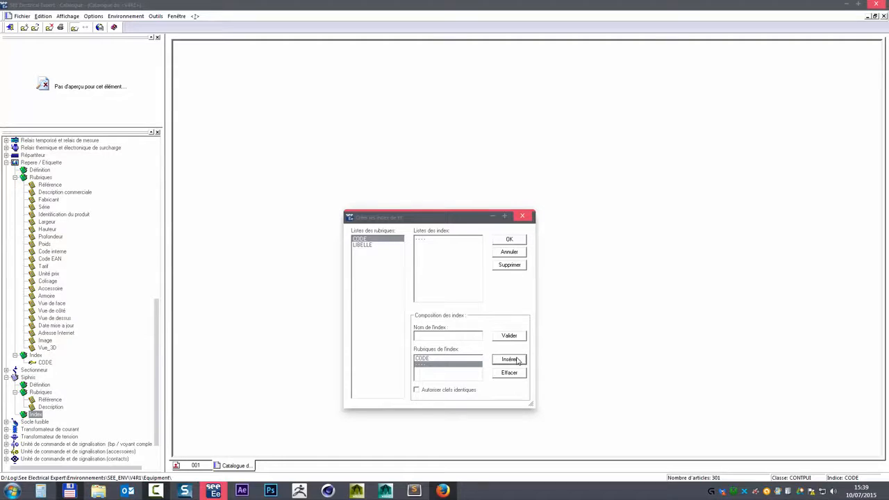
left_click(458, 359)
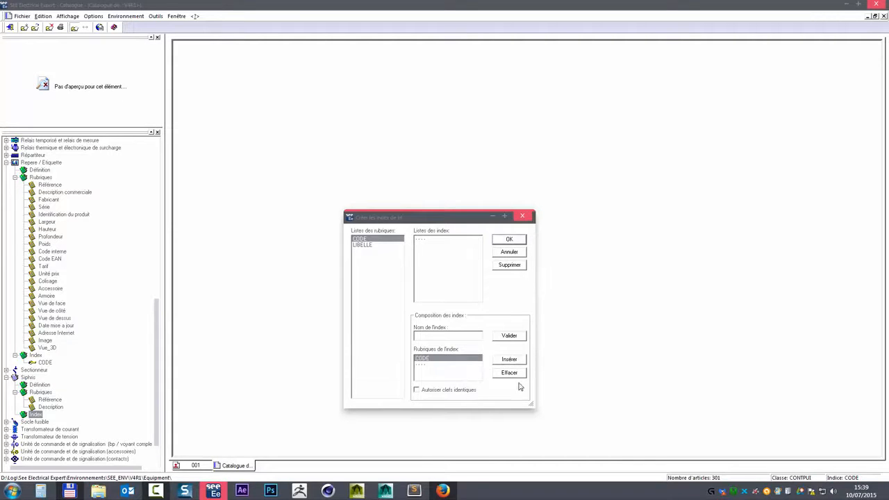
left_click(512, 374)
- Insert the CODE rubrique into the composition, allow identical keys, and try to validate the index under the name CODE
left_click(371, 241)
left_click(518, 337)
left_click(513, 359)
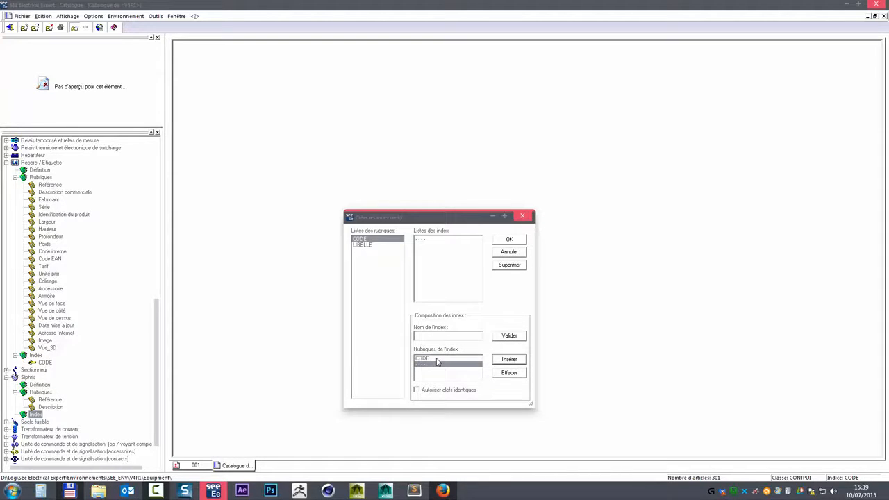
left_click(438, 358)
left_click(511, 359)
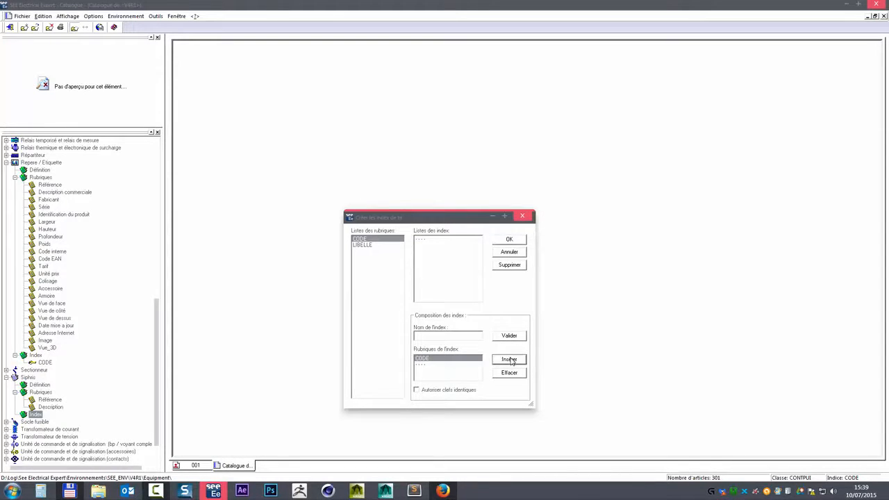
left_click(443, 390)
left_click(510, 360)
left_click(510, 336)
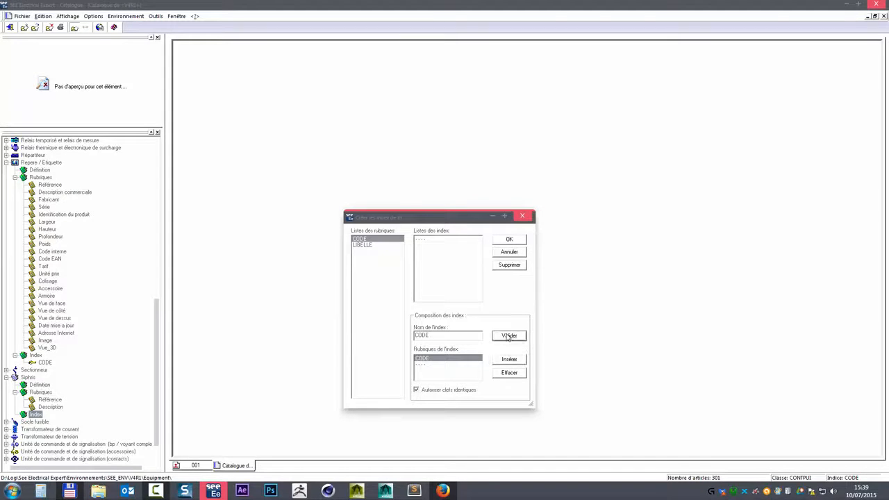
- Erase the CODE rubrique from the composition and select the empty entry in the index list
left_click(497, 373)
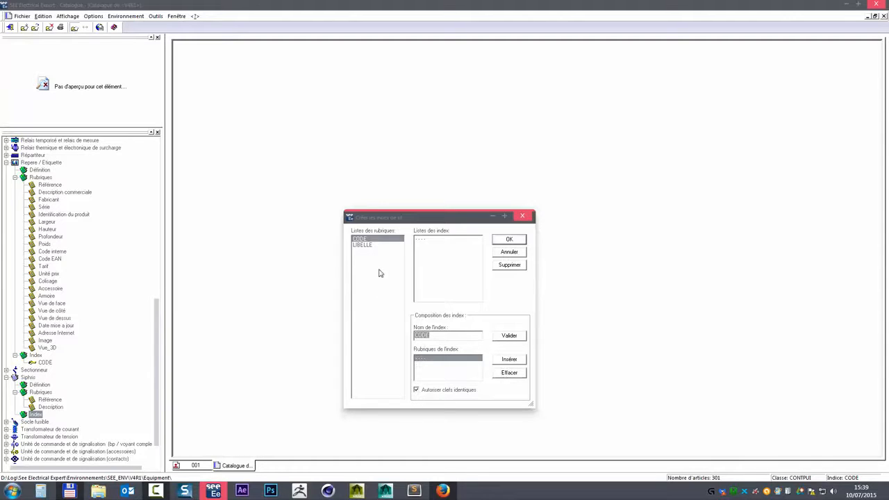
left_click(425, 239)
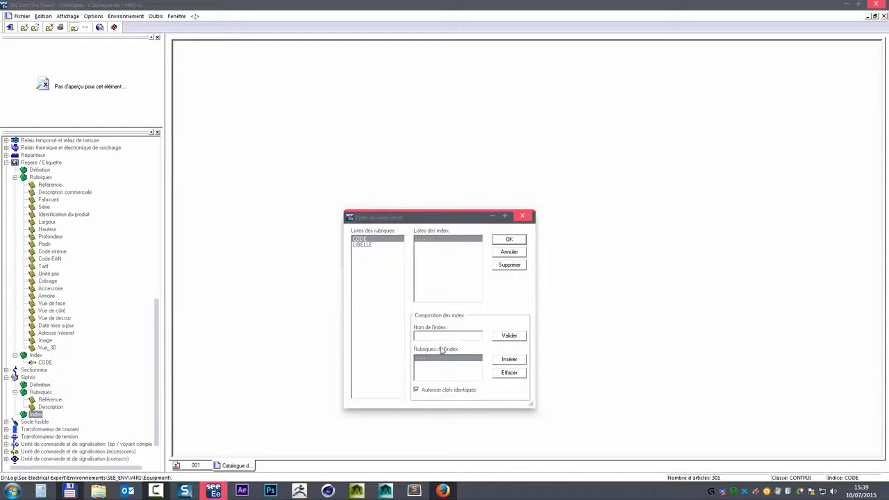
- Try inserting the LIBELLE rubrique into the index composition and erase it again
left_click(365, 247)
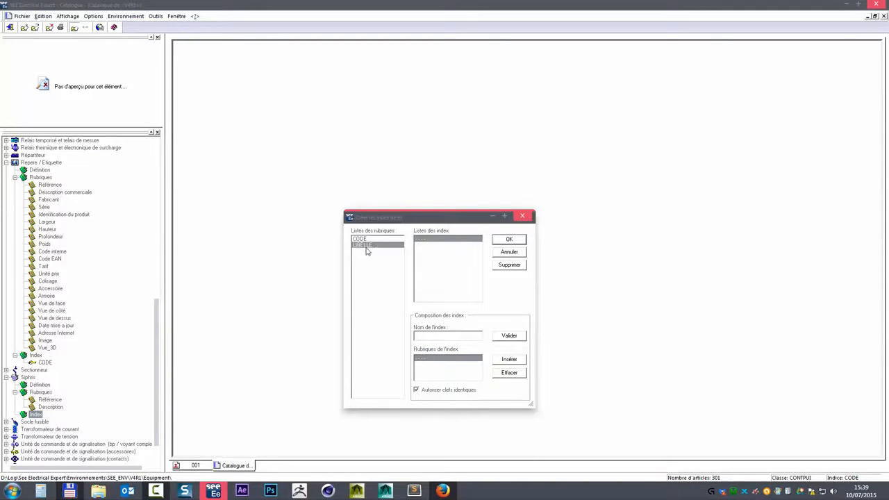
left_click(367, 240)
left_click(367, 245)
left_click(509, 360)
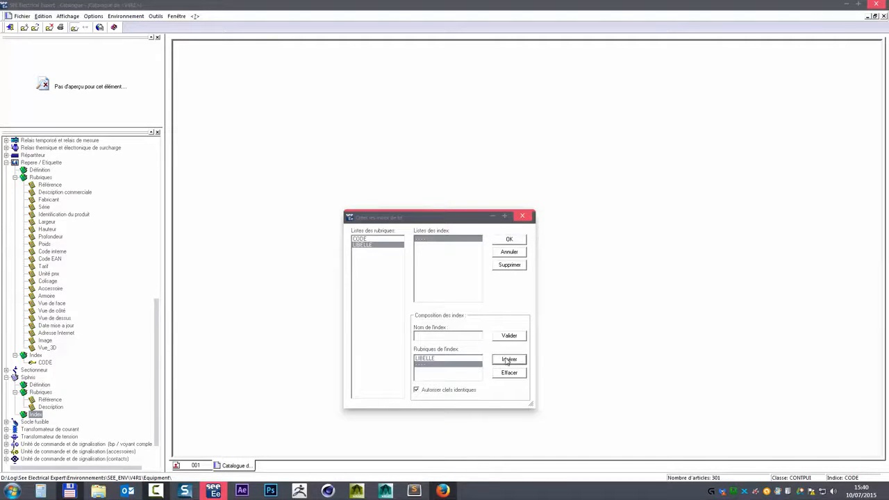
left_click(445, 358)
left_click(510, 373)
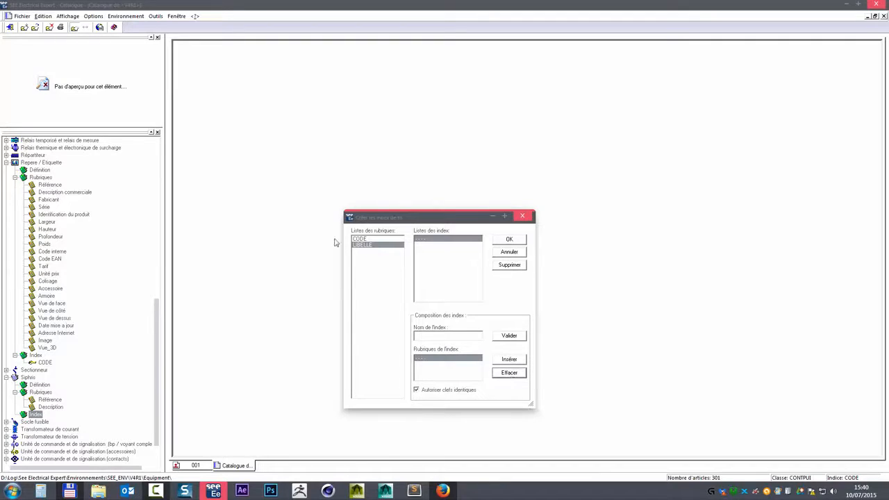
- Create the Siphris sort index named CODE from the CODE rubrique, confirm the dialog, and display the new index
left_click(361, 239)
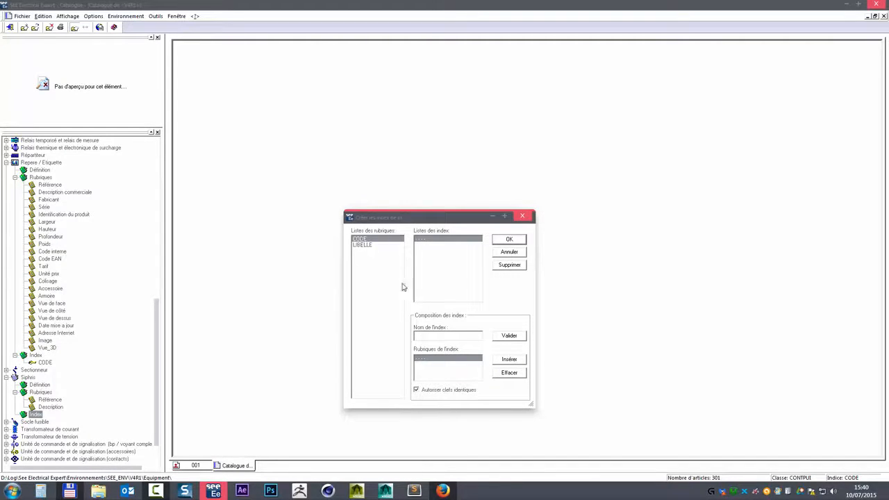
left_click(510, 359)
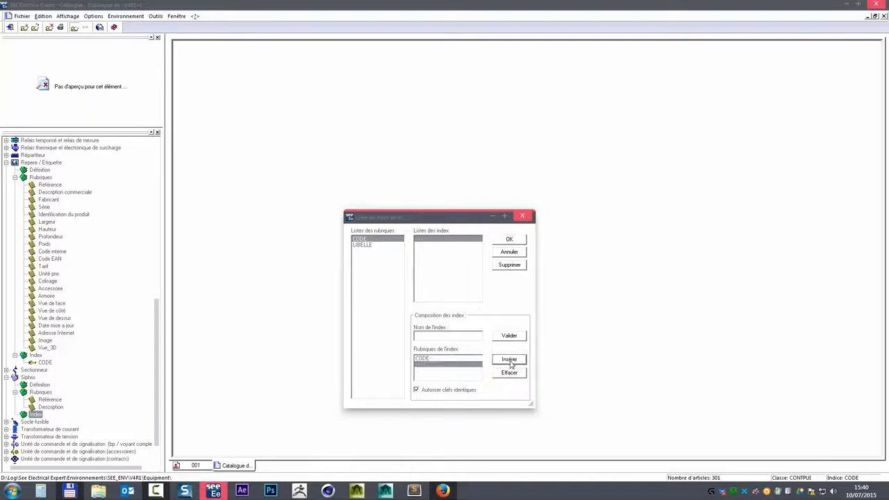
left_click(431, 359)
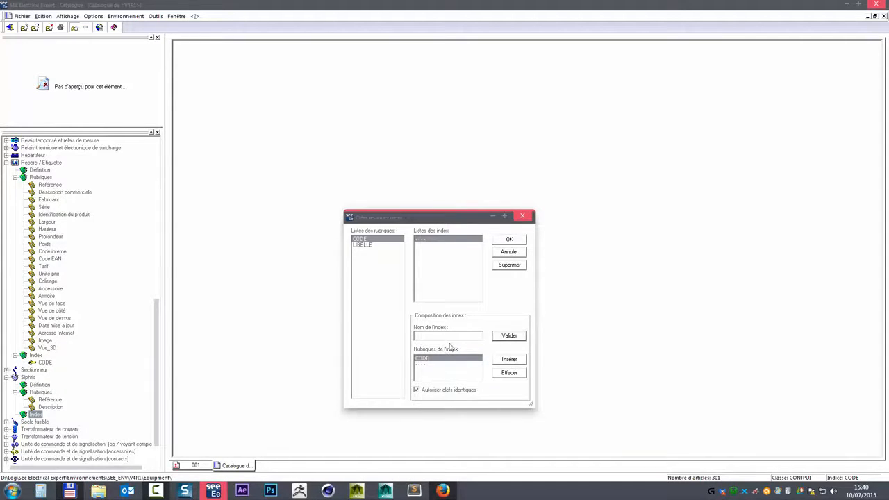
left_click(432, 336)
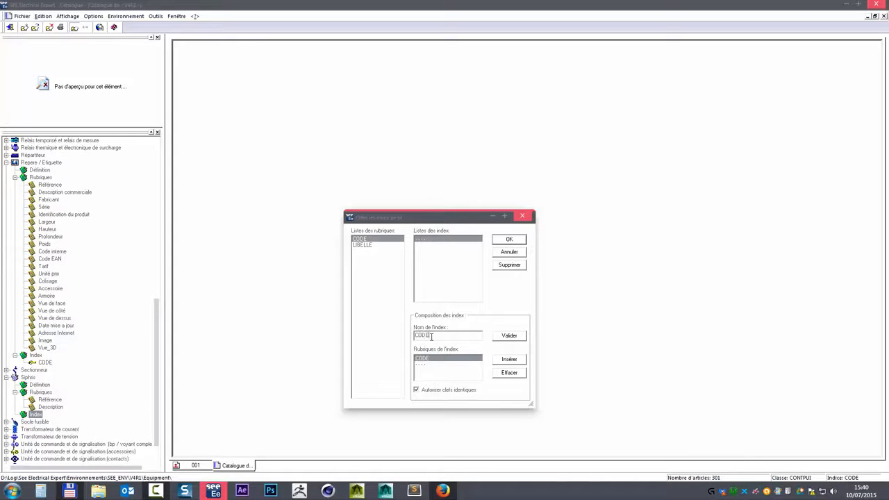
left_click(510, 336)
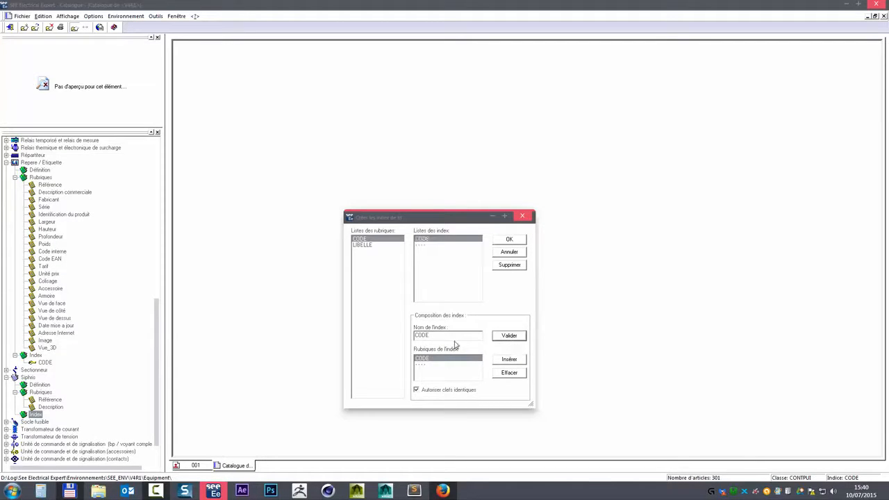
left_click(509, 241)
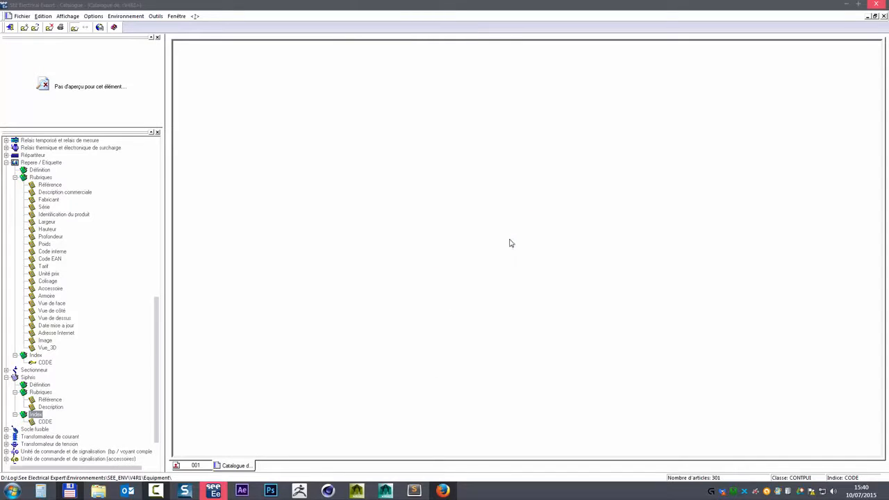
left_click(45, 421)
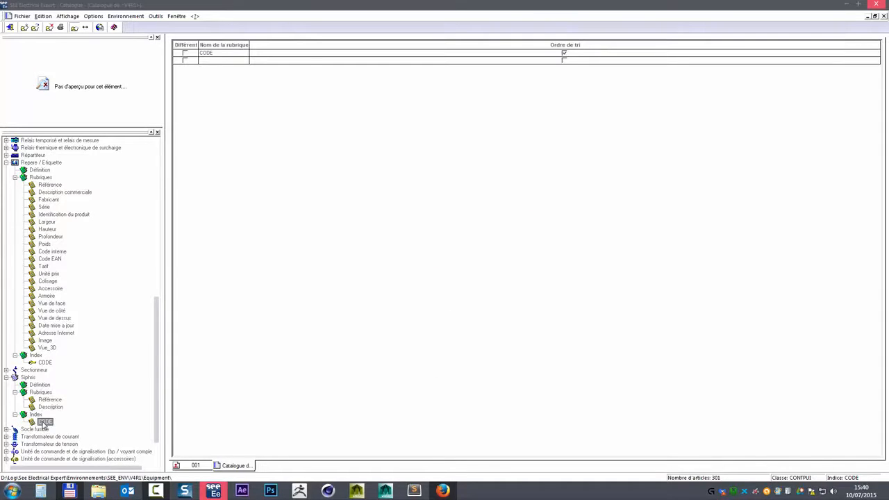
- Compare the CODE indexes of Repere / Etiquette and Siphris, and check the Siphris sort index composition without changing it
left_click(44, 362)
left_click(45, 422)
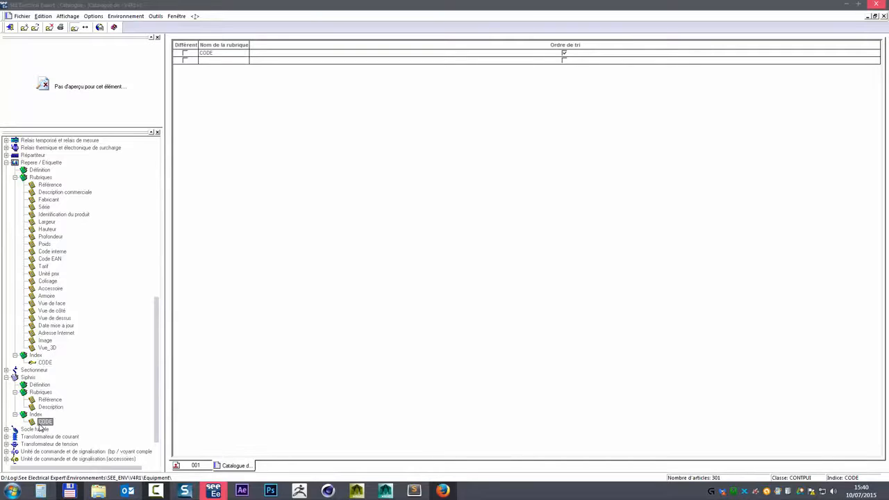
left_click(184, 53)
right_click(31, 415)
left_click(75, 422)
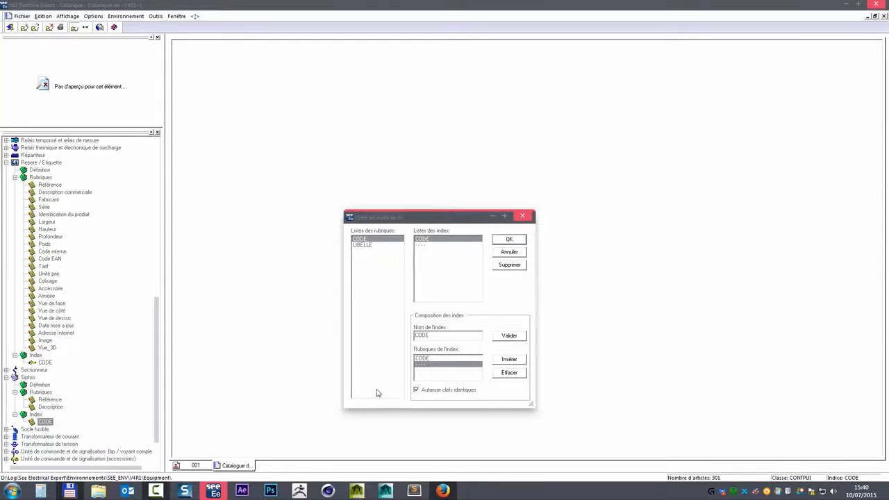
left_click(511, 239)
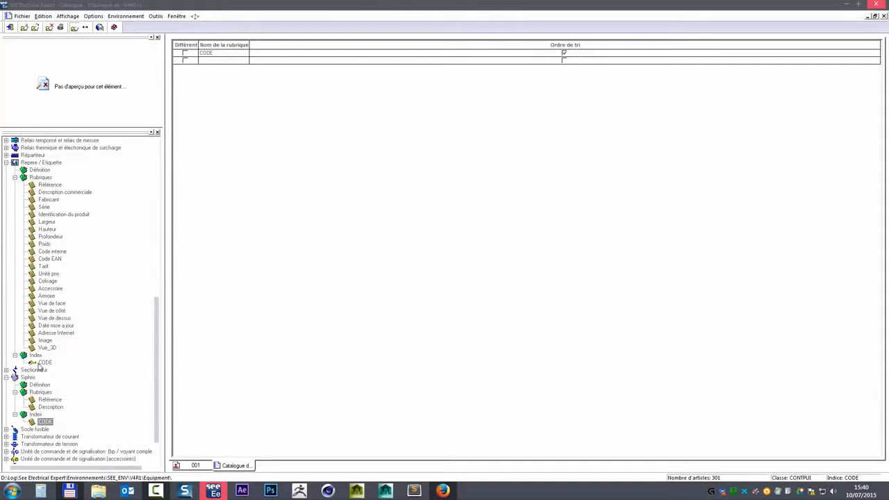
right_click(37, 420)
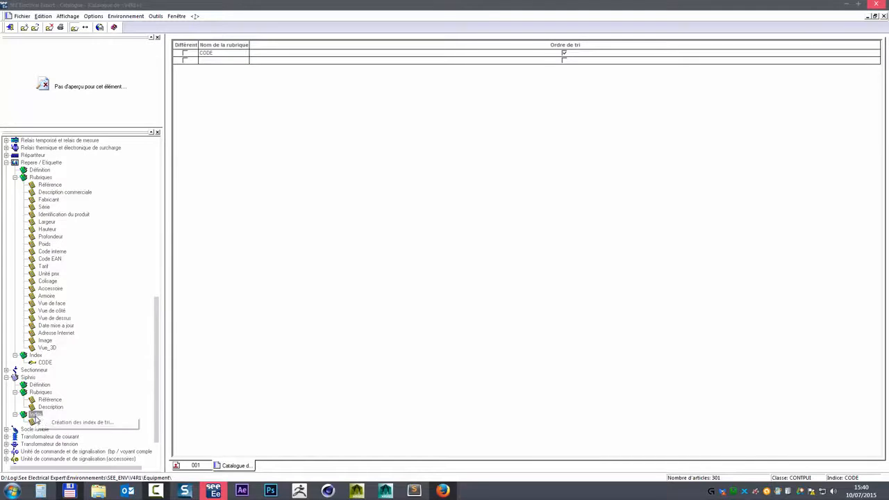
left_click(76, 425)
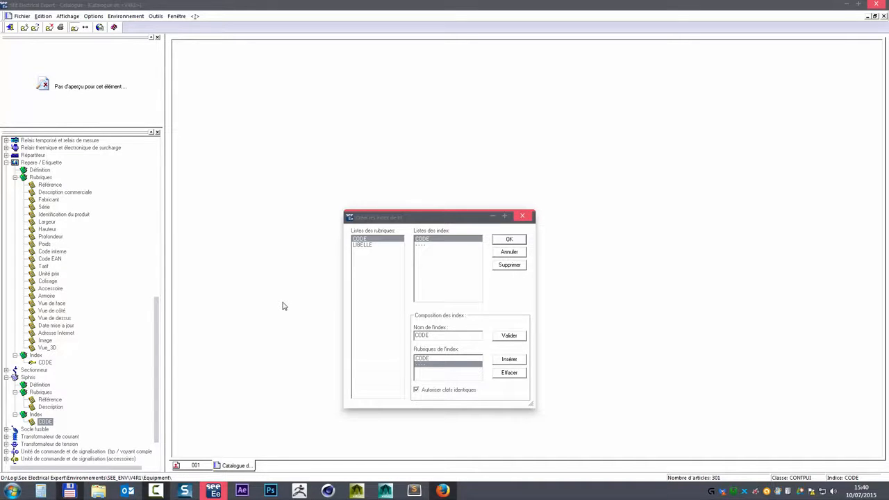
left_click(512, 256)
- Collapse the Repere / Etiquette class, expand Disjoncteur with its index and rubriques, and display its rubriques table
left_click(7, 164)
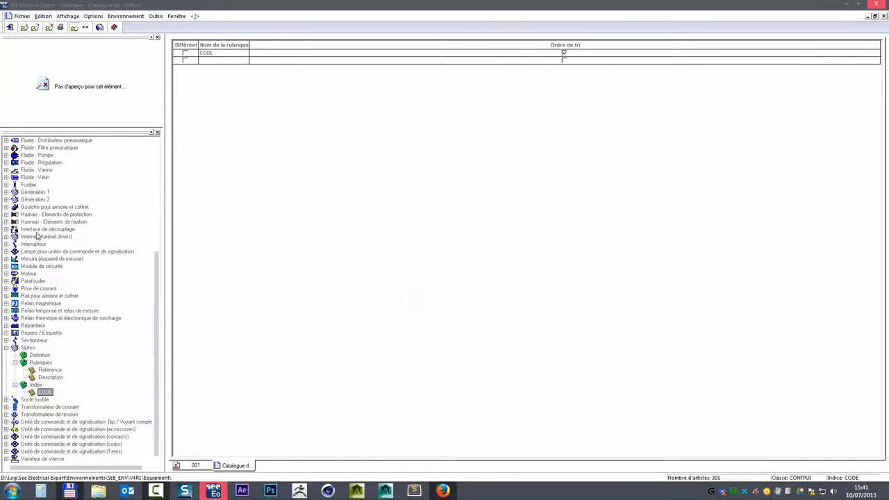
scroll(37, 237, "up", 4)
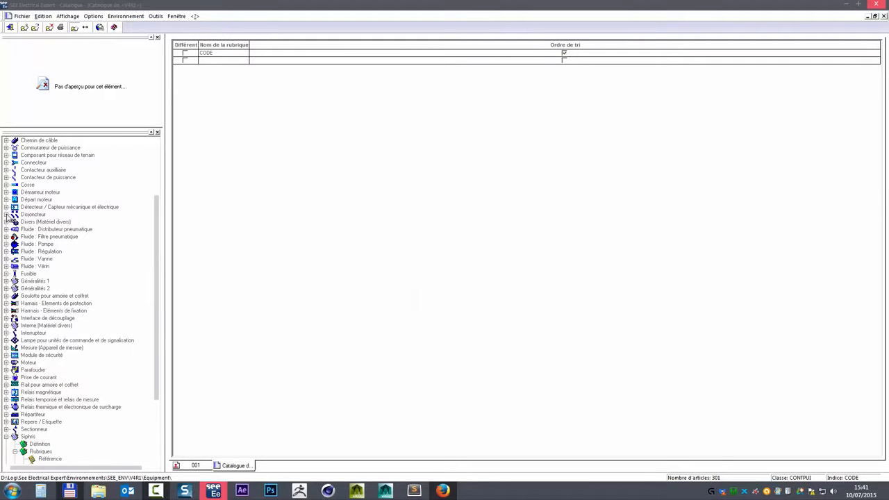
left_click(6, 214)
left_click(14, 237)
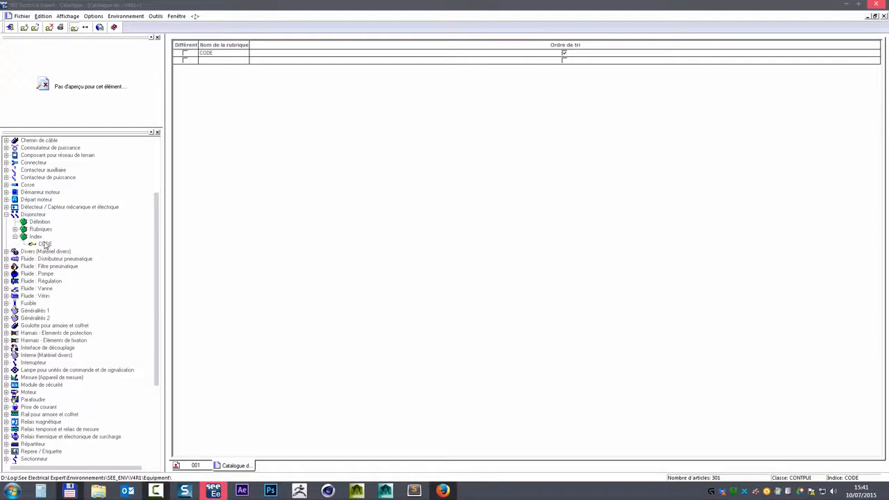
left_click(15, 229)
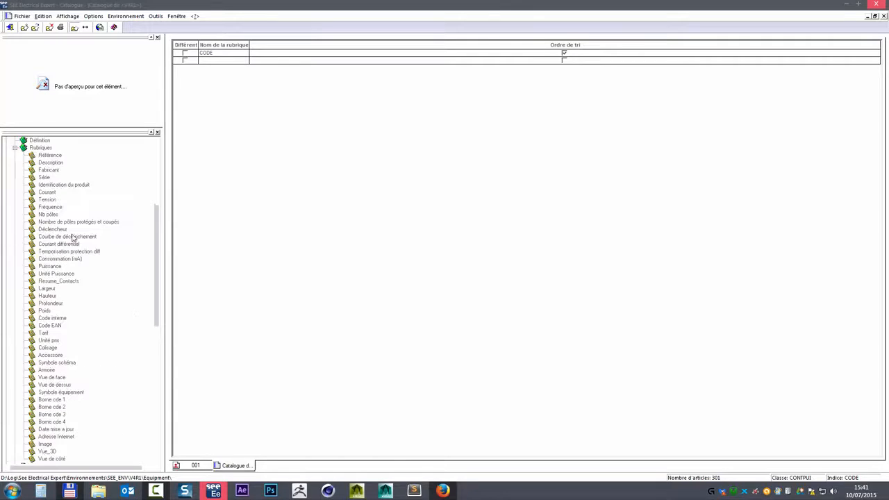
left_click(41, 148)
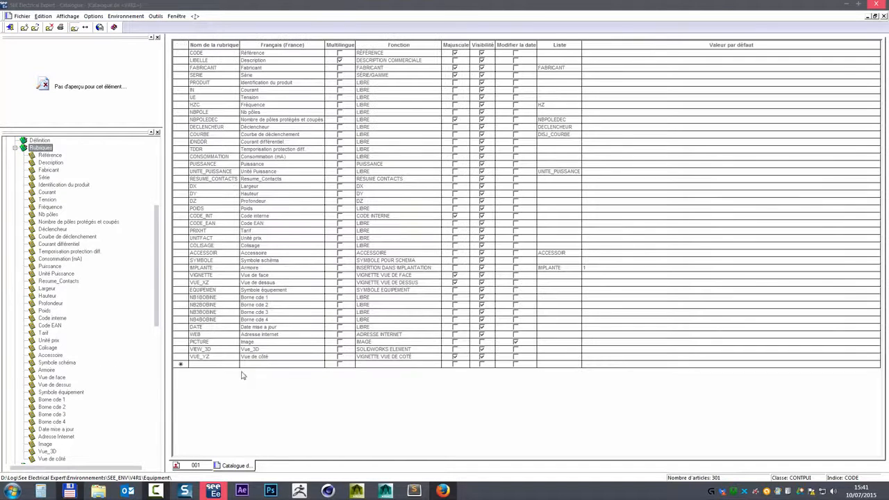
- Display the Disjoncteur class's article list and browse through its references and descriptions
scroll(26, 195, "up", 7)
left_click(31, 298)
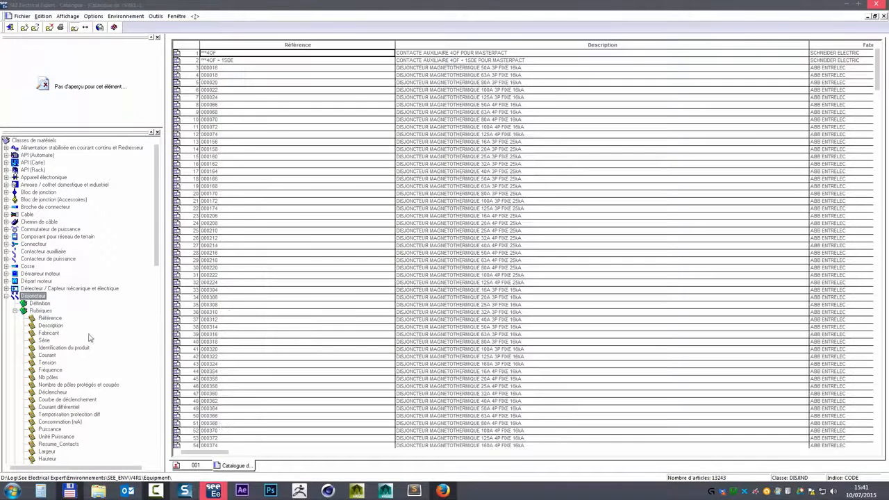
scroll(89, 338, "down", 15)
left_click(563, 328)
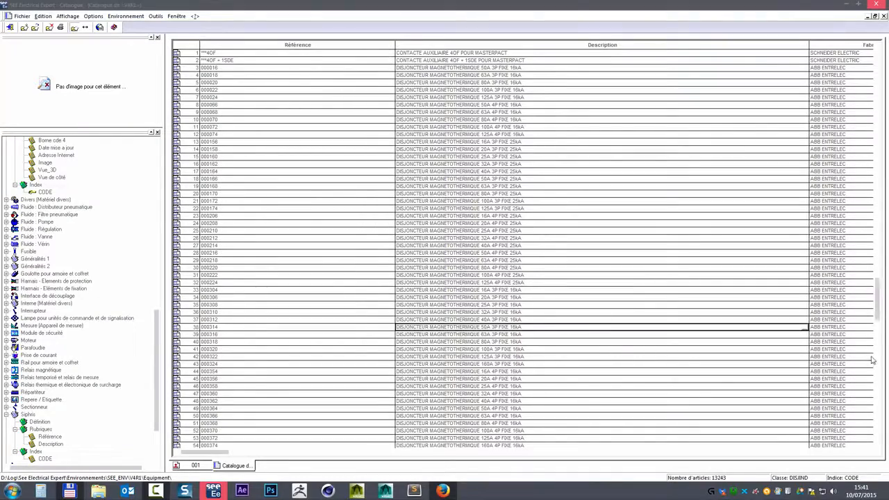
scroll(340, 415, "down", 20)
scroll(340, 414, "down", 20)
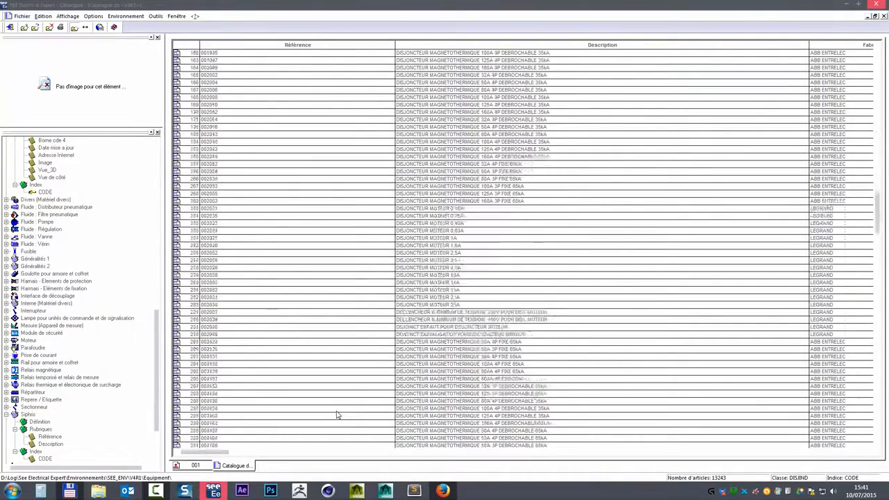
scroll(340, 409, "down", 18)
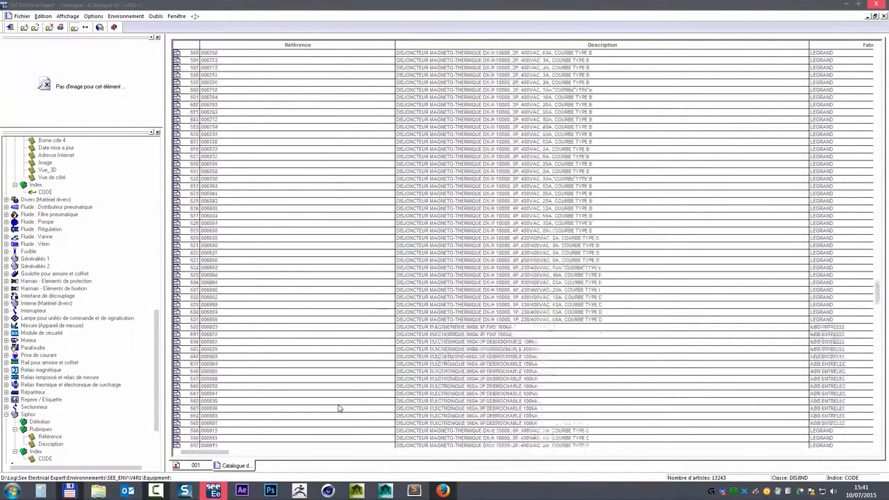
scroll(225, 287, "down", 20)
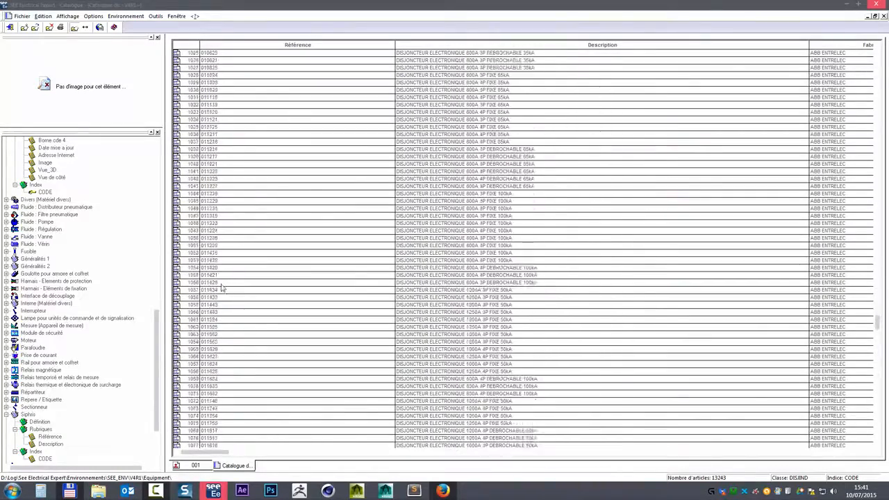
- Examine the commands available for a Disjoncteur article and its reference cell, and browse further through the article list
left_click(191, 276)
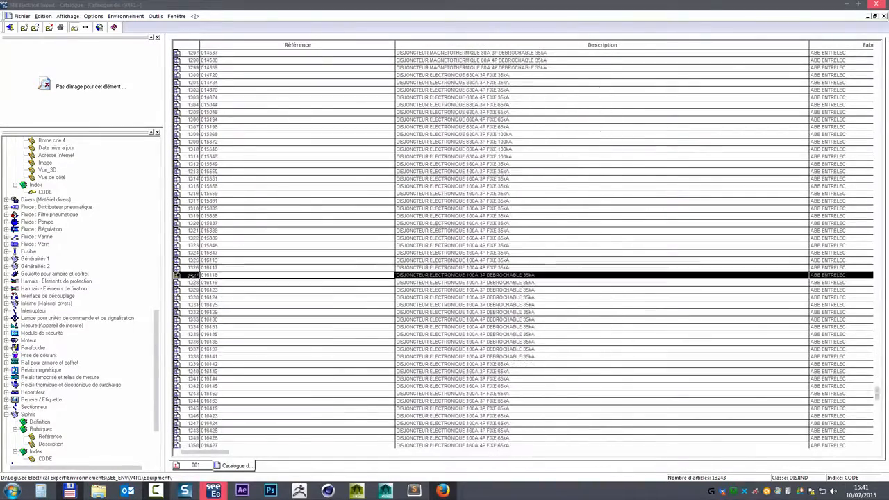
right_click(191, 276)
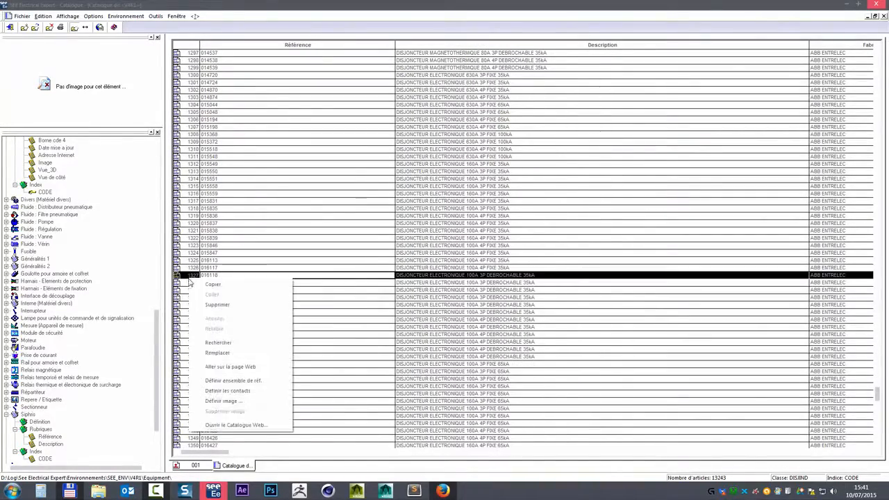
right_click(313, 384)
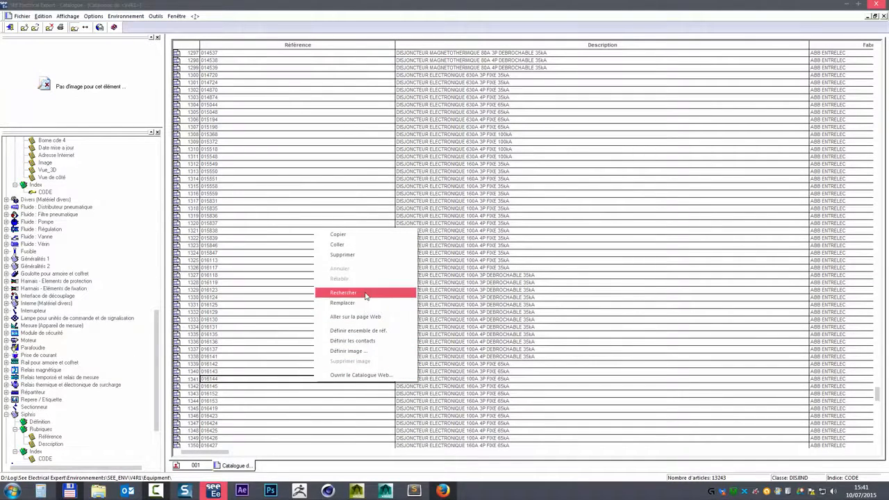
left_click(533, 254)
left_click_drag(876, 395, 878, 432)
left_click_drag(877, 342, 878, 440)
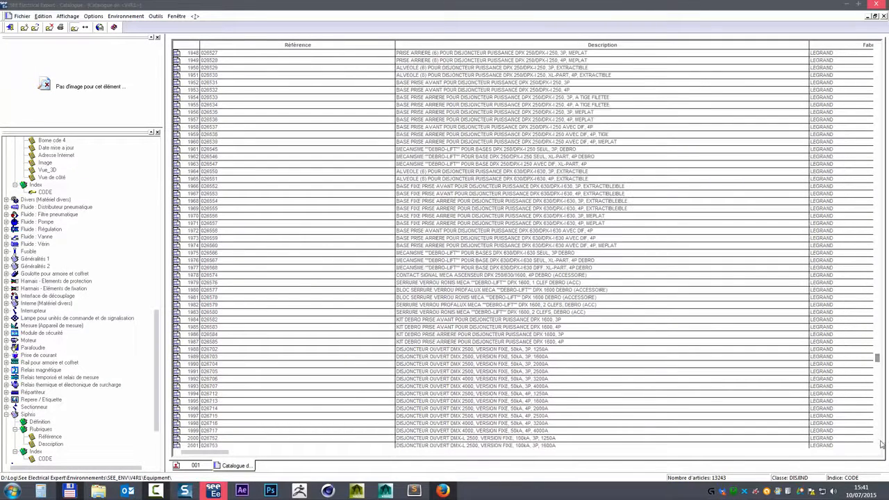
left_click_drag(877, 360, 878, 431)
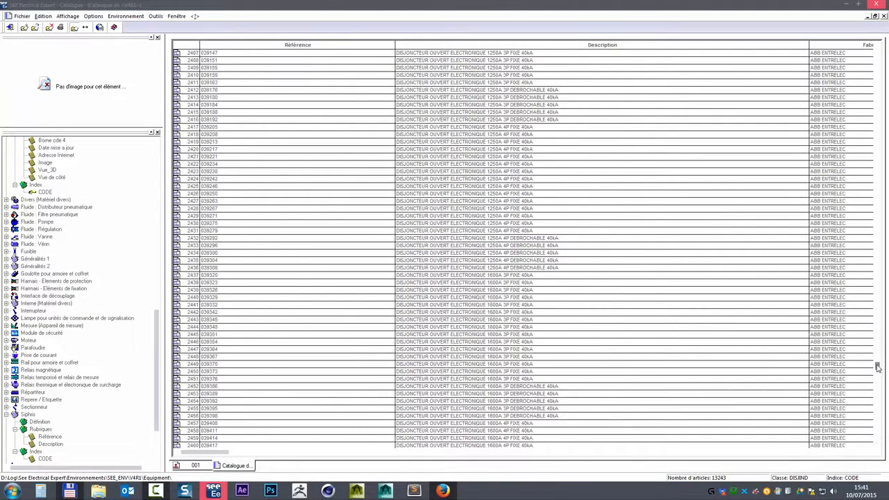
left_click_drag(878, 368, 884, 441)
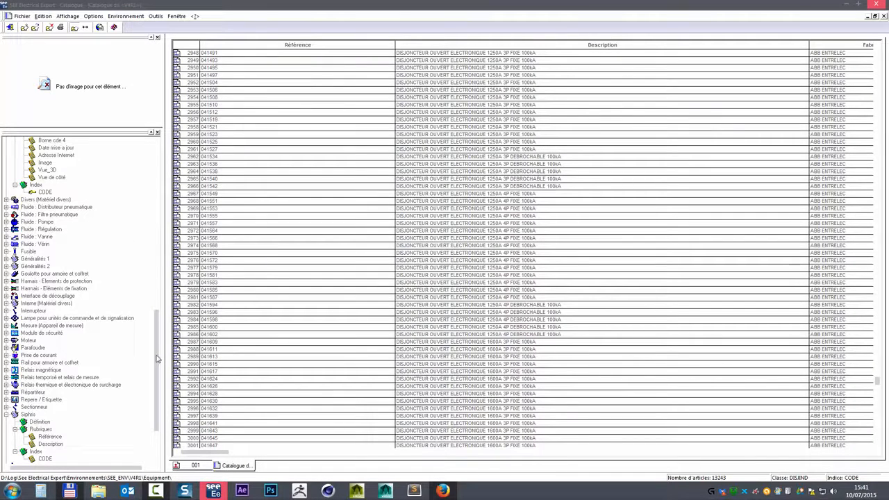
- Collapse the Disjoncteur class, display the Cosse class's articles, and check its index before collapsing it again
left_click_drag(157, 358, 83, 216)
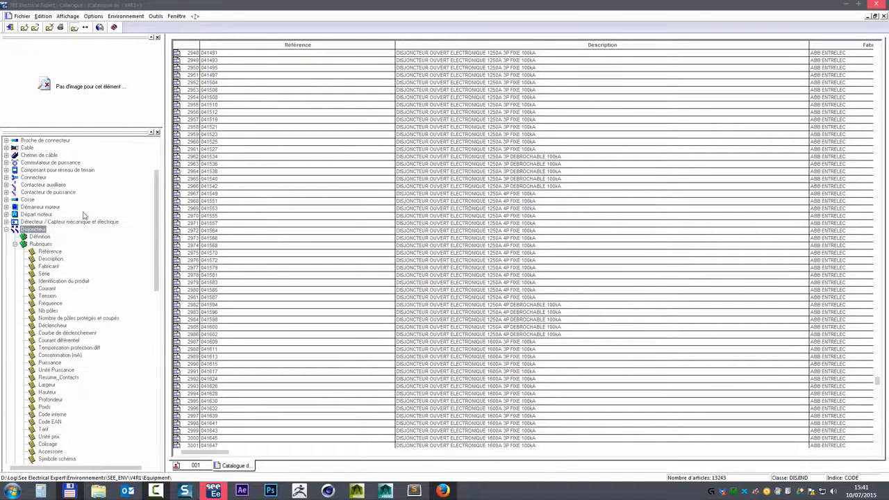
left_click(7, 230)
left_click(28, 200)
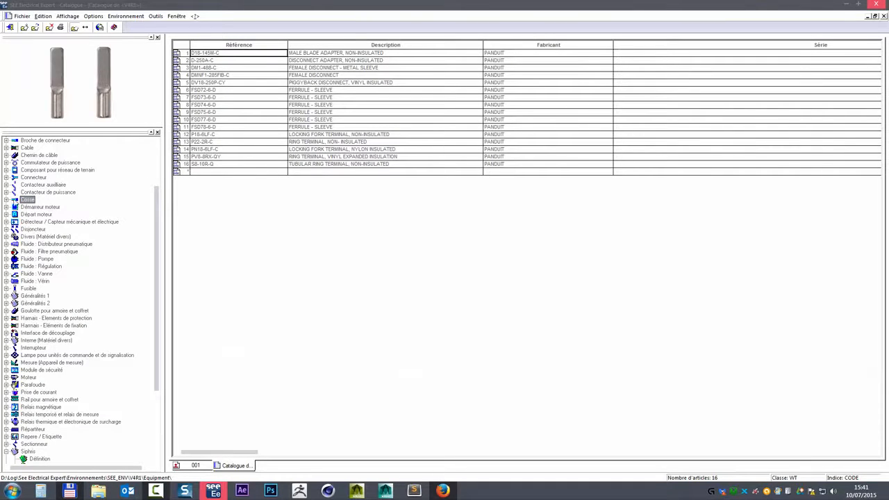
left_click(7, 200)
left_click(14, 222)
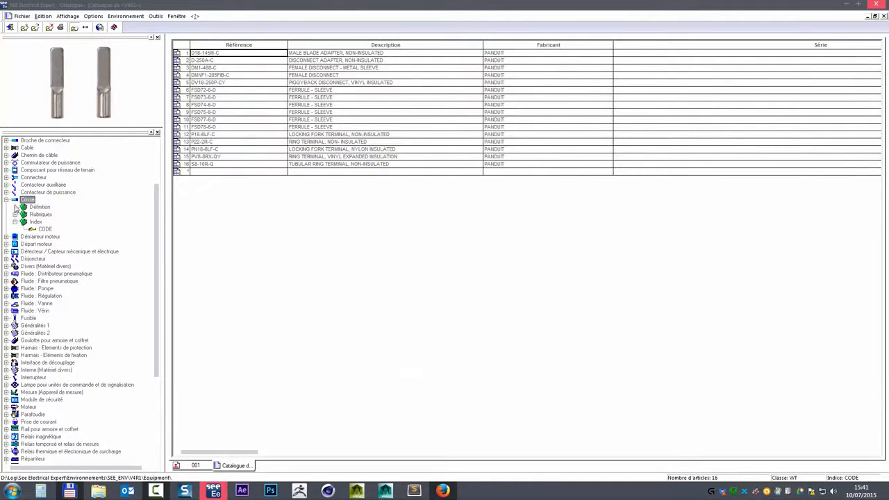
left_click(7, 200)
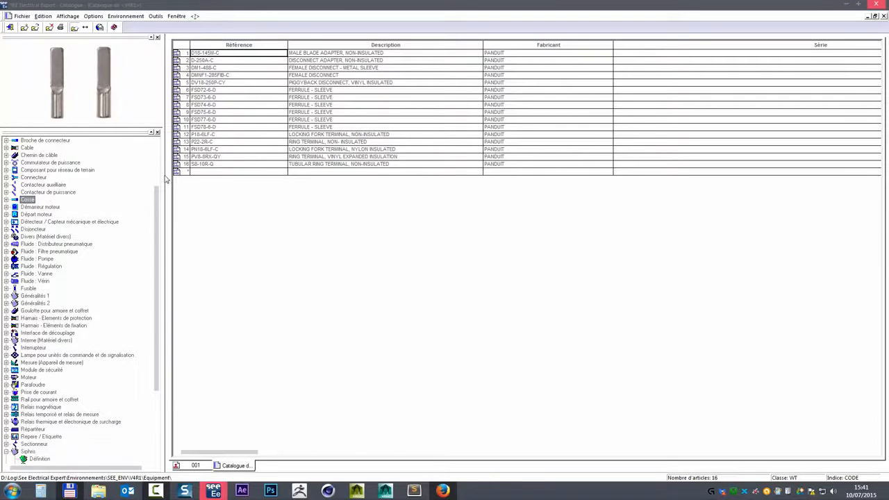
- Try to add a Cosse article that reuses the existing reference S8-10R-Q, with the description ddfzfgz
left_click(209, 173)
left_click(208, 164)
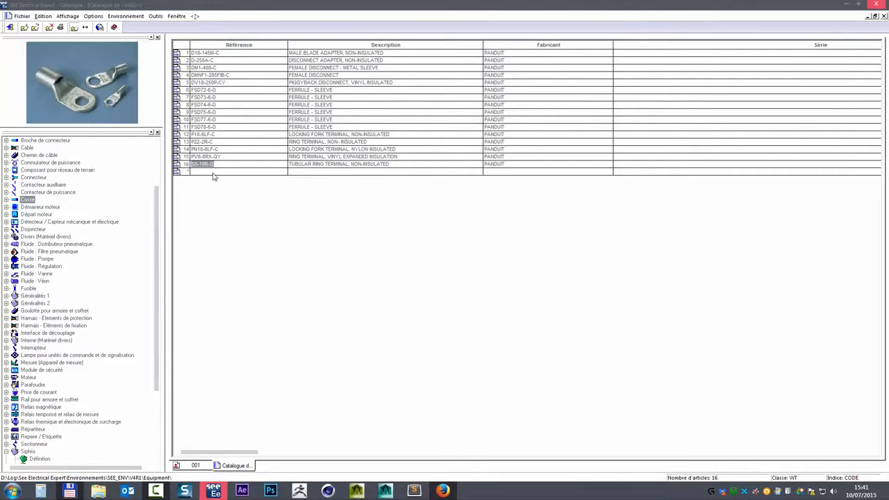
left_click(214, 173)
type("S8-10R-Q")
left_click_drag(232, 171, 160, 167)
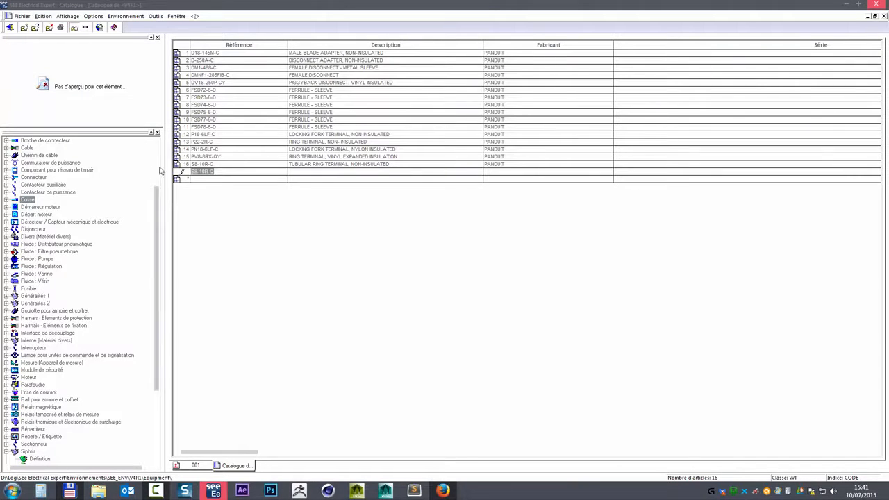
left_click(320, 173)
type("ddfzfgz")
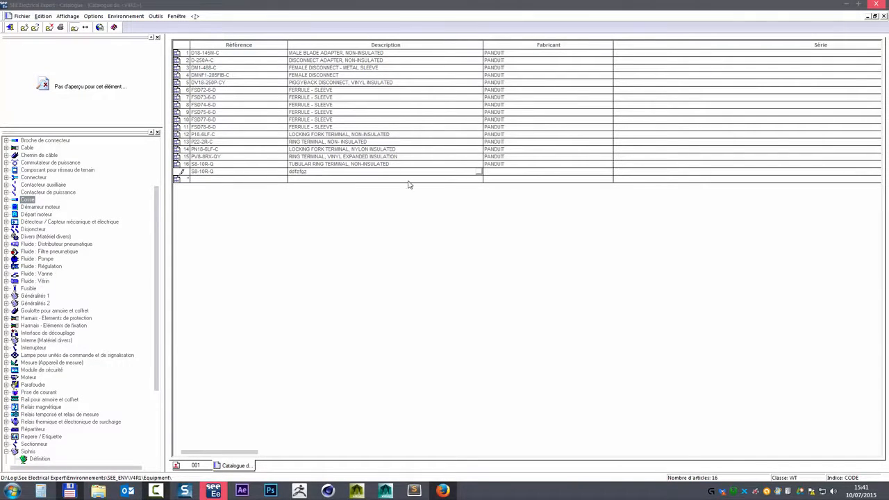
left_click(248, 182)
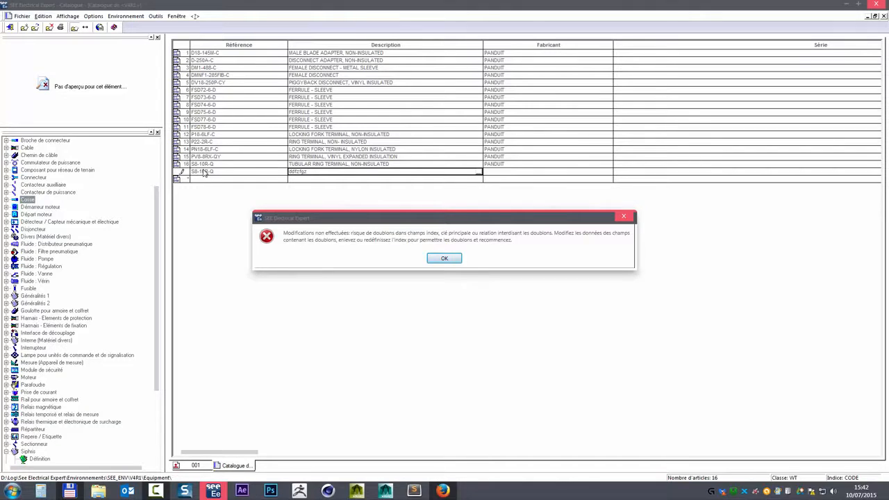
left_click(626, 219)
- Set the new Cosse article's reference to S8-10R-Q#, save the row, and select the added suffix
left_click(215, 173)
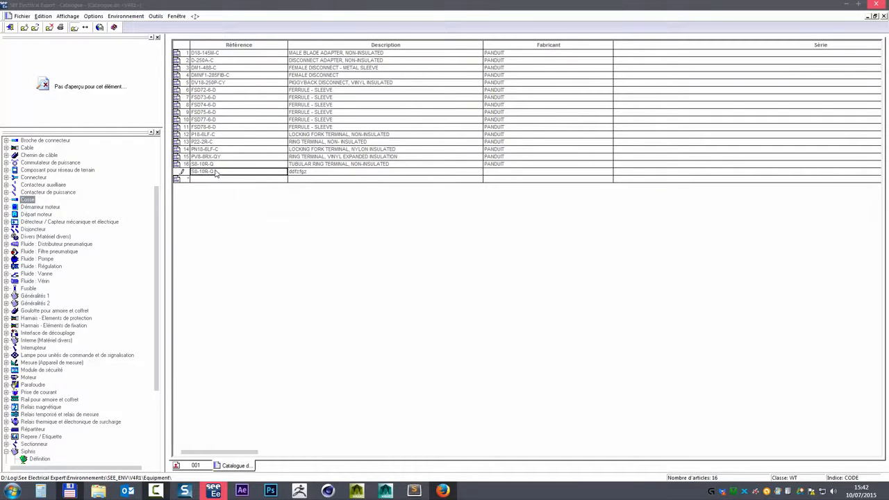
left_click(216, 171)
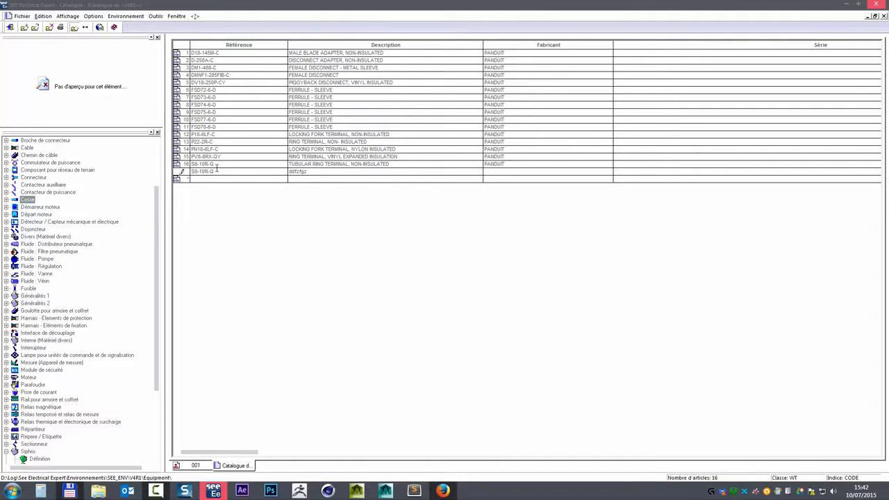
type("#")
left_click(319, 174)
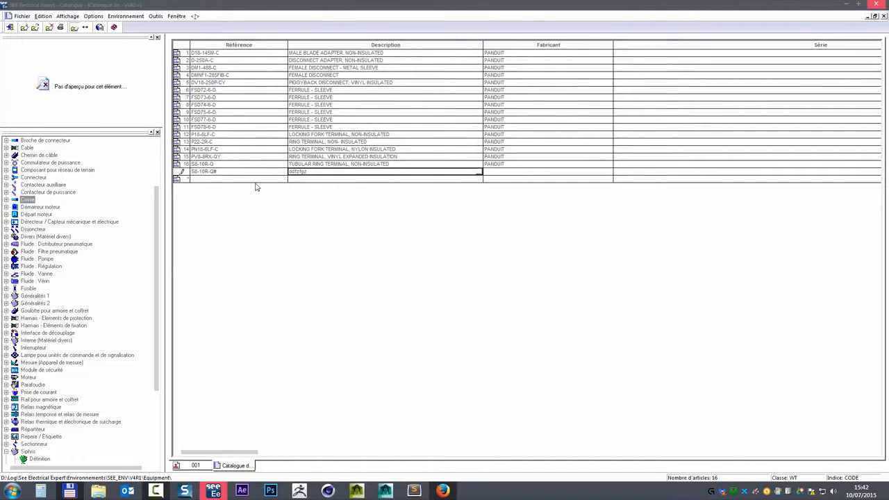
left_click(205, 178)
left_click(222, 173)
left_click(215, 172)
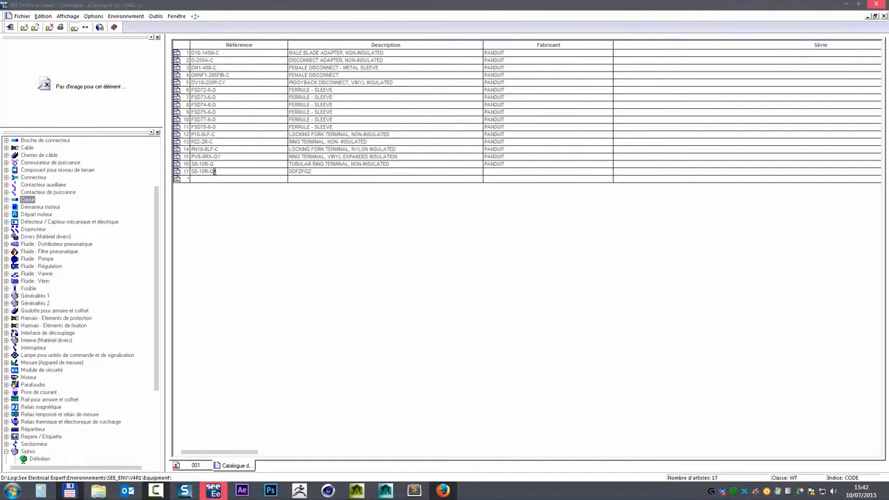
- Open the environment's parameter folios explorer
left_click(139, 18)
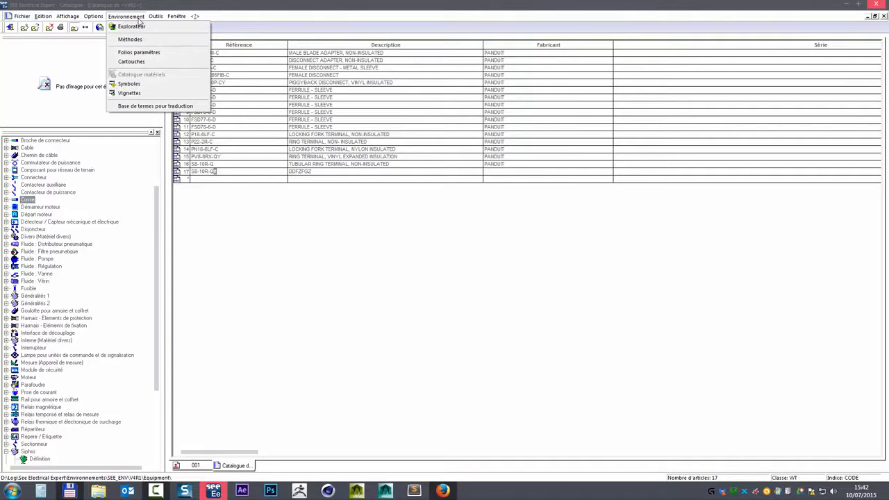
left_click(137, 55)
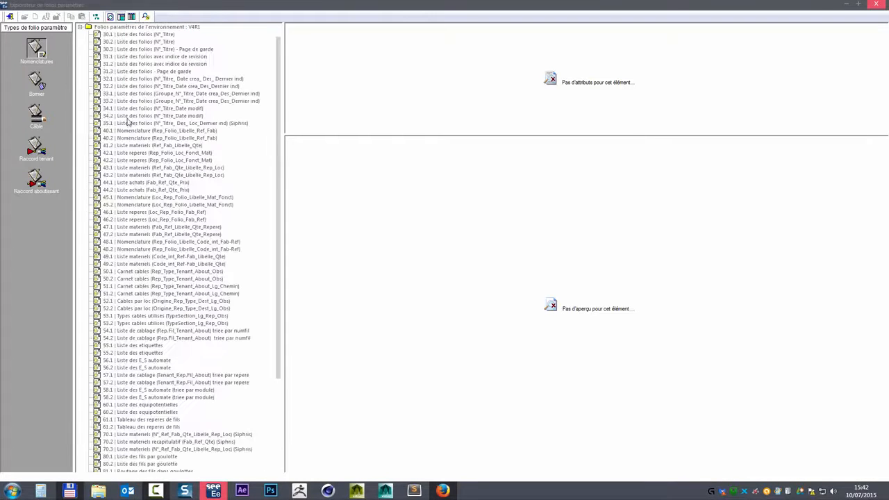
- Open parameter folio 70.1 (Siphris materials list), examine its reference and manufacturer column codes, and close it
scroll(127, 382, "down", 1)
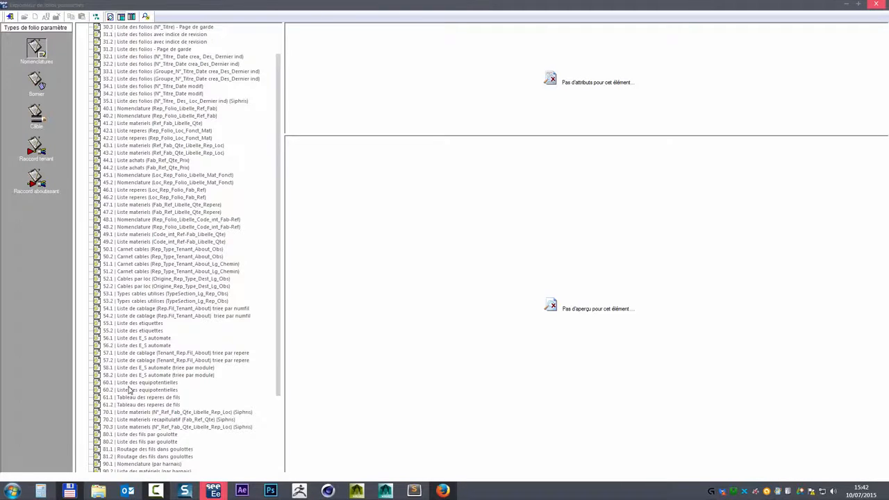
scroll(128, 377, "down", 4)
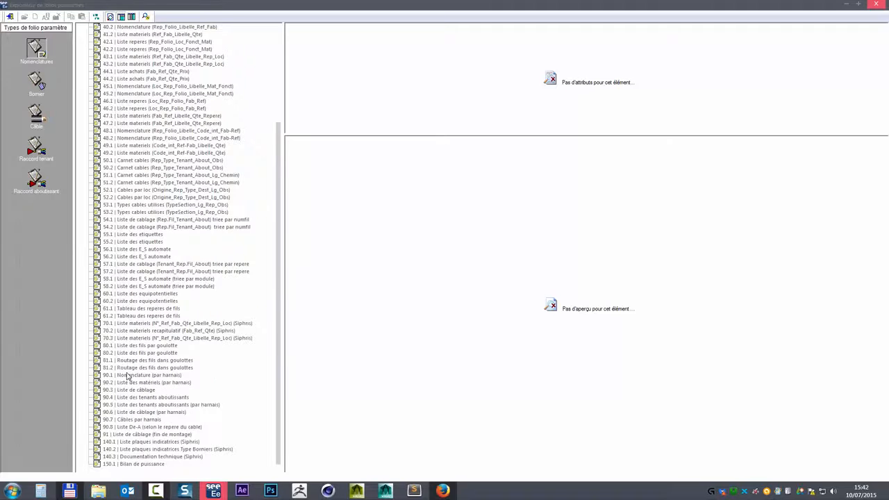
left_click(133, 324)
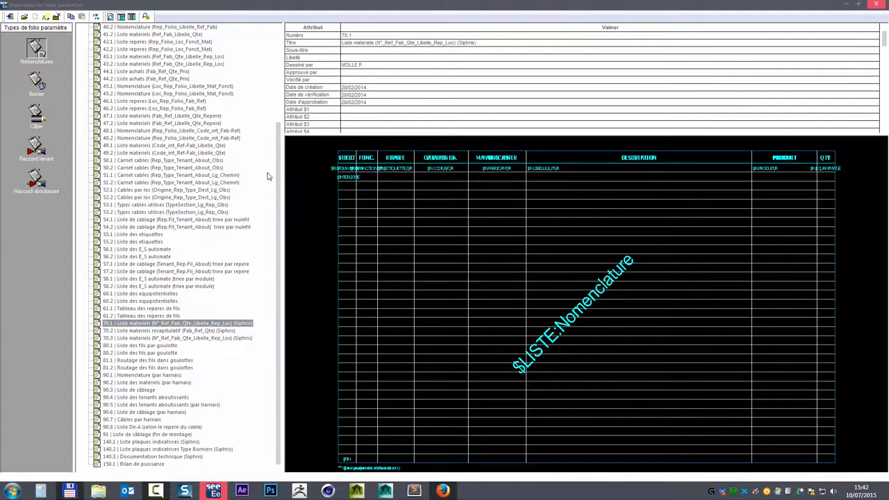
double_click(169, 323)
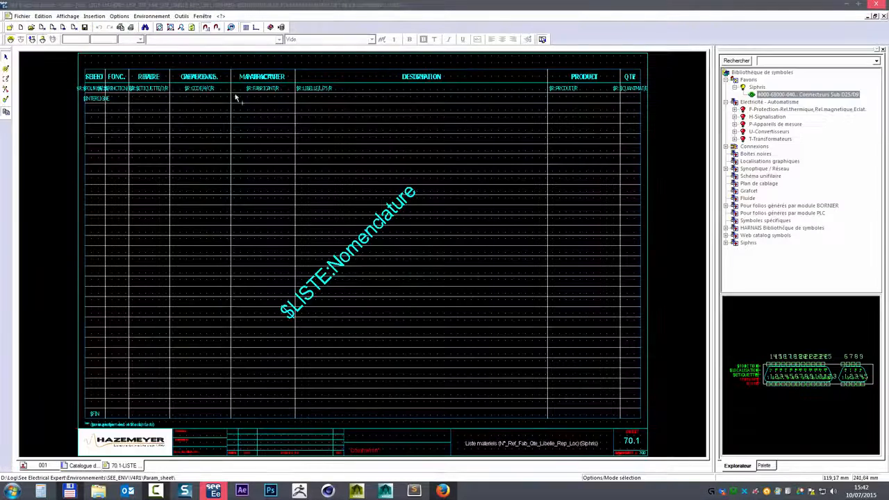
scroll(201, 92, "up", 3)
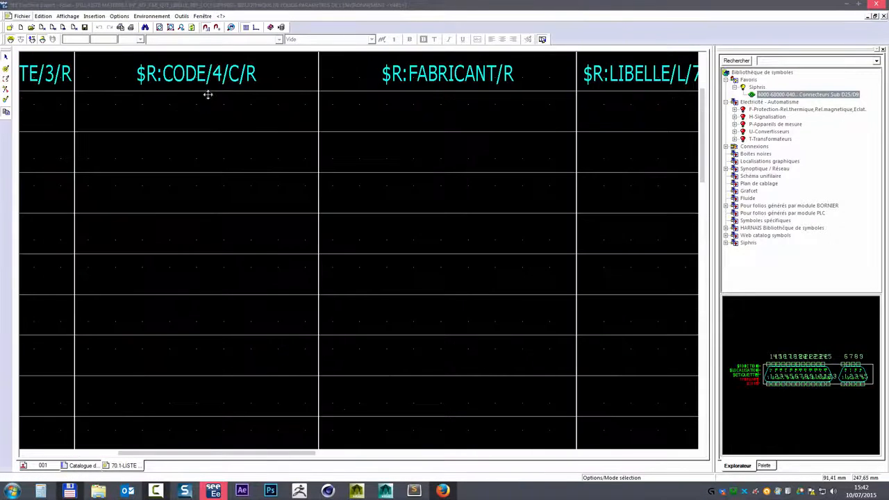
middle_click_drag(208, 95, 323, 179)
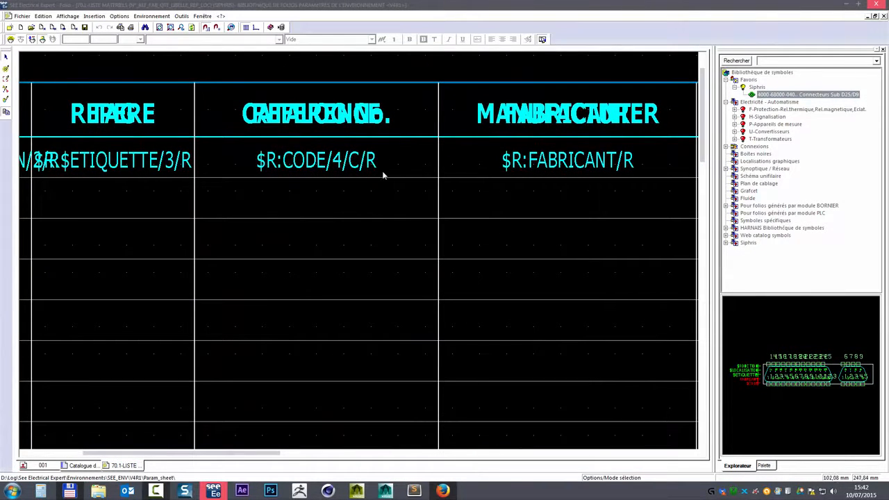
left_click(881, 15)
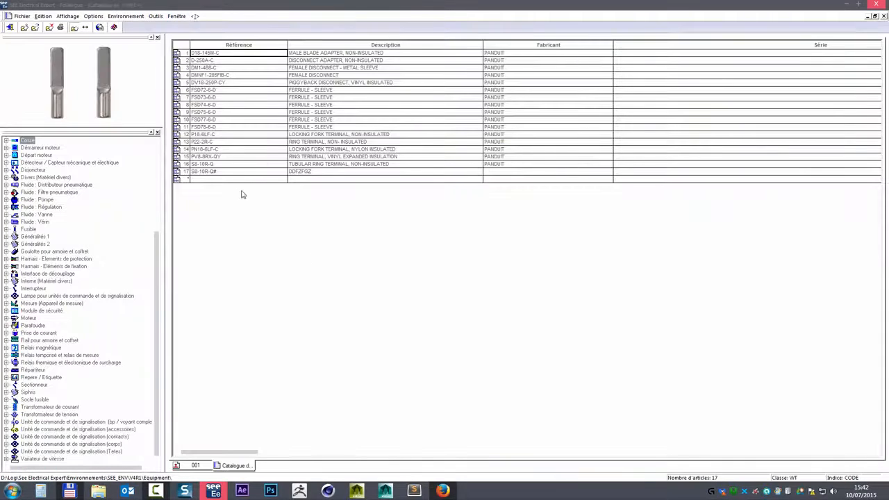
- Try to save the test Cosse article under the duplicate reference S8-10R-Q, and rename it S8-10R-QTTT
left_click(213, 172)
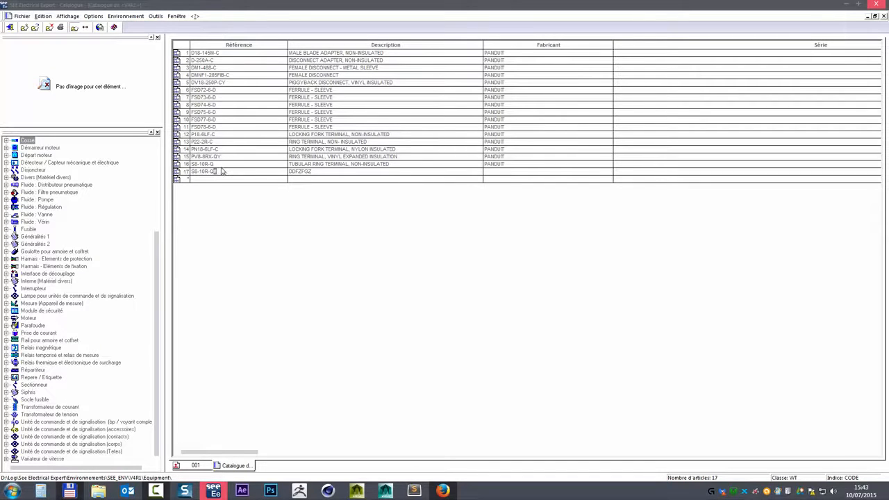
key("BackSpace")
left_click(181, 178)
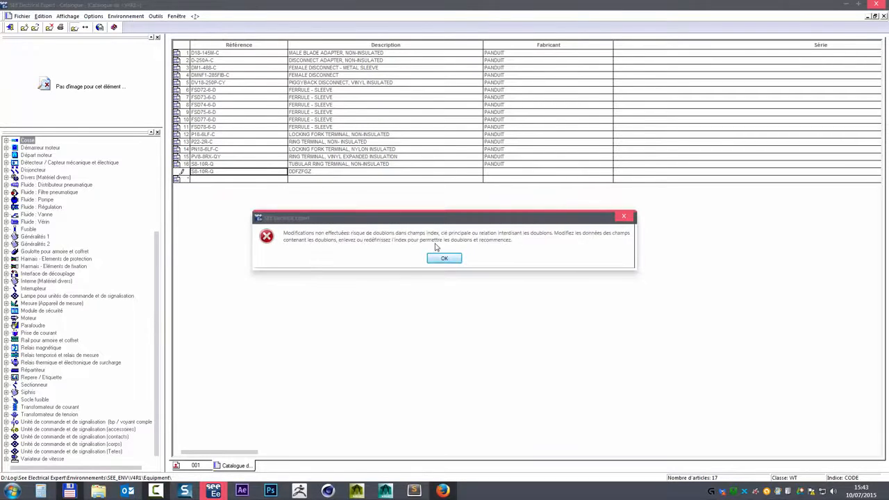
left_click(444, 258)
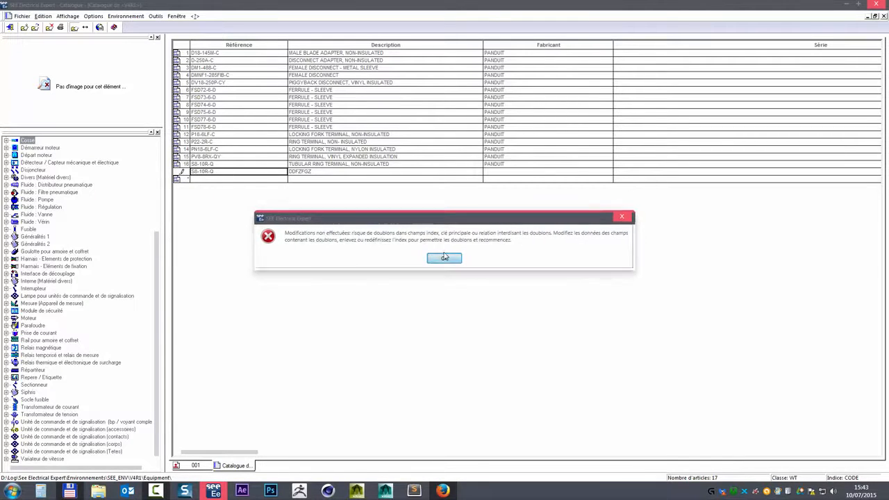
left_click(217, 172)
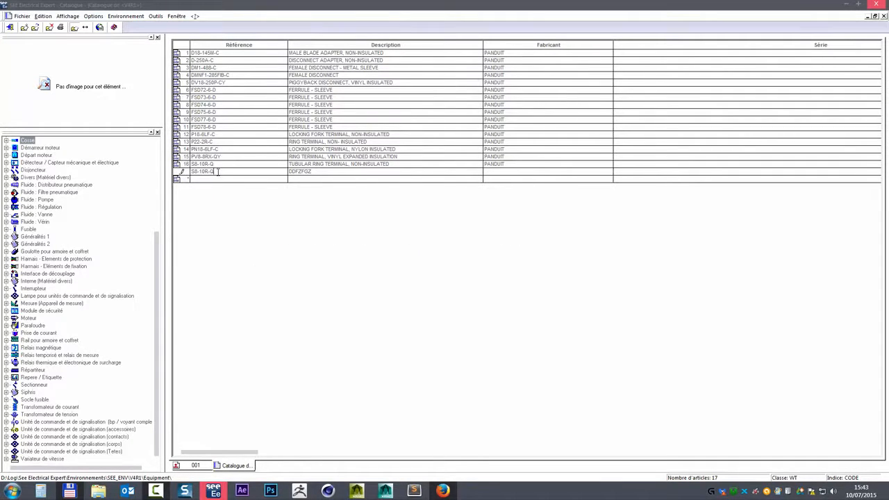
left_click(222, 178)
- Delete the test article S8-10R-QTTT from the Cosse class and close the equipment catalogue
right_click(182, 171)
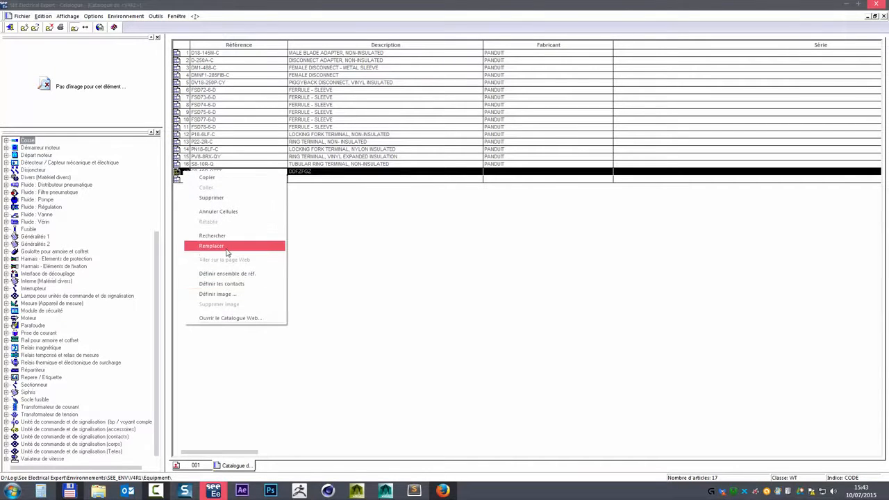
left_click(223, 198)
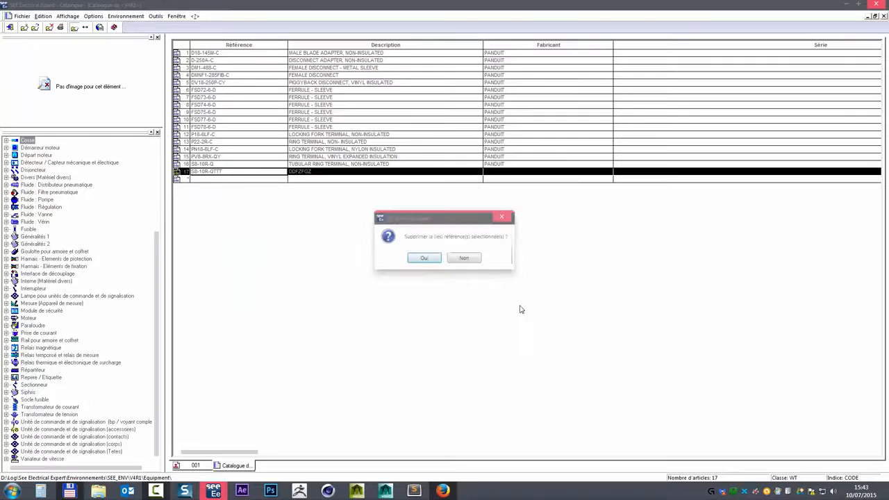
left_click(430, 259)
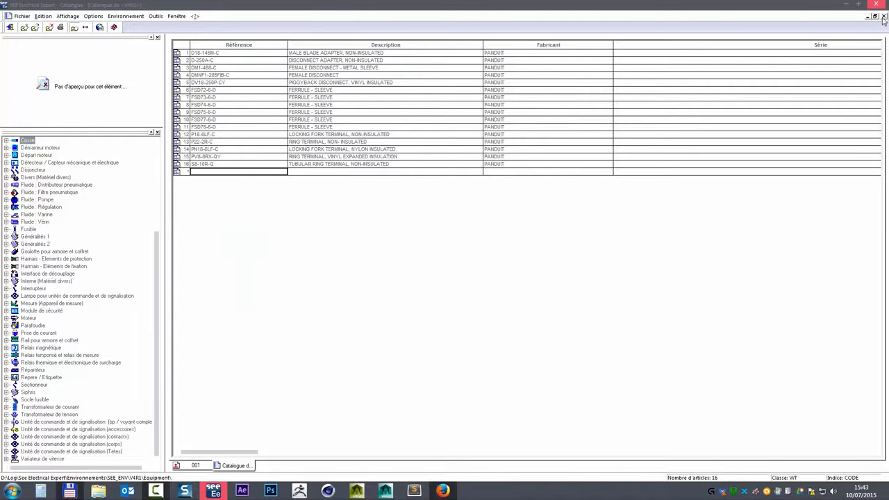
left_click(884, 16)
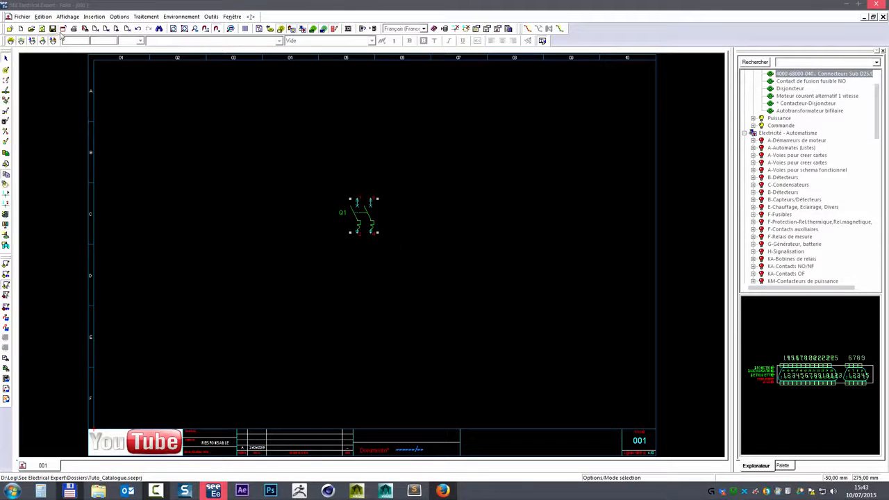
- Examine the line-break character (Saut de ligne) in the Tuto_Catalogue project's properties, and close the properties and the project explorer without changes
left_click(23, 17)
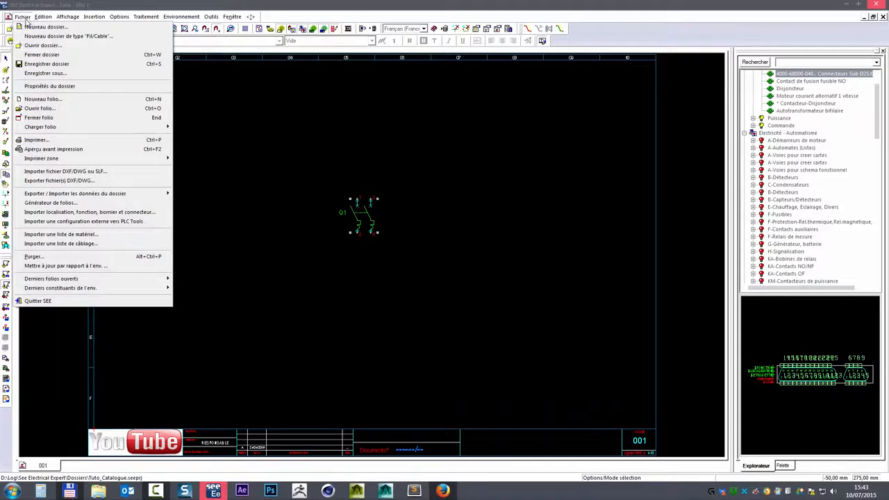
left_click(247, 129)
left_click(10, 29)
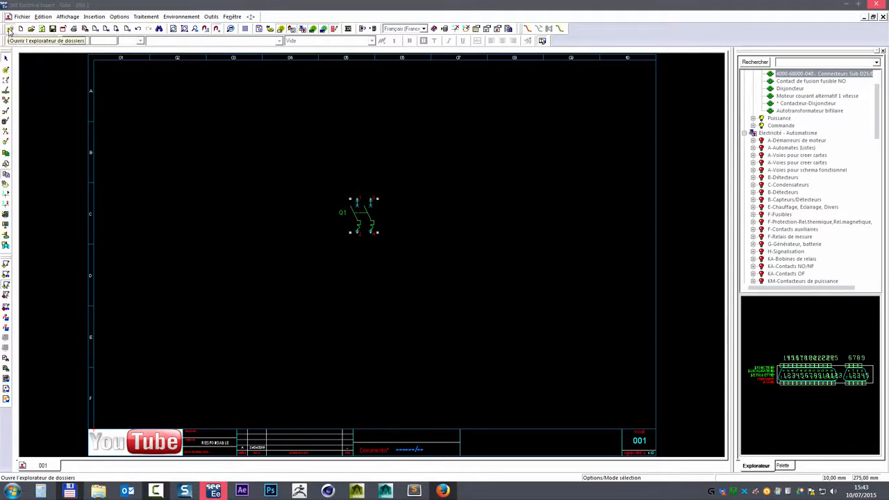
left_click_drag(374, 100, 346, 85)
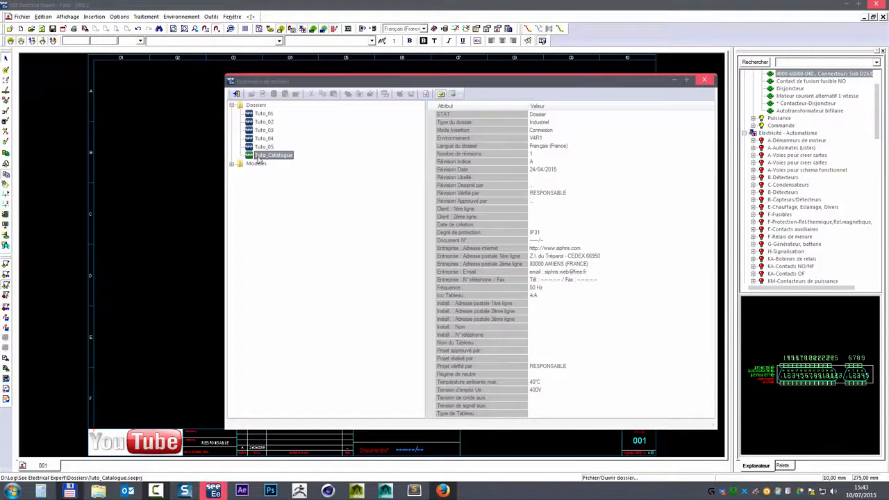
right_click(264, 157)
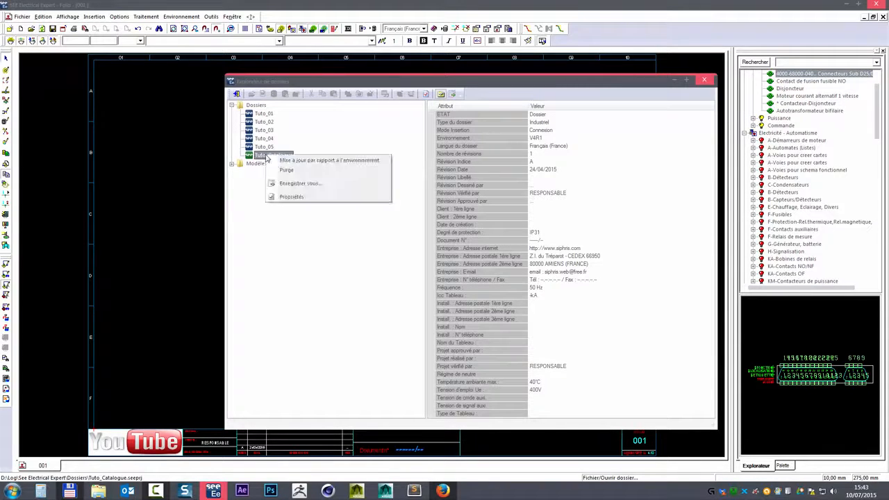
left_click(301, 201)
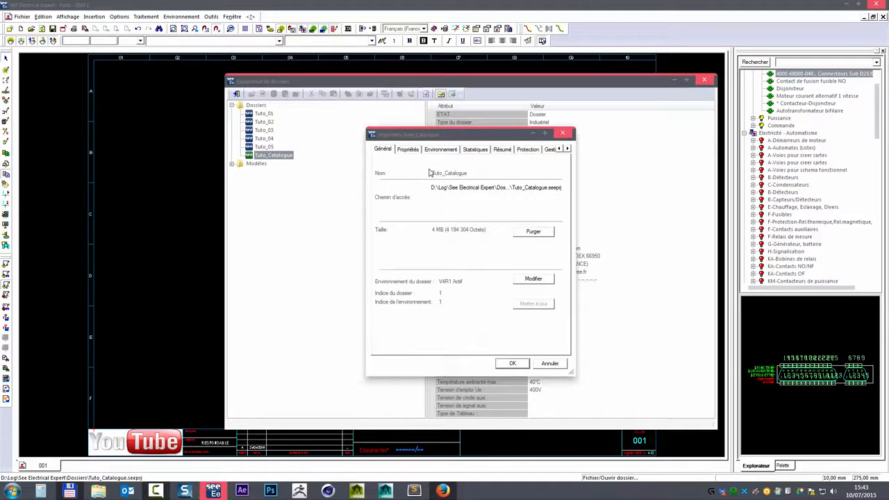
left_click(412, 152)
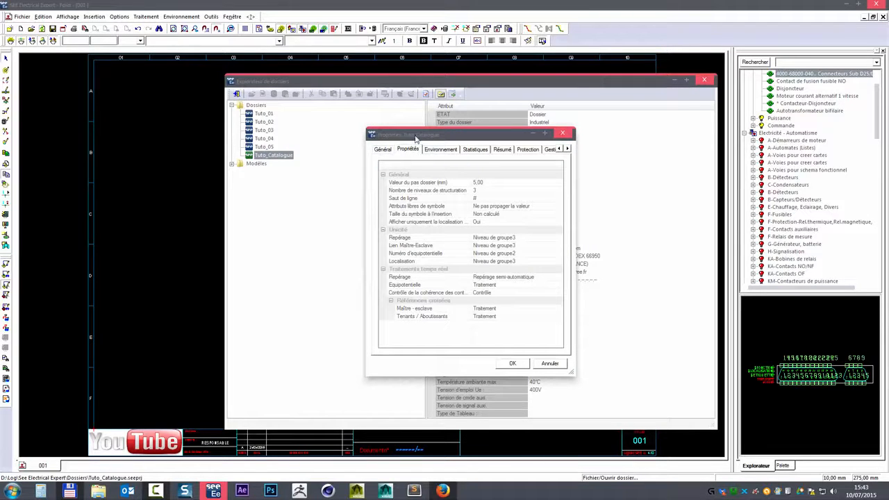
left_click_drag(414, 139, 306, 176)
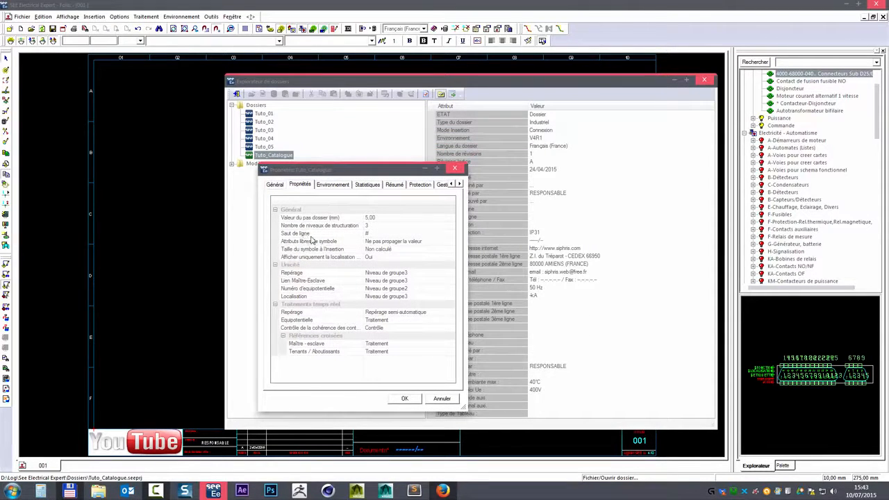
left_click(293, 234)
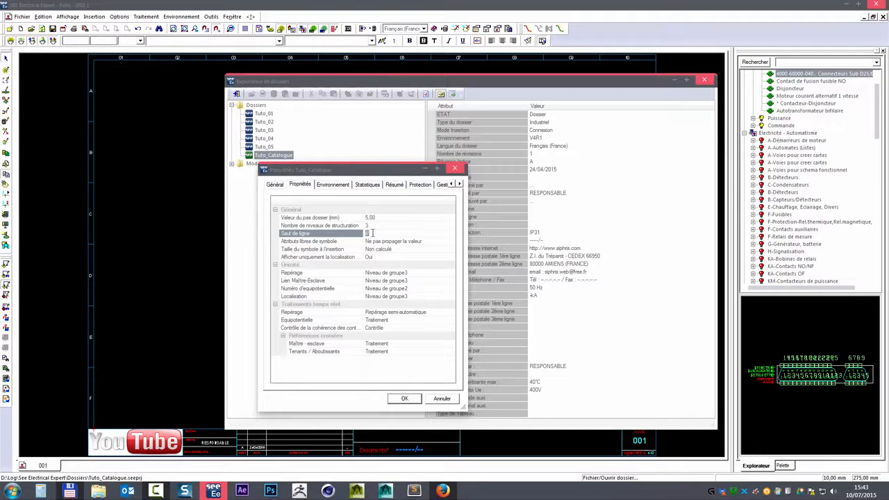
left_click(440, 398)
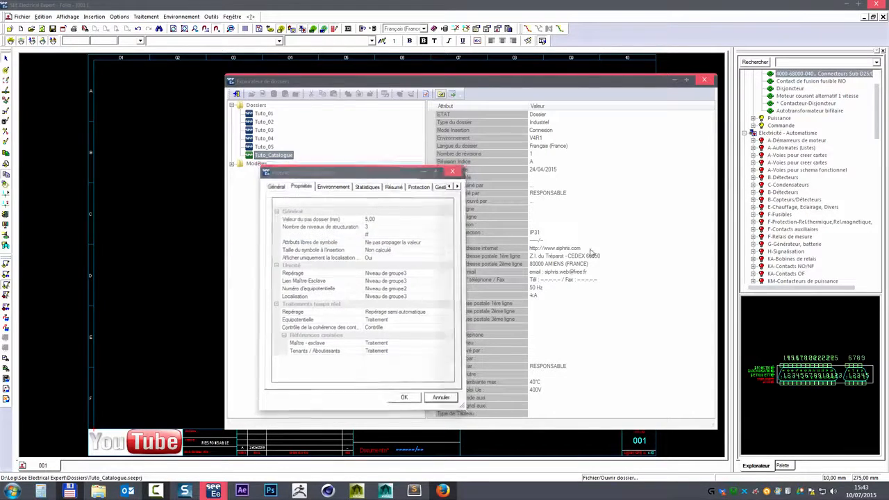
left_click(710, 81)
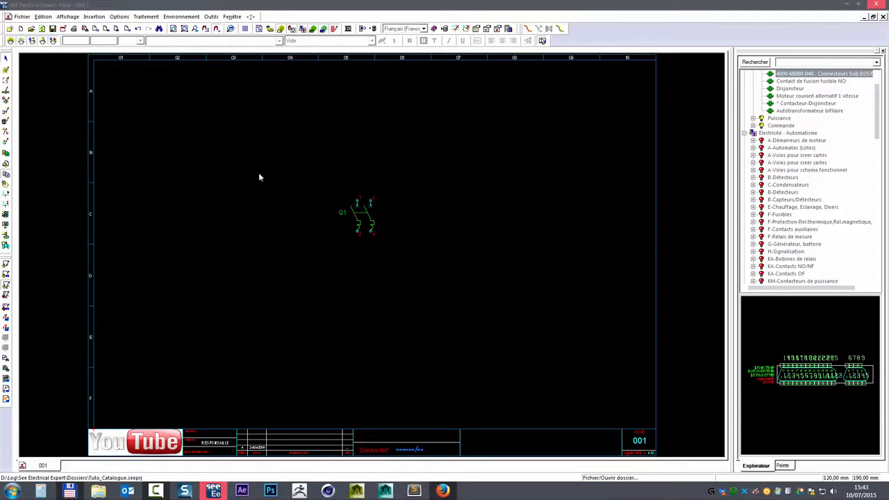
- Duplicate the Q1 circuit breaker just beside the original, with order number 1 so both symbols share the label Q1
left_click_drag(368, 219, 427, 219)
key("Return")
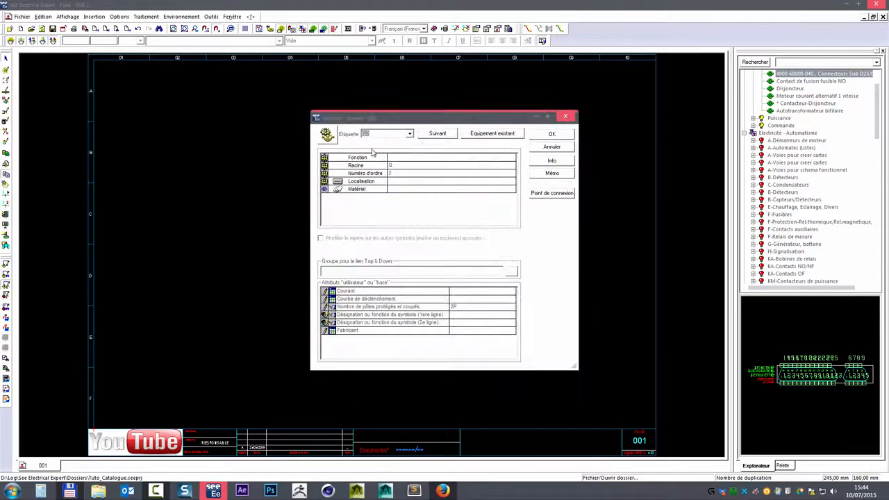
type("1")
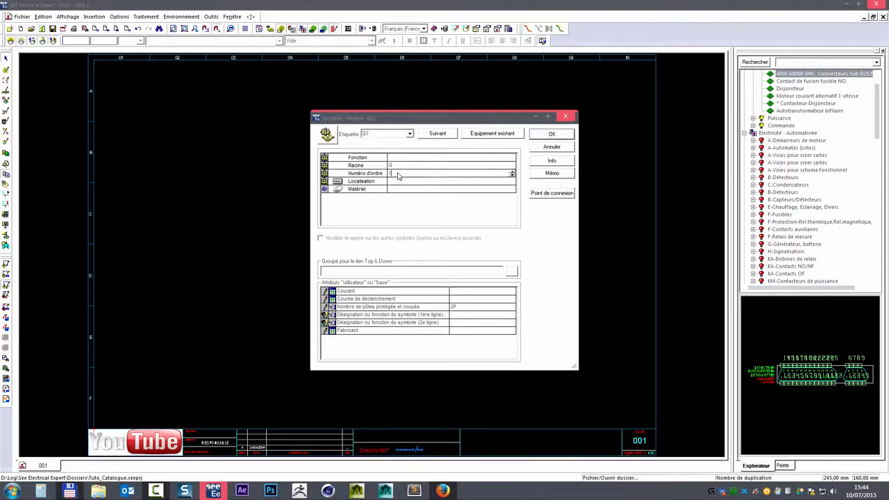
left_click(552, 134)
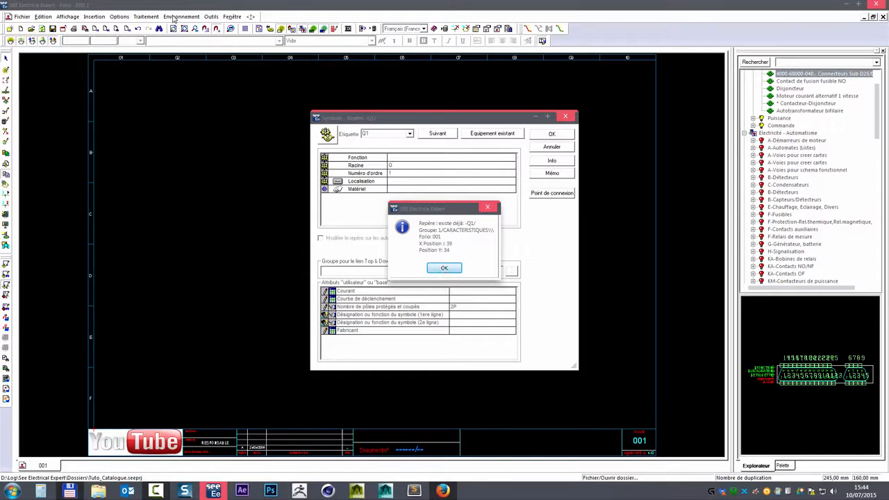
left_click(450, 270)
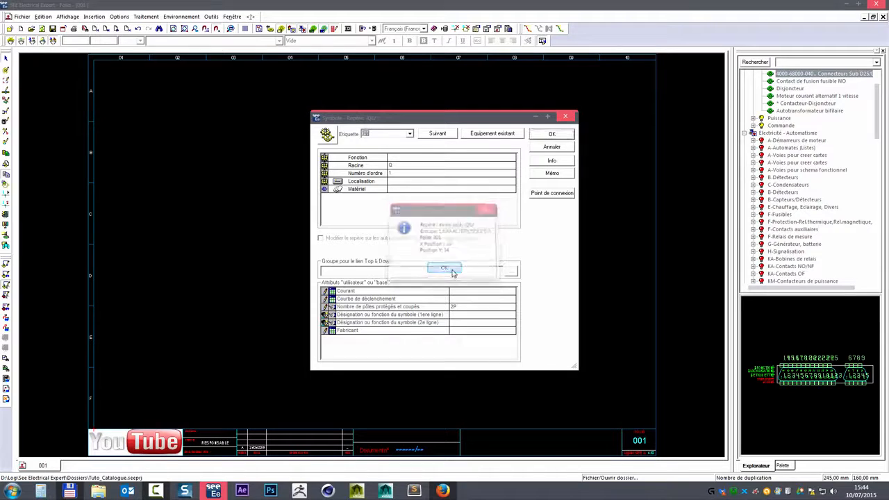
left_click_drag(421, 125, 536, 158)
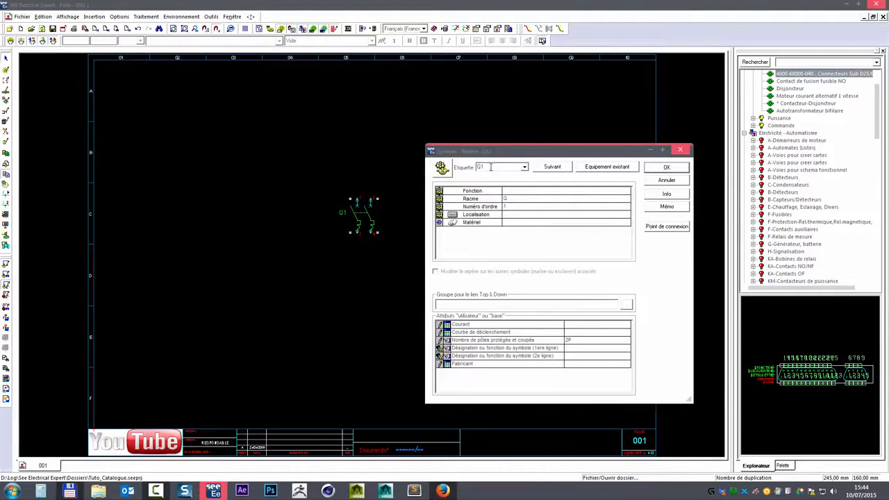
left_click(669, 169)
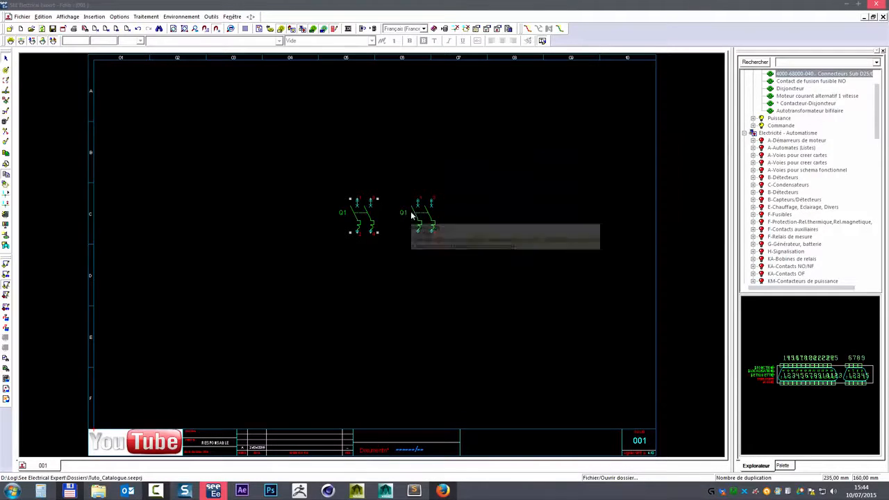
left_click(327, 220)
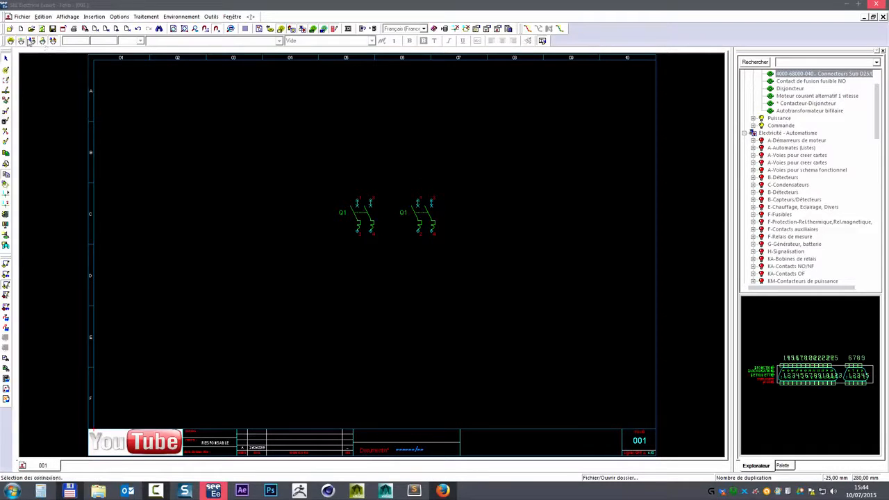
- Reopen the project explorer and hide the Modèles branch before displaying it again
left_click(10, 30)
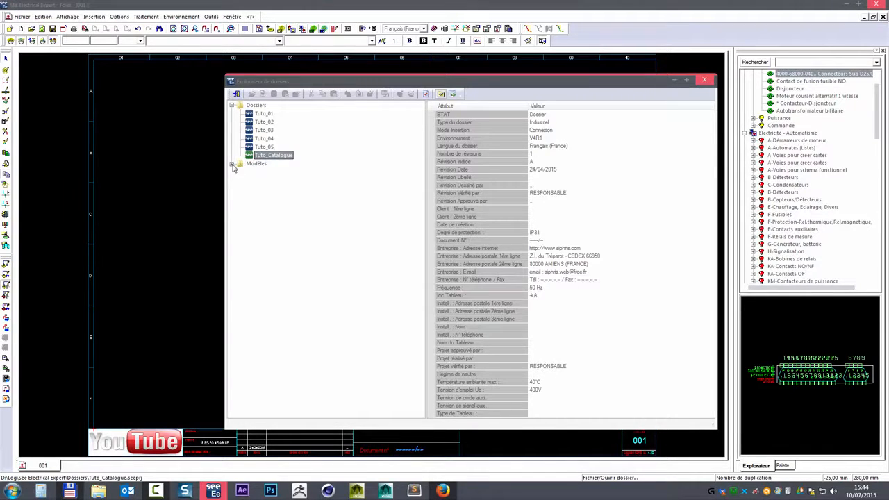
left_click(441, 94)
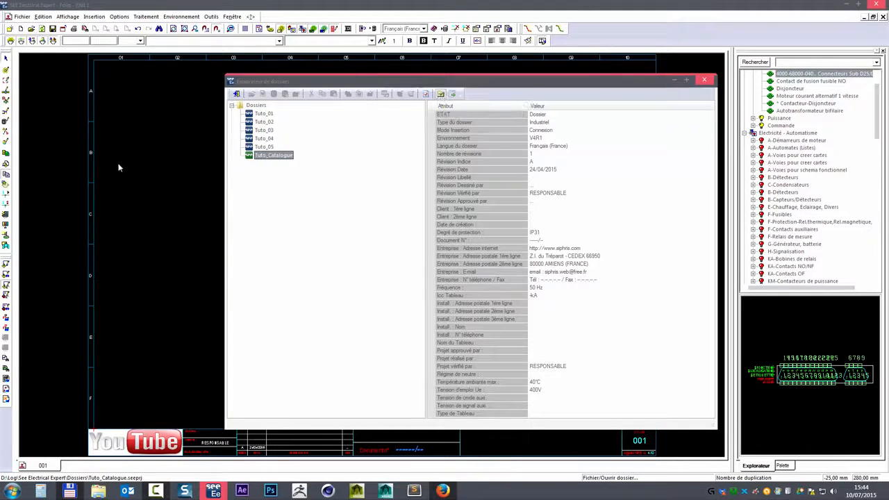
left_click(440, 95)
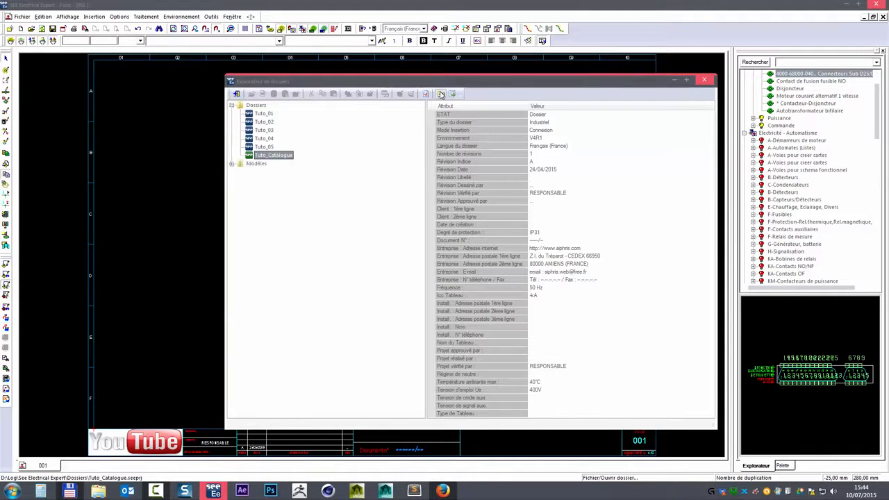
- Expand the Modèles branch, and locate the V4R1 environment folder under See Electrical Expert\Environnements\SEE_ENV in Total Commander
left_click(231, 164)
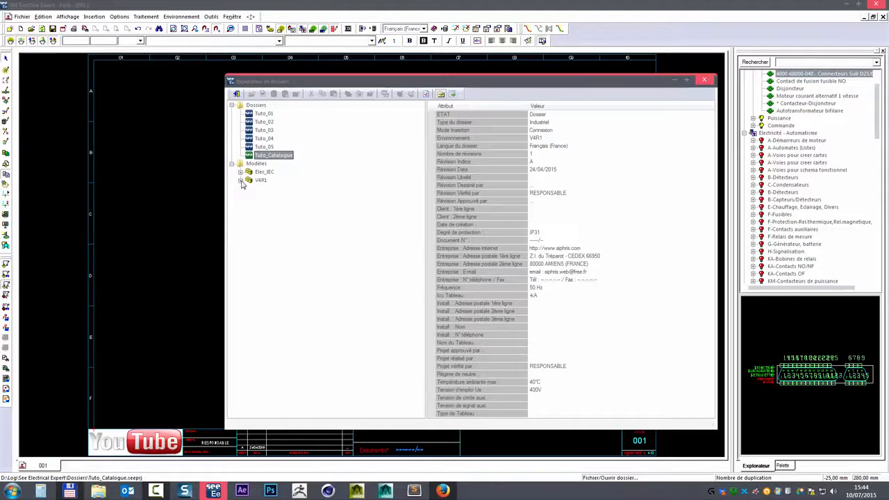
left_click(69, 491)
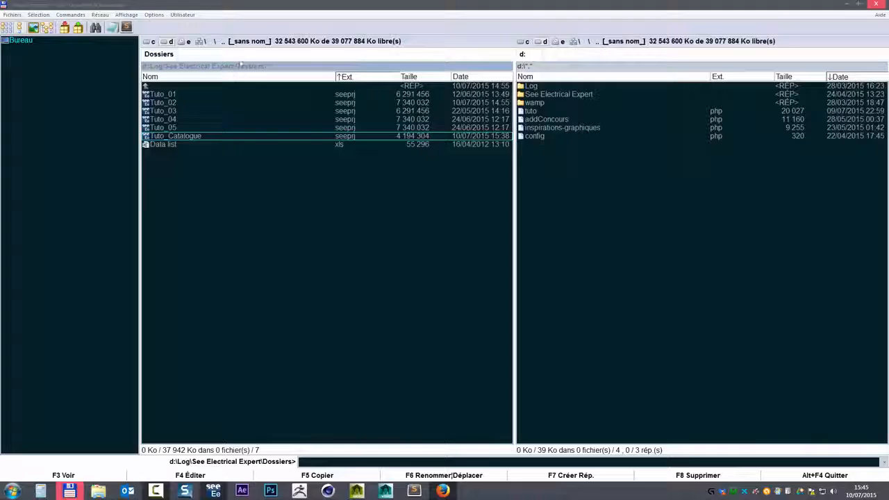
double_click(168, 87)
double_click(165, 86)
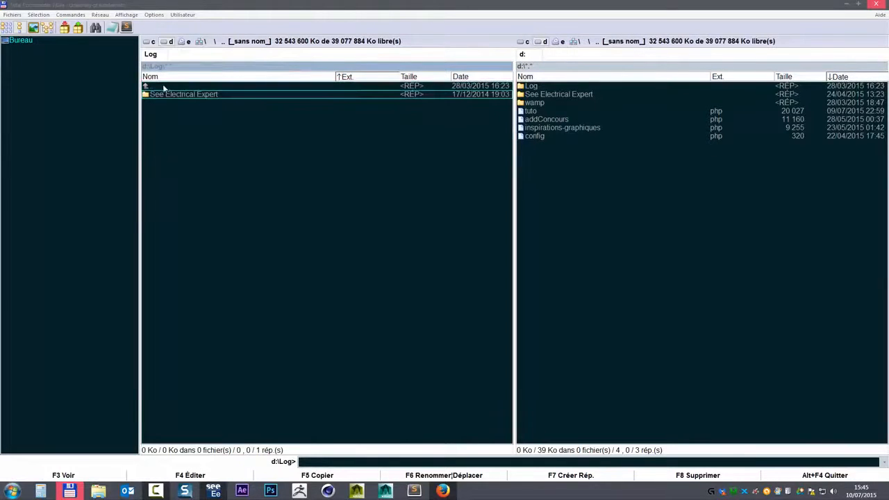
double_click(166, 94)
double_click(170, 94)
double_click(171, 93)
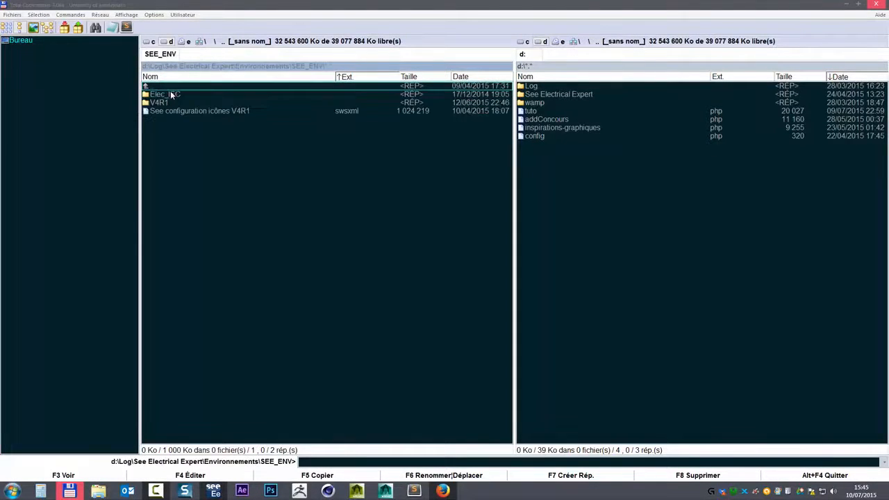
left_click(162, 102)
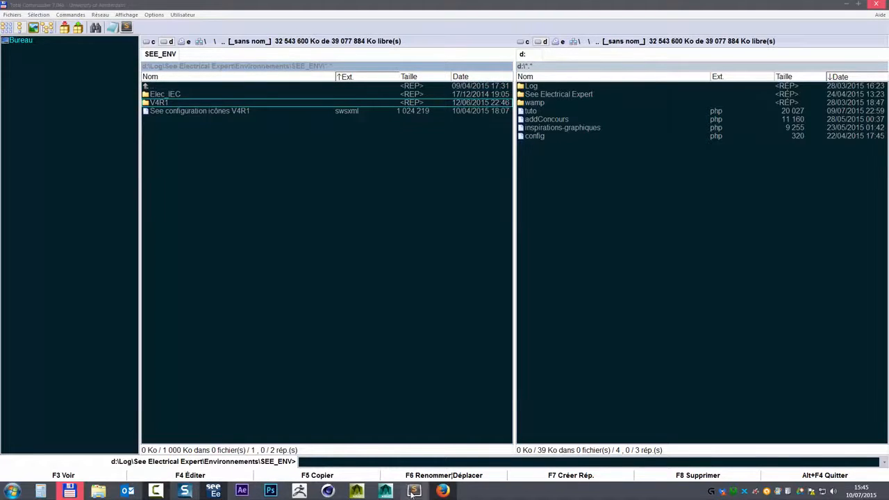
- Switch back to SEE Electrical Expert, expand the V4R1 and Elec_IEC models, and view the attributes of several models, including Reperage par folio
left_click(215, 491)
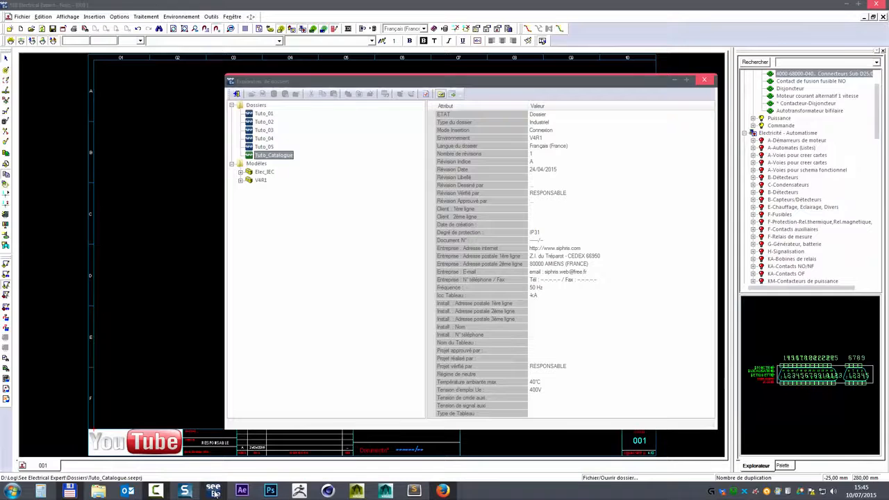
left_click(240, 180)
left_click(293, 192)
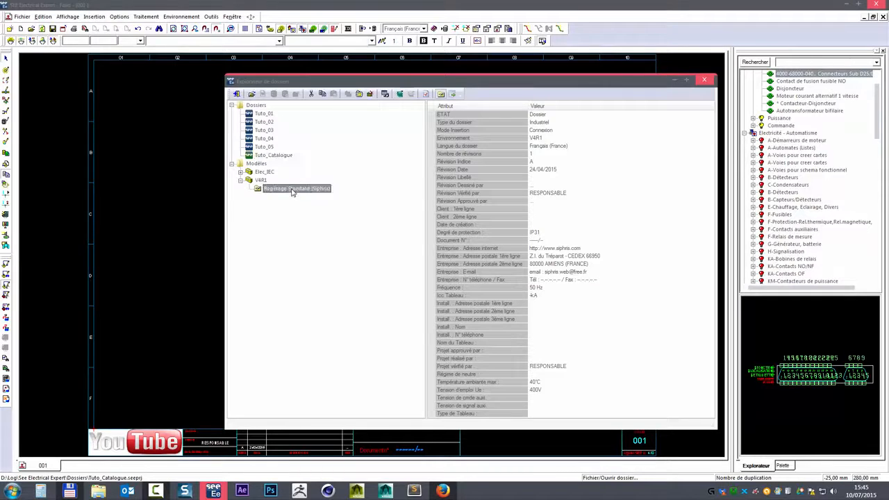
left_click(239, 172)
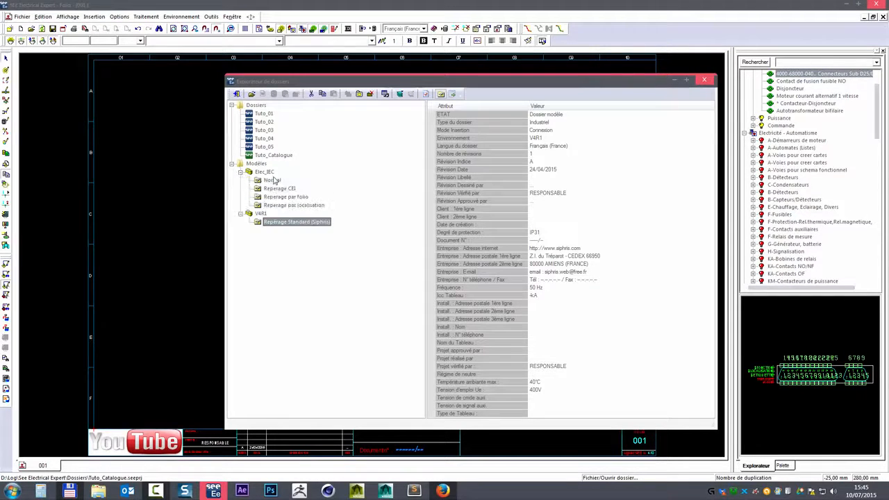
left_click(273, 180)
left_click(282, 197)
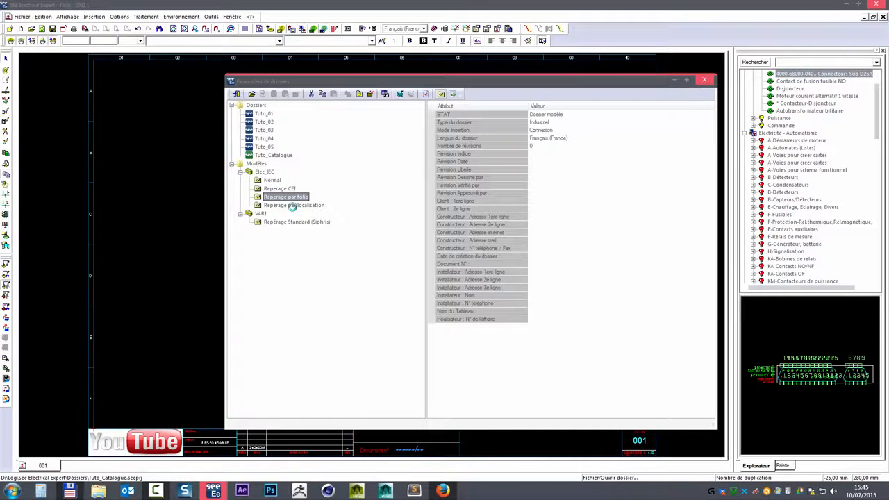
- Switch to Total Commander and find the Repérage Standard (Siphris) template file in the V4R1 environment's Templates folder
left_click(70, 491)
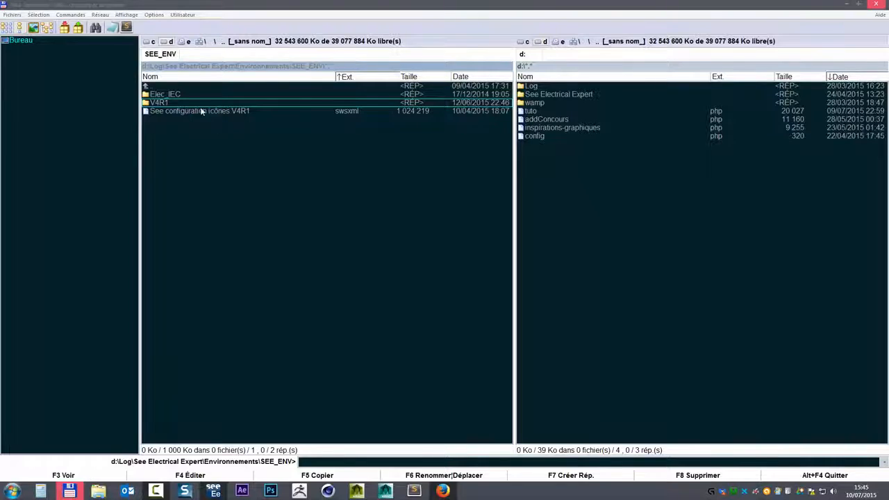
double_click(162, 104)
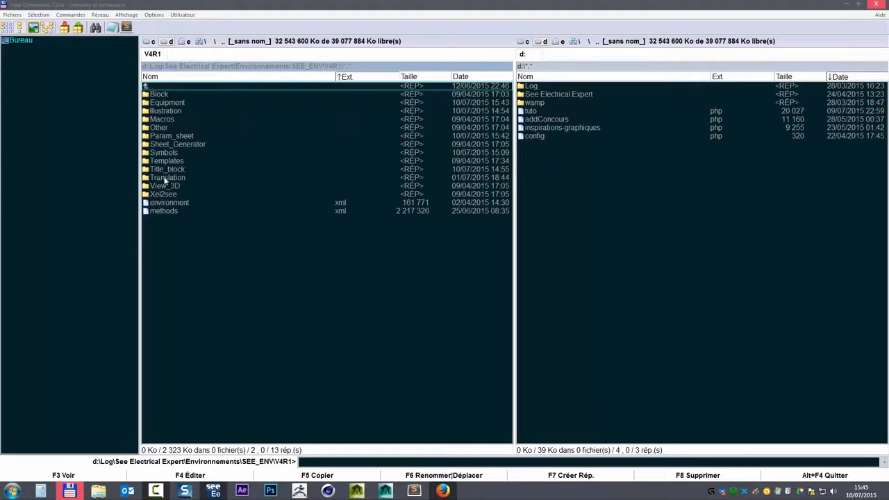
double_click(166, 160)
left_click(160, 103)
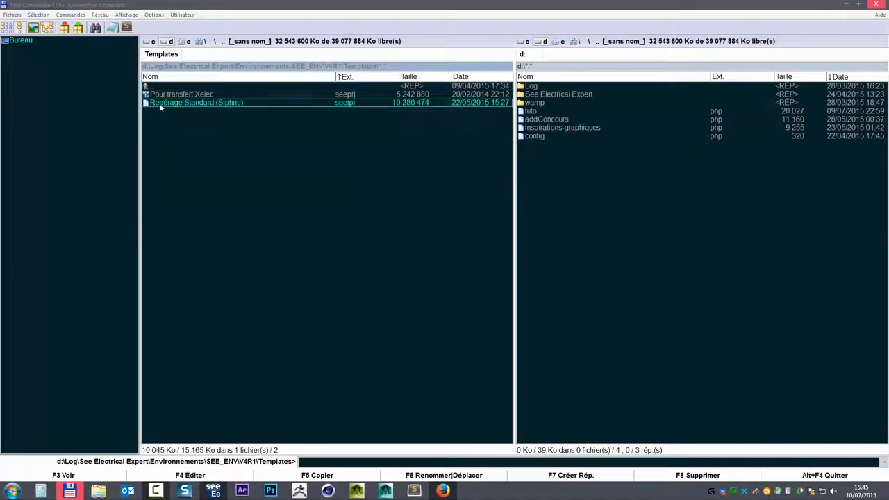
- Go to the Elec_IEC environment's Templates folder and point out its template files, from Normal to Reperage par localisation
double_click(169, 85)
double_click(170, 85)
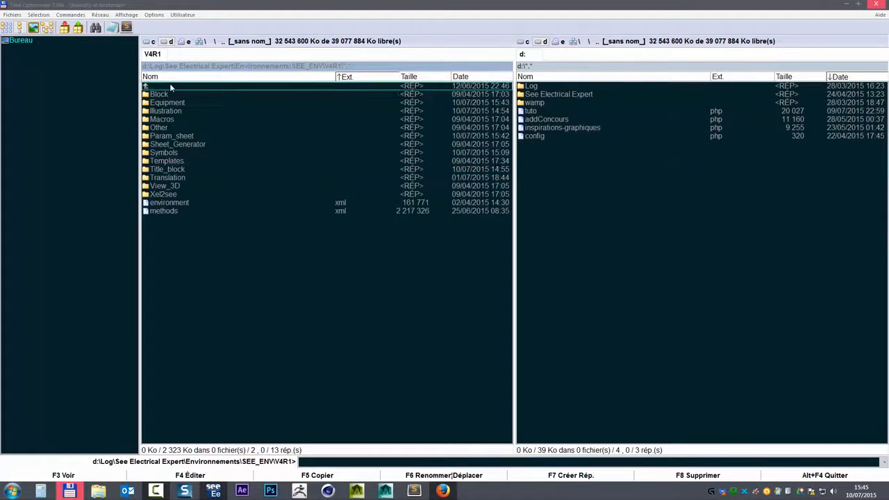
double_click(167, 94)
double_click(171, 161)
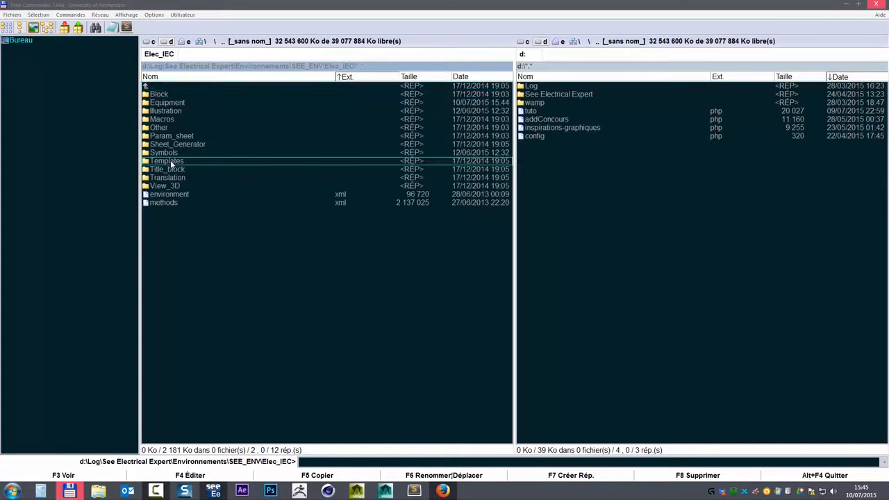
left_click(167, 94)
left_click(171, 120, "shift")
mouse_move(171, 95)
right_mouse_down()
mouse_move(160, 122)
mouse_move(161, 97)
right_mouse_up()
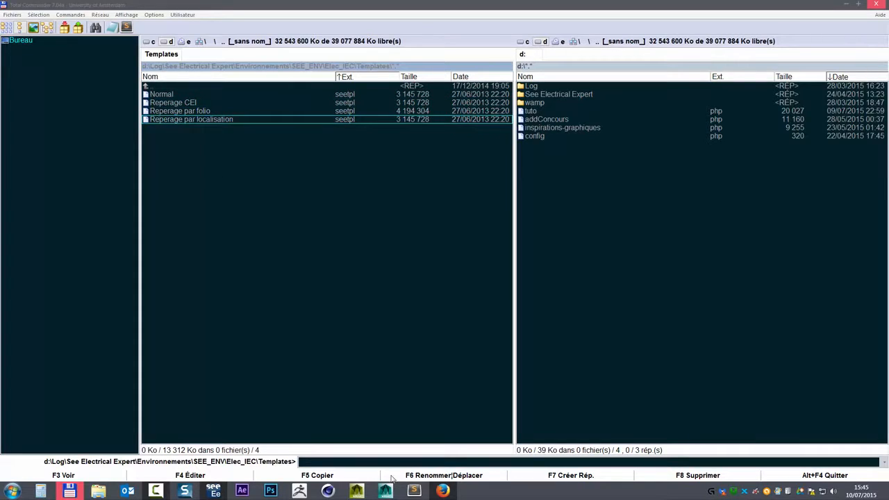
- Show the creation options of Dossiers in SEE Electrical Expert, and reopen the V4R1 Templates folder in Total Commander
left_click(215, 491)
right_click(254, 105)
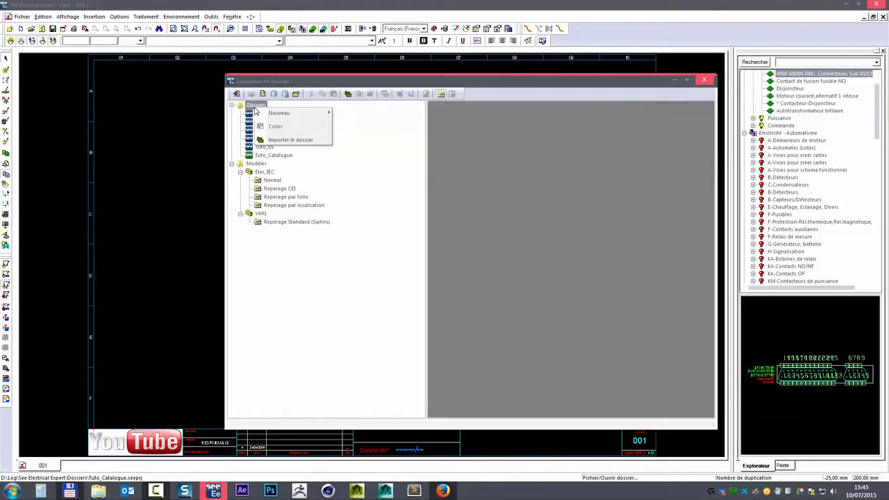
mouse_move(284, 113)
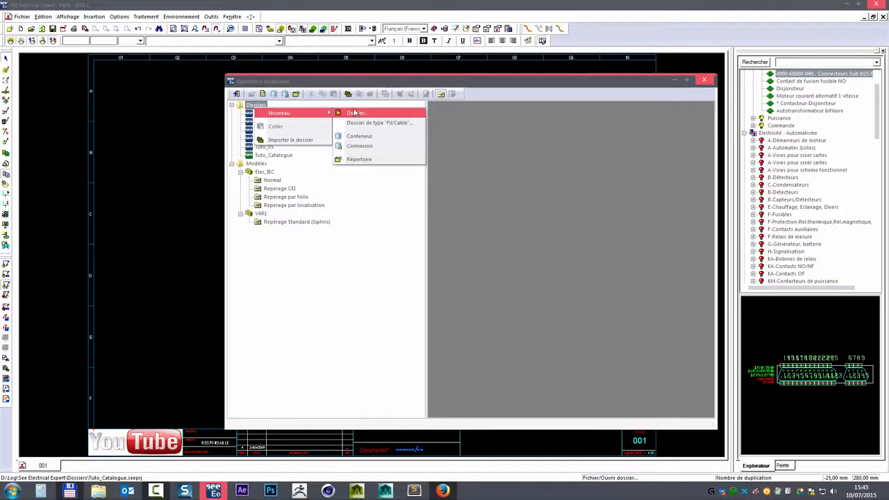
left_click(69, 490)
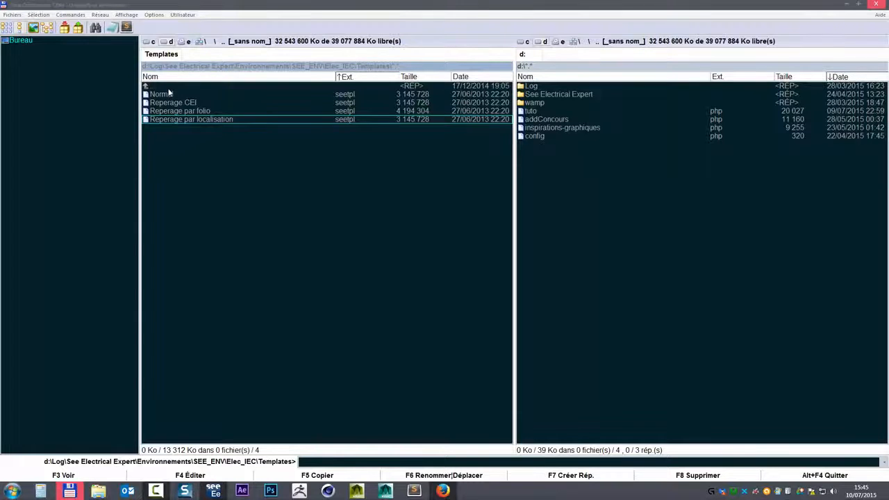
double_click(164, 86)
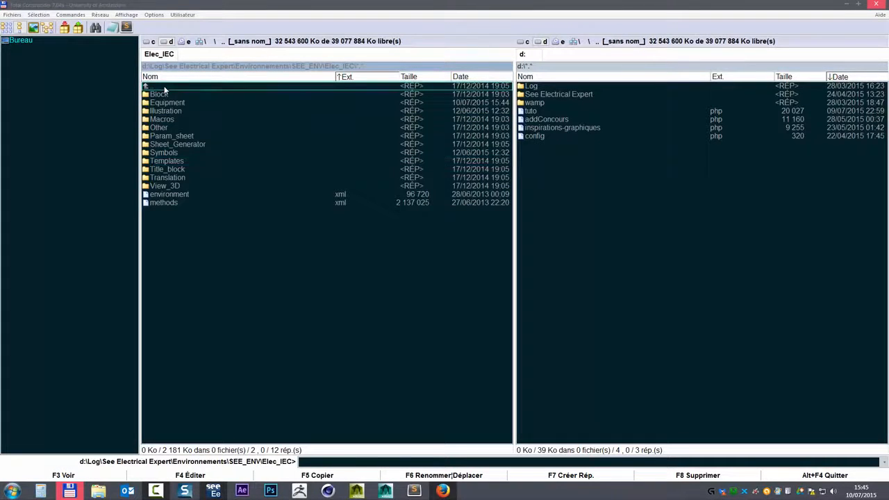
double_click(168, 87)
double_click(165, 103)
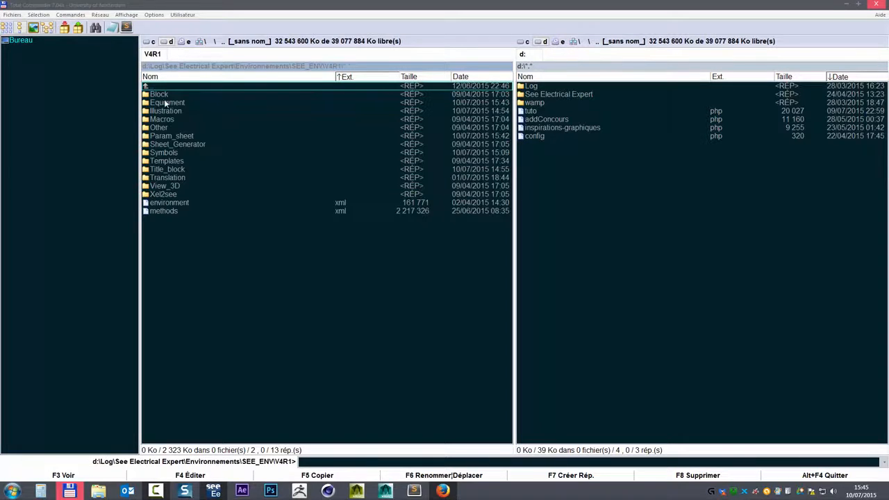
double_click(168, 161)
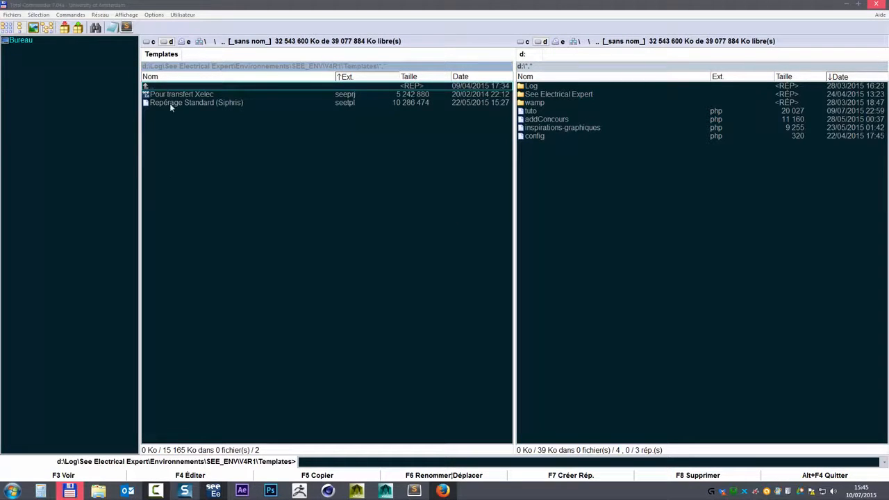
- Return to the project explorer in SEE Electrical Expert, dismissing the browser window
left_click(444, 491)
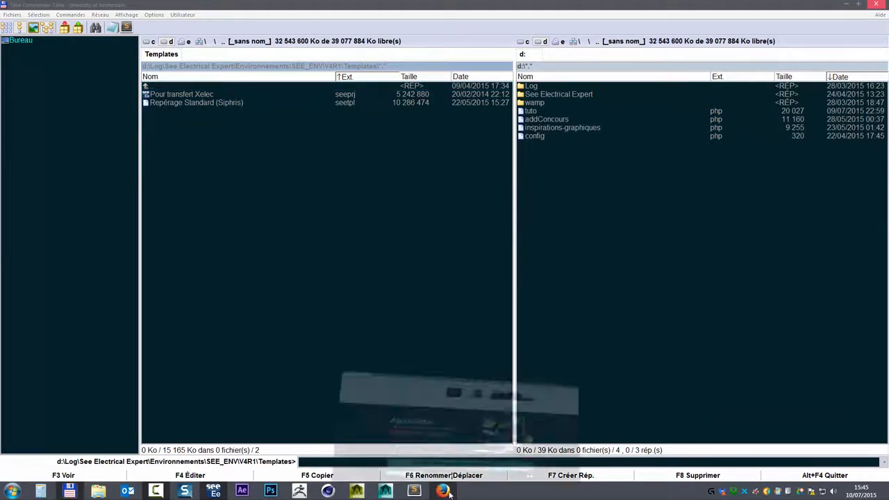
left_click(215, 492)
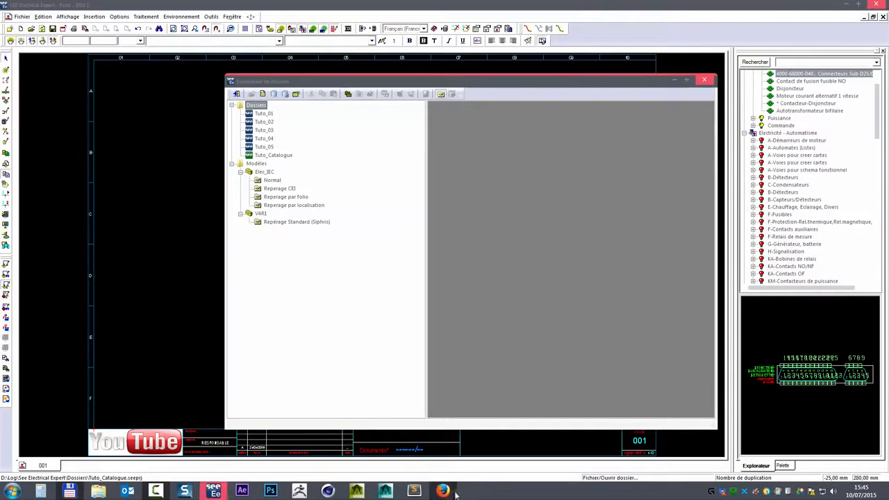
left_click(443, 491)
left_click(873, 7)
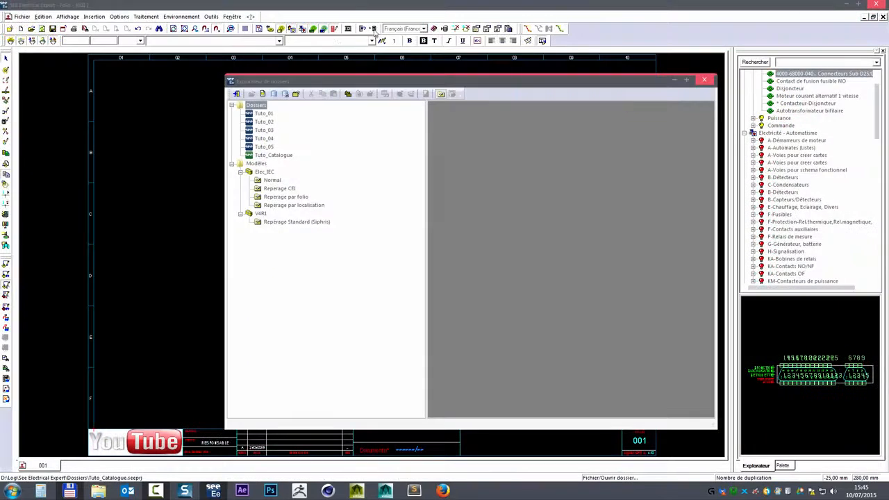
- Start a new project under Dossiers, review the models offered for V4R1 and Elec_IEC, and cancel the creation
right_click(256, 104)
mouse_move(298, 113)
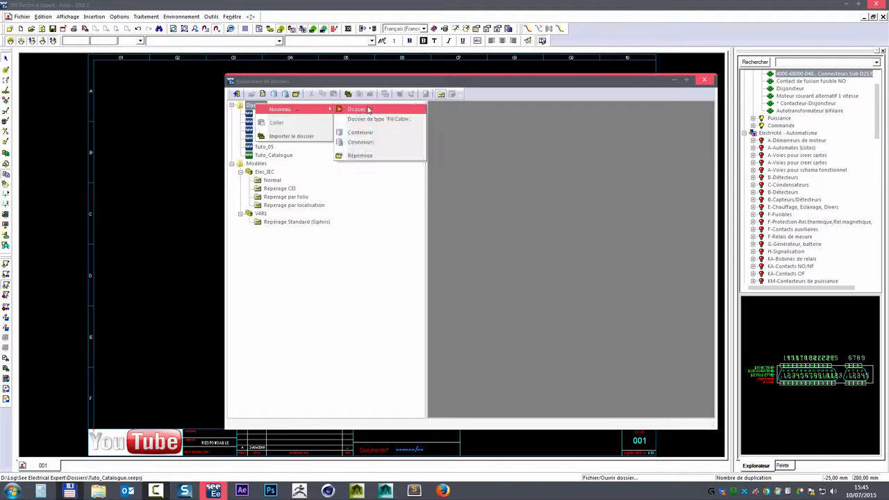
left_click(365, 111)
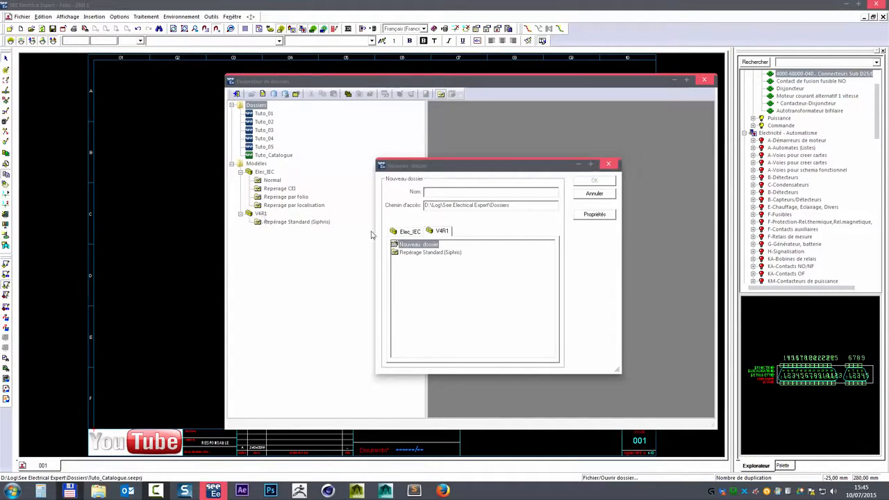
left_click(405, 254)
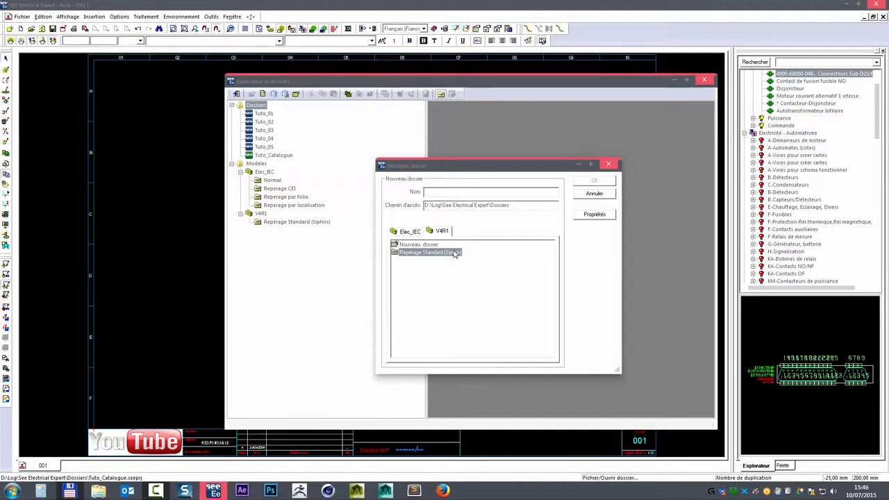
left_click(406, 232)
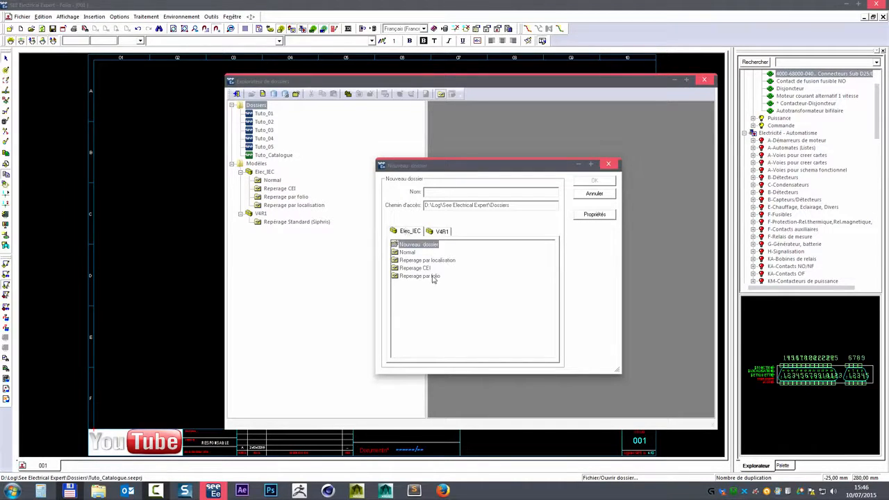
left_click(408, 255)
left_click(405, 269)
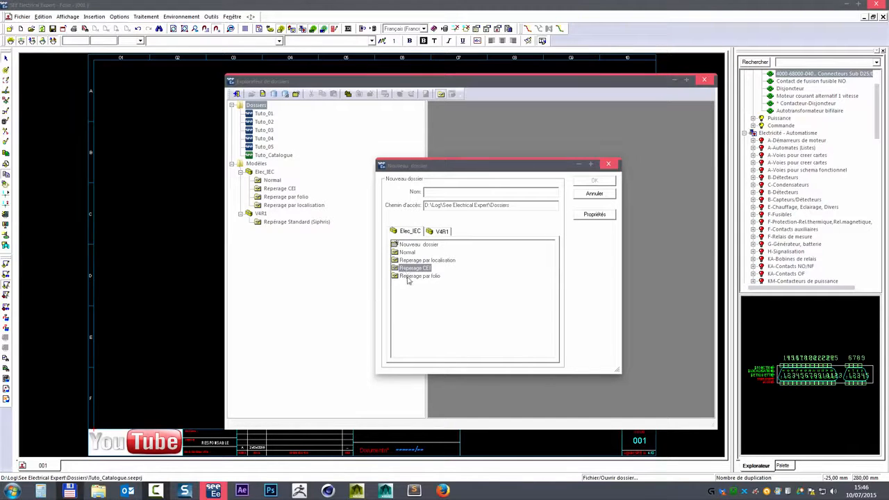
left_click(70, 490)
left_click(591, 194)
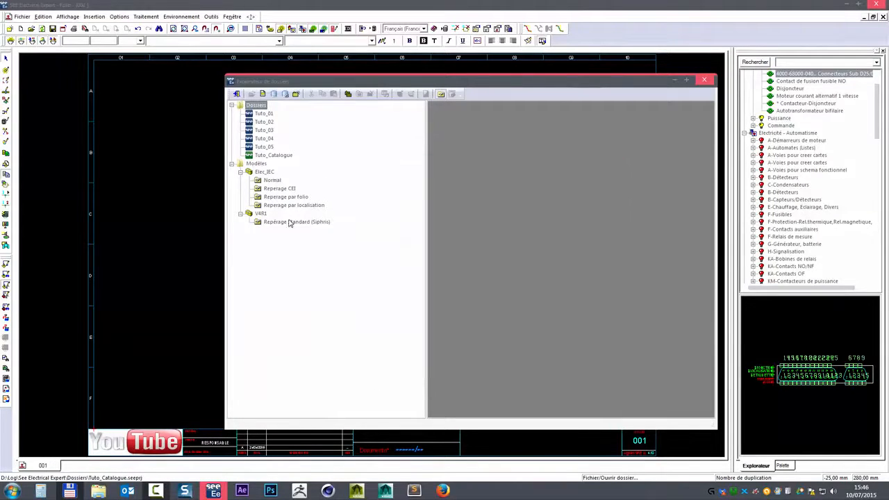
- Start a new project model in the V4R1 environment under Modèles and name it thrthrth
left_click(240, 214)
left_click(241, 173)
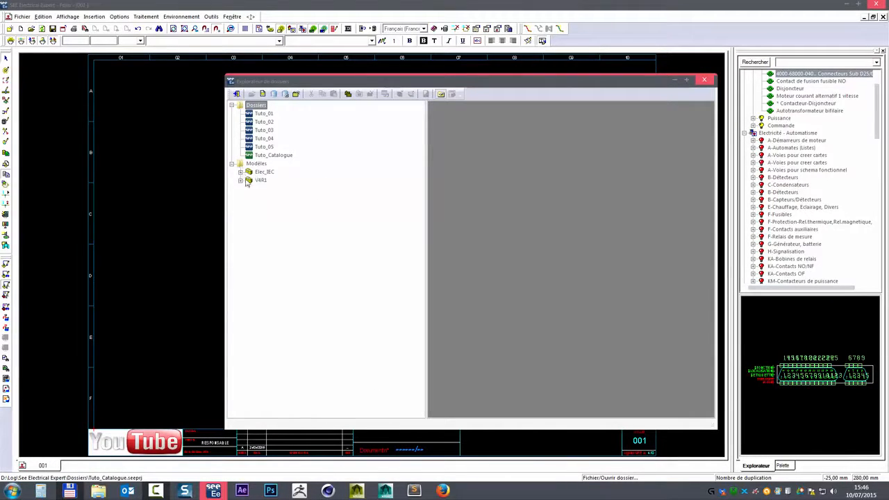
left_click(241, 180)
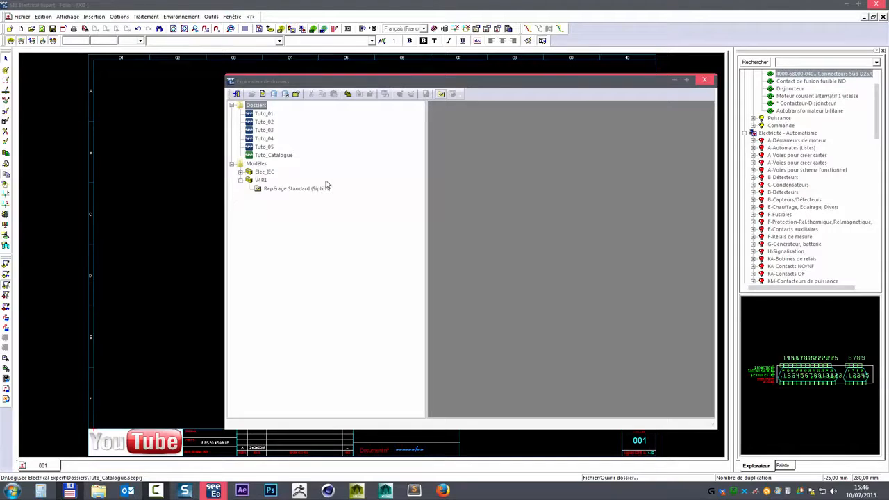
right_click(259, 180)
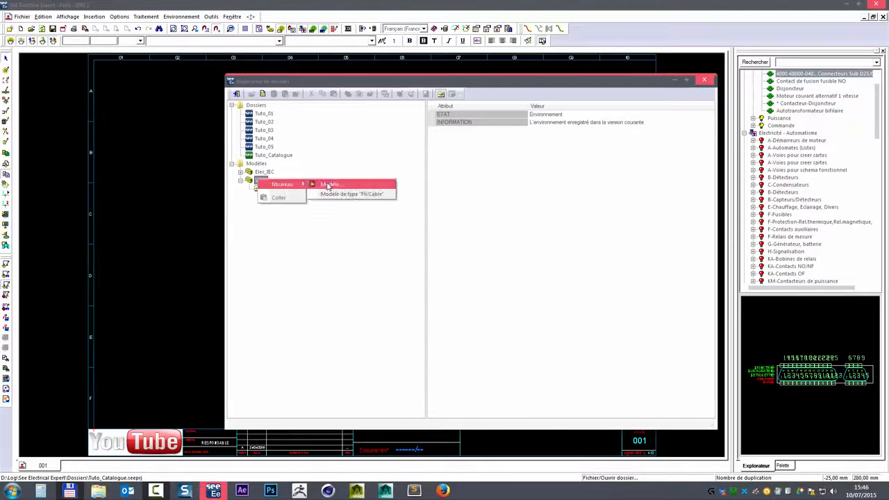
left_click(348, 211)
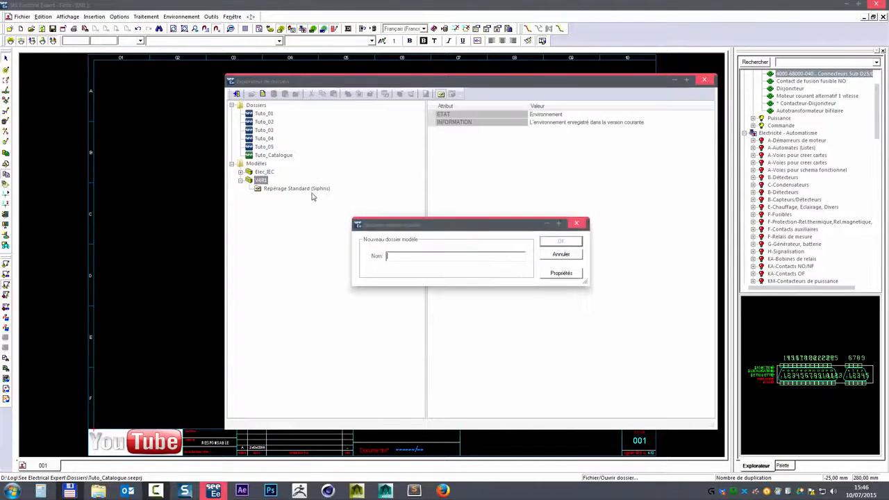
type("thrthrth")
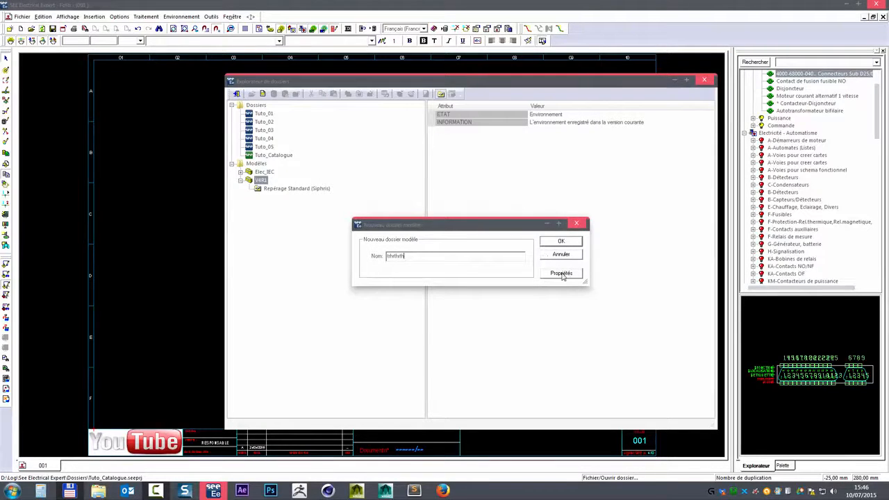
- Show the Saut de ligne setting in the new model's properties, and cancel the model's creation
left_click(562, 274)
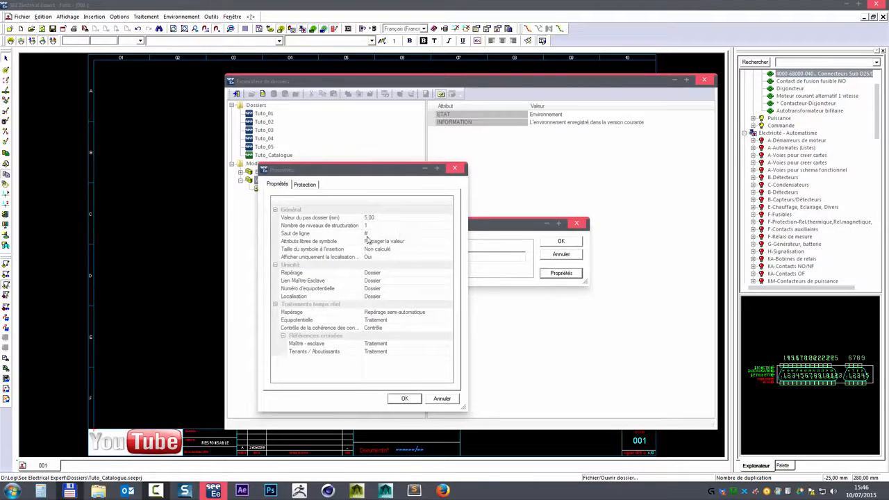
left_click(366, 234)
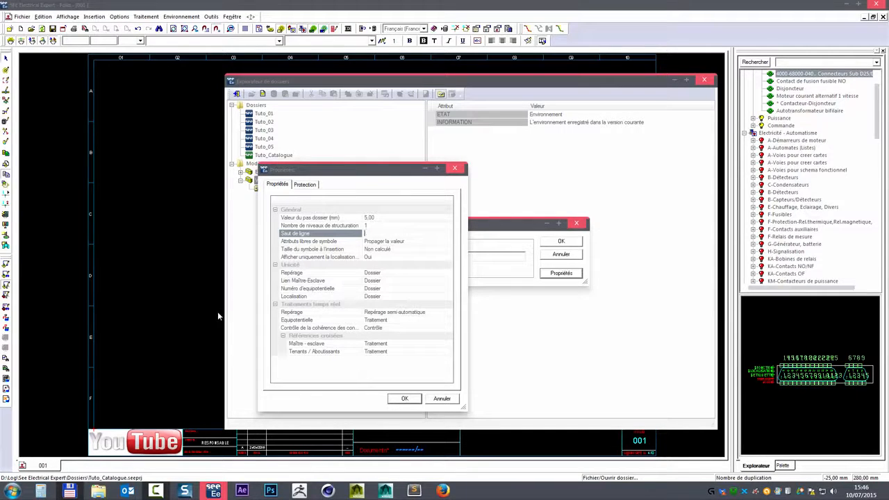
left_click(442, 398)
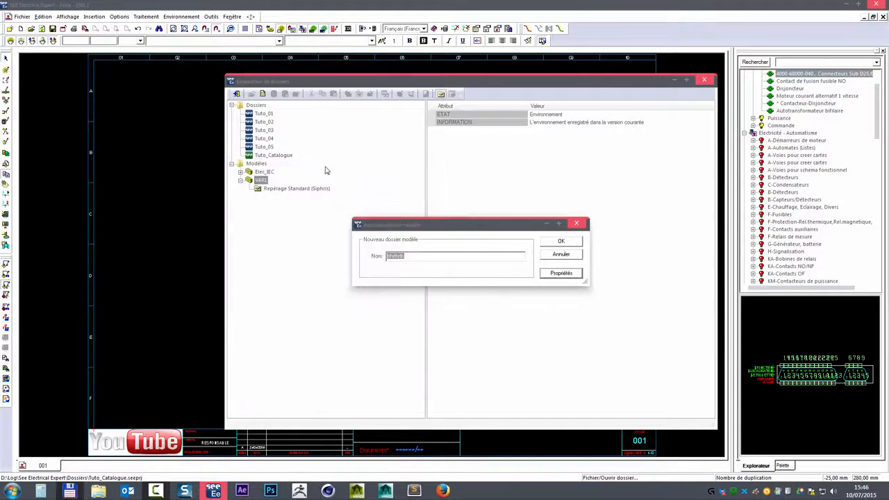
left_click(562, 255)
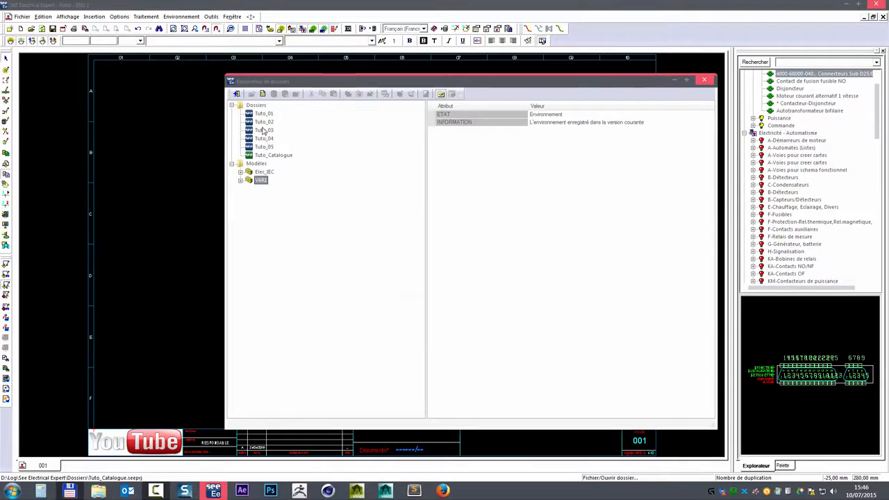
- Show the project settings, including Saut de ligne, in the properties of V4R1's Repérage Standard (Siphris) model
left_click(241, 181)
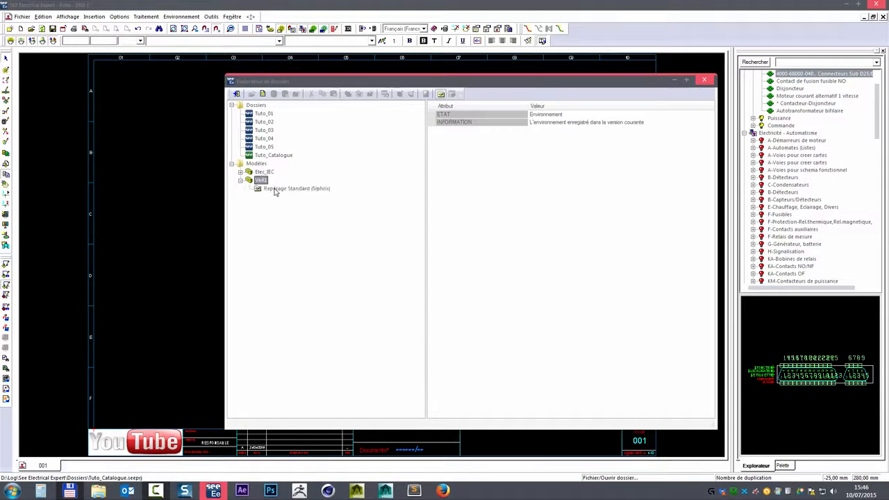
right_click(268, 189)
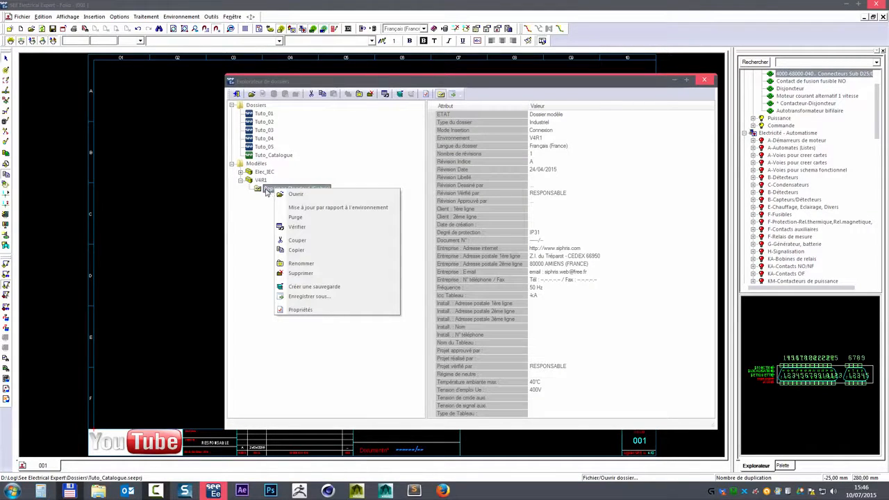
left_click(299, 309)
left_click(305, 186)
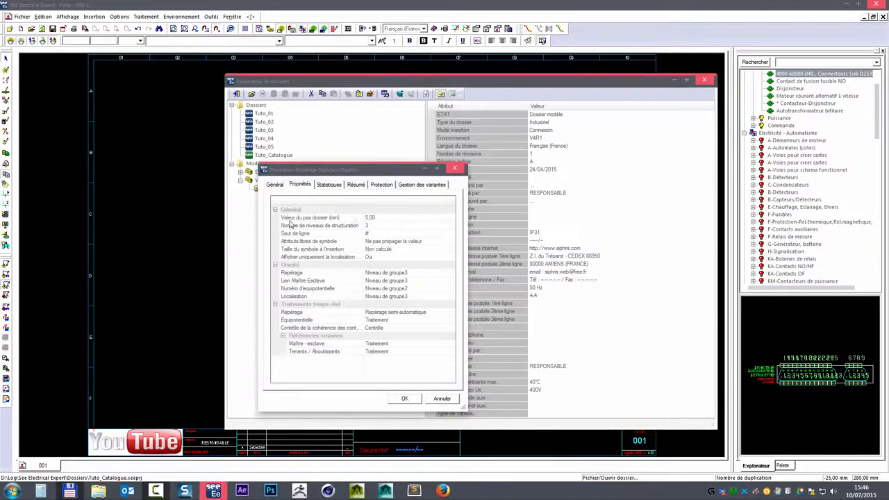
- Cancel the project model's properties, close the project explorer and open the equipment catalogue
left_click(442, 398)
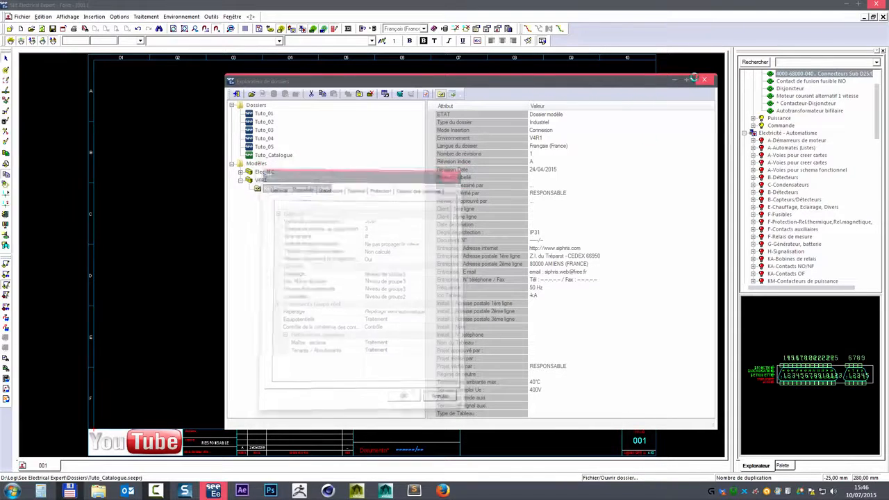
left_click(704, 80)
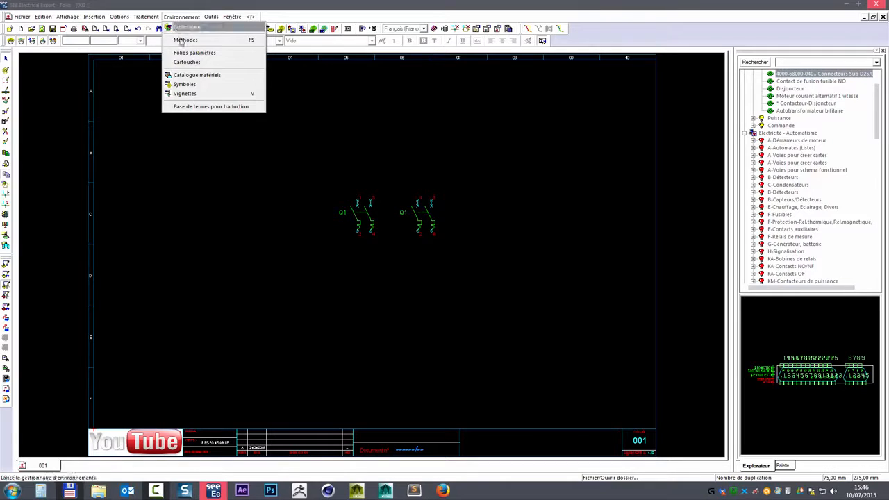
left_click(196, 74)
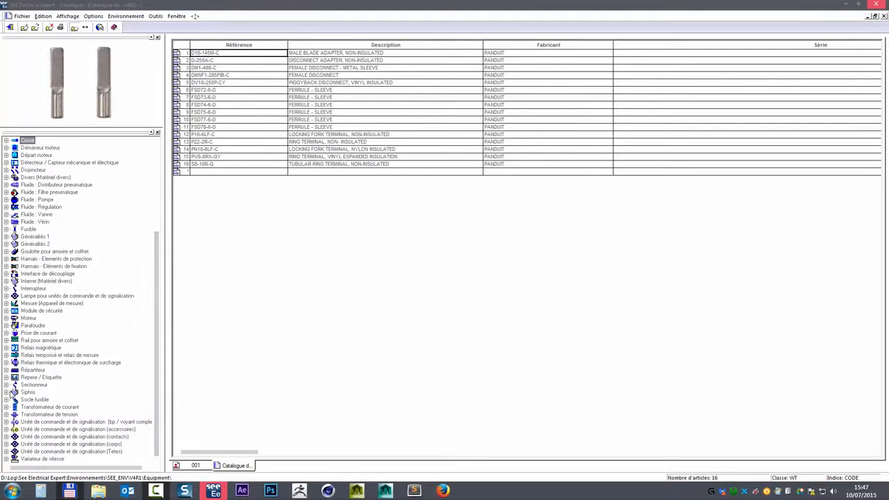
- Delete the existing CODE index from the Siphris class
left_click(7, 392)
left_click(15, 414)
left_click(44, 422)
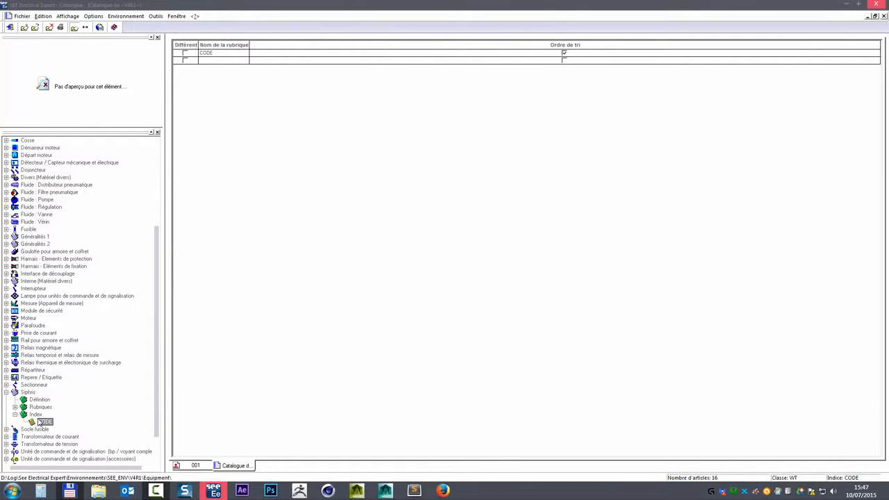
right_click(40, 427)
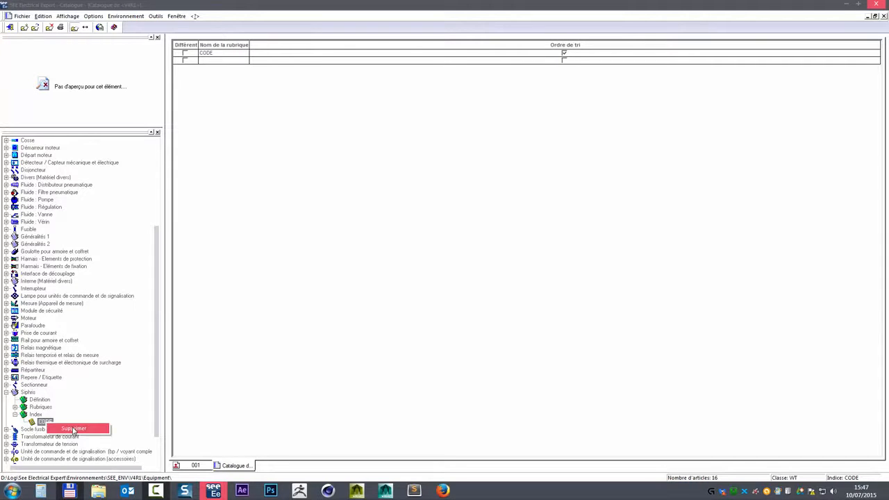
left_click(76, 430)
left_click(424, 258)
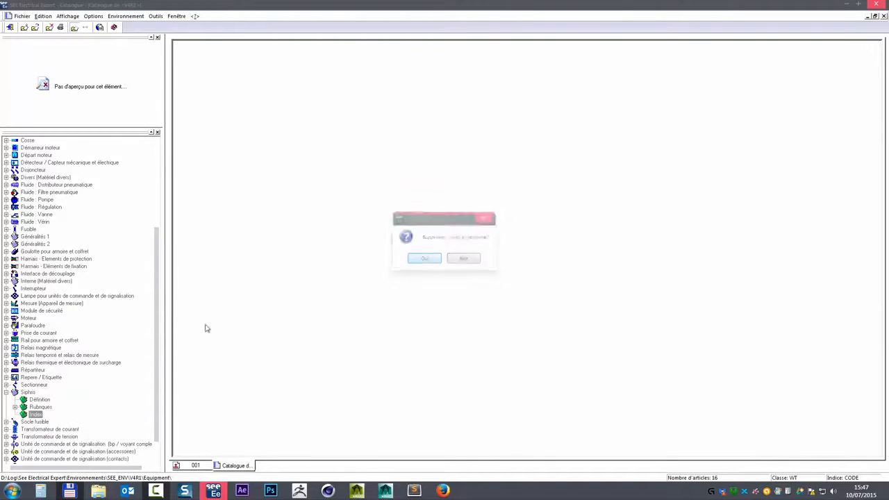
- Create a CODE index for the Siphris class using the CODE field, with "Autoriser clefs identiques" turned off
right_click(35, 414)
left_click(79, 420)
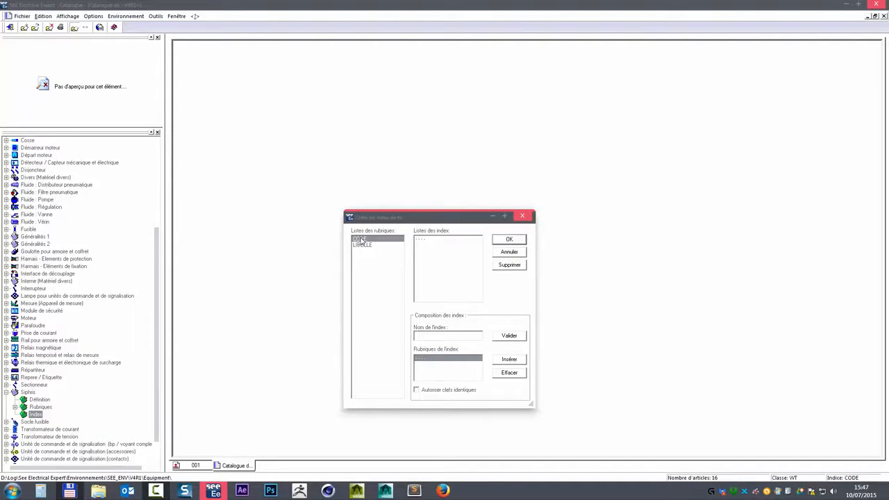
left_click(424, 241)
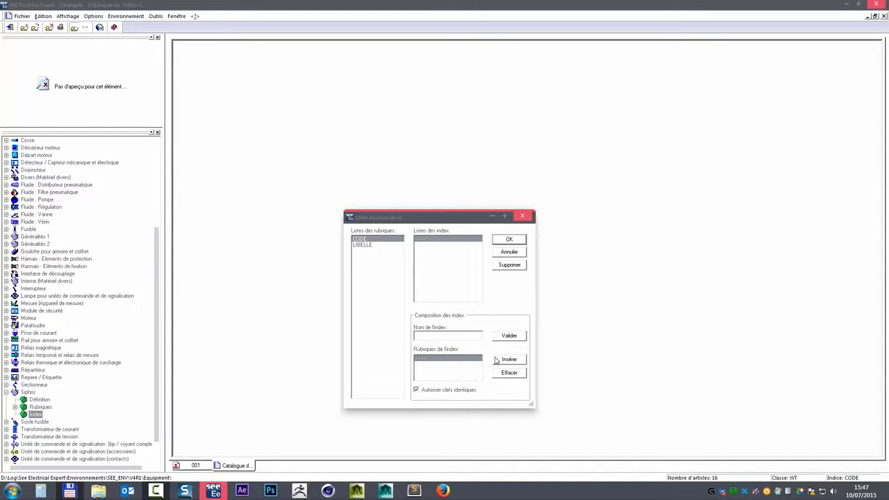
left_click(497, 360)
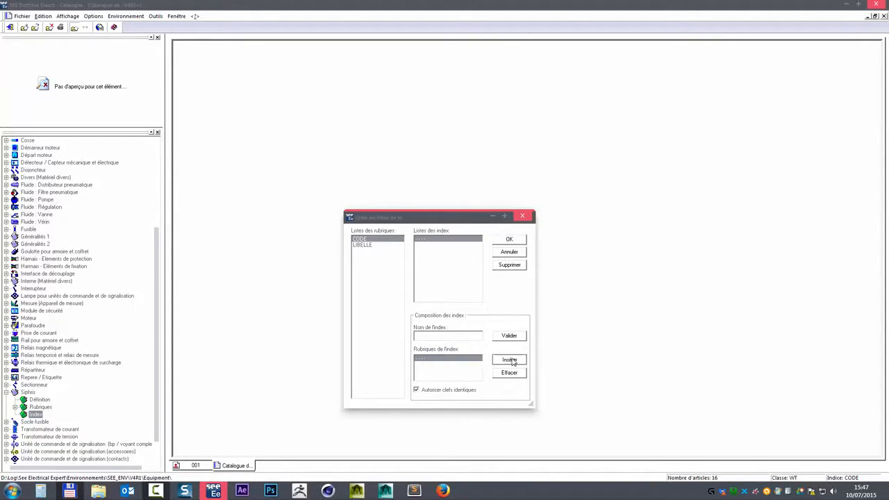
left_click(419, 392)
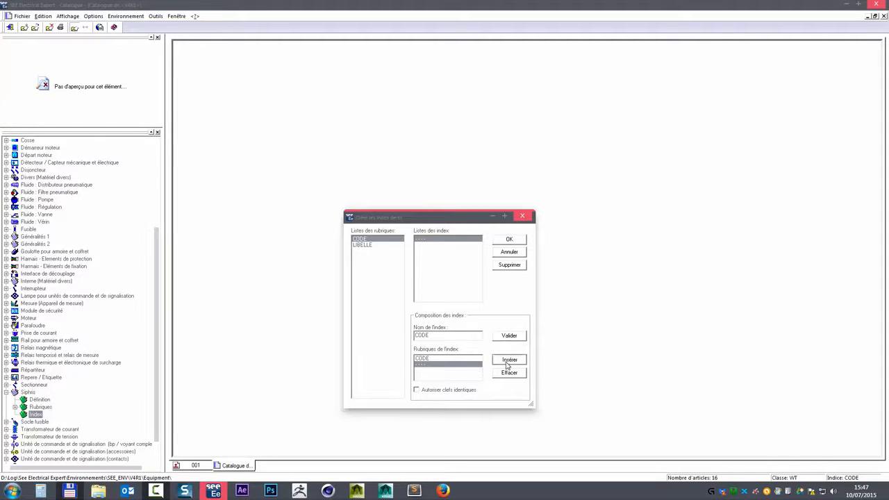
left_click(510, 336)
left_click(509, 240)
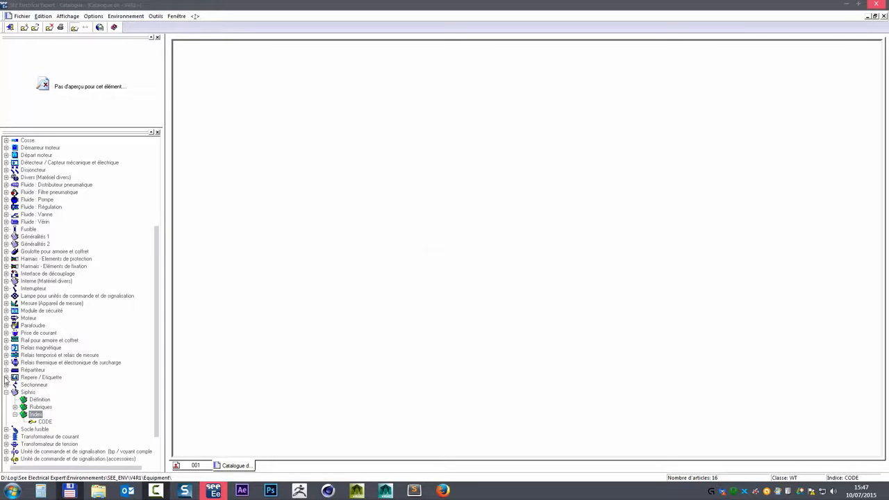
- Examine the Siphris class's CODE index, checking its Différent and Ordre de tri settings, and locate the Repère / Etiquette class's index
left_click(6, 377)
left_click(15, 399)
scroll(34, 410, "down", 3)
left_click(43, 393)
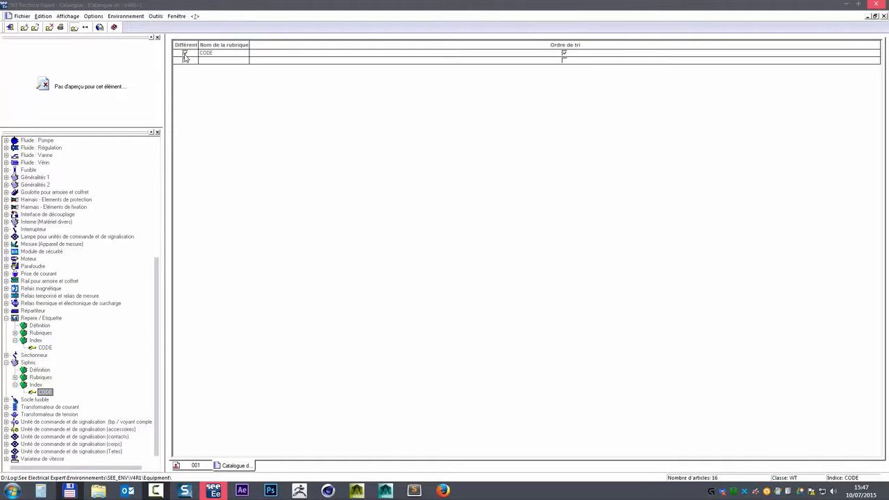
left_click(185, 58)
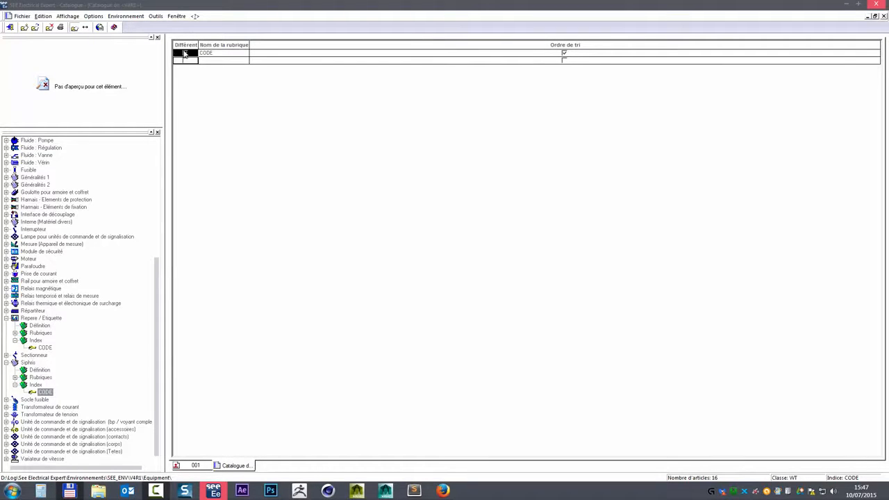
left_click(564, 55)
left_click(564, 55)
left_click(14, 385)
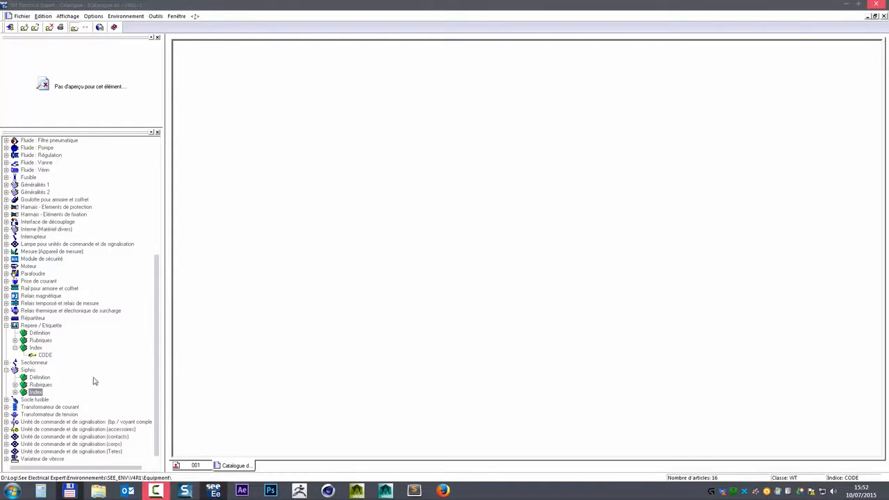
- Copy the Fabricant field from the Interrupteur class's Rubriques
left_click(15, 384)
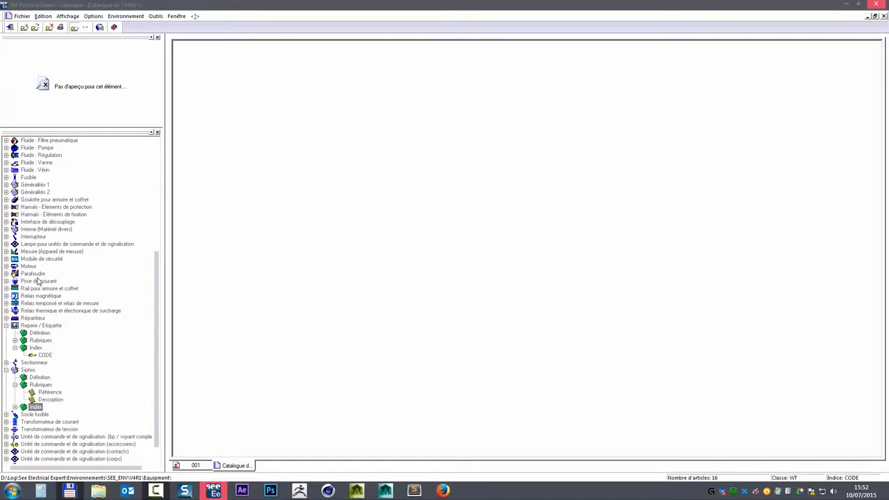
left_click(7, 236)
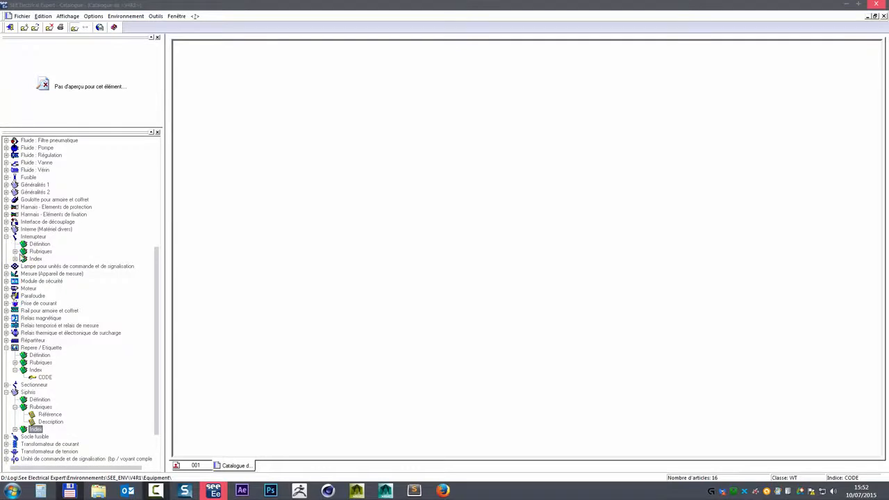
left_click(15, 251)
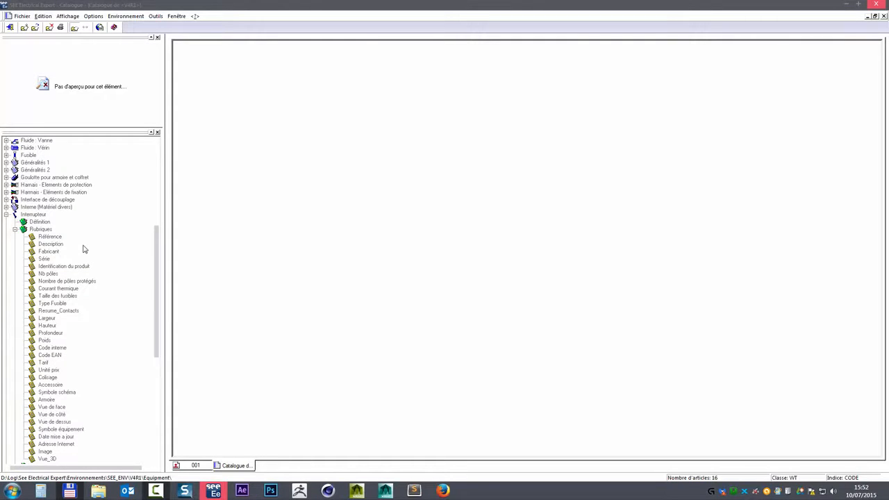
left_click(49, 250)
right_click(54, 253)
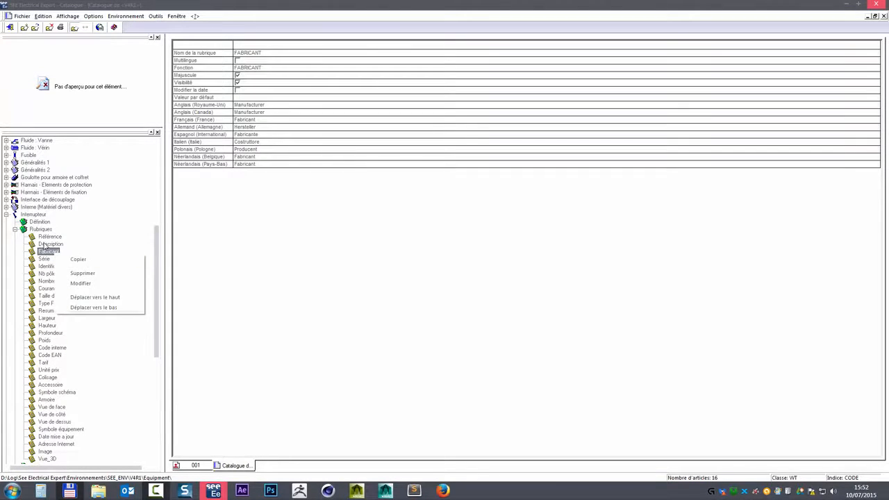
left_click(44, 253)
scroll(66, 313, "down", 8)
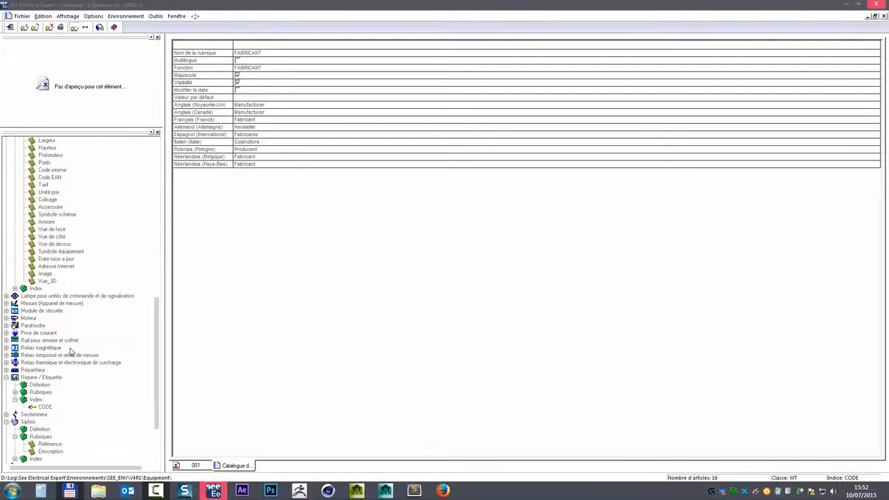
scroll(69, 350, "up", 8)
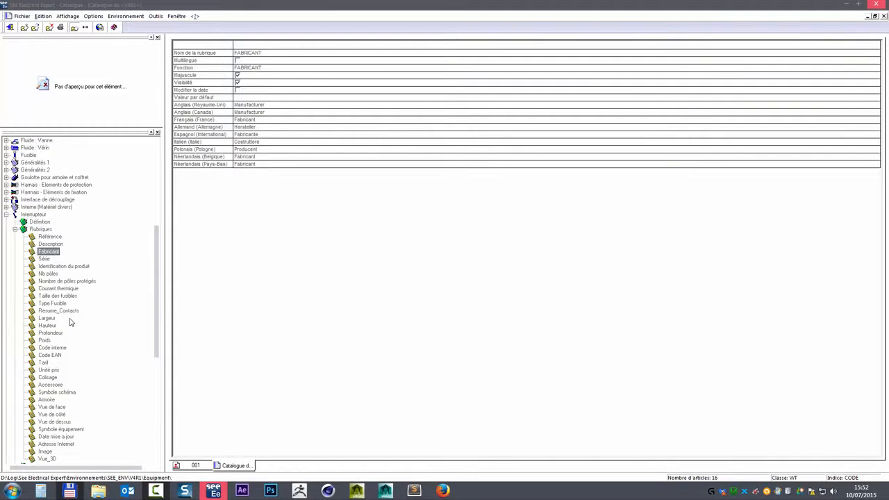
right_click(46, 253)
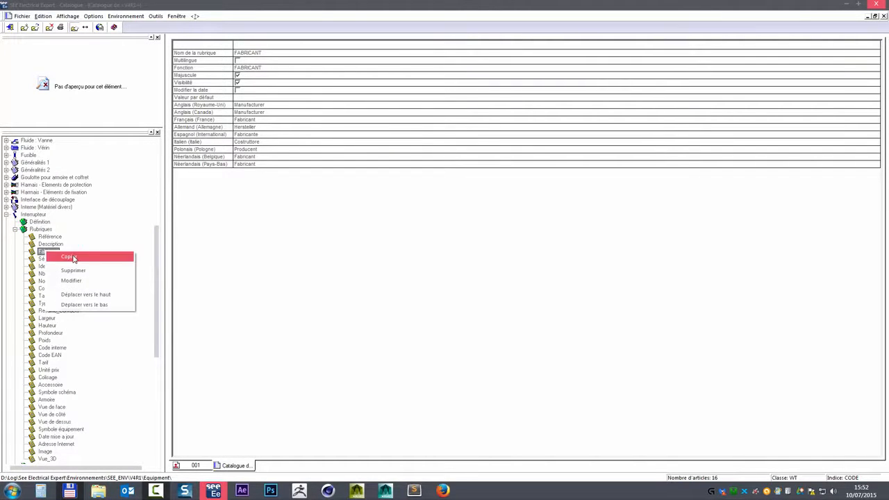
left_click(73, 258)
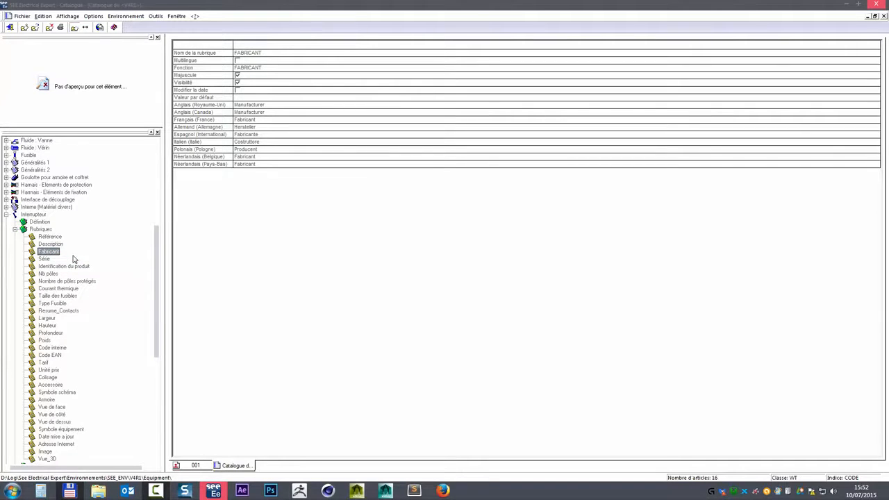
- Paste the copied Fabricant field into the Siphris class's Rubriques
scroll(65, 339, "down", 11)
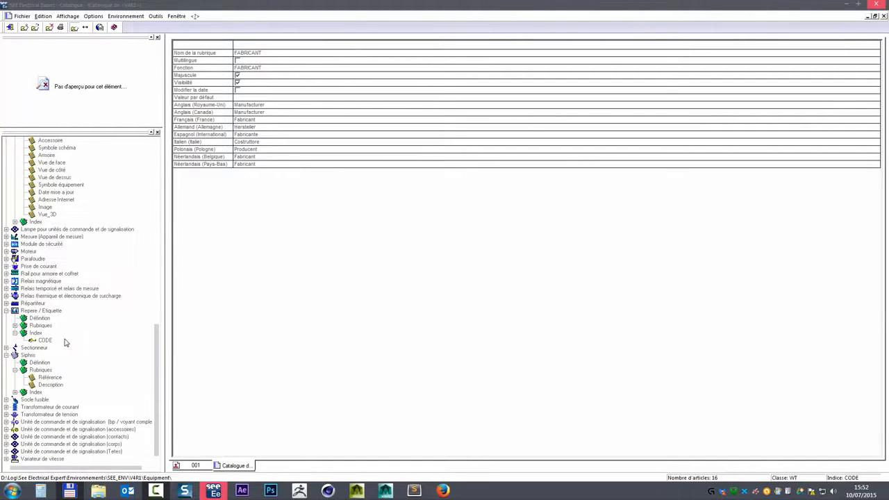
left_click(40, 370)
right_click(41, 370)
left_click(70, 398)
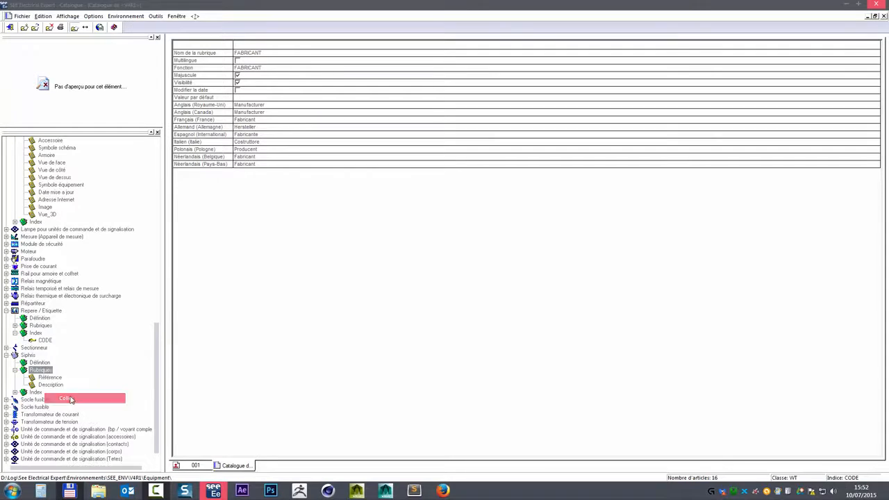
left_click(52, 394)
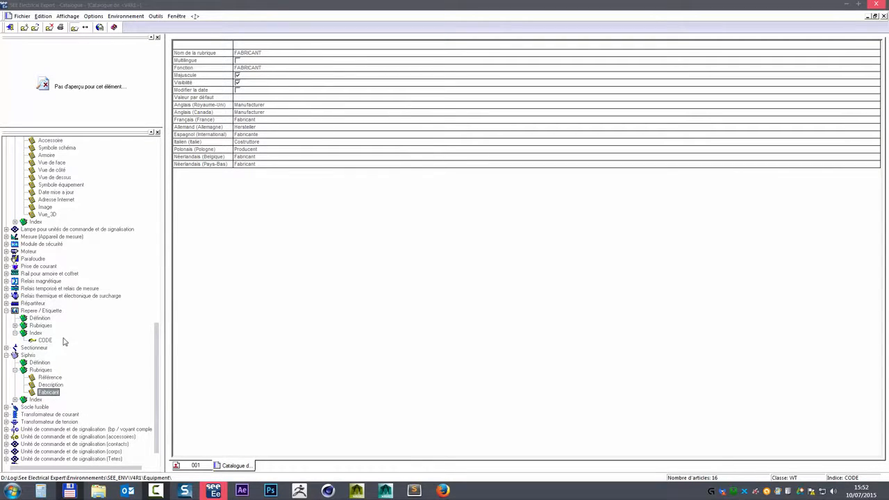
- Review the Interrupteur class's fields, comparing the definitions of Vue de face, Vue de côté and Vue de dessus
scroll(66, 348, "up", 8)
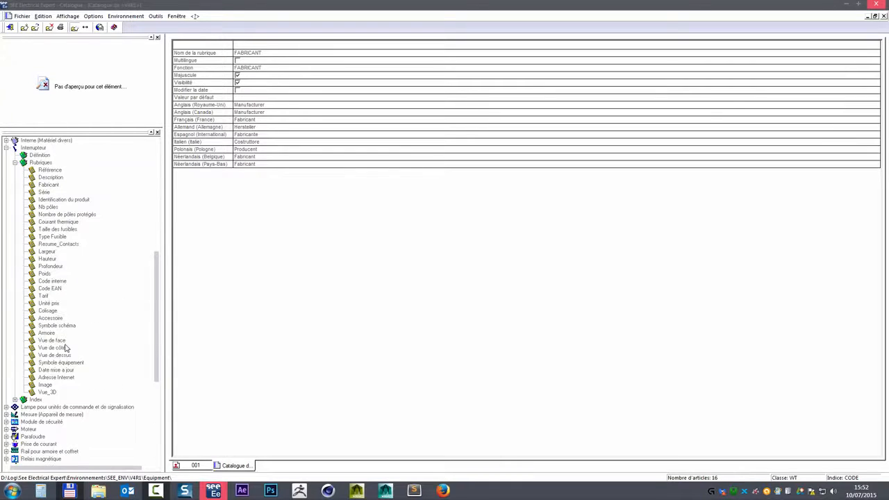
scroll(66, 348, "down", 8)
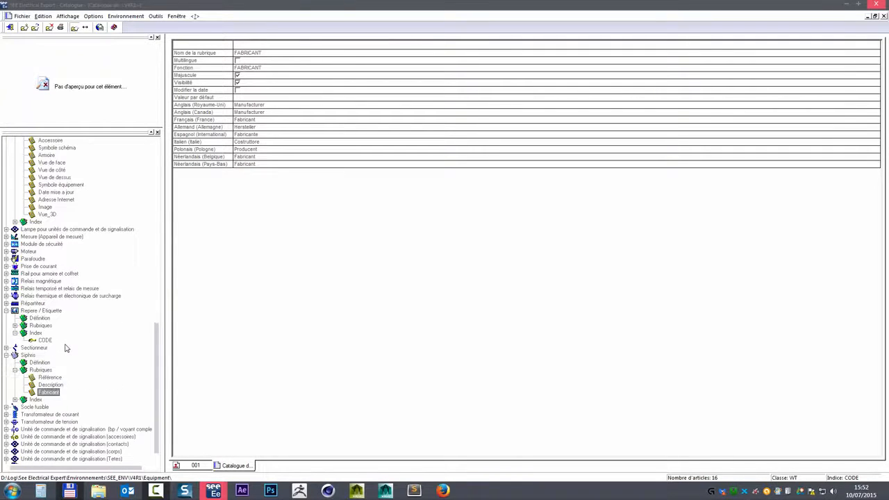
scroll(66, 368, "up", 8)
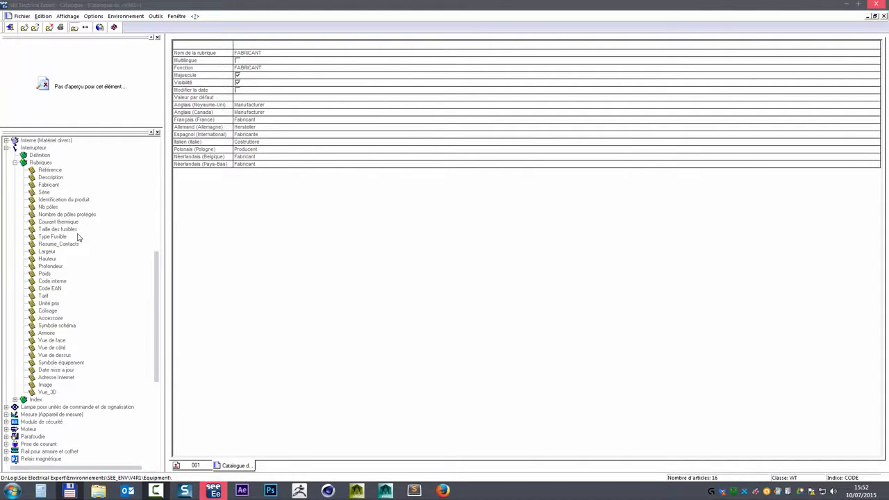
scroll(79, 321, "down", 4)
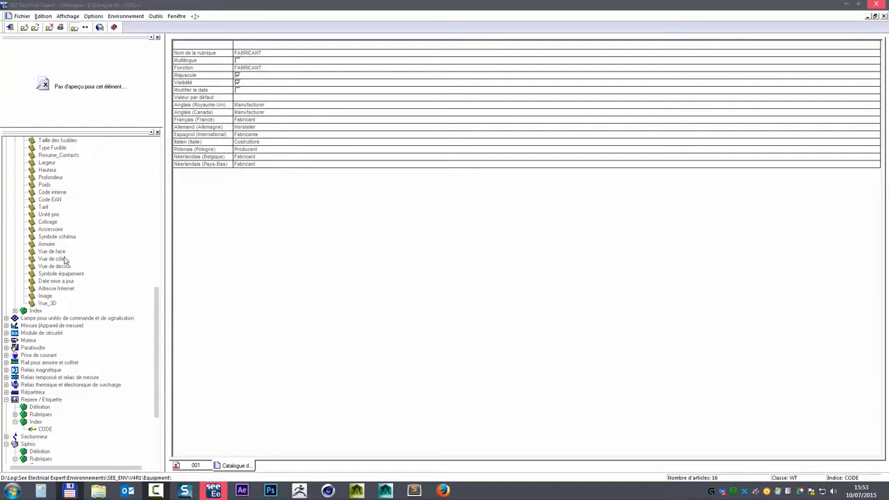
scroll(79, 280, "up", 4)
left_click(52, 340)
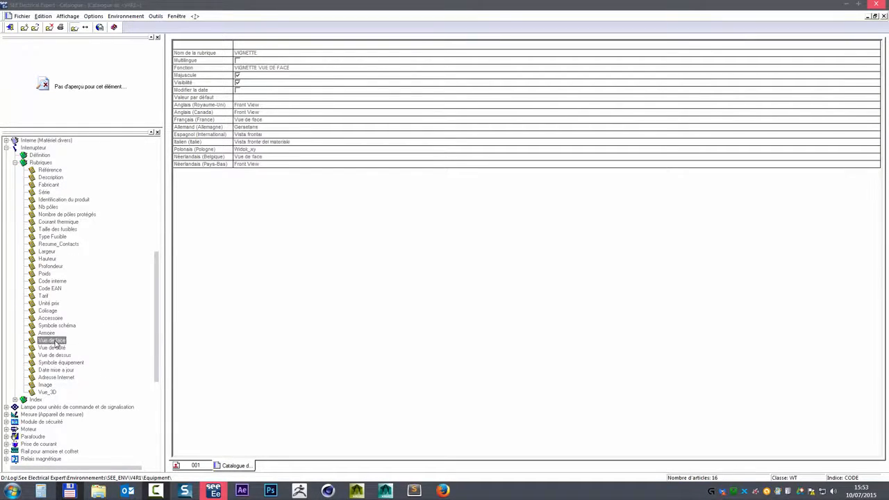
left_click(53, 348)
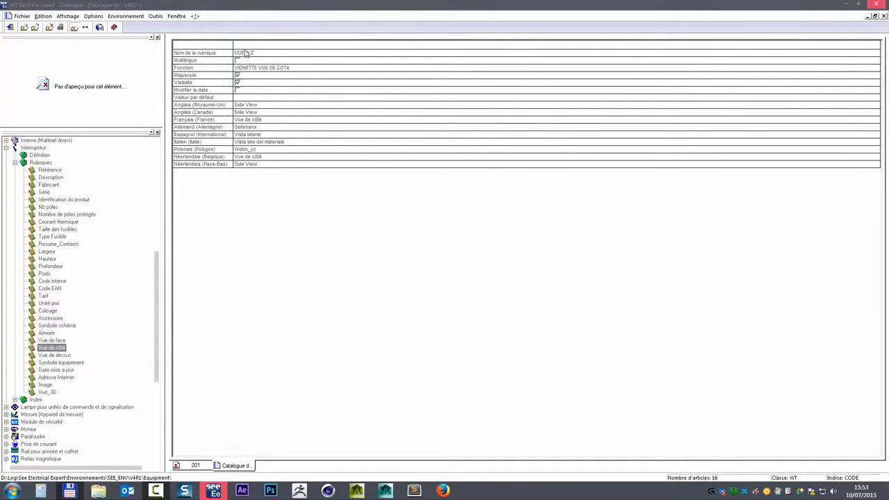
left_click(61, 355)
left_click(57, 348)
left_click(57, 341)
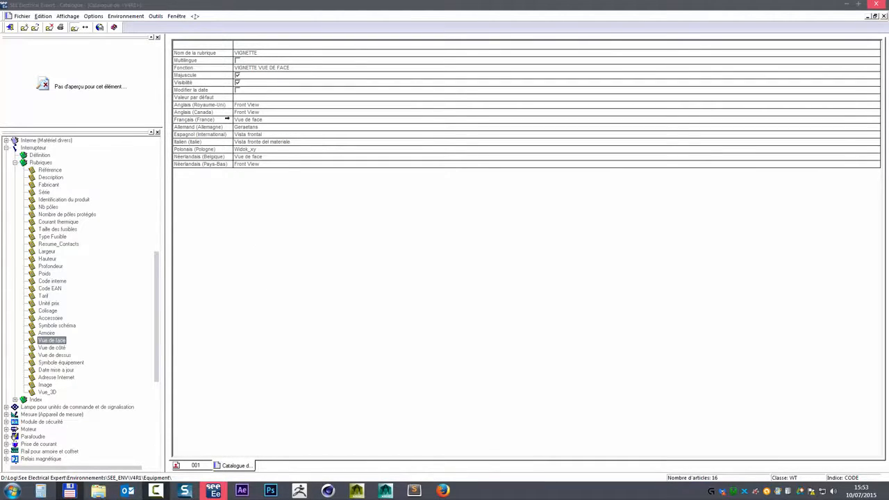
left_click(60, 356)
left_click(57, 342)
left_click(56, 356)
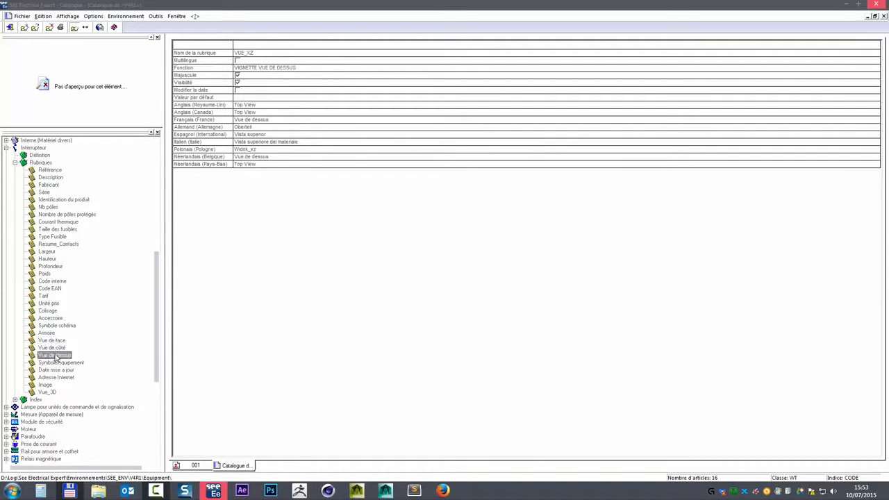
- Copy the Vue de face field from the Interrupteur class into the Siphris class's Rubriques
left_click(56, 343)
right_click(56, 342)
left_click(83, 350)
scroll(81, 352, "down", 8)
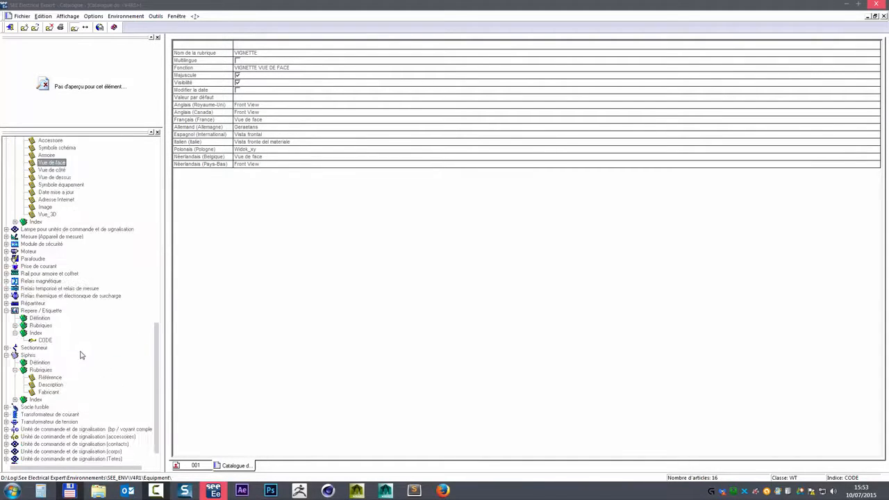
right_click(42, 370)
left_click(78, 402)
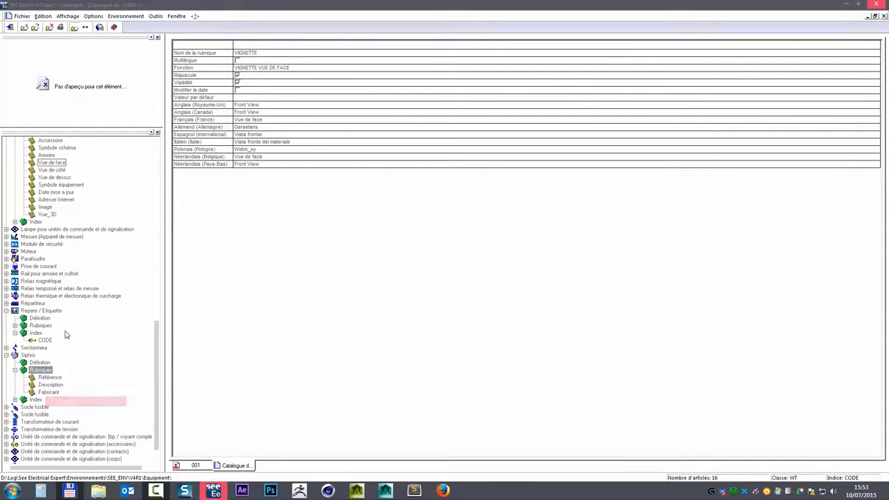
- Copy the Vue de côté field from the Interrupteur class into the Siphris class's Rubriques
left_click(53, 167)
right_click(54, 171)
left_click(76, 178)
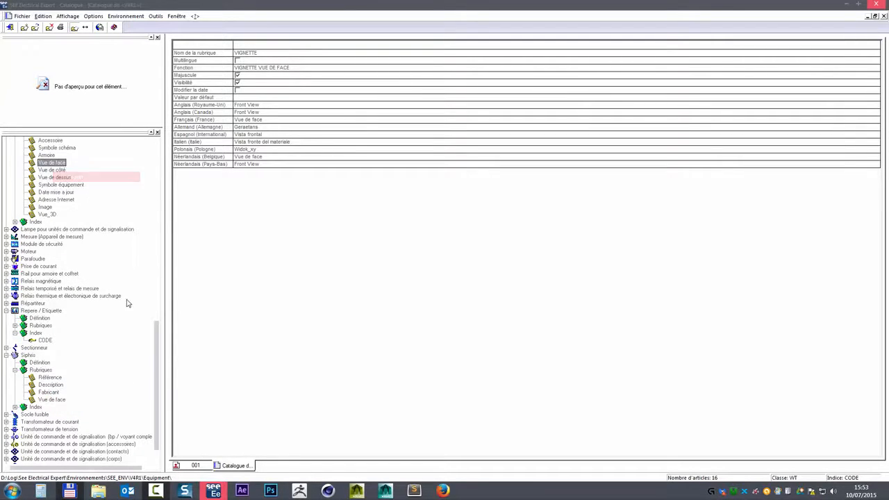
right_click(43, 373)
left_click(76, 403)
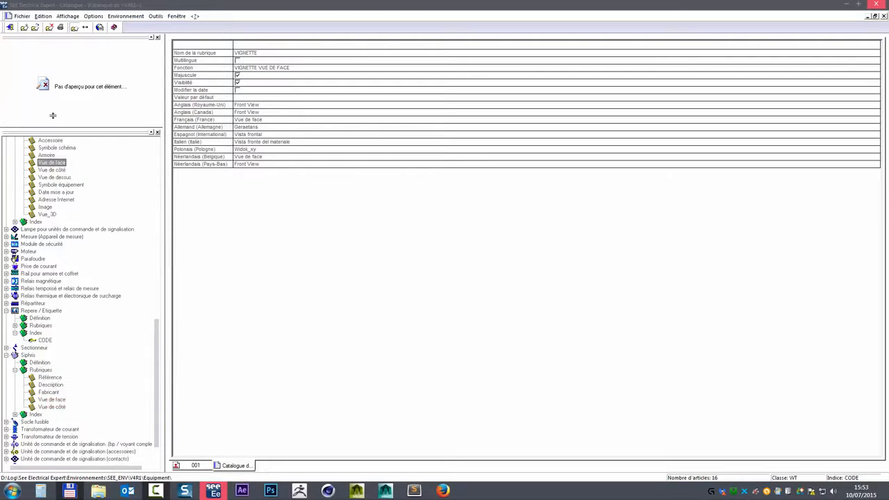
- Copy the Vue de dessus field from the Interrupteur class into the Siphris class's Rubriques
right_click(57, 179)
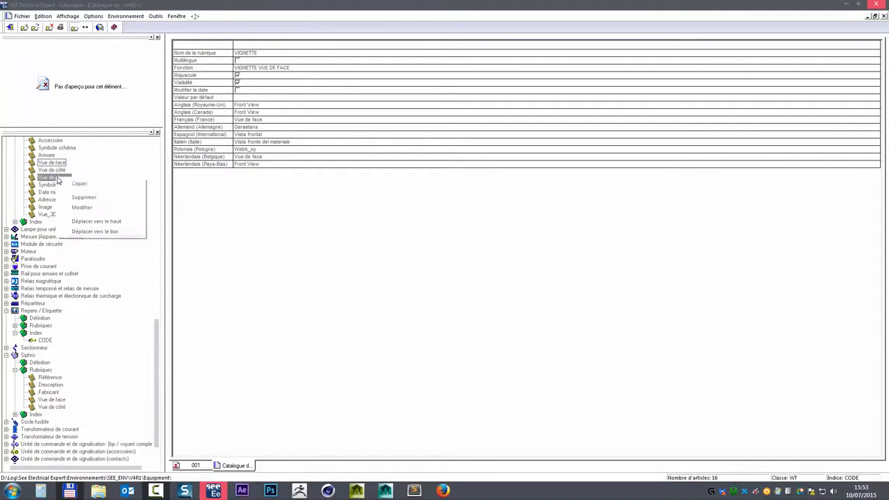
left_click(83, 183)
right_click(41, 371)
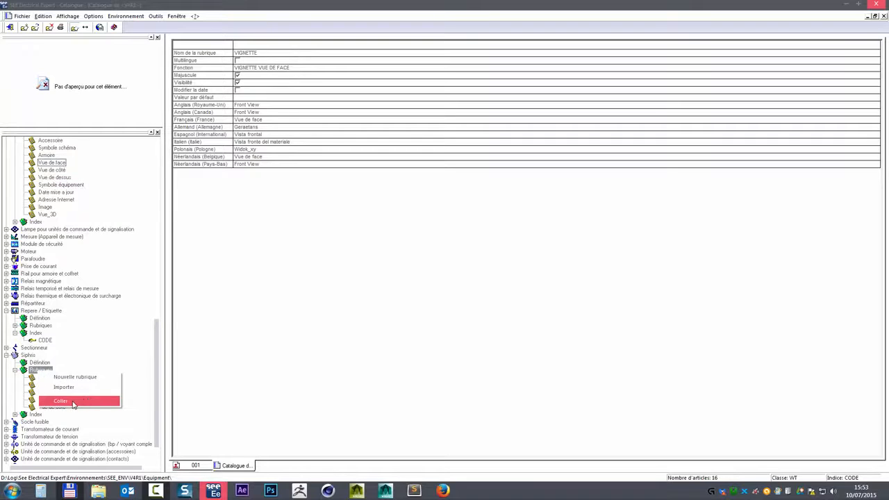
left_click(78, 401)
- Examine the definition of the Interrupteur class's Image field, particularly its Fonction
scroll(69, 240, "up", 4)
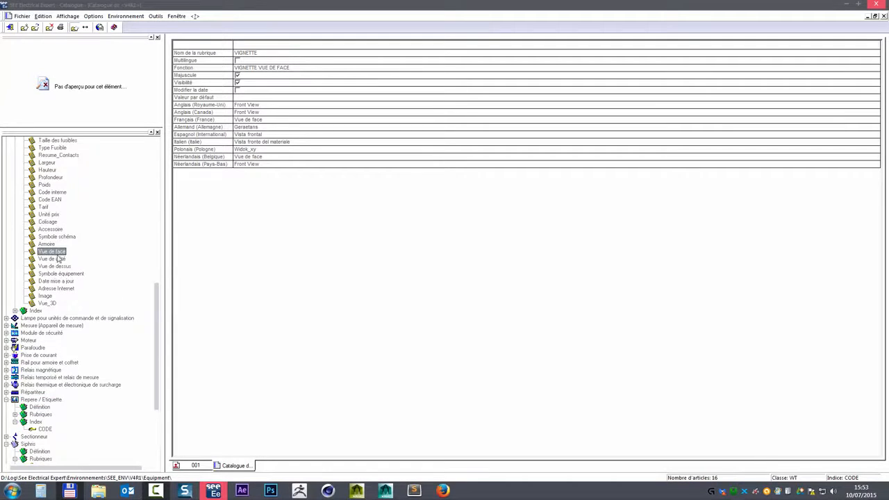
left_click(42, 298)
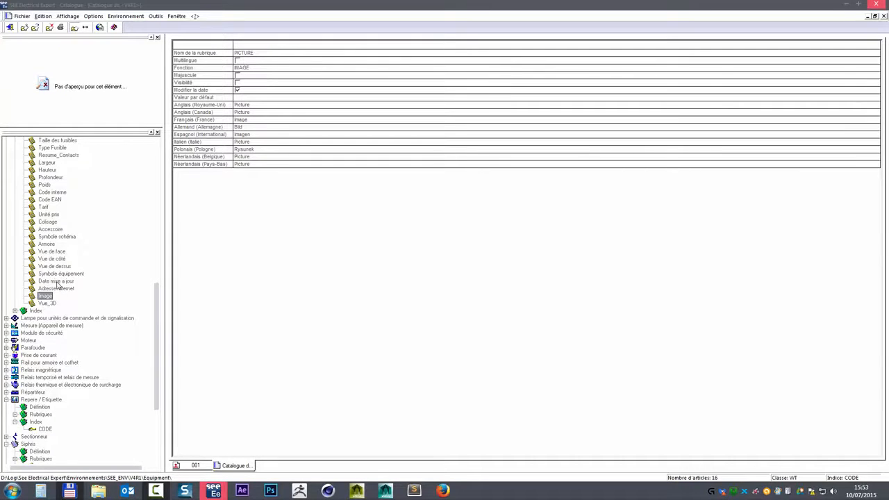
scroll(58, 284, "down", 4)
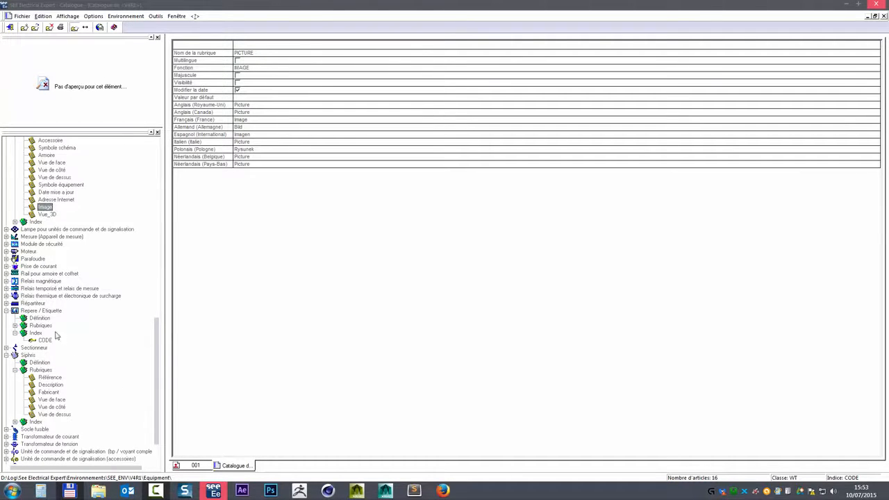
right_click(36, 370)
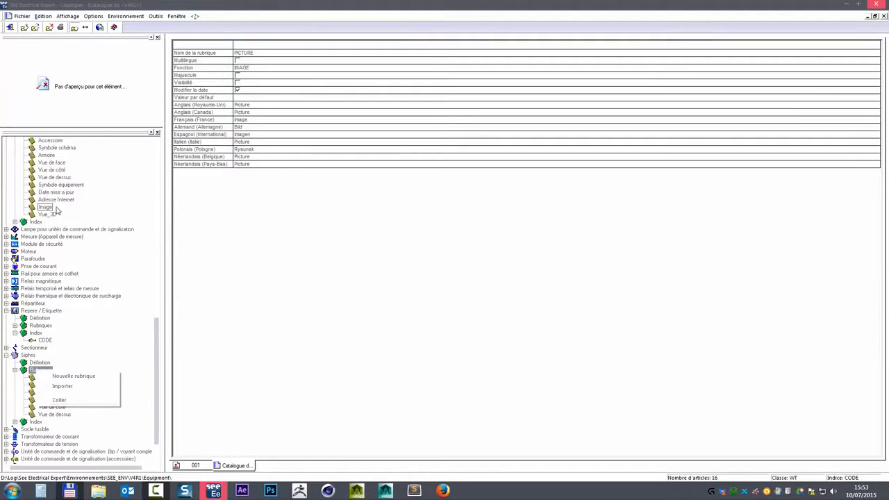
key("Escape")
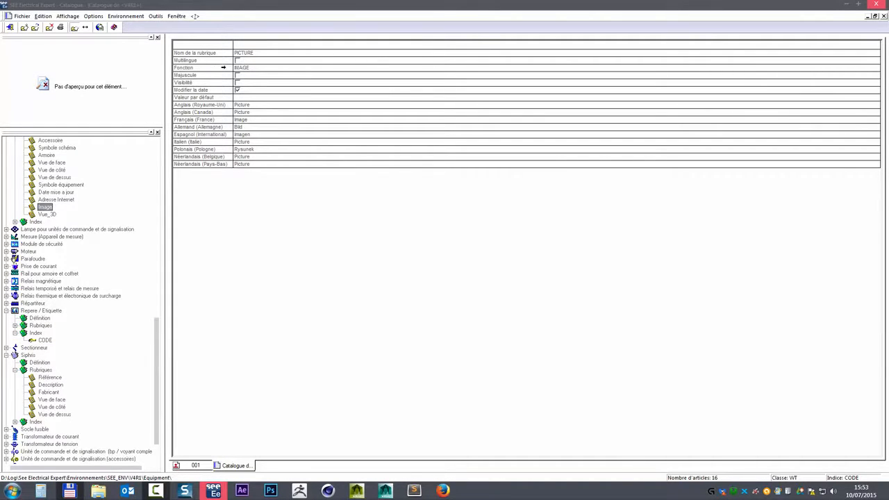
- Browse the Fonction options offered for a new field in the Siphris class's Rubriques, then cancel the field creation
right_click(45, 370)
left_click(78, 378)
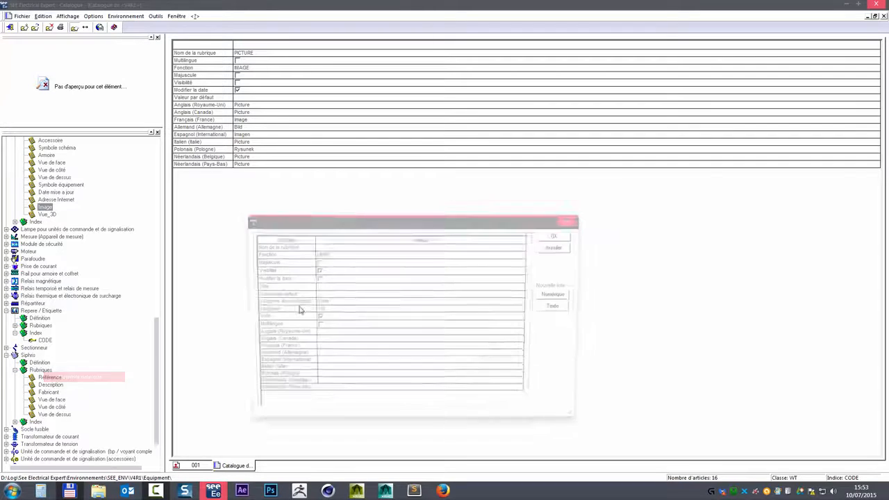
left_click(365, 255)
scroll(351, 313, "down", 1)
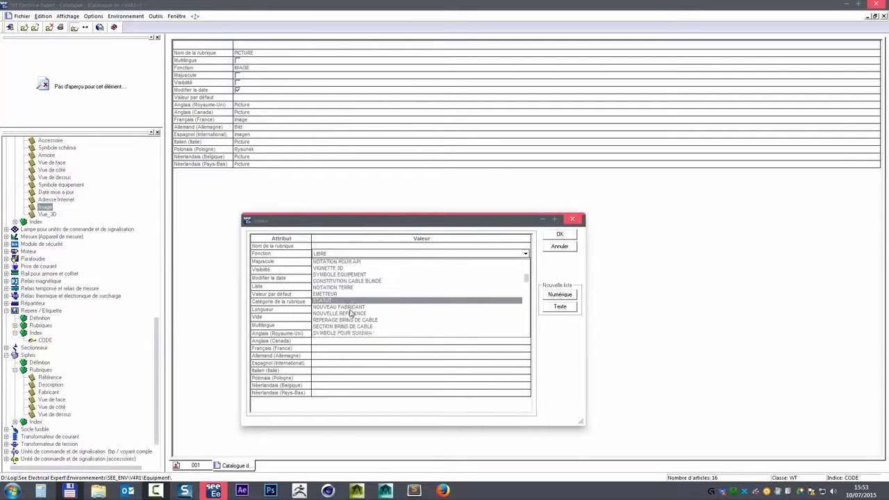
scroll(351, 313, "down", 8)
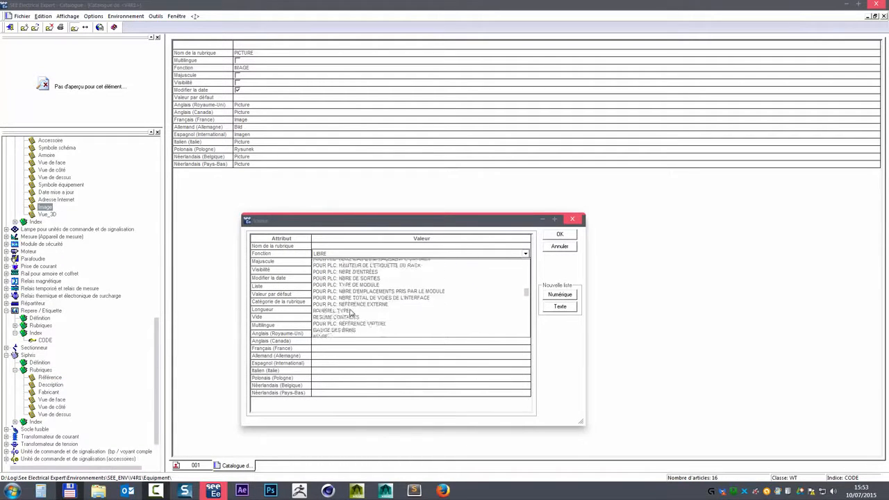
scroll(351, 313, "down", 3)
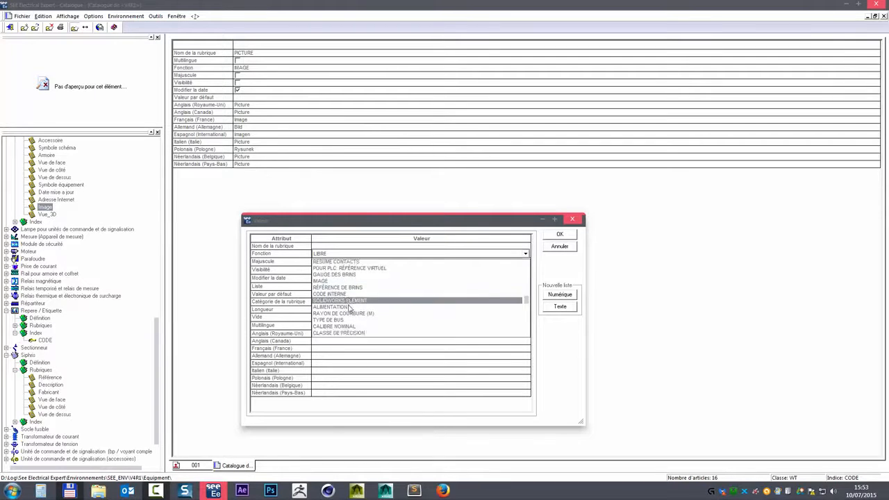
scroll(350, 308, "down", 5)
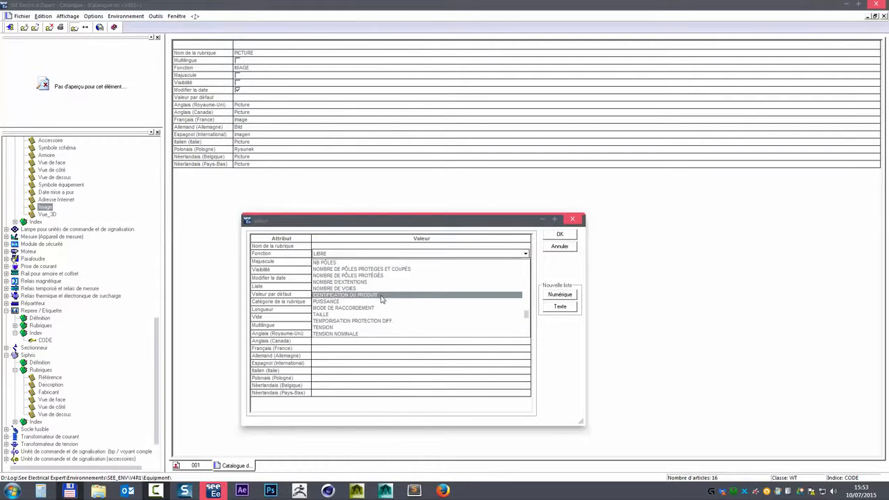
scroll(382, 300, "down", 5)
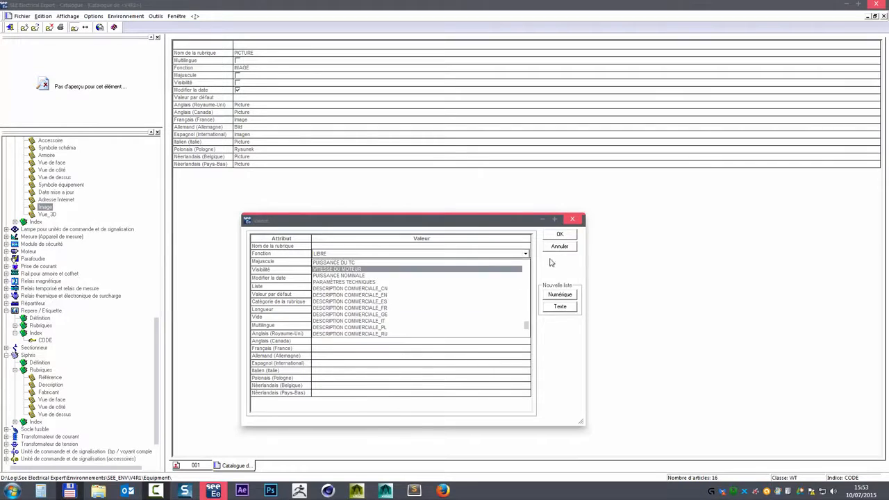
left_click(571, 249)
left_click(560, 248)
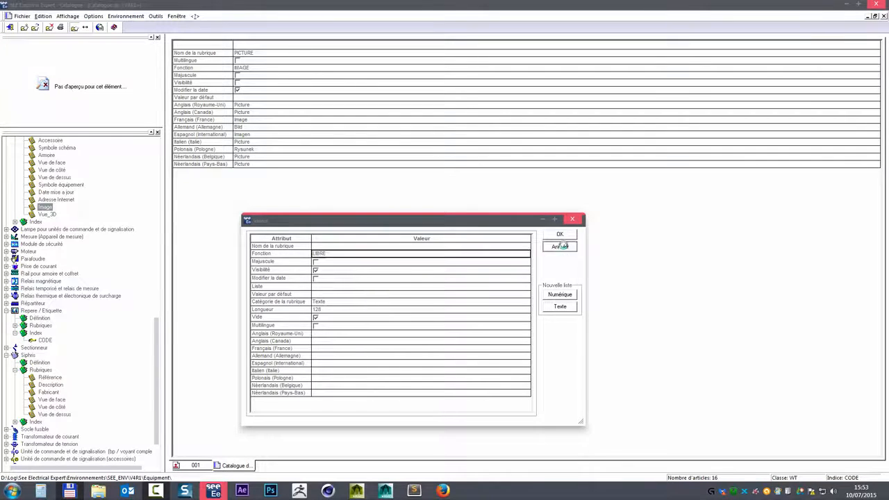
- Copy the Image field from the Interrupteur class into the Siphris class's Rubriques
right_click(44, 210)
key("Escape")
right_click(39, 371)
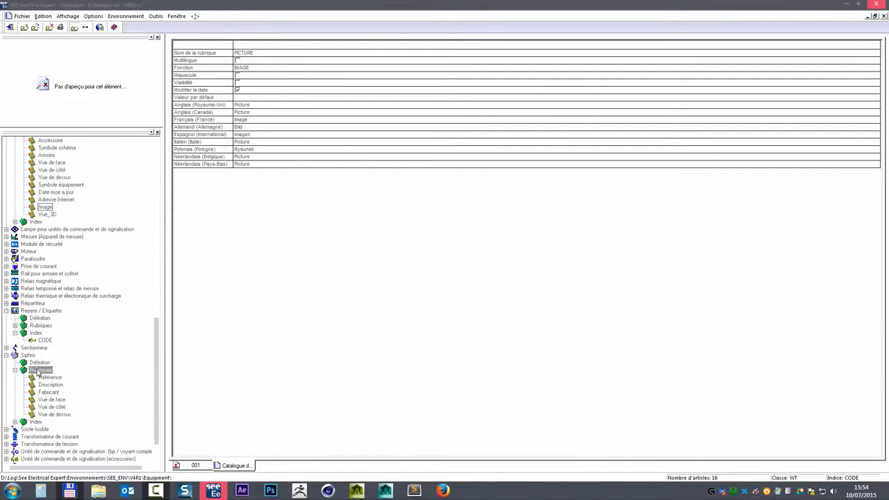
left_click(61, 399)
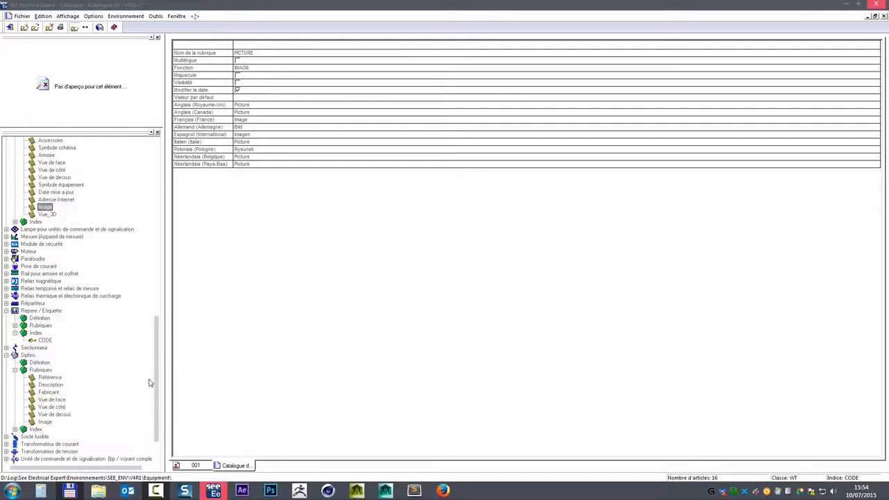
- Review the definitions of the Date mise à jour and Armoire fields in the Interrupteur class
left_click(66, 201)
left_click(66, 192)
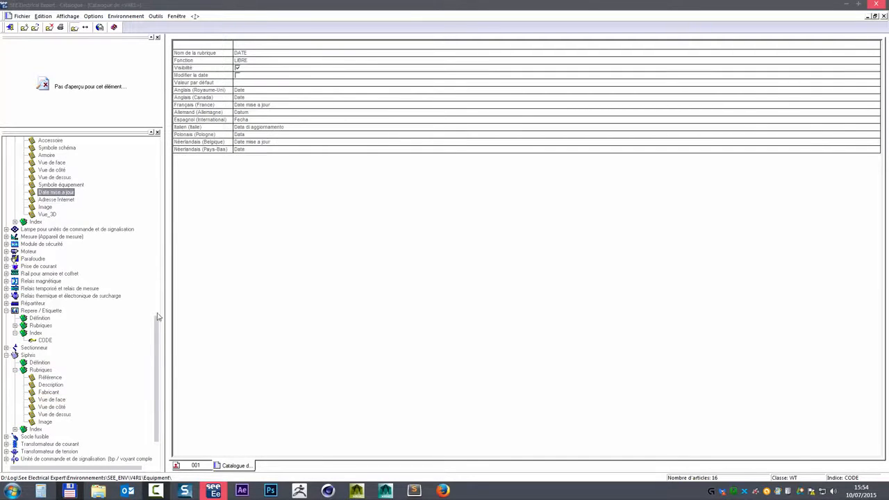
scroll(156, 316, "up", 2)
scroll(156, 316, "up", 2)
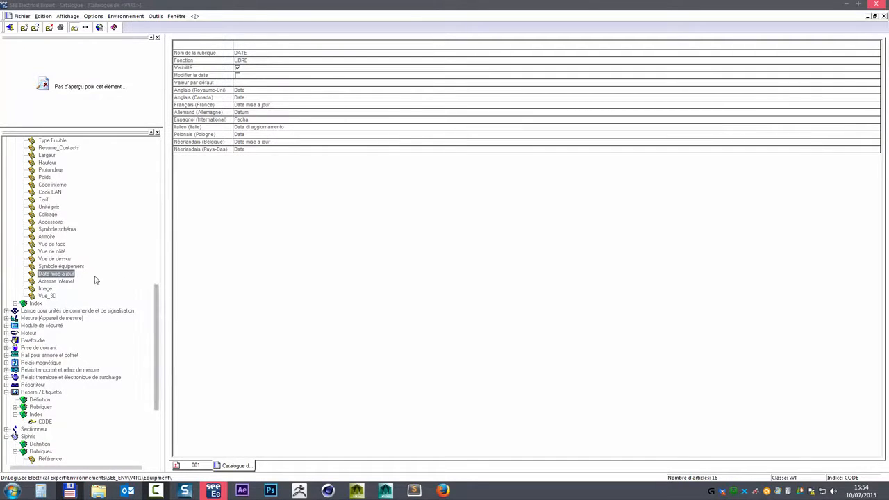
left_click(44, 237)
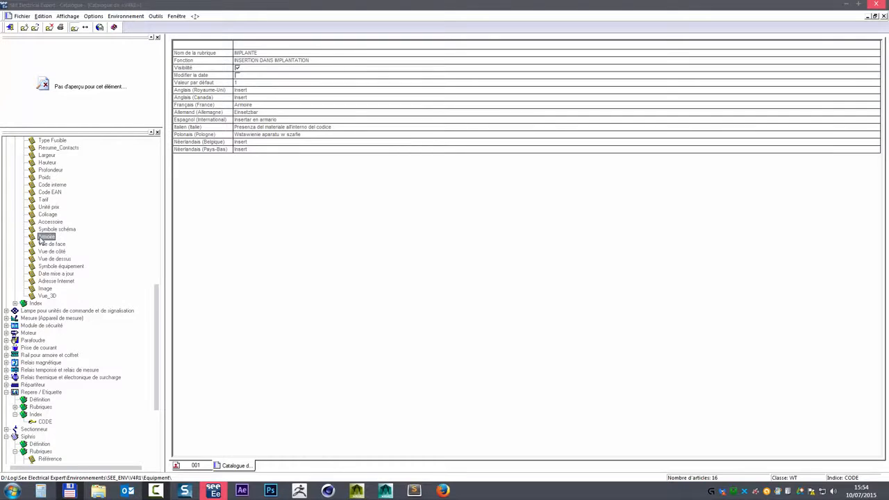
right_click(41, 240)
- Switch to folio 001 and open the catalogue record of reference 006270 from the Q1 circuit breaker's Matériel attribute
left_click(198, 467)
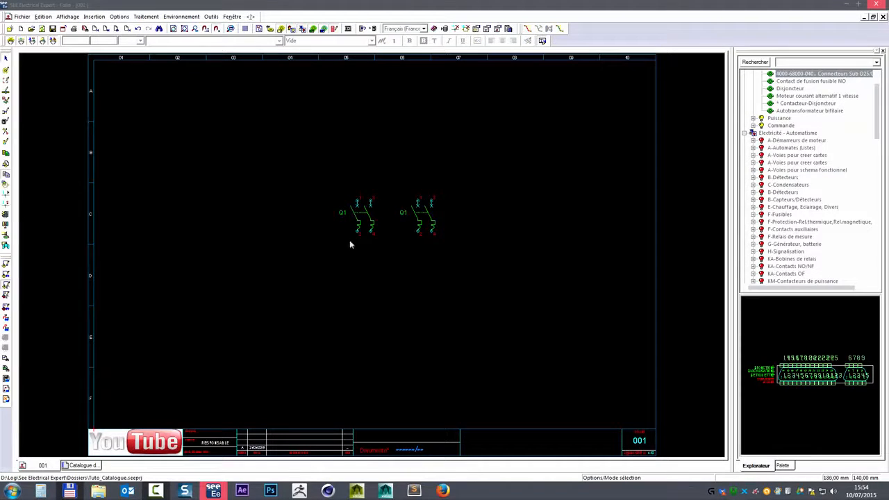
double_click(367, 219)
double_click(475, 224)
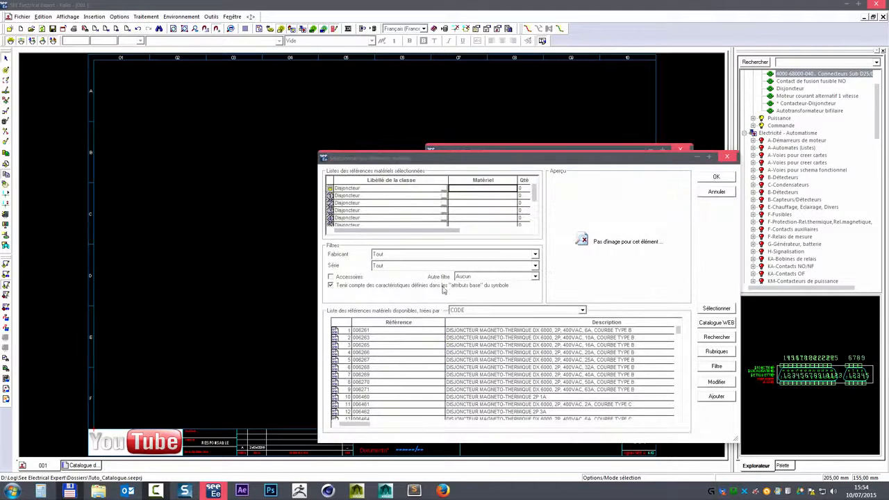
left_click(716, 382)
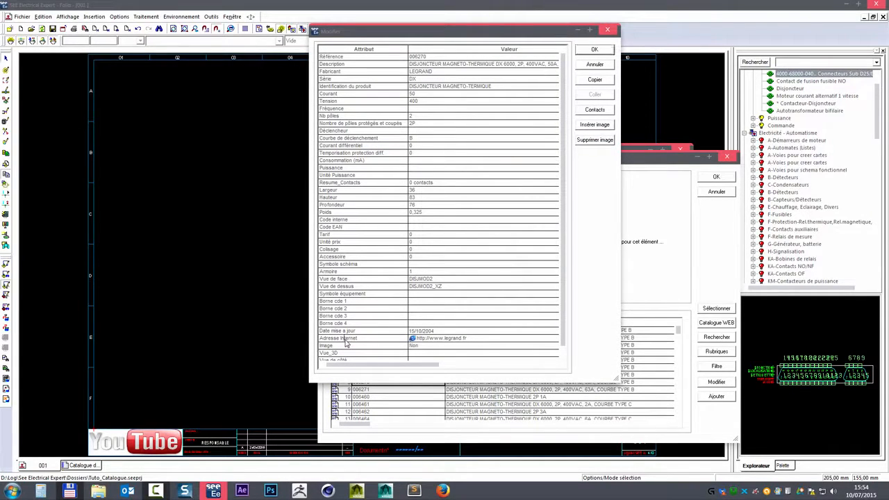
- Check the Armoire attribute in the circuit breaker's catalogue record, then cancel out of the record, the material selection and the symbol attributes
scroll(549, 340, "down", 1)
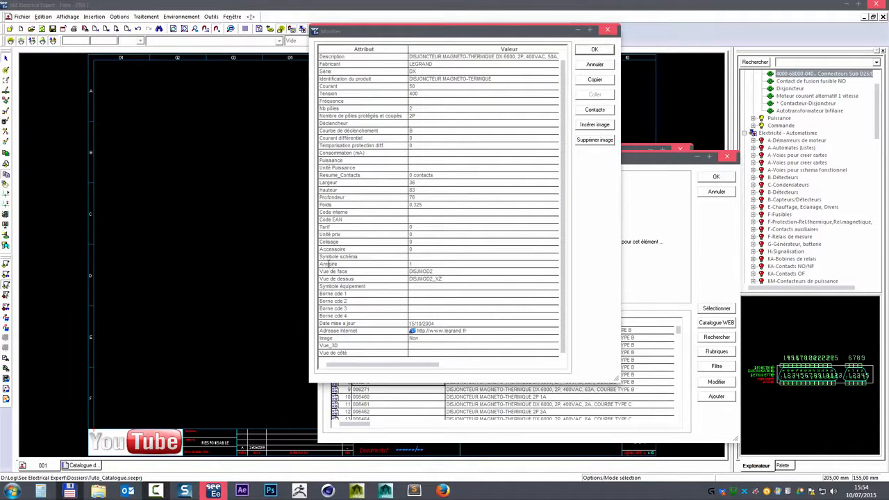
double_click(326, 264)
left_click(383, 267)
left_click(594, 67)
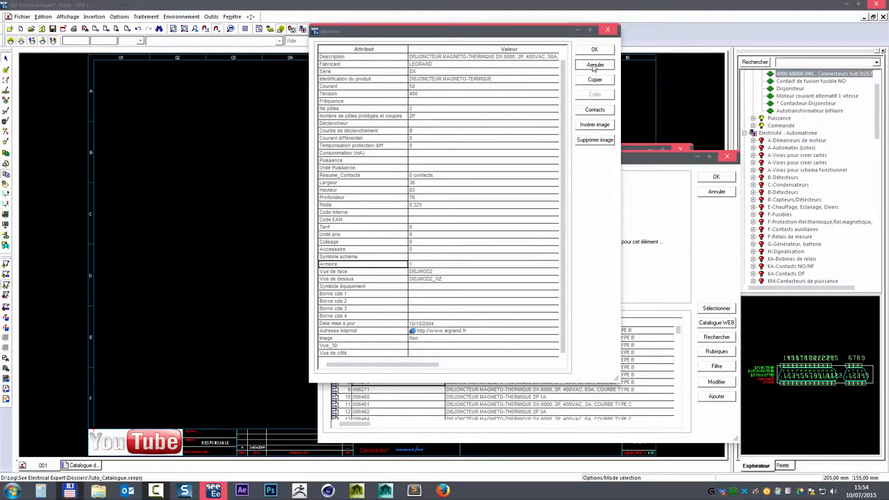
left_click(717, 192)
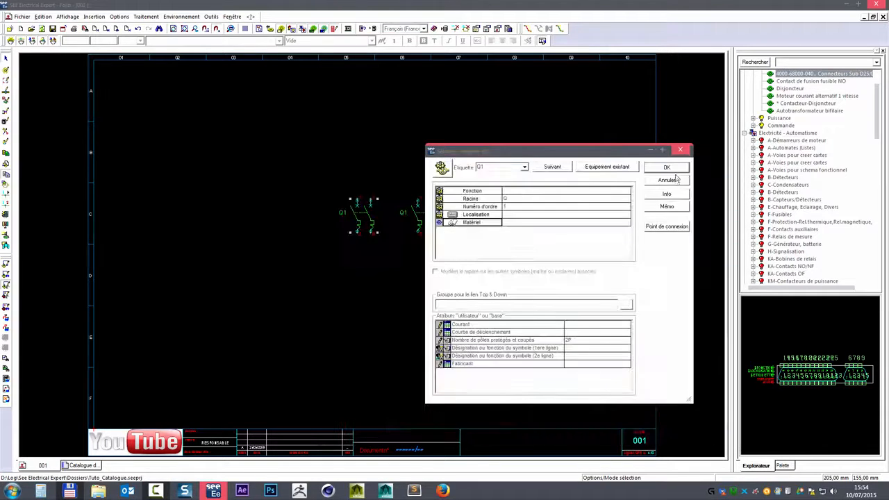
left_click(666, 182)
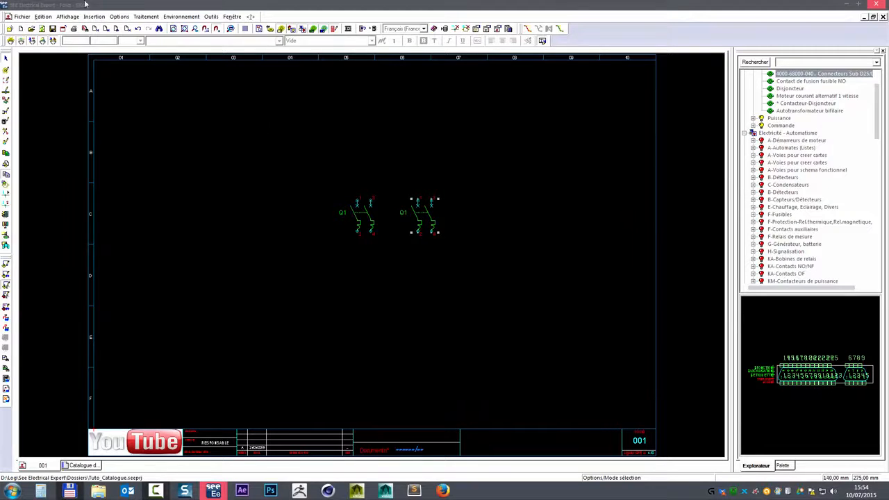
- Return to the catalogue and display the Symbole schéma and Armoire definitions in the Interrupteur class's Rubriques
left_click(90, 465)
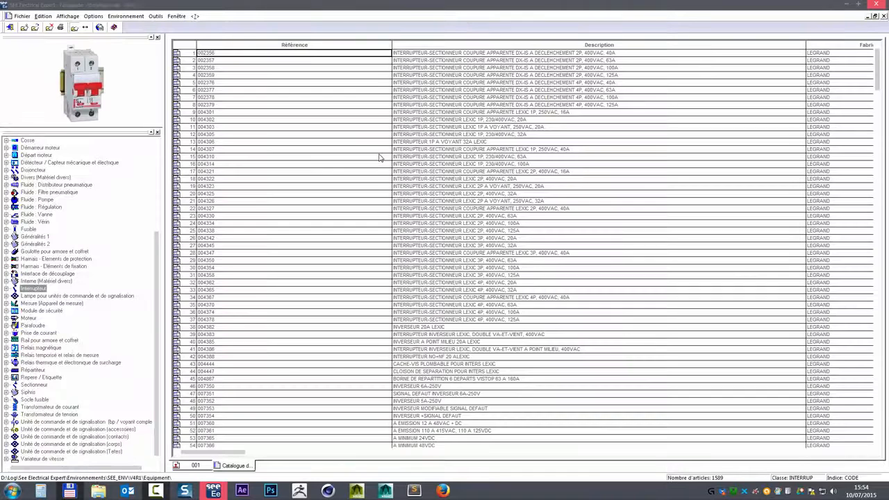
left_click(6, 289)
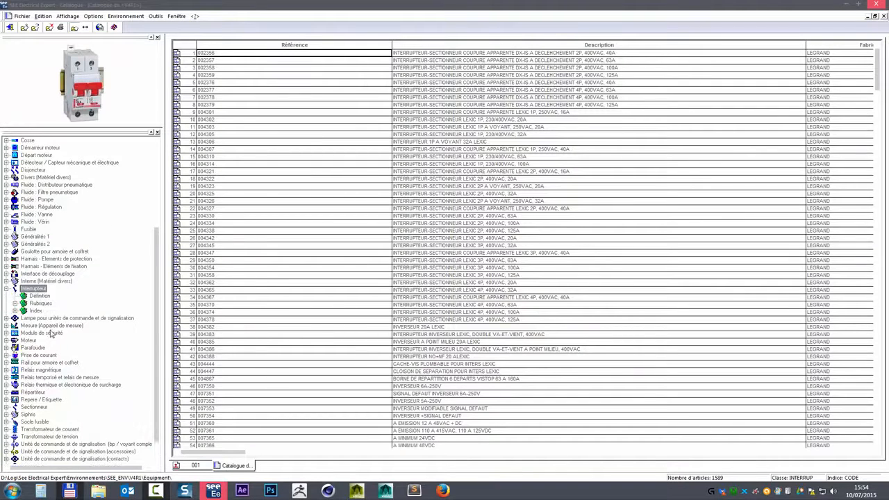
left_click(15, 303)
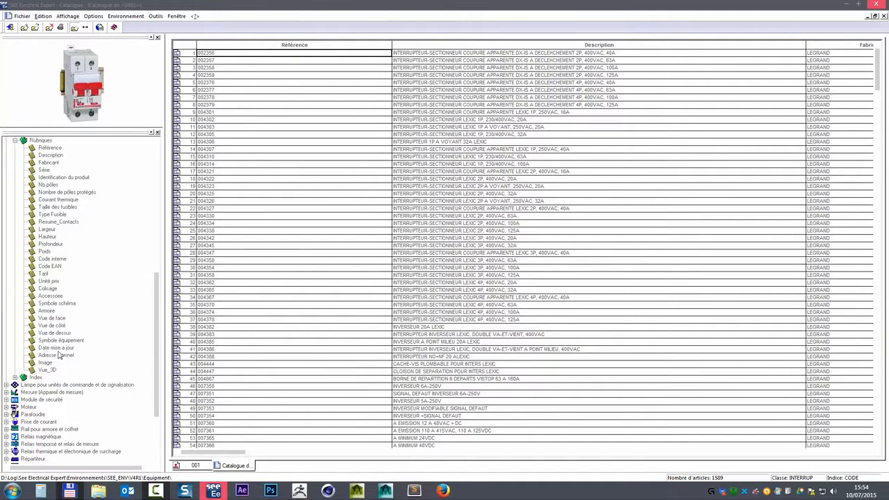
left_click(58, 303)
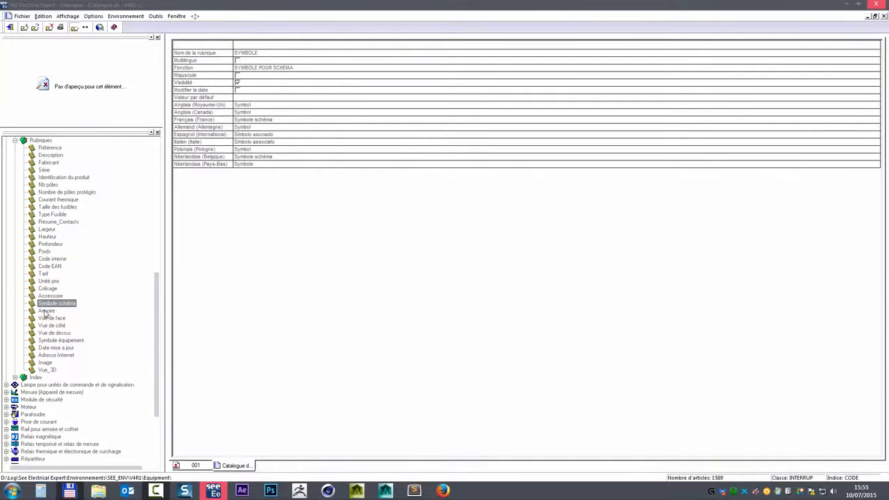
left_click(51, 310)
- Copy the Armoire field from the Interrupteur class into the Siphris class's Rubriques
scroll(56, 262, "down", 4)
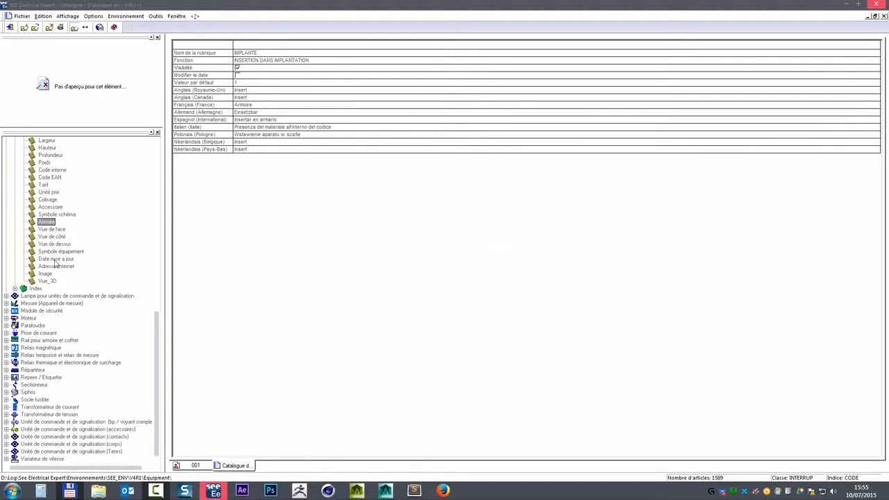
left_click(7, 393)
right_click(45, 223)
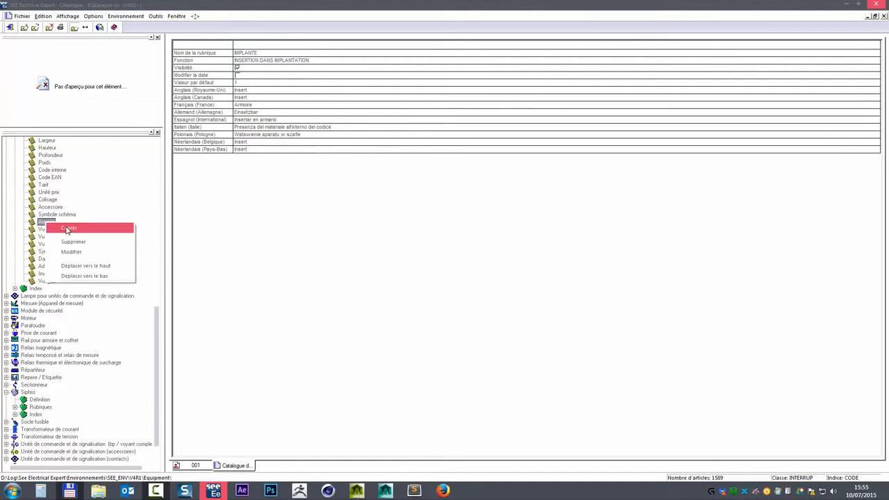
right_click(30, 394)
left_click(16, 407)
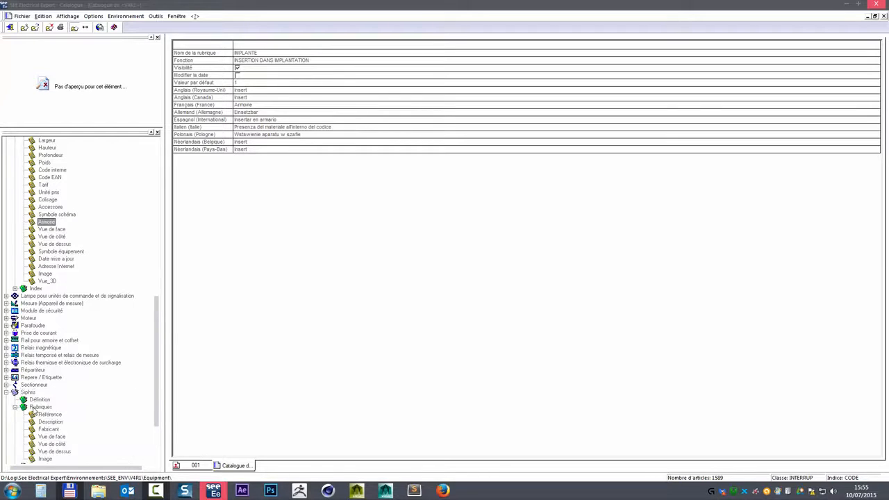
right_click(37, 408)
left_click(61, 439)
- Copy the Symbole schéma field from the Interrupteur class into the Siphris class's Rubriques
left_click(48, 215)
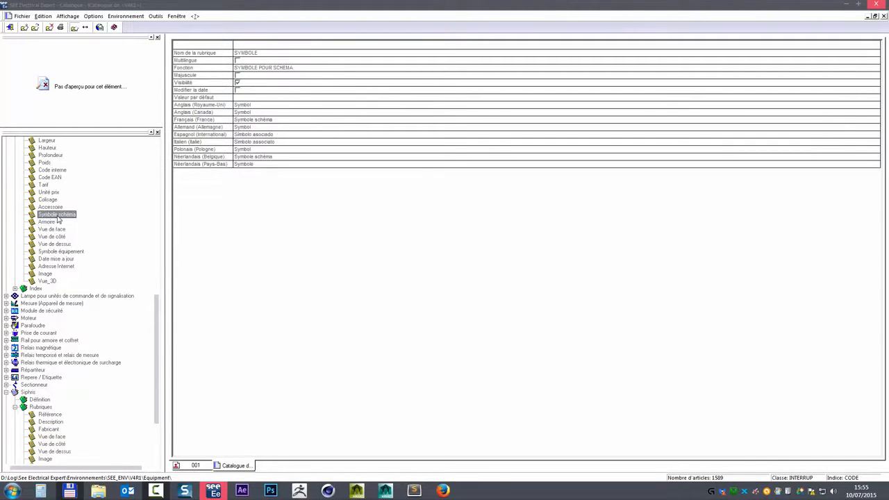
right_click(54, 217)
left_click(76, 221)
right_click(43, 408)
left_click(73, 440)
- Copy the Accessoire field from the Interrupteur class into the Siphris class's Rubriques
left_click_drag(157, 406, 155, 382)
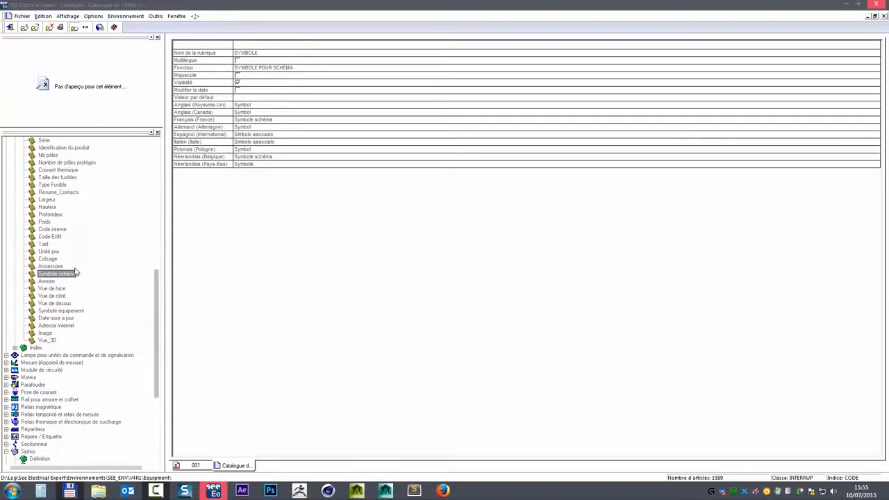
left_click(49, 267)
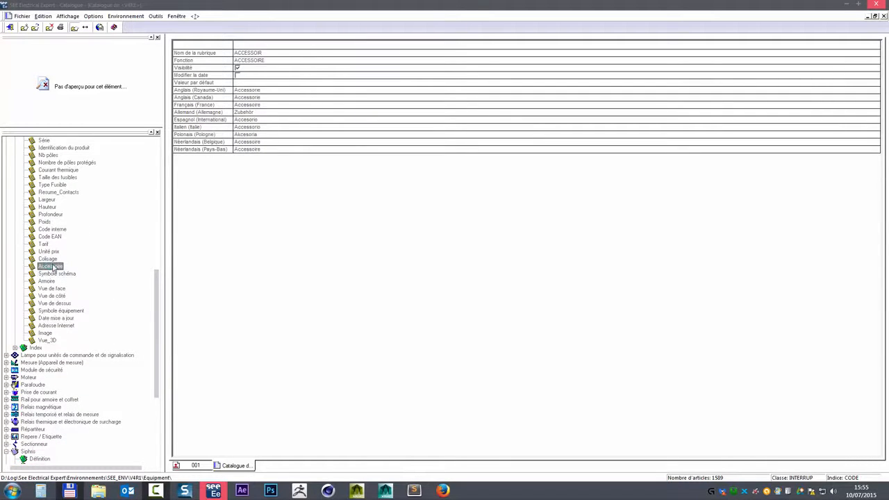
scroll(158, 285, "up", 1)
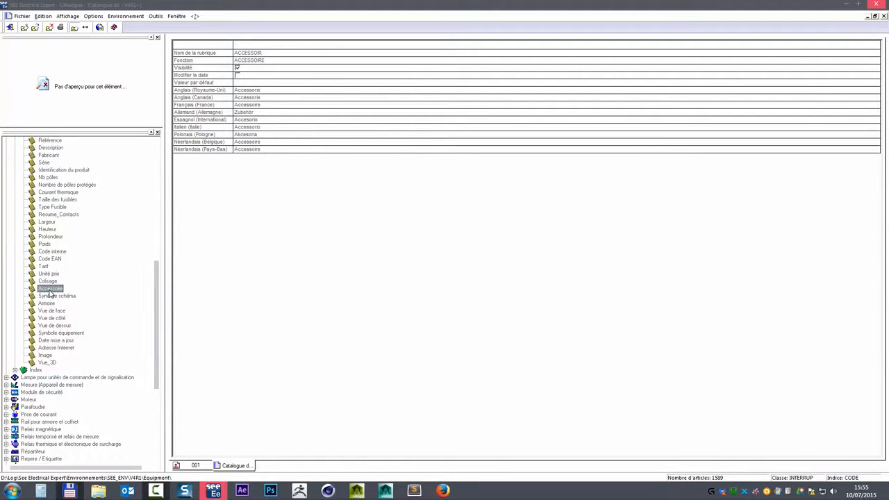
right_click(49, 291)
left_click(83, 298)
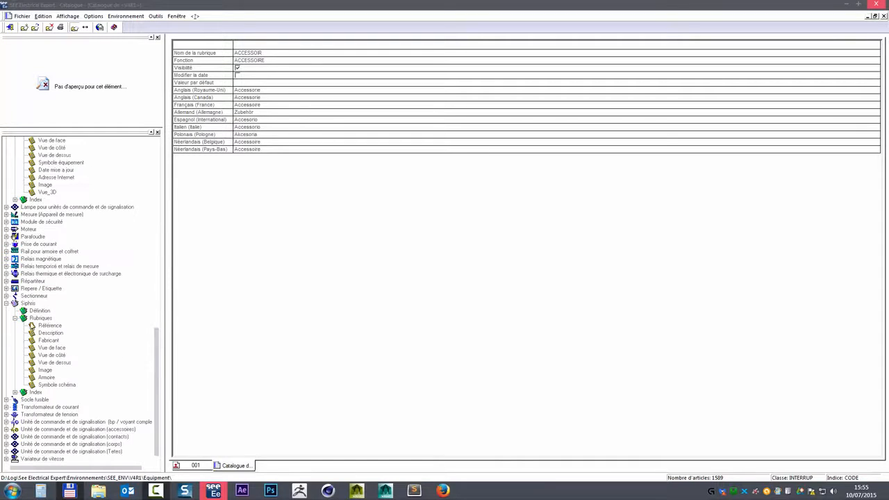
right_click(40, 320)
left_click(70, 351)
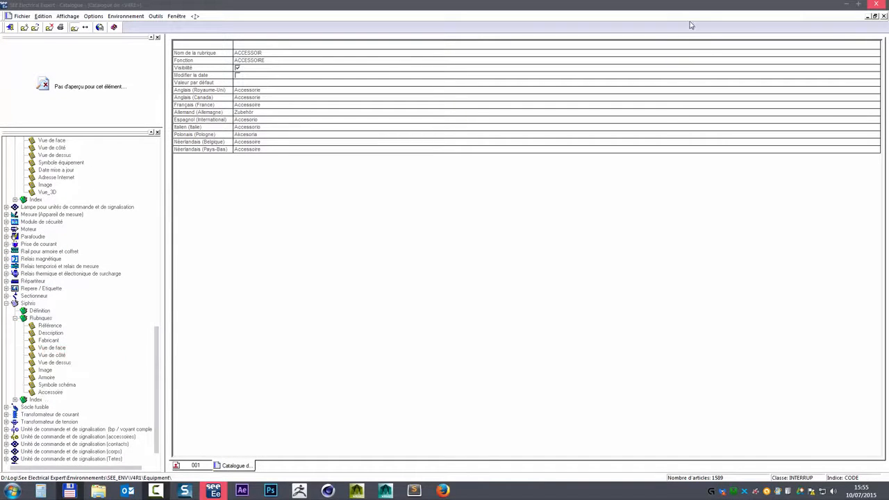
- Switch to folio 001 and open the material selection from the left Q1 circuit breaker's Matériel attribute
left_click(195, 466)
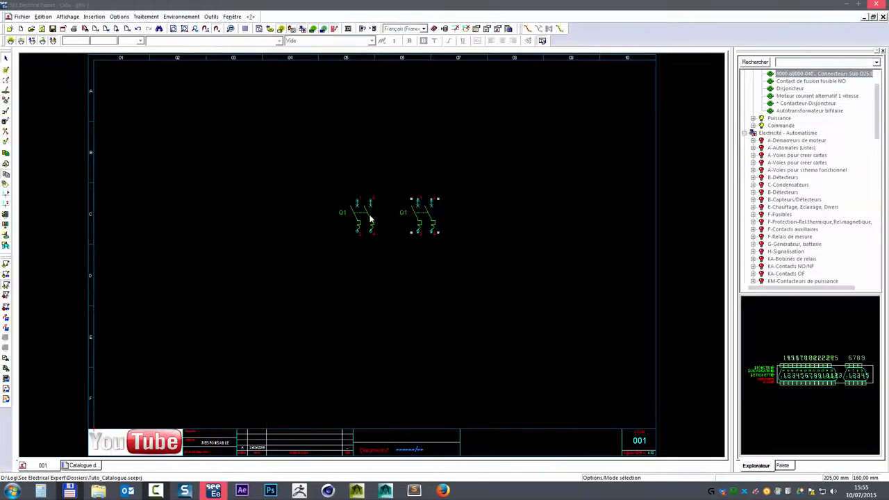
double_click(361, 215)
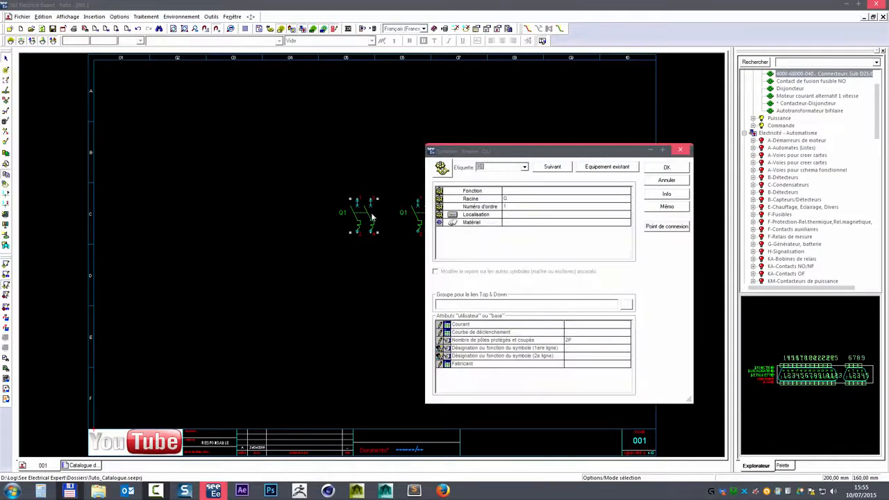
double_click(491, 225)
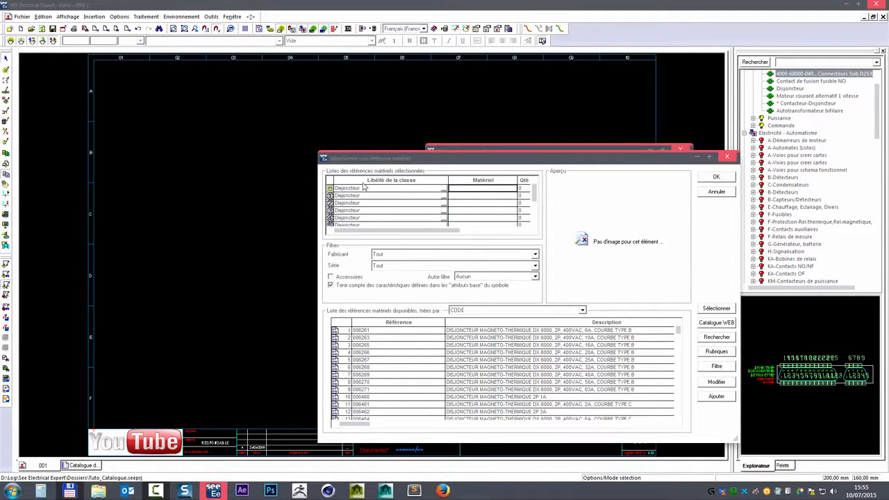
- Filter the circuit breaker references to manufacturer LEGRAND and series DMX, without taking the symbol's base attributes into account
left_click(535, 254)
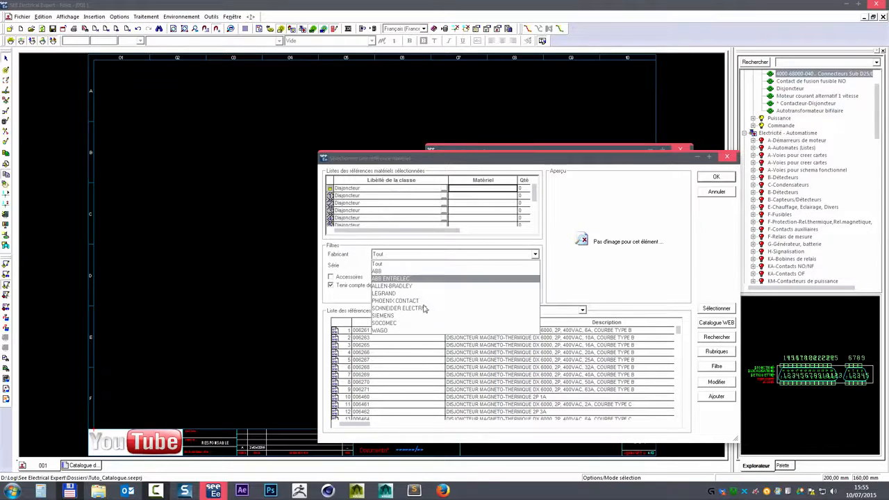
left_click(388, 295)
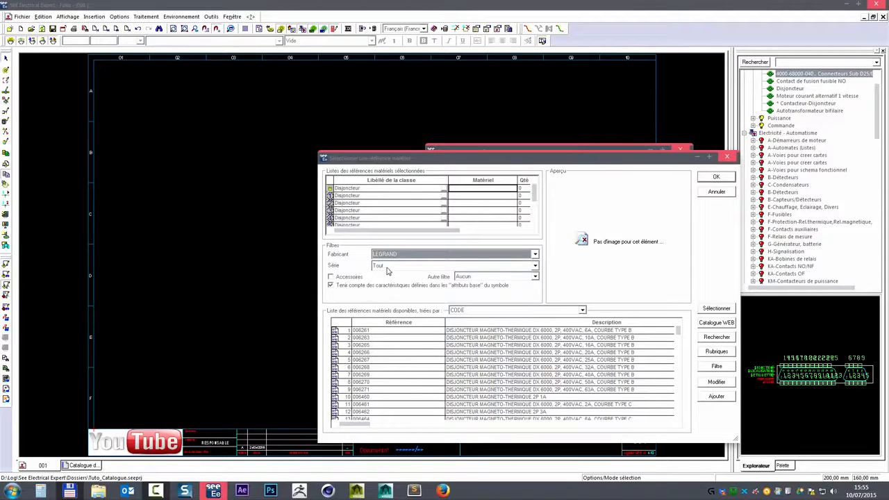
left_click(389, 267)
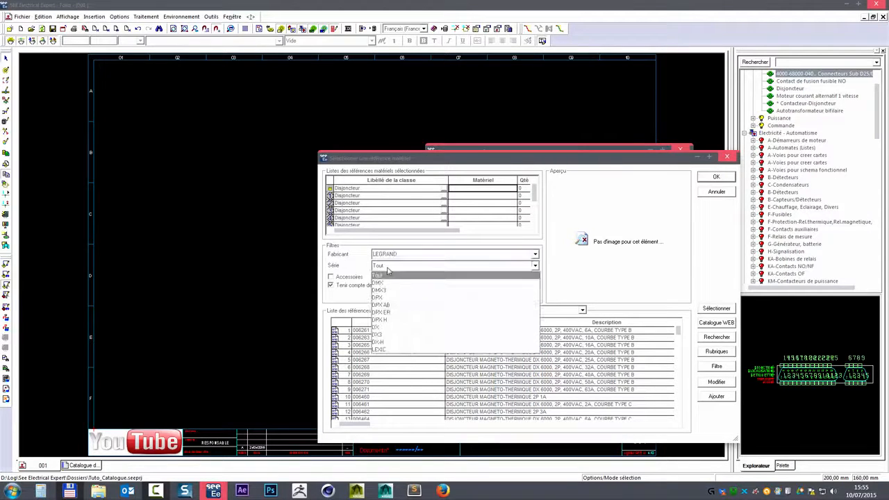
left_click(380, 284)
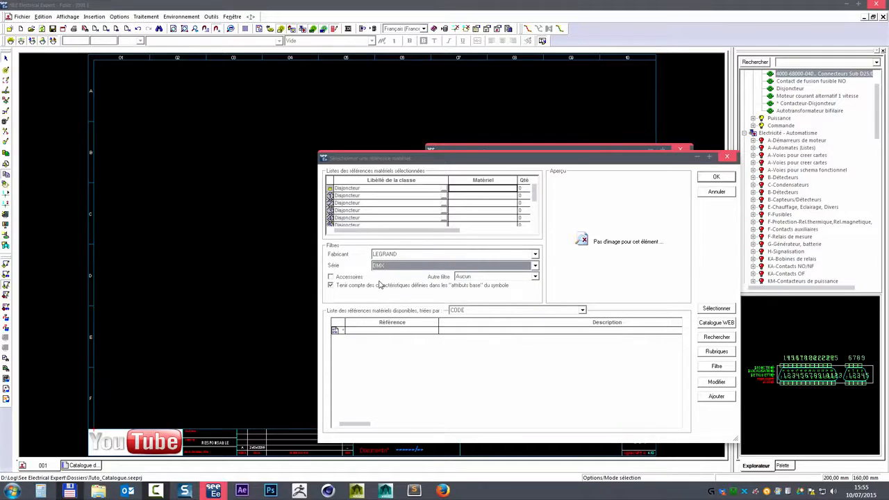
left_click(331, 286)
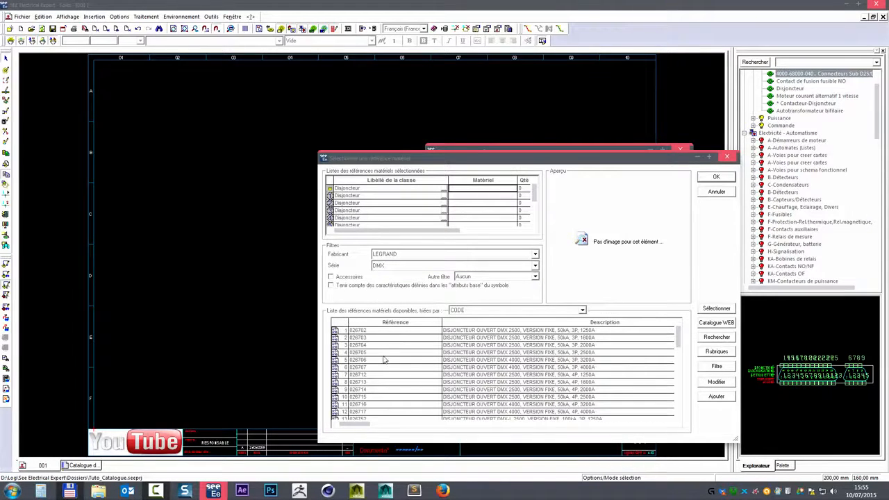
- Browse the DMX references, list their accessories, and return to the list without accessories
scroll(392, 398, "down", 4)
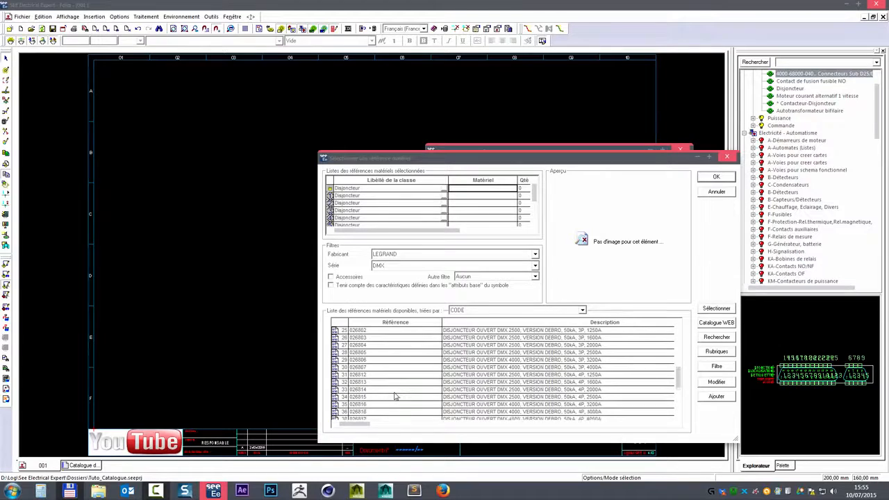
scroll(394, 397, "up", 4)
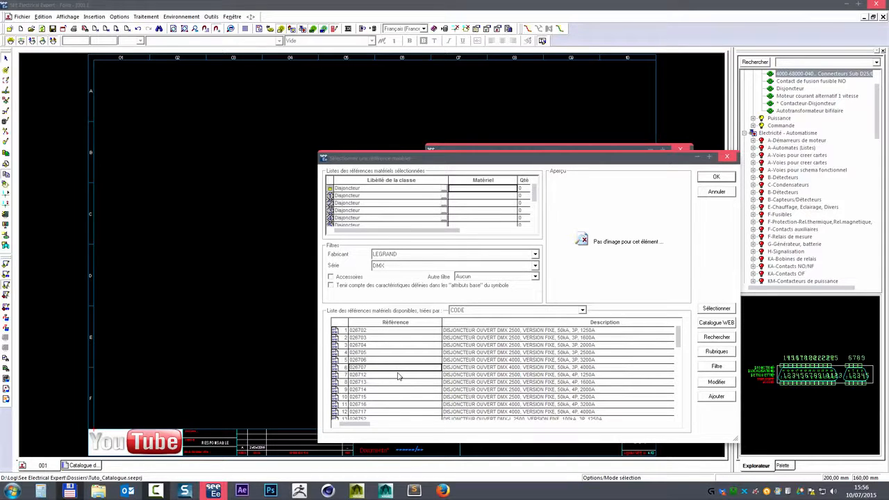
left_click(378, 360)
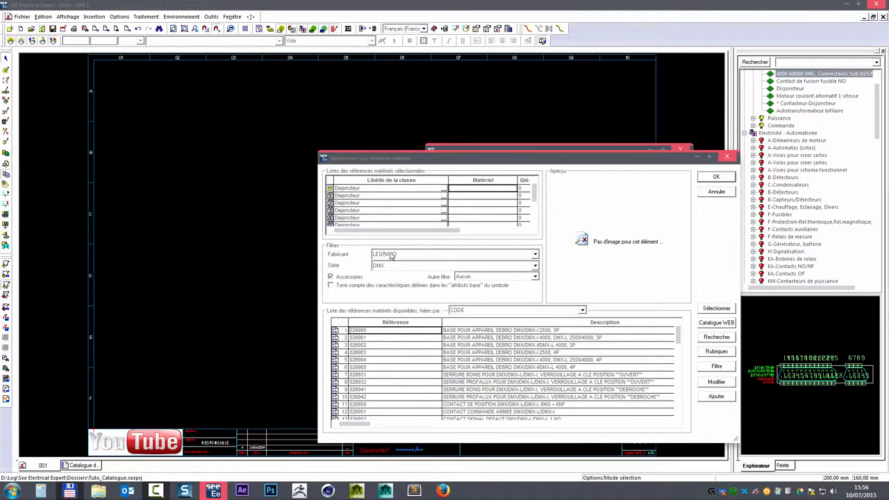
left_click(332, 277)
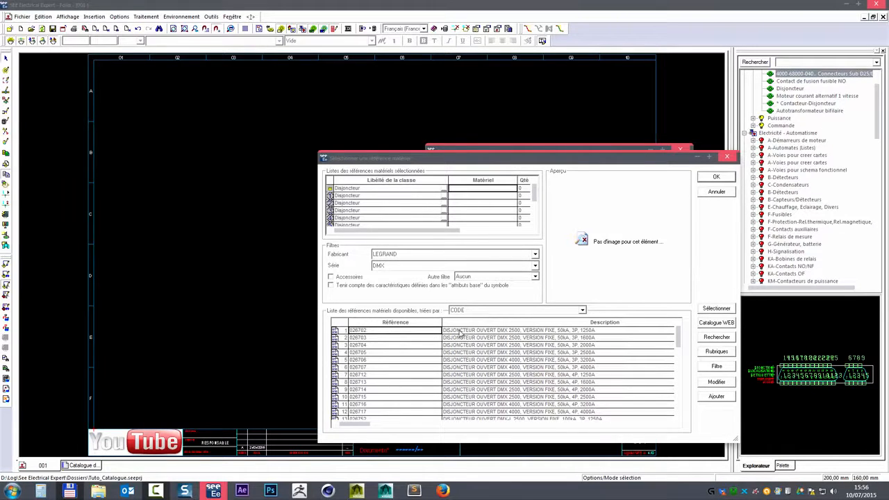
scroll(396, 376, "down", 12)
scroll(396, 376, "up", 8)
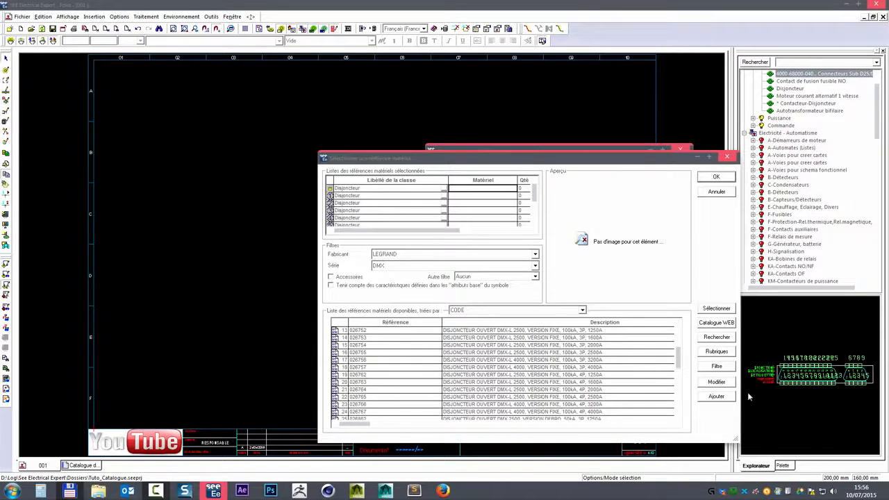
- Open the catalogue record of reference 026707, check its Accessoire attribute, and cancel out of the record and material selection
left_click(712, 382)
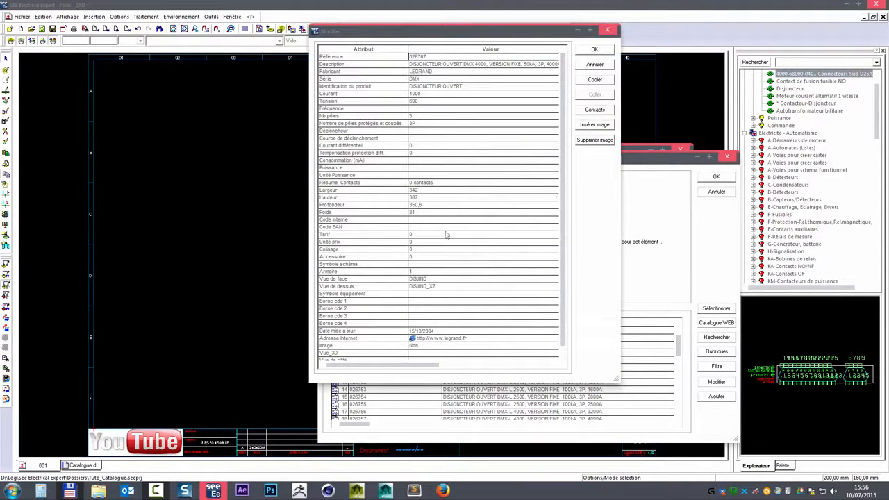
left_click(414, 256)
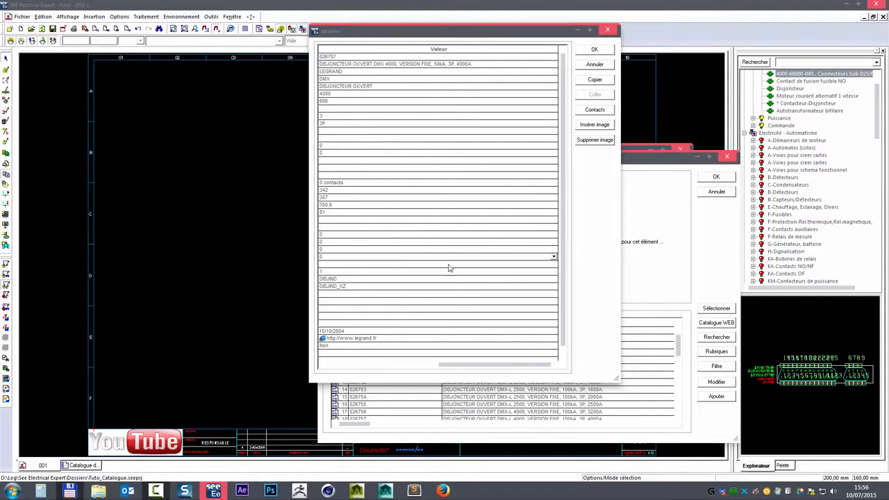
left_click(554, 257)
left_click(554, 259)
left_click(410, 367)
left_click(412, 257)
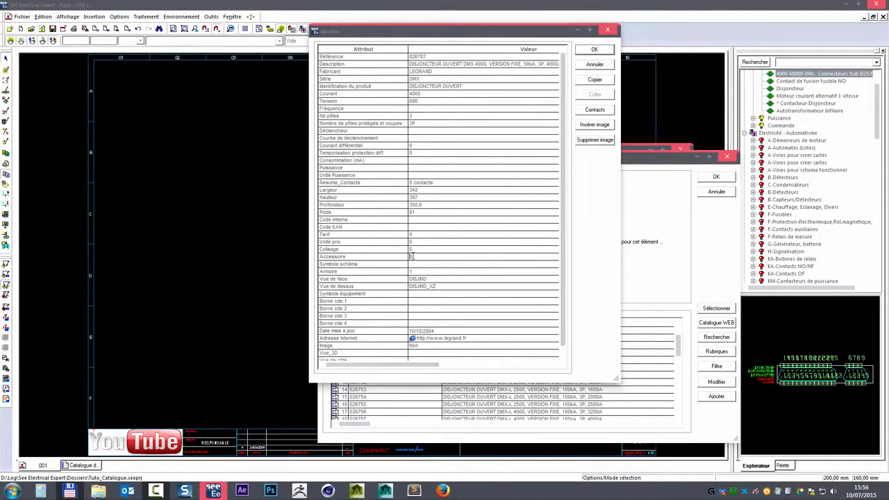
left_click(593, 64)
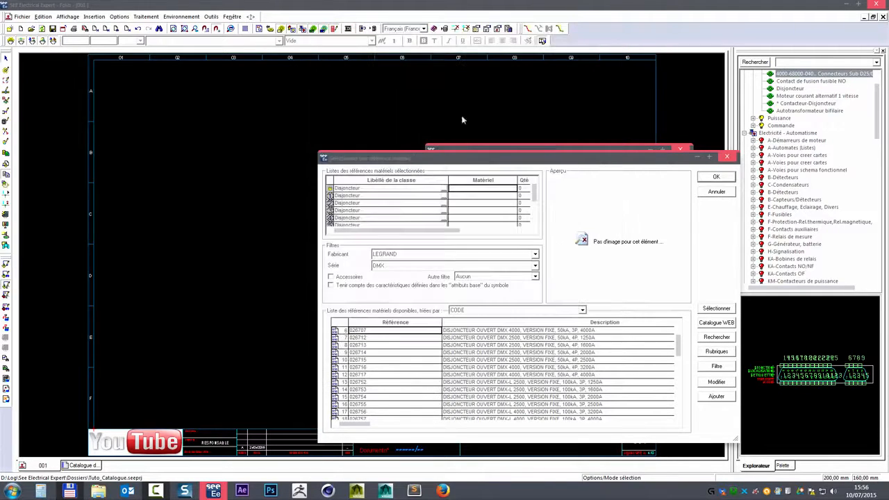
left_click(728, 195)
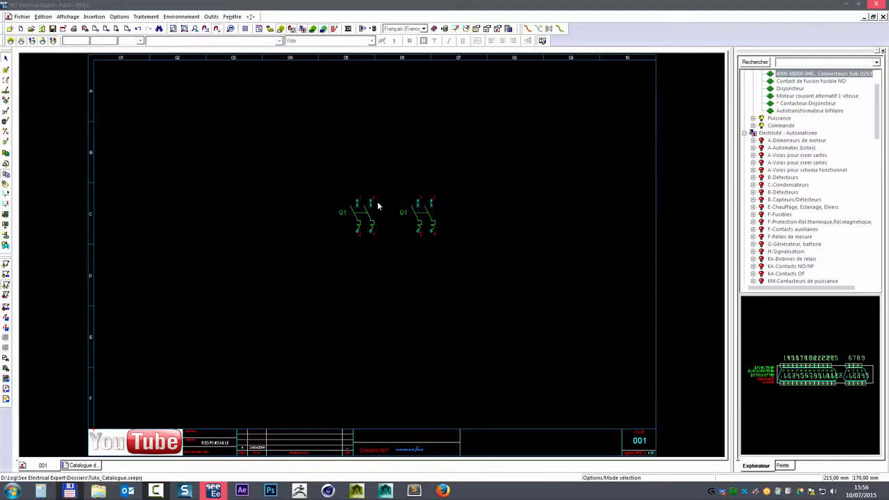
- Reopen the material selection from the left Q1 circuit breaker's Matériel attribute
mouse_move(378, 206)
double_click(359, 212)
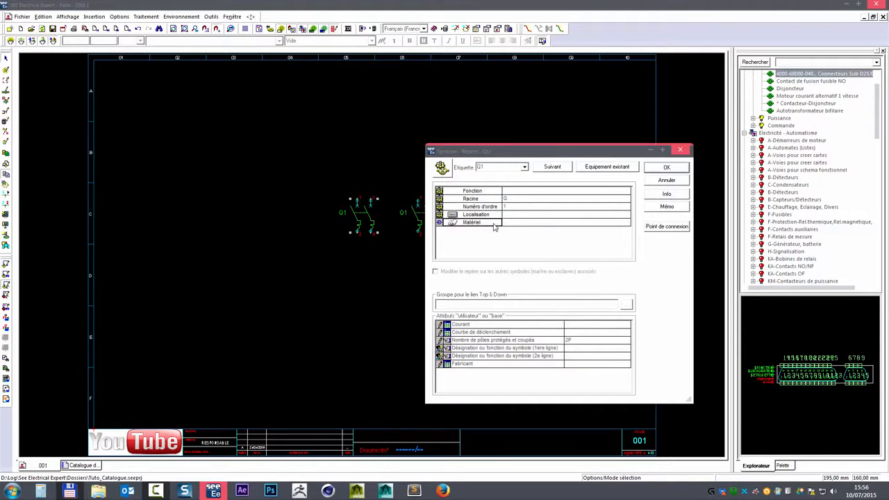
double_click(494, 225)
- Change the first material entry's class to Bloc de jonction, choosing from the list of all classes
left_click(445, 189)
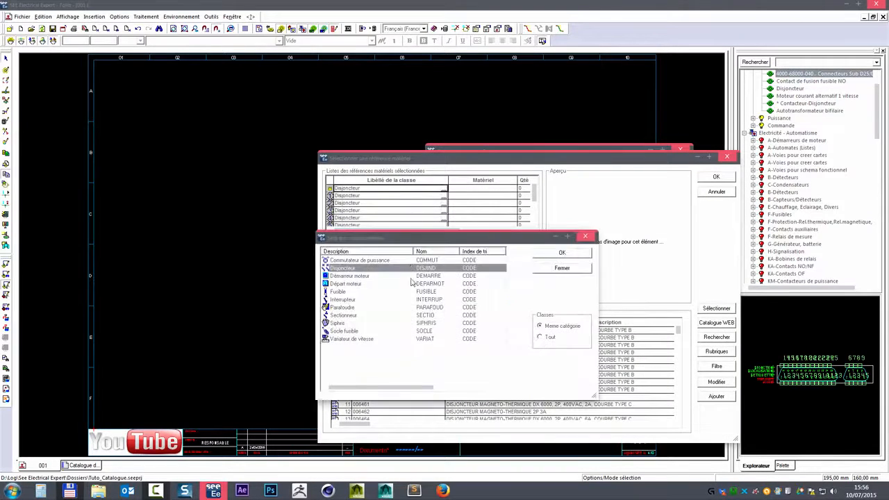
left_click(542, 337)
scroll(483, 297, "down", 5)
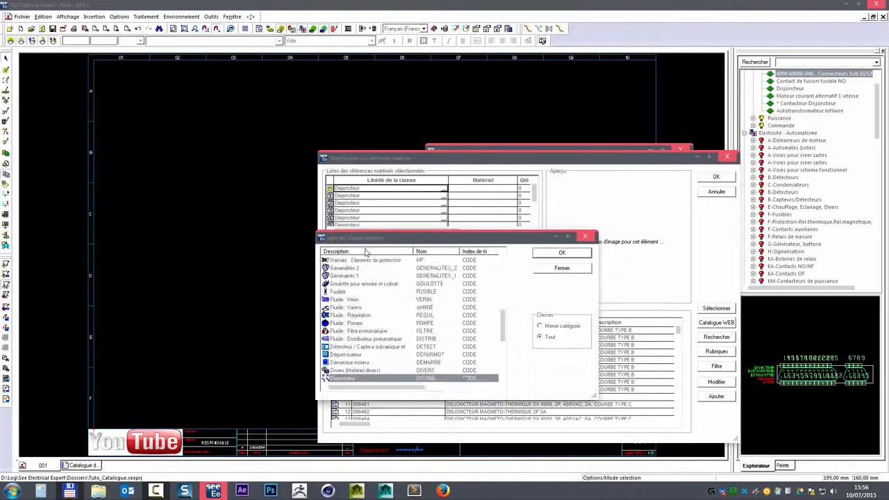
left_click_drag(507, 300, 512, 257)
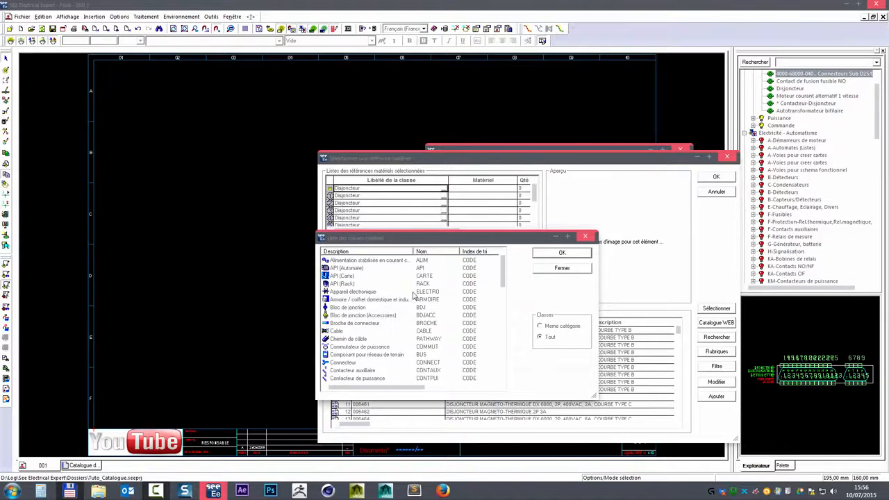
left_click(393, 307)
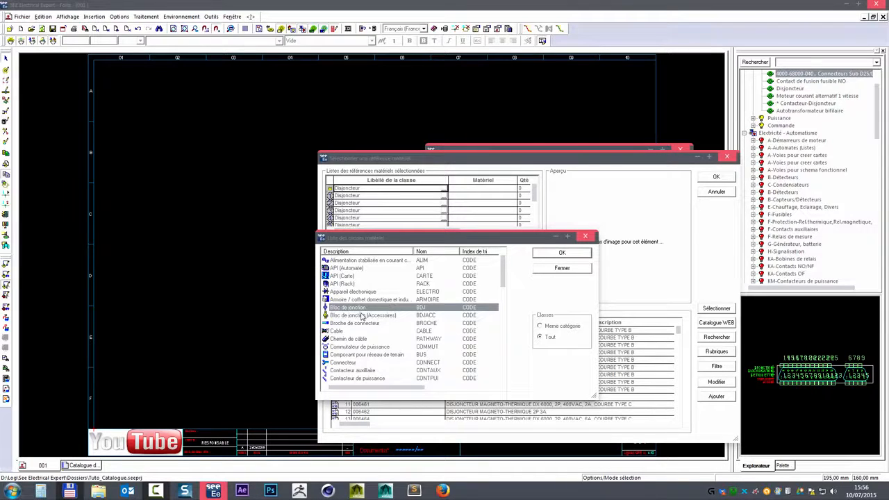
left_click(359, 315)
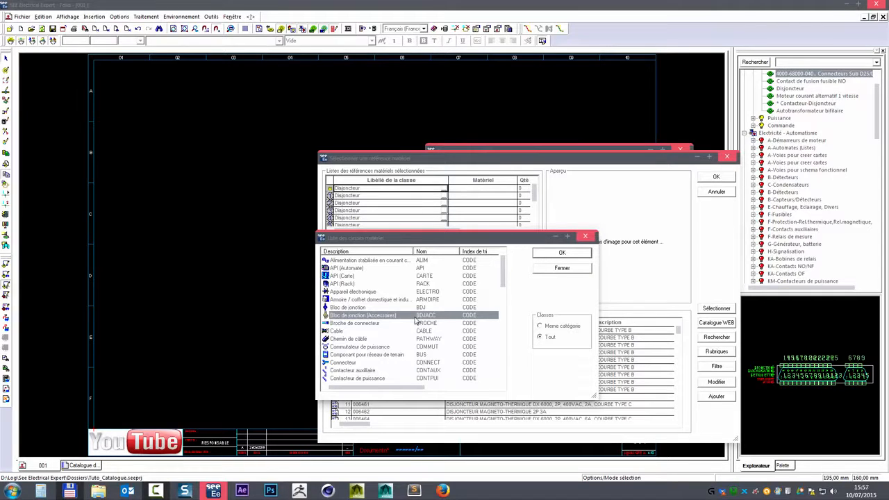
double_click(345, 308)
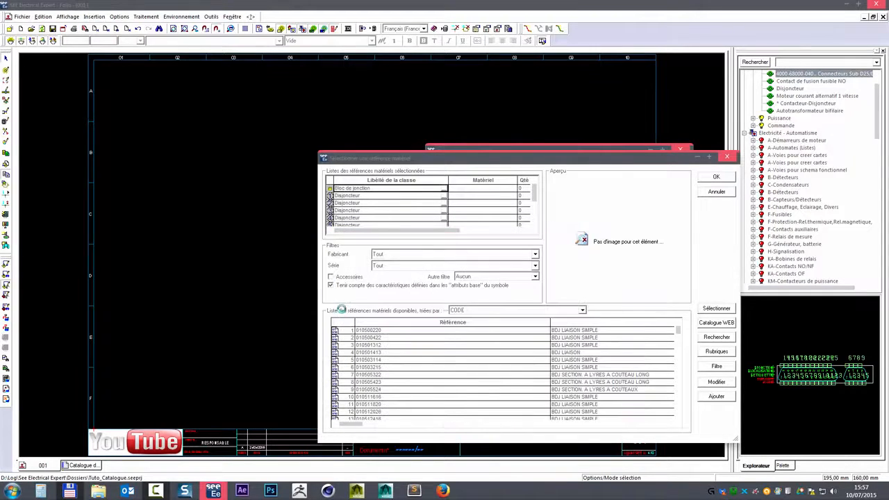
- Filter the Bloc de jonction references by manufacturer ABB ENTRELEC, preview reference 010501413, and list the accessories
left_click(387, 254)
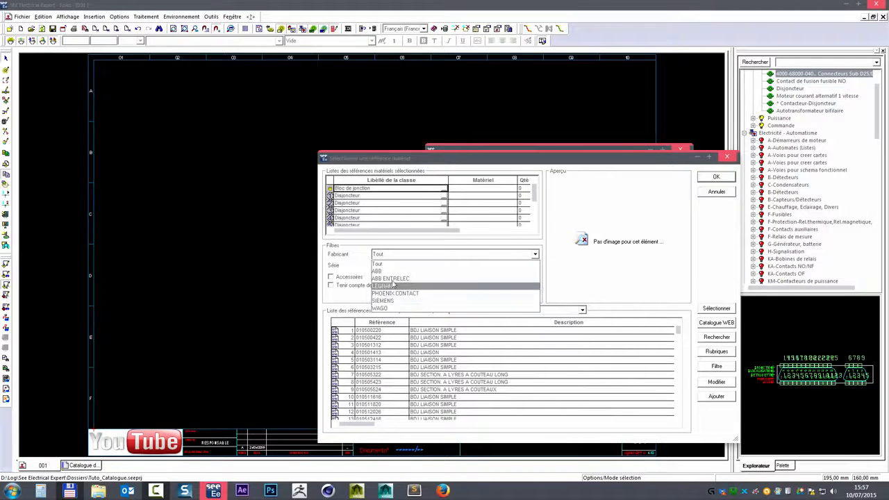
left_click(393, 278)
left_click(429, 382)
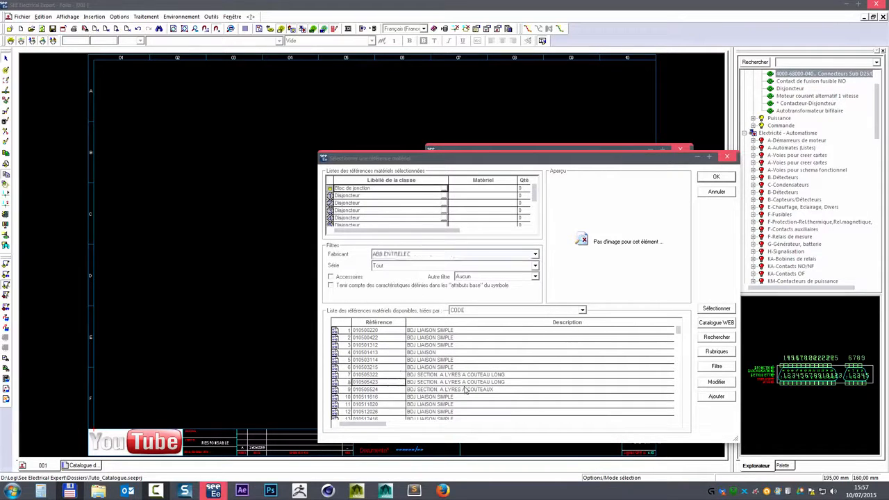
left_click(388, 354)
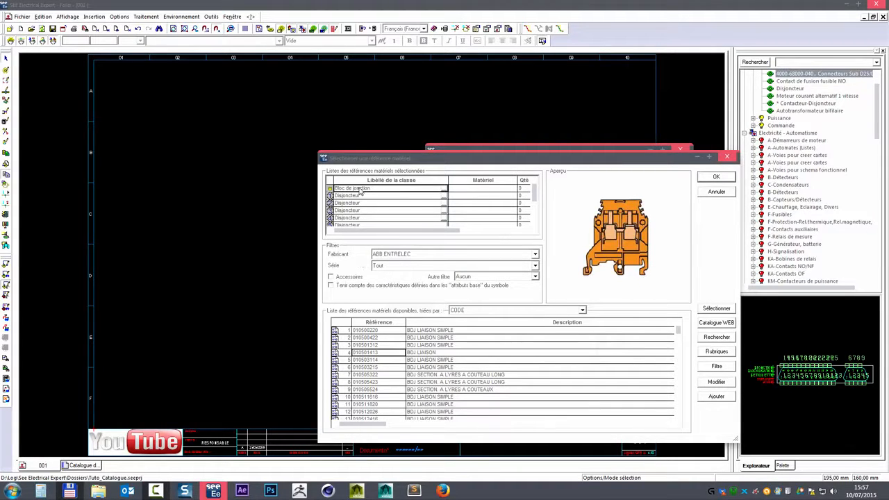
left_click(353, 277)
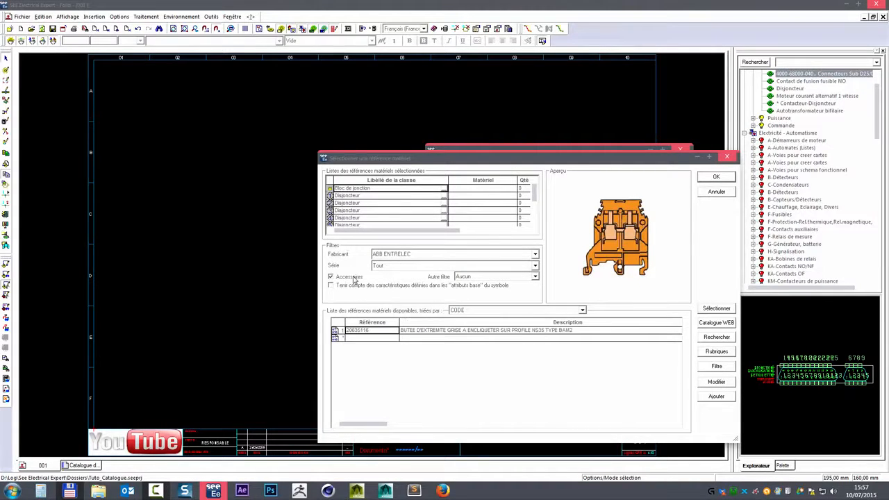
left_click(430, 331)
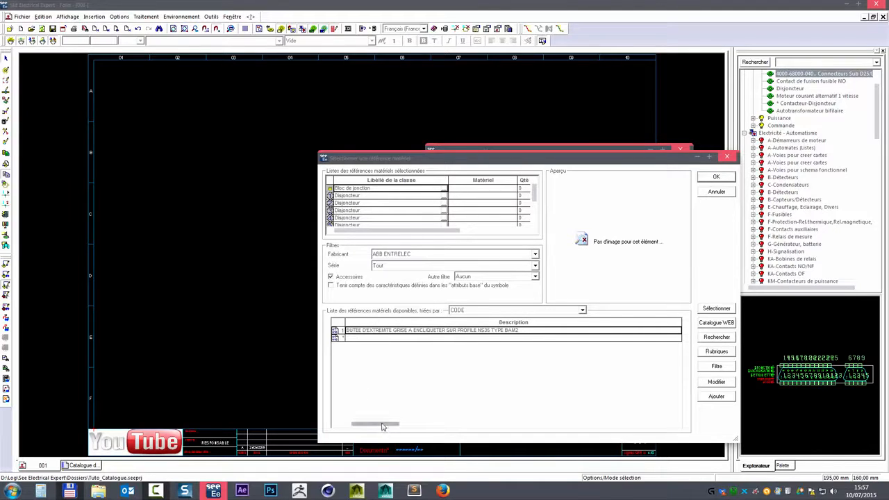
left_click_drag(384, 426, 371, 426)
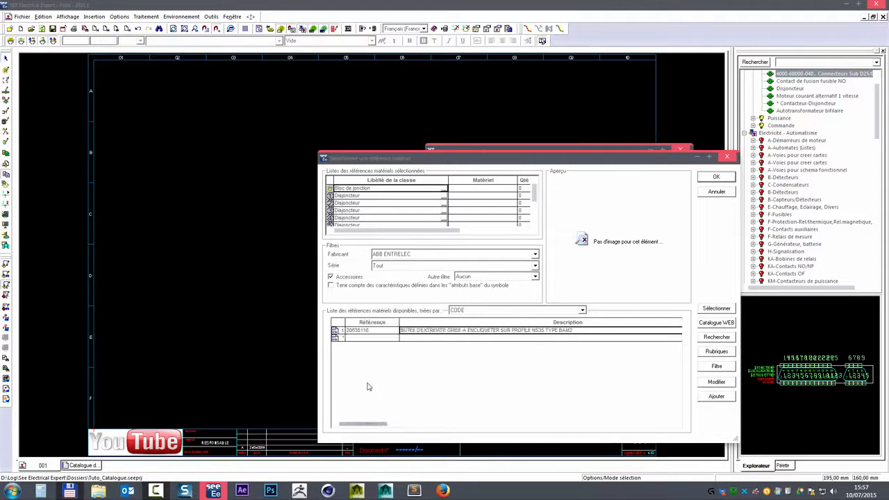
- Open the catalogue record of accessory 20635116, check its Accessoire attribute, and leave the record, material selection and symbol attributes without changes
left_click(373, 336)
left_click(716, 383)
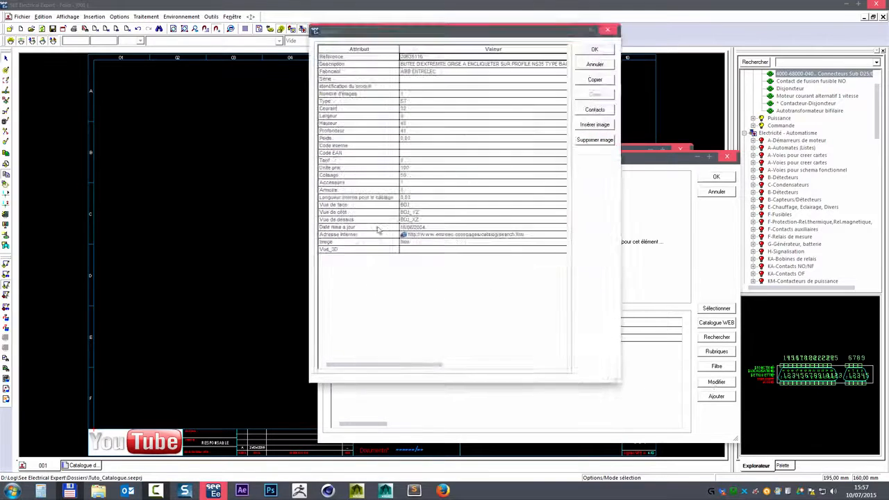
left_click(409, 183)
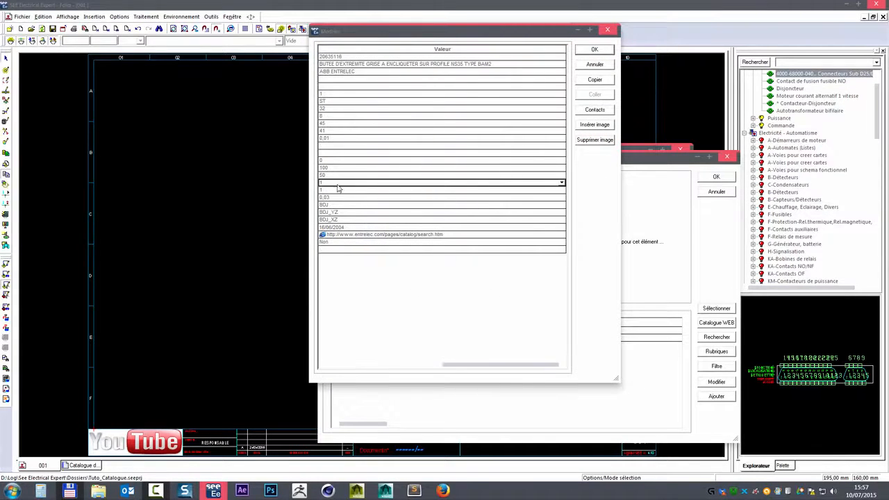
left_click(600, 65)
left_click(716, 191)
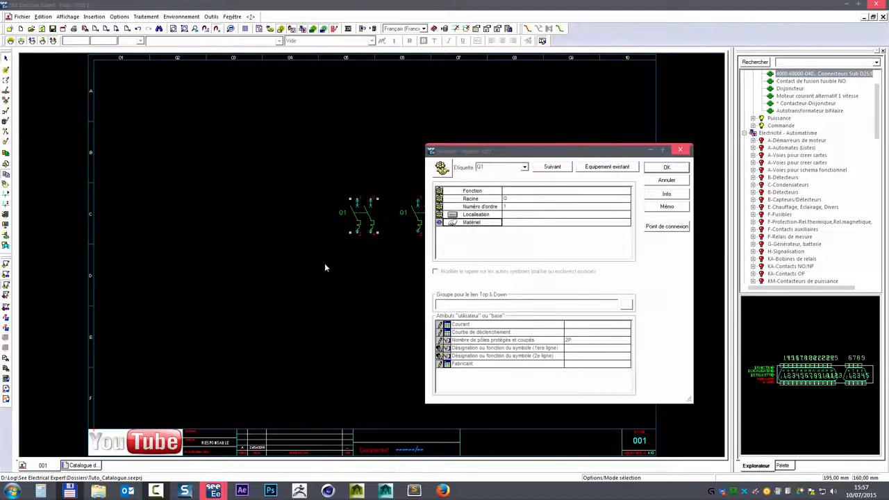
left_click(666, 168)
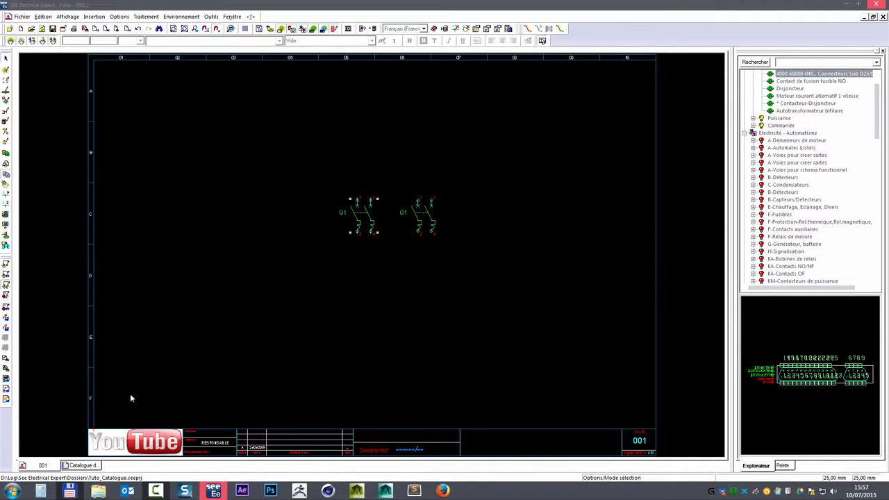
- Return to the equipment catalogue and expand the Rubriques of the Siphris and Interrupteur classes
left_click(81, 465)
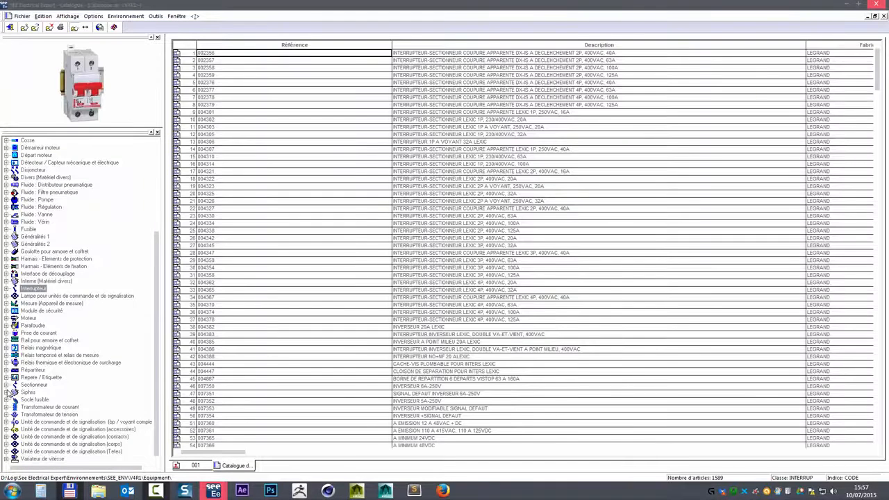
left_click(6, 393)
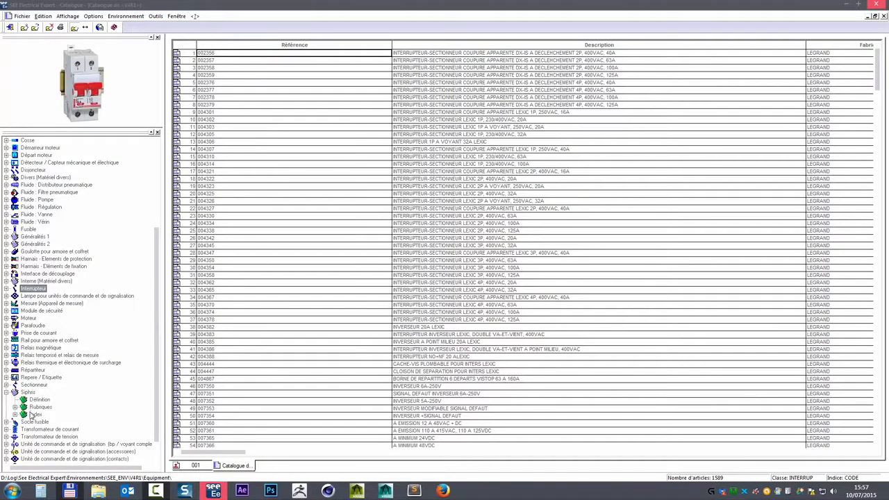
left_click(16, 407)
scroll(48, 422, "down", 4)
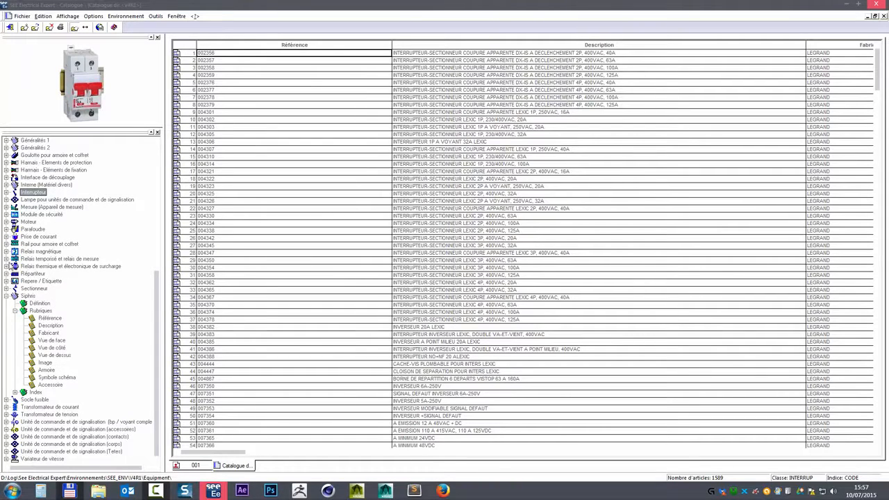
left_click(6, 192)
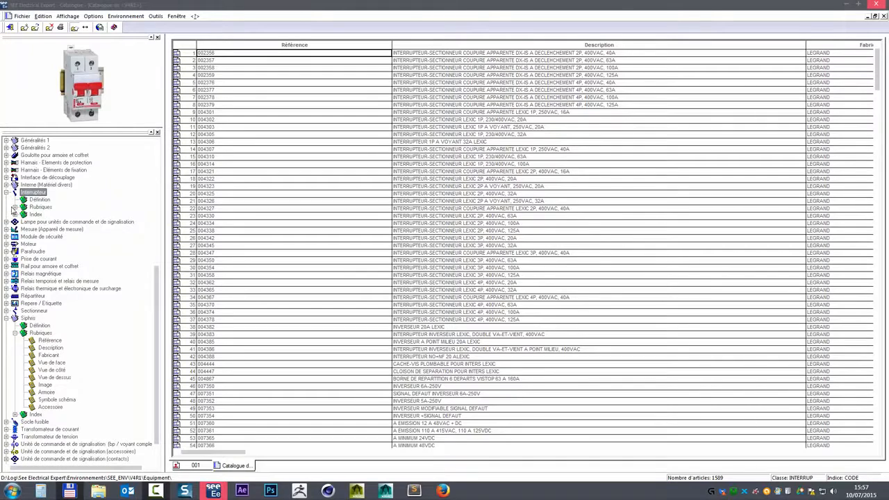
left_click(16, 207)
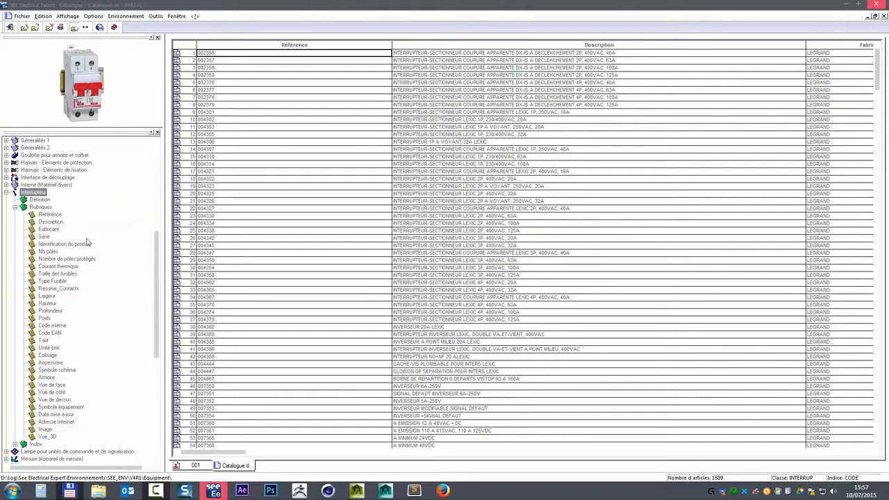
- Copy the Colisage field from the Interrupteur class into the Rubriques of the Siphris class
left_click(47, 355)
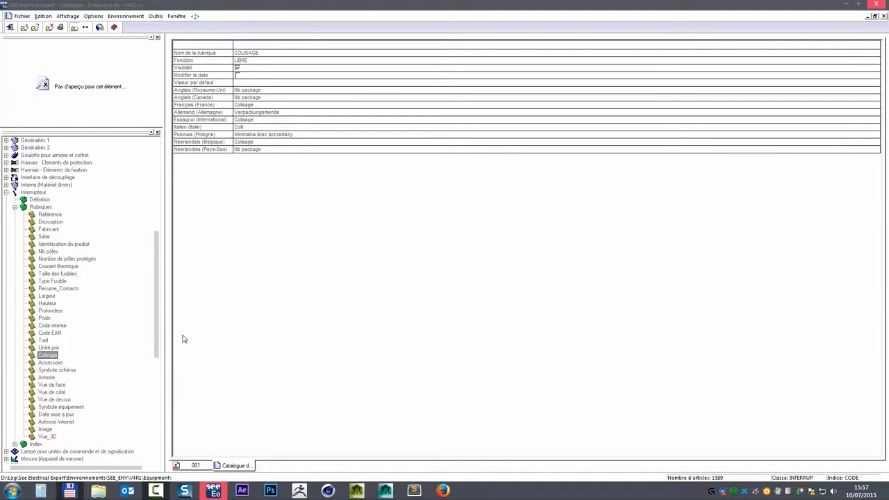
left_click_drag(155, 334, 155, 355)
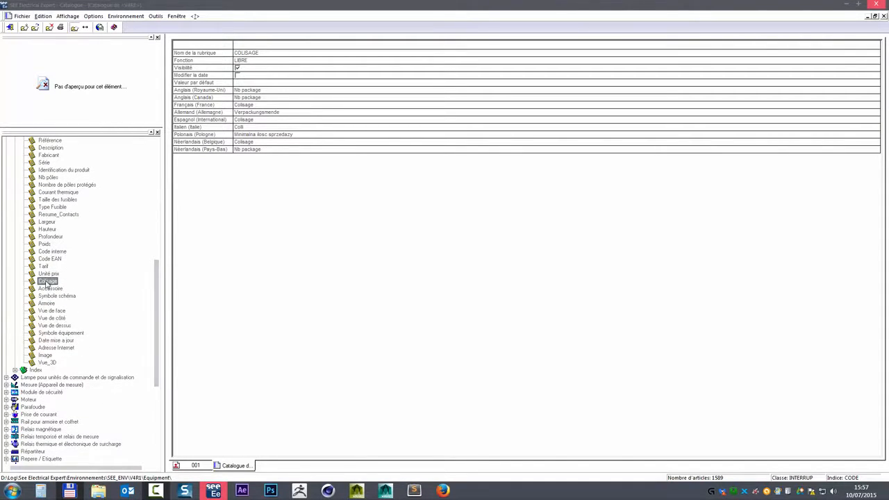
right_click(45, 285)
key("Escape")
scroll(43, 437, "down", 4)
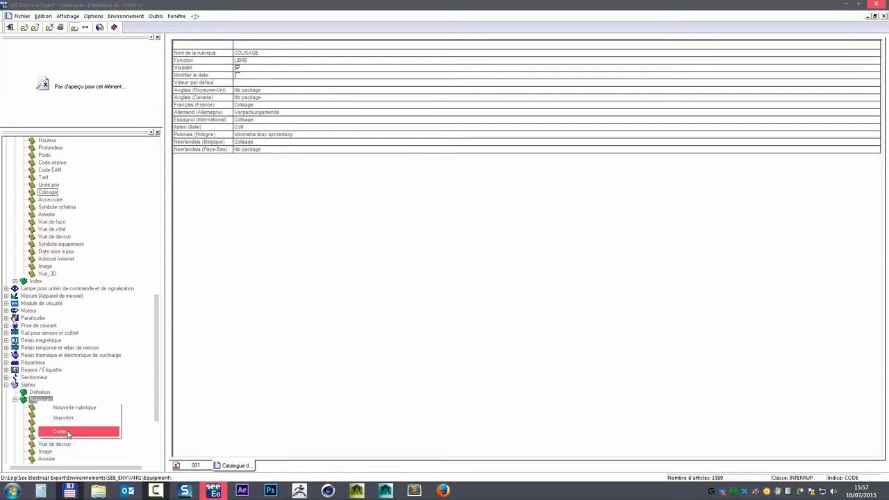
left_click(62, 431)
- Examine the definitions of Interrupteur's Code EAN, Largeur, Hauteur and Profondeur fields
left_click_drag(157, 329, 159, 297)
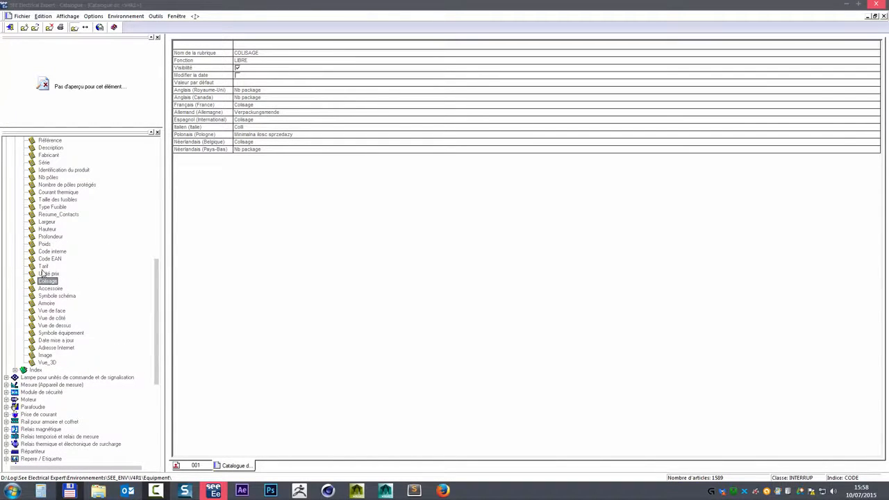
left_click(43, 259)
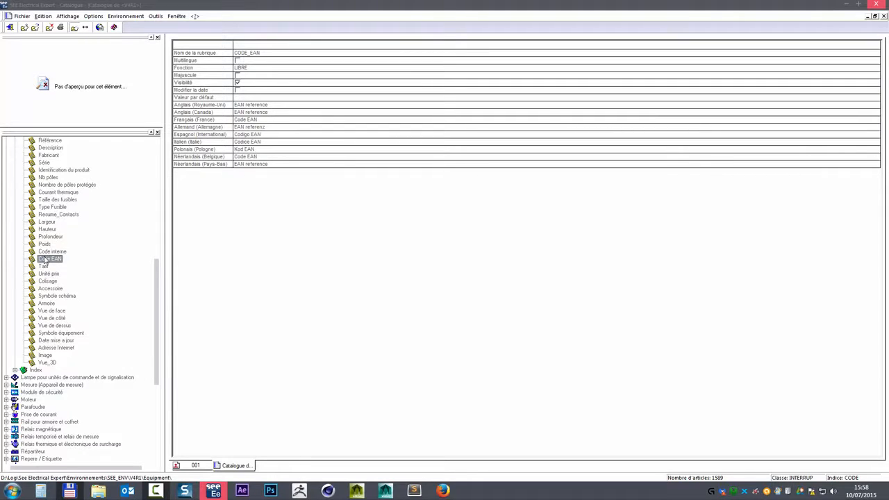
left_click(44, 238)
left_click(45, 222)
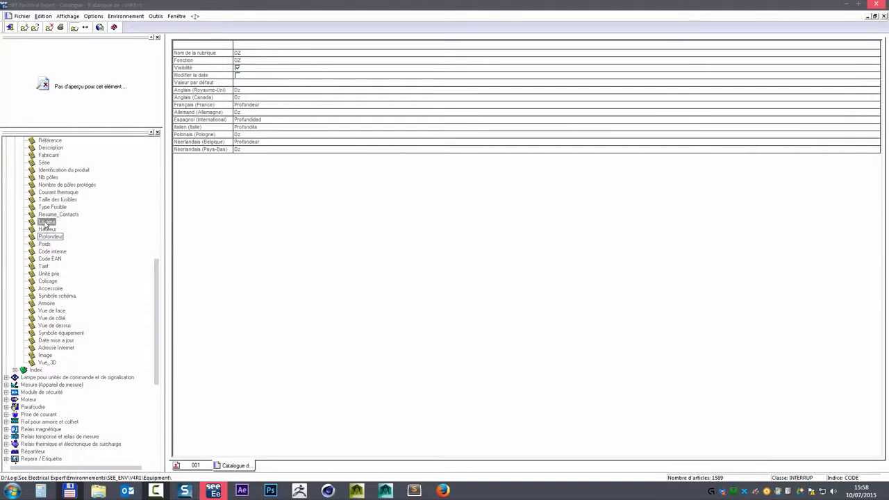
left_click(45, 229)
left_click(50, 237)
- Compare the function definitions of Interrupteur's Vue de face, Vue de côté and Vue de dessus fields
left_click_drag(158, 294, 158, 308)
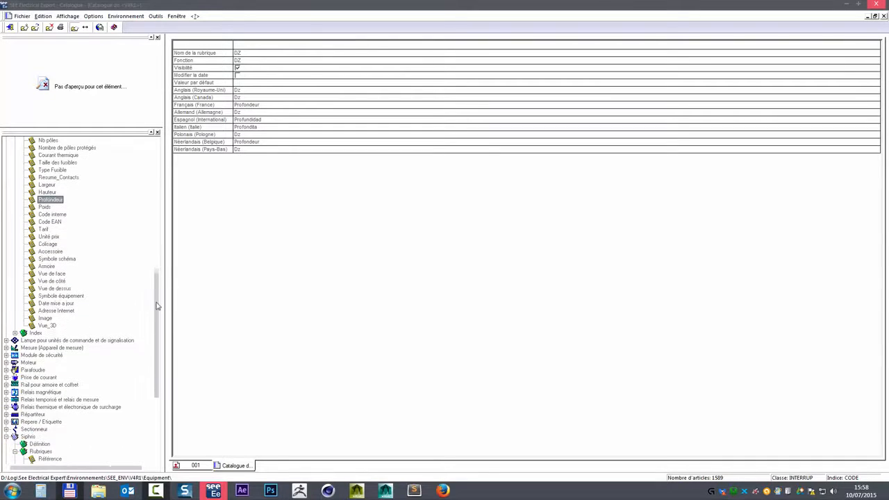
left_click(54, 275)
left_click(54, 282)
left_click(55, 288)
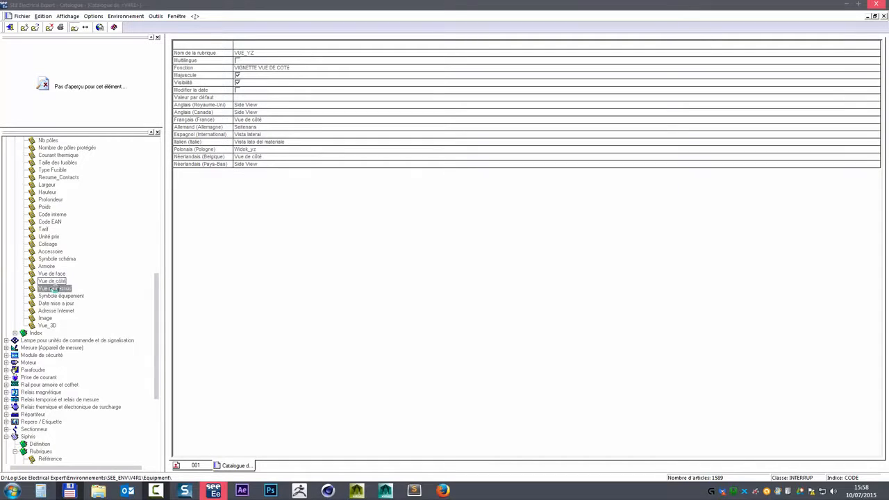
left_click(53, 281)
left_click(55, 274)
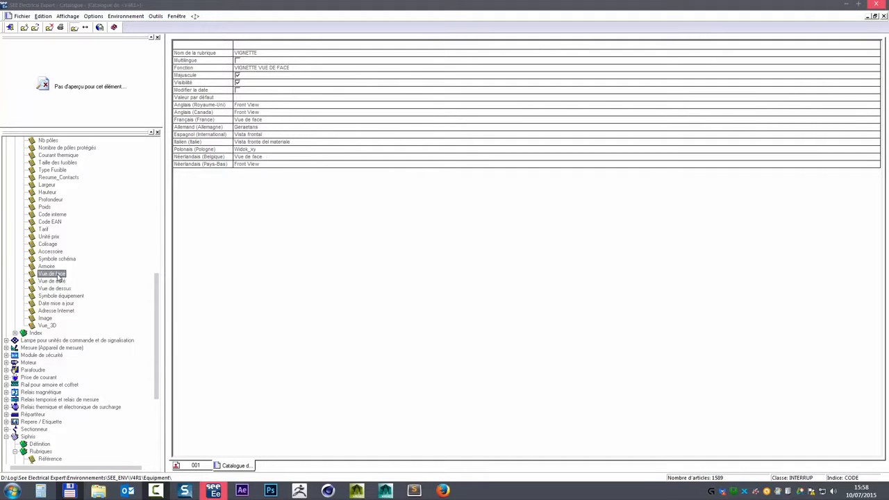
left_click(54, 281)
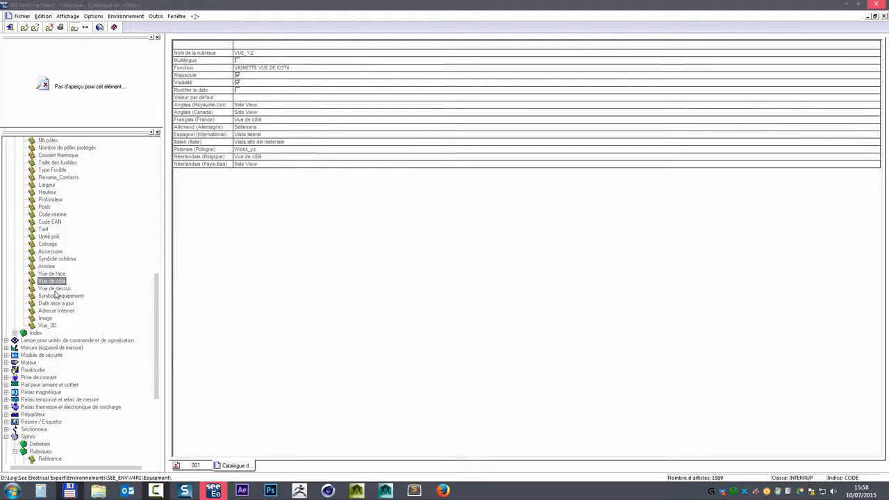
left_click(55, 289)
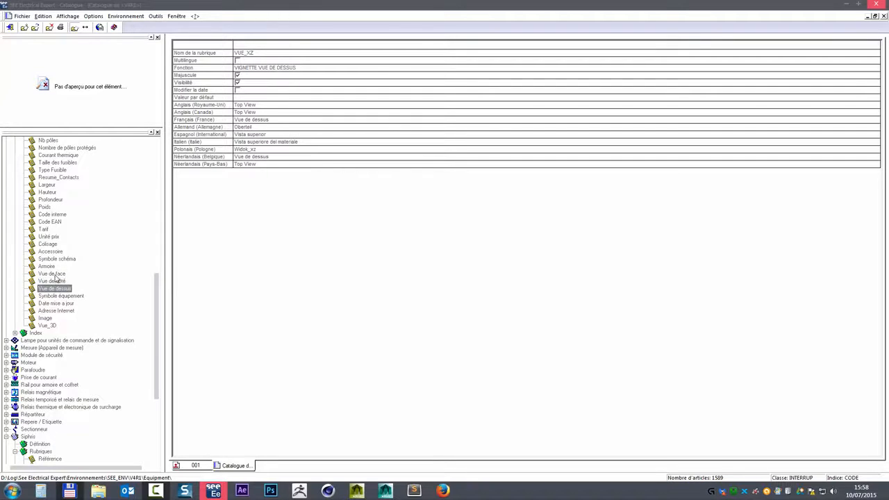
left_click(55, 275)
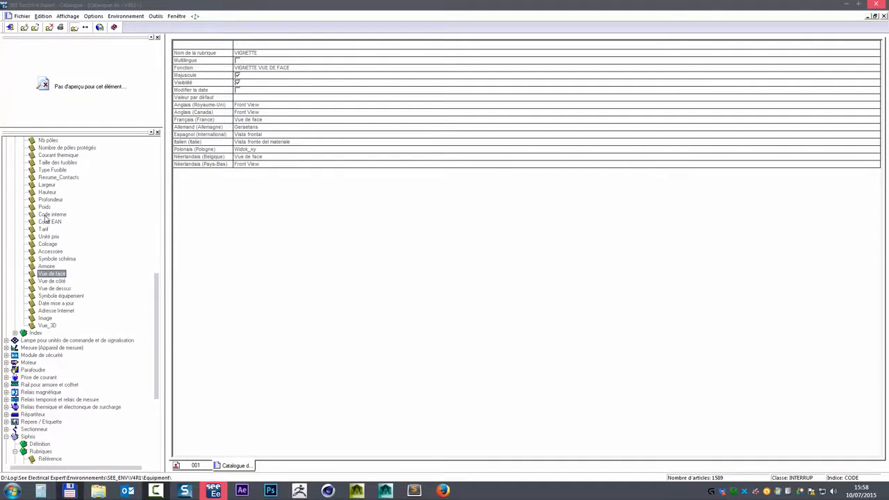
- Copy the Largeur field from the Interrupteur class into the Rubriques of the Siphris class
left_click(44, 186)
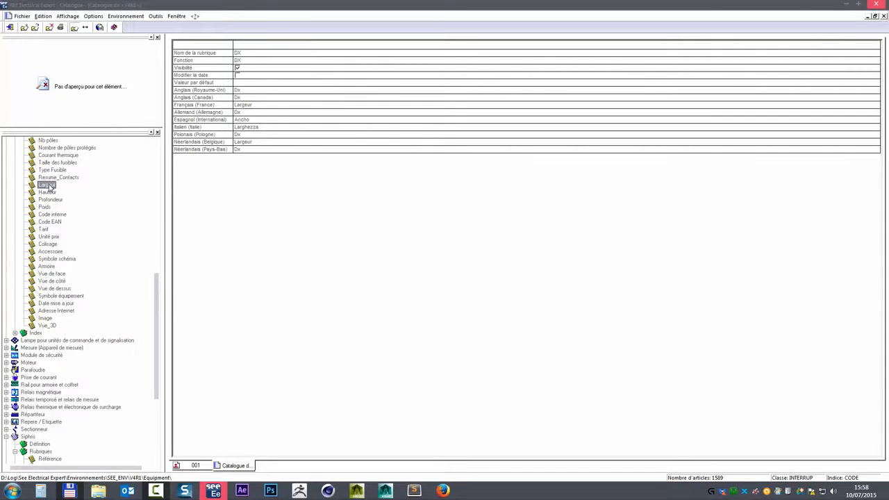
right_click(48, 187)
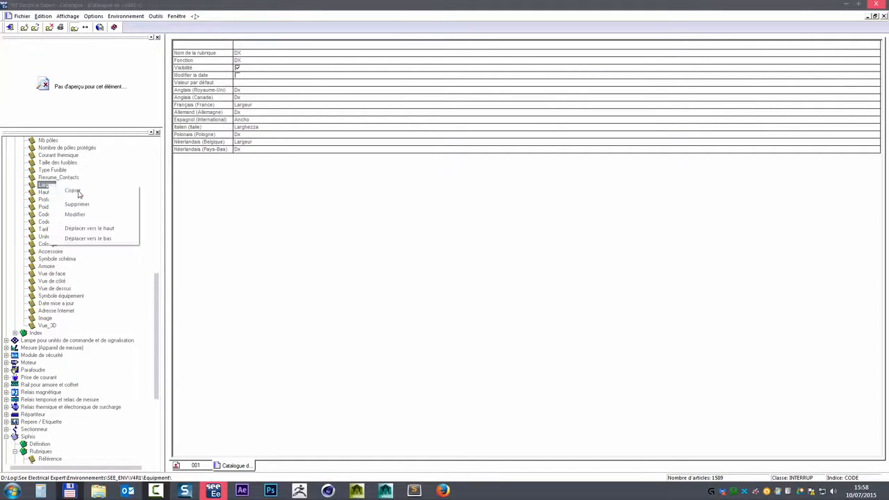
left_click(80, 191)
scroll(35, 401, "down", 7)
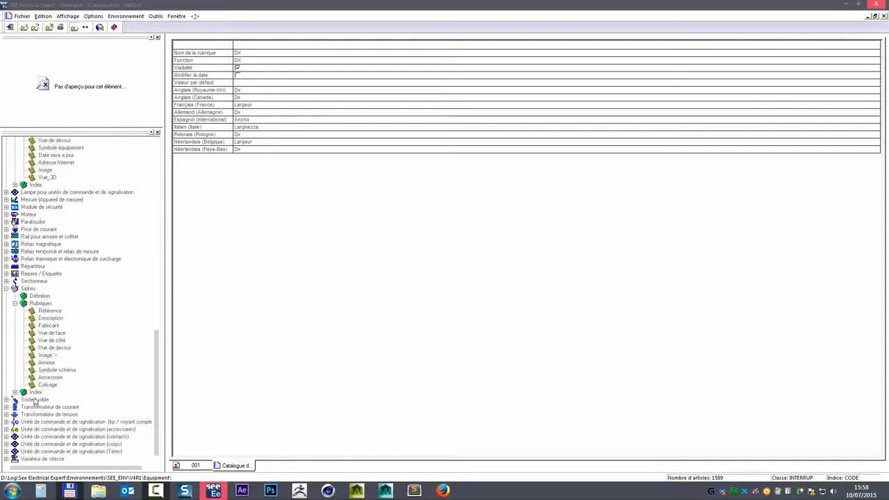
right_click(40, 304)
left_click(70, 331)
- Copy the Hauteur field from the Interrupteur class into the Rubriques of the Siphris class
scroll(43, 191, "up", 4)
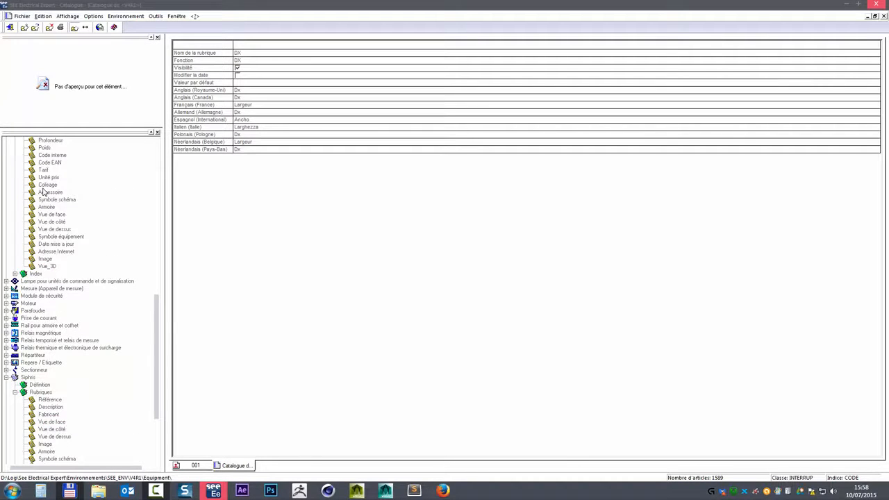
scroll(45, 180, "up", 4)
left_click(48, 222)
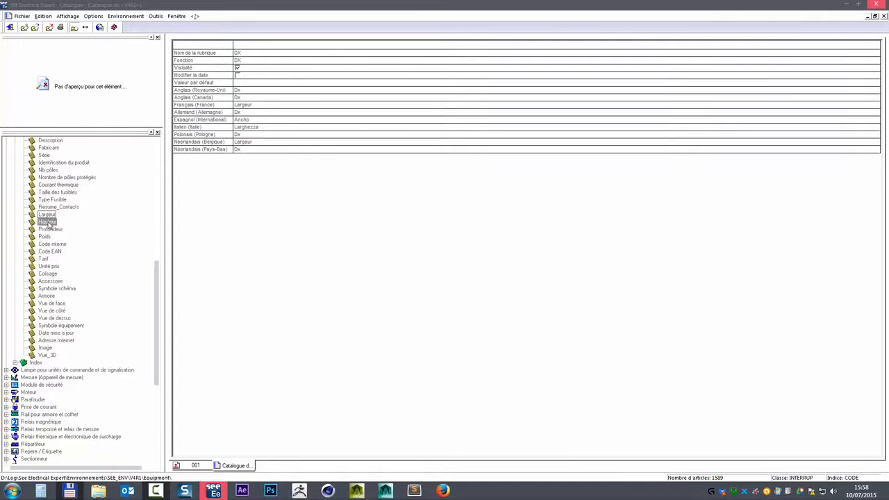
right_click(49, 222)
left_click(80, 228)
scroll(45, 390, "down", 4)
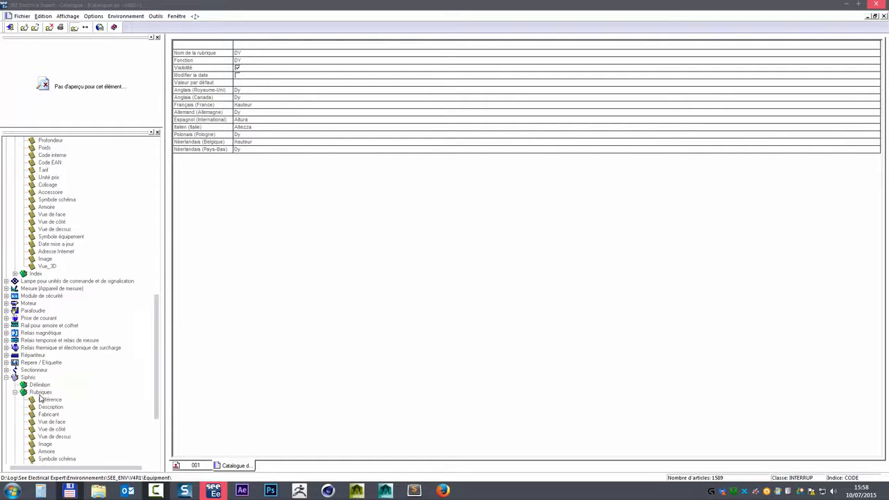
right_click(40, 398)
left_click(69, 426)
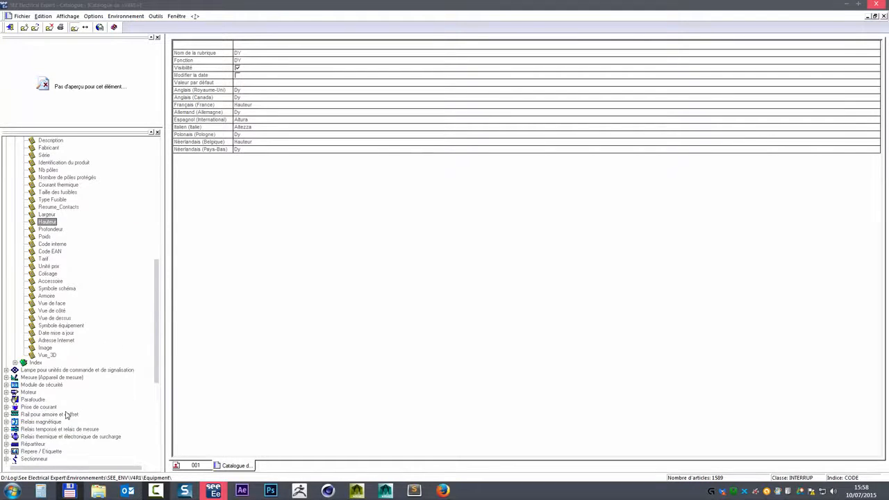
- Copy the Profondeur field from the Interrupteur class into the Rubriques of the Siphris class
right_click(54, 228)
left_click(79, 234)
scroll(38, 379, "down", 4)
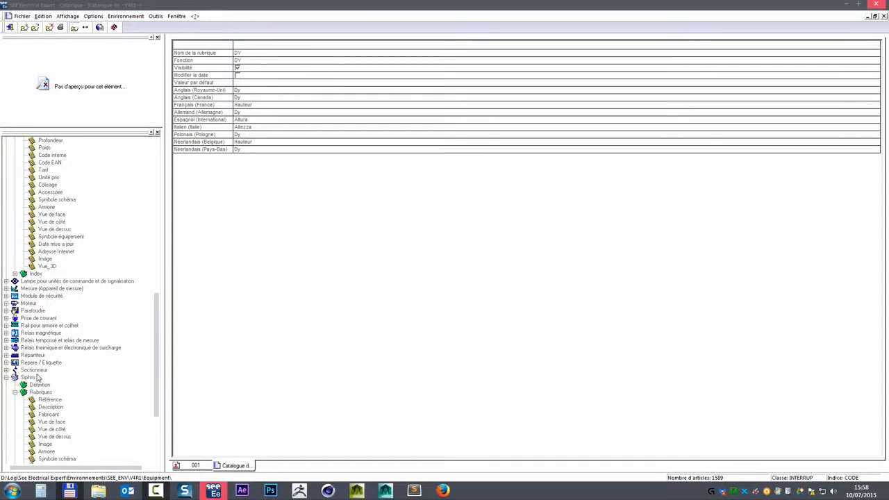
right_click(40, 393)
left_click(70, 421)
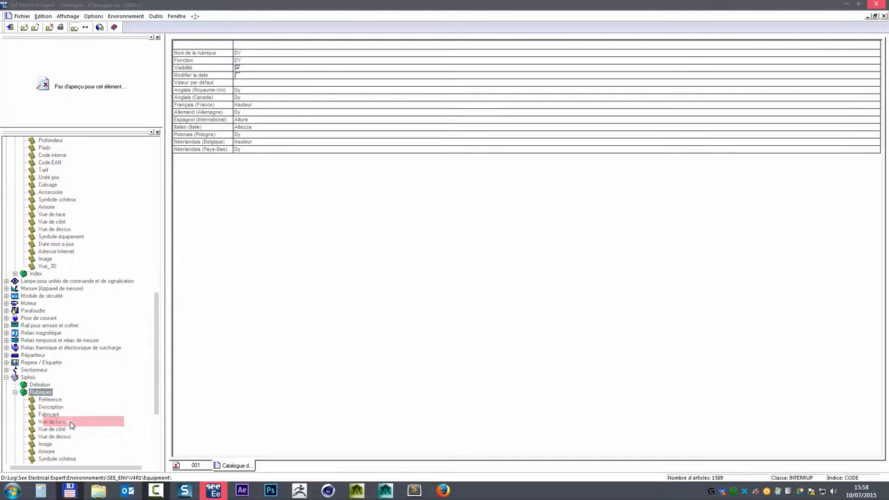
- Open the catalogue record of reference 006266 from the material selection of the first Q1 breaker on folio 001
left_click(179, 465)
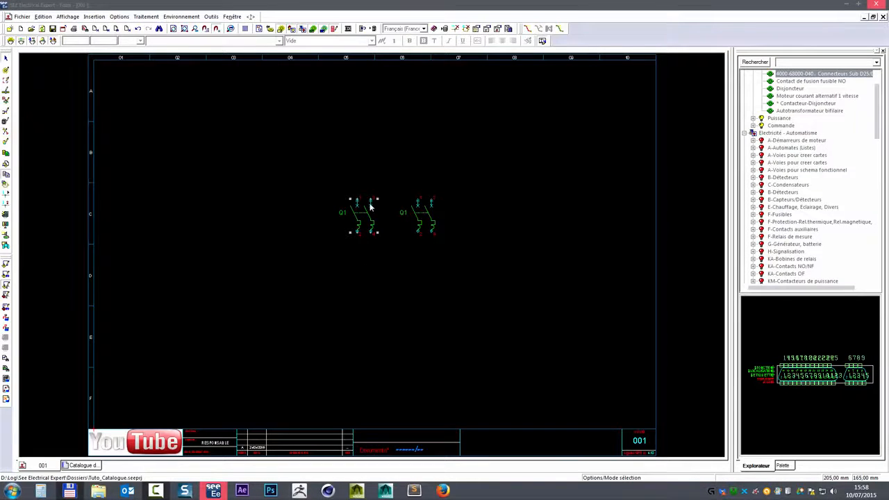
double_click(370, 206)
left_click(486, 224)
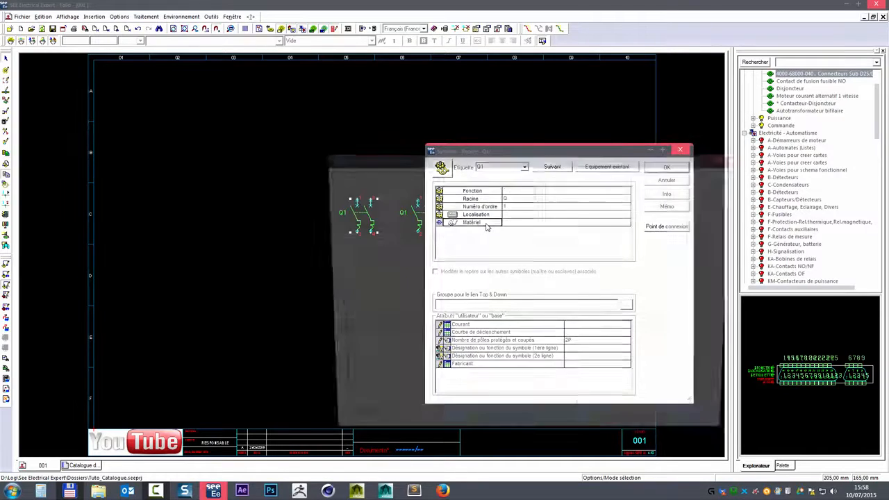
left_click(377, 353)
left_click(717, 381)
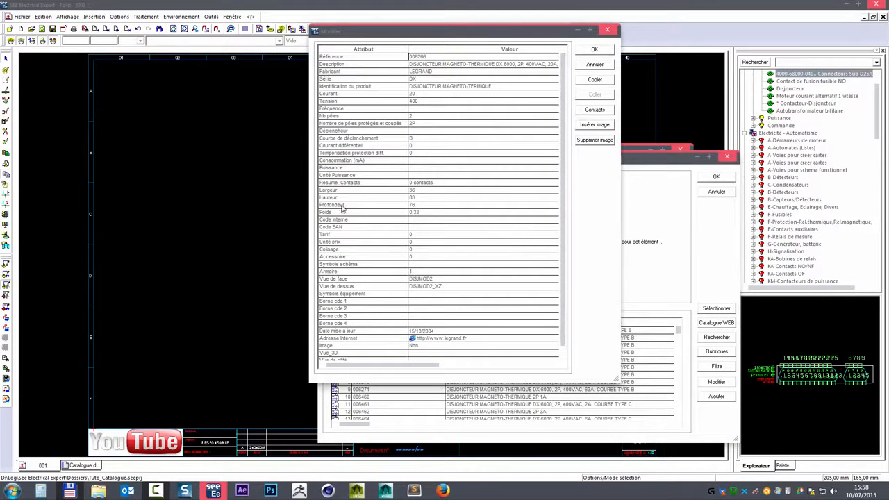
- Examine the Largeur, Profondeur, Armoire and Vue de face attributes of reference 006266 and close its record without changes
left_click(337, 191)
left_click(335, 205)
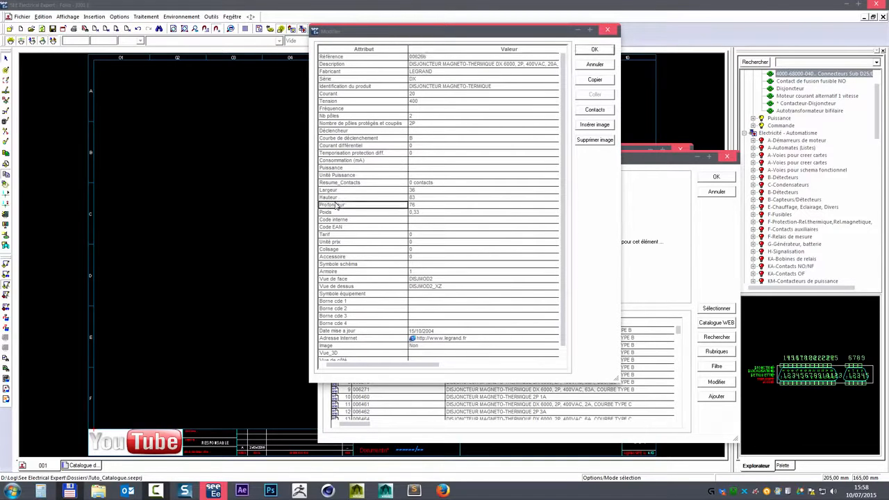
left_click(424, 206)
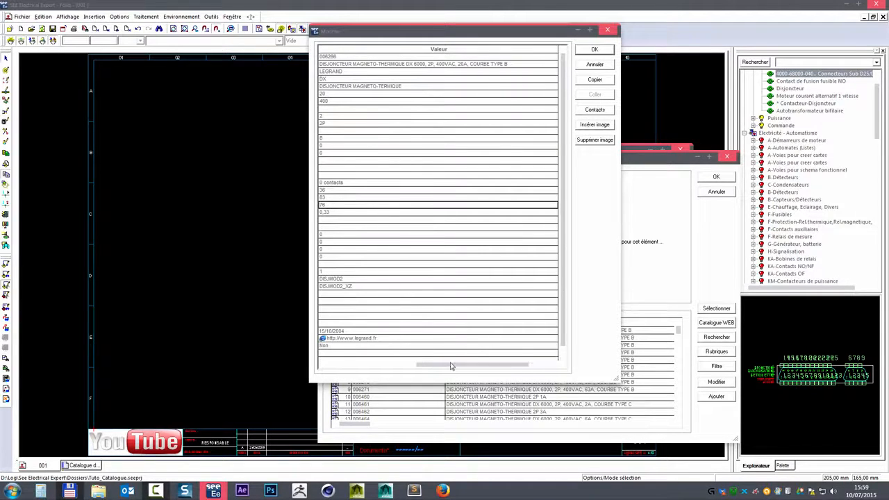
scroll(450, 366, "left", 3)
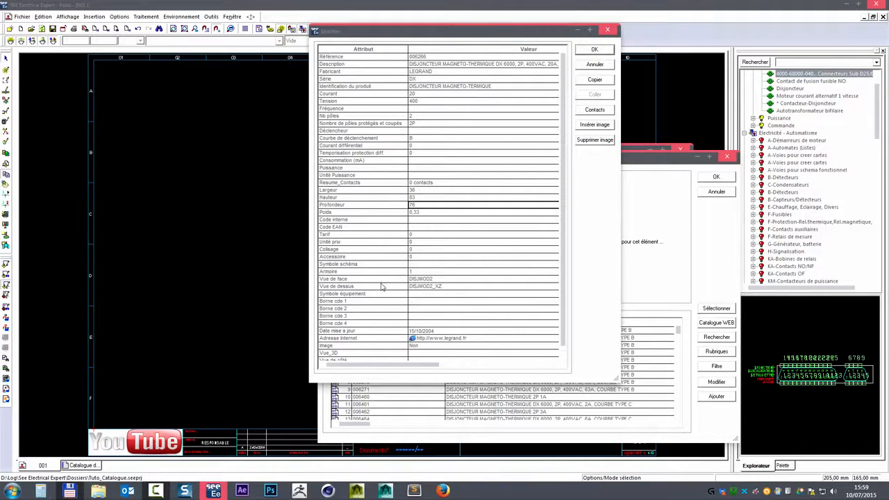
left_click(347, 279)
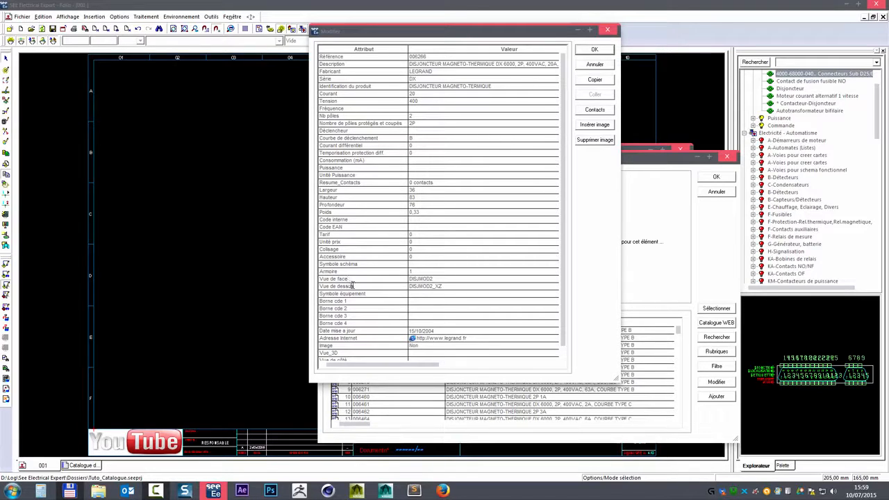
left_click(375, 276)
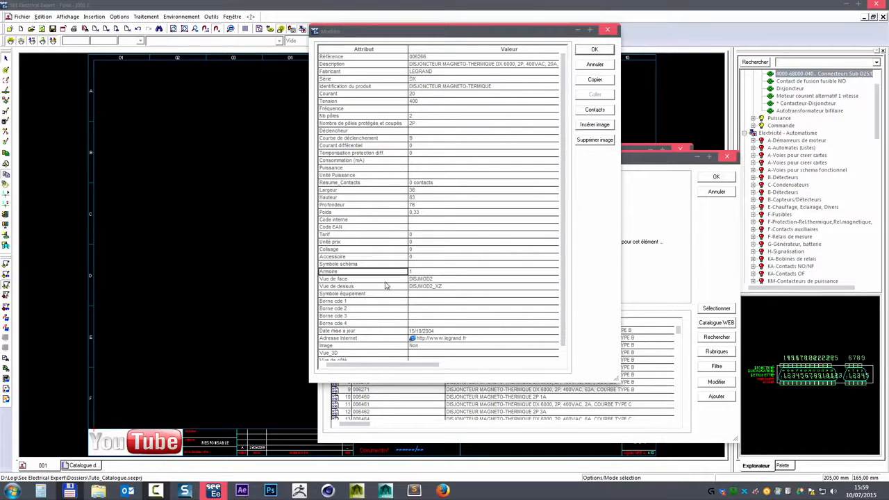
left_click(387, 281)
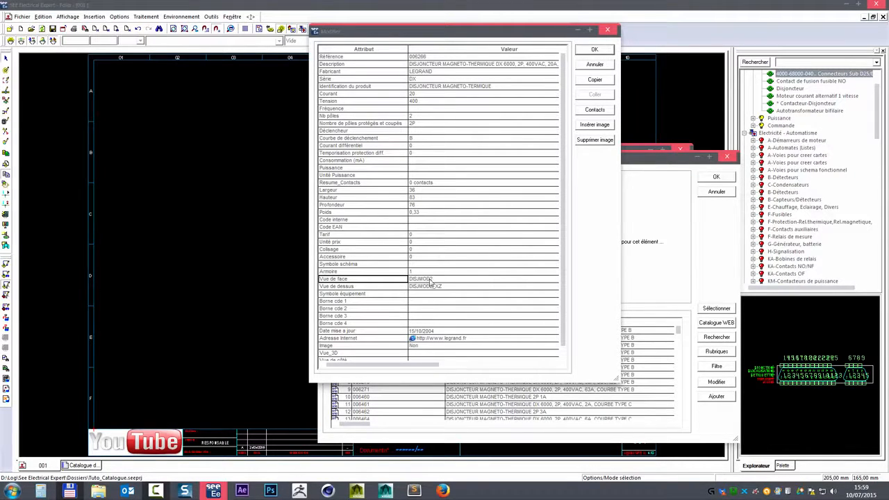
left_click_drag(489, 39, 513, 91)
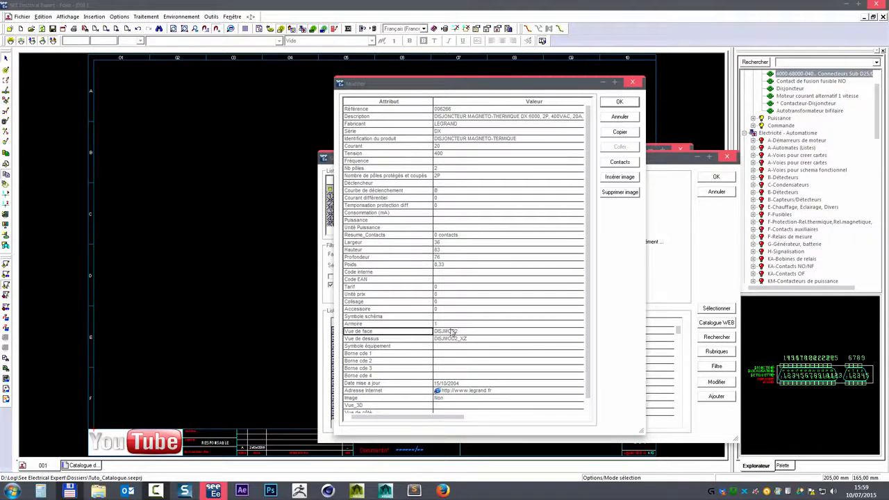
left_click(623, 118)
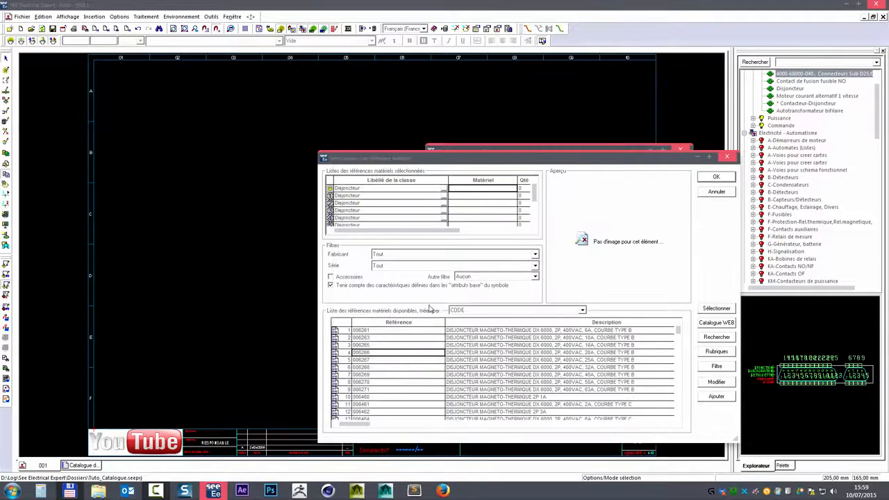
- Assign material reference 006266 to the first Q1 breaker
double_click(382, 354)
left_click(715, 177)
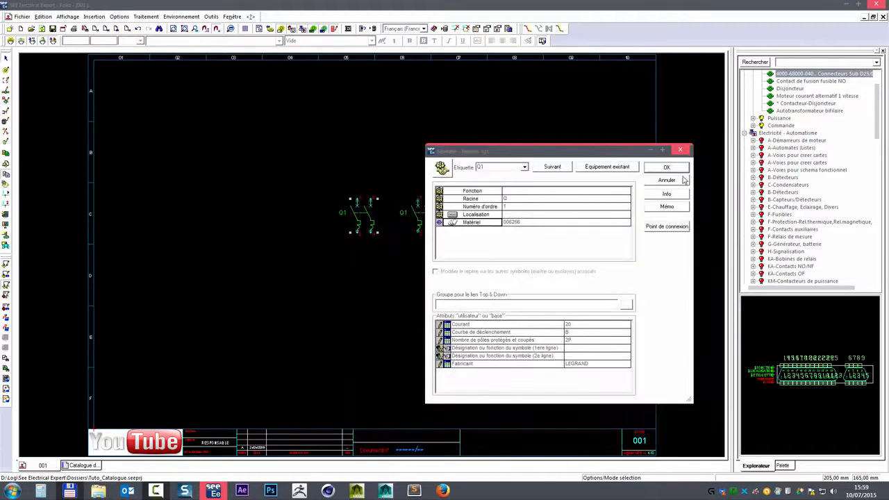
- Create Implantation folio 002 titled "implantation" with location TGBT under 1/CARACTERISTIQUES and open it
left_click(25, 19)
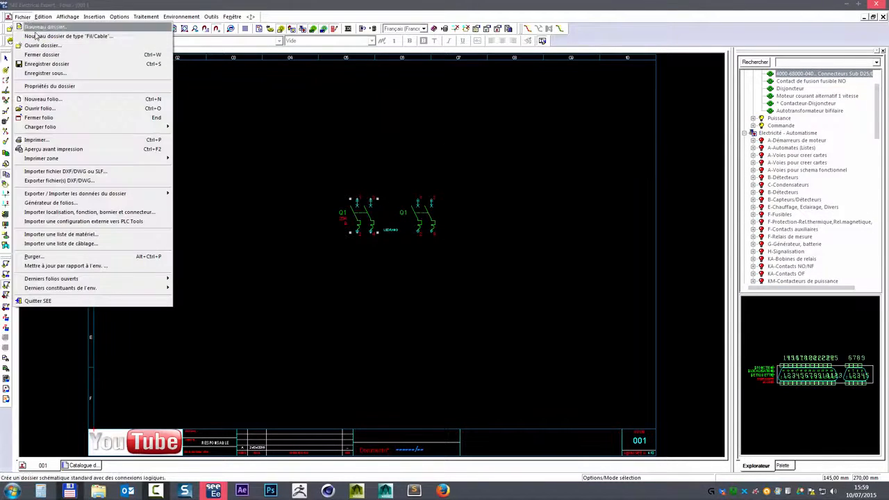
left_click(123, 3)
left_click(31, 29)
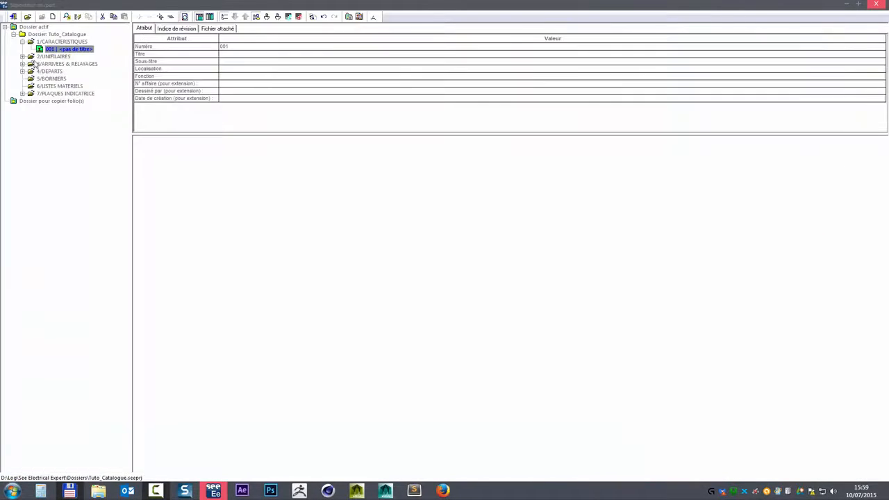
right_click(64, 42)
left_click(106, 58)
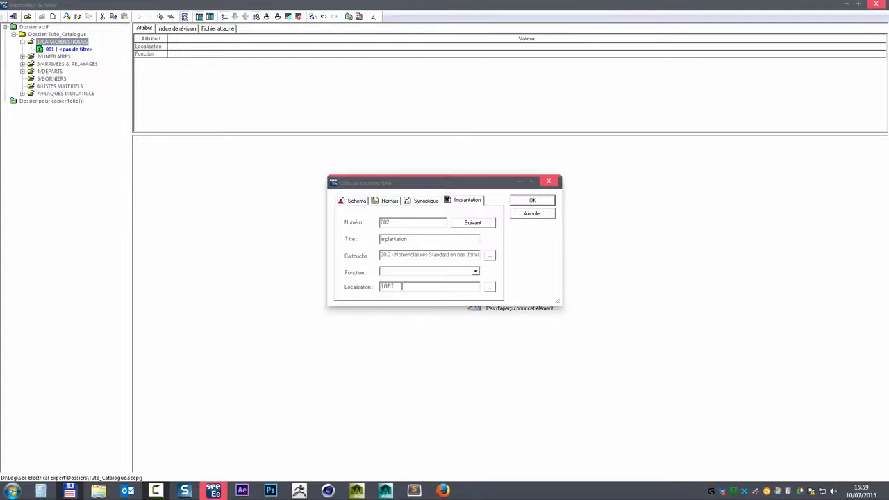
left_click(532, 202)
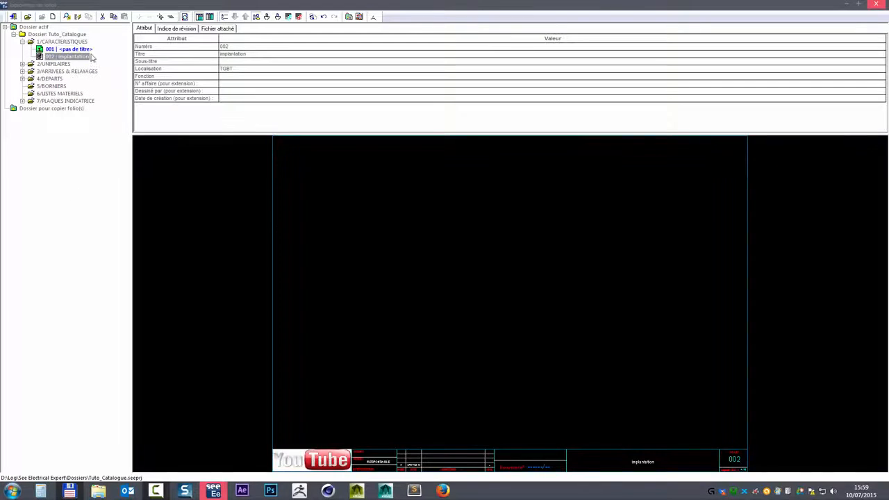
double_click(79, 57)
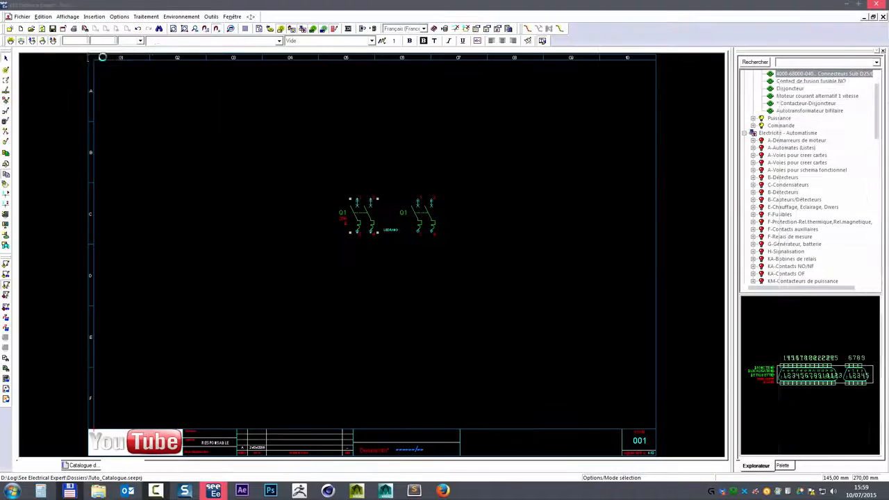
- Set the scale of the implantation folio to 10
left_click(119, 16)
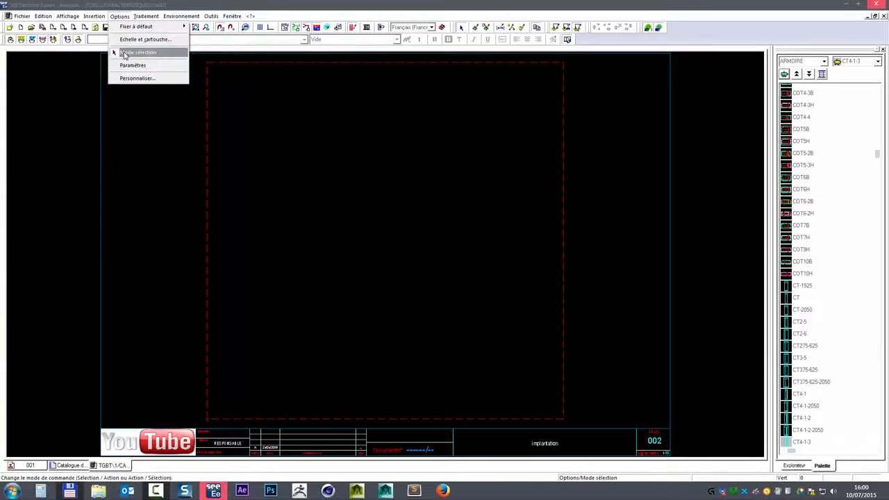
left_click(135, 39)
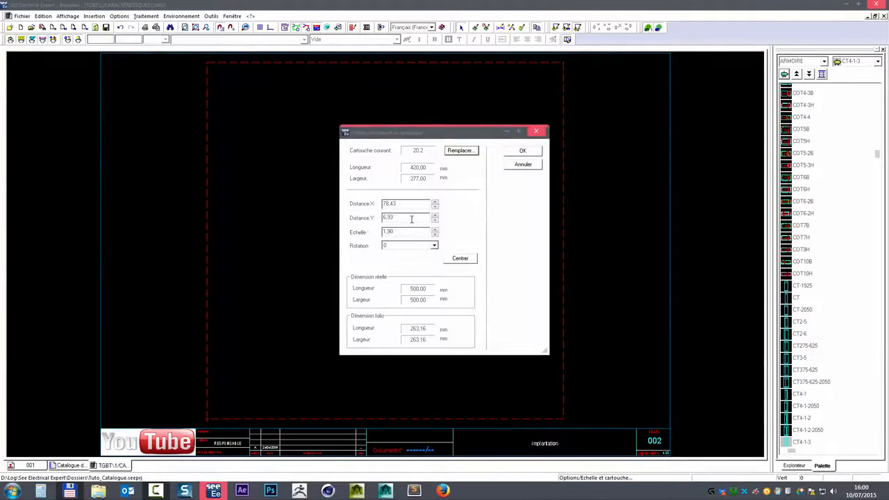
double_click(402, 232)
type("10")
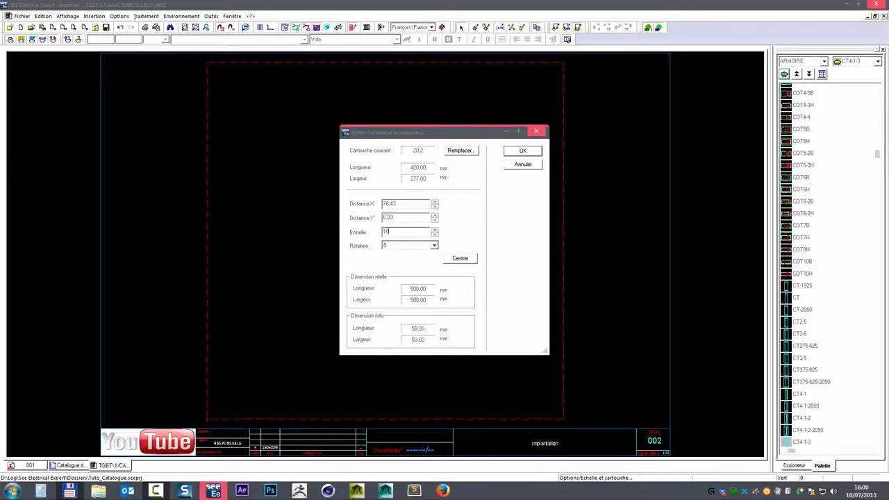
left_click(522, 150)
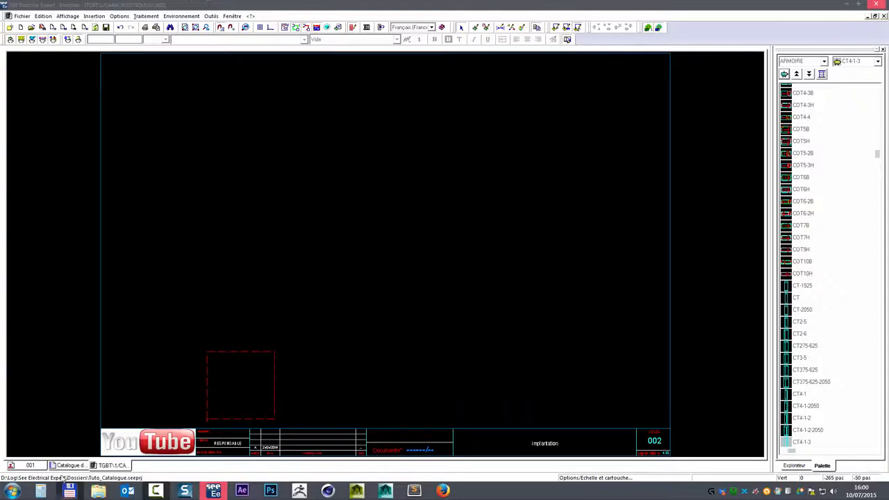
- Start inserting existing material and filter the list of material to place to items without a location
left_click(94, 16)
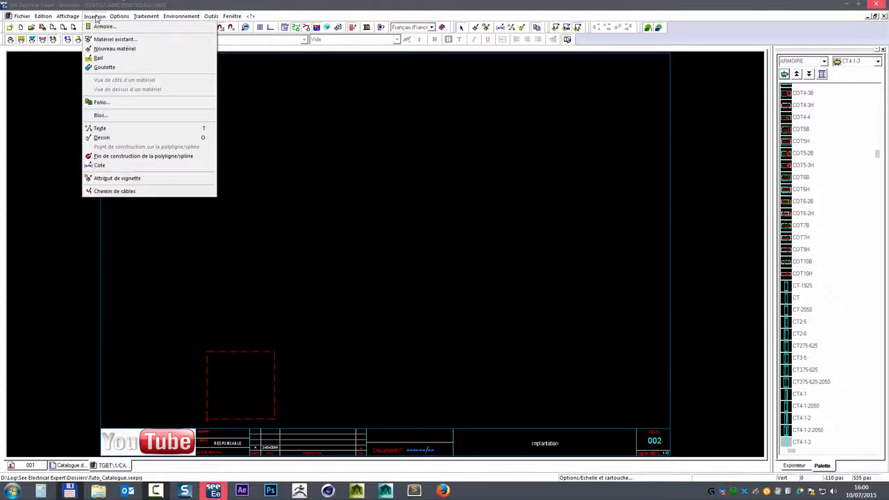
left_click(113, 39)
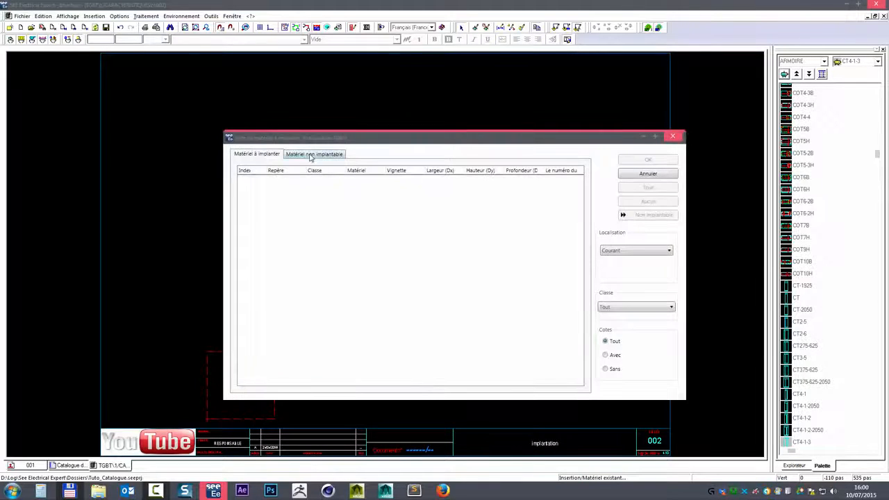
left_click(255, 155)
left_click(631, 250)
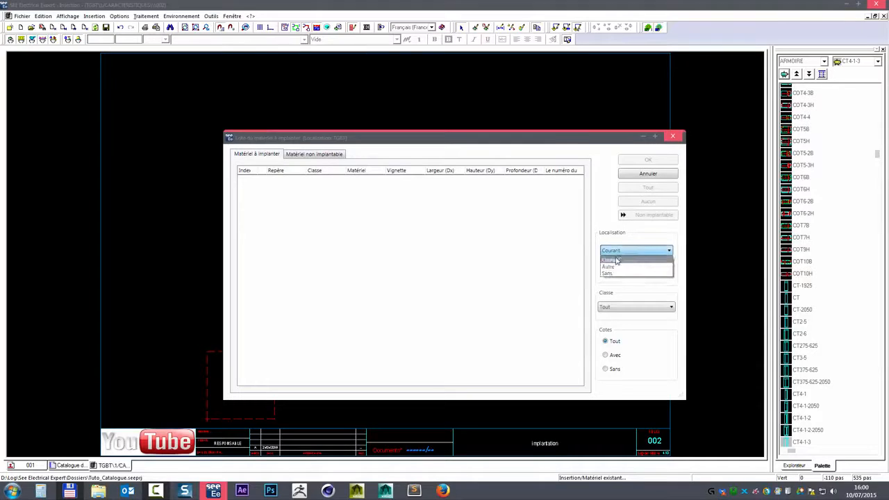
left_click(608, 275)
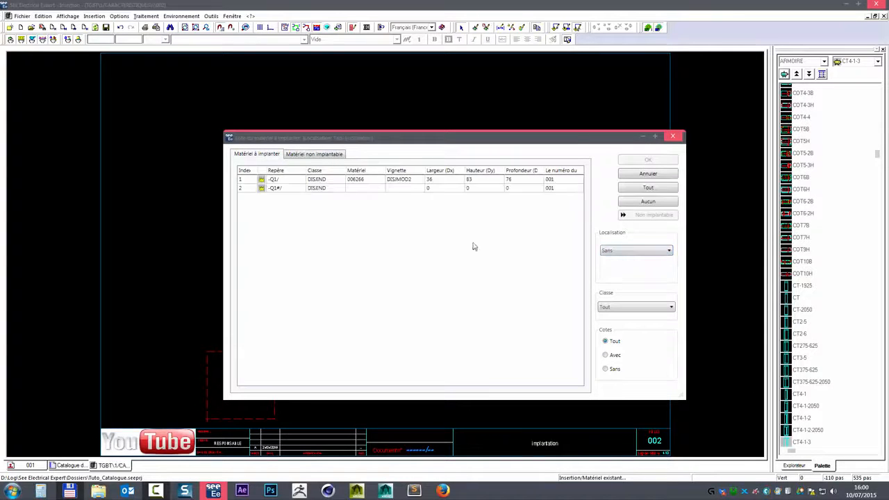
- Place the -Q1 breaker near the middle of folio 002 with DISJMOD2 as its front vignette, and finish the insertion
left_click(284, 181)
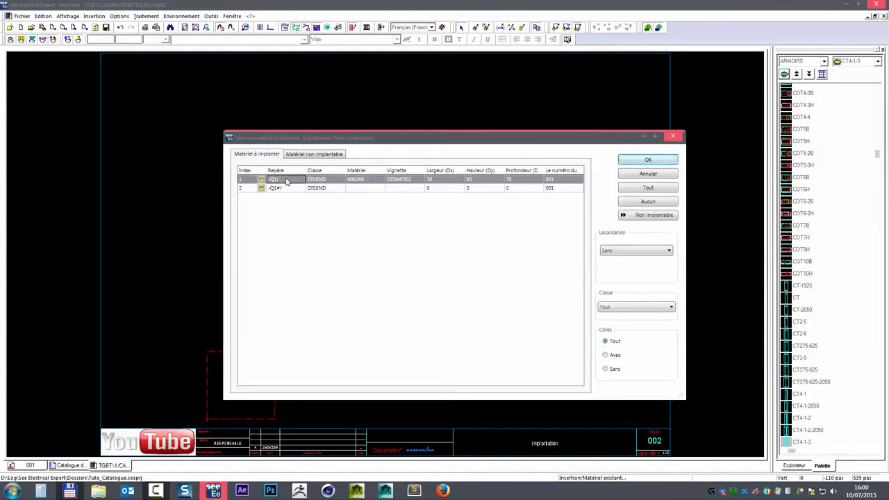
left_click(646, 161)
left_click(405, 219)
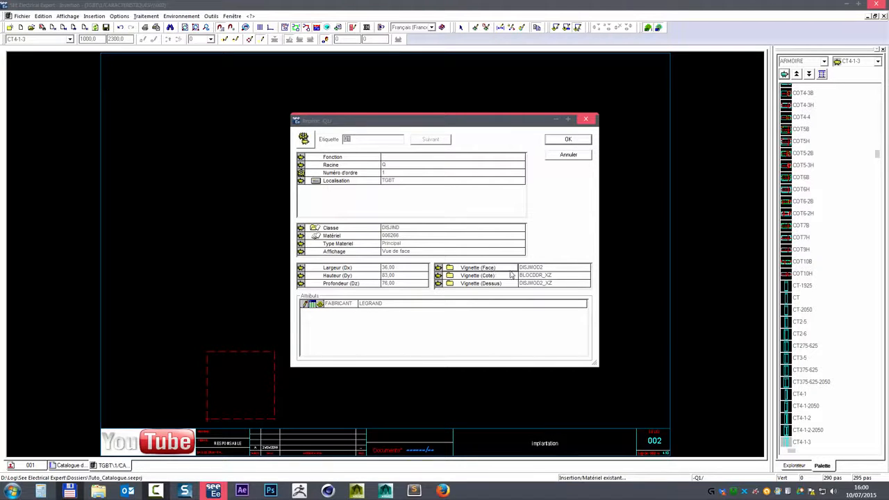
left_click(531, 269)
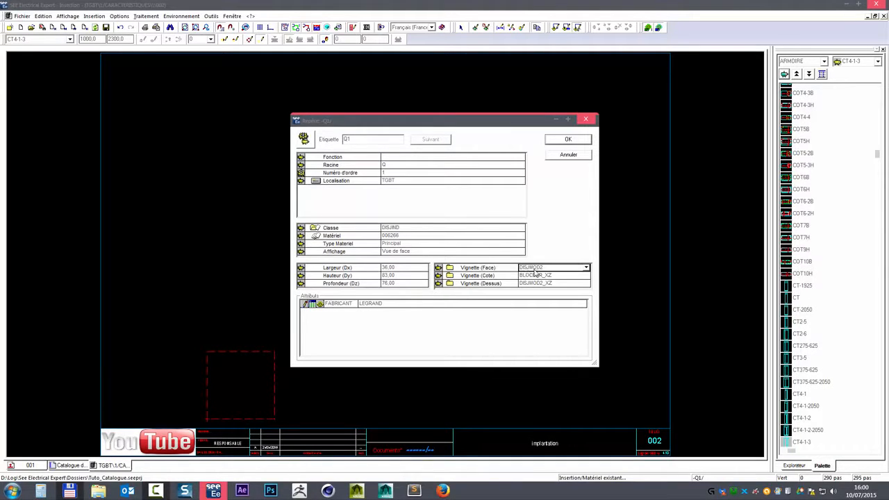
left_click(564, 141)
left_click(654, 174)
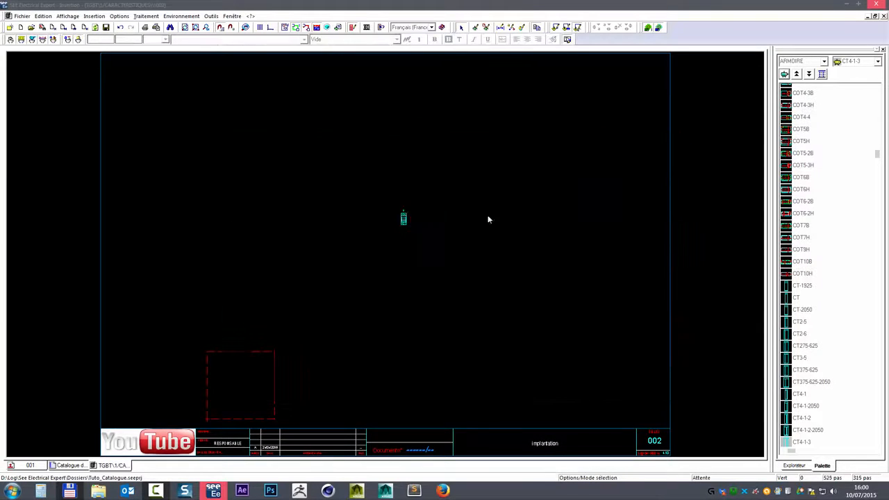
scroll(407, 222, "up", 3)
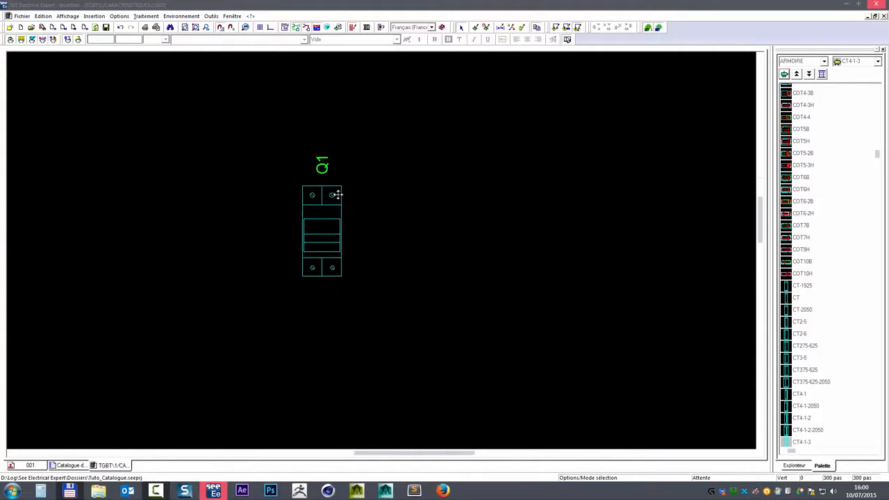
middle_click_drag(338, 194, 276, 195)
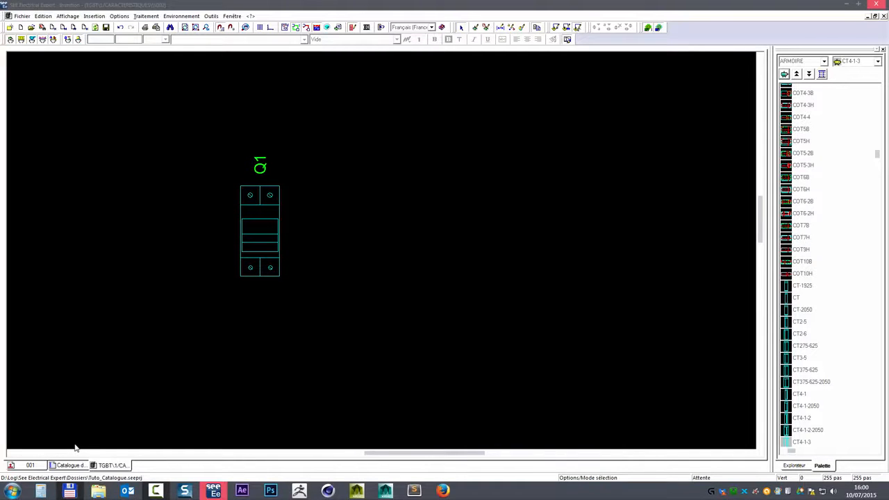
- From the Q1 breaker's material selection on folio 001, examine the catalogue records of references 006266 and 006761
left_click(21, 469)
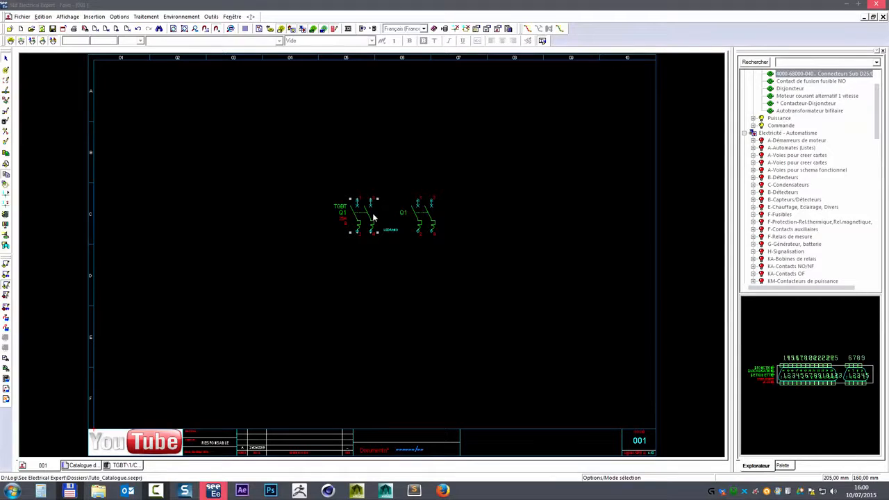
double_click(374, 218)
left_click(489, 225)
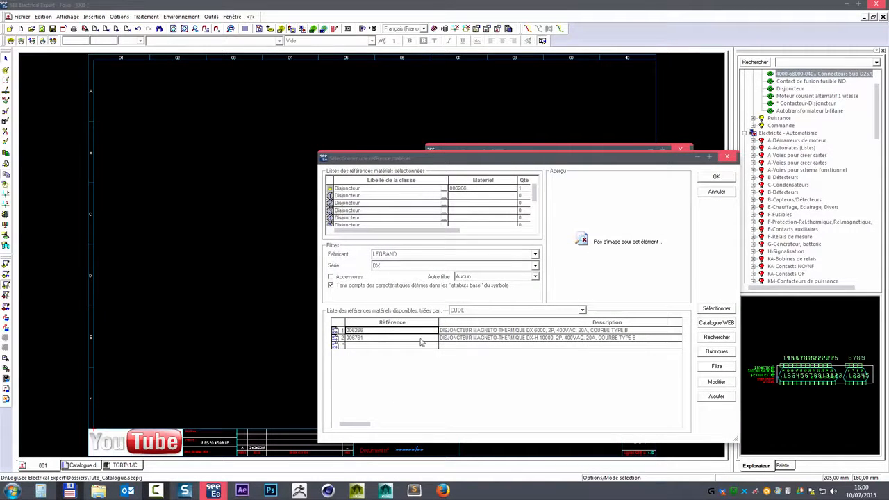
left_click(716, 381)
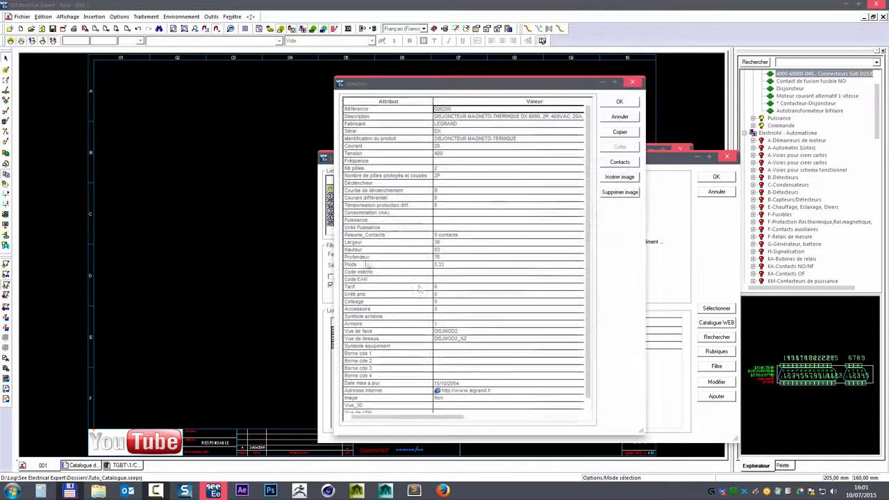
left_click(620, 116)
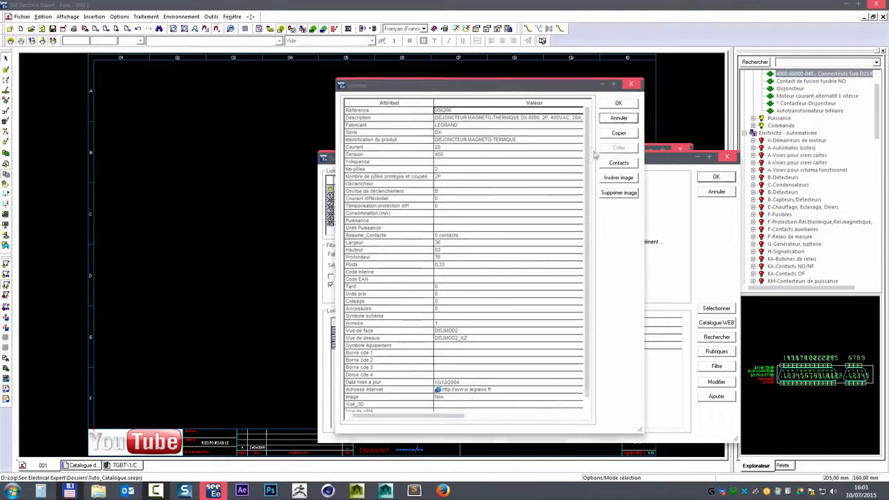
left_click(381, 340)
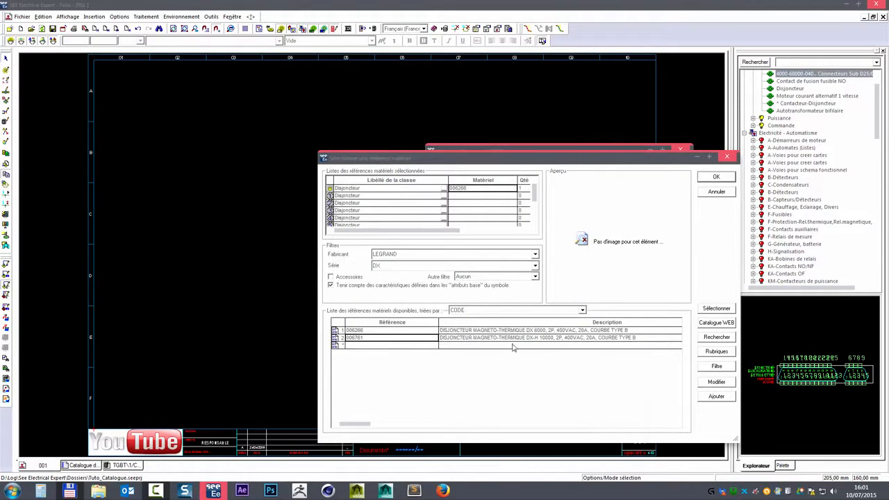
left_click(716, 381)
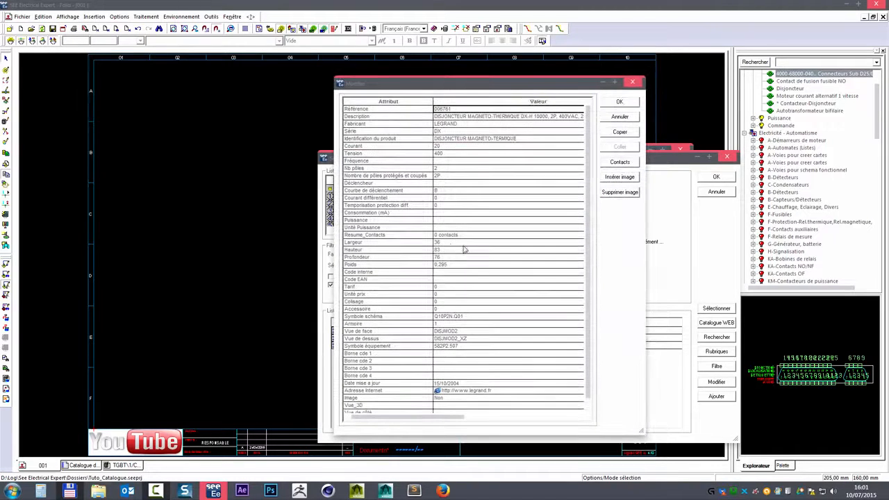
left_click(619, 117)
- Stop filtering by the symbol's base attributes, restrict the references to series DMX, and examine the record of 026707
left_click(350, 288)
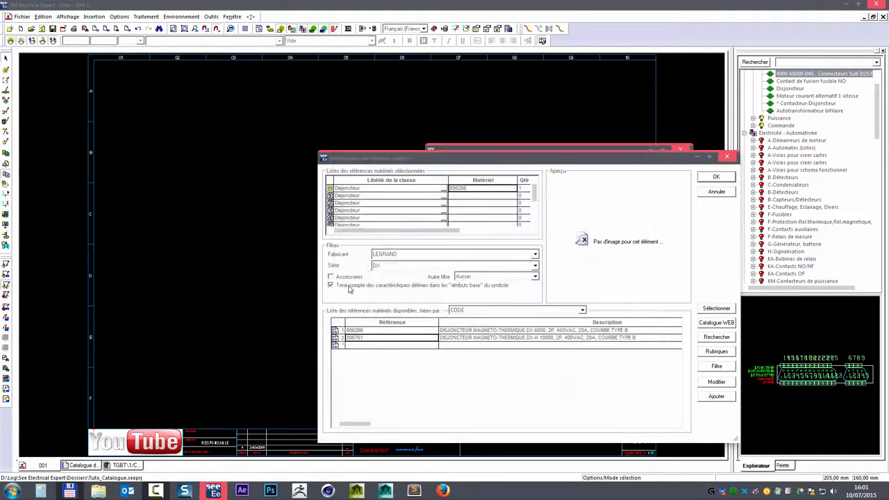
left_click(398, 267)
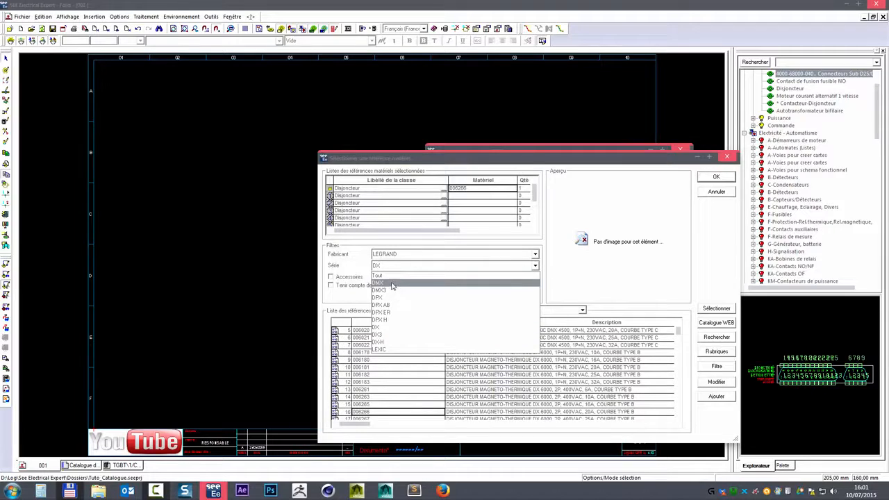
left_click(396, 282)
left_click(393, 367)
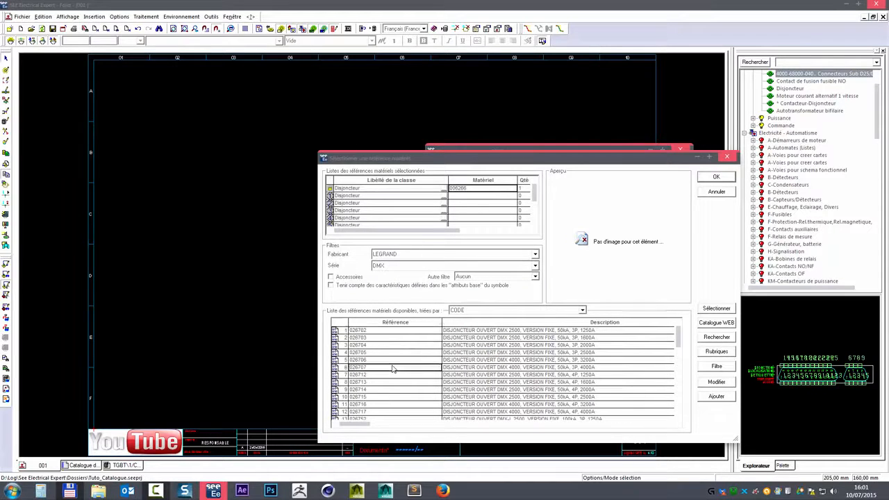
left_click(716, 382)
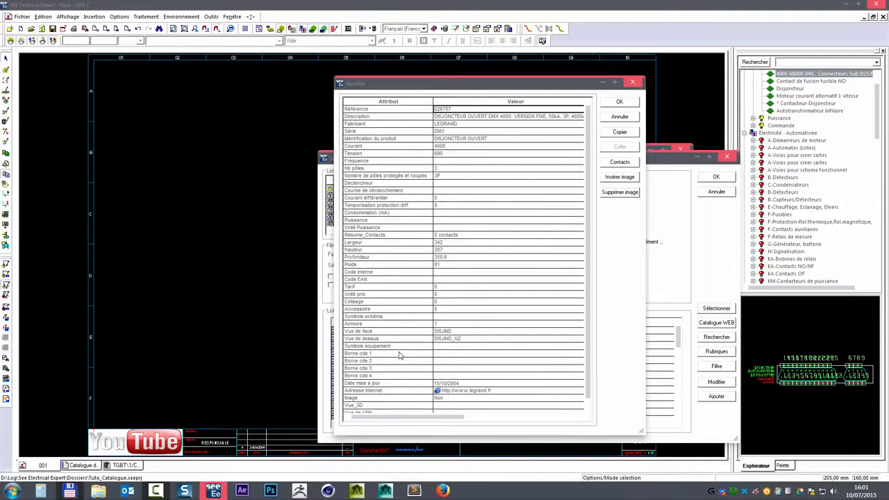
left_click(620, 116)
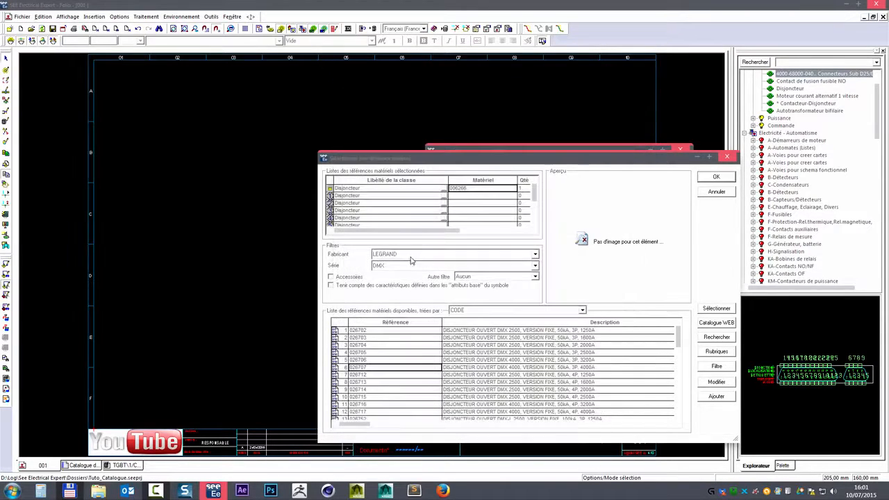
- Filter the references to series DX, check the record of 006486, and assign that reference to the Q1 breaker
left_click(410, 266)
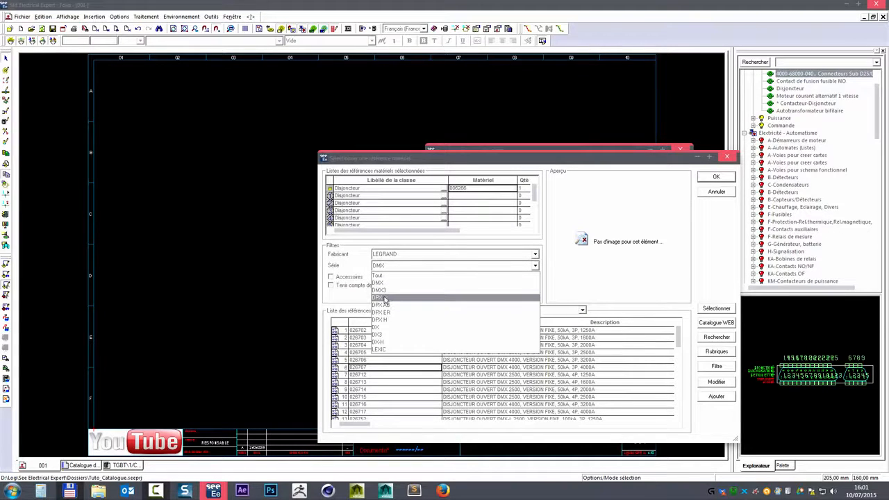
left_click(391, 326)
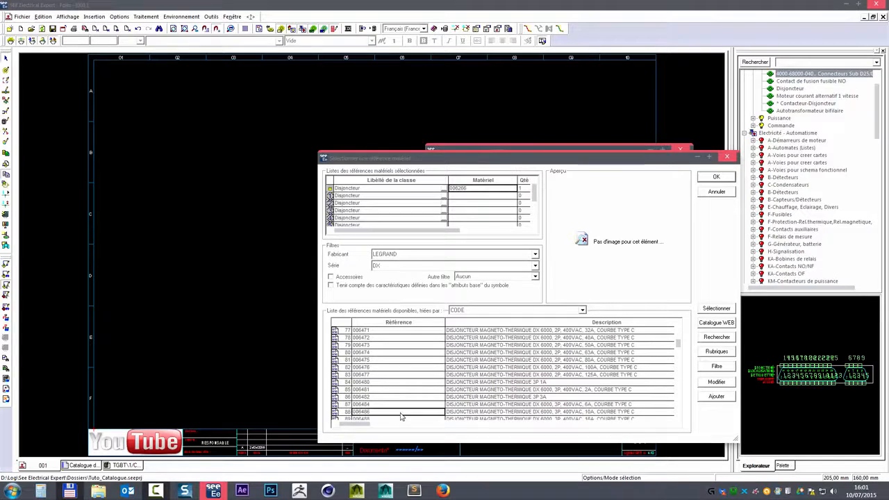
left_click(716, 381)
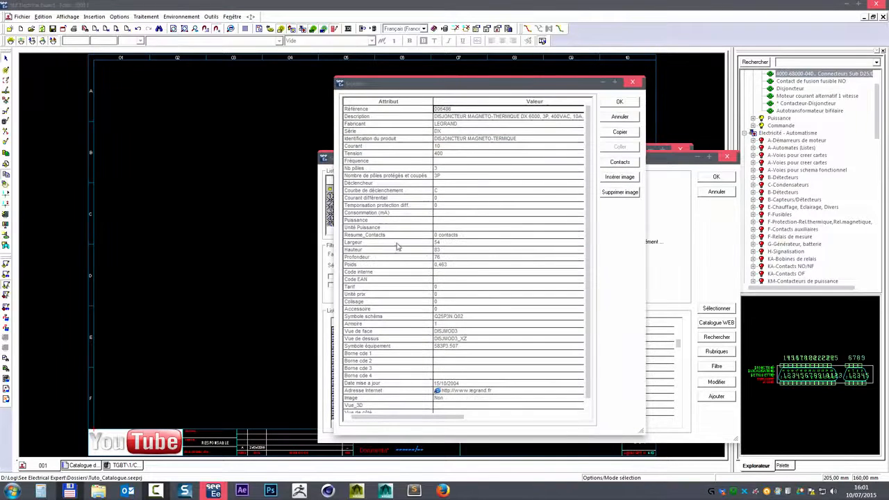
left_click(620, 117)
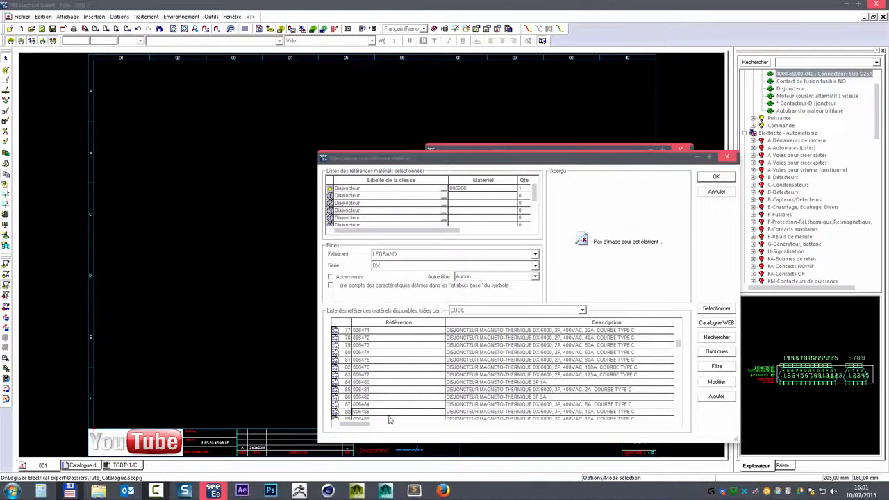
left_click(709, 179)
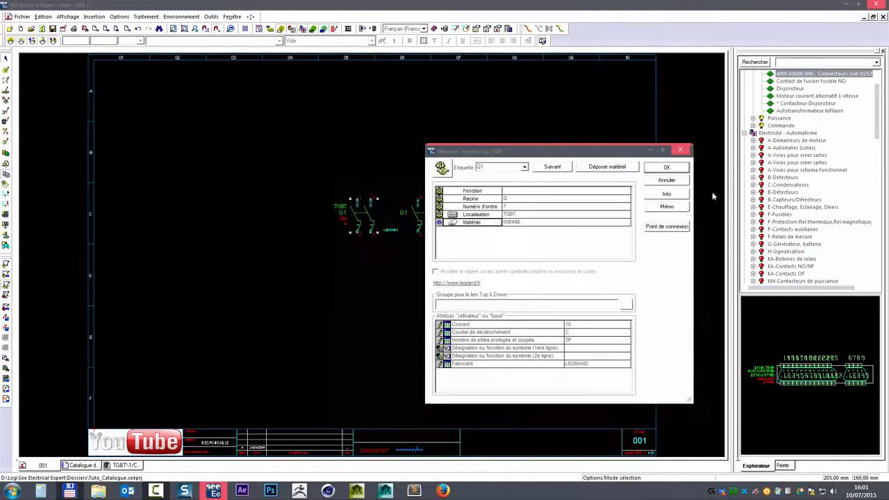
left_click(666, 168)
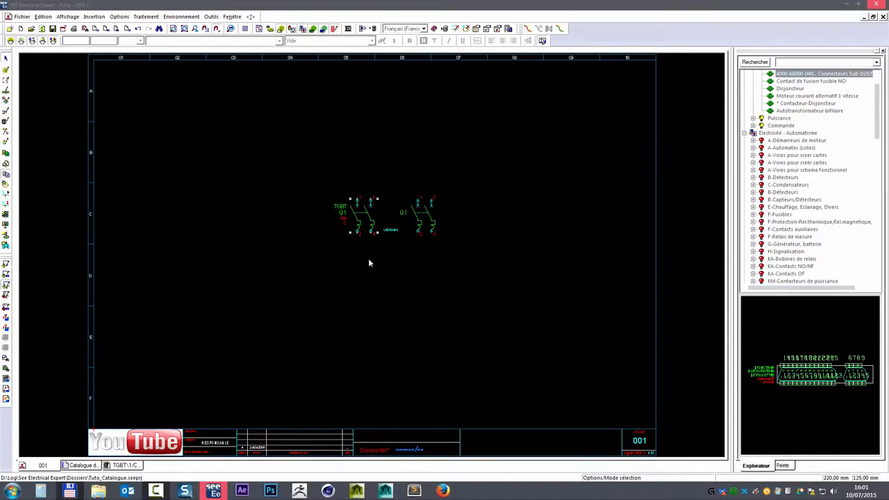
- Insert the existing -Q1/TGBT material with front vignette DISJMOD3 on folio 002, and move it farther right on the folio
mouse_move(370, 224)
left_click(113, 466)
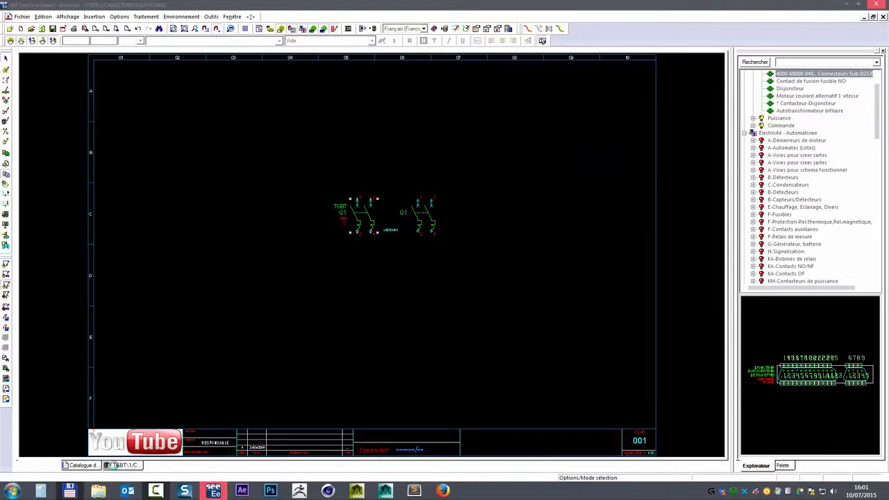
left_click(95, 16)
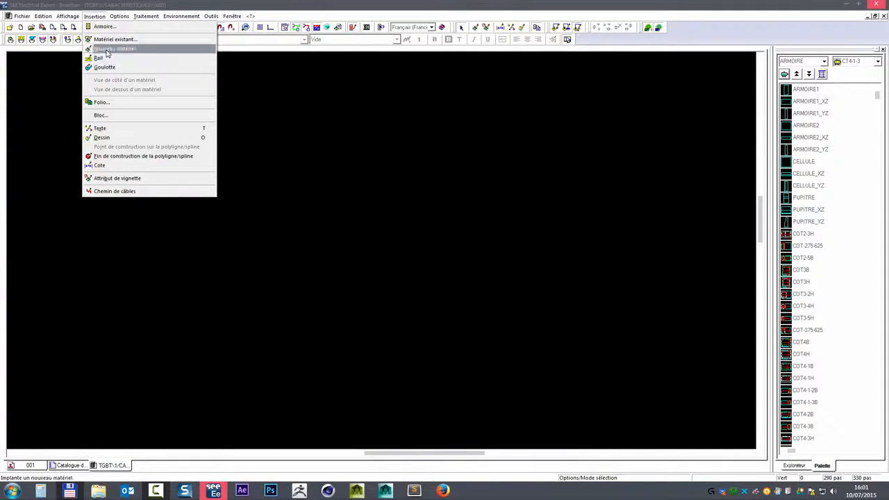
left_click(110, 40)
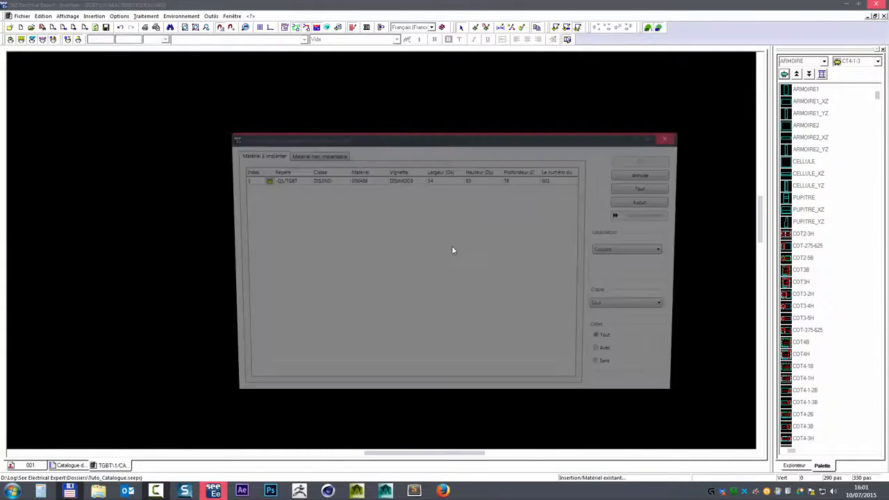
left_click(300, 180)
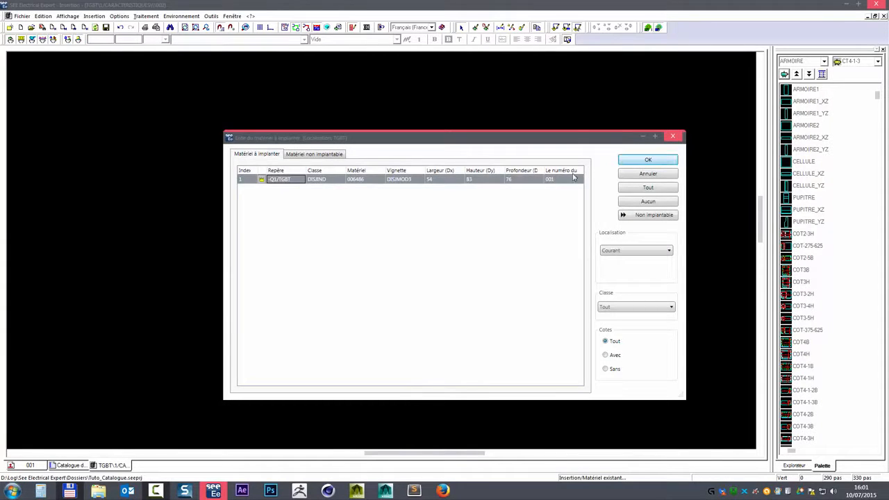
left_click(646, 161)
left_click(310, 261)
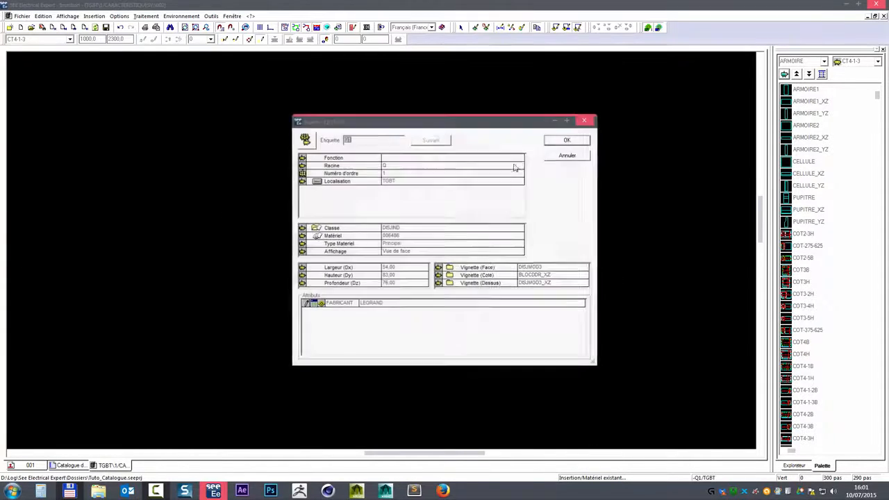
key("Return")
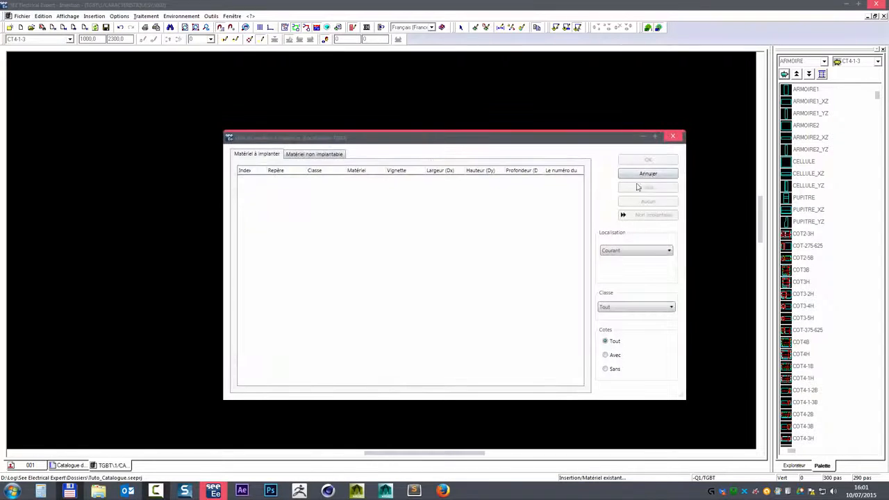
left_click(645, 174)
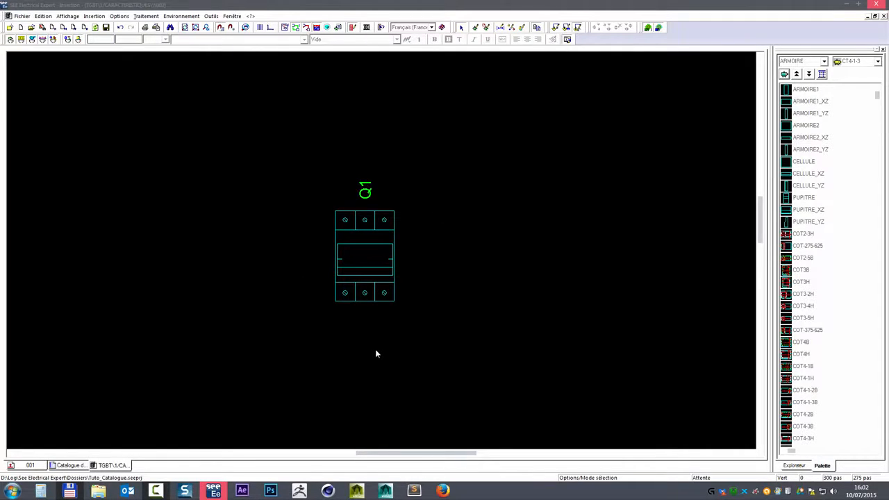
left_click(384, 255)
left_click_drag(395, 210, 470, 215)
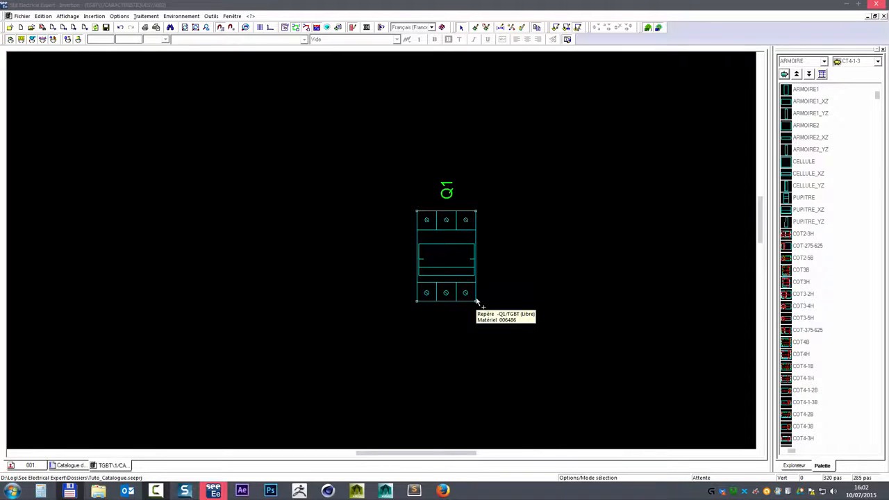
- In the catalogue, copy the Resume_Contacts field from the Interrupteur class into the fields of the Siphris class
left_click(70, 466)
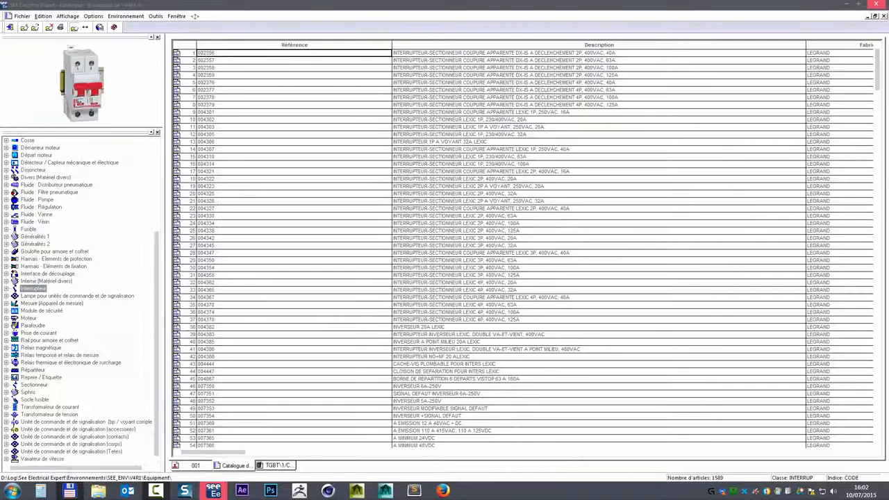
left_click(6, 393)
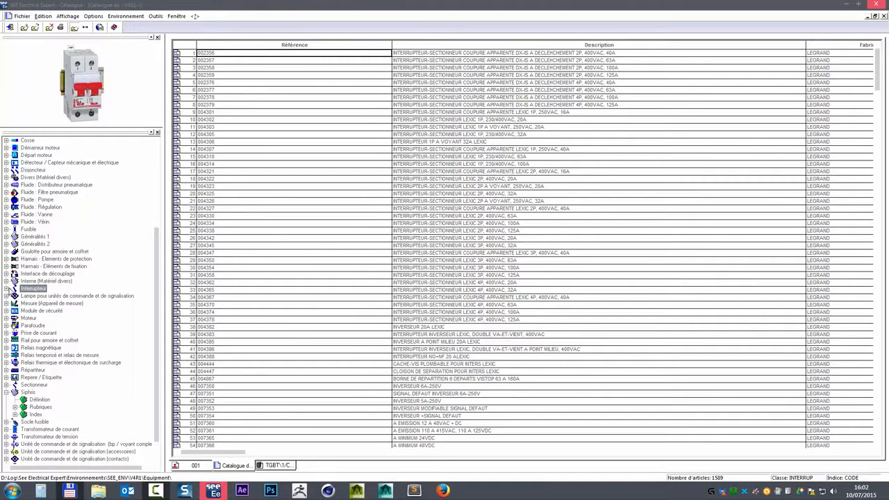
left_click(6, 288)
left_click(14, 303)
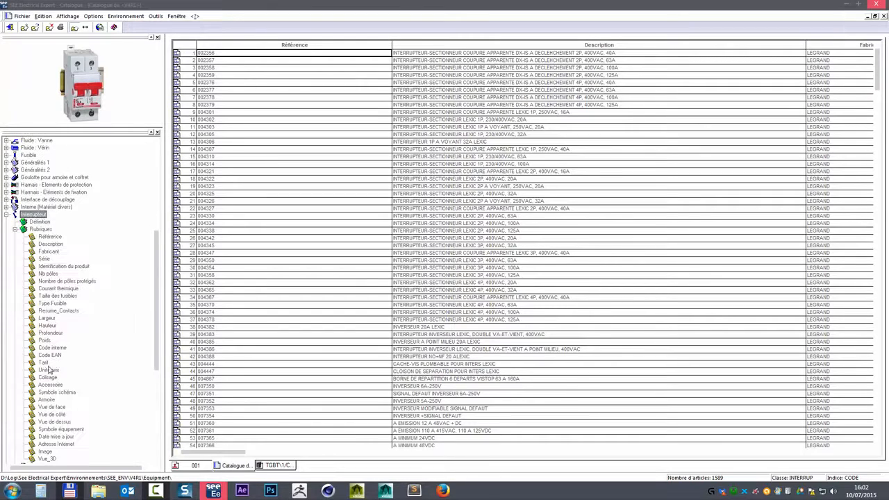
left_click(56, 311)
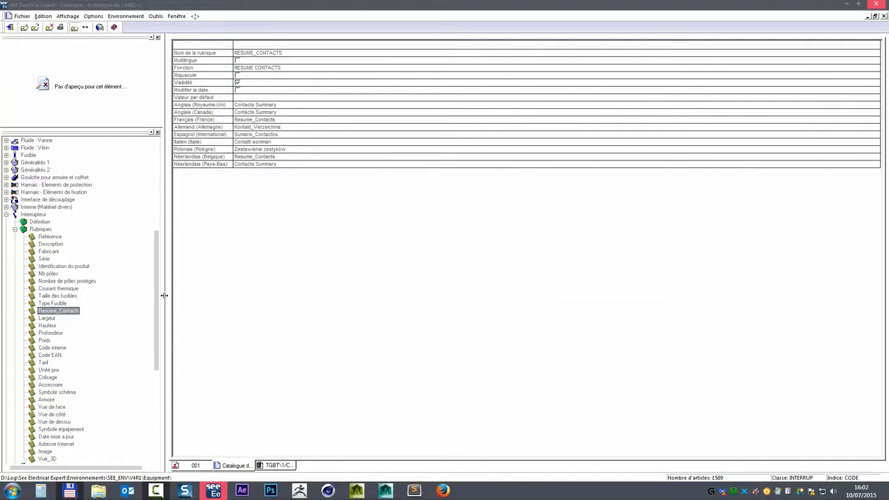
scroll(160, 316, "down", 2)
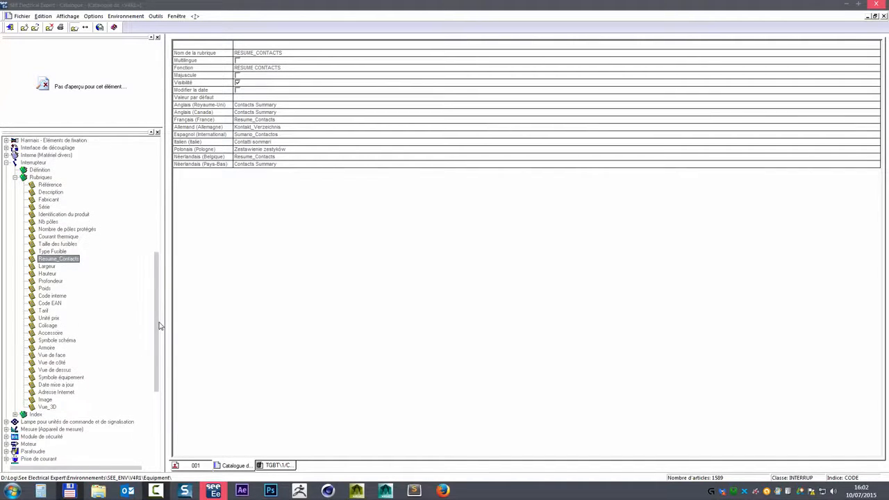
right_click(58, 260)
left_click(93, 268)
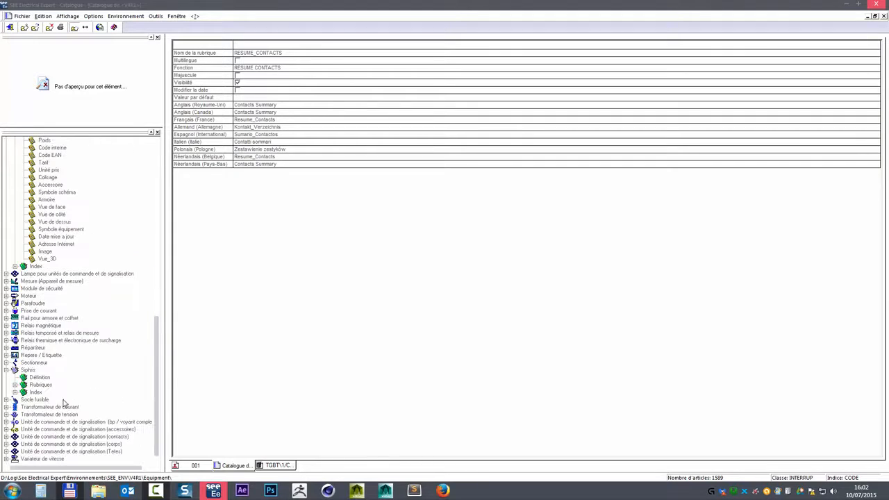
left_click(15, 385)
left_click_drag(34, 357, 61, 385)
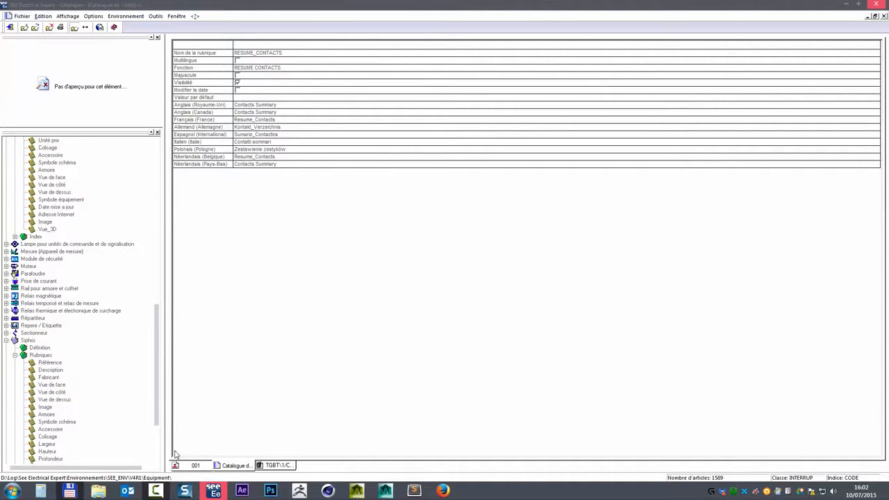
- Open the material selection of the Q1 breaker on folio 001, disregard the base attributes, and clear its assigned reference
left_click(196, 466)
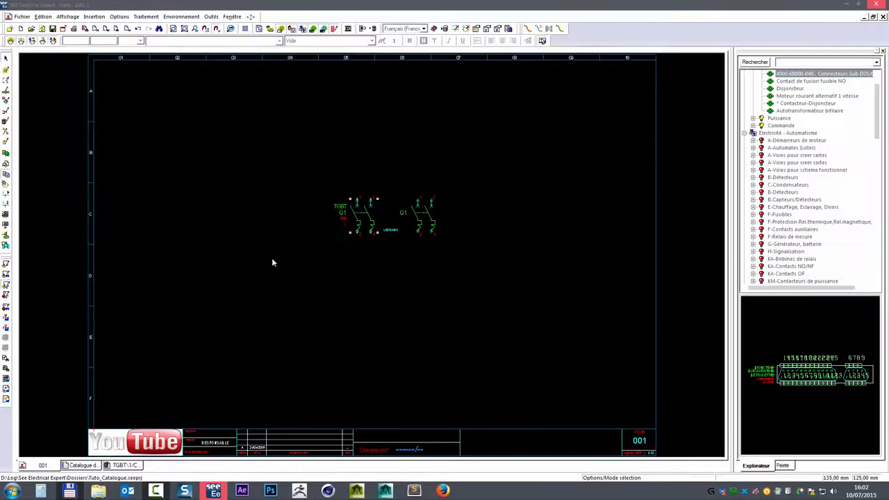
double_click(363, 215)
left_click(453, 223)
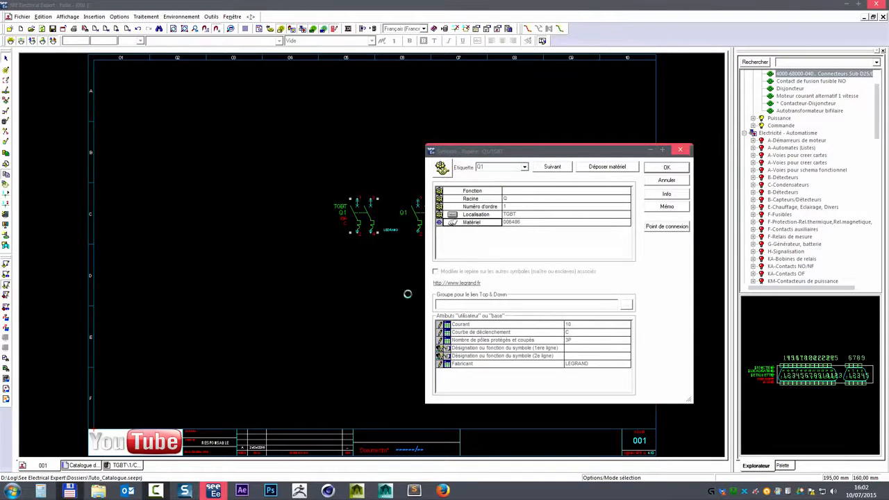
left_click(332, 285)
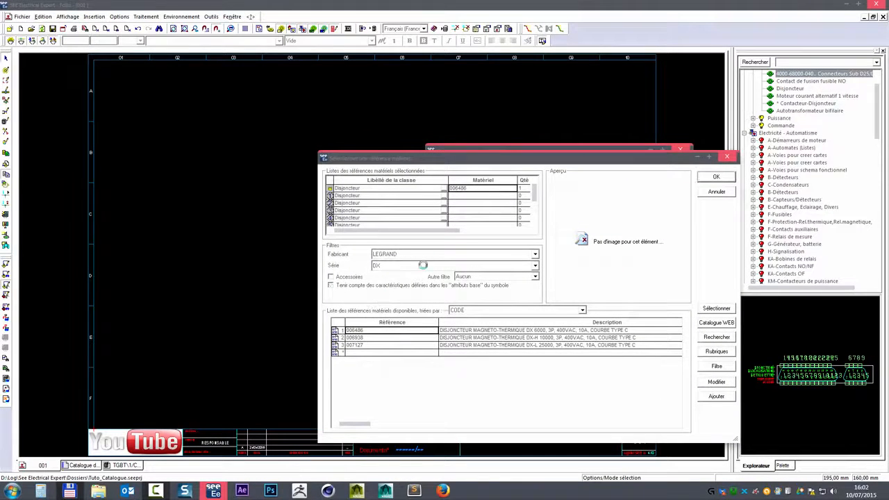
left_click(475, 188)
key("Delete")
- Filter the breaker references to manufacturer SCHNEIDER ELECTRIC and series NSX, with accessories included
left_click(386, 267)
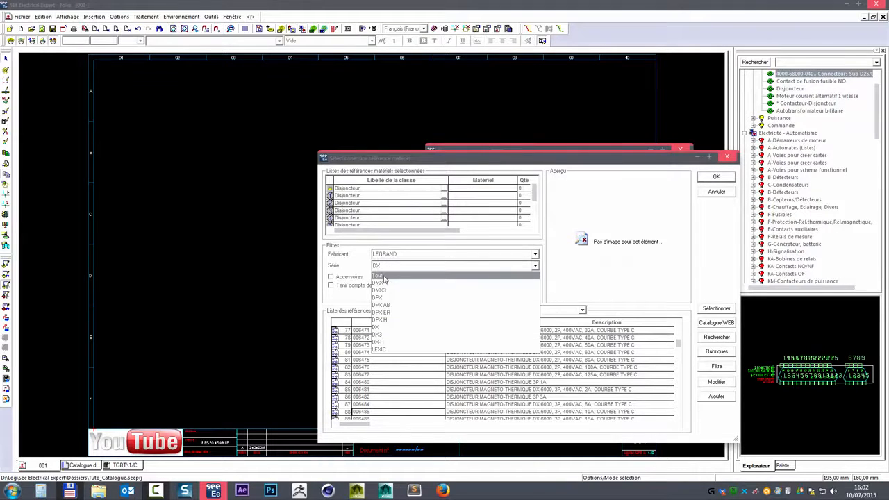
left_click(385, 277)
left_click(401, 257)
left_click(399, 308)
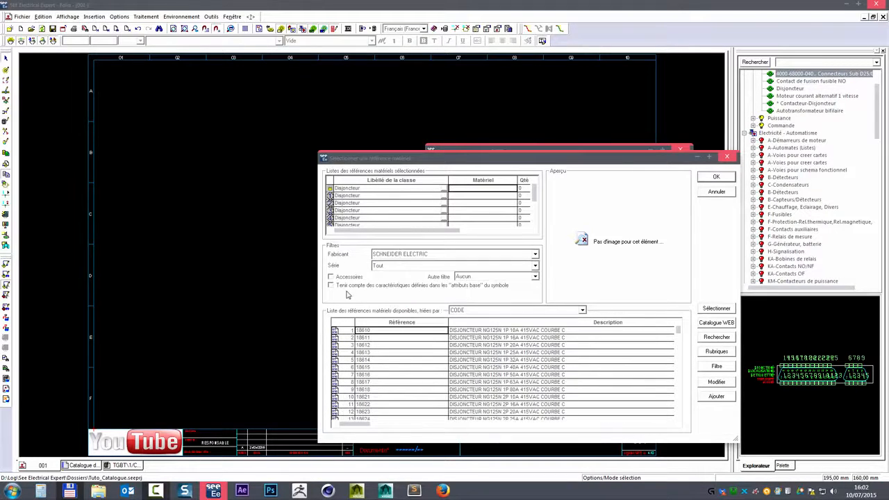
left_click_drag(421, 159, 239, 132)
left_click(219, 242)
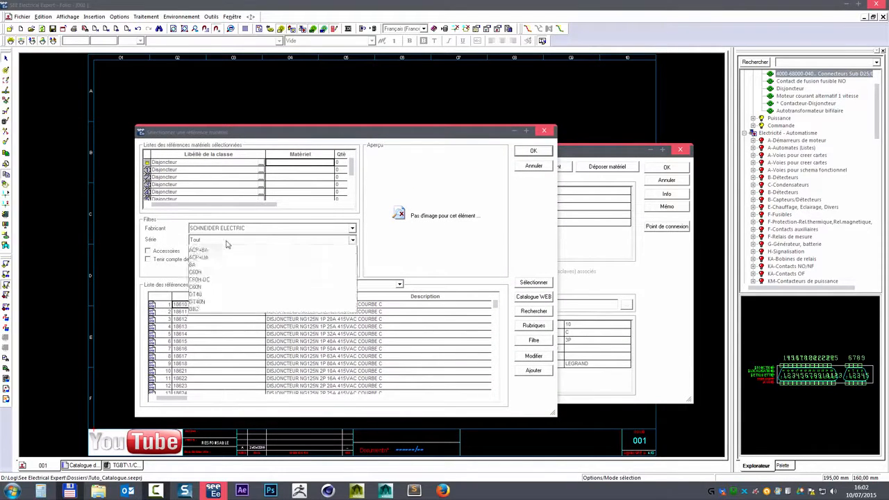
scroll(234, 291, "down", 10)
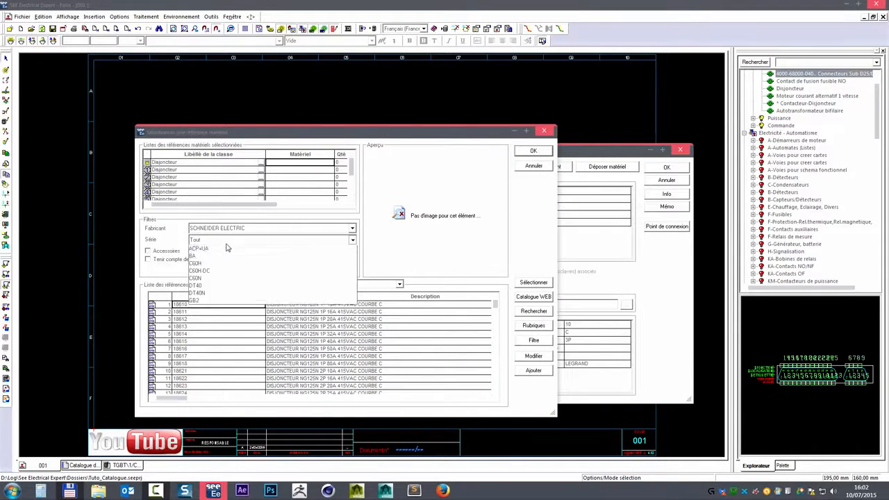
scroll(212, 331, "up", 1)
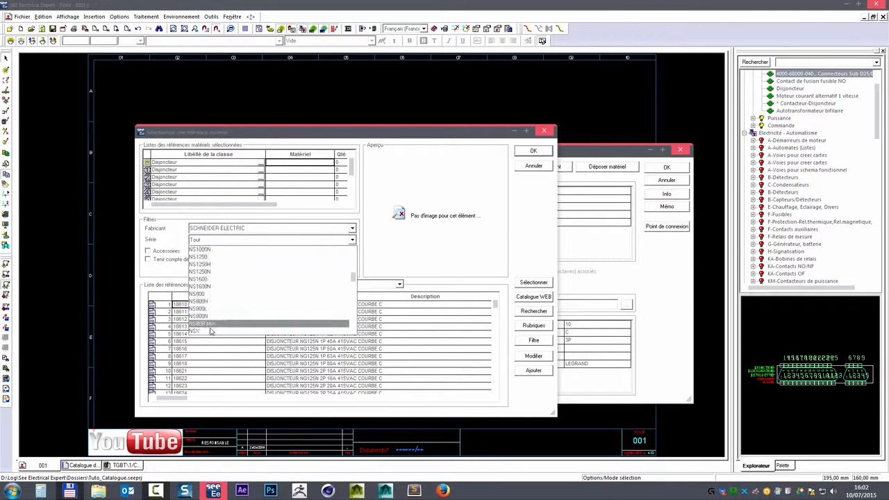
left_click(212, 332)
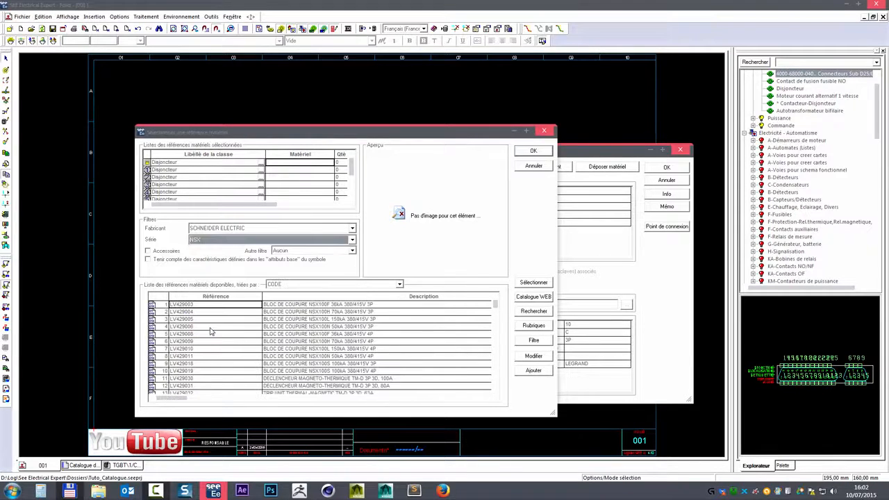
left_click(163, 249)
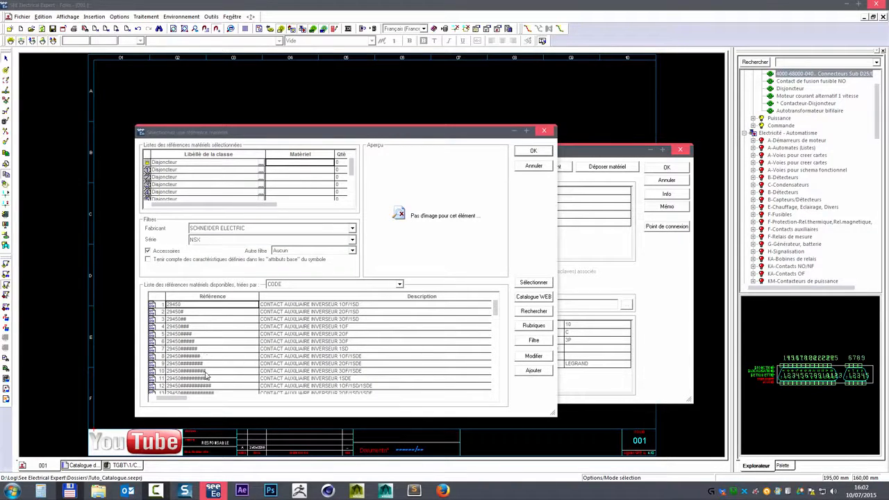
- Examine the record and contact definition of the auxiliary contact reference 29450###, and leave both without changes
left_click(235, 349)
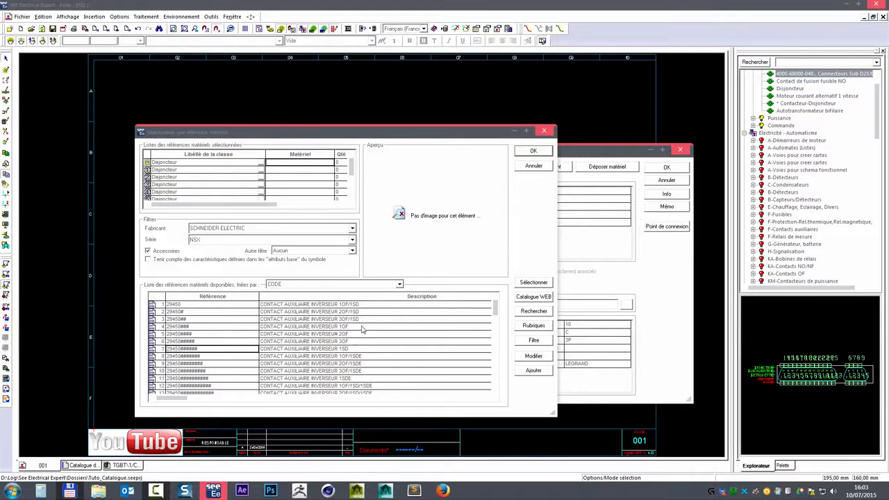
left_click(226, 328)
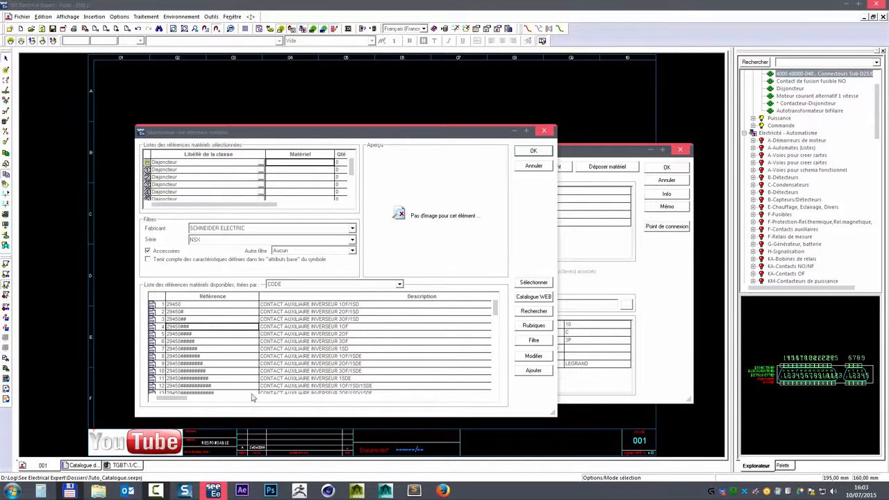
left_click(534, 358)
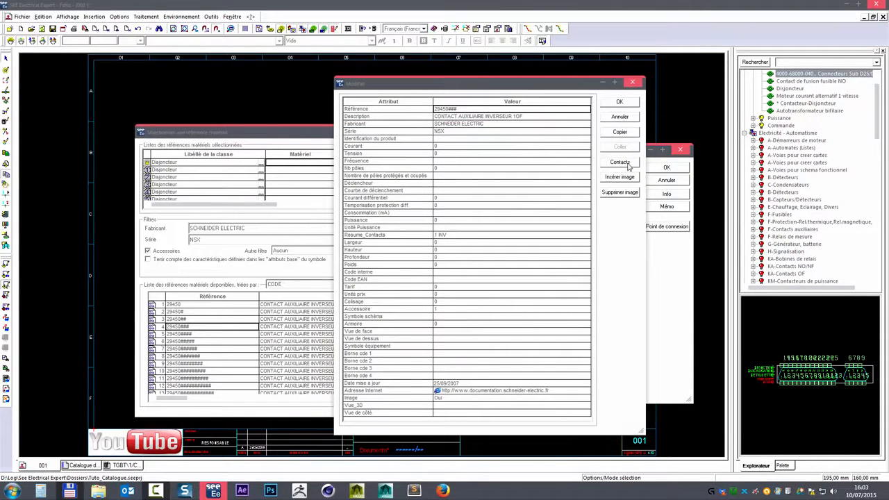
left_click(620, 161)
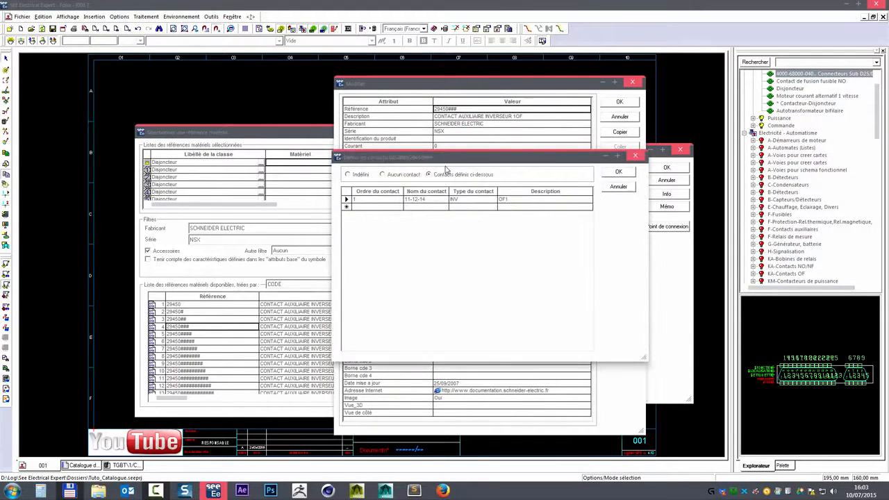
left_click_drag(452, 169, 380, 209)
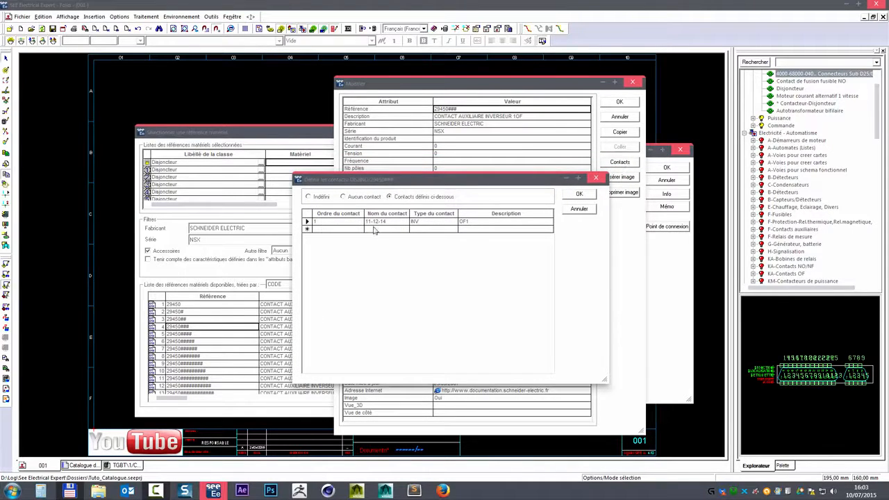
left_click(579, 209)
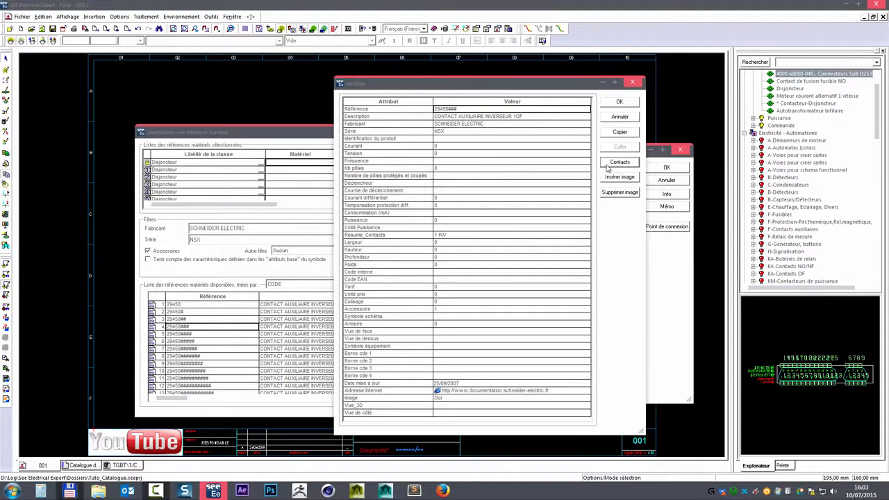
left_click(619, 117)
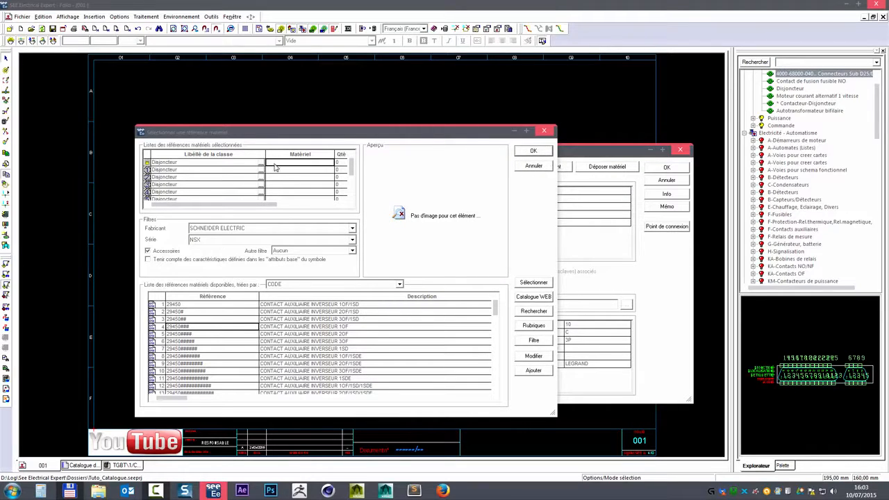
- Show the classes of all categories sorted by description, and change the first material's class from Disjoncteur to Siphris
left_click(260, 165)
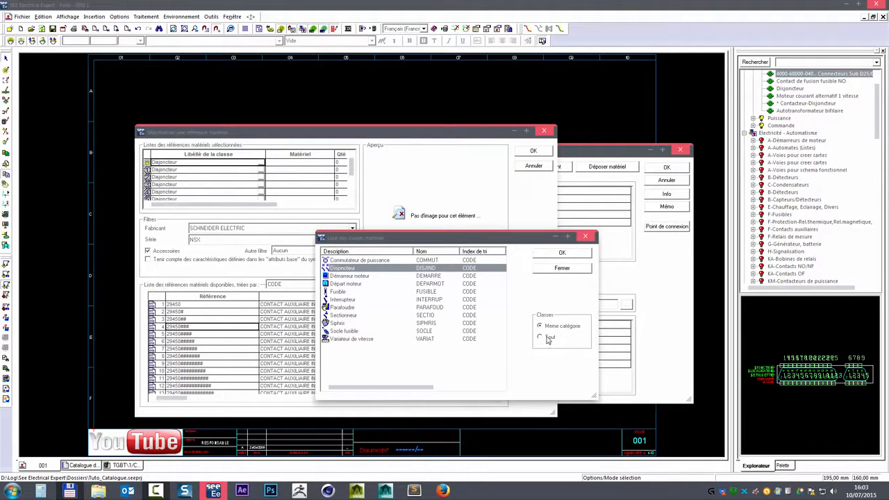
left_click_drag(423, 240, 353, 234)
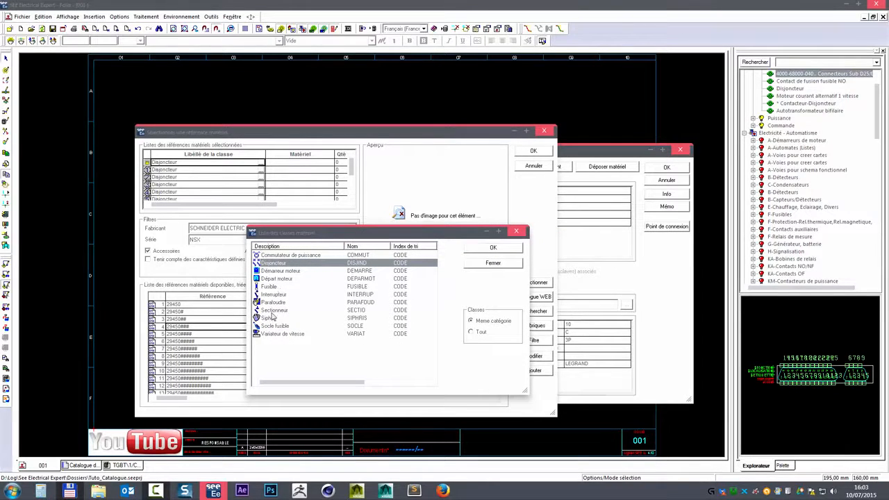
left_click(473, 323)
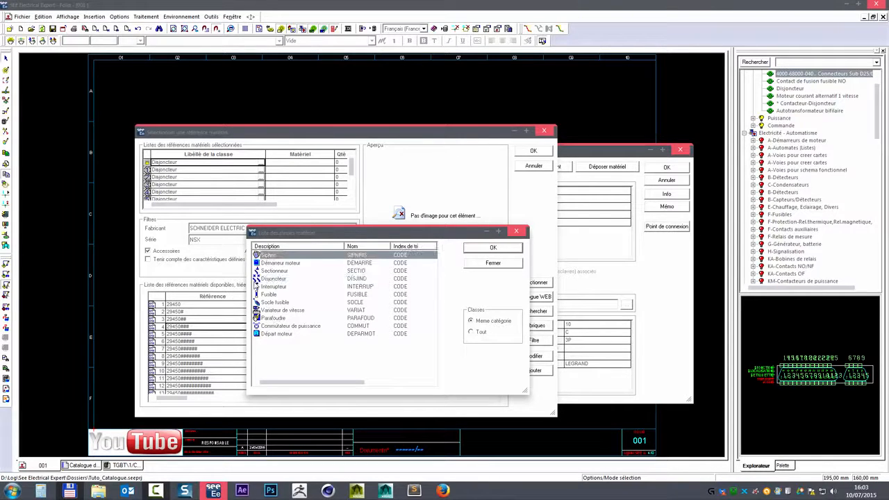
left_click(477, 333)
left_click(305, 246)
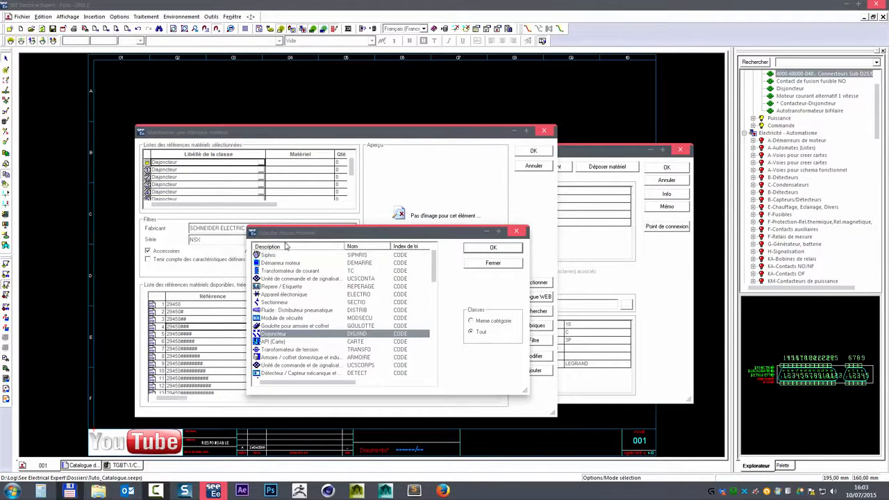
left_click_drag(433, 300, 439, 363)
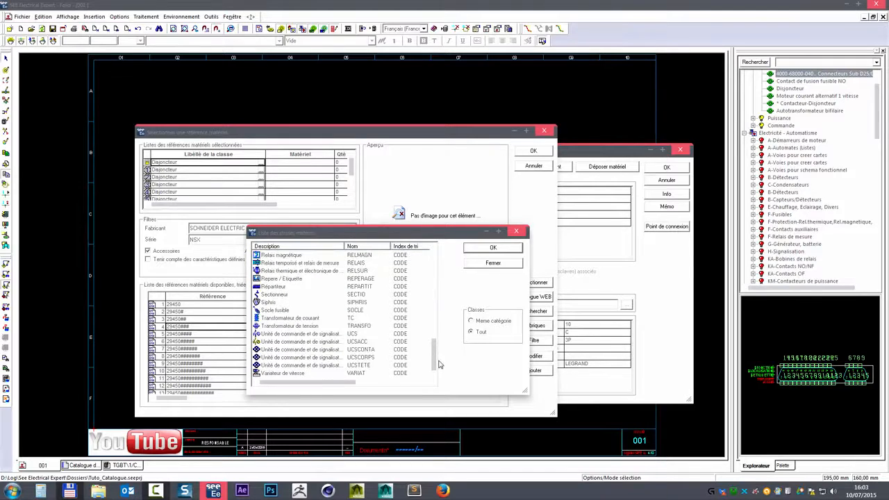
double_click(269, 305)
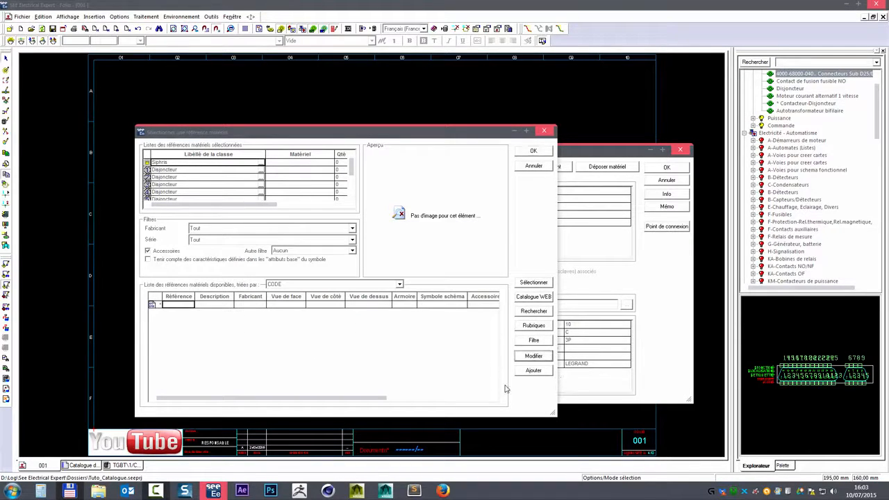
- Check the contact definition in the form for a new Siphris reference, and cancel the form, material selection and symbol dialog
left_click(530, 371)
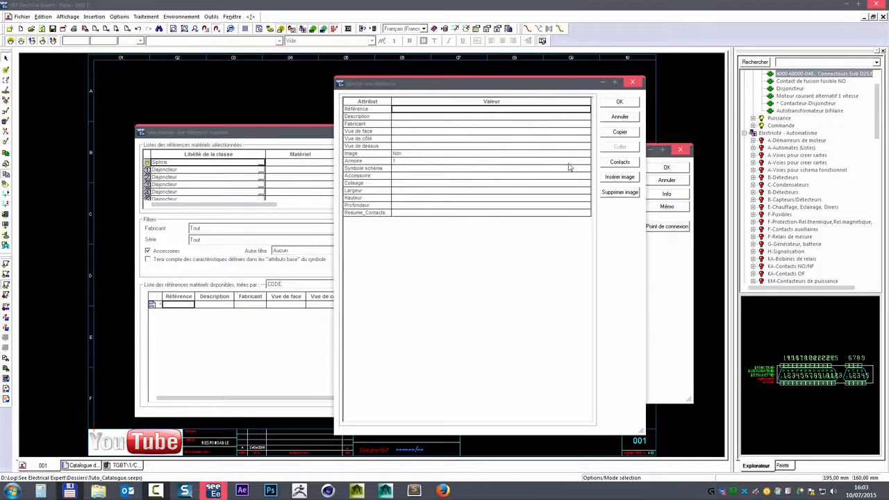
left_click(569, 210)
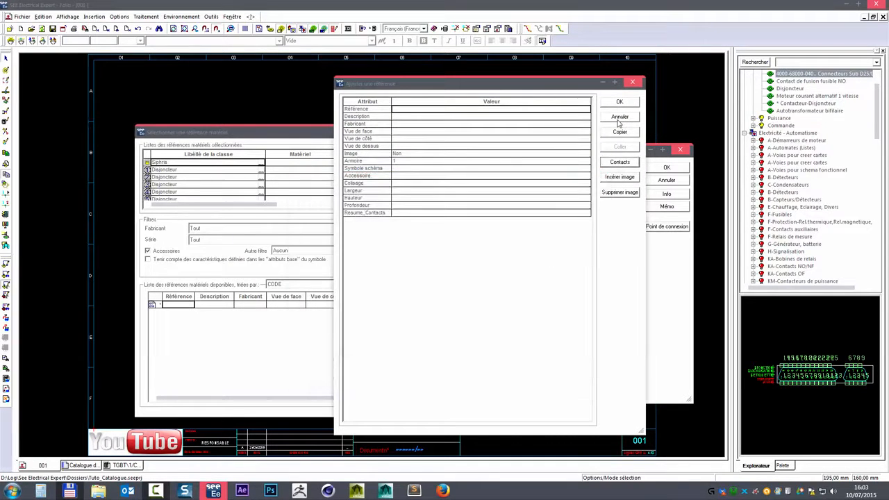
left_click(620, 119)
left_click(532, 169)
left_click(656, 181)
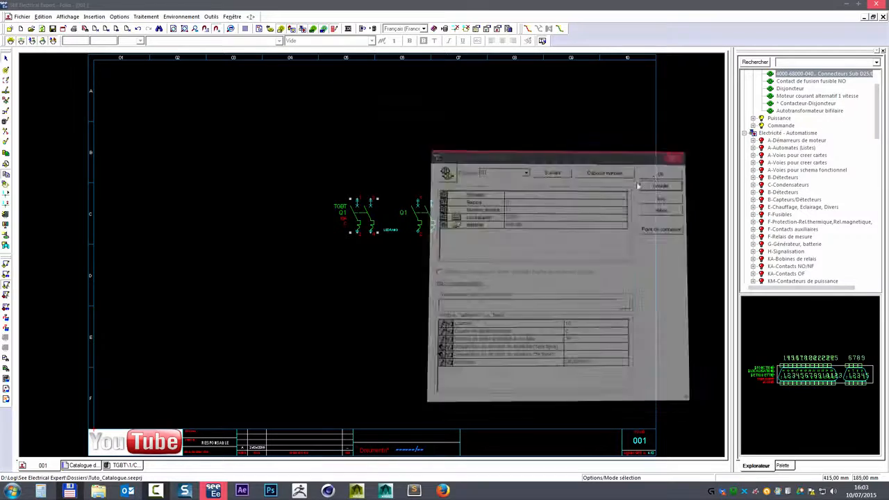
- In the catalogue, delete the Resume_Contacts field from the fields of the Siphris class
left_click(84, 468)
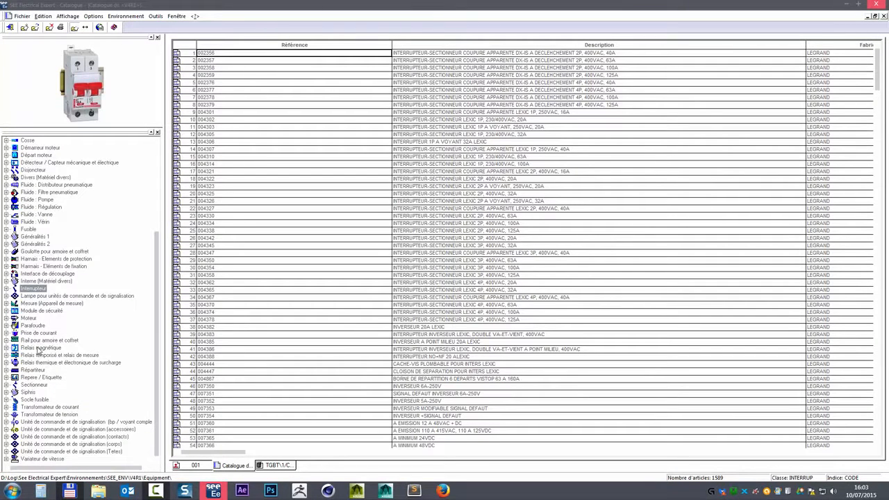
left_click(6, 392)
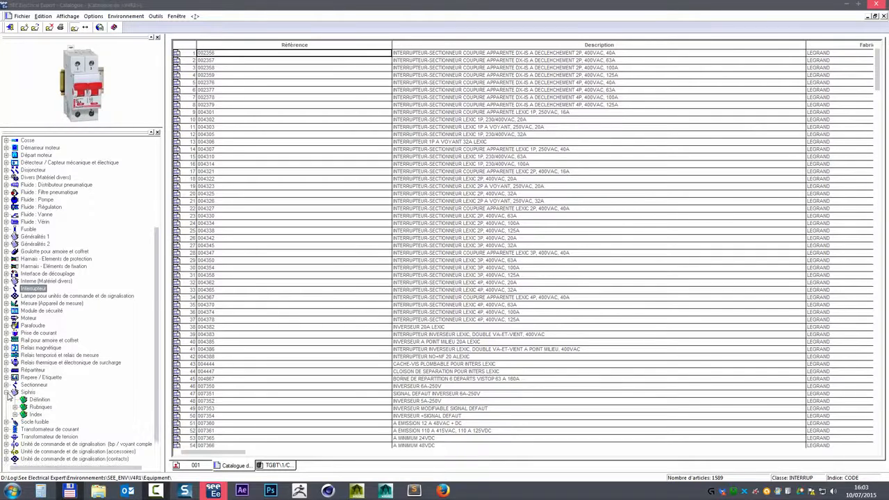
left_click(14, 407)
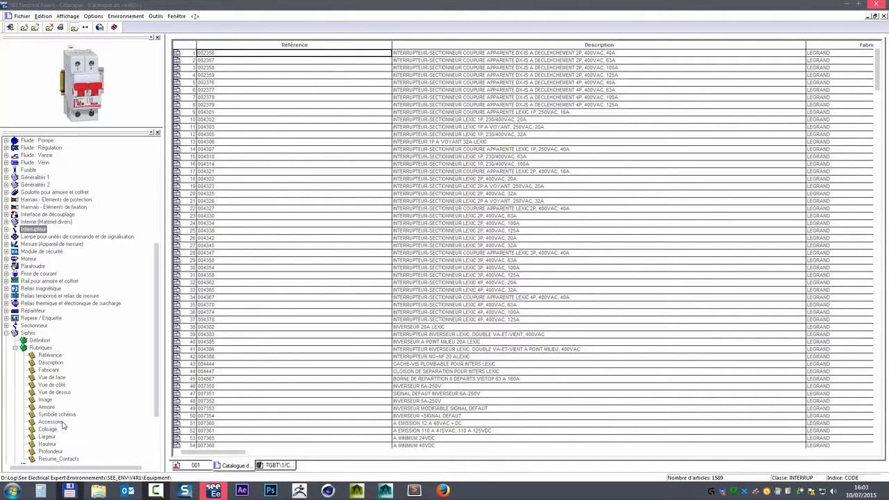
left_click(59, 459)
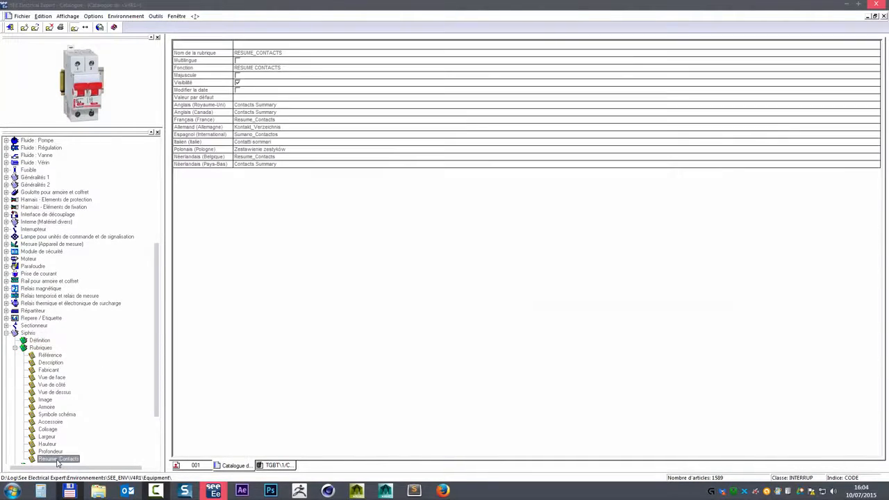
right_click(58, 462)
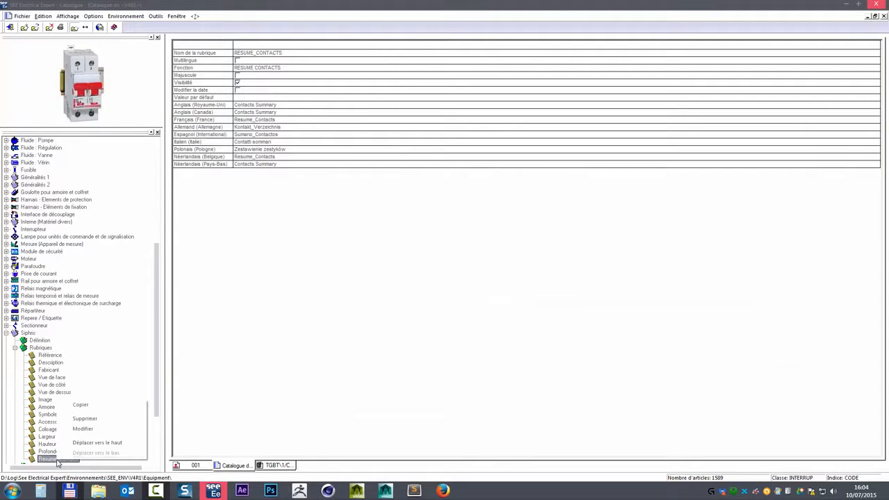
left_click(96, 419)
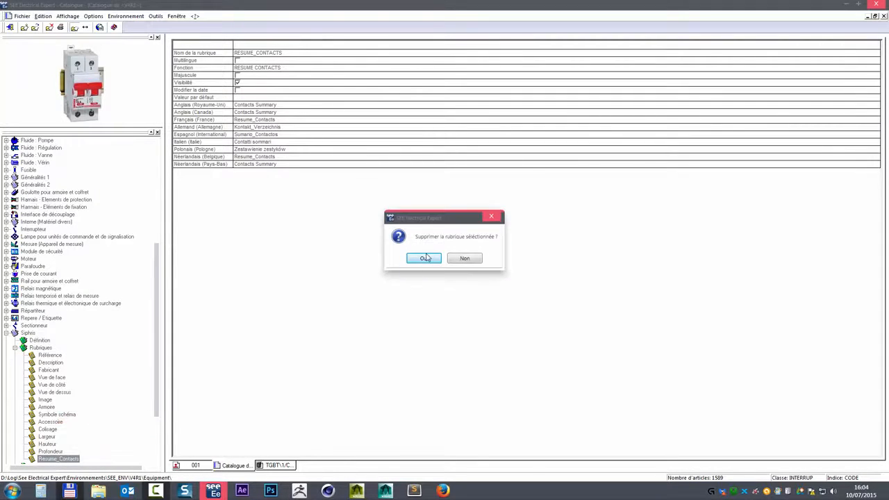
left_click(425, 257)
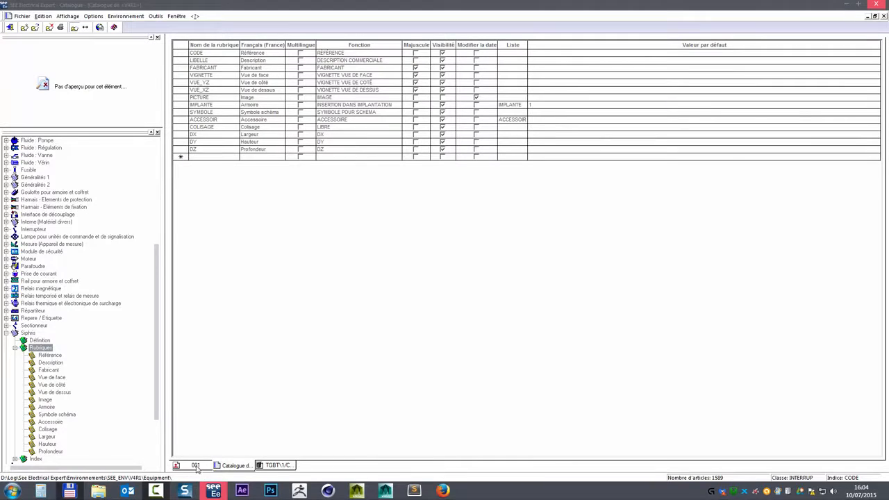
- Close the TGBT cabinet folio and return to folio 001
right_click(268, 464)
left_click(284, 459)
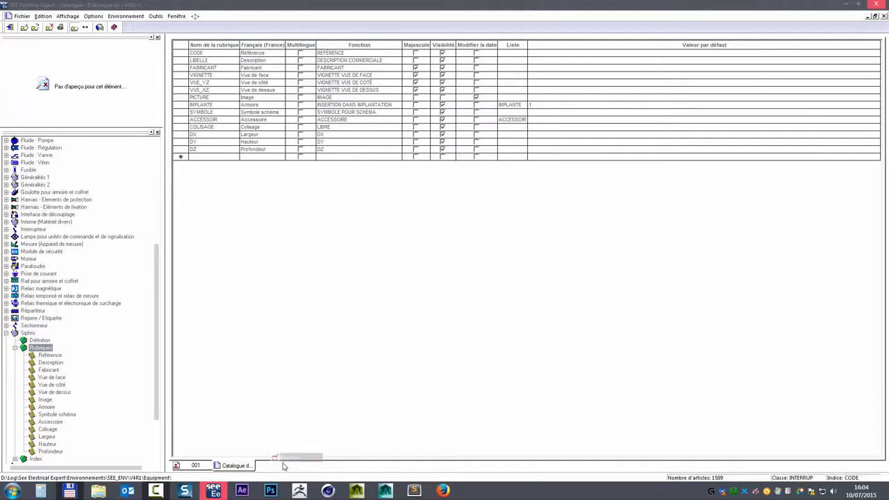
left_click(196, 465)
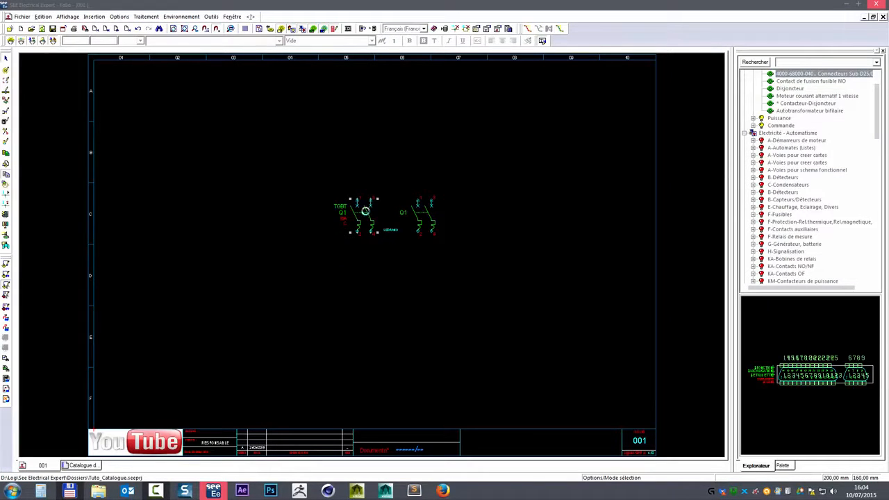
- Open the material selection for the TGBT Q1 circuit breaker symbol and change the first material's class from Disjoncteur to Siphris
double_click(363, 235)
left_click(478, 221)
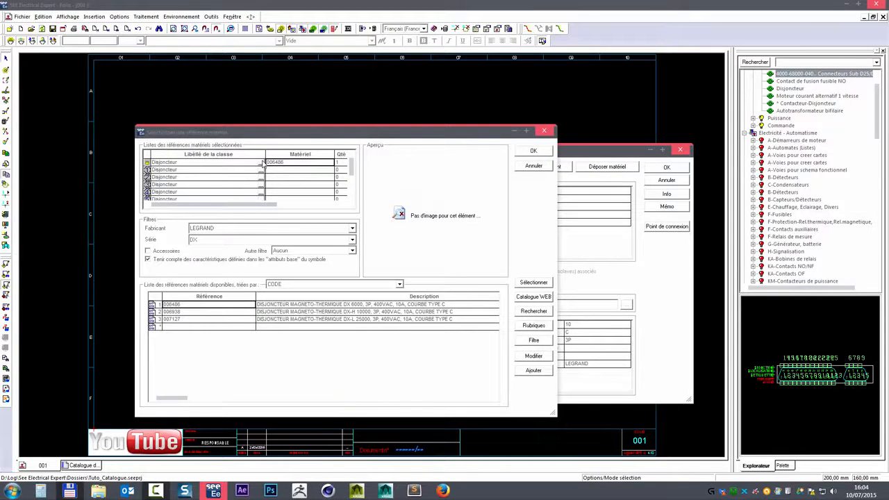
left_click(261, 162)
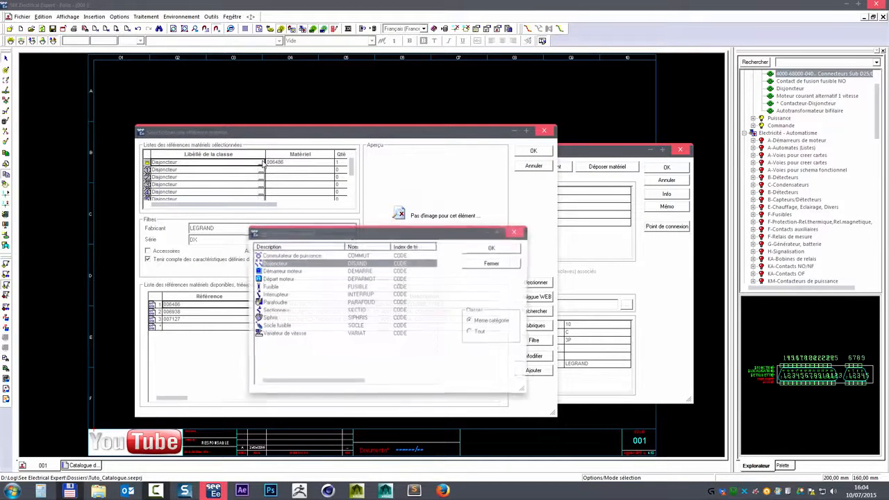
left_click(268, 318)
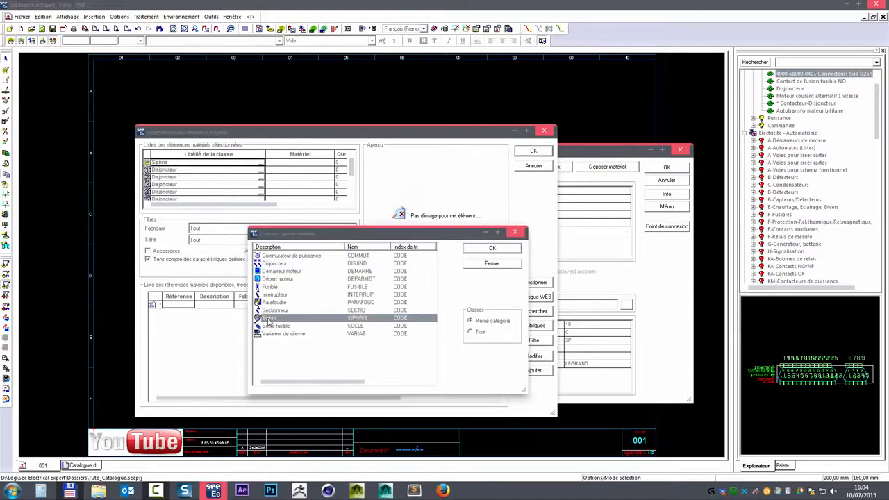
- Try defining an NF contact for a new Siphris reference, and cancel the contact definition and the reference form
left_click(532, 373)
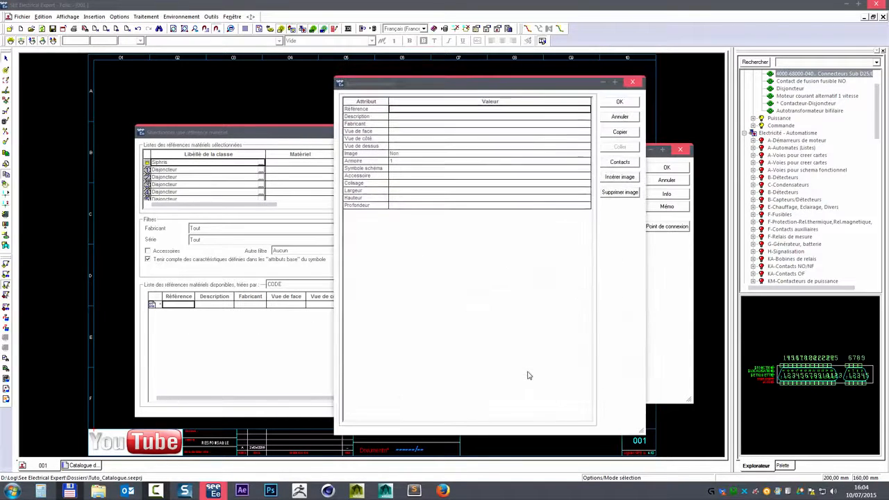
left_click(622, 164)
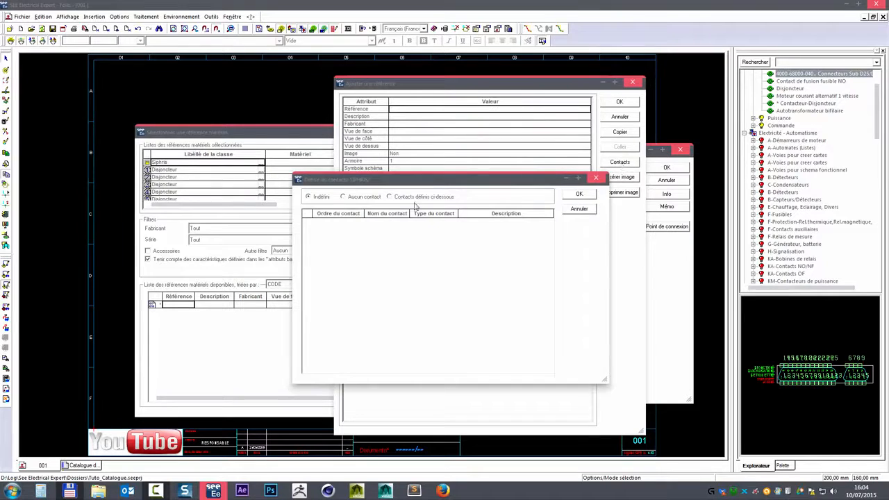
left_click(390, 197)
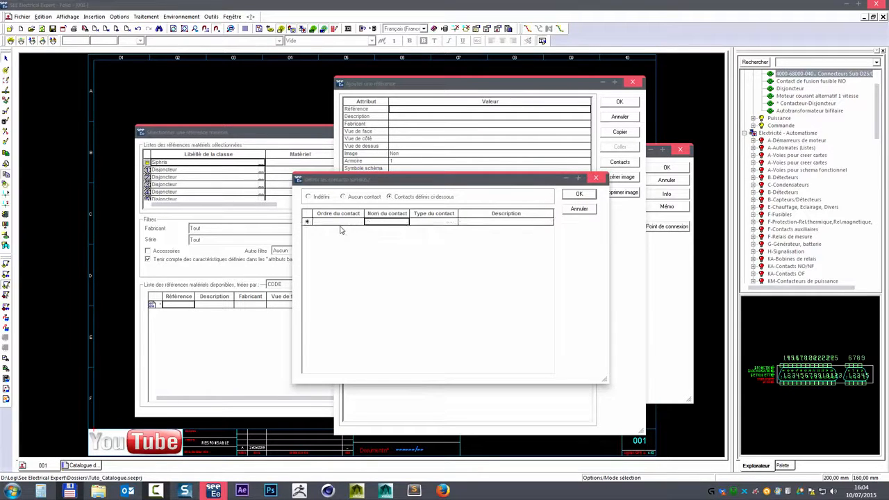
left_click(436, 222)
left_click(454, 222)
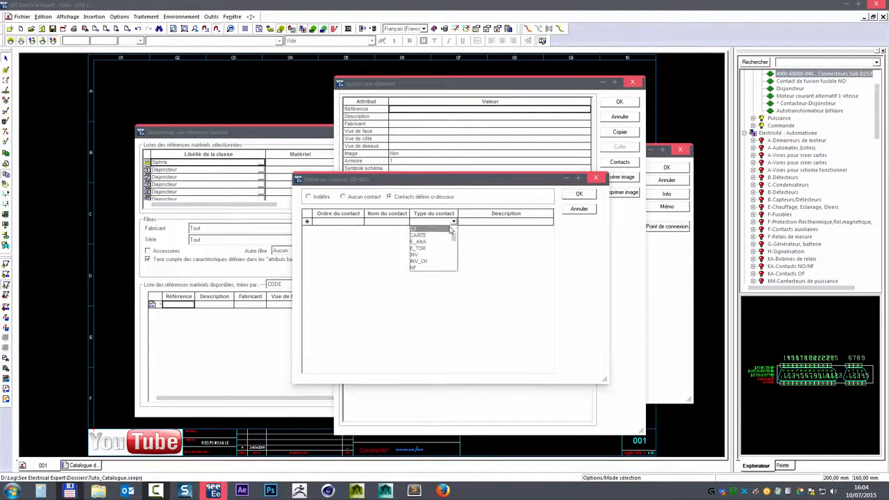
left_click(416, 269)
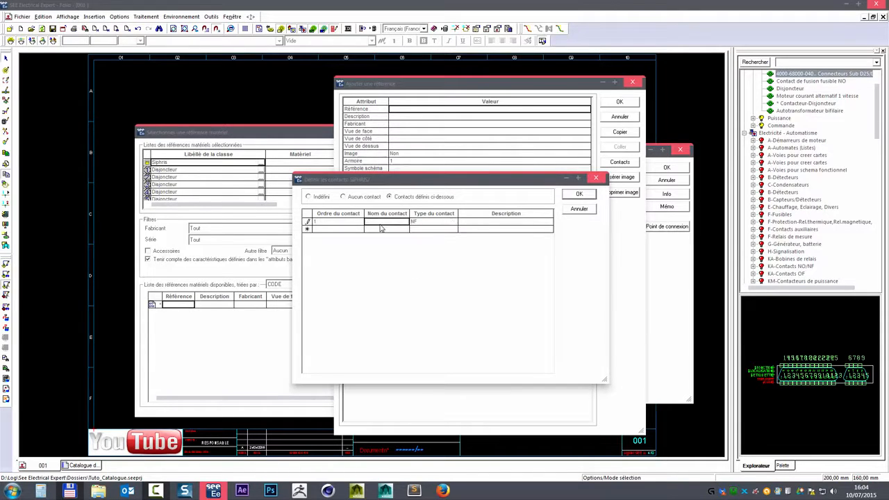
left_click(584, 211)
left_click(621, 117)
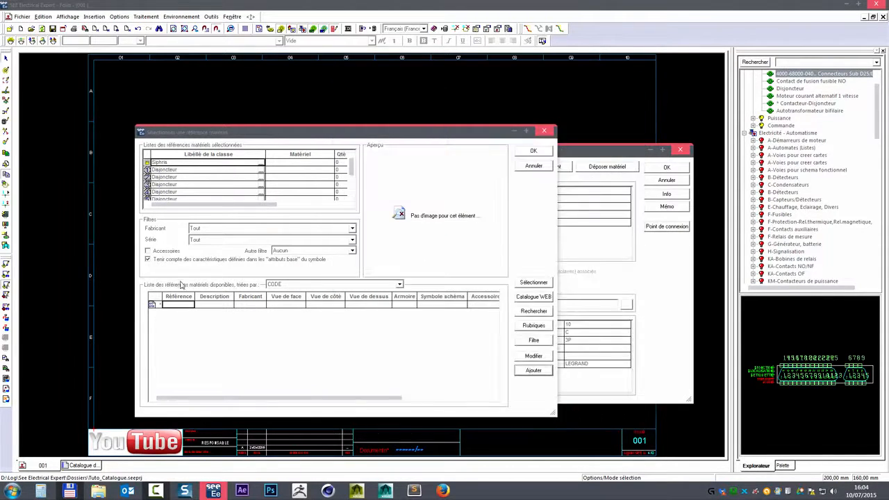
- Check which attributes are offered in the form for a new Siphris reference, and cancel the form
left_click(532, 357)
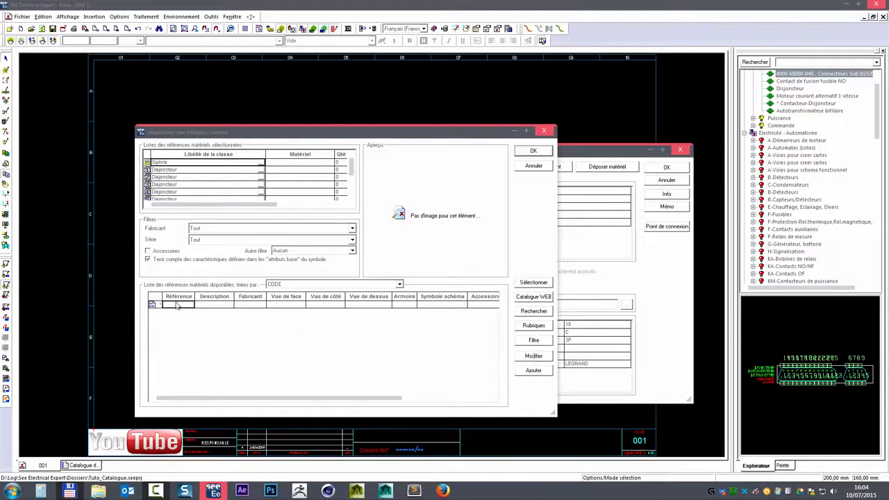
left_click(530, 372)
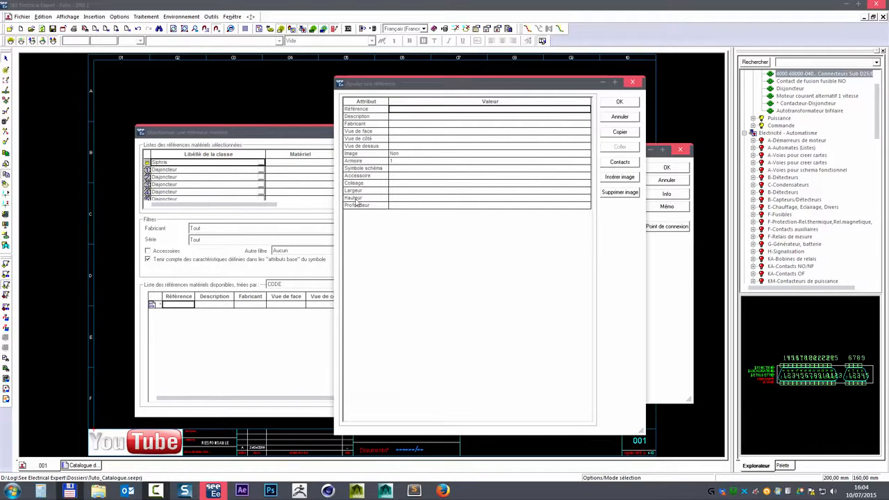
left_click(619, 116)
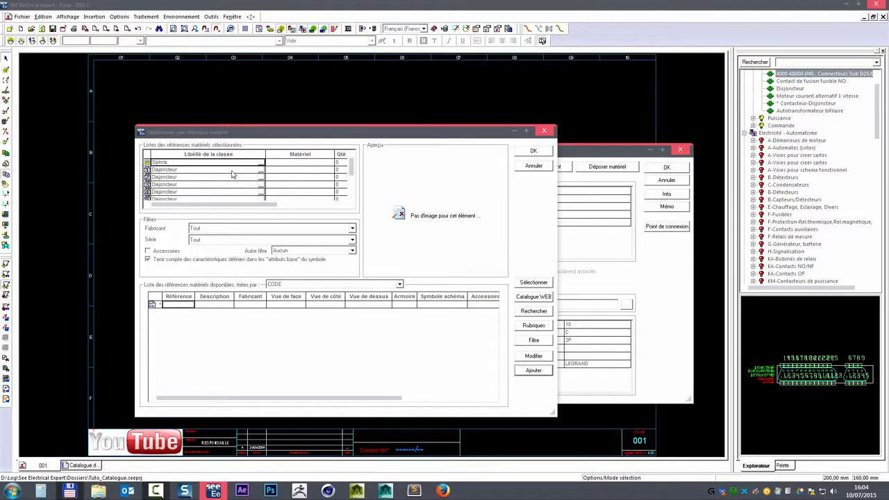
- For the second material row, list Disjoncteur references without the symbol's base attribute filter, and open reference 000068 for modification
left_click(287, 170)
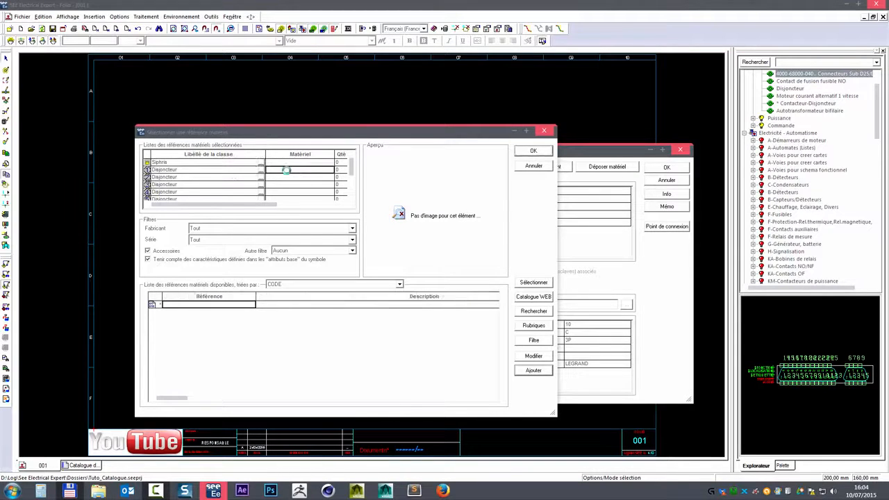
left_click(165, 250)
left_click(201, 350)
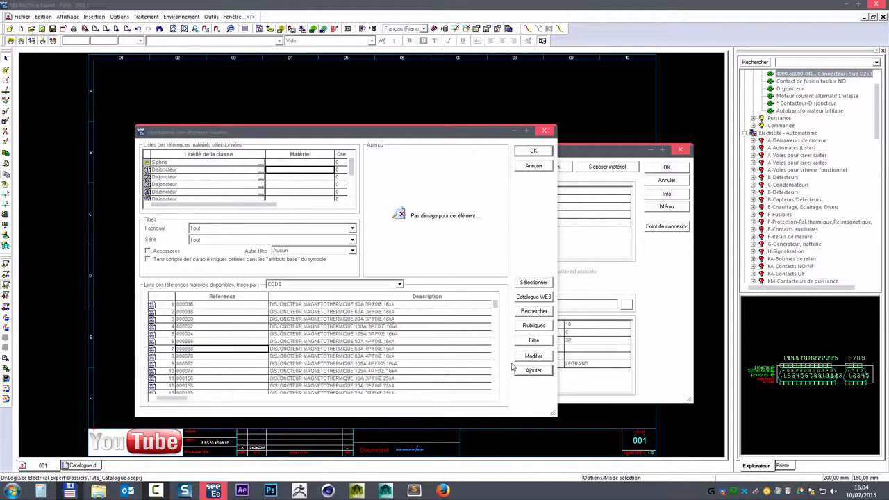
left_click(521, 358)
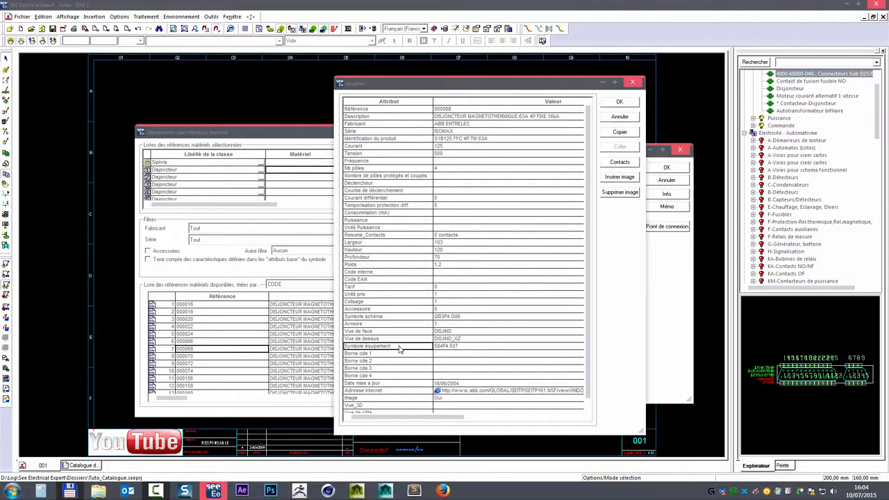
- Examine the Resume_Contacts field and contact definition of reference 000068, and close the form, material selection and symbol dialog
scroll(380, 406, "down", 1)
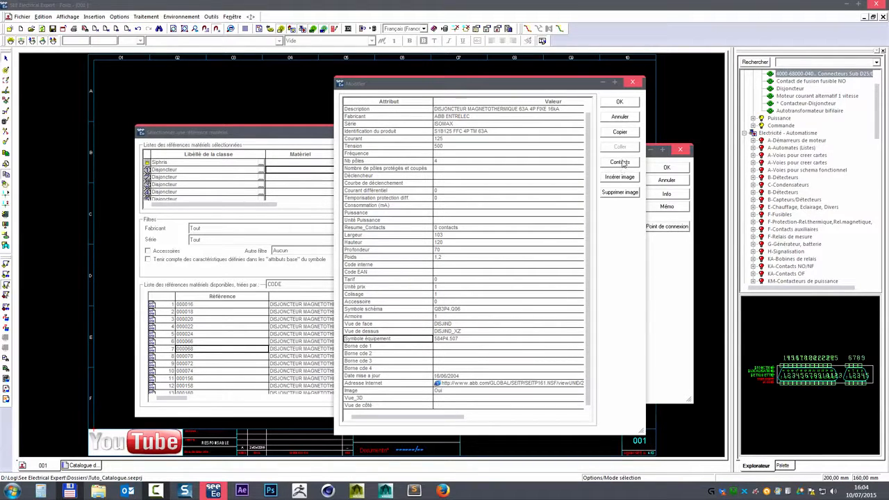
left_click(378, 302)
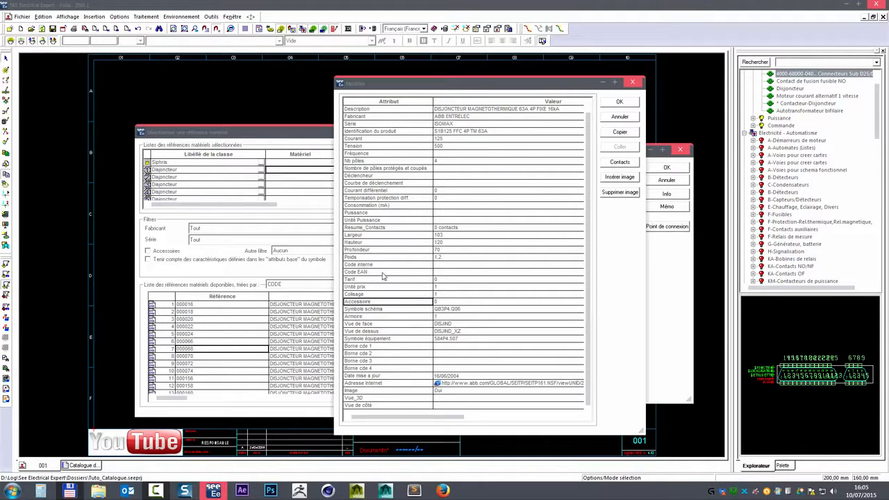
left_click(395, 229)
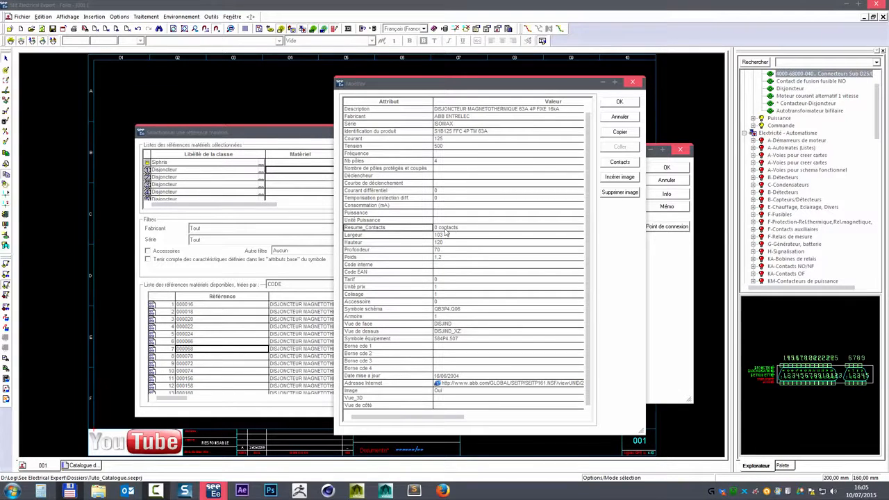
left_click(446, 233)
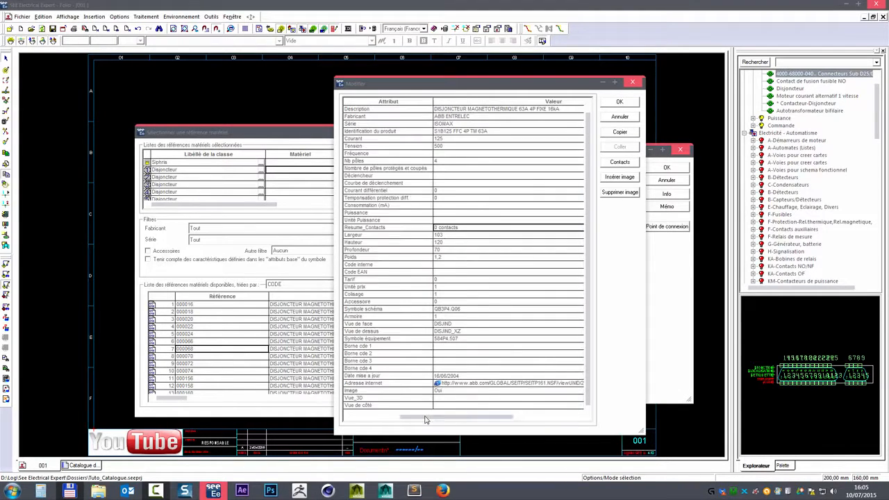
left_click(614, 163)
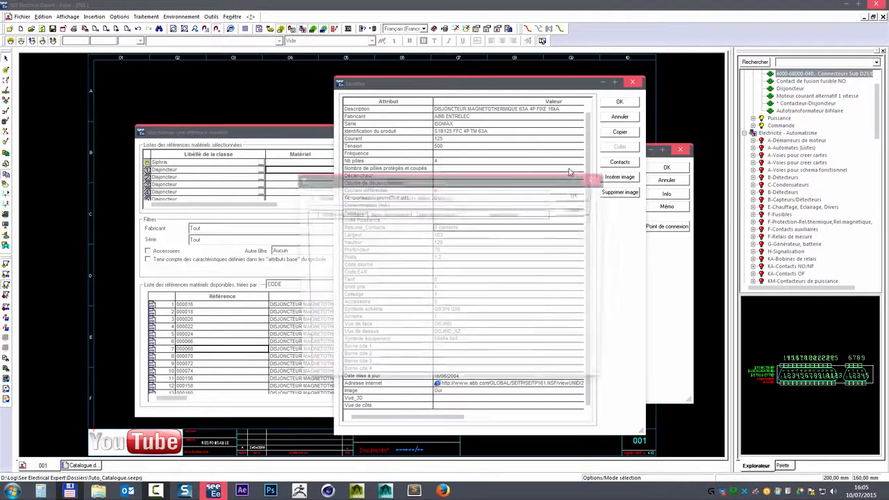
left_click(581, 212)
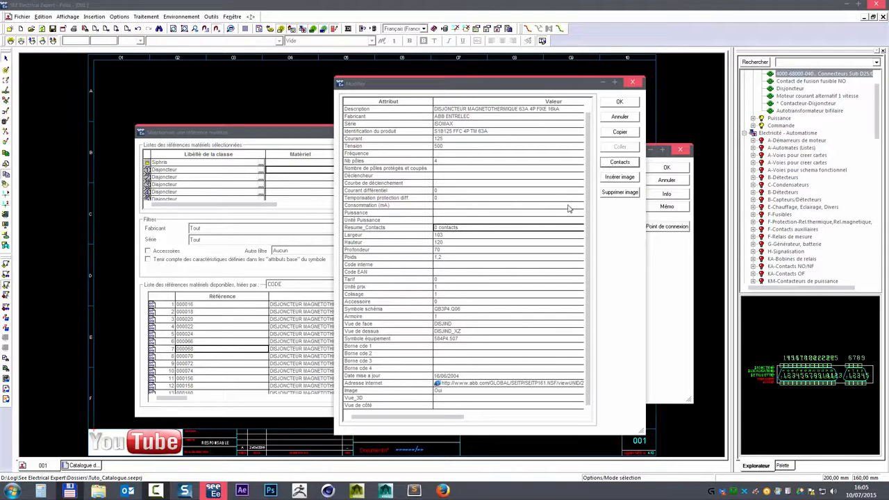
left_click(620, 116)
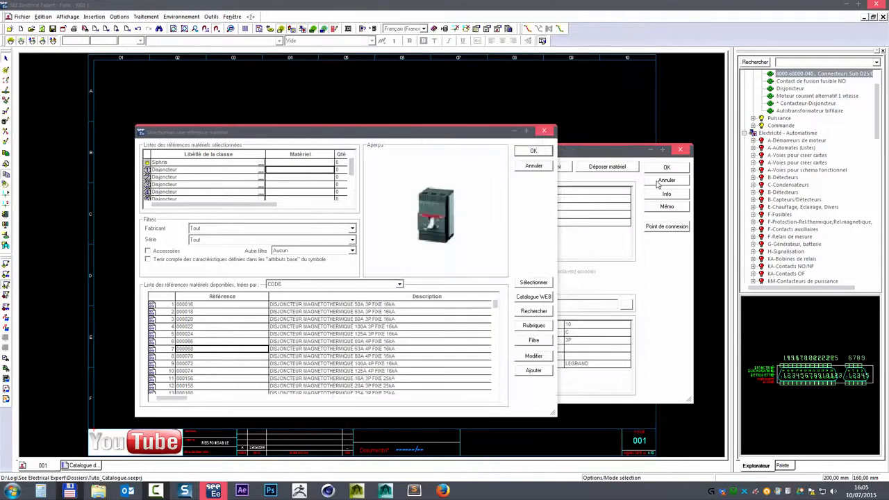
left_click(533, 165)
left_click(666, 167)
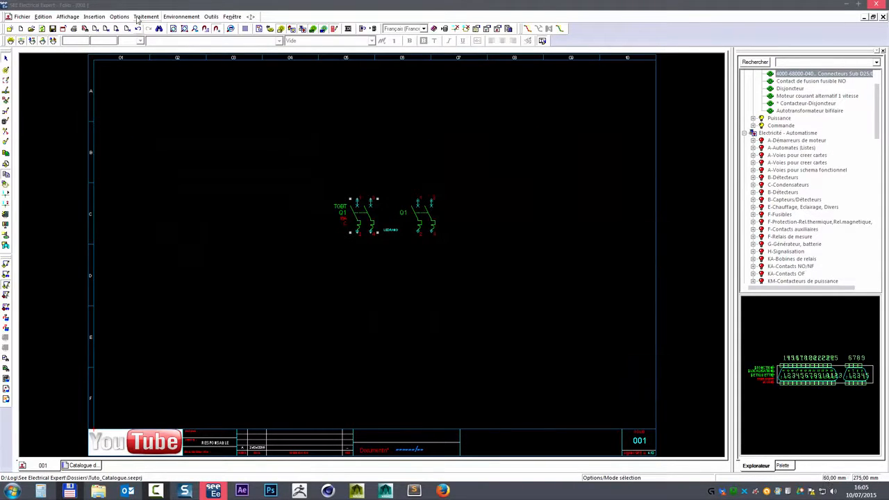
- In the catalogue, copy the Resume_Contacts field from the Interrupteur class and paste it into the fields of the Siphris class
left_click(85, 466)
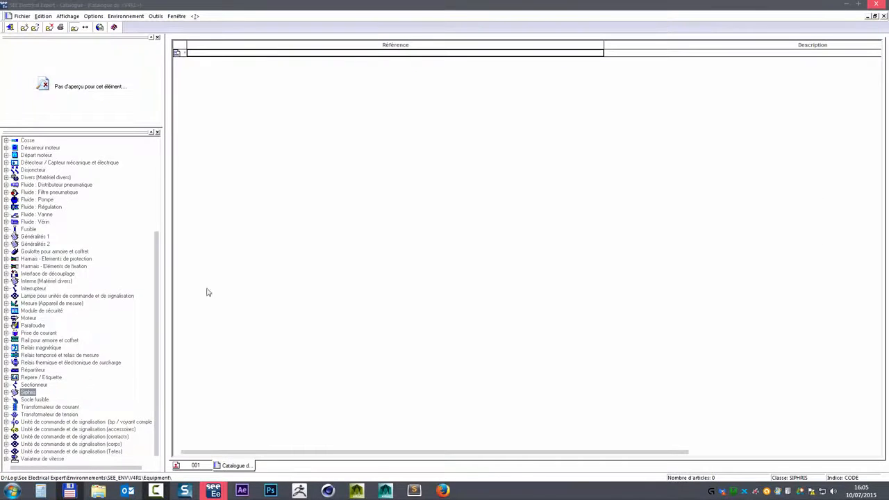
left_click(5, 289)
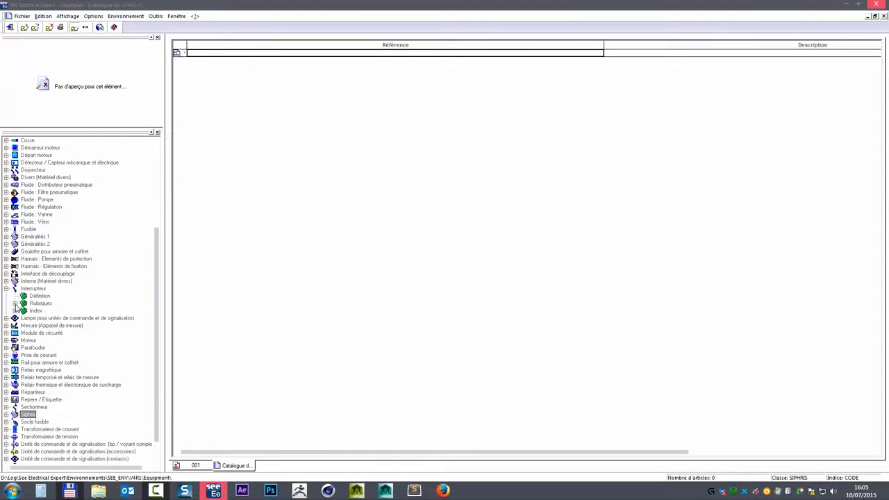
left_click(15, 303)
right_click(57, 311)
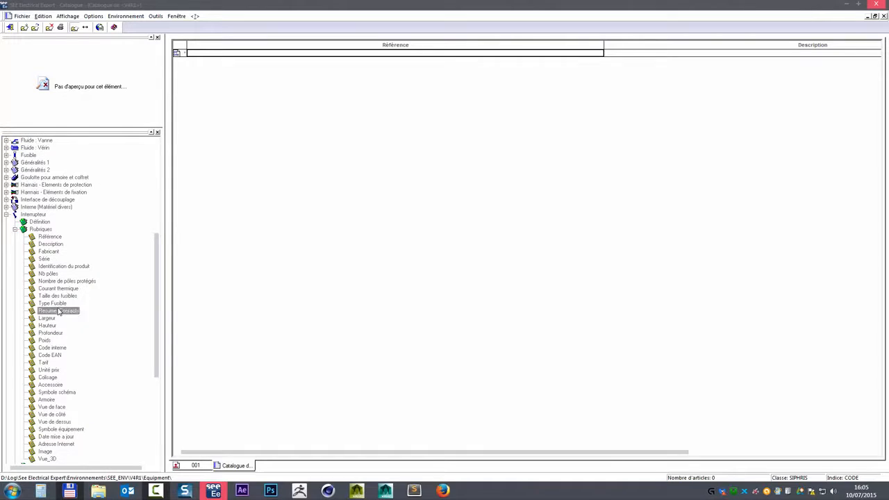
left_click(96, 328)
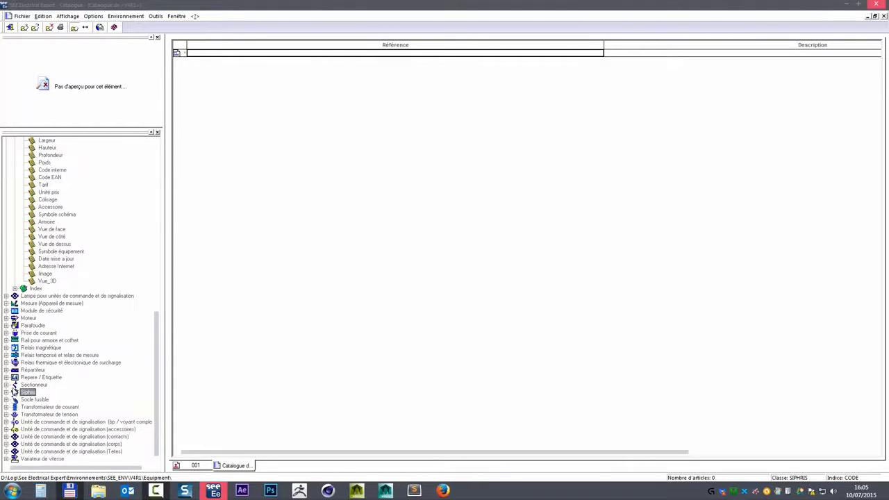
double_click(14, 392)
left_click(15, 408)
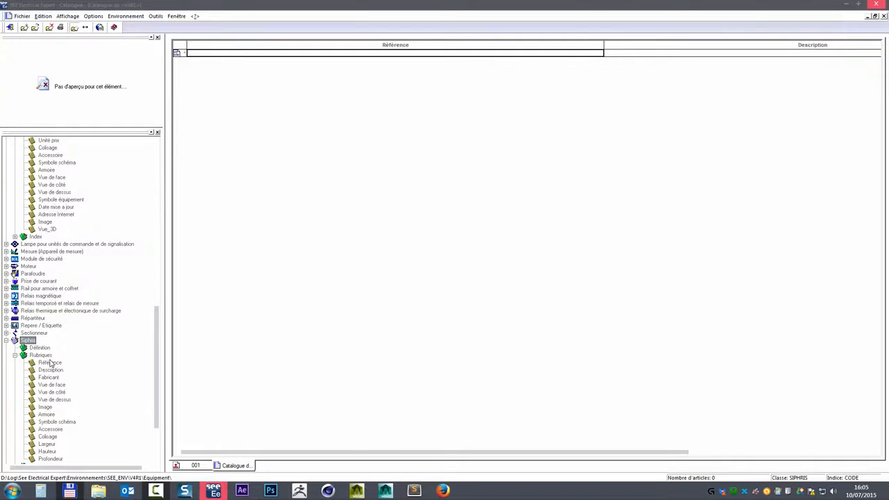
right_click(40, 356)
left_click(69, 387)
scroll(66, 397, "down", 4)
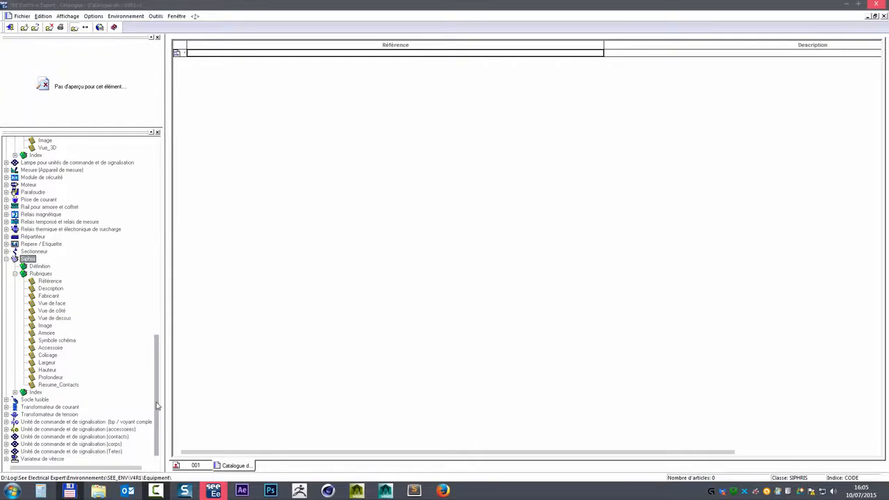
- Copy the Vue_3D field from the Interrupteur class and paste it into the fields of the Siphris class
scroll(157, 407, "up", 6)
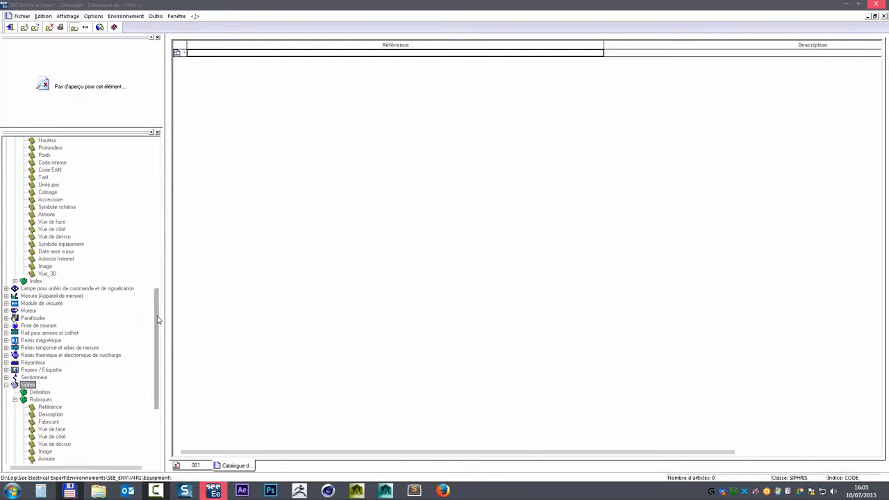
left_click_drag(157, 320, 157, 264)
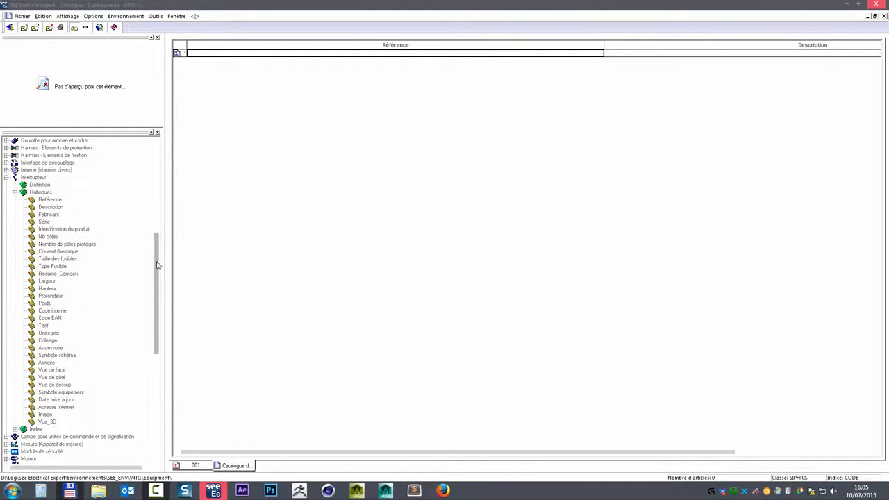
left_click(45, 422)
right_click(47, 423)
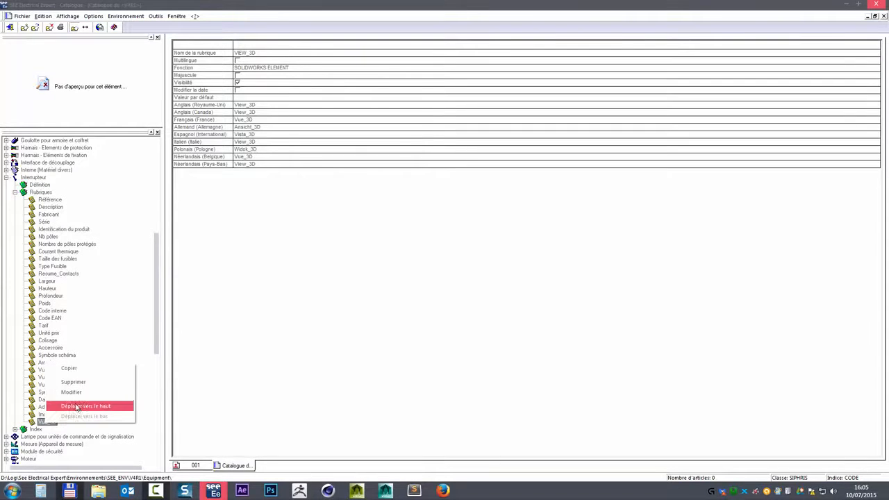
left_click(80, 368)
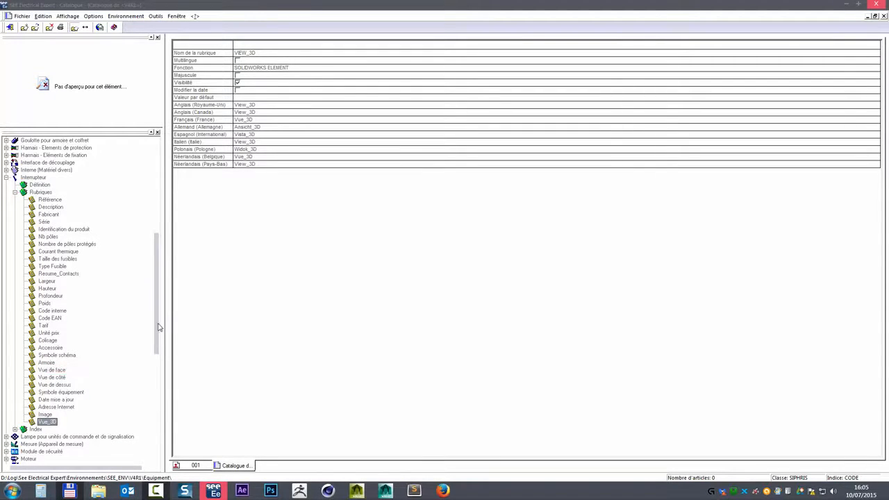
left_click_drag(158, 328, 177, 410)
right_click(48, 275)
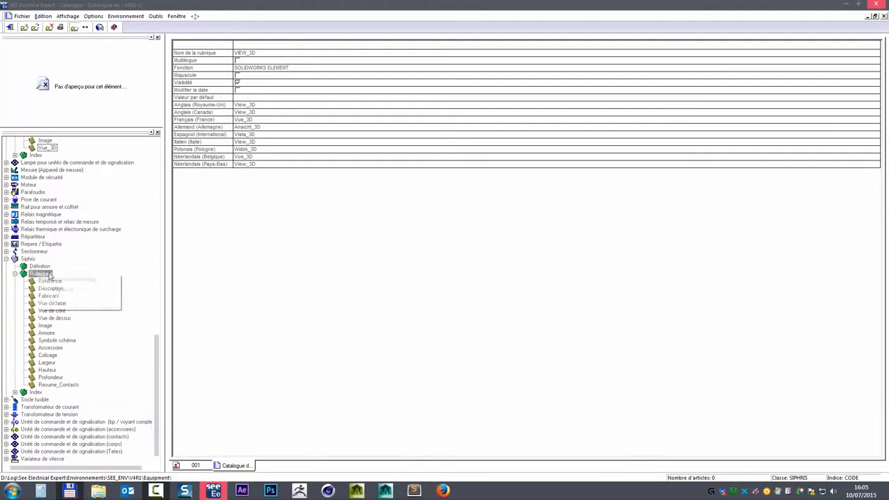
left_click(60, 304)
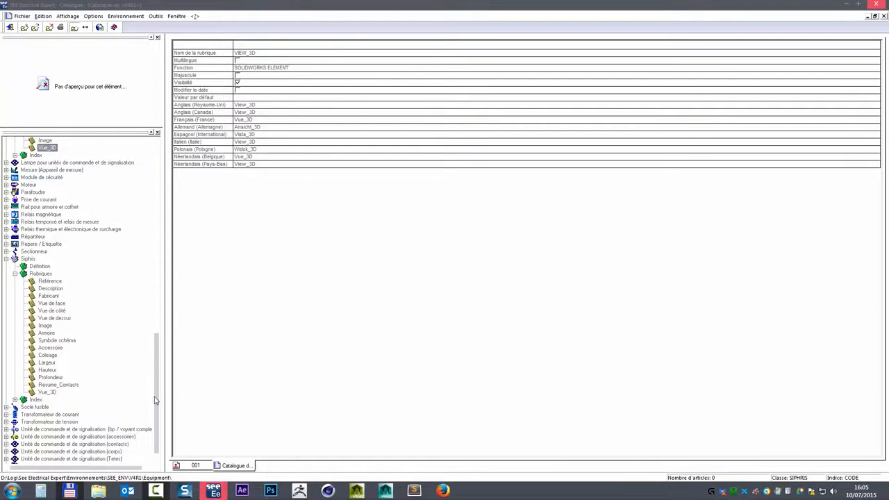
- Move the Vue_3D field to the first position in the Siphris class's field list, ahead of Référence
left_click_drag(156, 401, 155, 308)
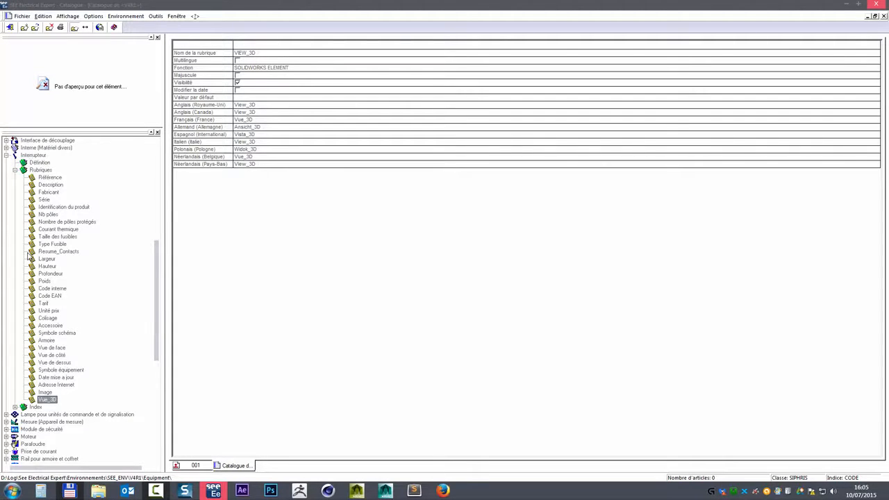
scroll(82, 341, "down", 12)
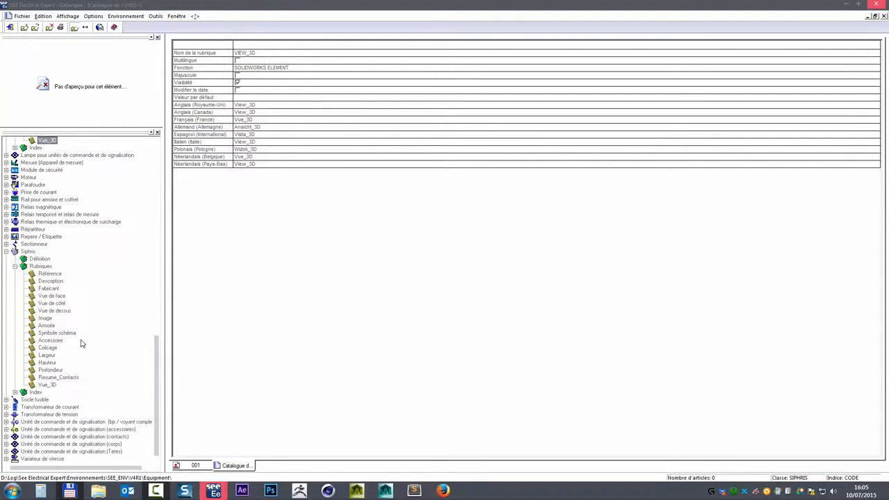
left_click(46, 385)
left_click_drag(46, 384, 48, 287)
- On folio 001, open the material selection of the TGBT Q1 symbol and set the second row's class to Siphris
left_click(198, 467)
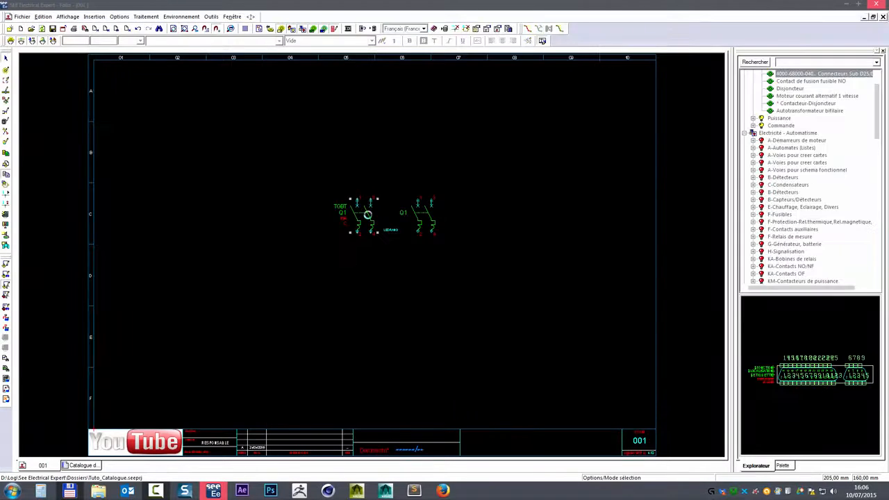
double_click(367, 215)
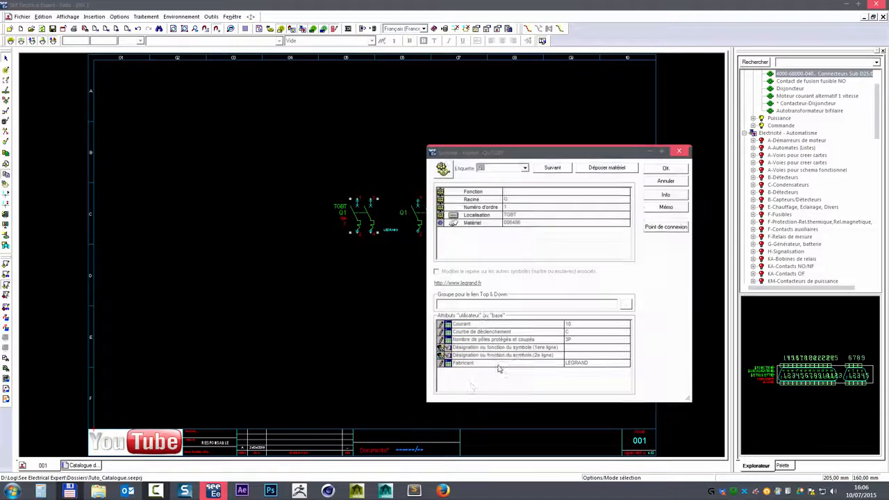
double_click(490, 232)
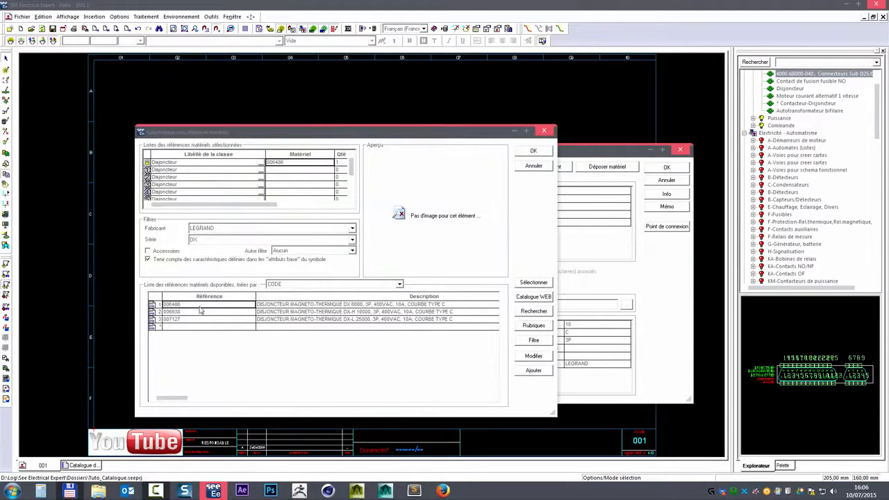
left_click(262, 170)
left_click(270, 320)
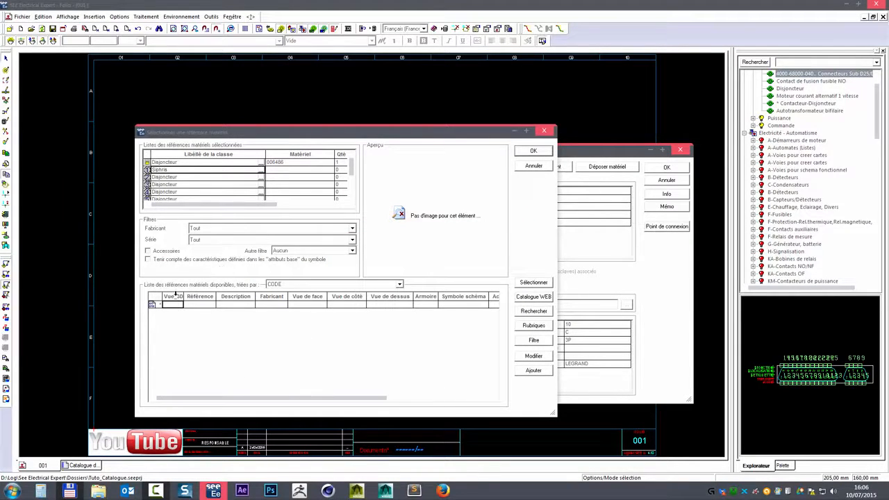
- Examine the field order in the add-reference form, and cancel the form, the material selection and the symbol dialog
left_click(533, 370)
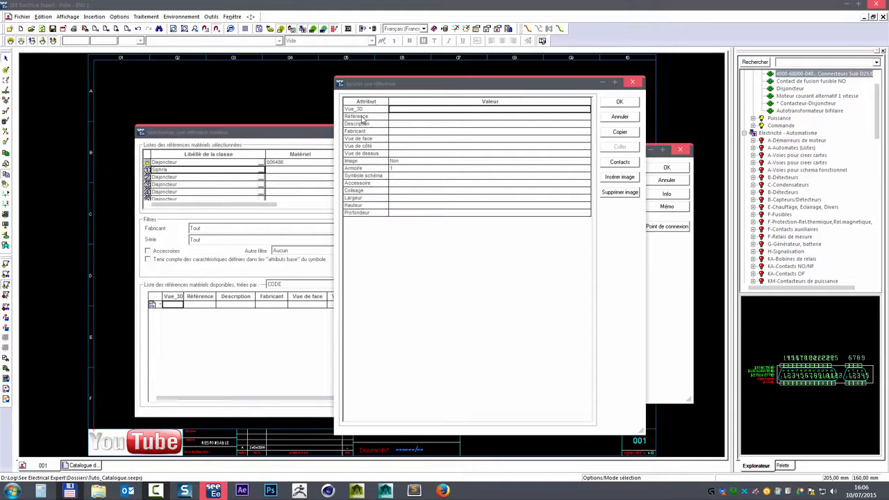
left_click(624, 116)
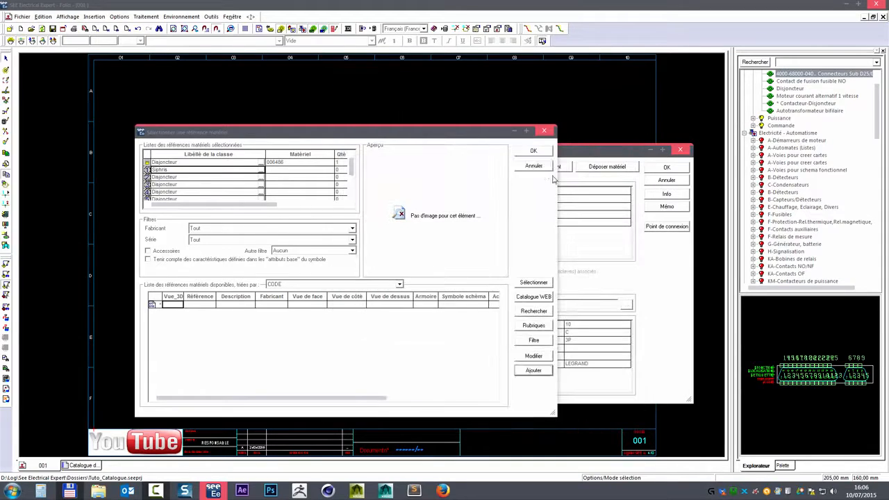
left_click(541, 166)
left_click(657, 181)
- In the catalogue, move the Vue_3D field of the Siphris class back to the end of the list, and view the Image and Largeur fields
left_click(77, 464)
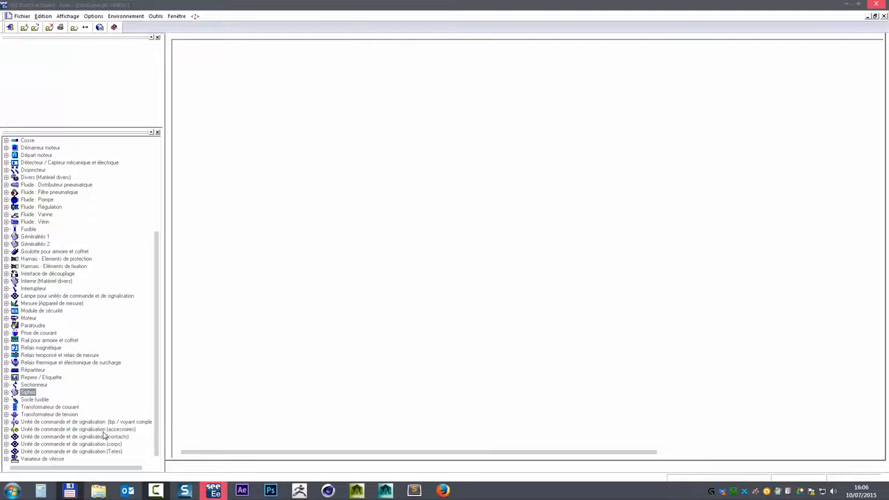
left_click(6, 392)
left_click(14, 407)
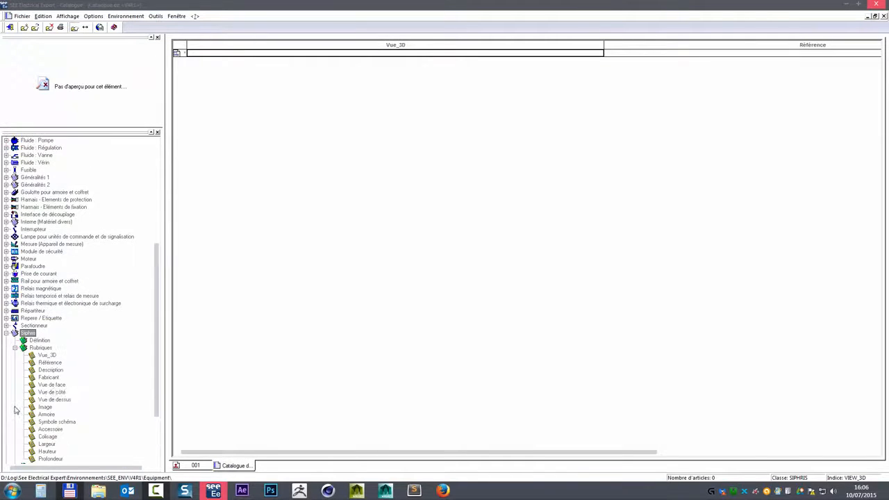
left_click(50, 282)
left_click_drag(47, 281, 51, 387)
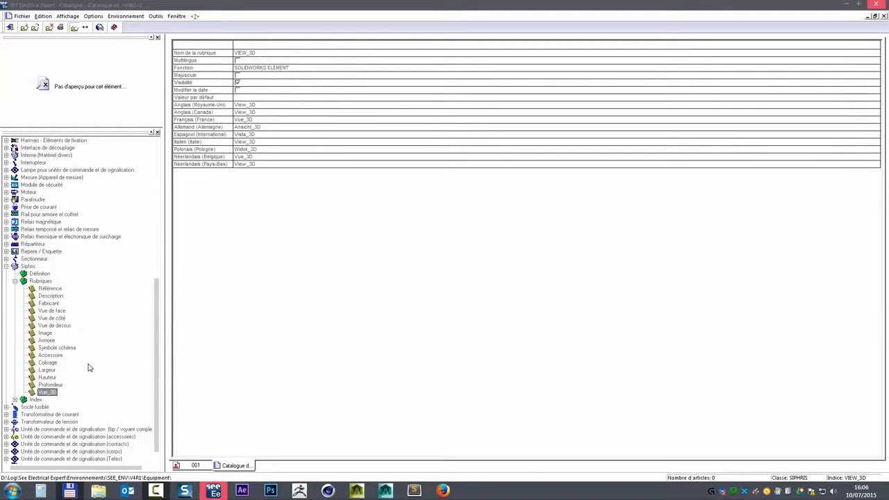
left_click(46, 334)
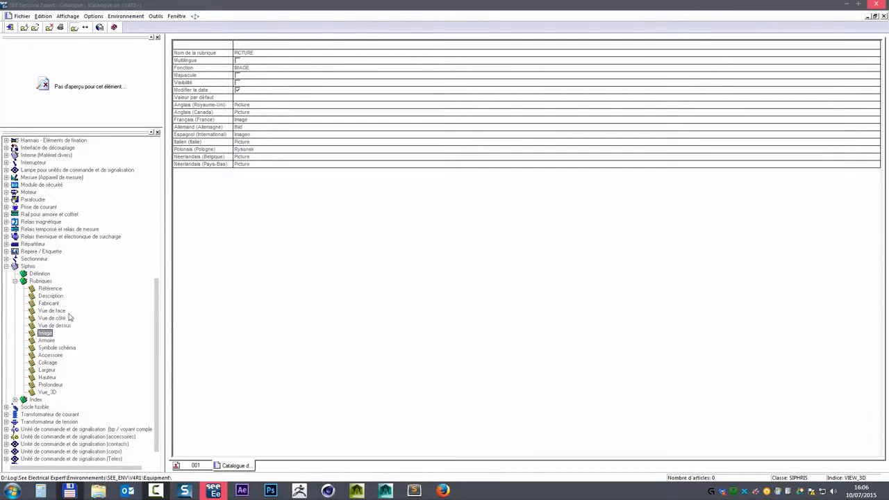
left_click(59, 368)
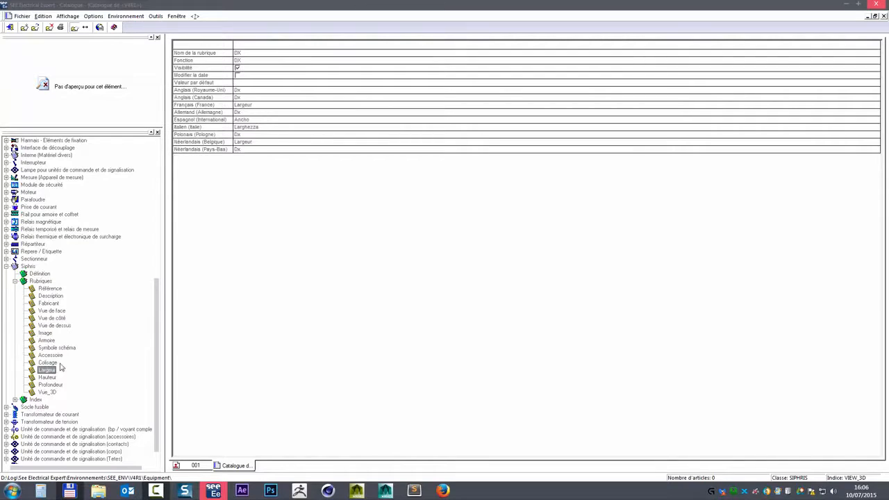
- Start a new field in the Siphris class, with the name PUISSANCE and the French label Puissance
right_click(48, 282)
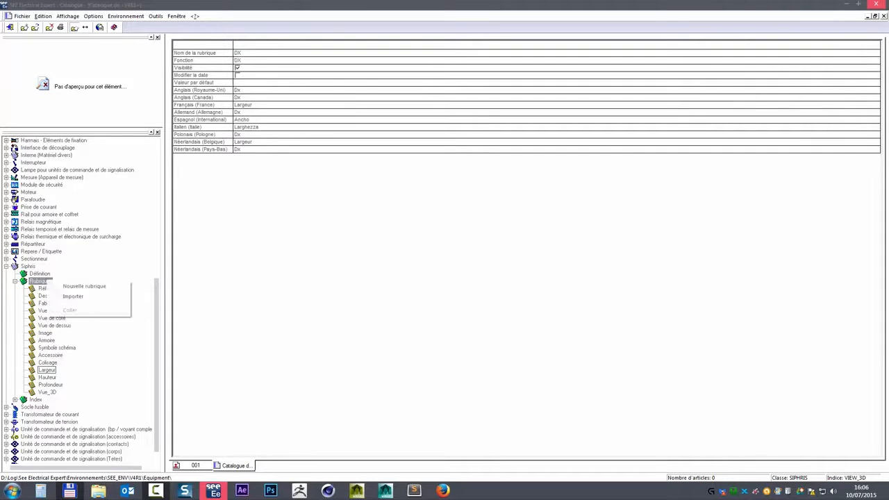
left_click(84, 286)
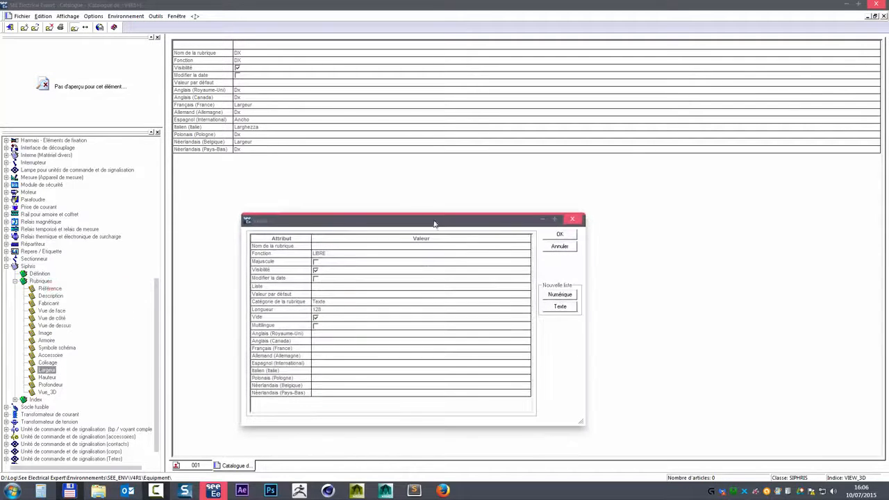
left_click(330, 246)
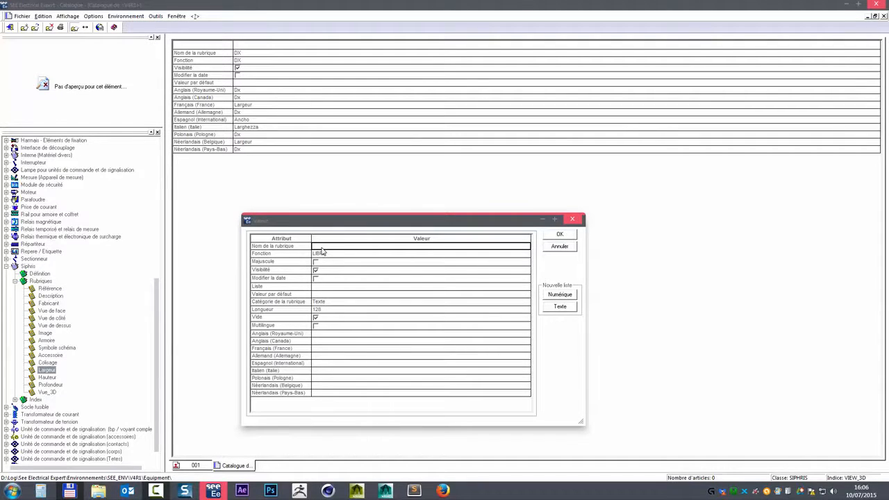
type("PUISSANCE")
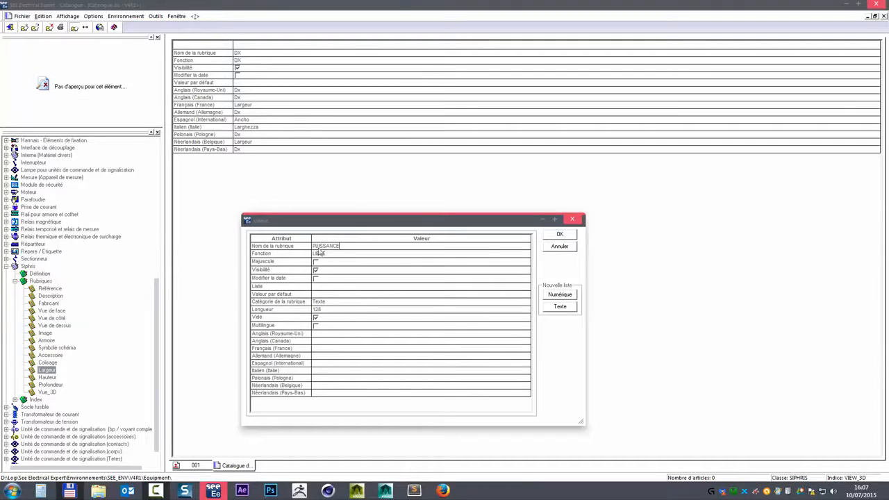
left_click_drag(320, 247, 355, 246)
left_click(325, 352)
type("Puissance")
- Browse the functions available for the new field and set its function to LIBRE
left_click(355, 256)
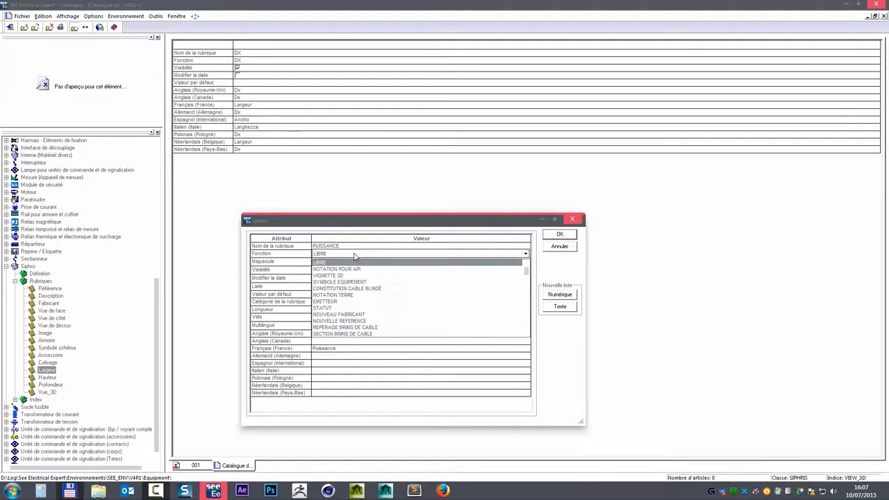
scroll(364, 318, "down", 3)
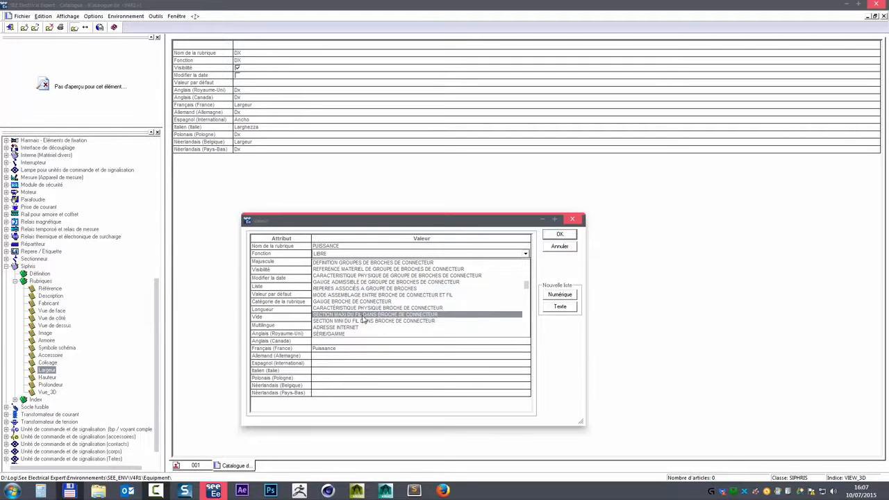
scroll(356, 316, "down", 3)
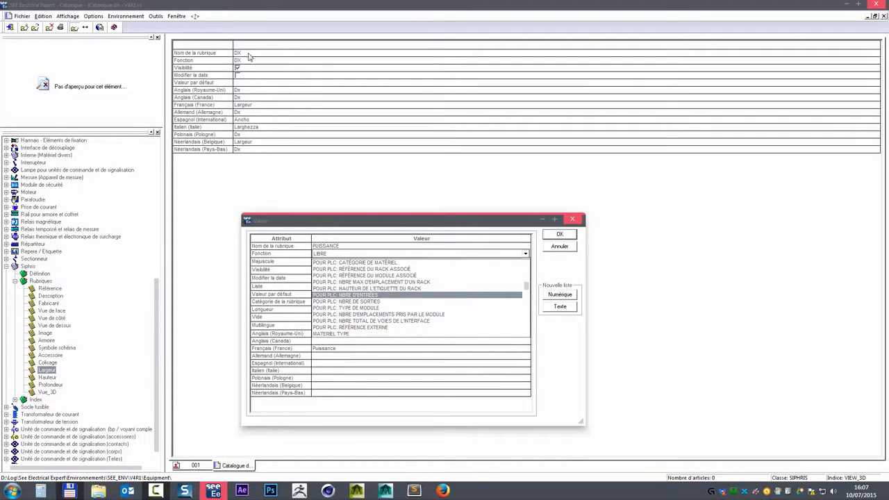
scroll(317, 255, "up", 5)
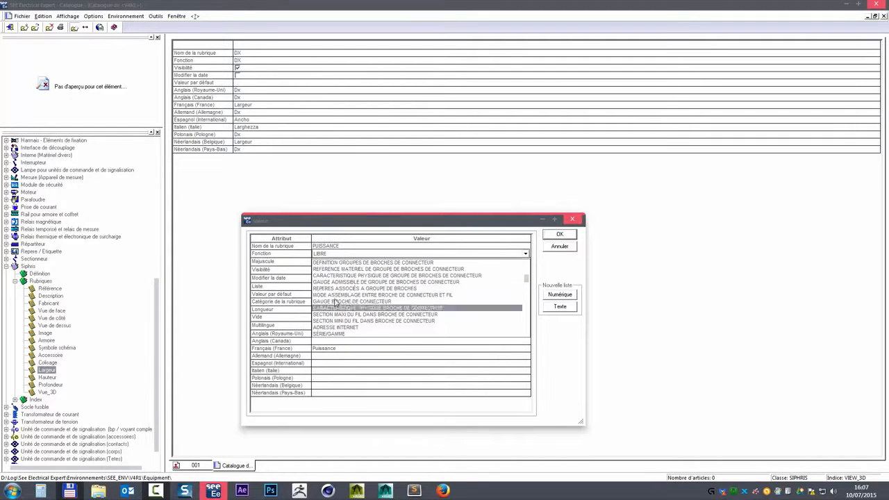
left_click(322, 255)
scroll(339, 255, "down", 2)
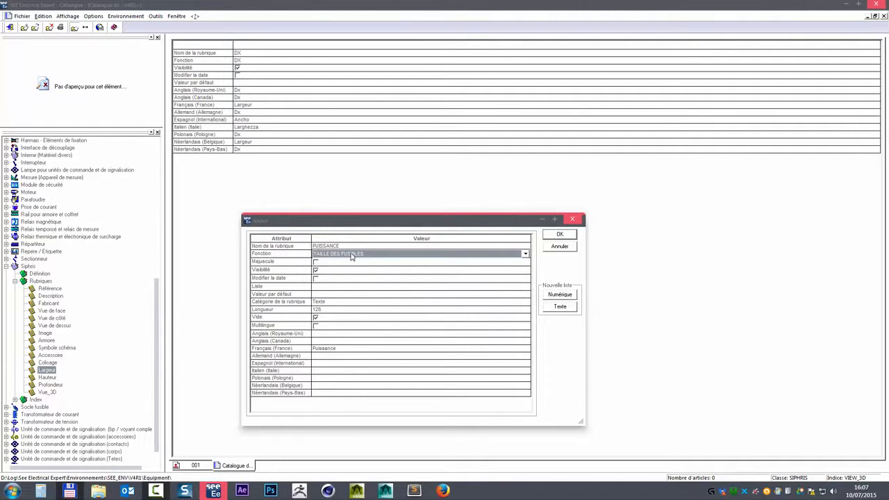
left_click(352, 256)
scroll(352, 261, "up", 5)
left_click(352, 261)
- Save the new PUISSANCE field with the Majuscule option off
left_click(287, 262)
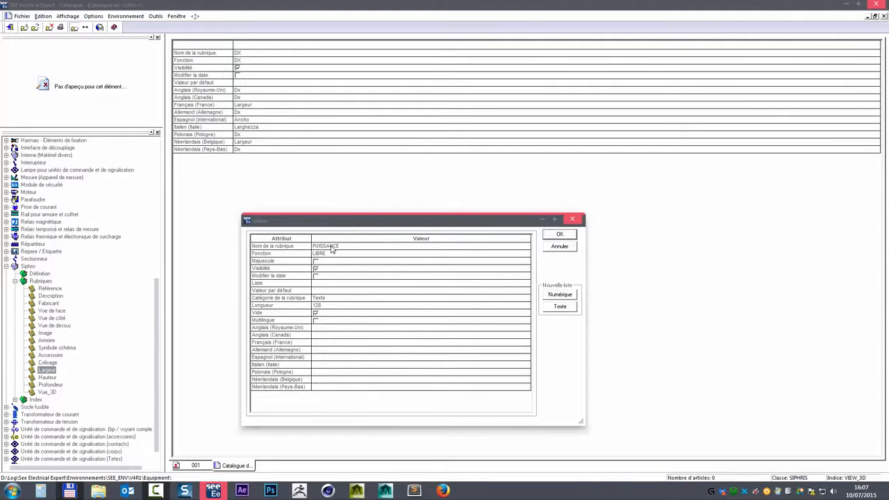
left_click(320, 263)
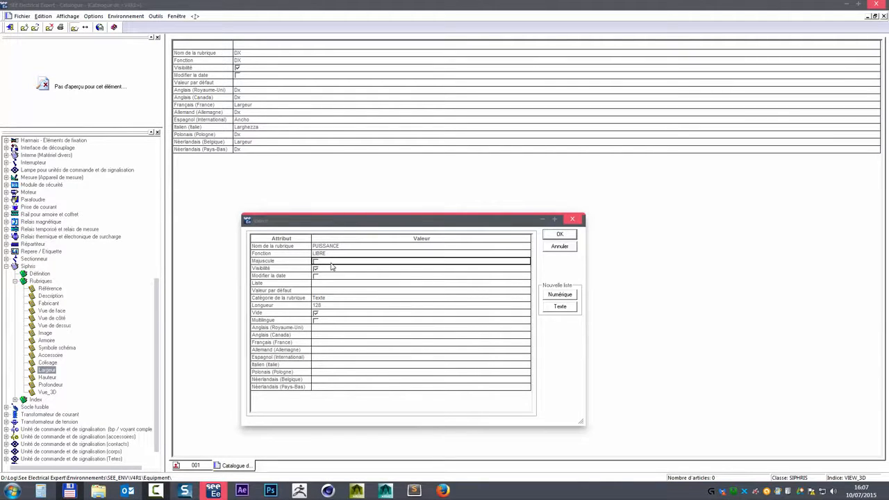
left_click(315, 262)
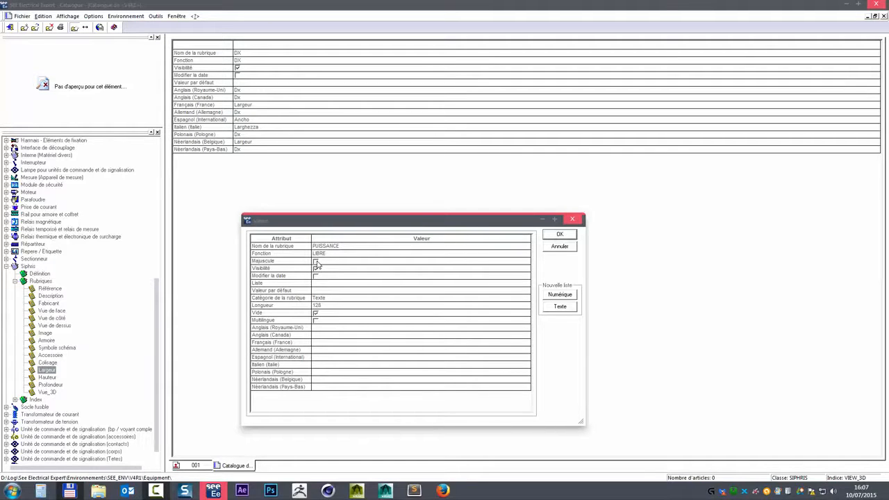
left_click(560, 234)
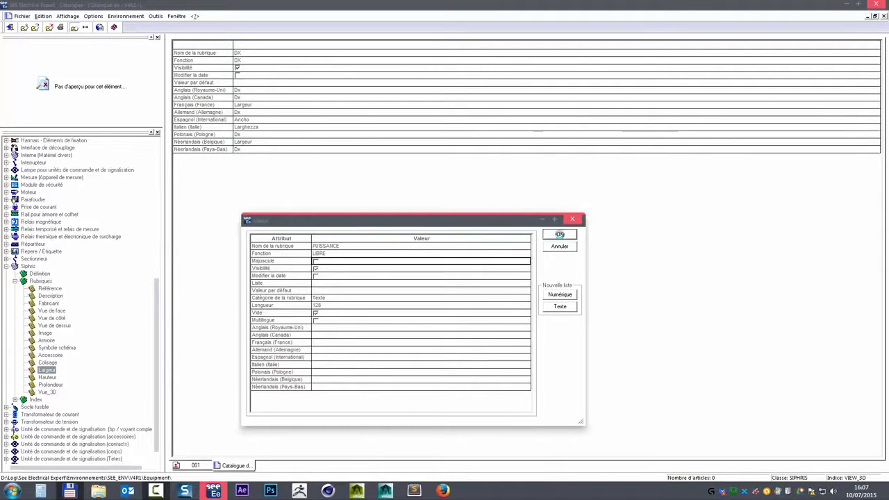
- Modify the Description field of the Siphris class to enable the Majuscule option, and save it
left_click(50, 296)
right_click(50, 297)
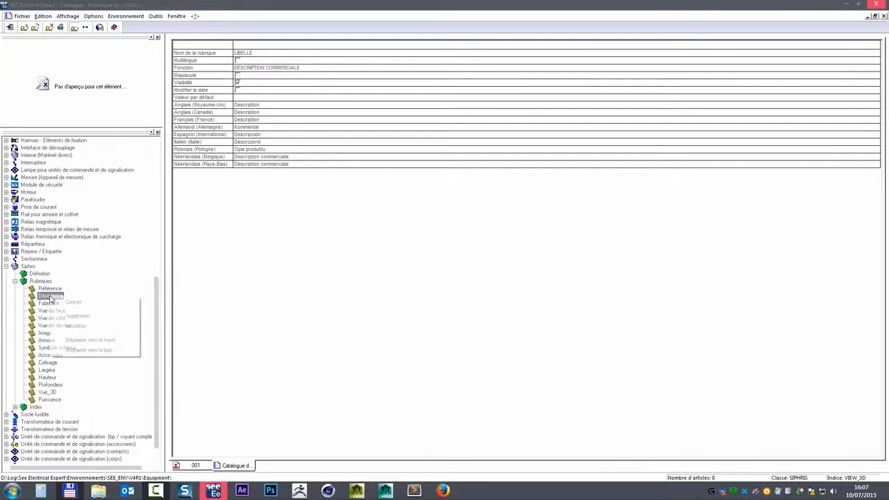
left_click(83, 326)
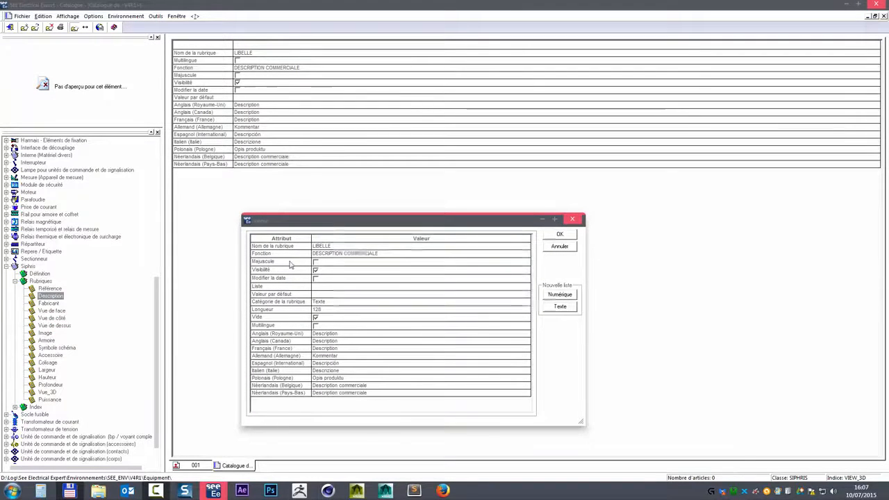
left_click(317, 264)
left_click(316, 263)
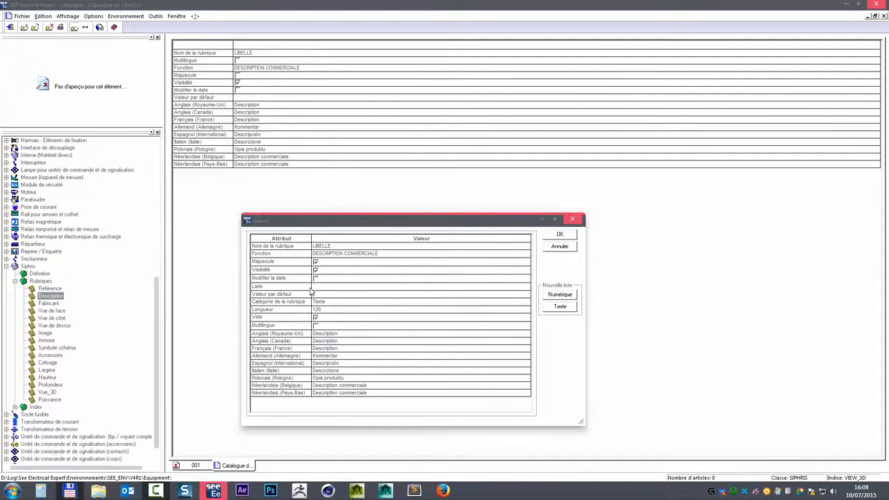
left_click(560, 235)
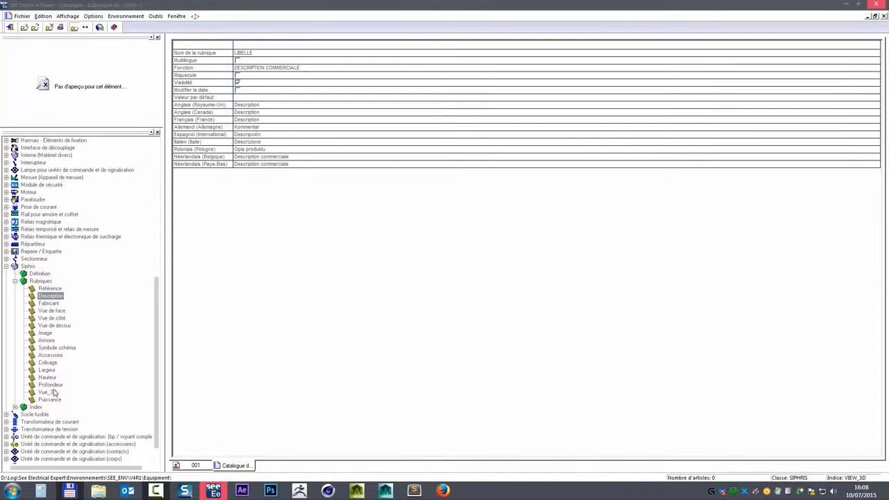
- Open the Puissance field for modification, examine its visibility option, and close the form without saving
left_click(50, 400)
right_click(50, 400)
left_click(91, 434)
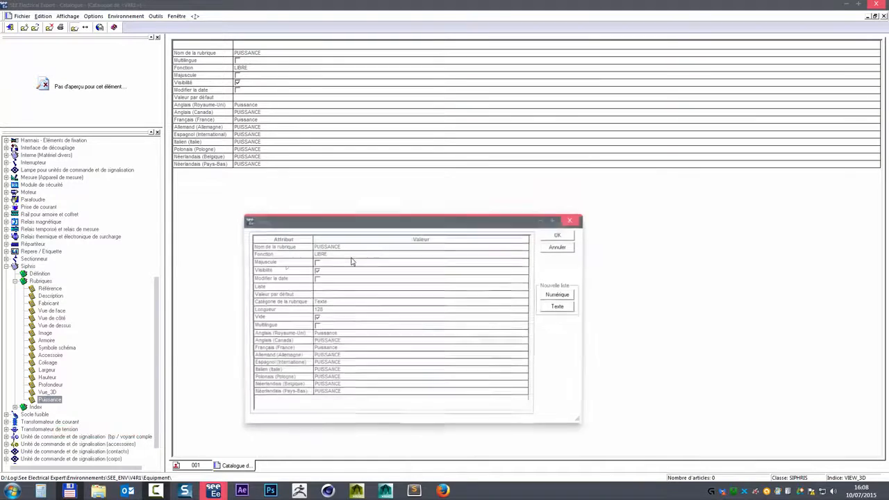
left_click(316, 270)
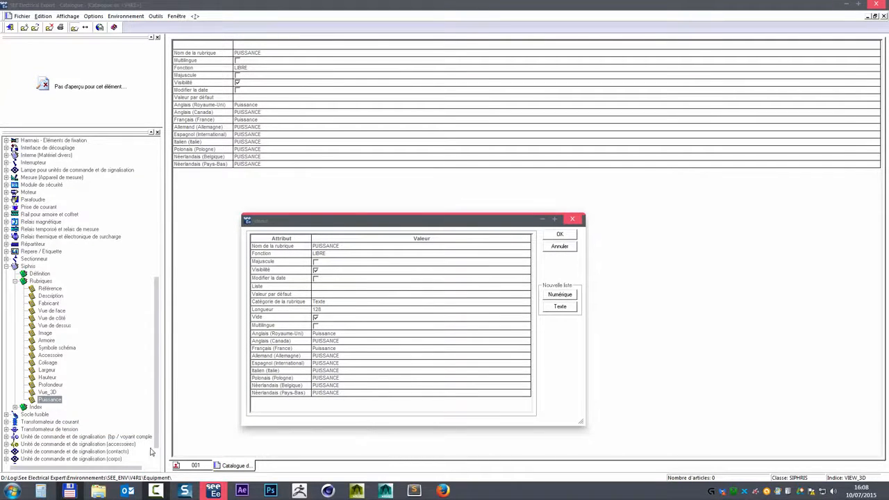
left_click(560, 248)
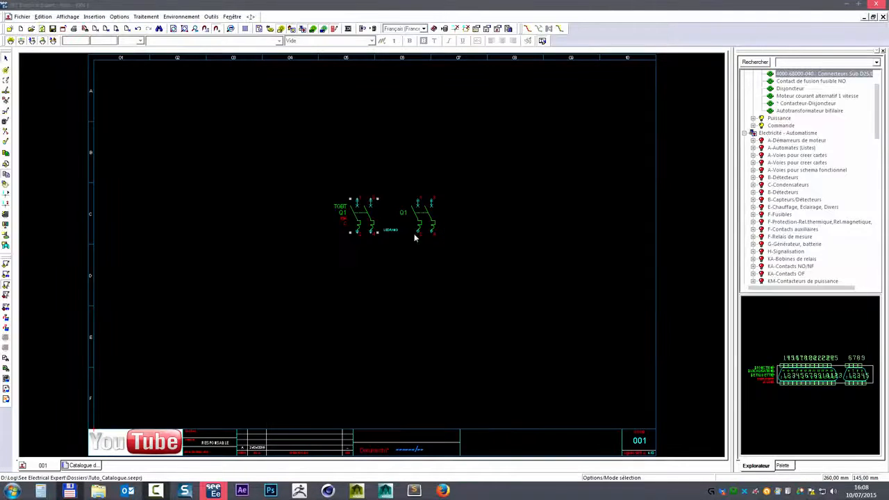
- Open the material selection for the TGBT Q1 breaker and assign the Siphris class to the second material row
double_click(359, 219)
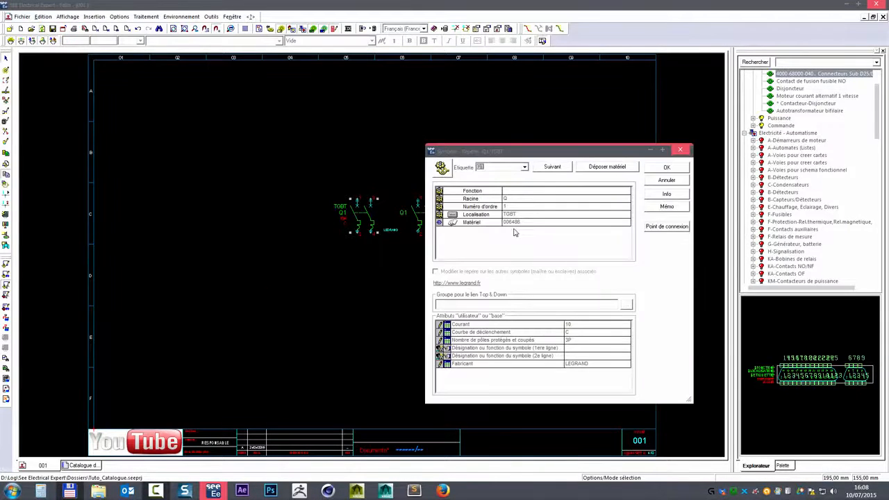
double_click(490, 222)
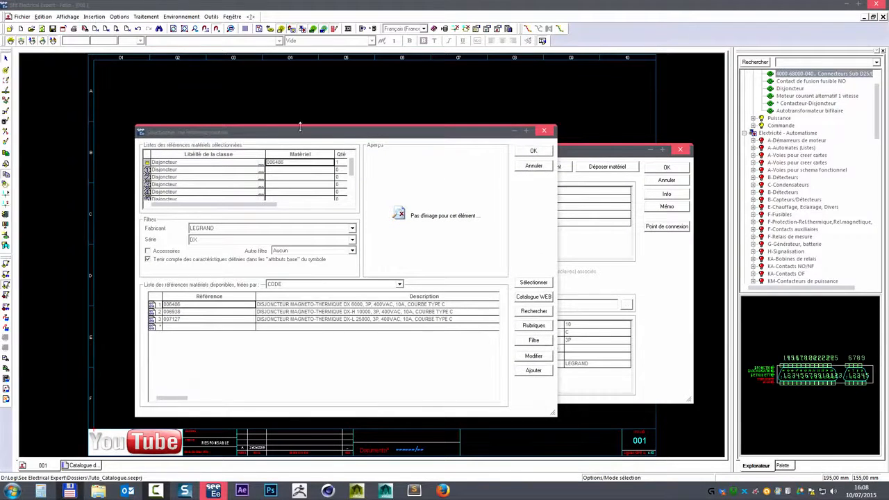
left_click_drag(298, 131, 375, 133)
left_click(336, 171)
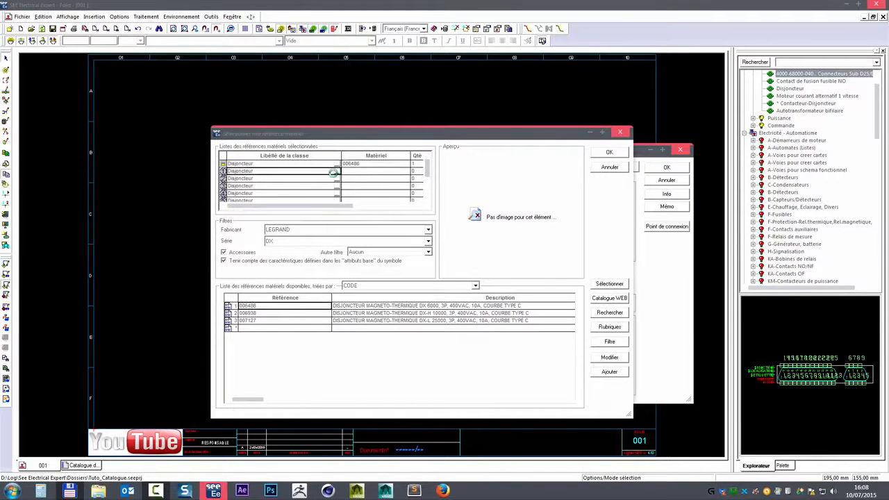
left_click(336, 171)
left_click(271, 291)
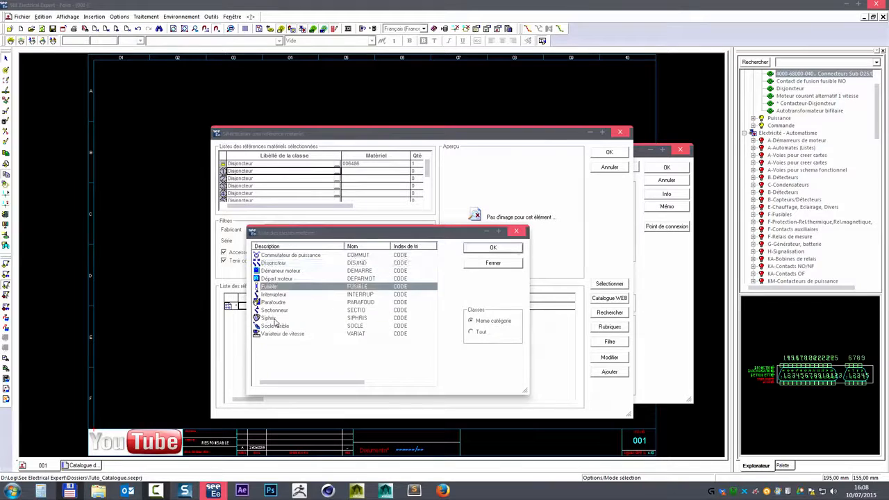
double_click(273, 318)
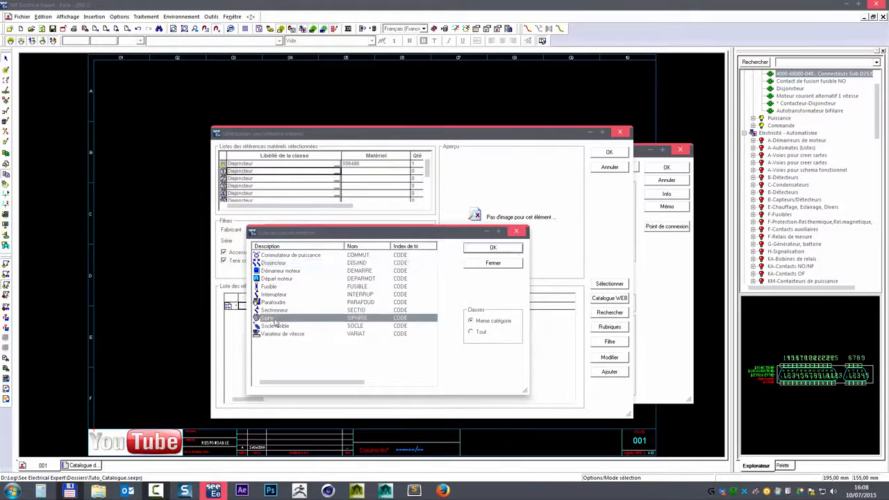
- Start adding a Siphris reference to examine its Puissance attribute, and cancel both the reference and the material selection
left_click(609, 371)
left_click(375, 221)
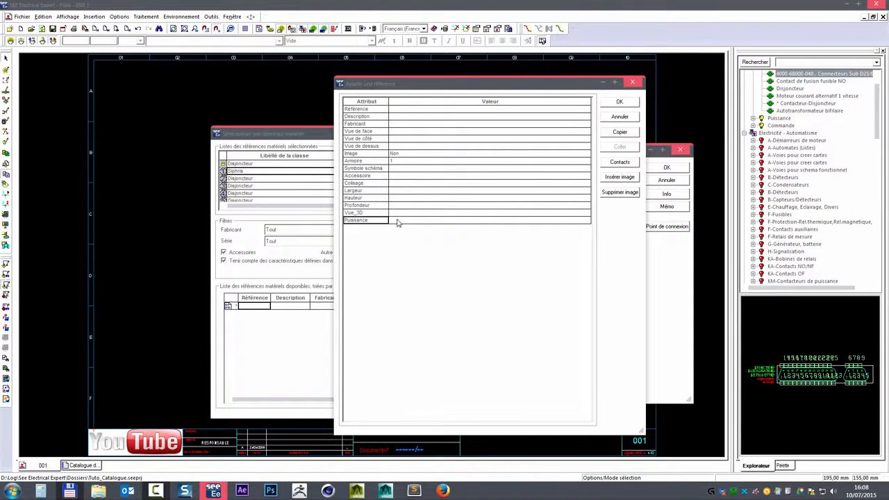
left_click(620, 117)
left_click(606, 169)
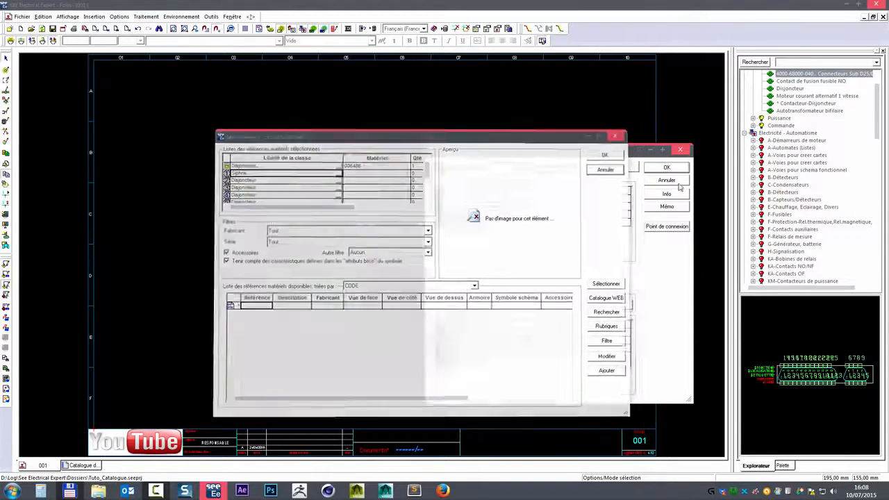
- Modify the Puissance field of the Siphris class in the catalogue to disable its Visibilité option, and save it
left_click(82, 464)
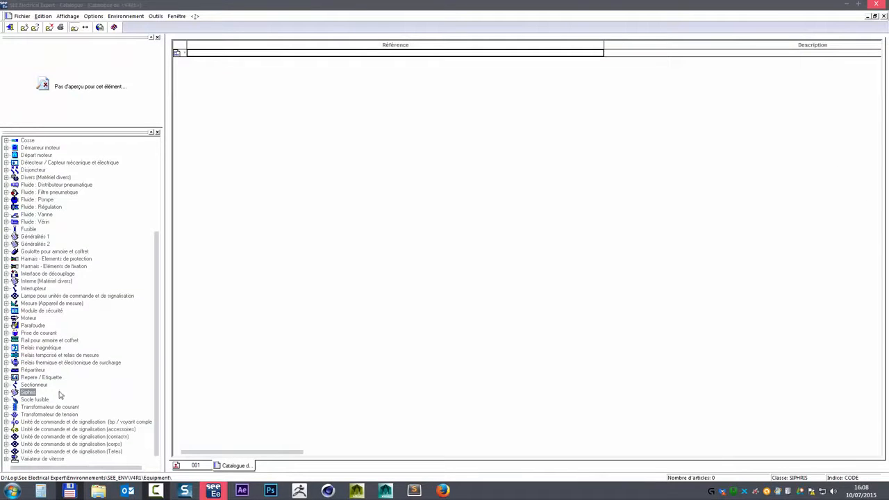
left_click(7, 392)
left_click(15, 408)
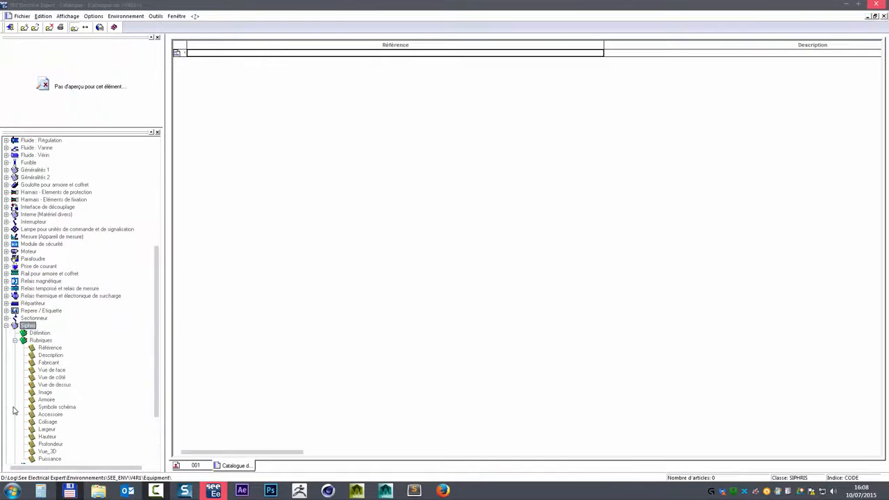
left_click(48, 459)
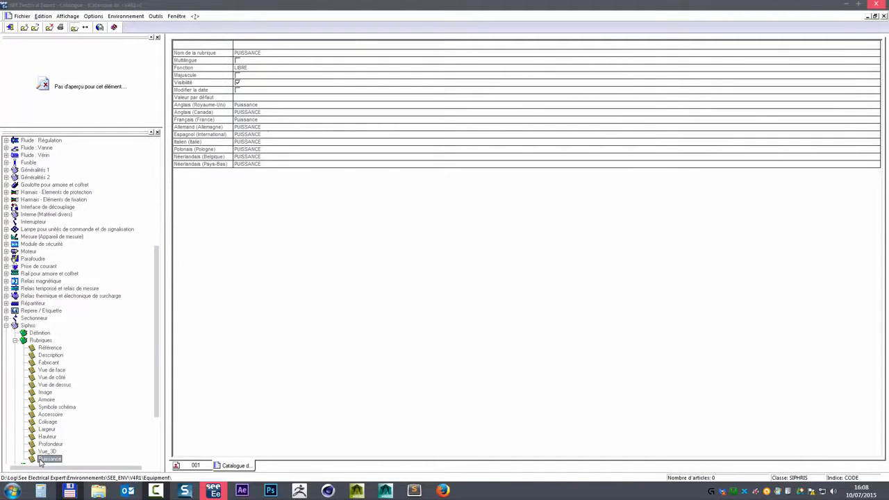
right_click(40, 462)
left_click(69, 429)
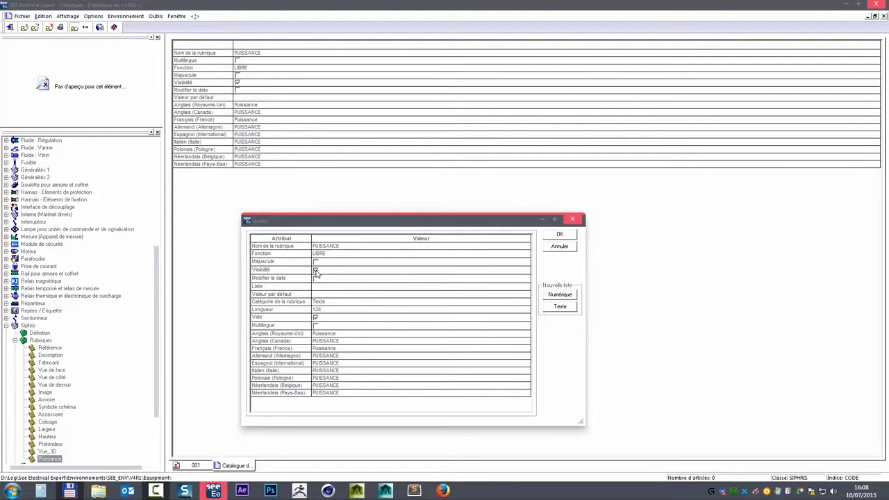
left_click(560, 234)
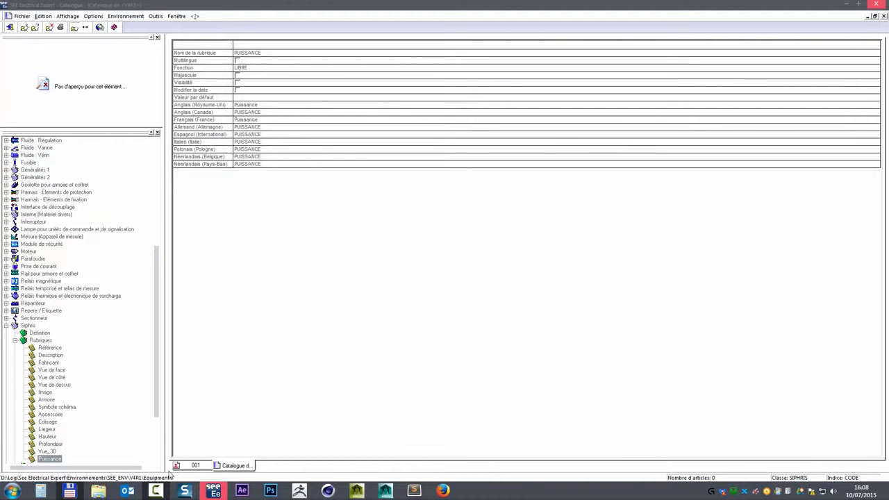
- Return to folio 001, reopen the TGBT Q1 breaker's material selection and set the second row's class to Siphris
left_click(194, 466)
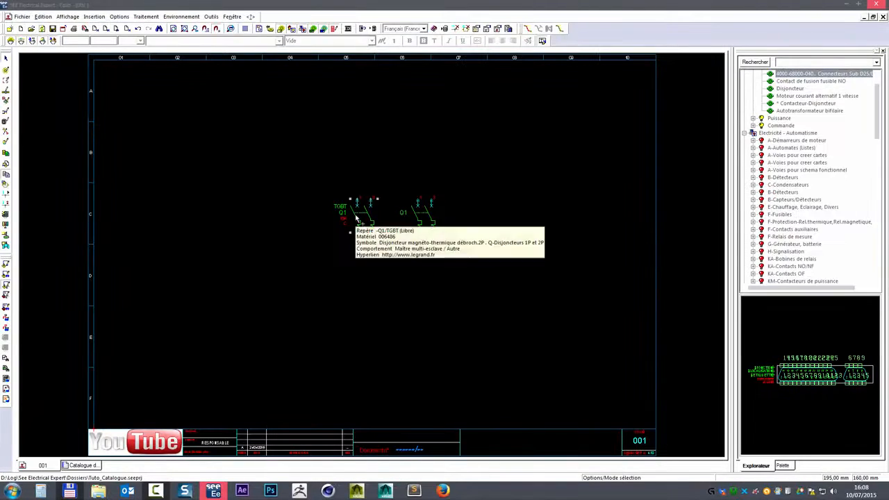
double_click(355, 218)
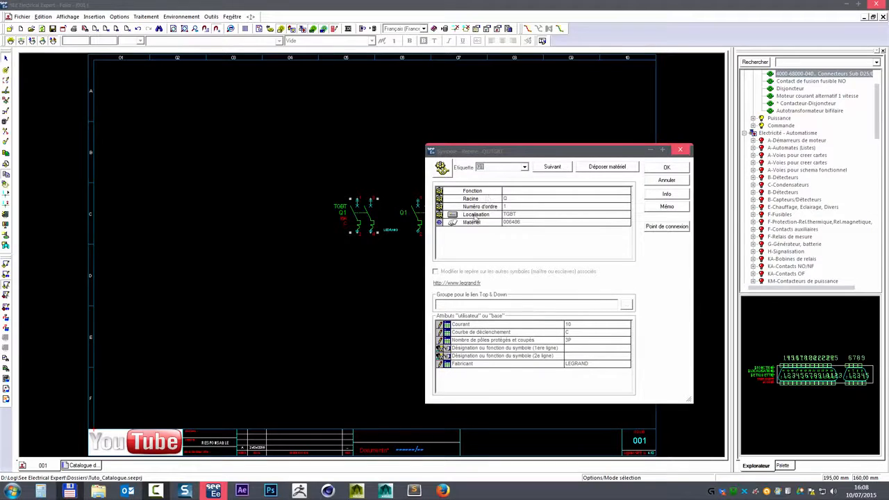
double_click(486, 223)
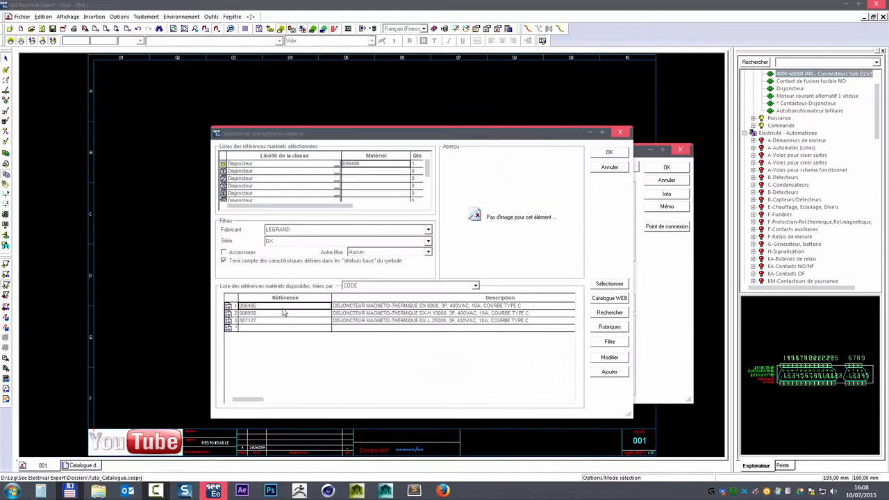
left_click(337, 170)
left_click(337, 171)
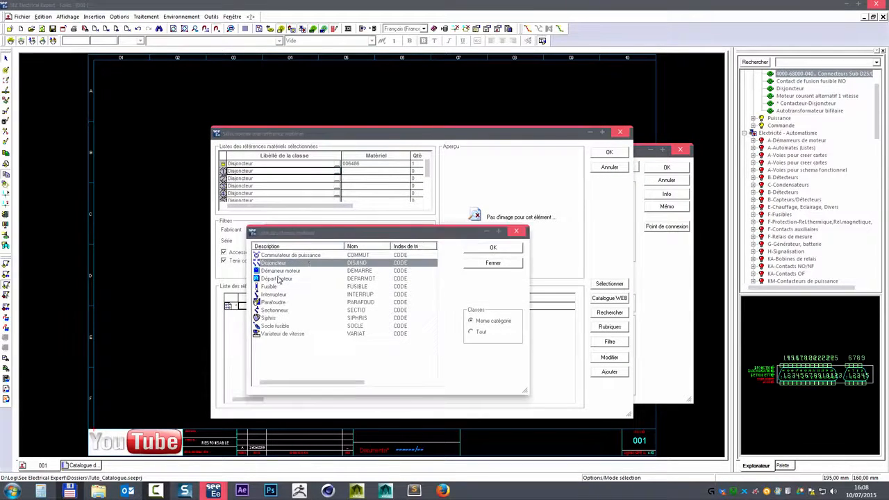
left_click(271, 319)
double_click(272, 322)
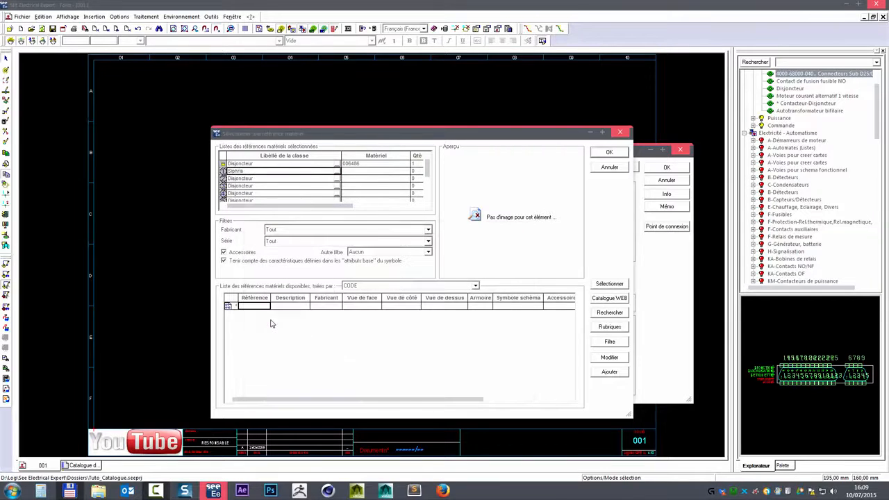
- Check the new Siphris reference form for the Puissance attribute, and close it and the symbol's dialogs without saving
left_click(611, 372)
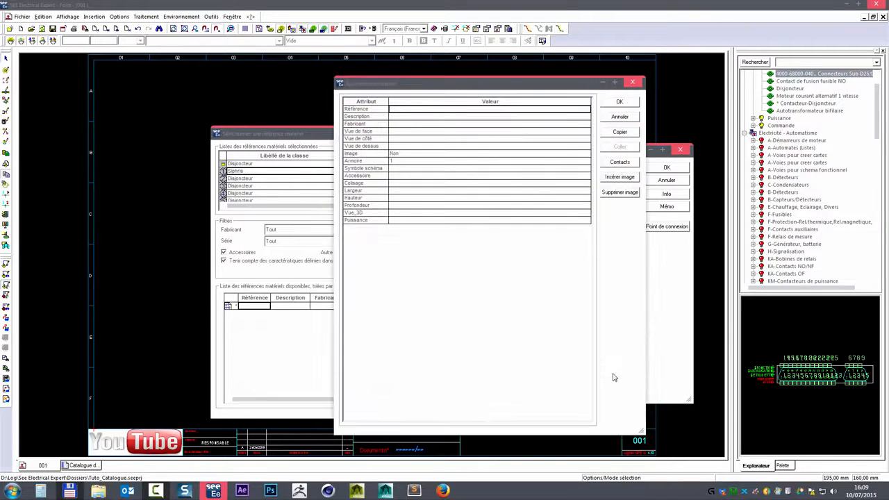
left_click(369, 221)
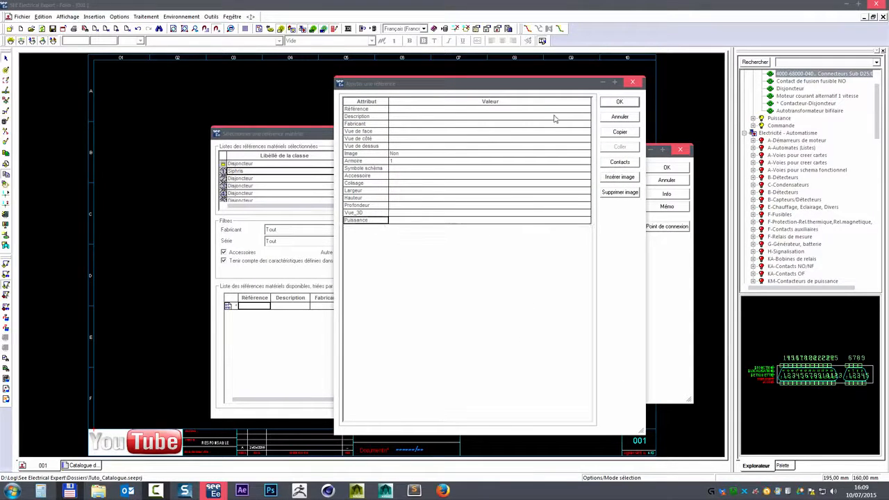
left_click(619, 116)
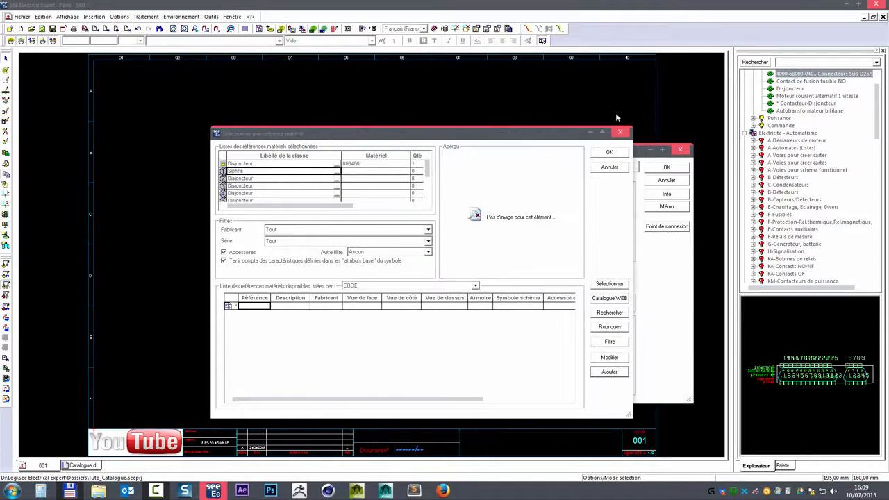
left_click(606, 170)
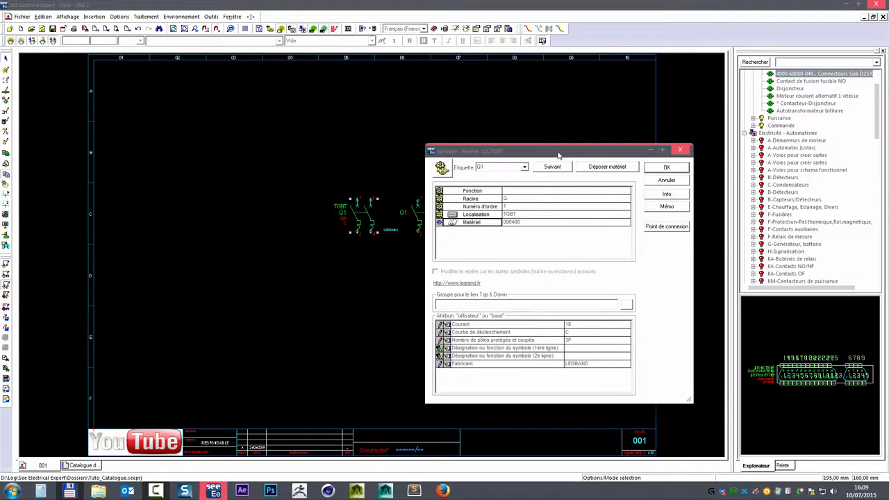
left_click_drag(560, 155, 194, 180)
left_click(291, 194)
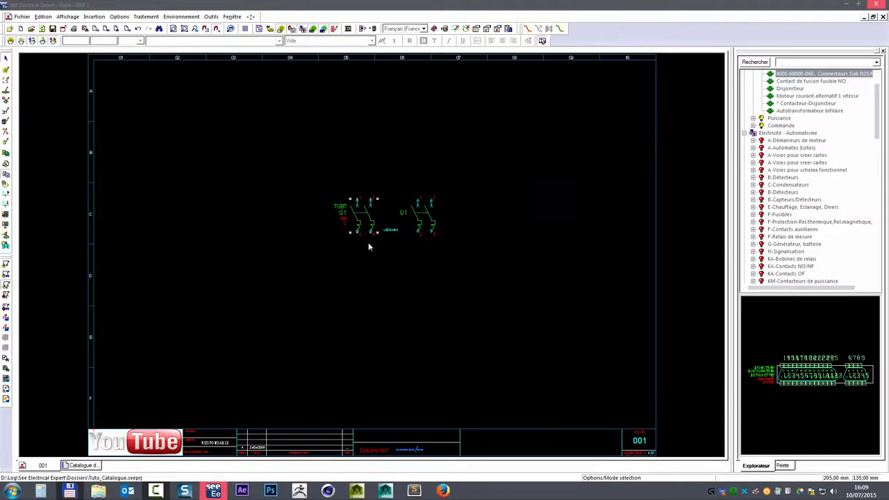
- Open the TGBT Q1 breaker's symbol for editing in the dossier and set its class to Siphris
right_click(361, 224)
mouse_move(426, 403)
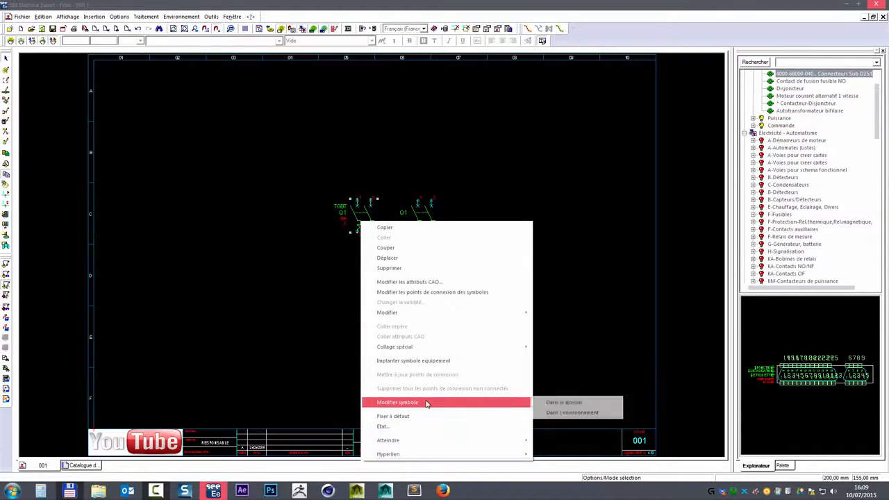
left_click(564, 404)
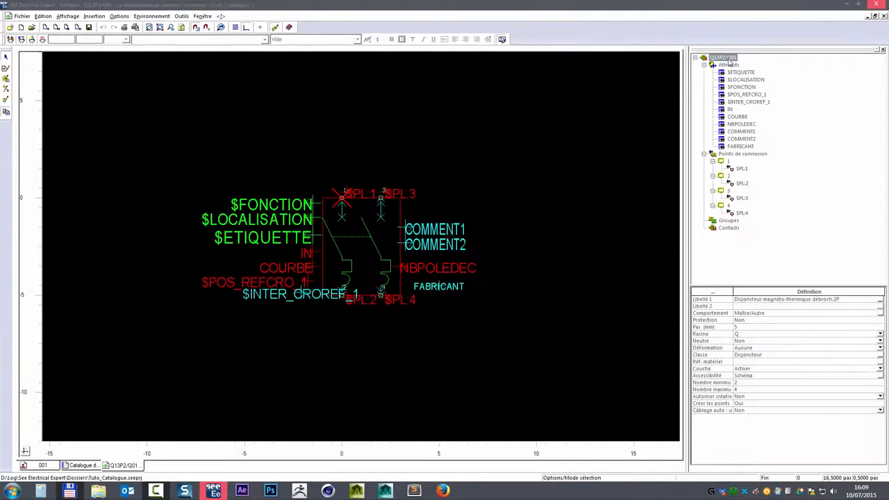
left_click(730, 59)
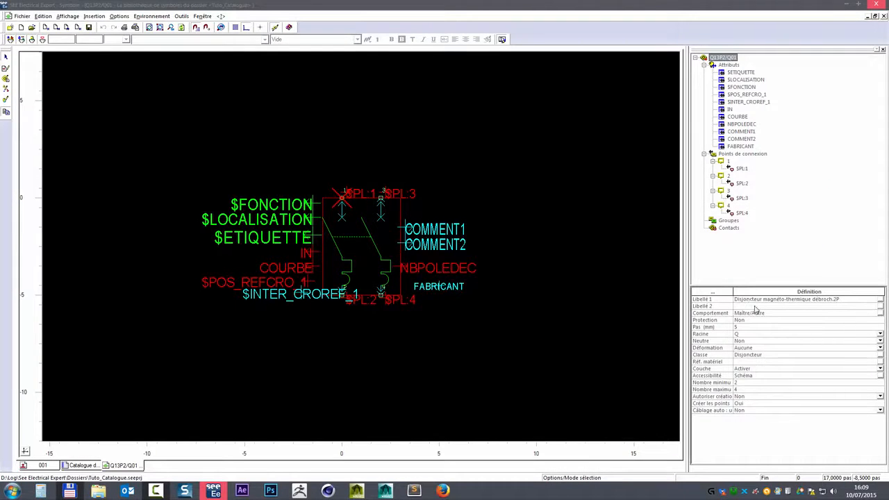
left_click(751, 361)
left_click(879, 361)
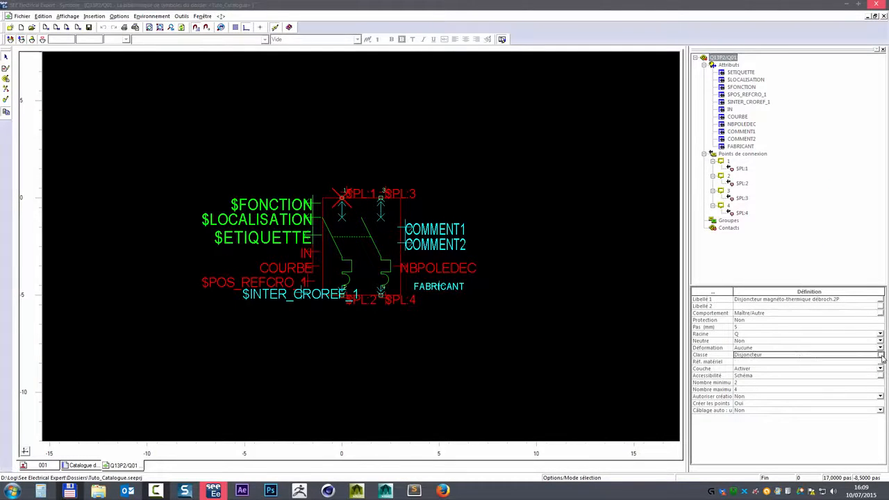
scroll(274, 364, "down", 10)
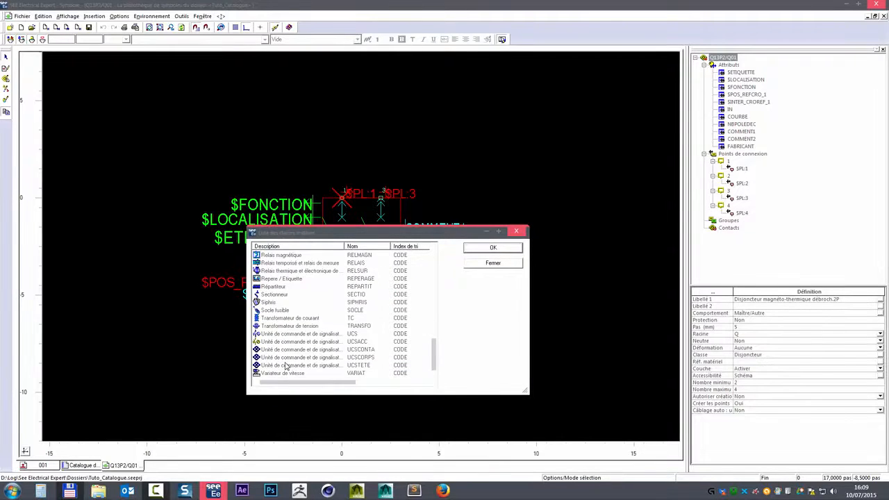
double_click(271, 303)
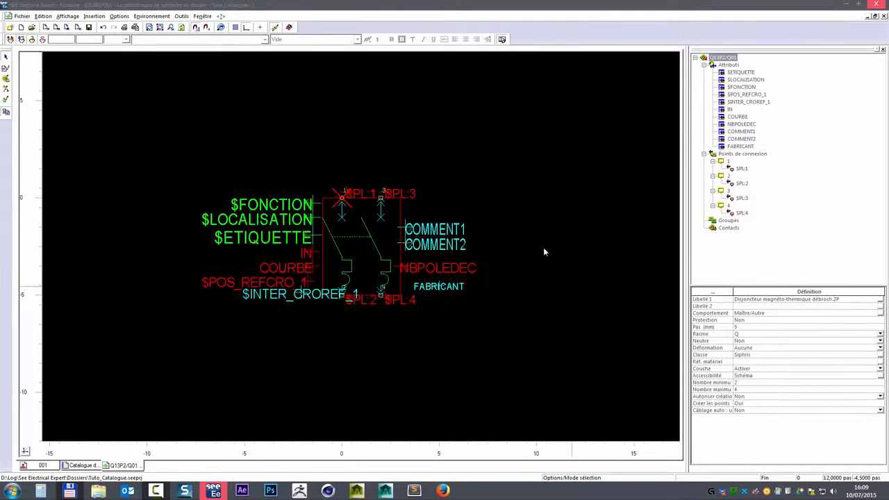
- Examine the catalogue fields available as the name of the symbol's FABRICANT attribute, sorted by description, and cancel the selection
left_click(443, 291)
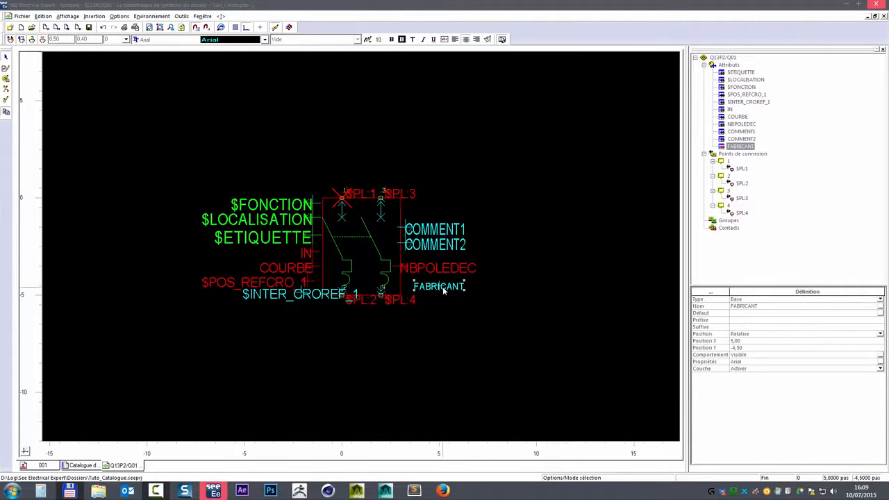
left_click(767, 307)
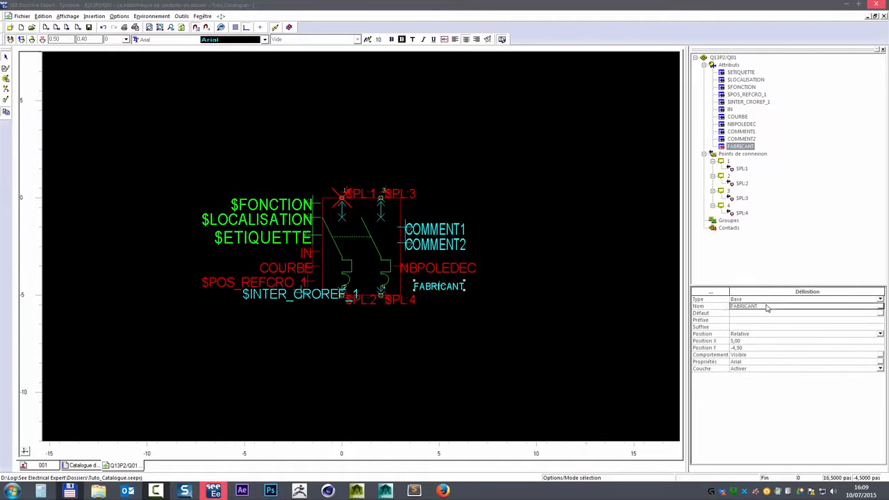
left_click(881, 306)
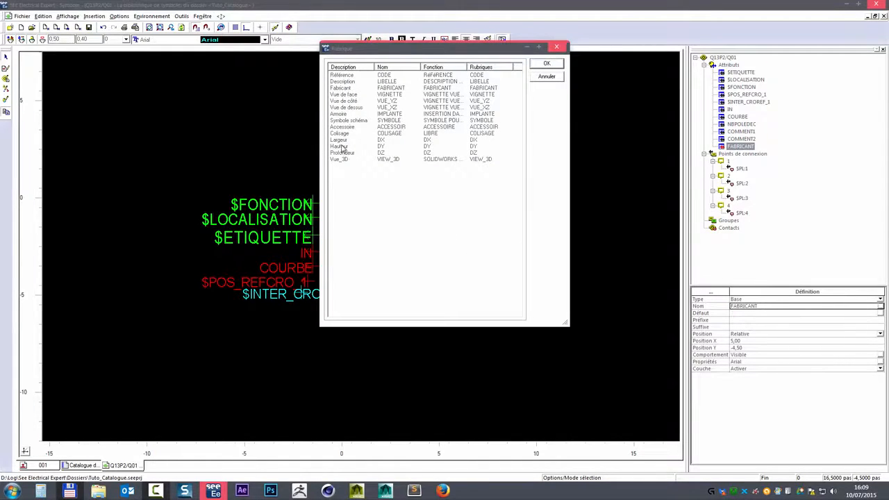
left_click(350, 66)
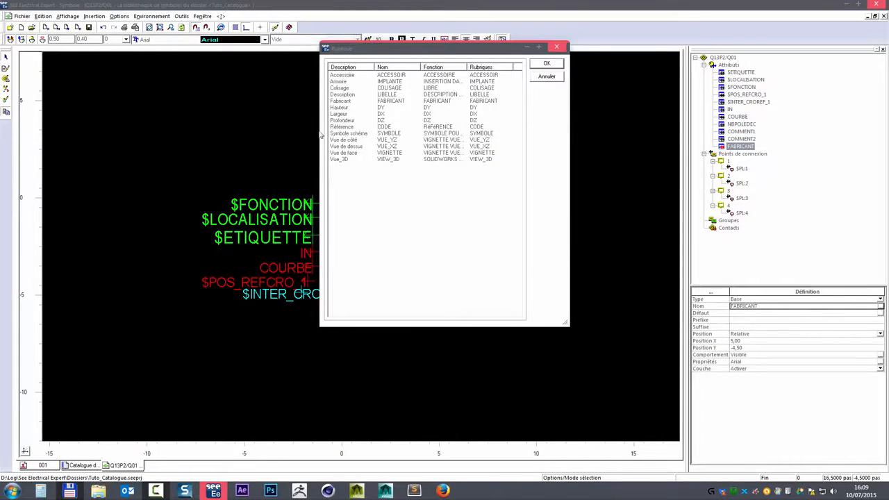
mouse_move(377, 55)
left_mouse_down()
mouse_move(550, 132)
mouse_move(547, 139)
left_mouse_up()
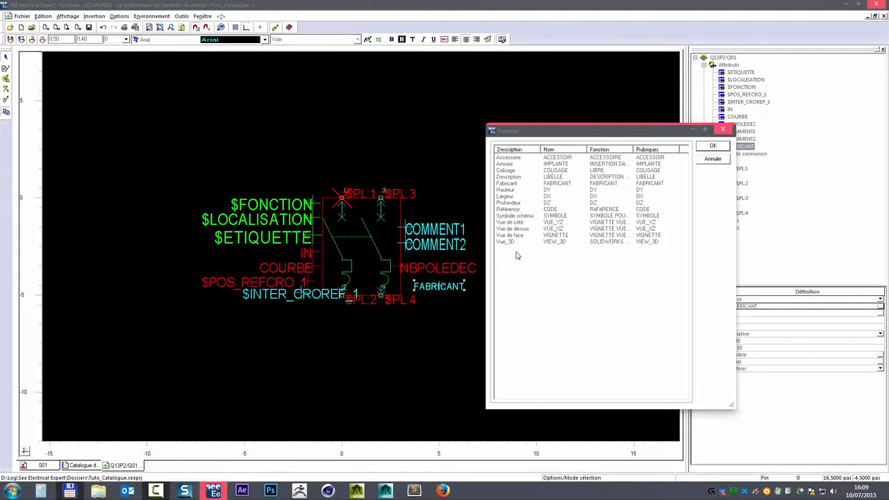
left_click(518, 209)
left_click(513, 178)
left_click(512, 166)
left_click(513, 158)
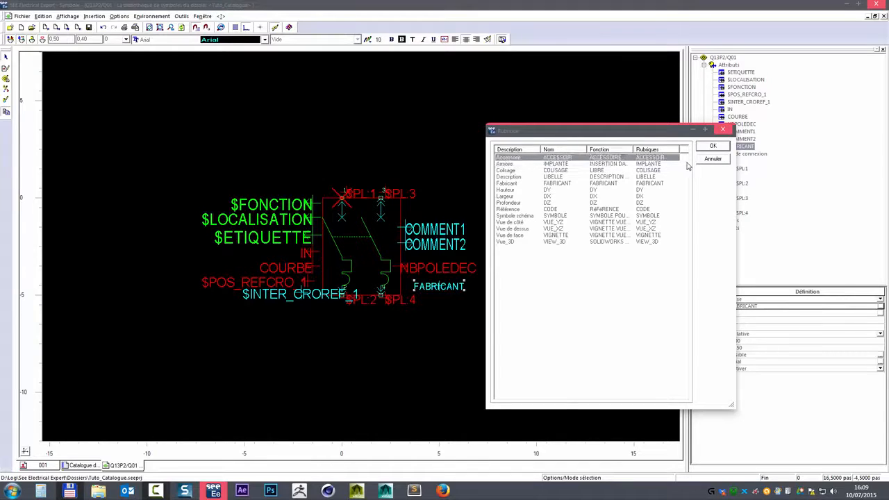
left_click(714, 160)
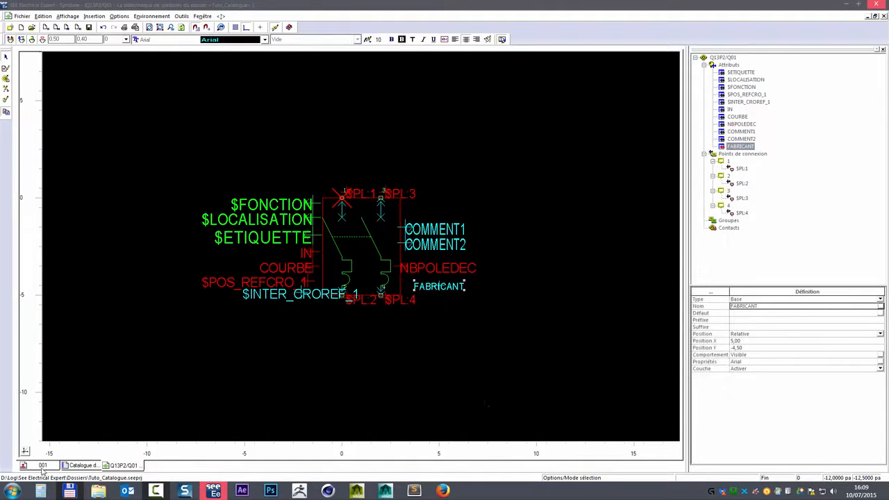
- Return to the catalogue, open the Siphris class's Puissance field for modification and enable its Visibilité option
left_click(84, 466)
left_click(6, 392)
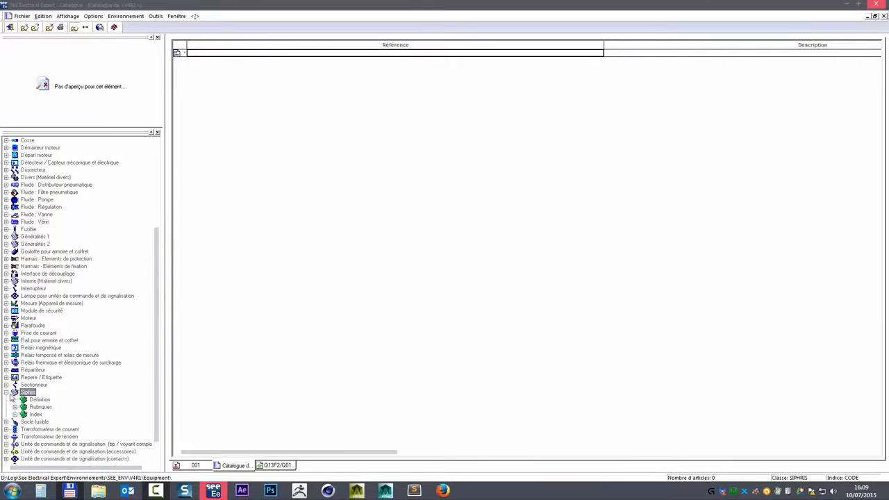
left_click(14, 407)
scroll(59, 439, "down", 3)
right_click(45, 386)
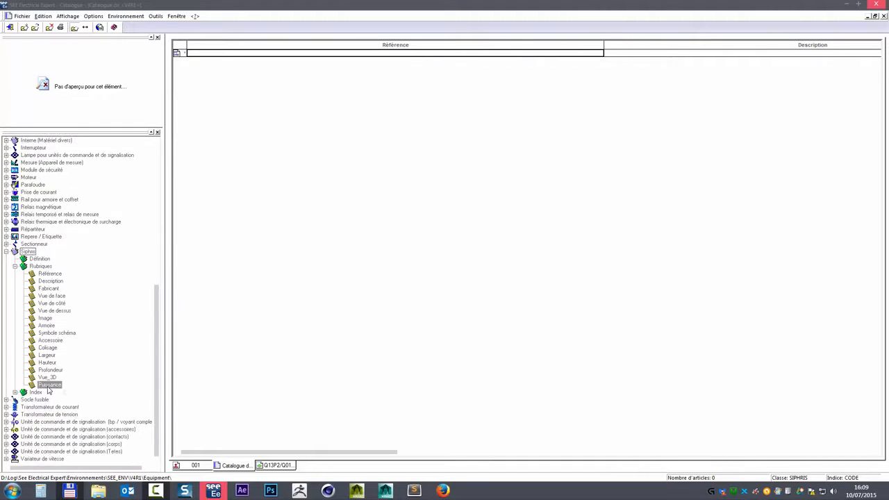
left_click(74, 416)
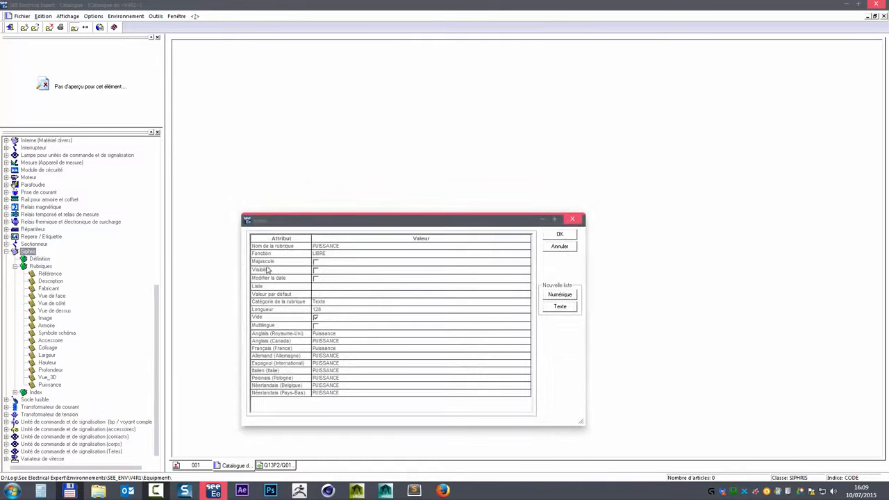
left_click(317, 271)
left_click(559, 236)
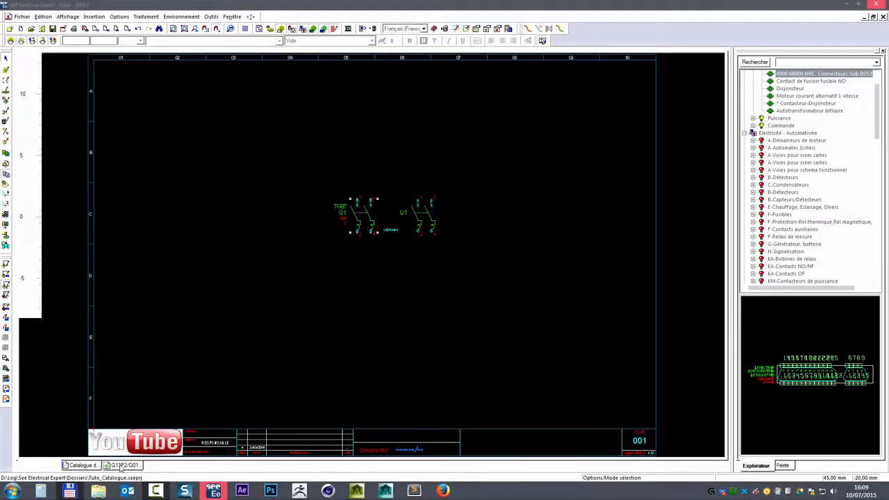
- Check the Q13P2/Q01 symbol's FABRICANT attribute name choices for the Puissance field, and close the list keeping the current name
left_click(121, 465)
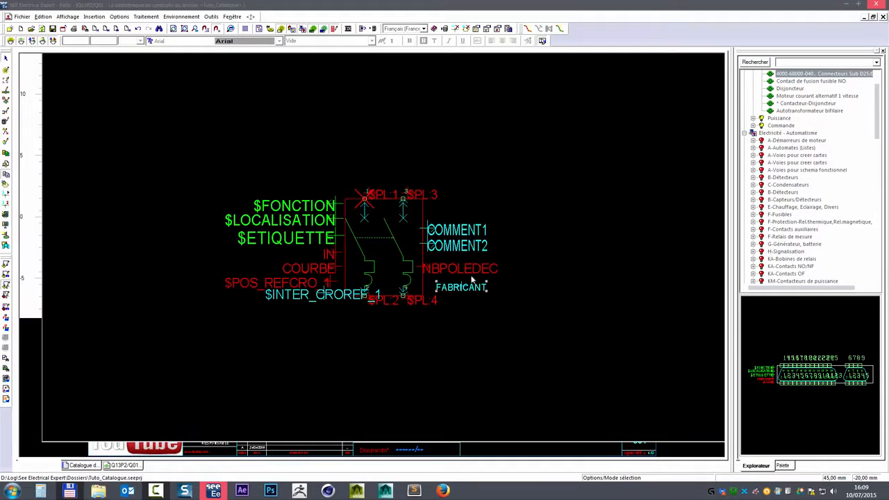
left_click(455, 288)
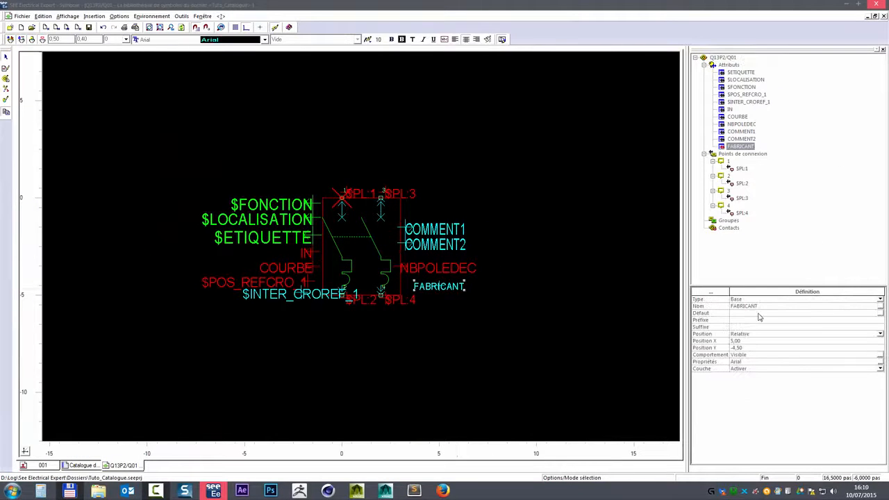
left_click(880, 309)
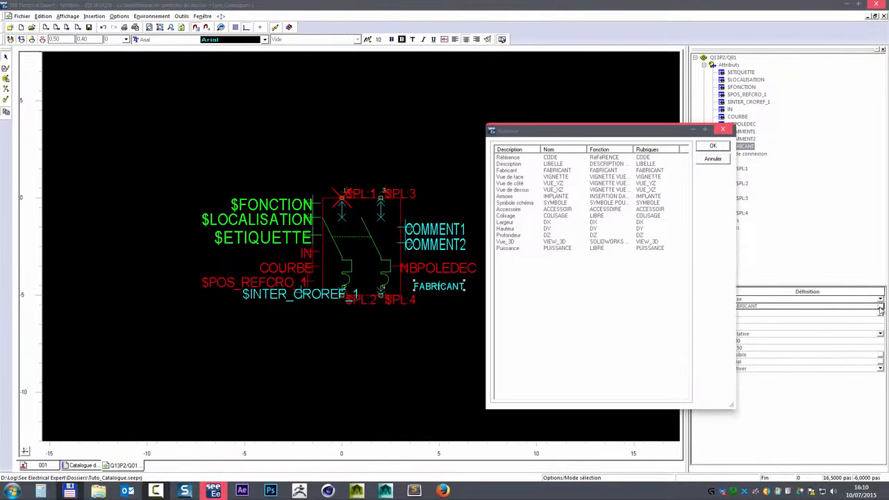
left_click(512, 248)
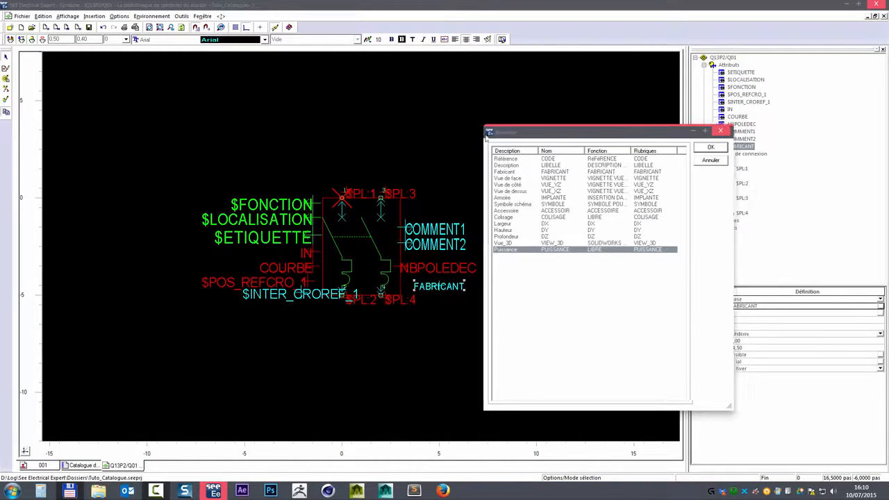
left_click_drag(509, 132, 298, 133)
key("Return")
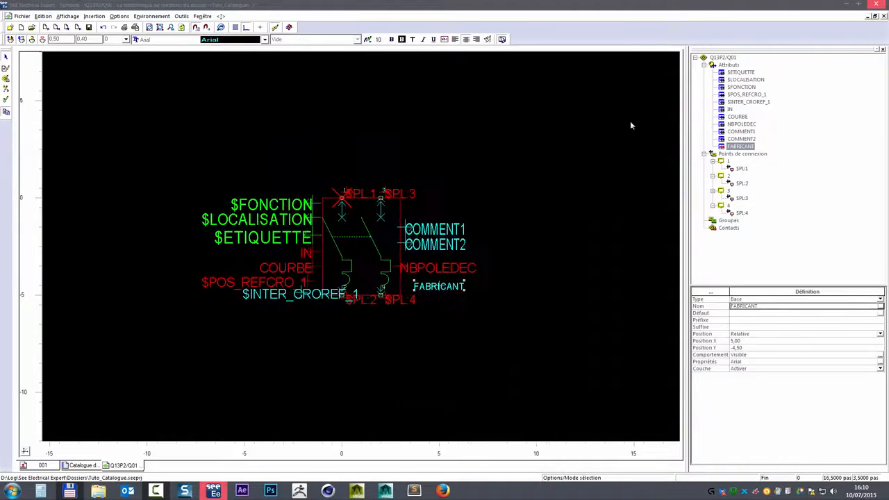
- Return to the catalogue, reopen the Siphris class's Puissance field for modification and tick its Modifier la date option
left_click(79, 467)
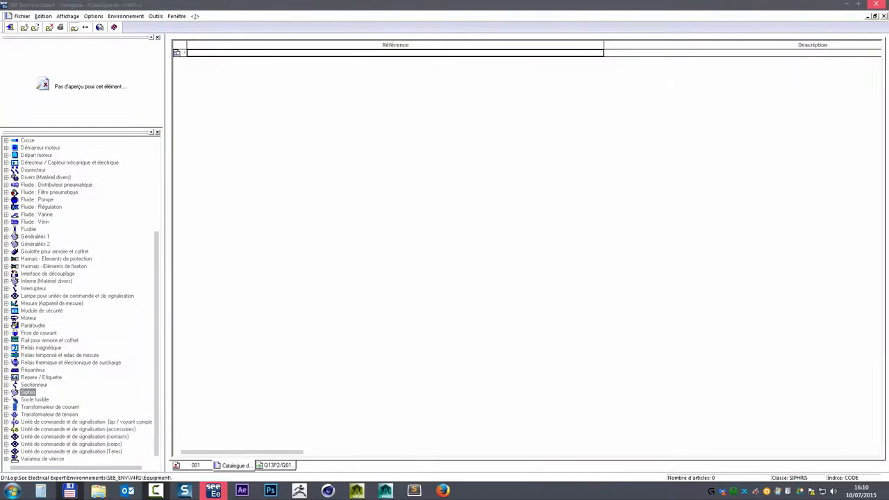
left_click(6, 392)
scroll(39, 412, "down", 1)
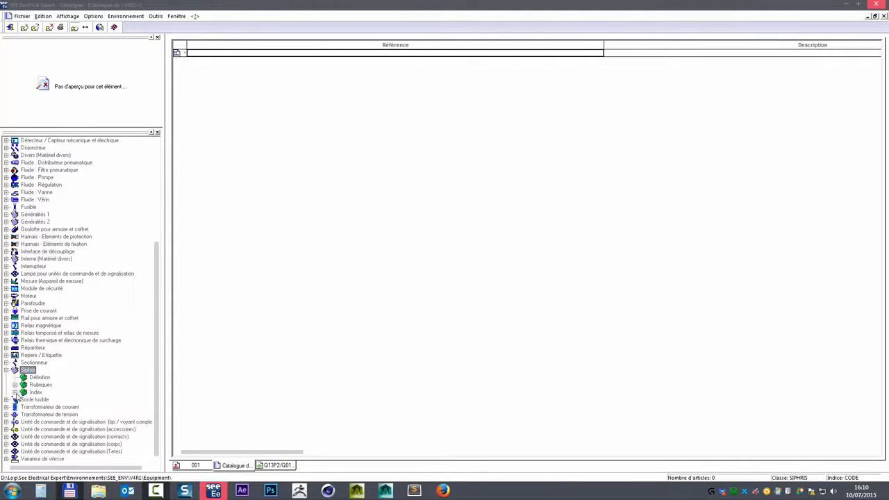
left_click(15, 393)
left_click(15, 386)
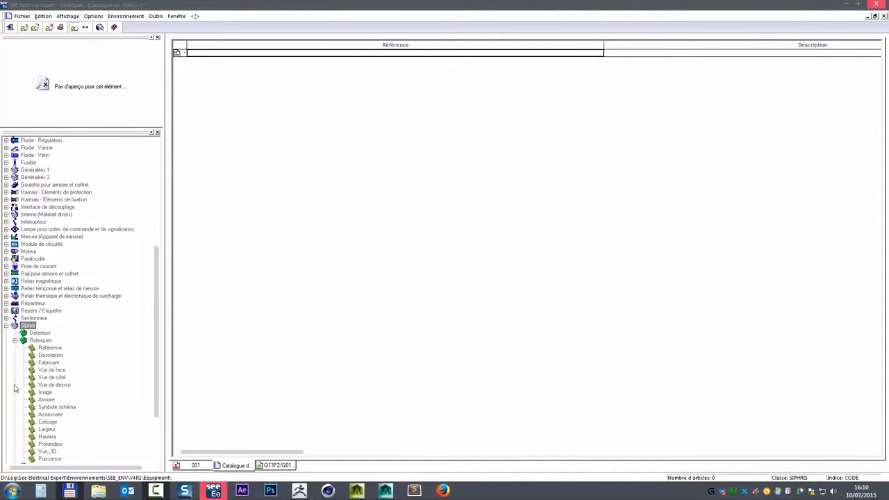
scroll(82, 419, "down", 3)
left_click(45, 385)
right_click(52, 385)
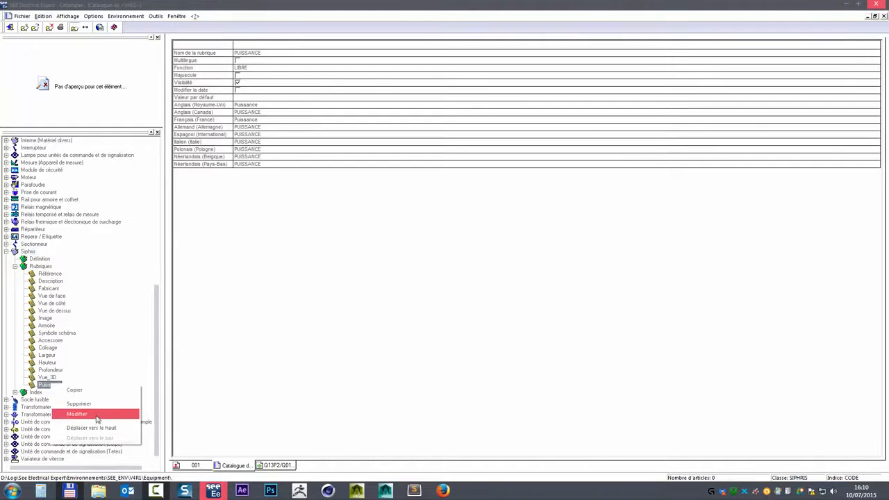
left_click(78, 414)
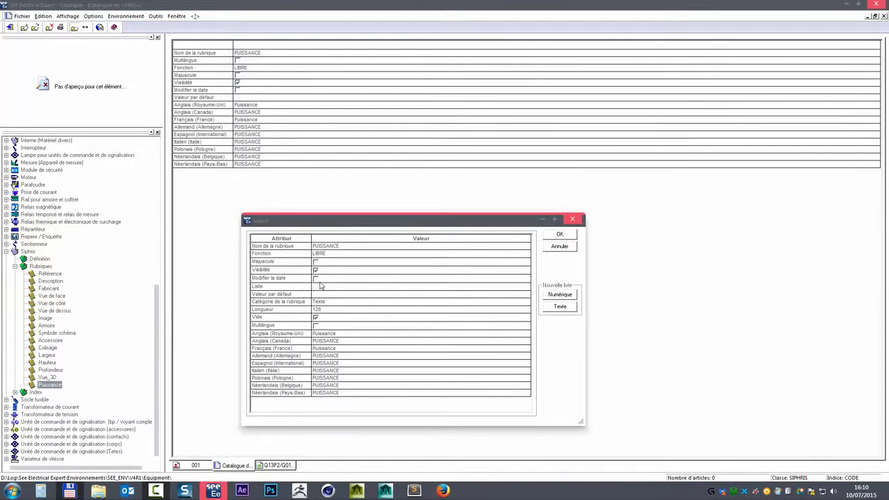
left_click(317, 279)
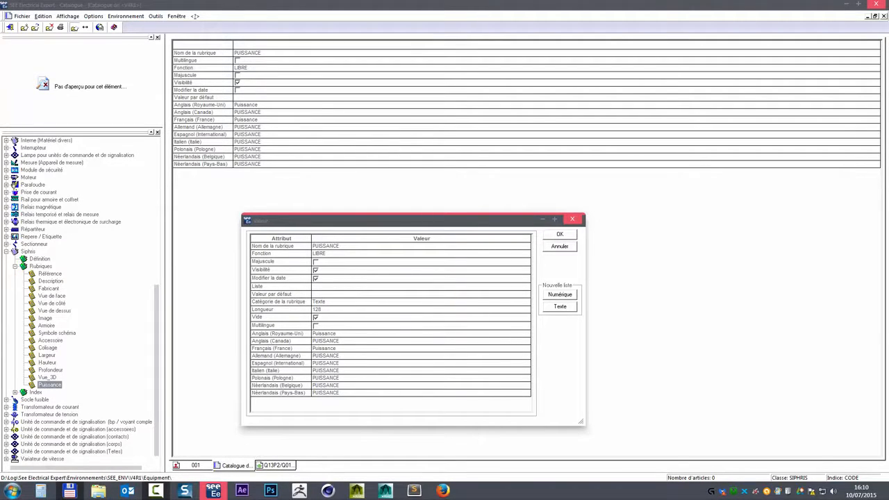
- Start a second SEE Electrical Expert V4R1 session from the IGE+XAO programs and switch to its window
left_click(12, 490)
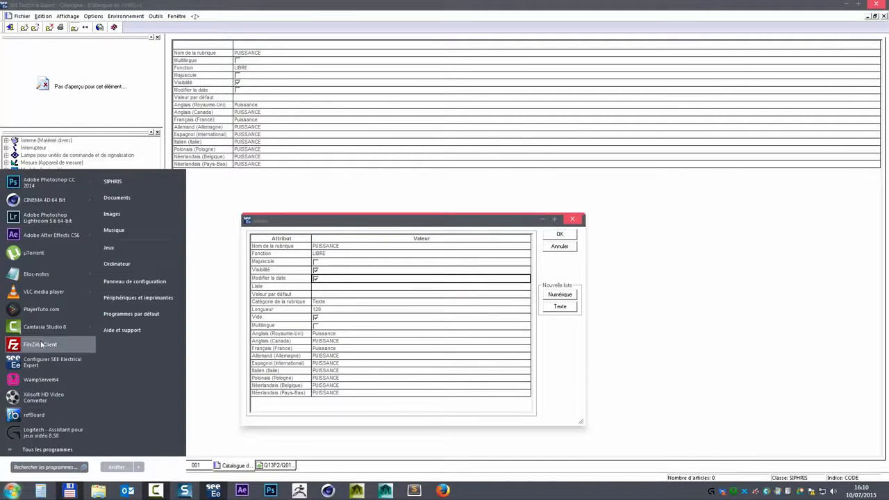
left_click(37, 451)
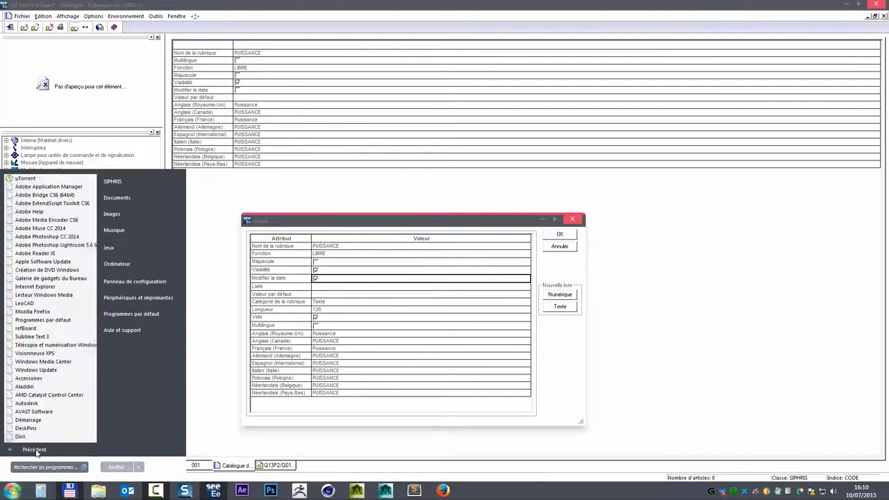
scroll(49, 389, "down", 10)
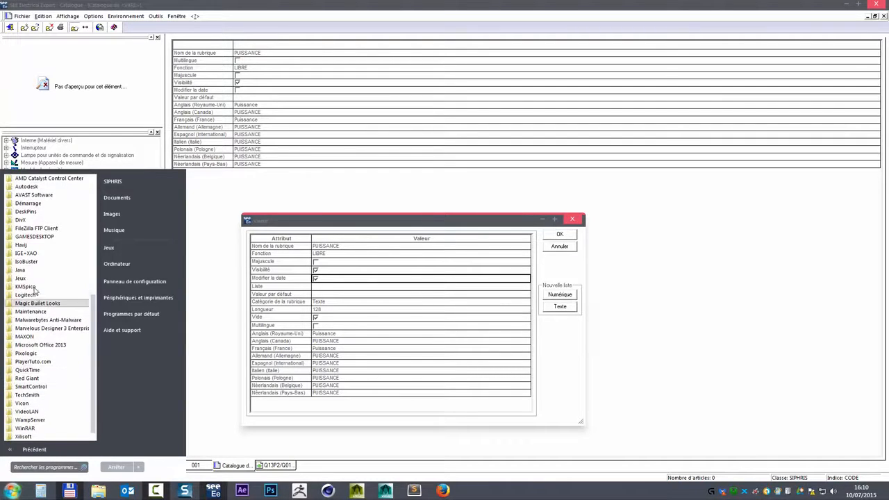
left_click(26, 253)
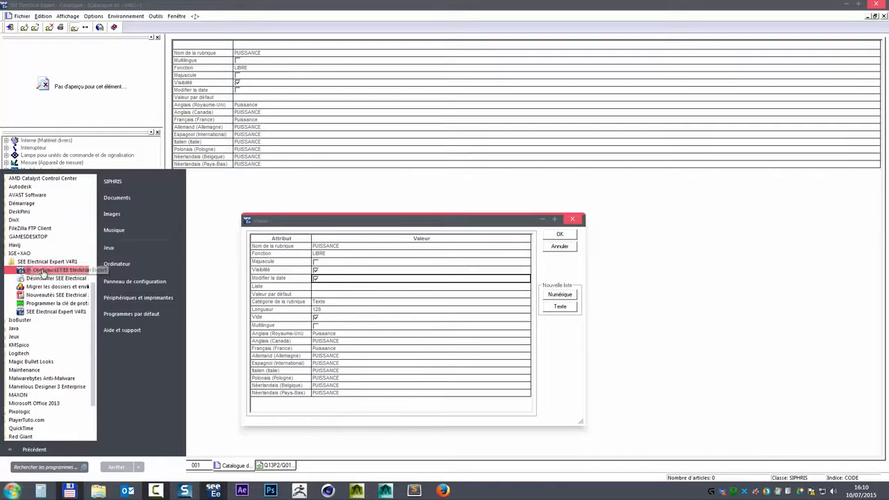
left_click(37, 312)
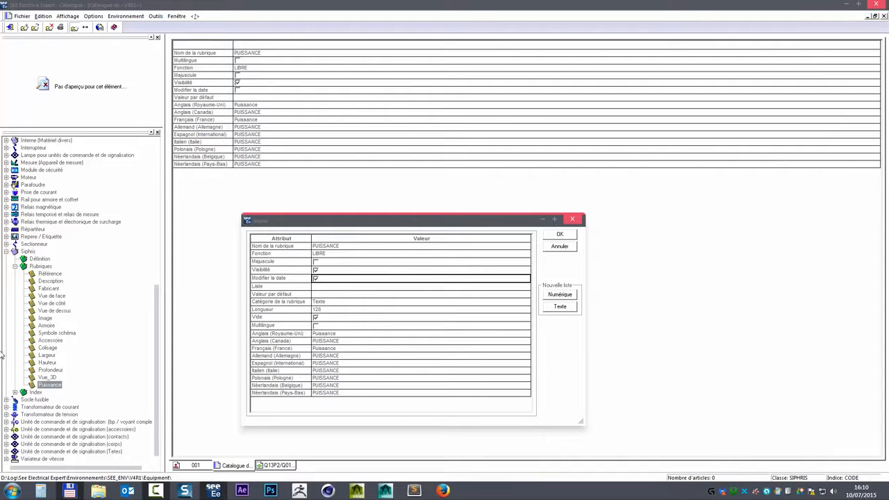
mouse_move(354, 223)
left_mouse_down()
mouse_move(0, 223)
mouse_move(292, 205)
mouse_move(0, 201)
mouse_move(356, 209)
left_mouse_up()
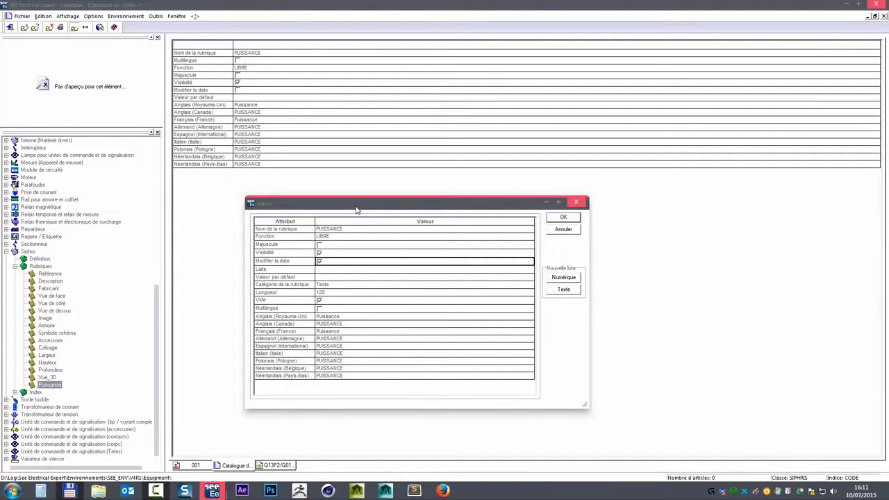
mouse_move(212, 491)
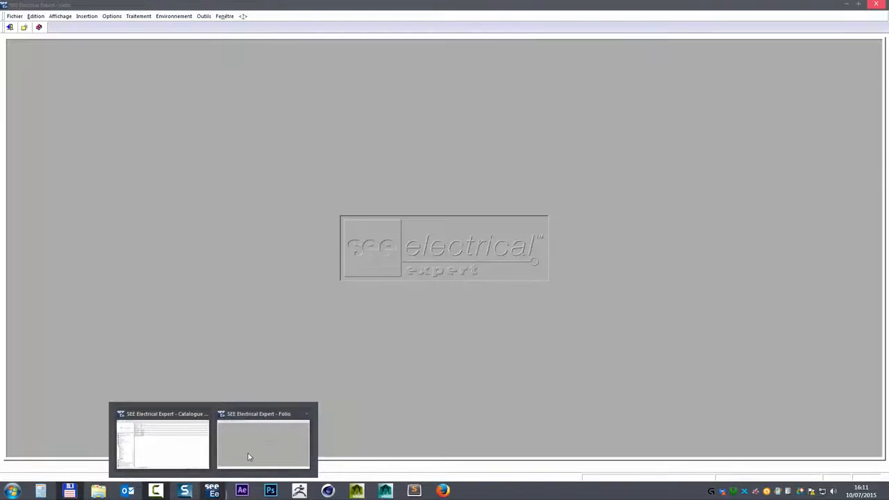
left_click(249, 456)
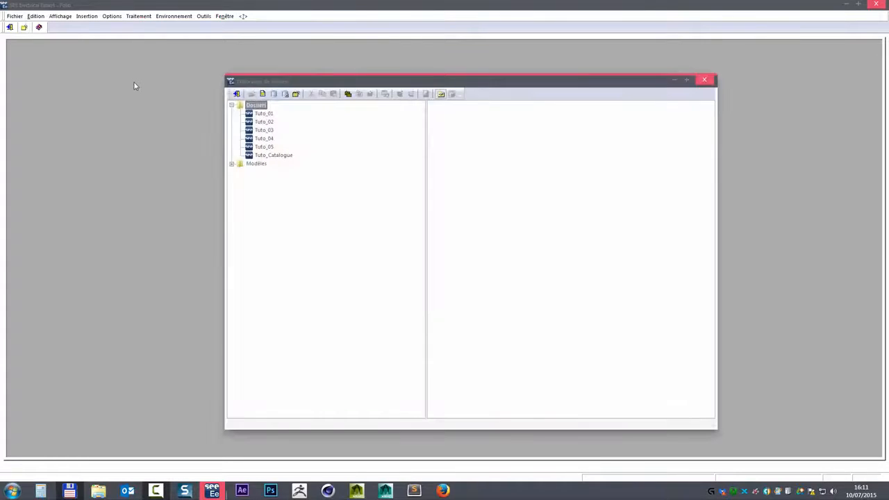
- Create a new dossier named Catalogue from the V4R1 template Repérage Standard (Siphris)
right_click(258, 105)
mouse_move(303, 112)
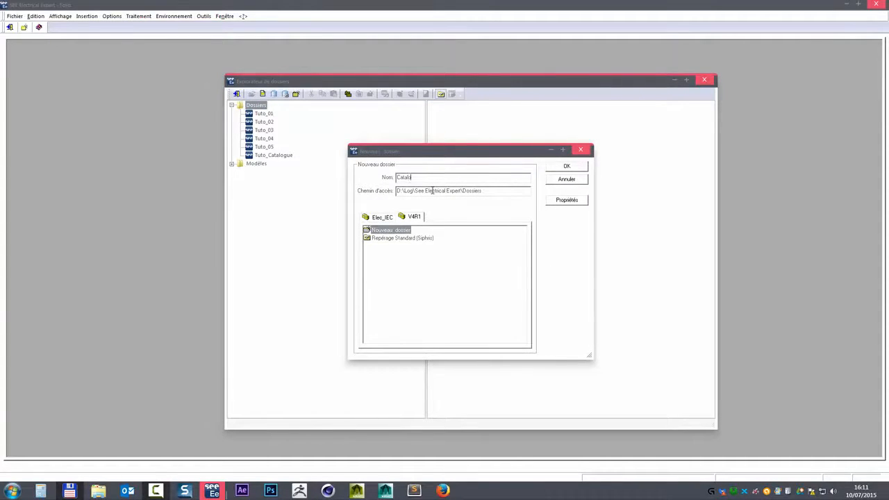
left_click(384, 238)
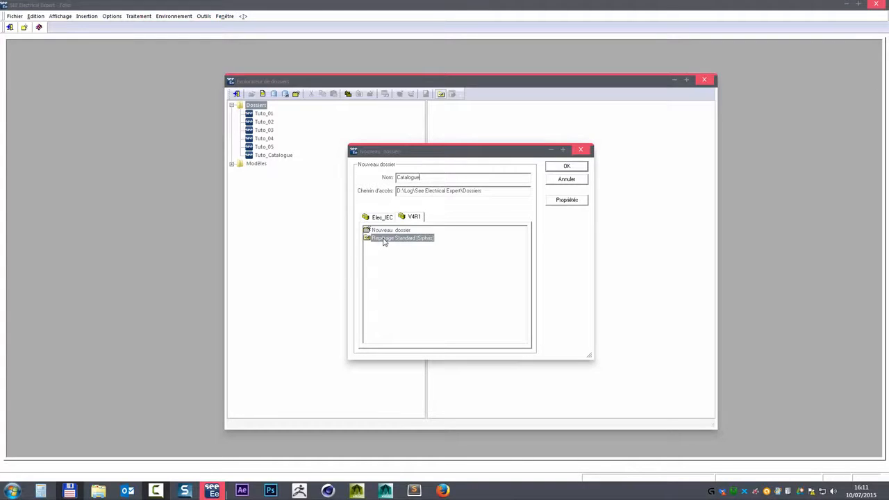
left_click(557, 169)
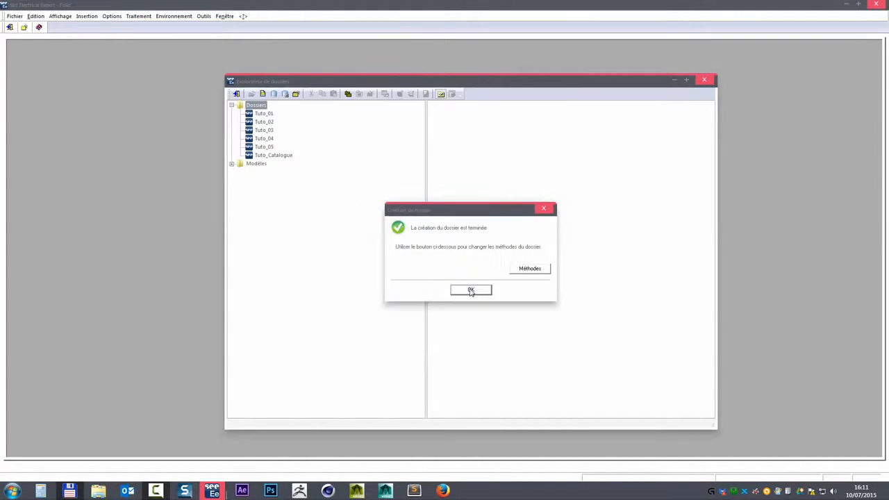
left_click(471, 291)
- Open the Catalogue dossier and create schematic folio 001 in its 1/CARACTERISTIQUES group
left_click(267, 164)
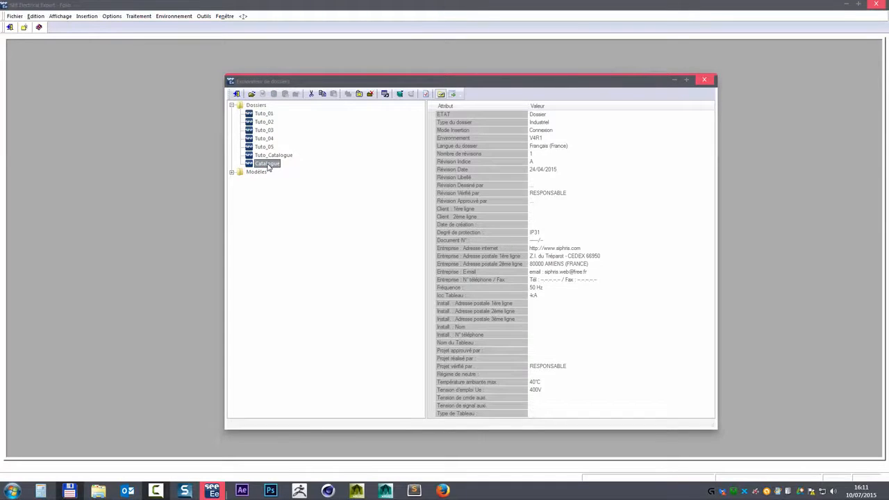
double_click(268, 167)
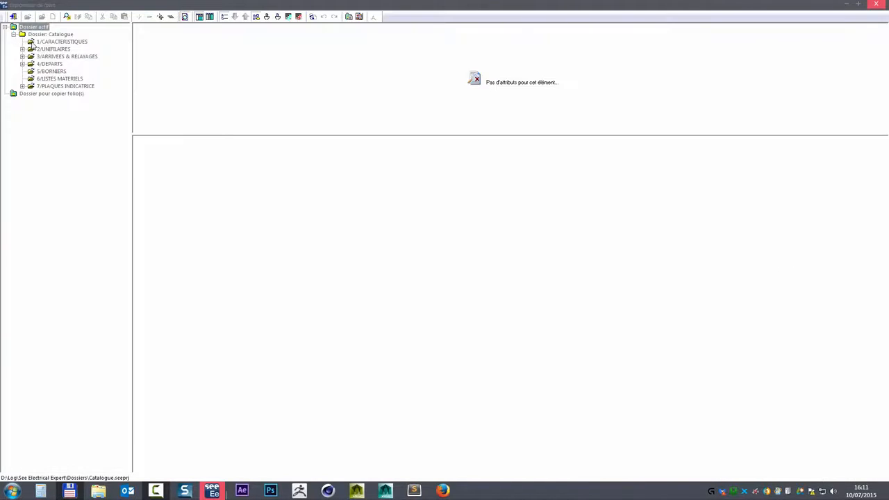
right_click(59, 42)
left_click(88, 57)
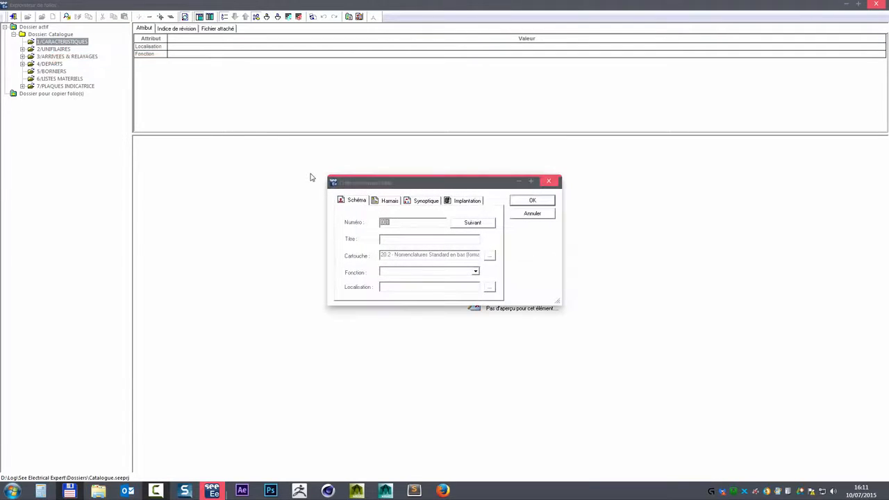
left_click_drag(395, 186, 228, 189)
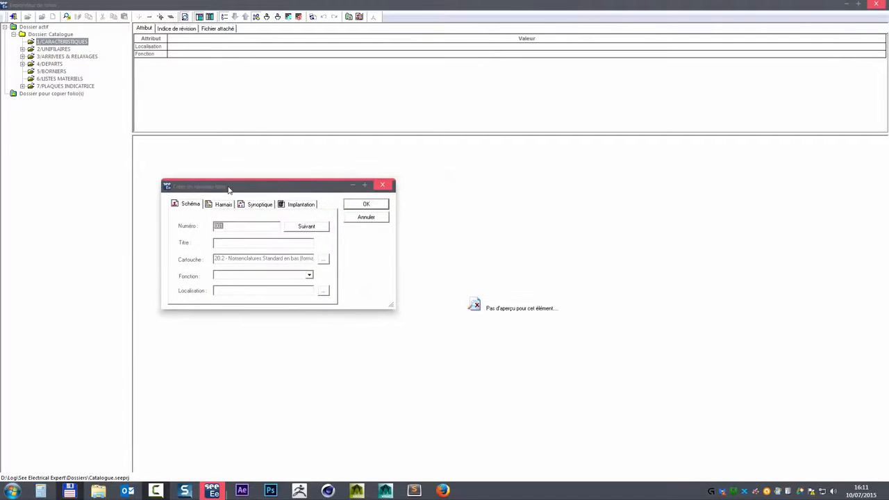
left_click(365, 209)
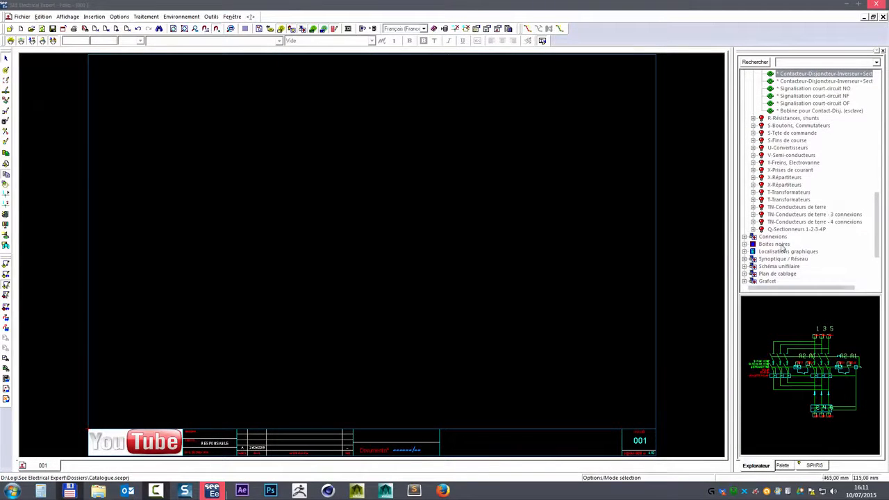
- Collapse the Q-Contacteurs disjoncteurs symbol family and switch back to the first session's Puissance field settings in the catalogue
left_click_drag(881, 215, 881, 176)
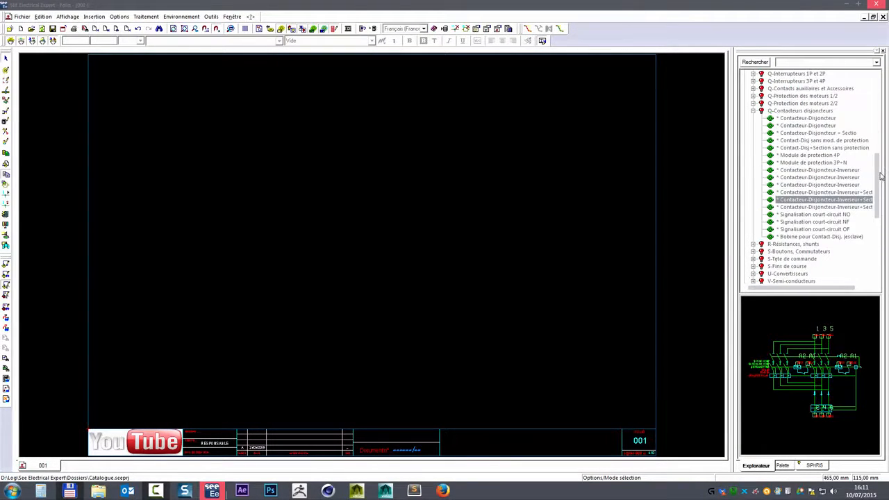
left_click(753, 111)
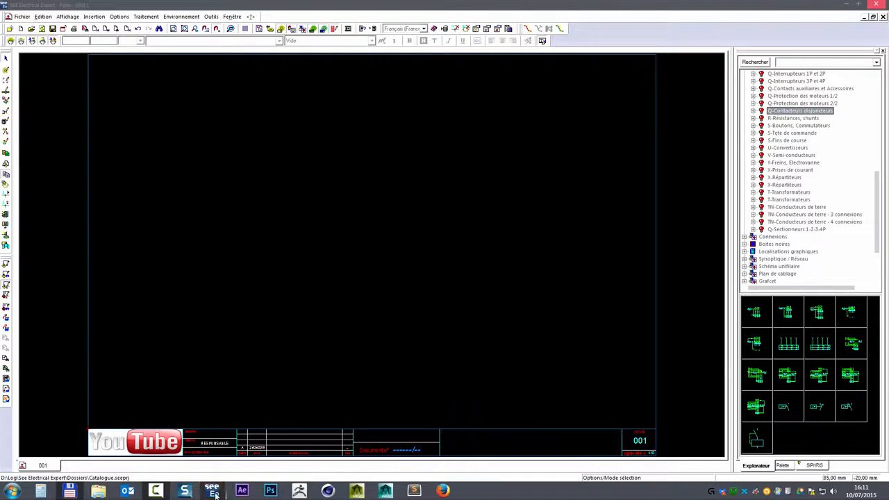
mouse_move(213, 490)
left_click(251, 460)
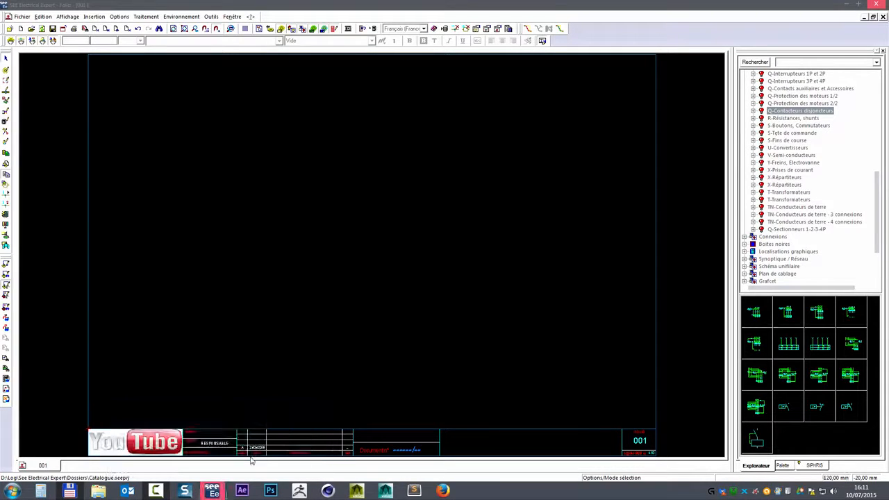
left_click(178, 450)
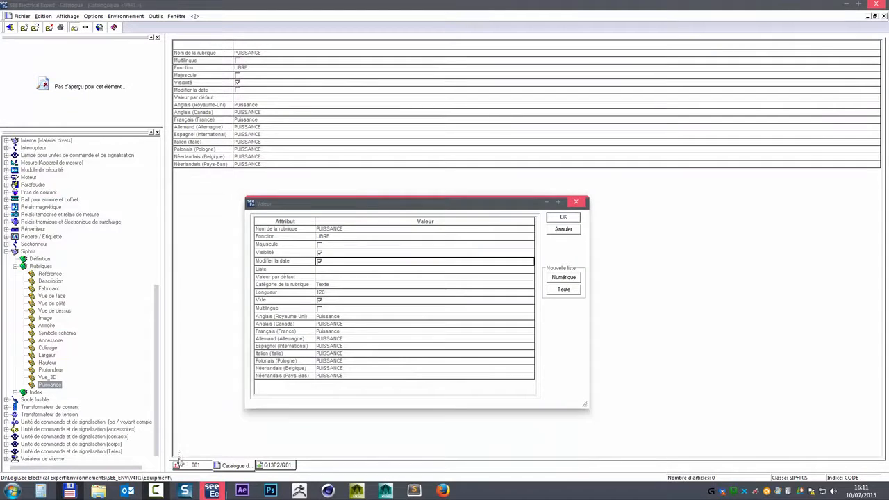
- Accept the Puissance field settings with Modifier la date enabled and switch to the second session's Catalogue dossier
left_click(570, 218)
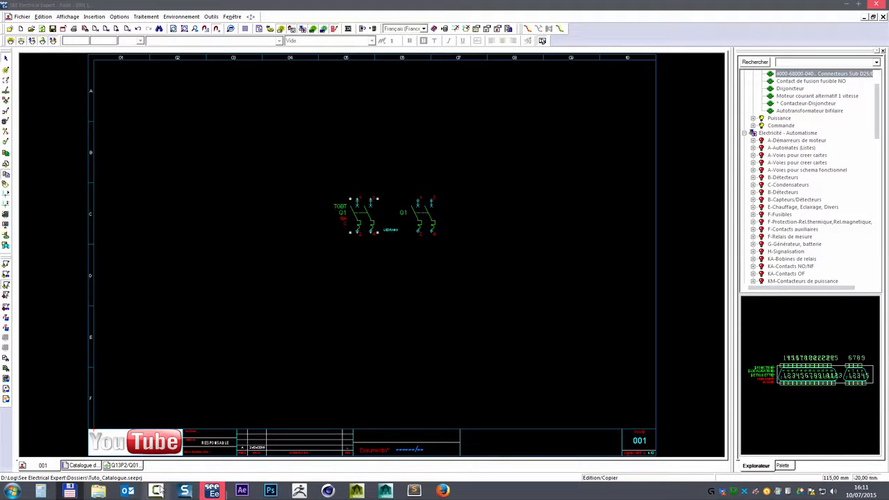
mouse_move(213, 491)
left_click(250, 452)
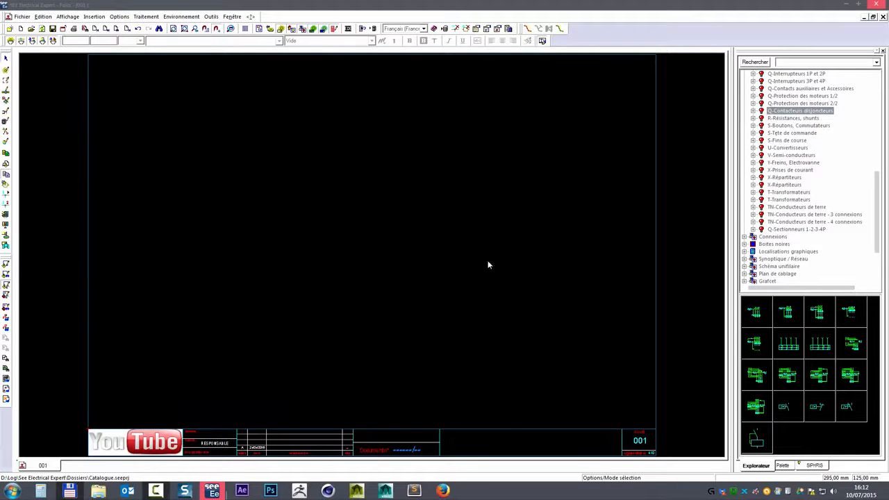
- Insert the Disjoncteur magnéto-thermique débroch.2P symbol from Q-Disjoncteurs 1P et 2P on folio 001, keeping its default attributes
scroll(881, 205, "up", 6)
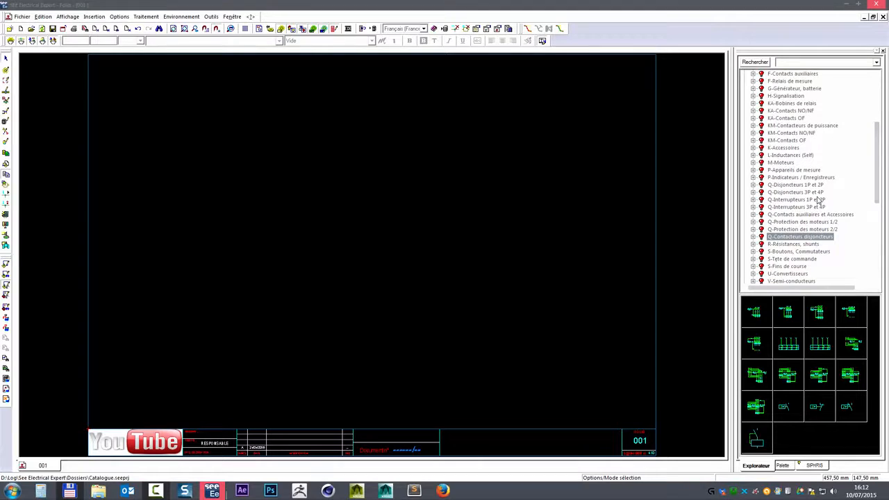
left_click(754, 185)
left_click(789, 103)
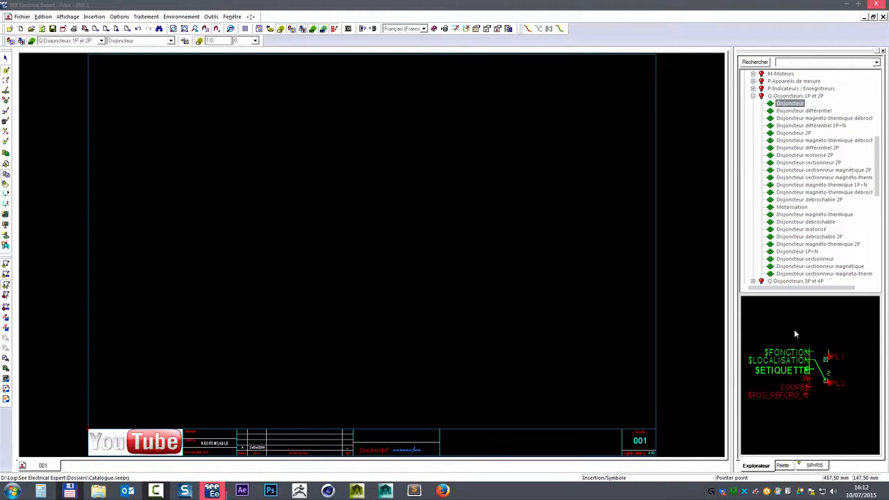
left_click(754, 337)
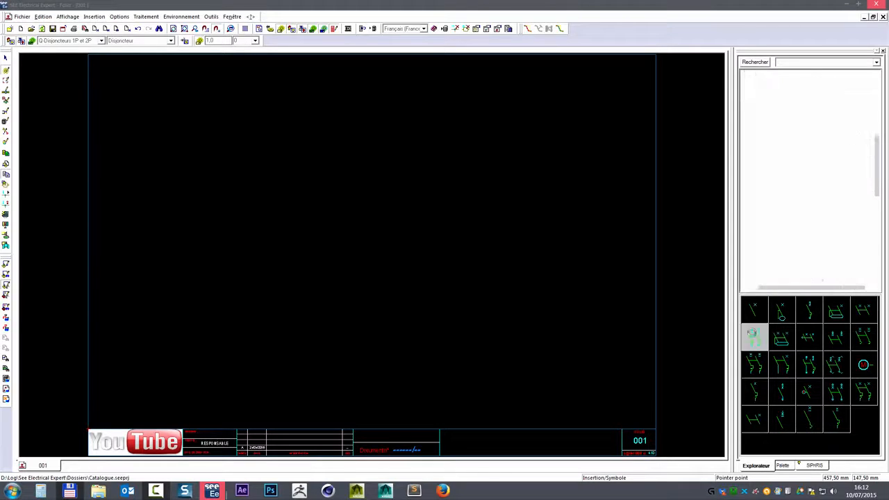
left_click(201, 212)
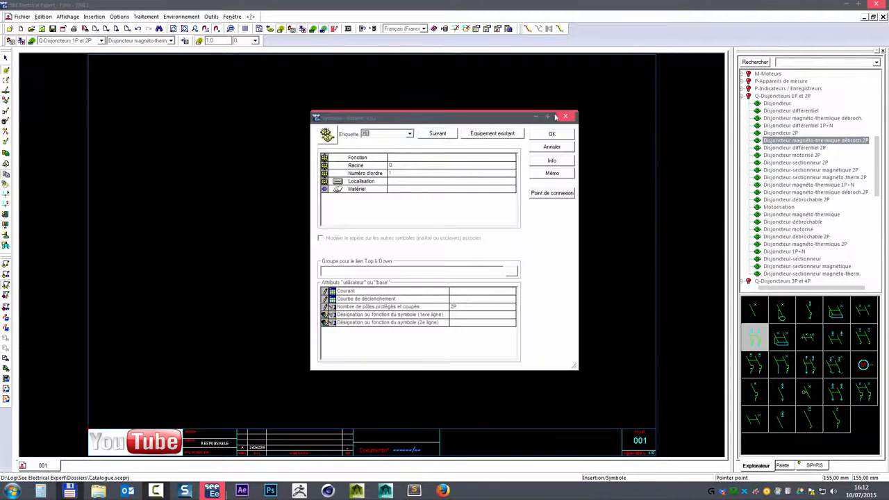
left_click(552, 135)
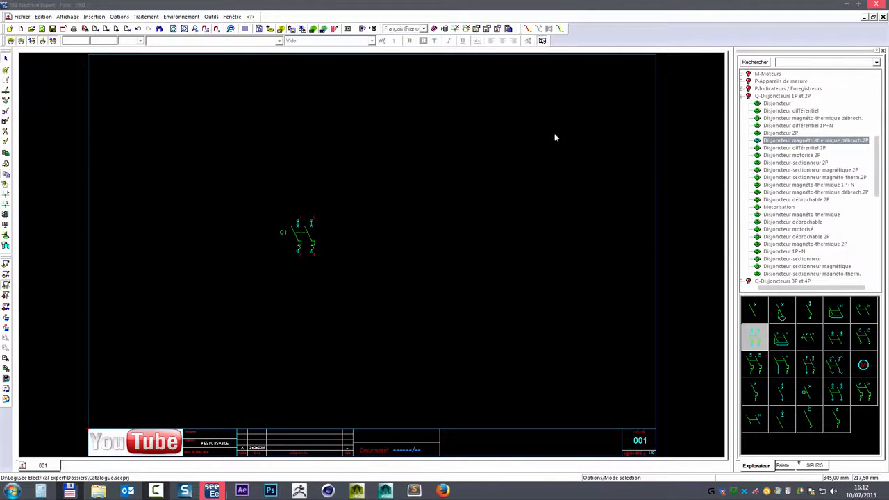
- Open the placed two-pole breaker's symbol for modification in the dossier and return to folio 001
right_click(302, 234)
mouse_move(389, 414)
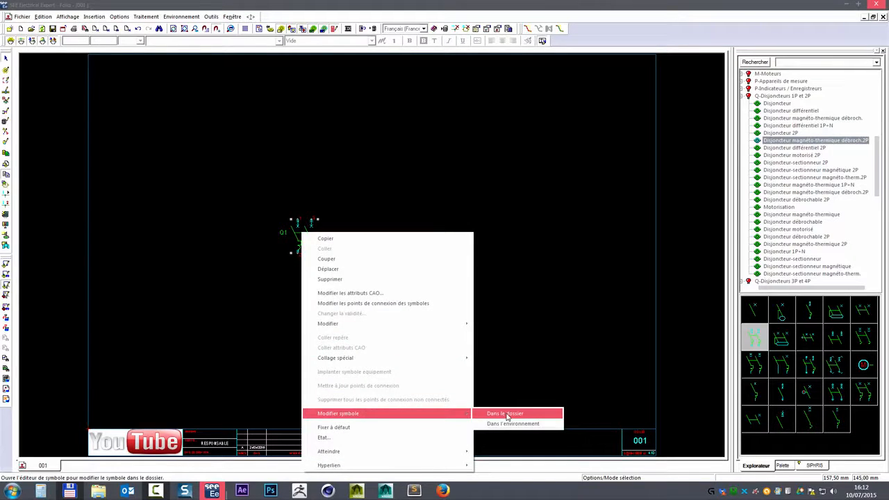
left_click(506, 415)
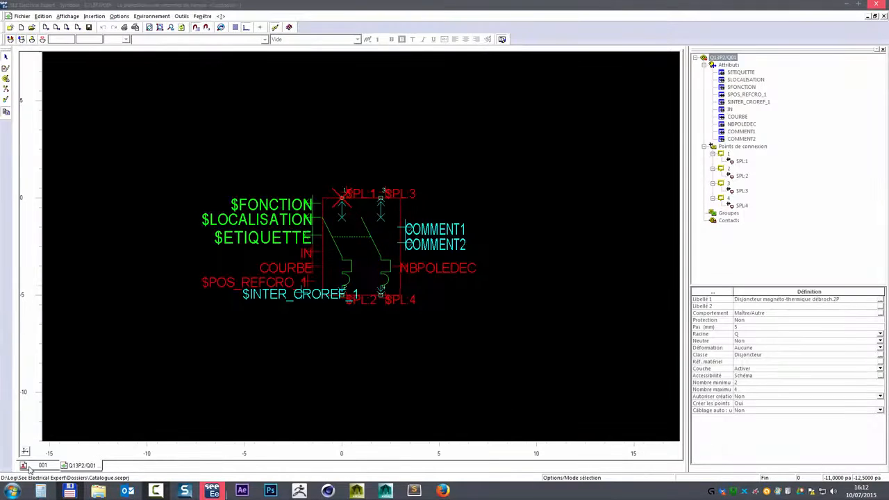
left_click(42, 465)
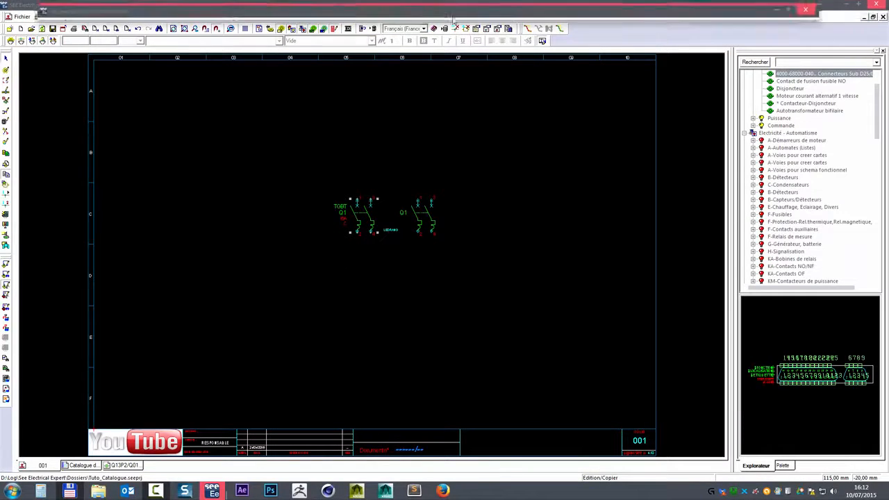
- Minimise the first session's window and restore the second session's Catalogue window down from full screen
left_click_drag(313, 29, 472, 24)
mouse_move(213, 491)
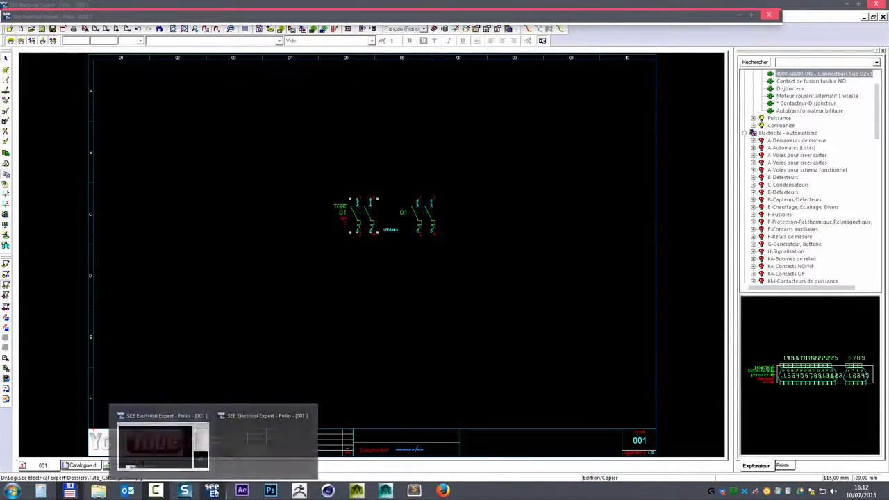
left_click(166, 450)
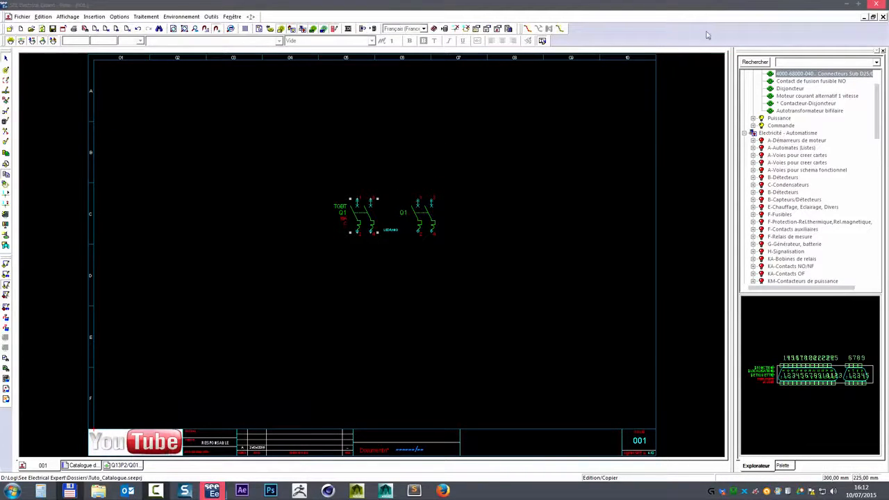
left_click(848, 5)
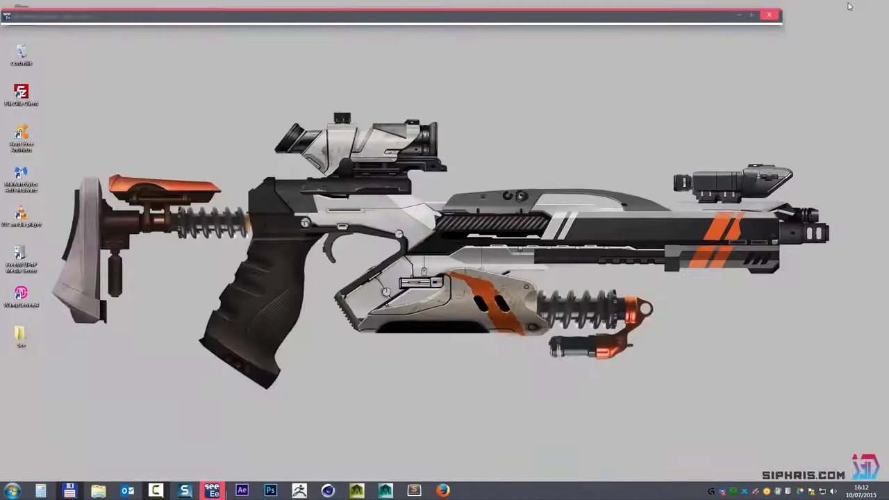
left_click(753, 16)
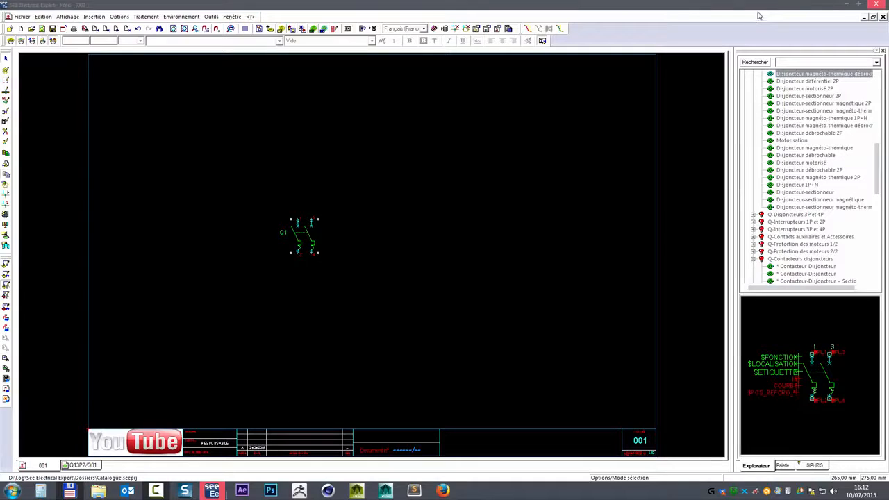
left_click(861, 7)
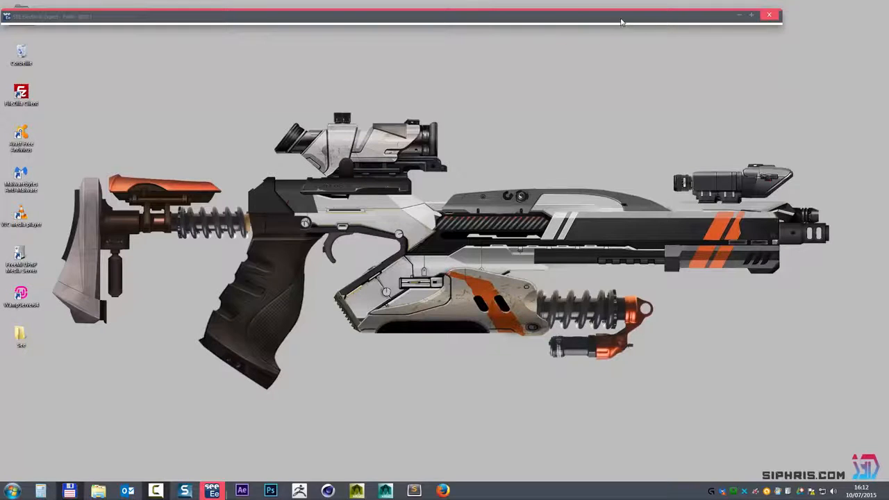
- Bring the SEE Electrical Expert window back onto the desktop and maximize it
left_click_drag(621, 20, 0, 84)
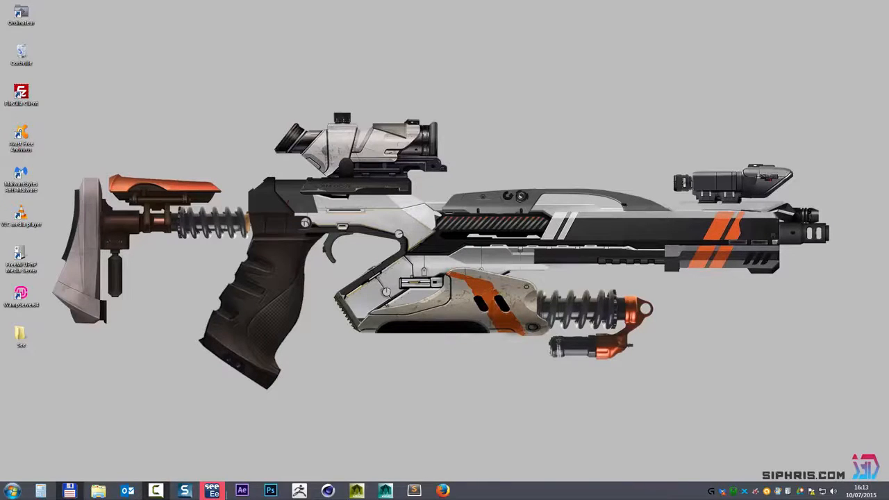
left_click_drag(0, 115, 547, 89)
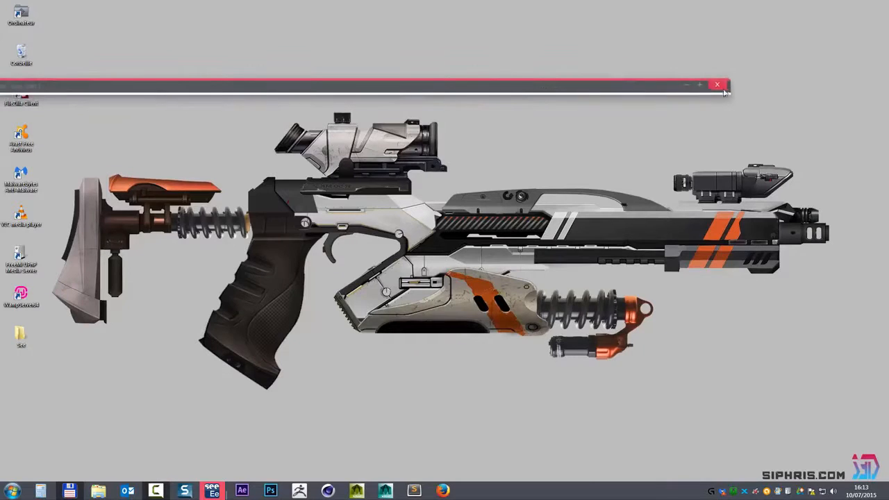
left_click(700, 86)
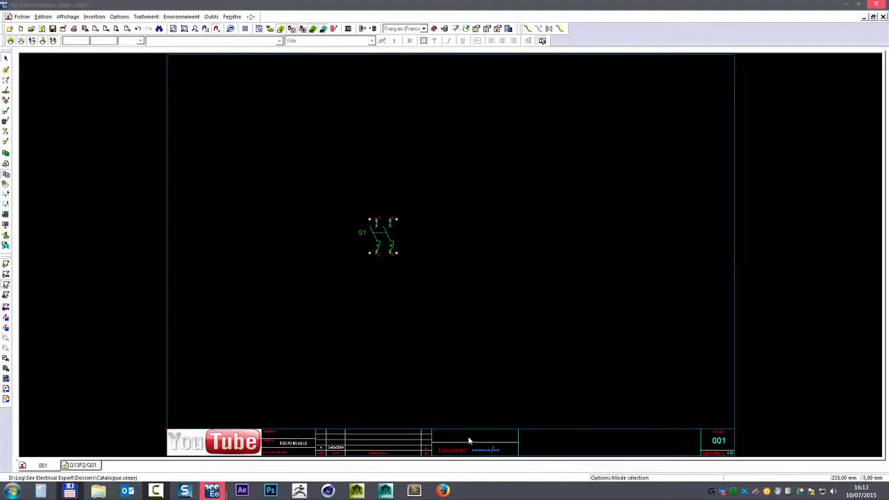
- Switch to the Tuto_Catalogue project window and close the Q13P2/Q01 symbol without saving it to the environment
mouse_move(213, 490)
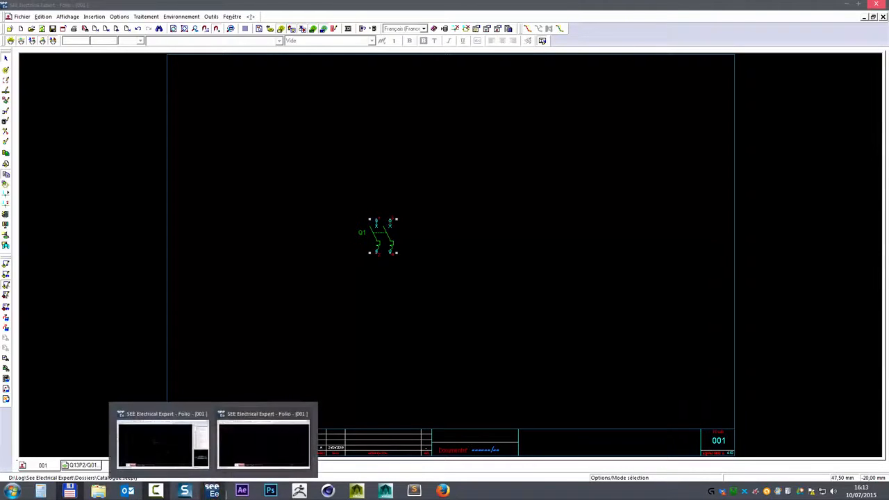
left_click(185, 452)
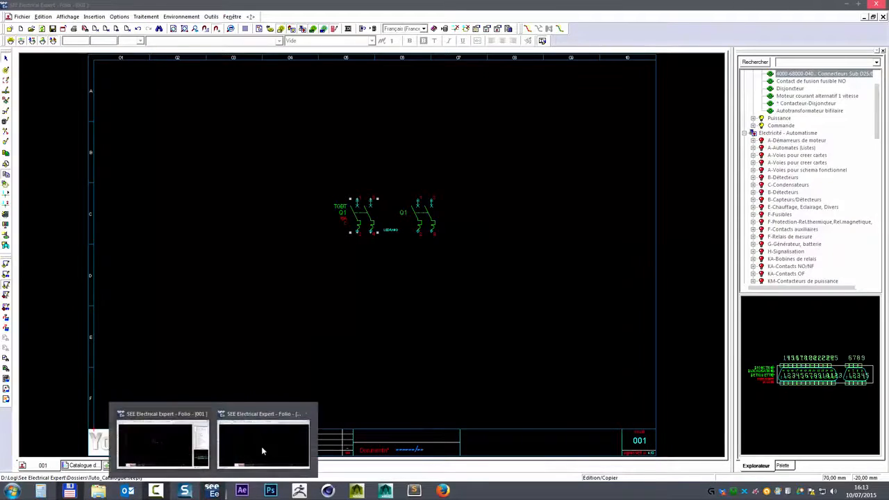
left_click(261, 446)
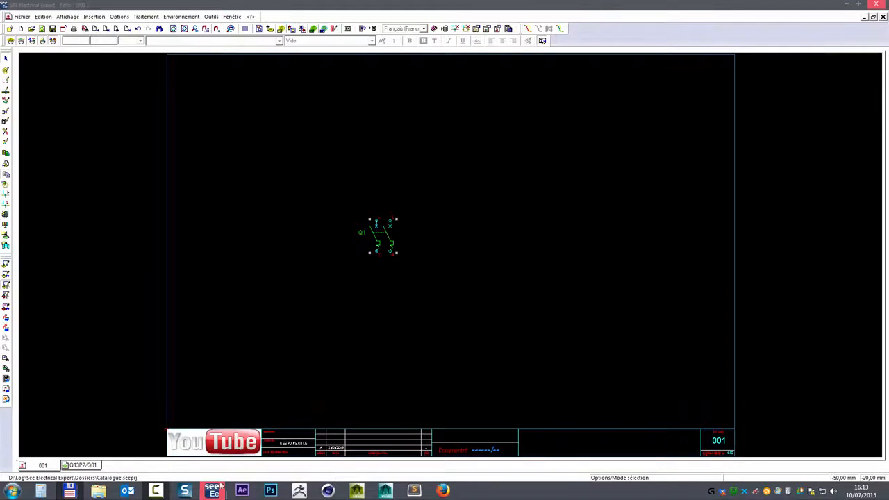
mouse_move(213, 490)
left_click(172, 446)
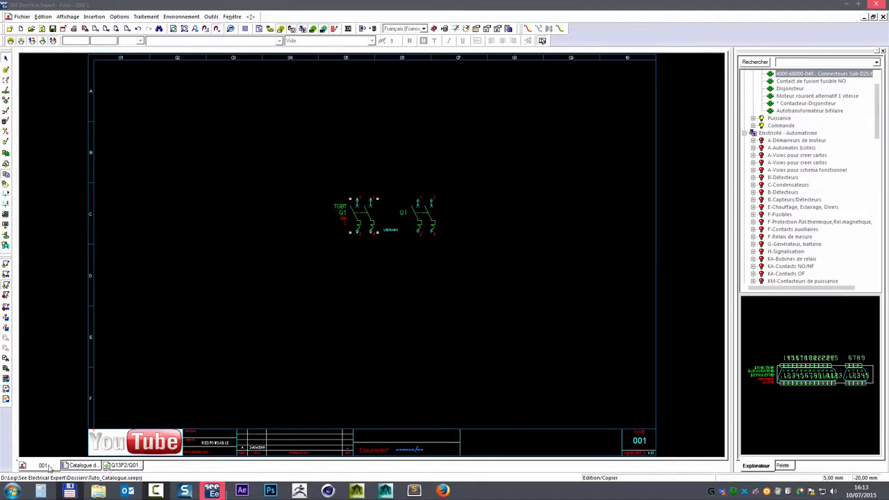
left_click(119, 465)
right_click(120, 467)
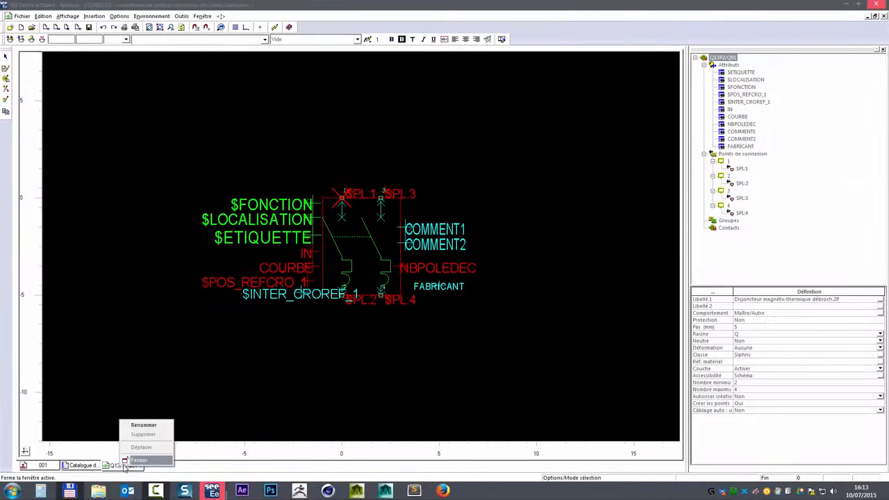
left_click(124, 461)
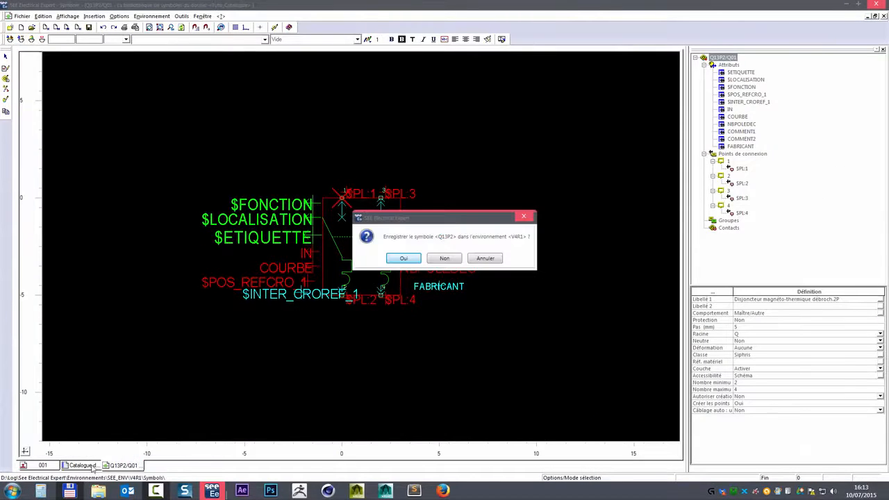
left_click(445, 258)
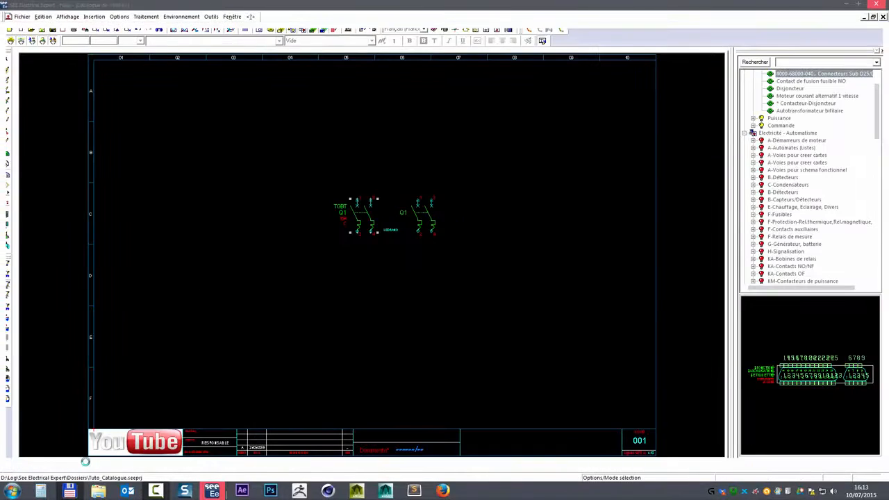
- Open the catalogue and examine the Rubriques of the Siphris class, including Puissance and Vue de dessus
left_click(82, 464)
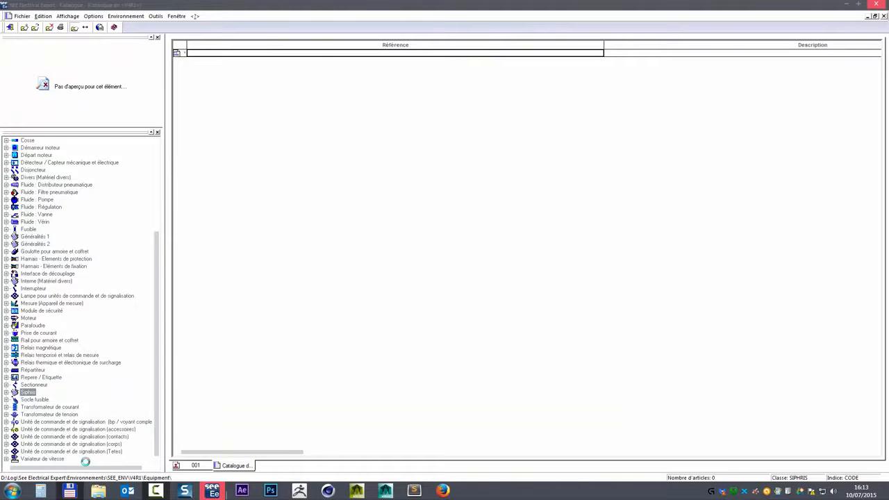
left_click(6, 392)
left_click(15, 408)
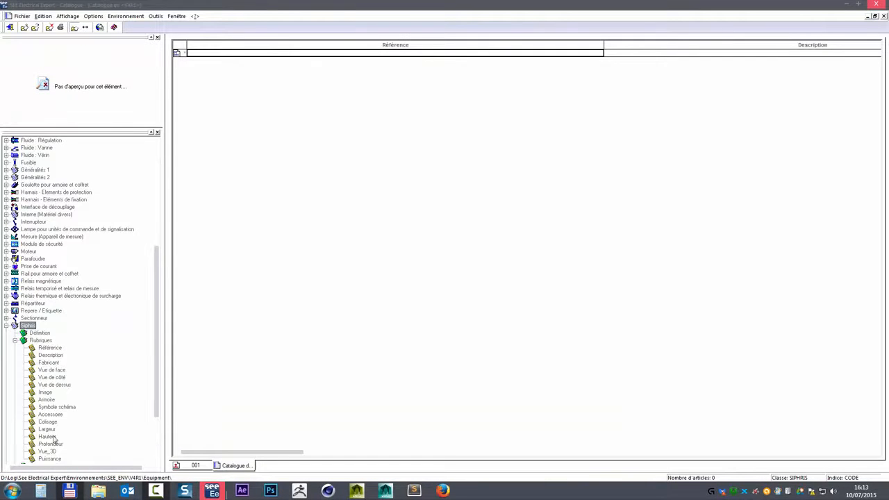
scroll(54, 438, "down", 3)
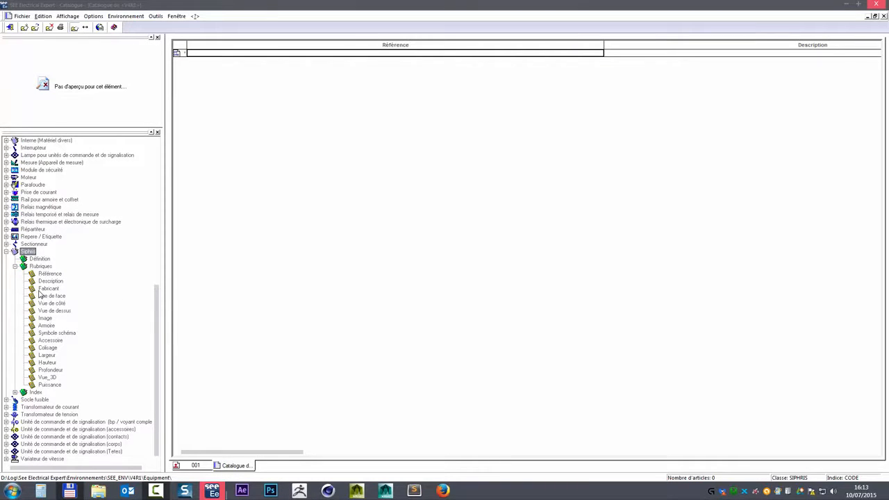
right_click(53, 386)
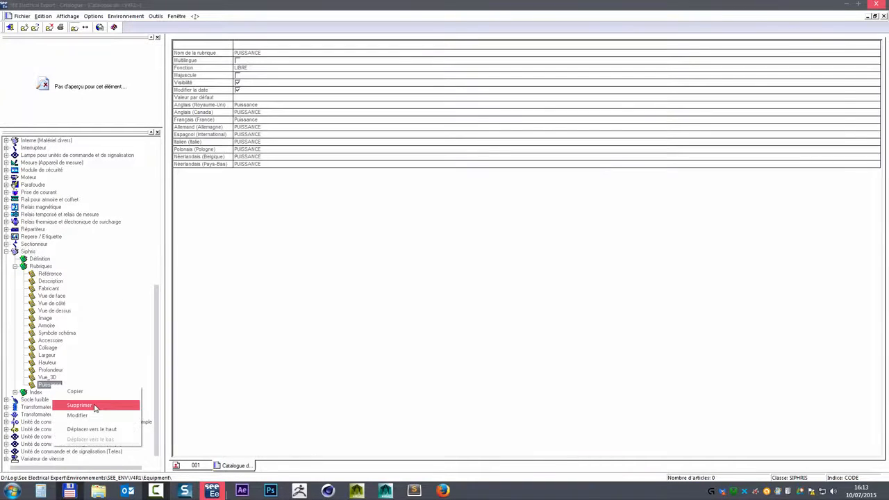
left_click(61, 311)
- In the other project window, open material reference 006266 for modification from symbol Q1 and enlarge the dialog to show all its attributes
mouse_move(216, 491)
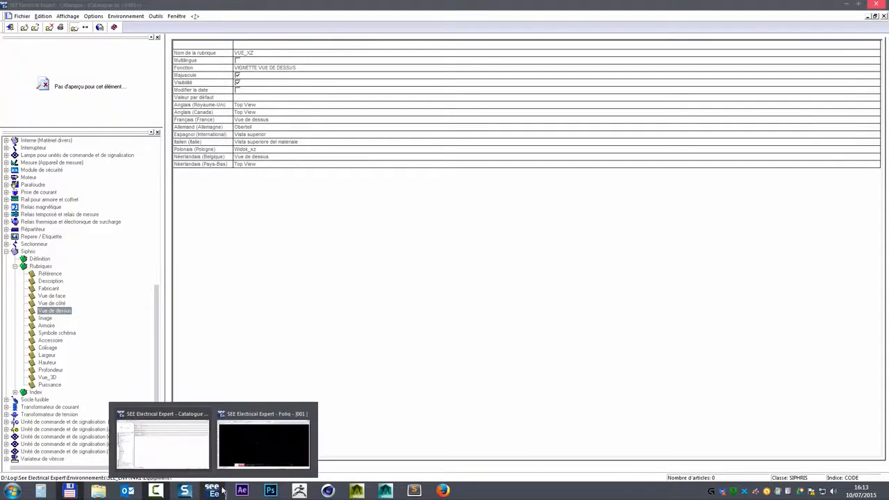
left_click(264, 438)
double_click(375, 252)
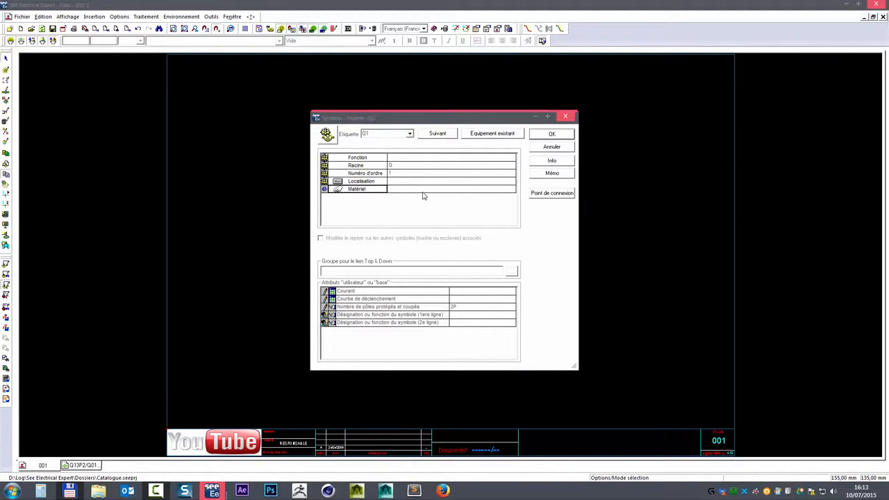
left_click(338, 189)
left_click(297, 298)
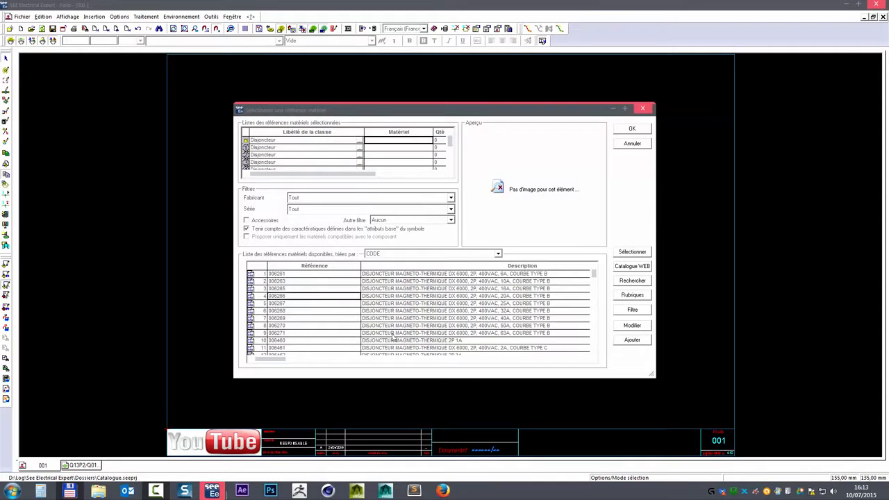
left_click(631, 325)
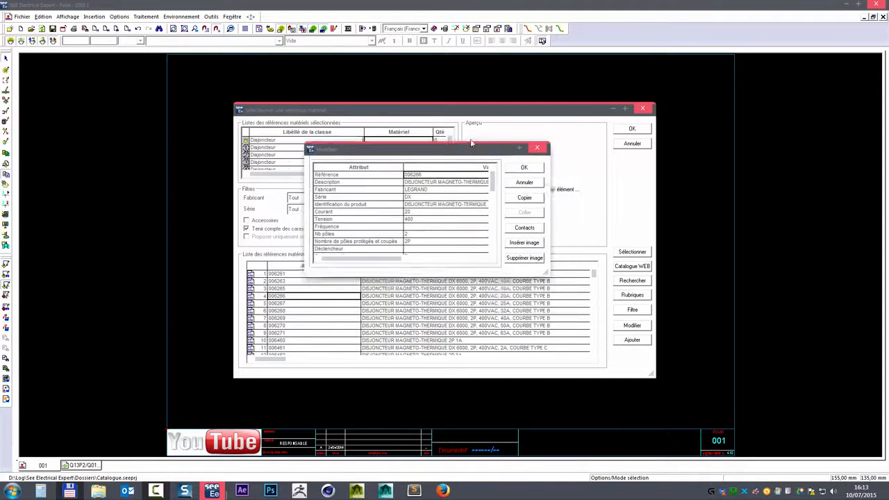
left_click_drag(531, 256, 601, 389)
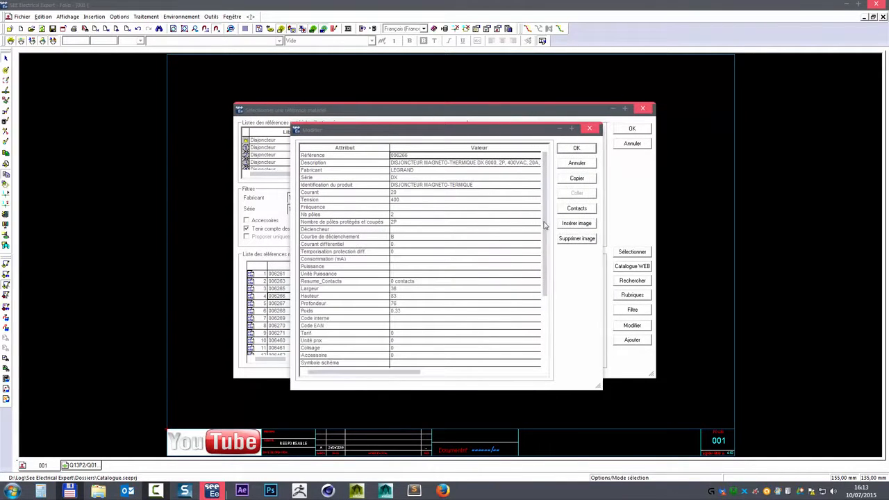
left_click_drag(546, 227, 554, 308)
left_click_drag(502, 124, 498, 25)
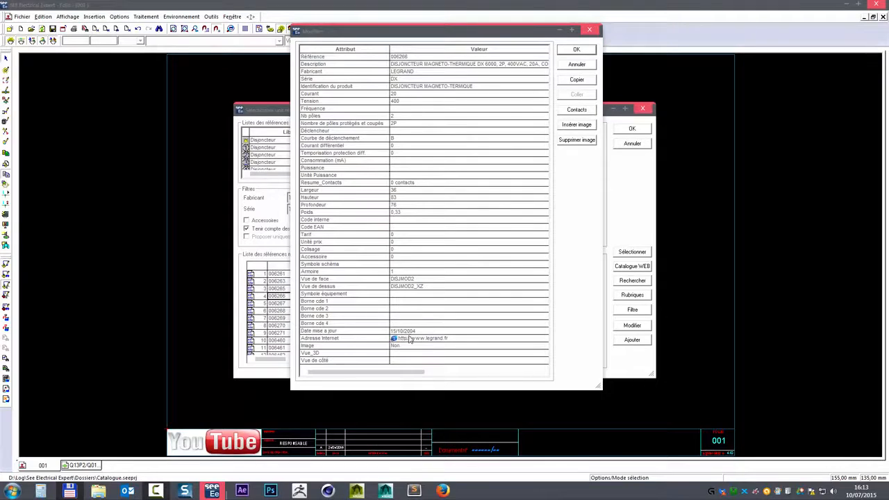
- Set the Date mise a jour attribute of reference 006266 to 13/10/2004 using the calendar
left_click(437, 332)
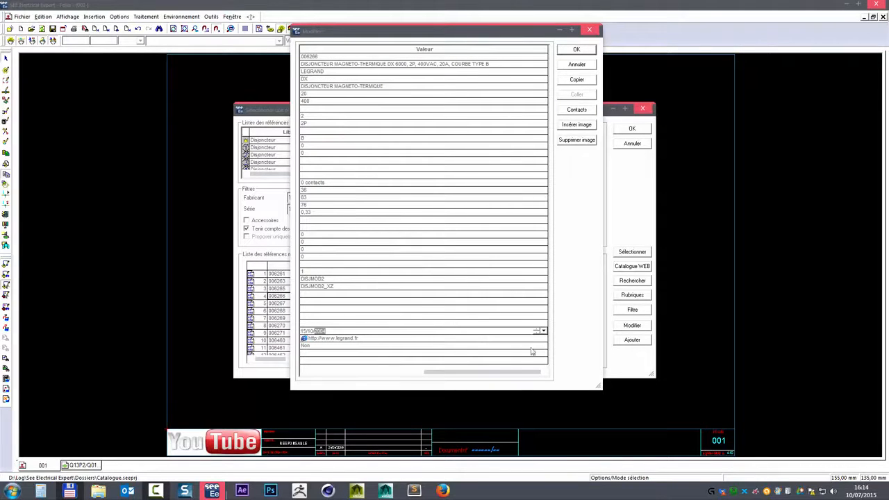
left_click_drag(482, 373, 411, 376)
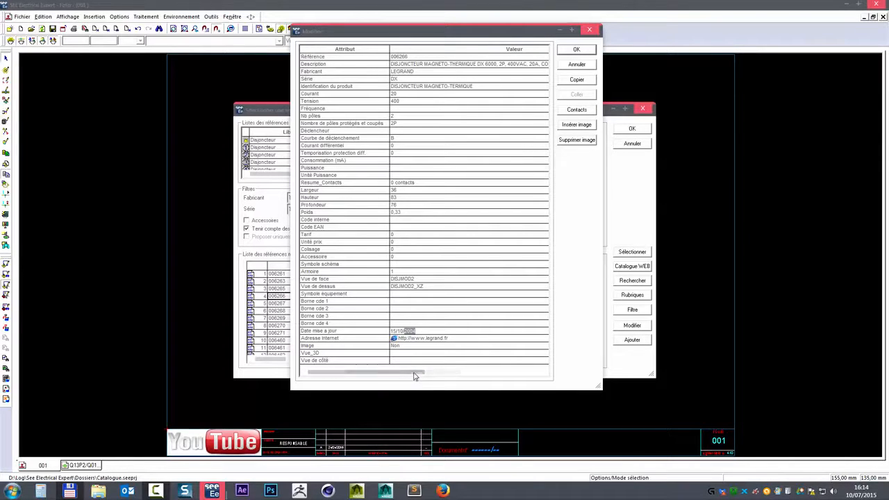
left_click(483, 376)
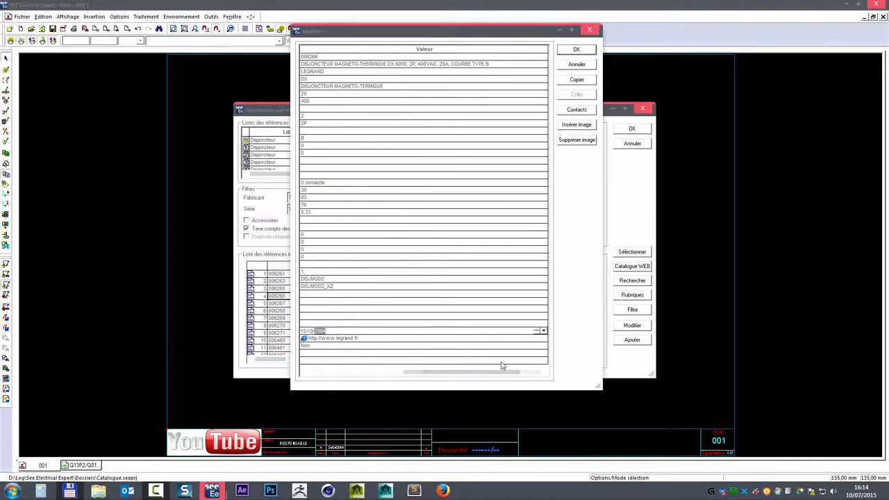
left_click(543, 332)
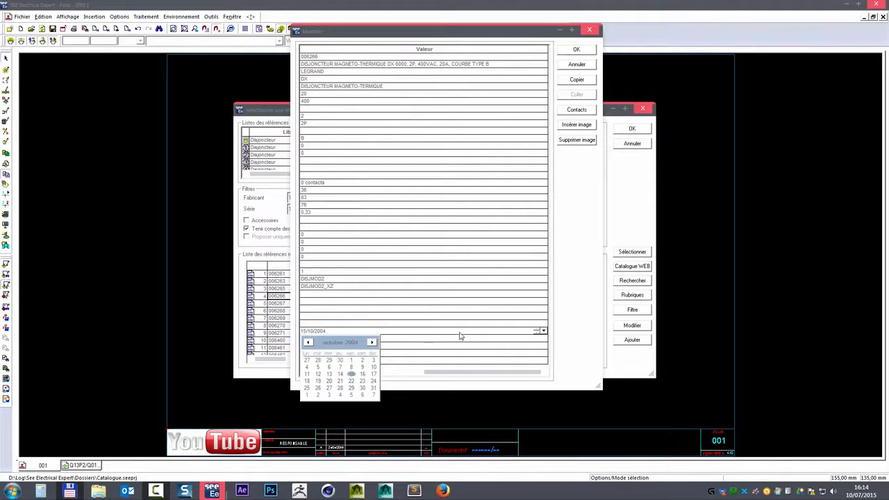
left_click(331, 376)
left_click(417, 324)
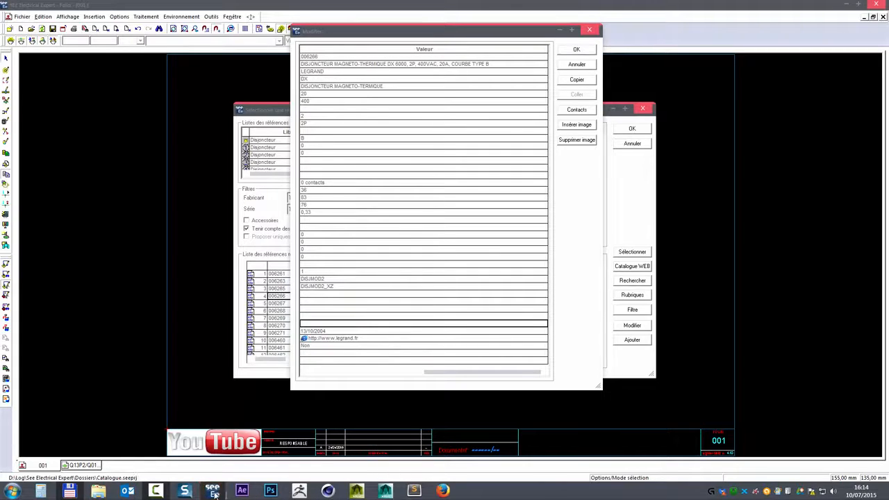
- Return to the catalogue window and open the Puissance rubrique of the Siphris class for modification
mouse_move(214, 492)
left_click(179, 453)
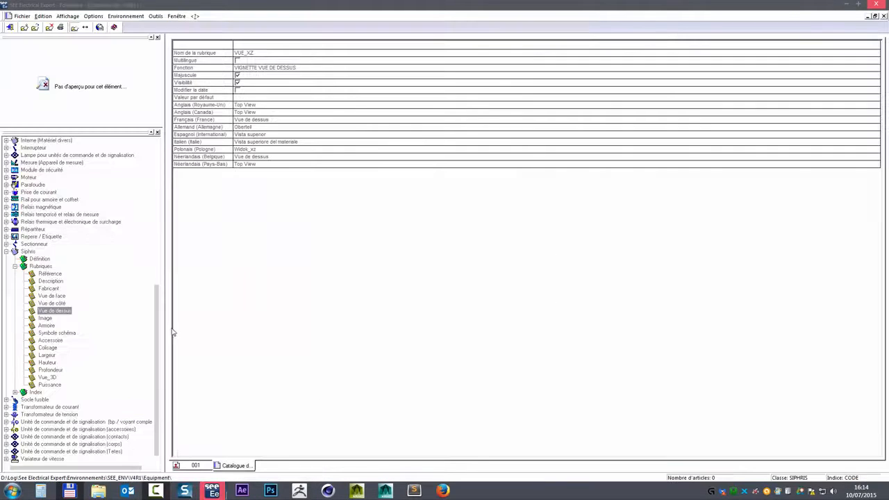
left_click(46, 385)
right_click(45, 387)
left_click(82, 411)
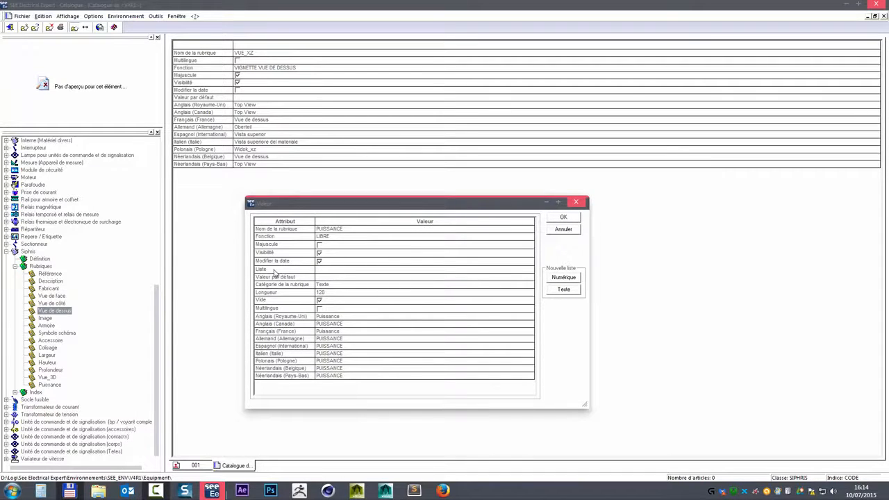
- Browse the predefined lists available for the Puissance rubrique's Liste attribute, and cancel the modification
left_click(343, 271)
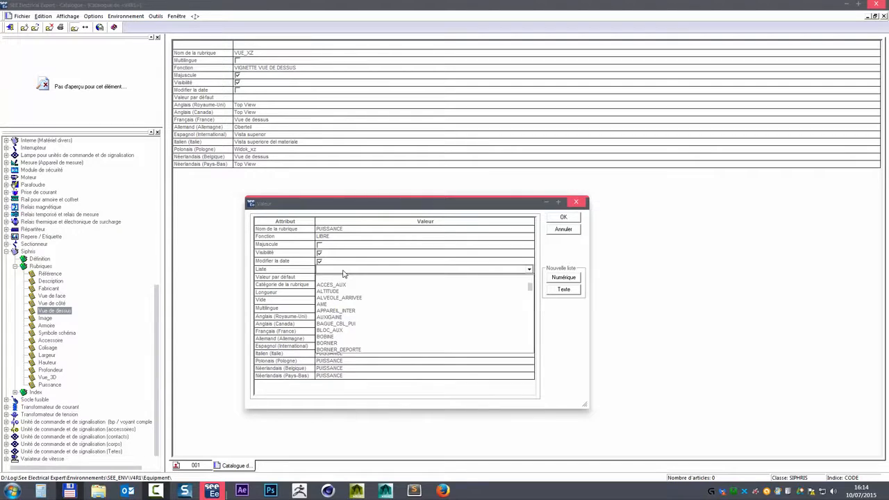
left_click(280, 287)
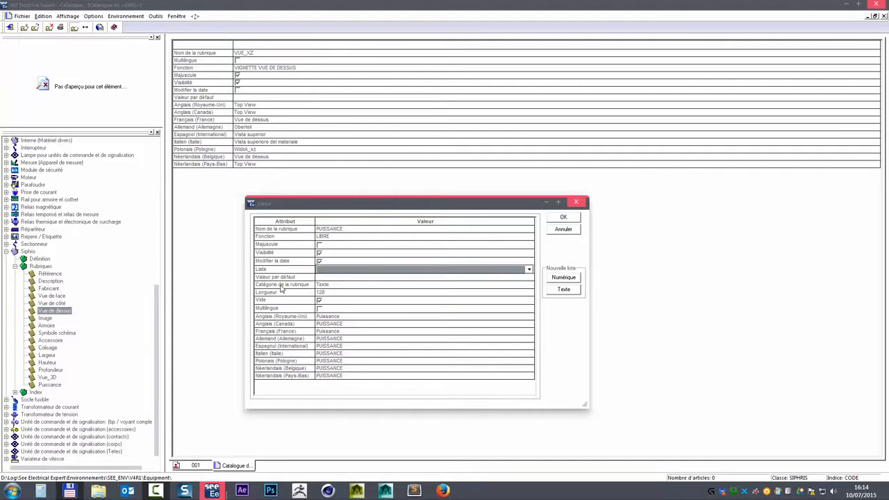
left_click(287, 274)
left_click(325, 271)
left_click(328, 277)
scroll(331, 273, "down", 6)
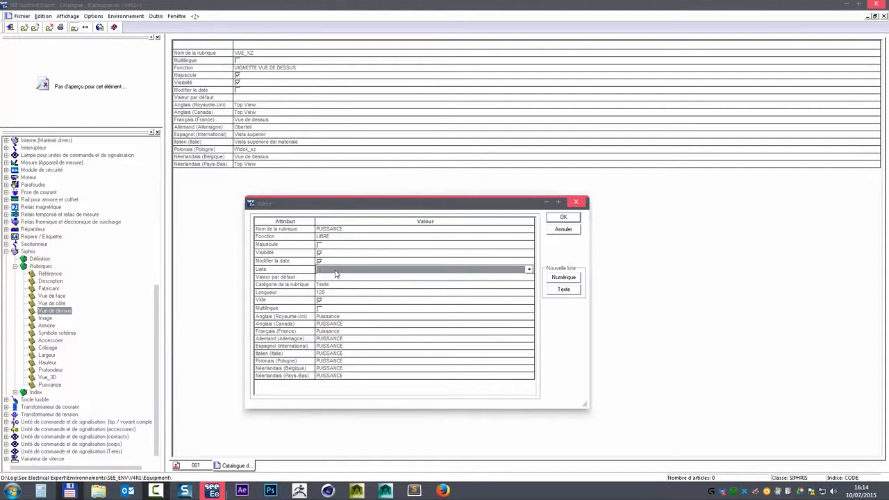
left_click(335, 272)
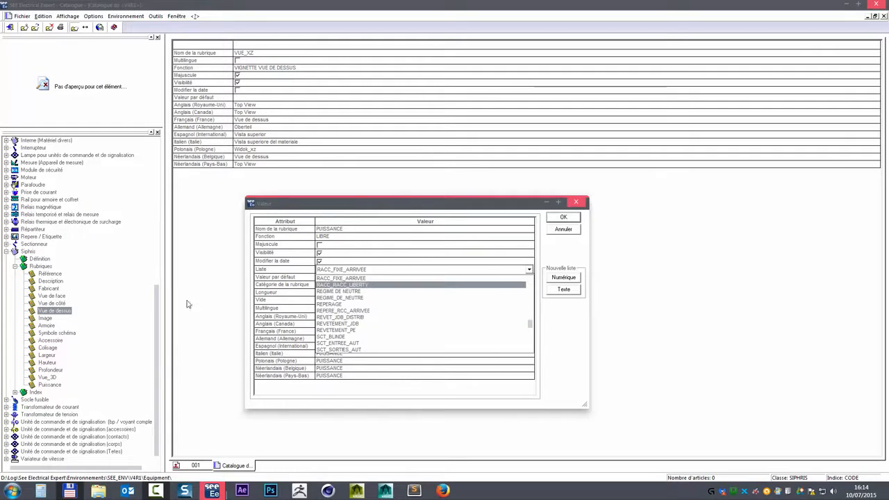
left_click(571, 232)
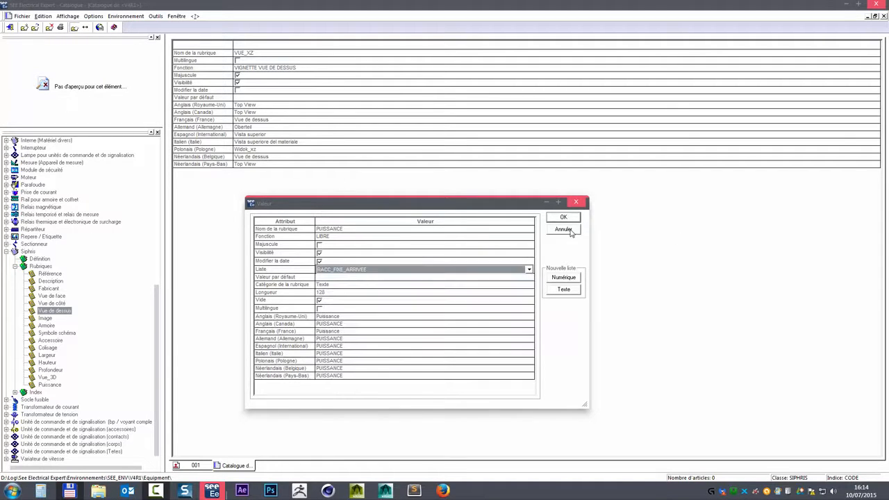
left_click(562, 232)
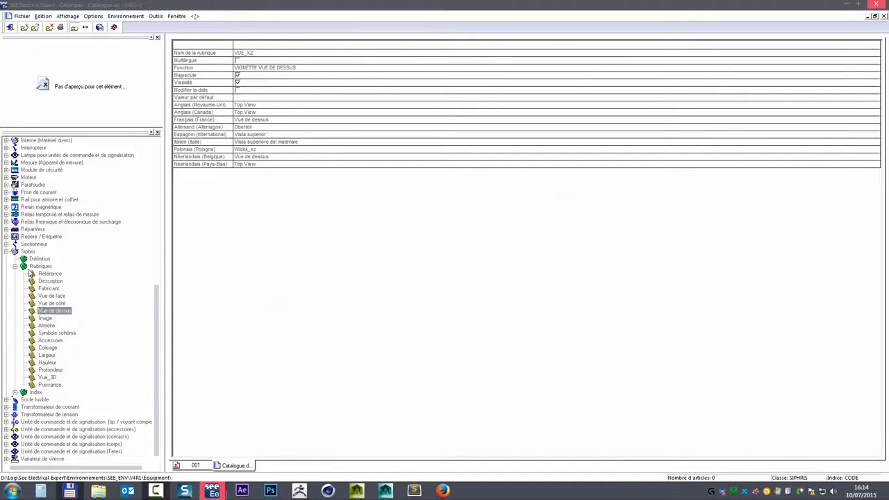
- Collapse the Siphris class and expand the Rubriques of the Fusible class
left_click(6, 251)
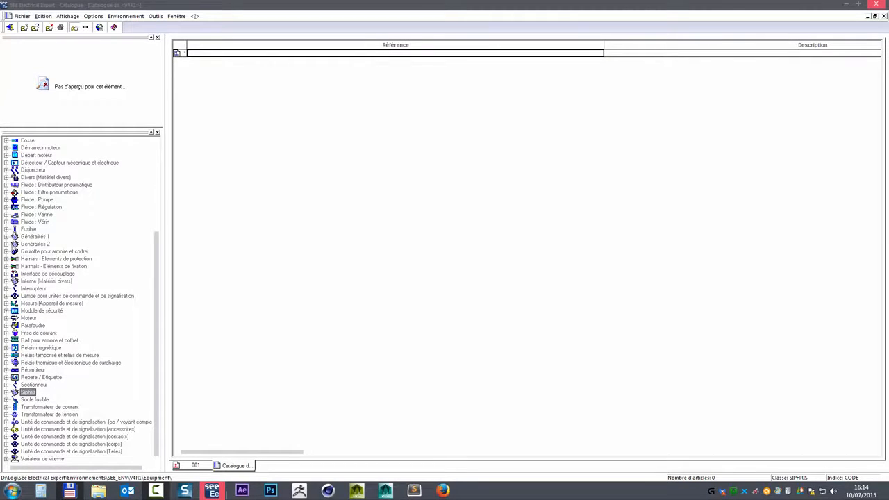
left_click(6, 230)
left_click(14, 244)
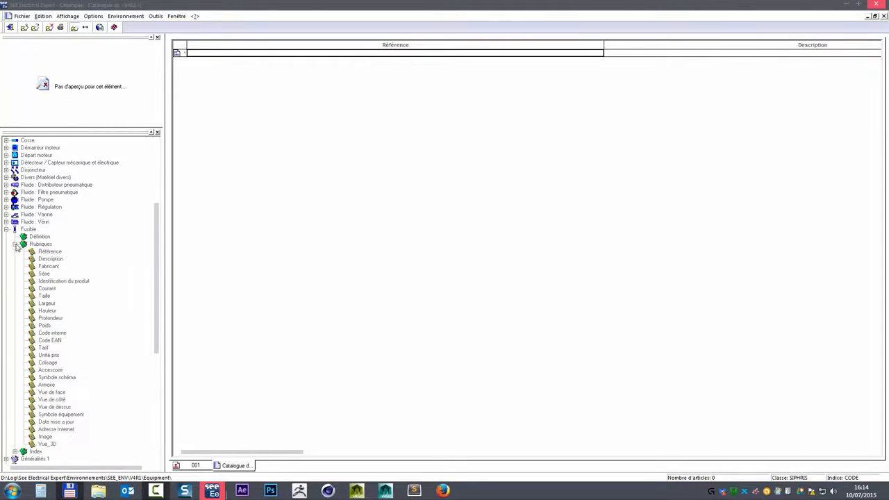
- Open the Fusible class's Taille rubrique for modification and examine the lists available for its Liste attribute
left_click(44, 297)
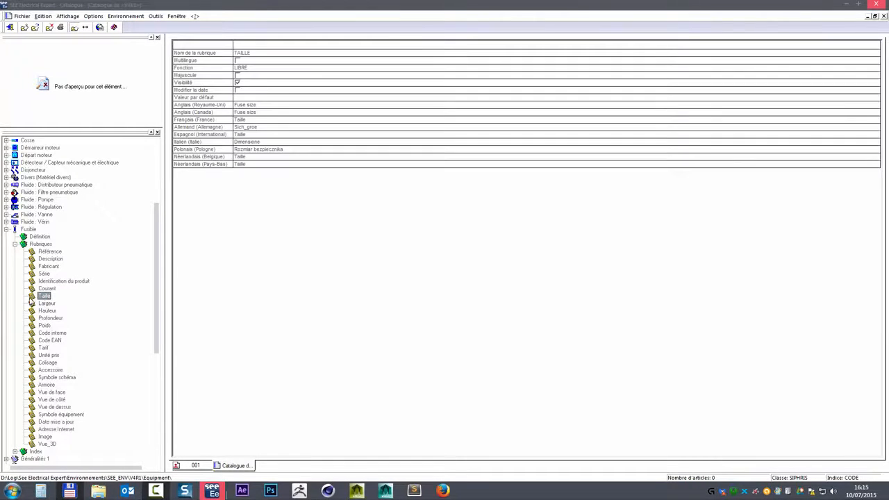
right_click(43, 298)
left_click(75, 326)
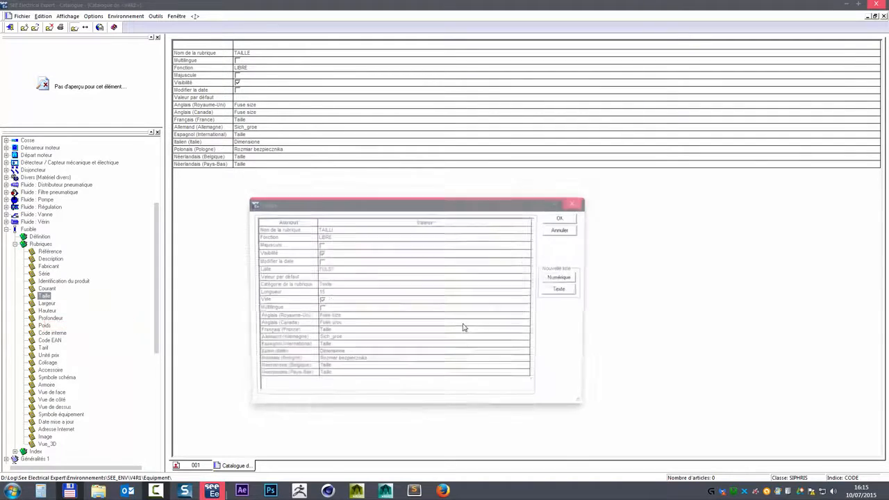
left_click(278, 271)
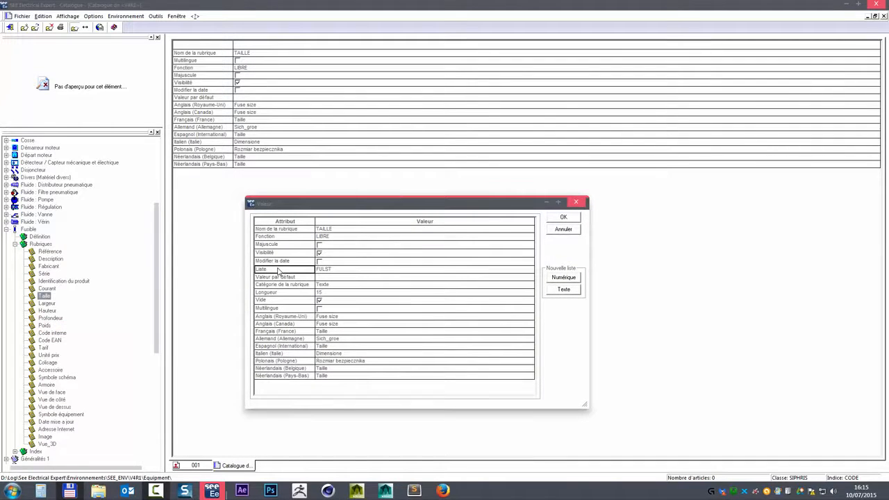
left_click(345, 272)
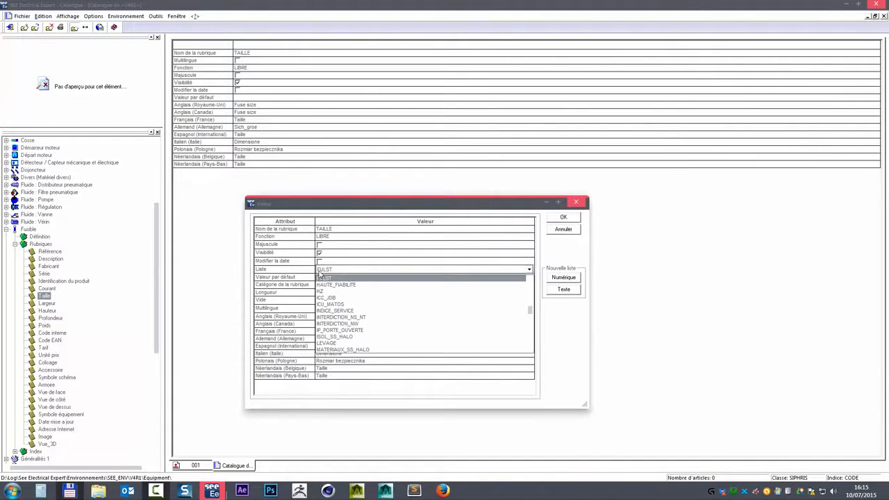
left_click(299, 273)
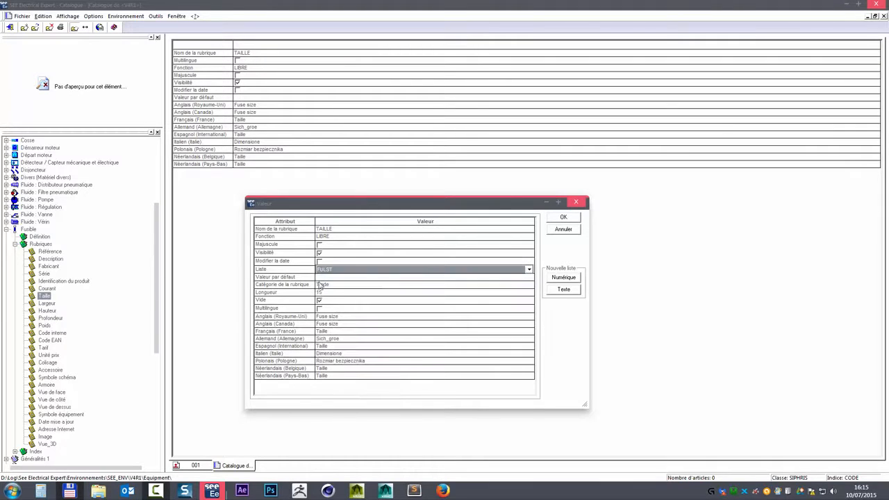
left_click(297, 272)
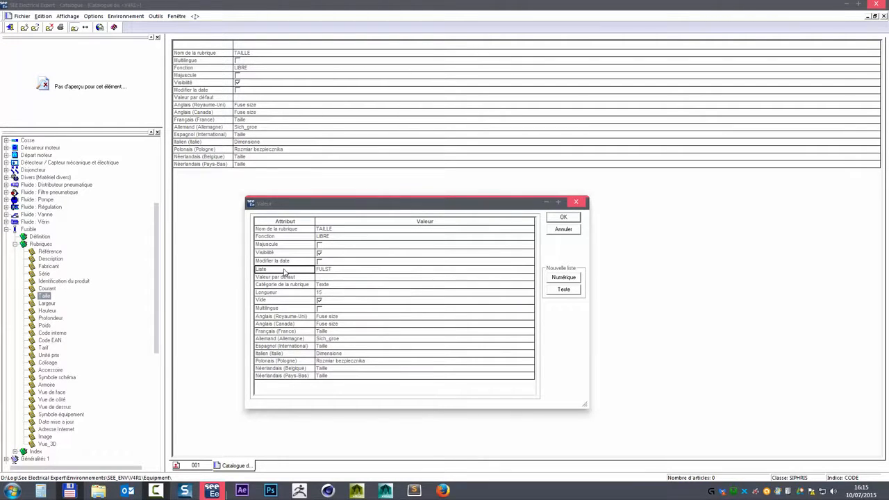
- Inspect the values and translations in Taille's FULST list, and cancel the list and rubrique modifications
double_click(283, 271)
left_click_drag(317, 221, 562, 138)
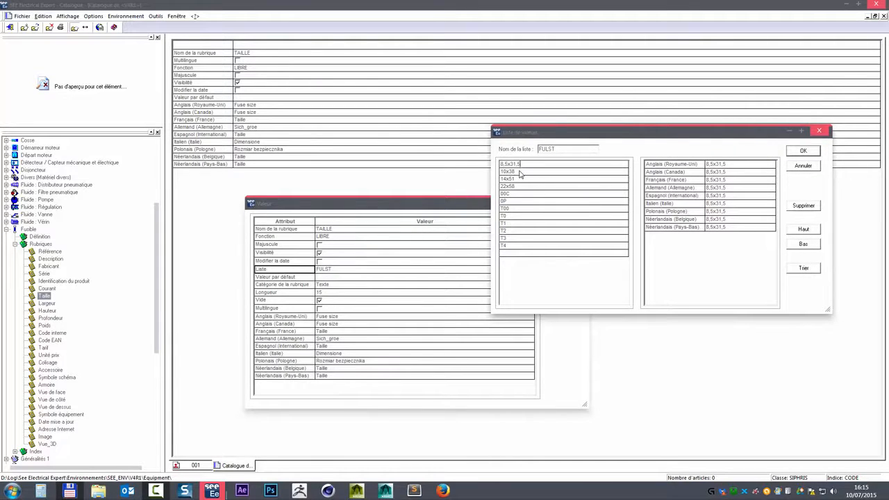
left_click(518, 194)
left_click(519, 209)
left_click(520, 230)
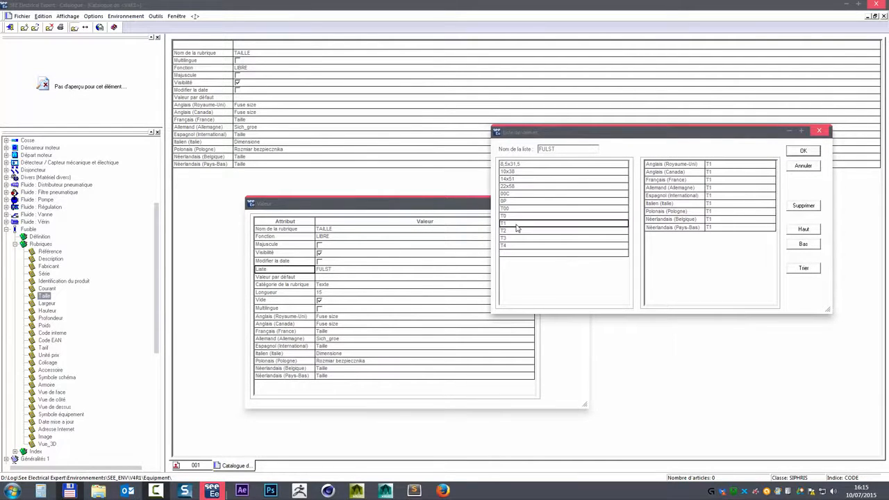
left_click(516, 245)
left_click(518, 231)
left_click(795, 167)
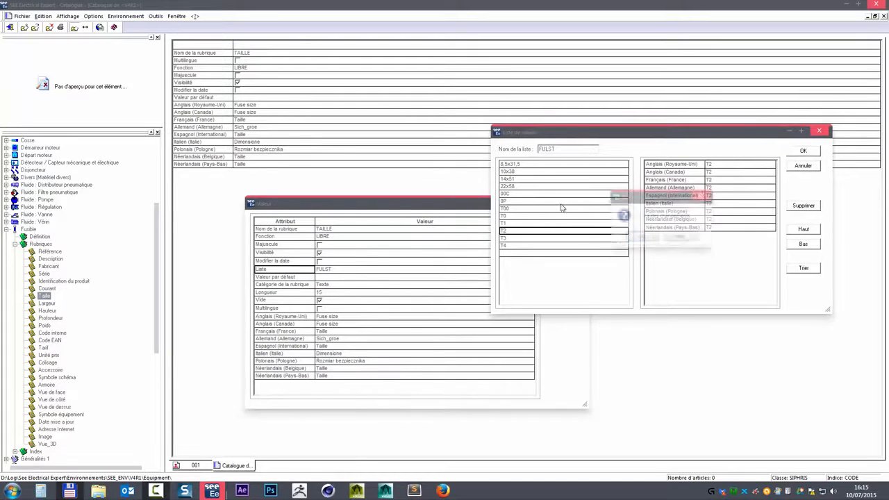
left_click(681, 239)
left_click(571, 232)
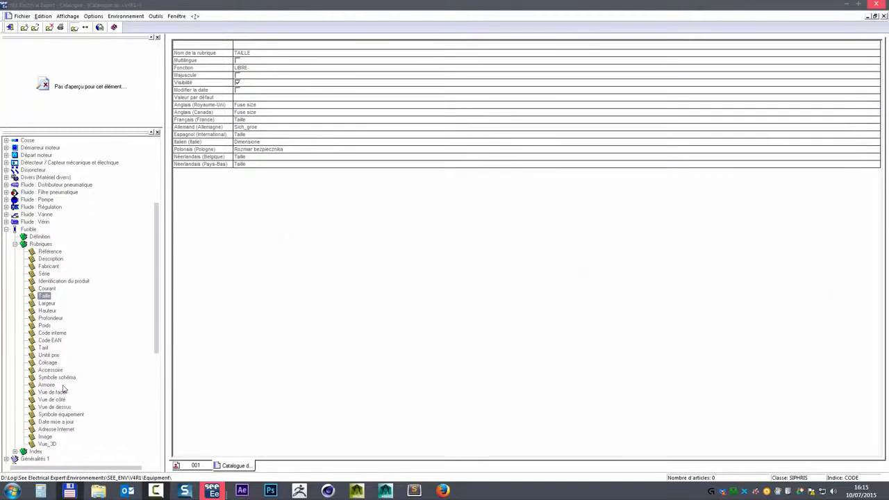
- Collapse the Fusible class, expand the Siphris class and open its Puissance rubrique for modification
left_click(14, 244)
left_click(7, 229)
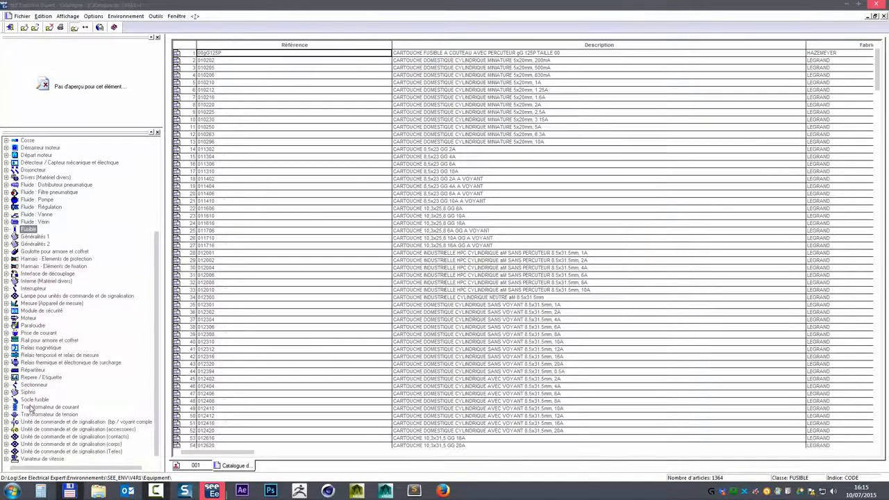
left_click(6, 392)
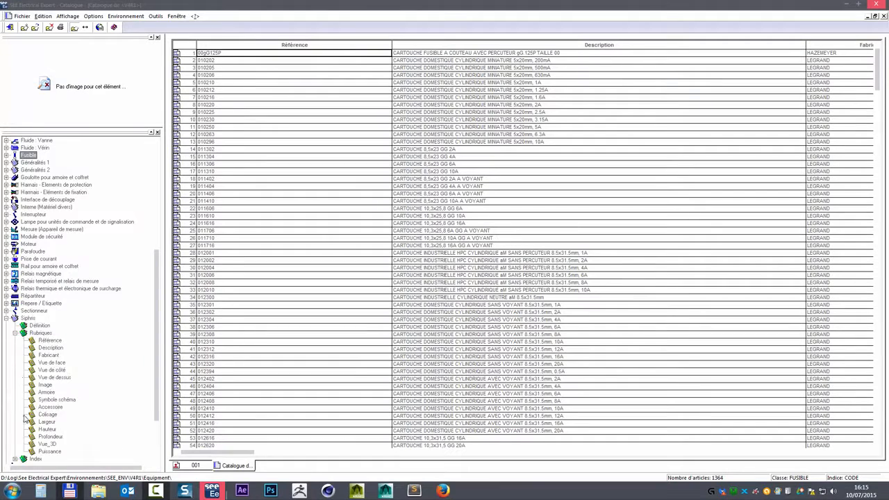
left_click(50, 451)
right_click(49, 451)
left_click(74, 420)
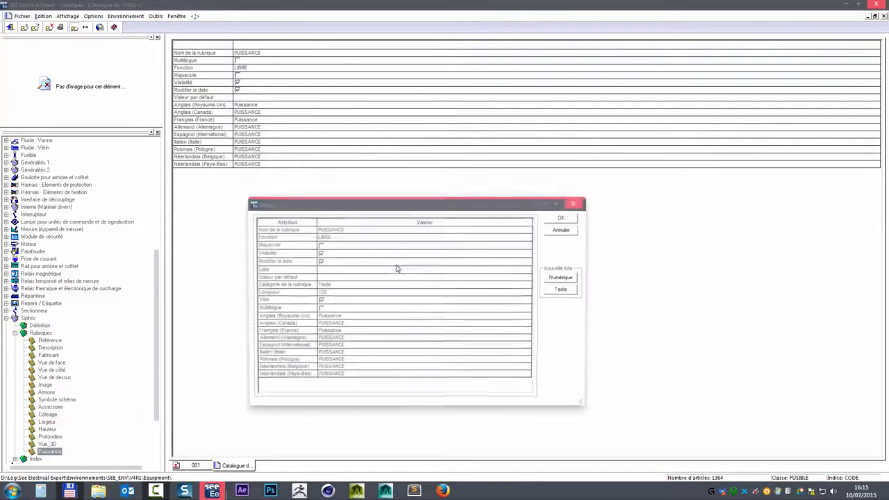
left_click(280, 270)
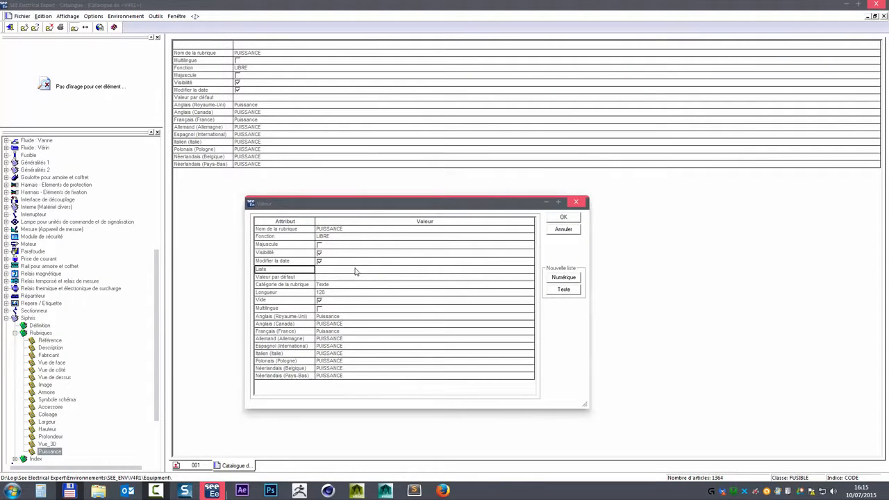
double_click(295, 273)
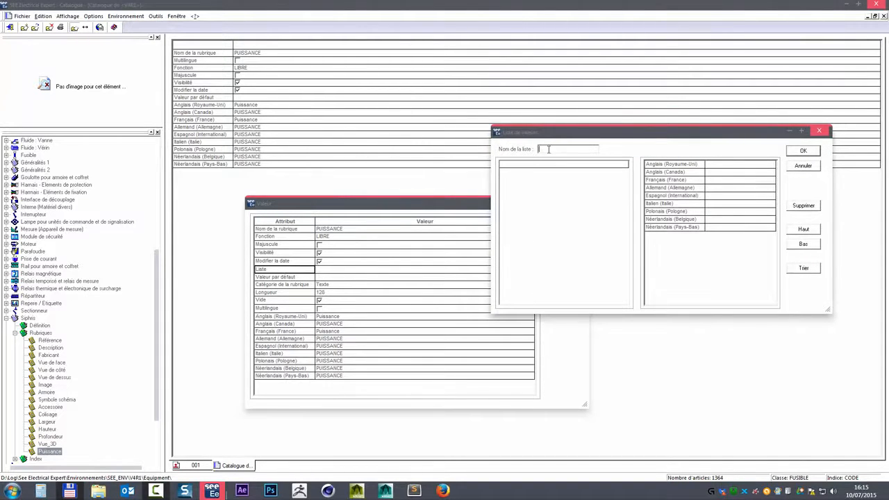
left_click(803, 168)
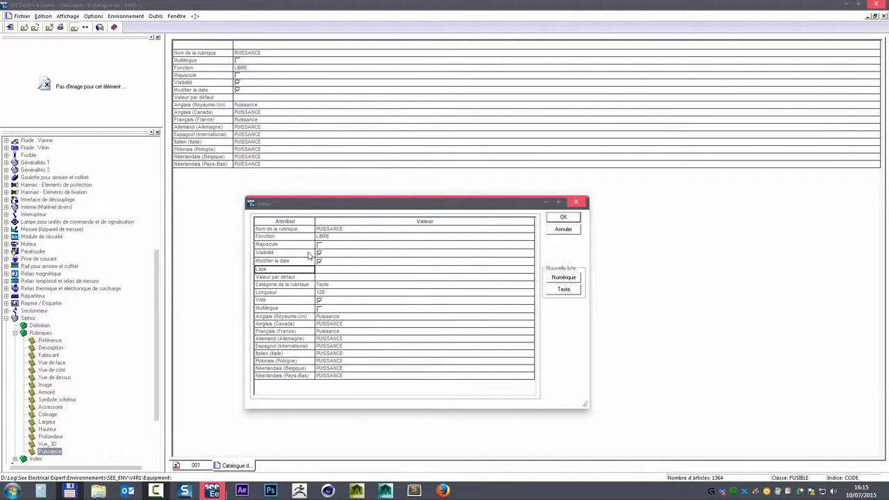
- Assign the predefined FULST list to Puissance's Liste attribute and inspect the values it contains
left_click(339, 271)
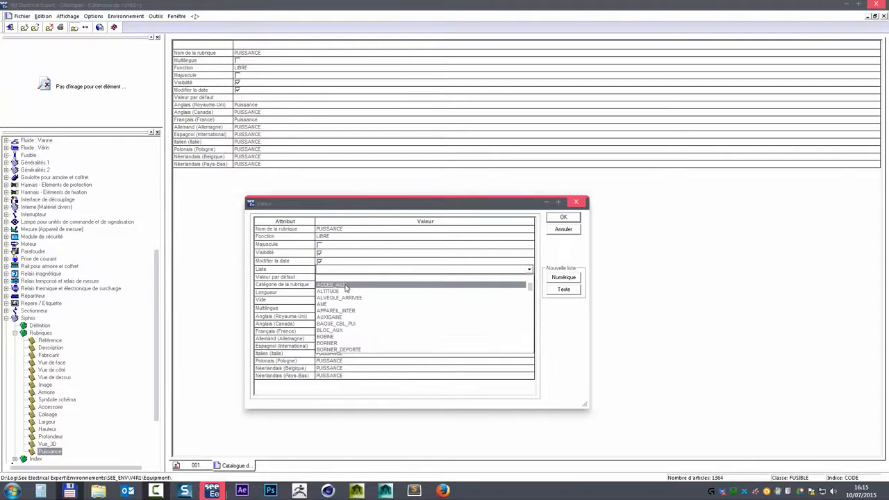
scroll(350, 340, "down", 5)
scroll(350, 339, "down", 10)
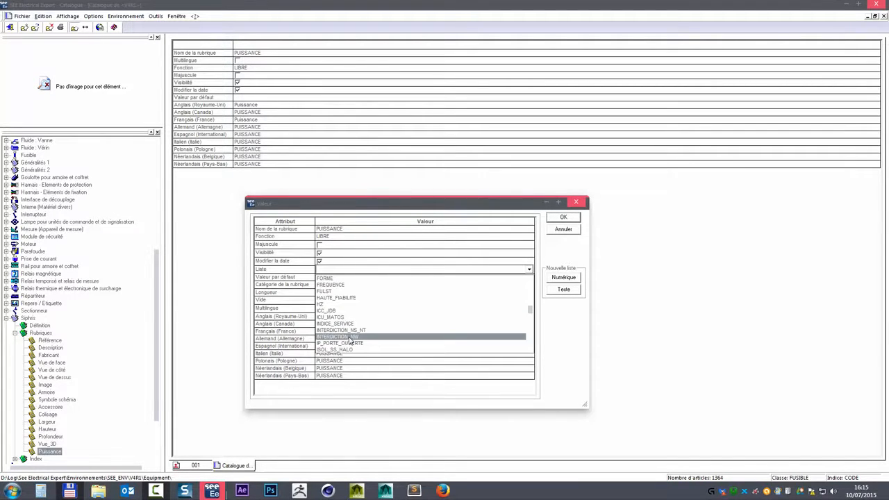
left_click(330, 292)
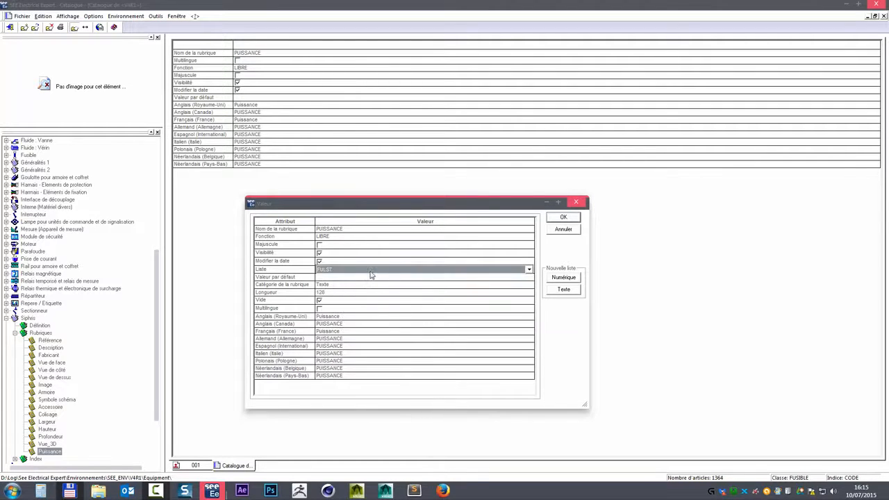
double_click(291, 272)
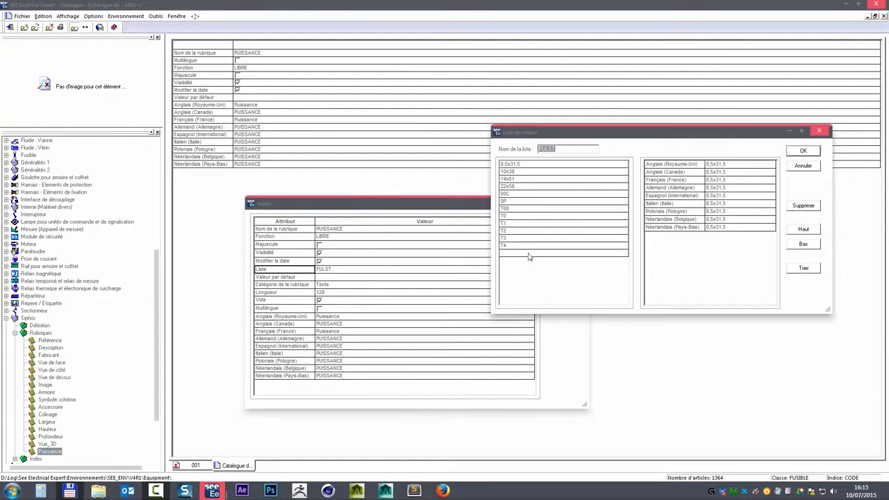
left_click(803, 165)
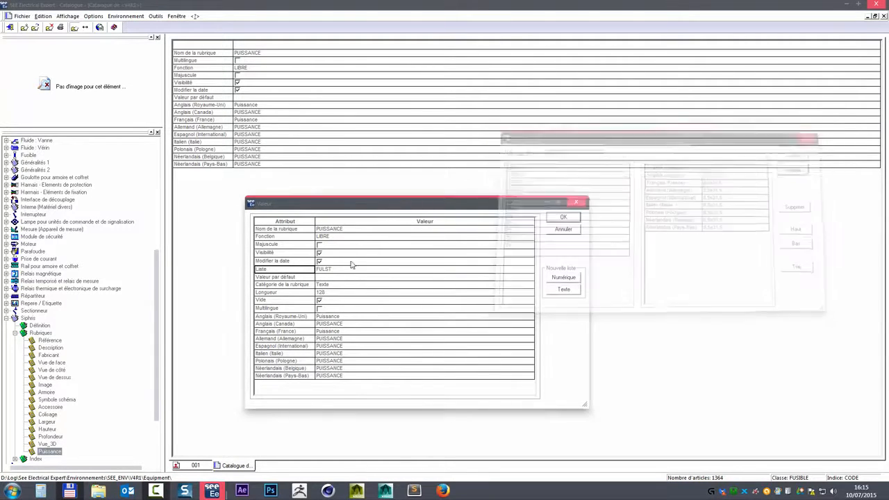
double_click(288, 272)
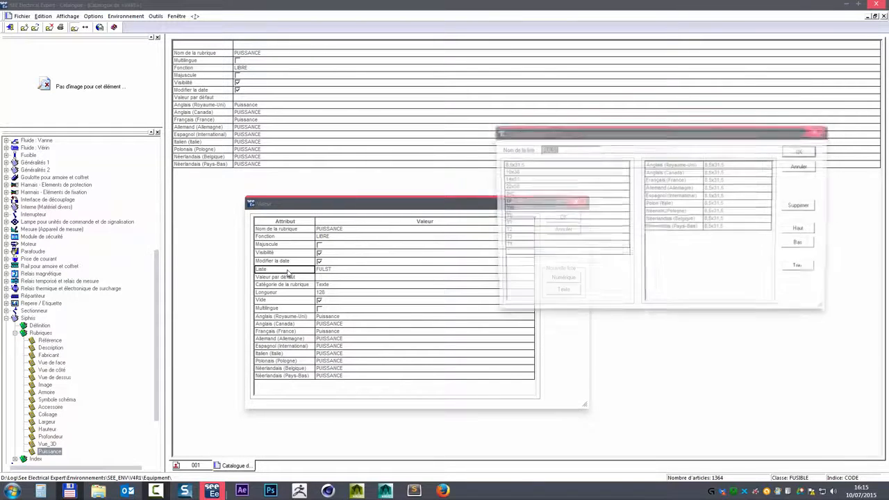
left_click(795, 166)
- Clear the FULST list from Puissance's Liste attribute
left_click(355, 271)
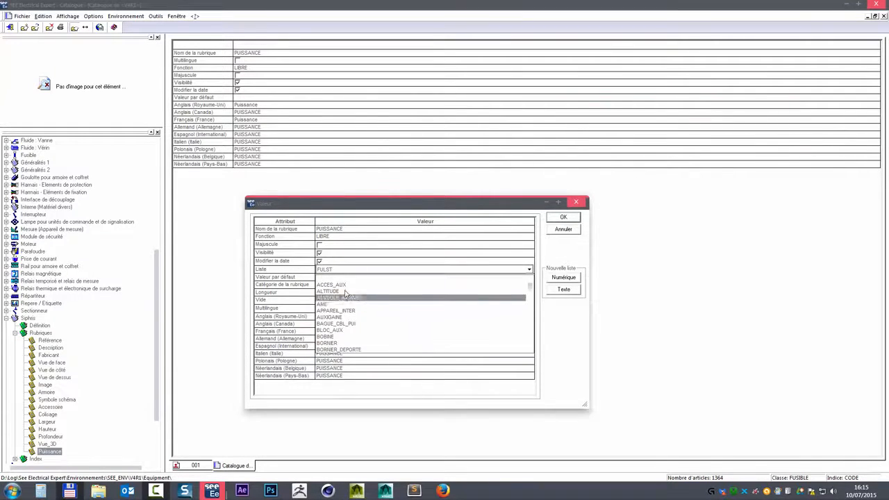
left_click(339, 281)
left_click(301, 273)
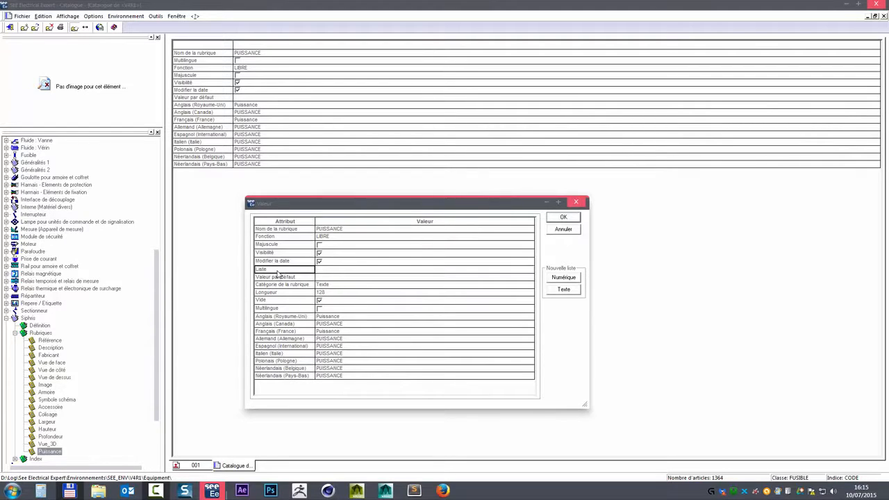
- Create a new value list named UNITE for the Puissance rubrique with the entries W, VA and VAR
double_click(281, 272)
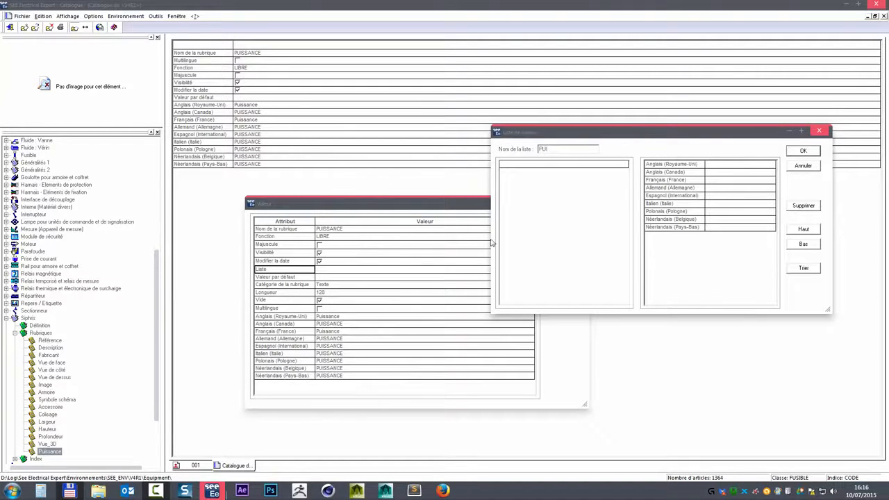
left_click(526, 166)
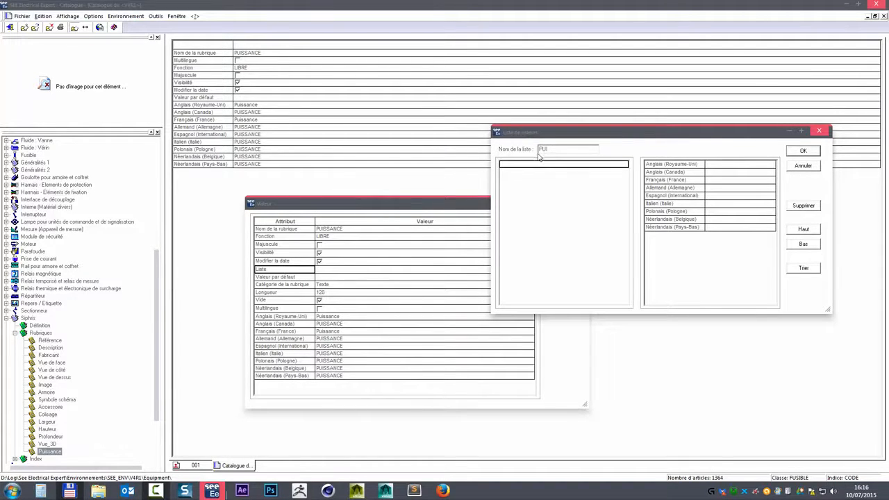
left_click_drag(553, 150, 462, 146)
left_click_drag(572, 148, 472, 149)
type("UN")
type("W")
key("Return")
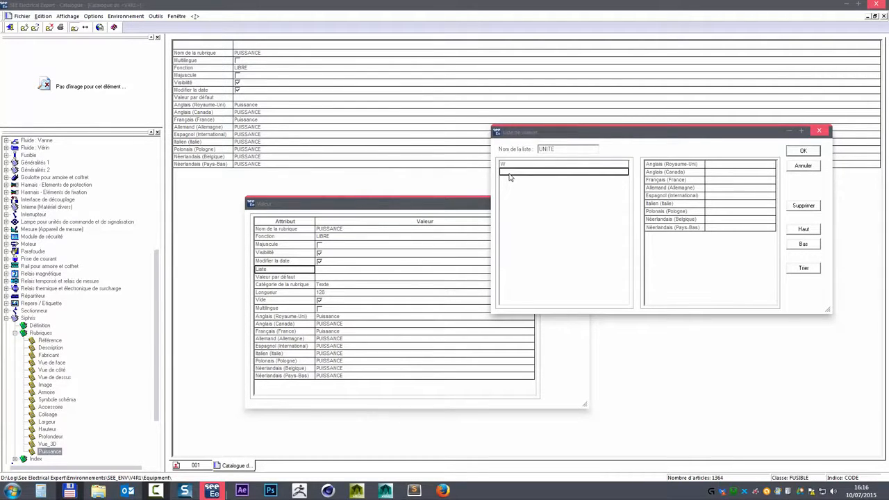
type("VA")
key("Return")
type("VAR")
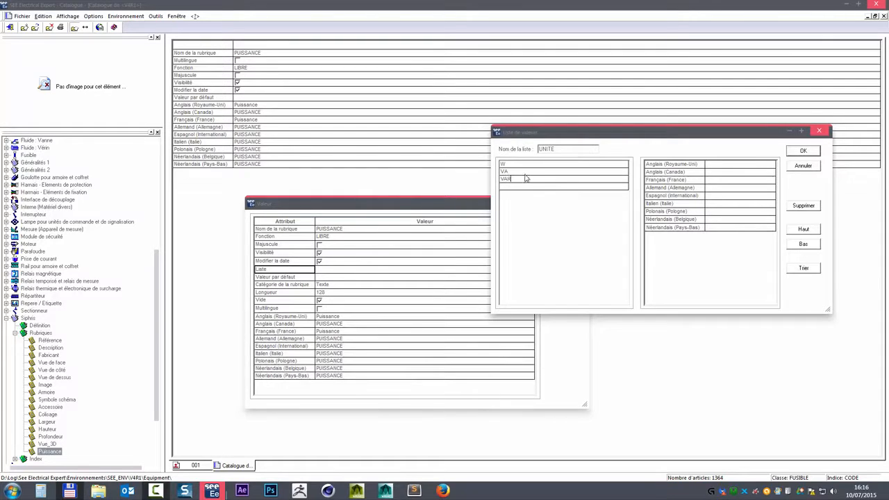
- Examine the language translations of the W, VA and VAR entries in the UNITE list
left_click(521, 165)
left_click(521, 173)
left_click(517, 179)
left_click(520, 166)
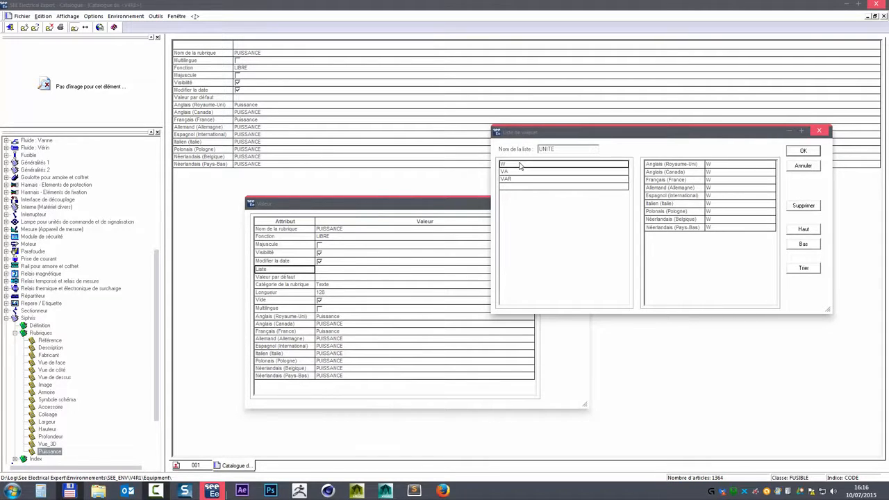
left_click_drag(703, 141, 653, 203)
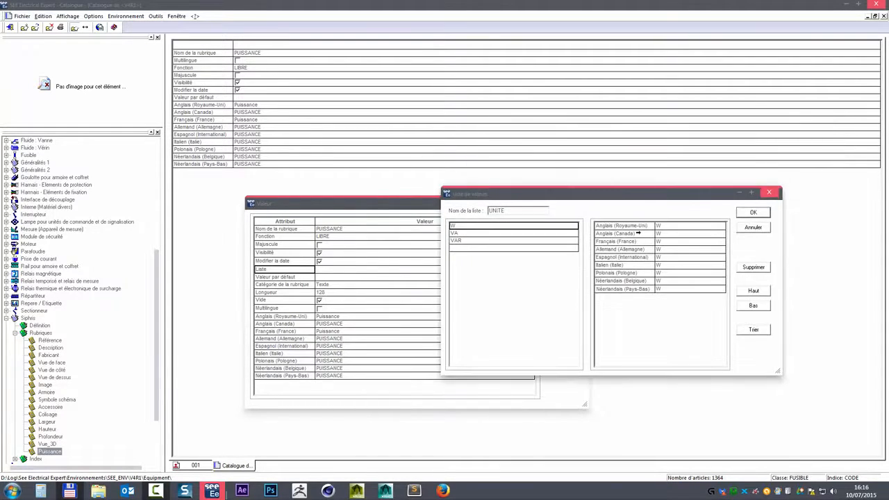
left_click(664, 241)
left_click(466, 234)
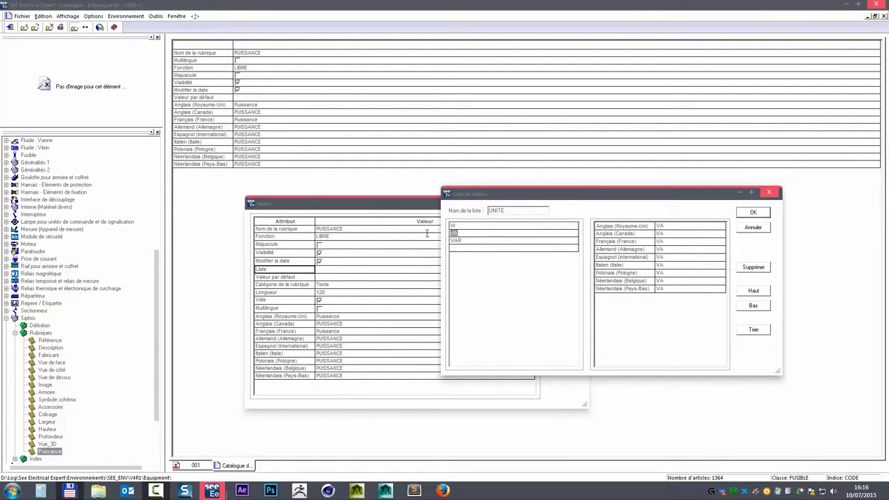
left_click(466, 240)
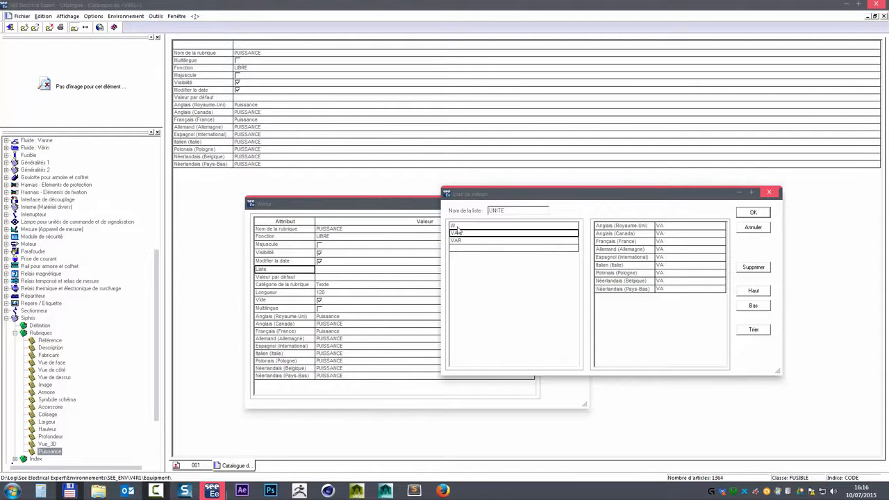
left_click(476, 226)
- Add the entries kW and kVA to the UNITE list
left_click(477, 253)
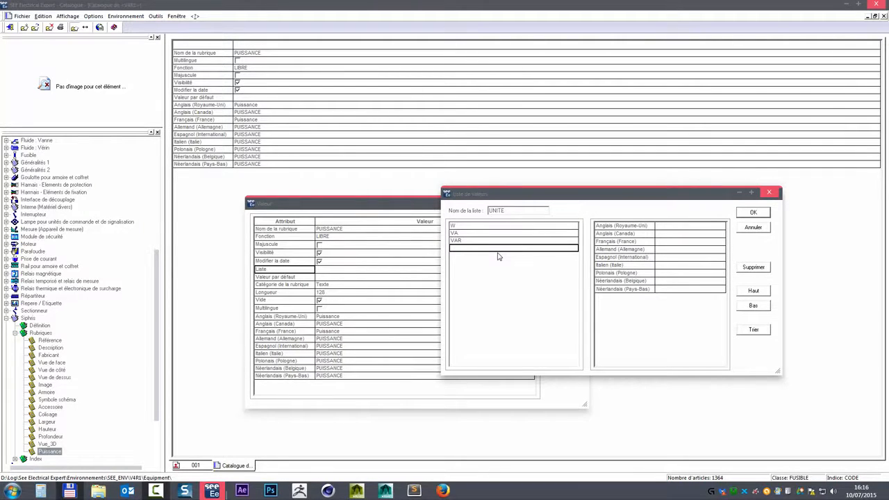
type("kW")
left_click(461, 256)
type("k")
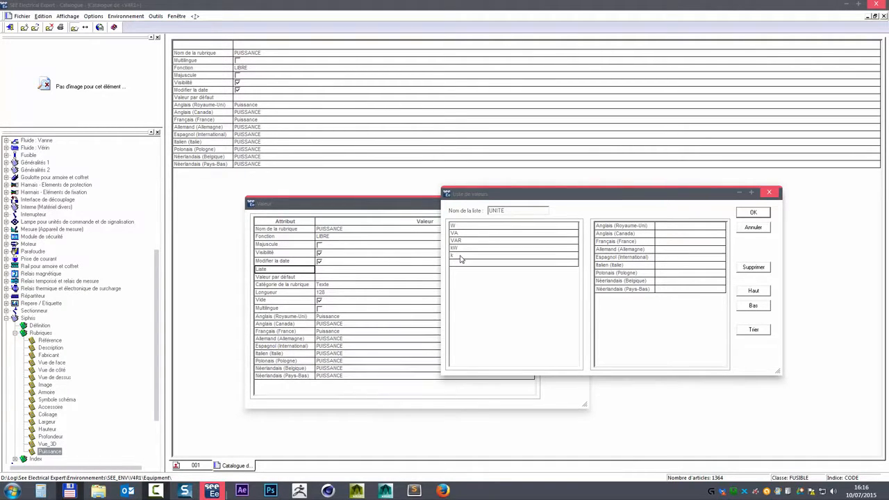
type("VA")
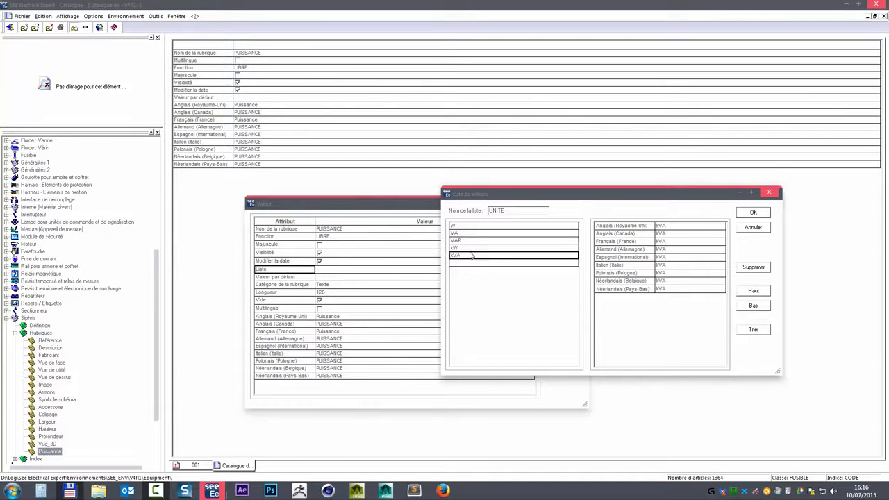
- Review the W, VA, VAR, kW and kVA entries and validate the UNITE list
left_click(469, 248)
left_click(472, 240)
left_click(473, 233)
left_click(473, 226)
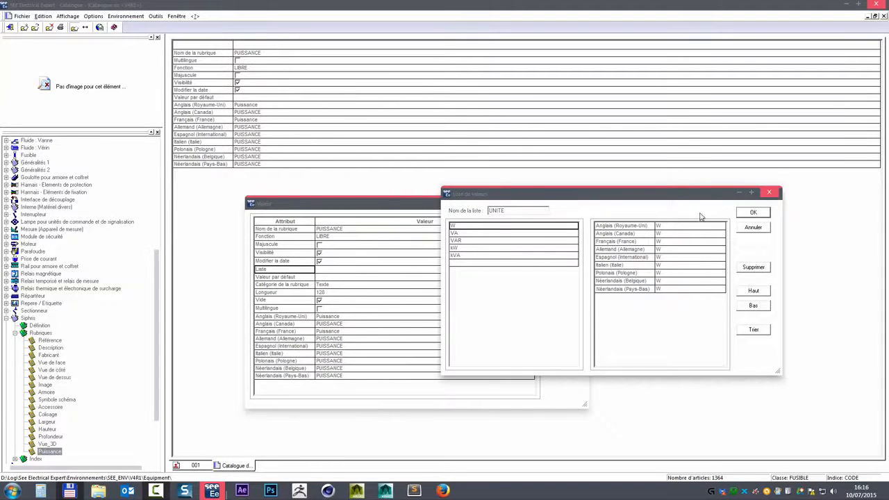
left_click(763, 212)
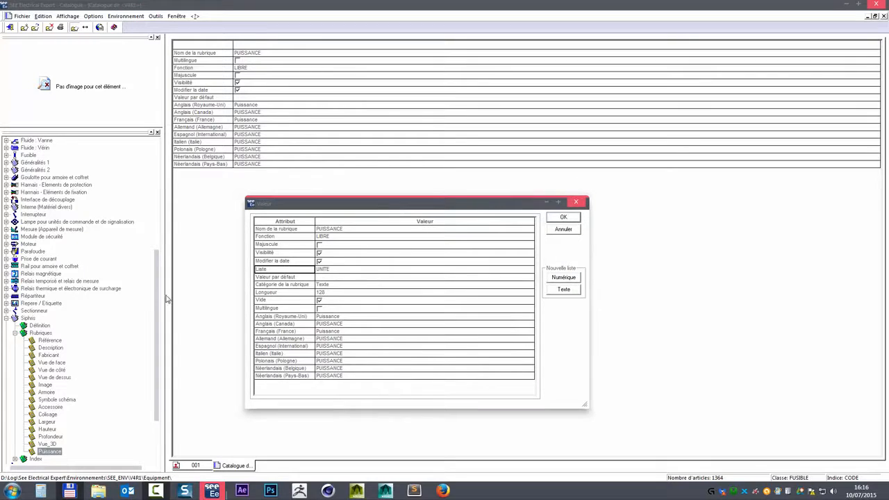
- Keep UNITE as the Liste attribute of Puissance and save the rubrique
left_click(331, 269)
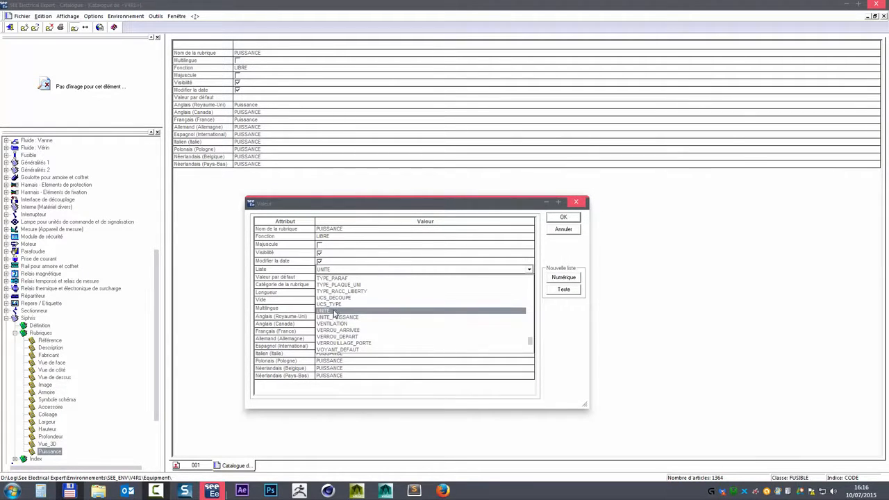
left_click(276, 273)
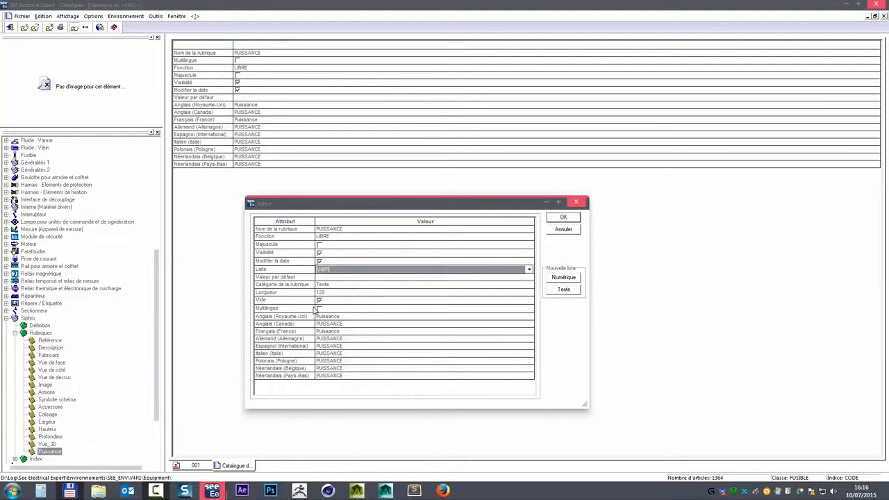
left_click(563, 217)
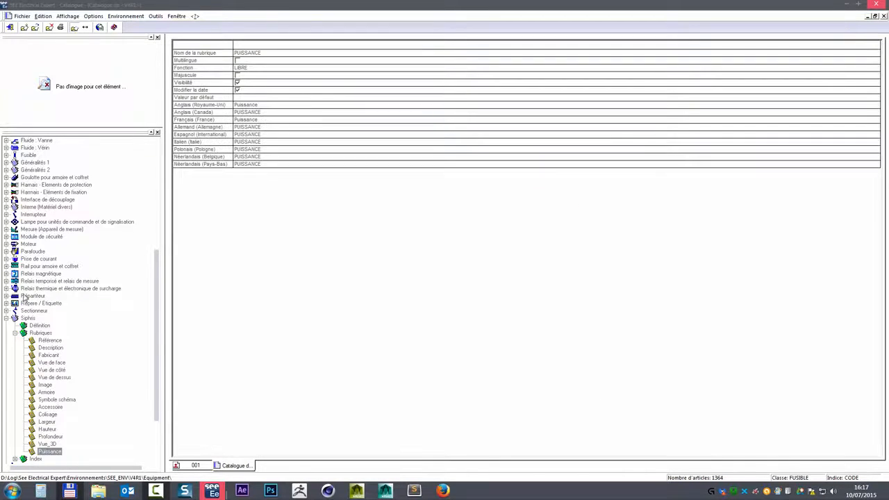
- Check whether UNITE is offered as a Liste choice for the Interrupteur class's Type Fusible rubrique, leaving that rubrique unmodified
left_click(7, 214)
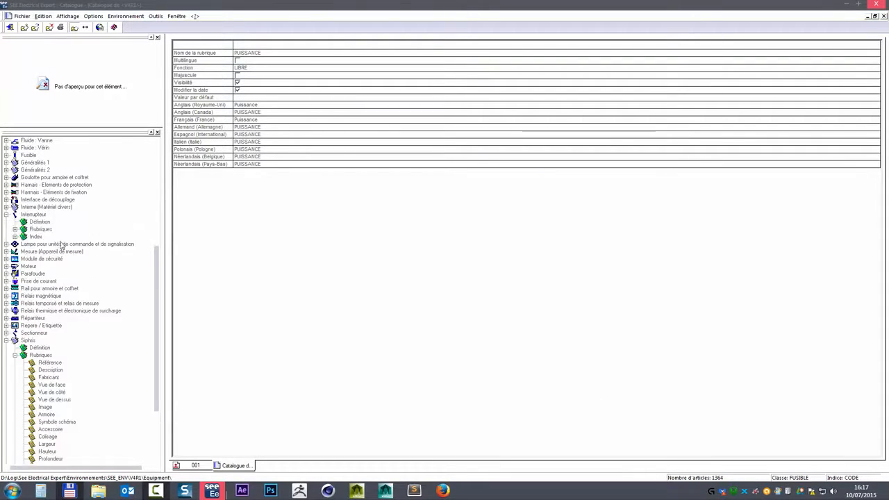
left_click(15, 229)
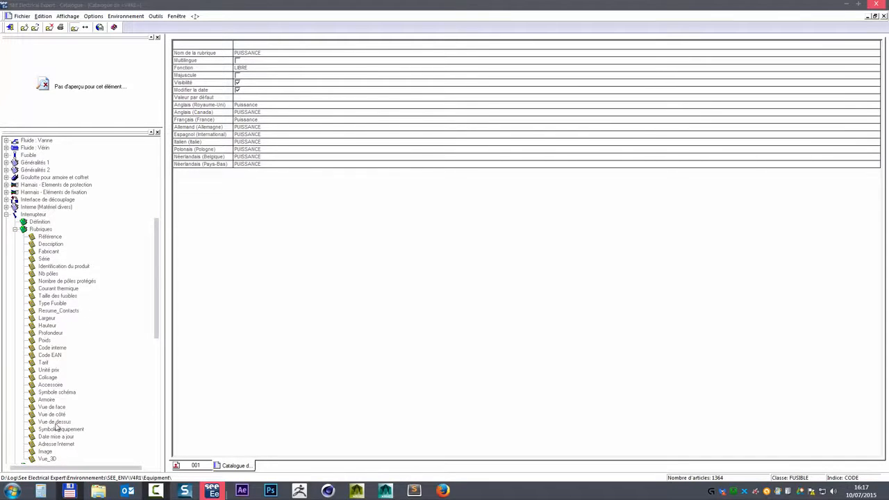
right_click(45, 305)
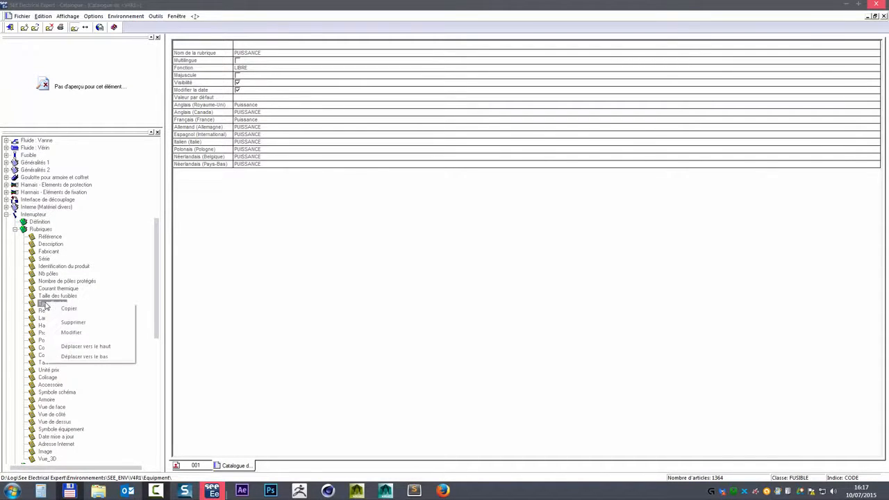
left_click(86, 335)
left_click(292, 271)
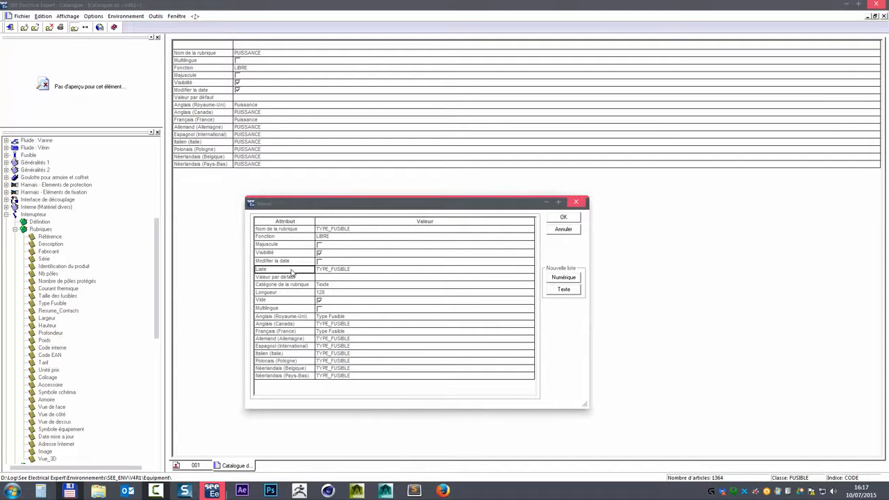
left_click(366, 271)
left_click(367, 271)
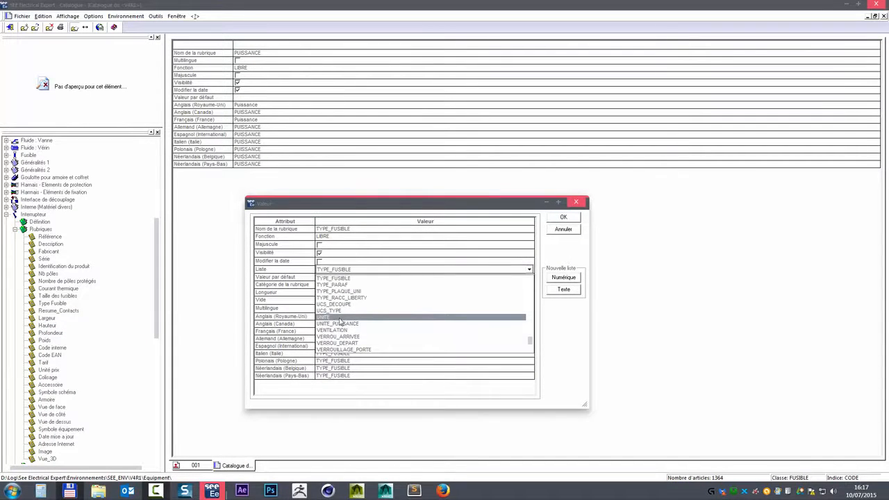
left_click(564, 232)
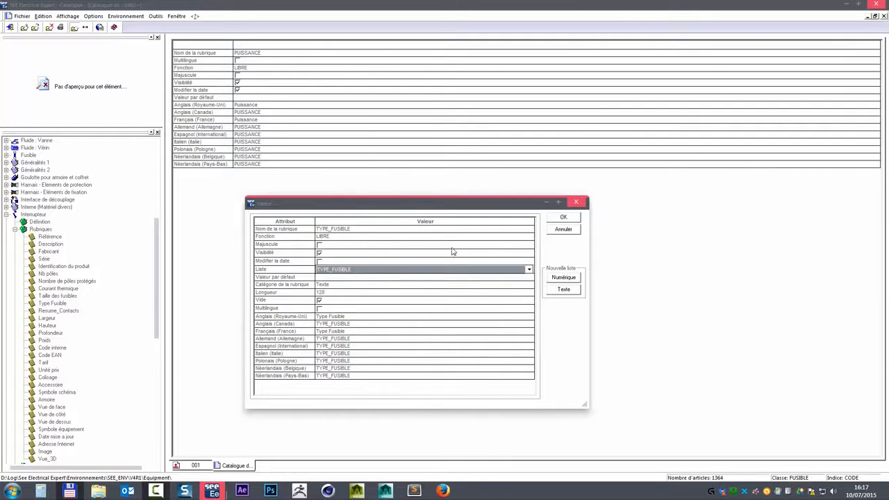
left_click(548, 232)
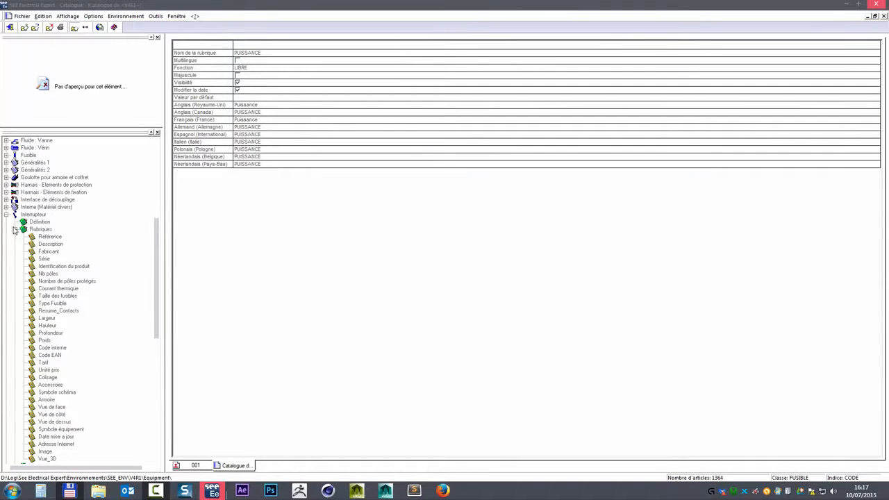
left_click(15, 229)
left_click(7, 215)
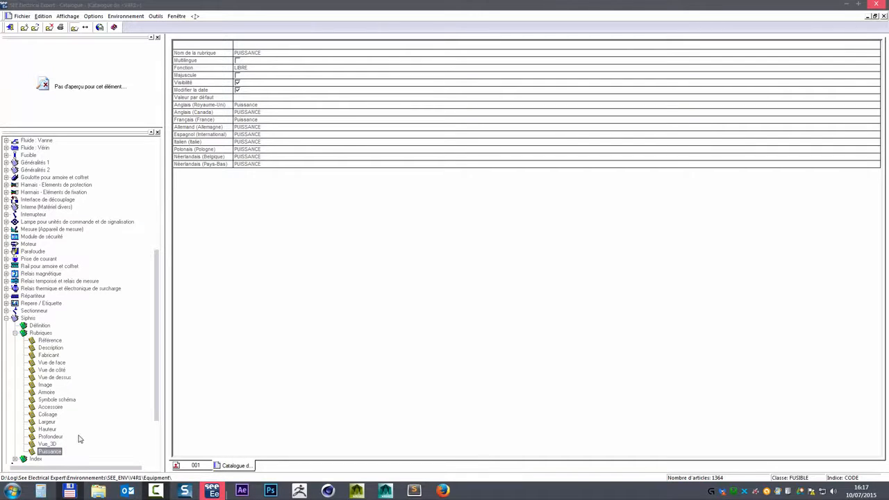
- Cancel the open edit of breaker reference 006266 in the other project window and return to folio 001 of Tuto_Catalogue
left_click(188, 466)
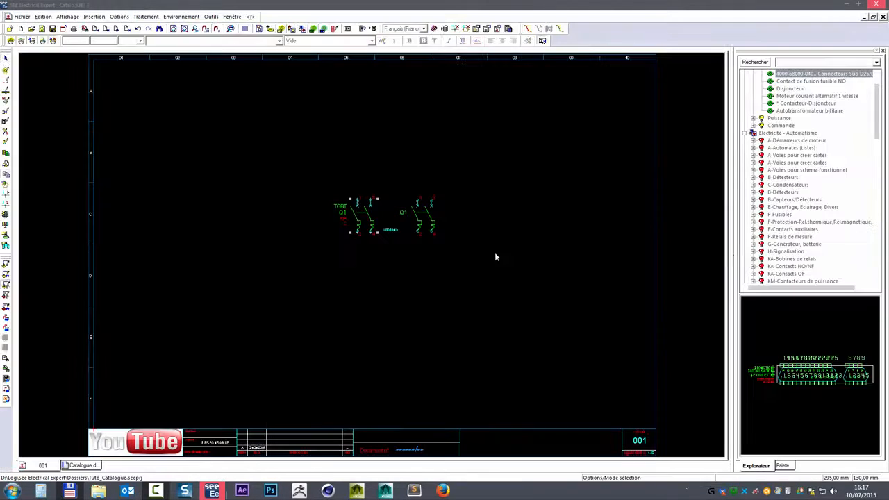
left_click(82, 466)
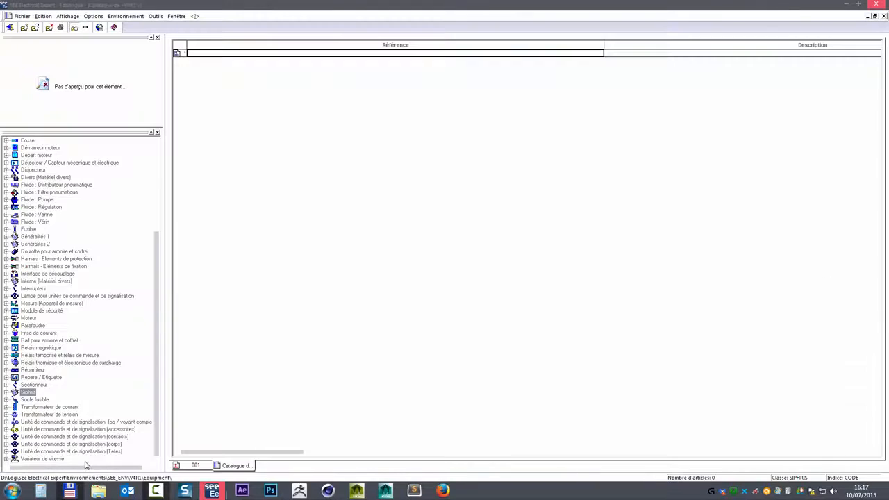
mouse_move(214, 492)
left_click(282, 453)
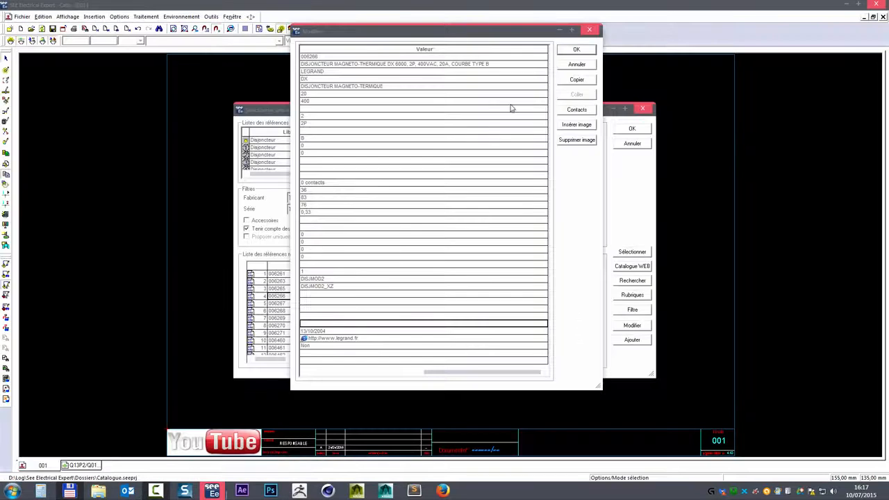
left_click_drag(488, 35, 585, 75)
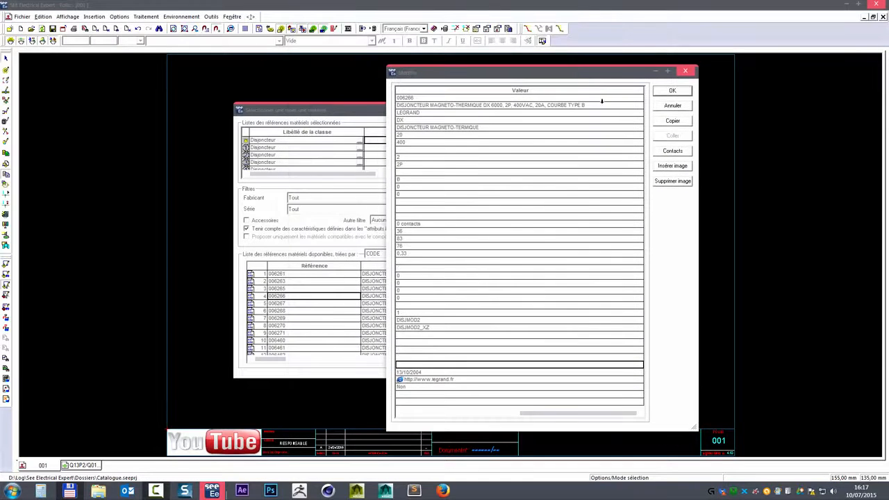
left_click(672, 105)
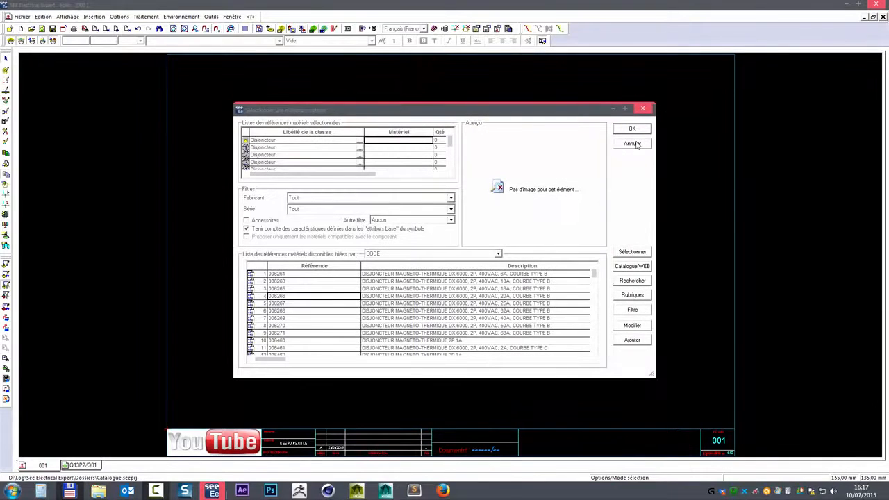
mouse_move(212, 491)
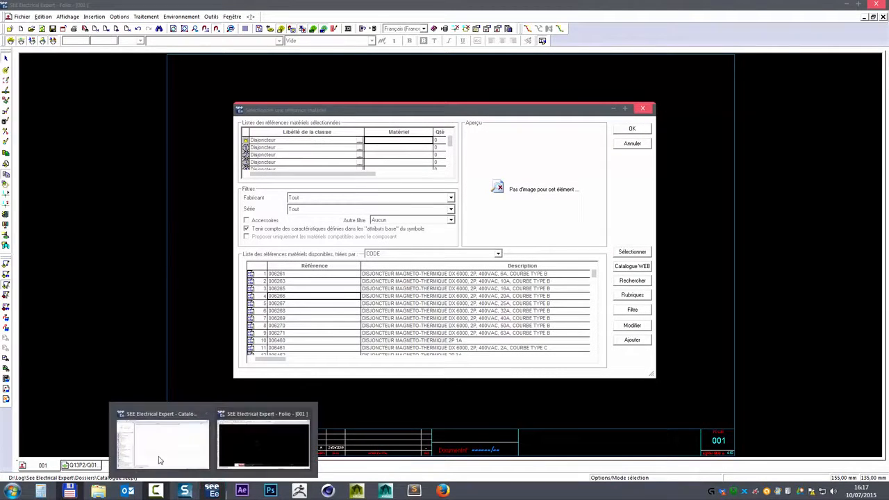
left_click(257, 441)
left_click(195, 466)
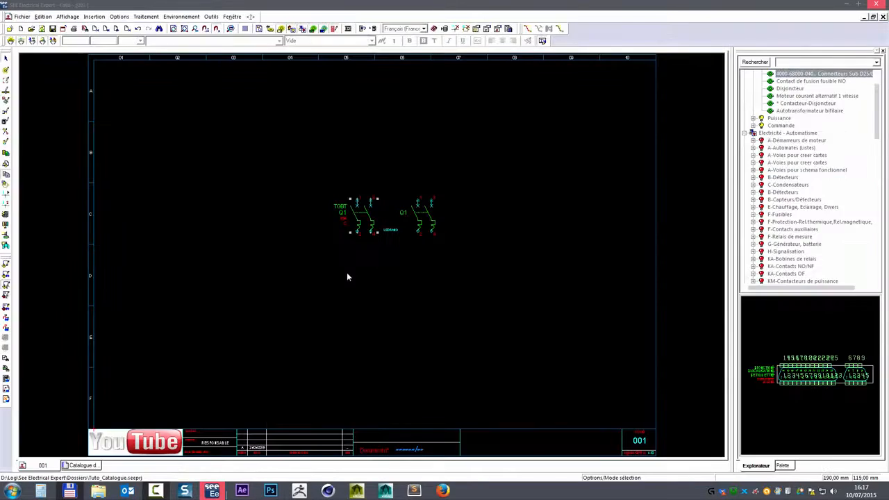
- Change the material class of the TGBT breaker Q1 to Siphris and start adding a new reference
double_click(373, 218)
double_click(104, 248)
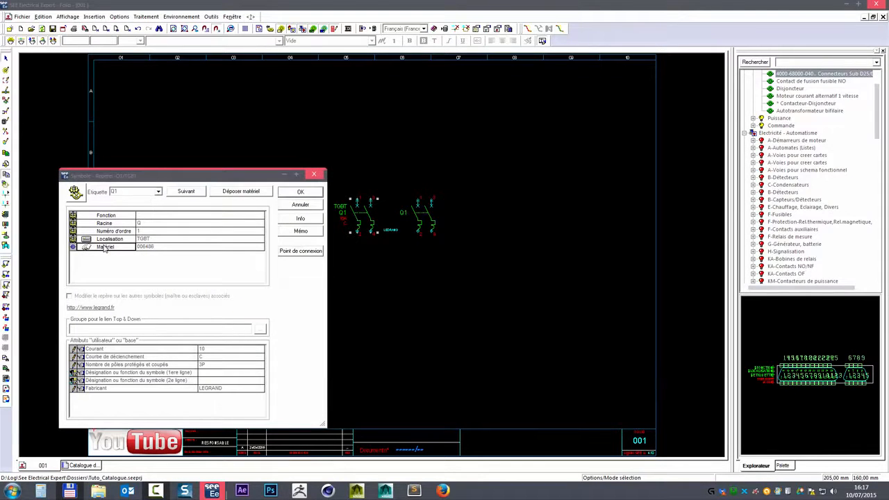
left_click(338, 165)
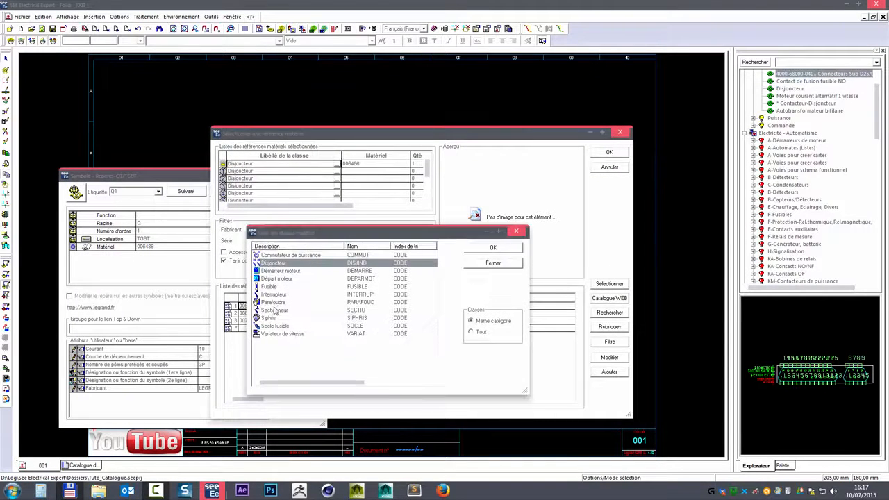
double_click(272, 317)
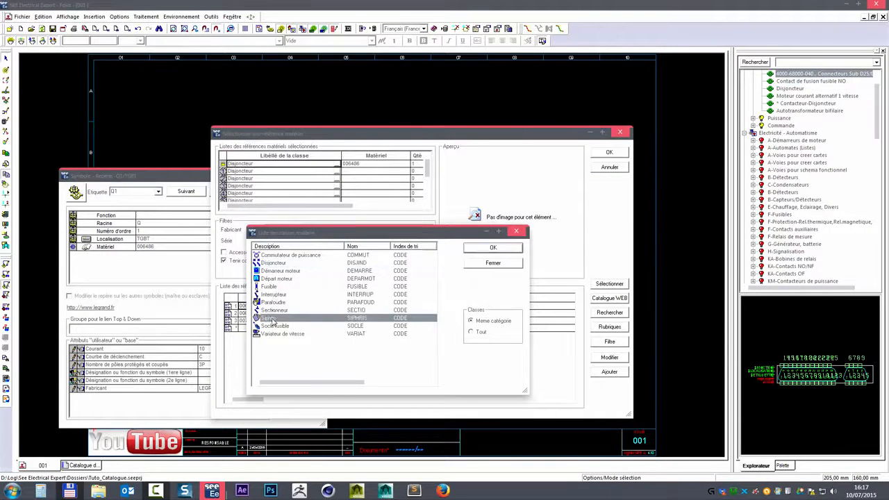
left_click(609, 373)
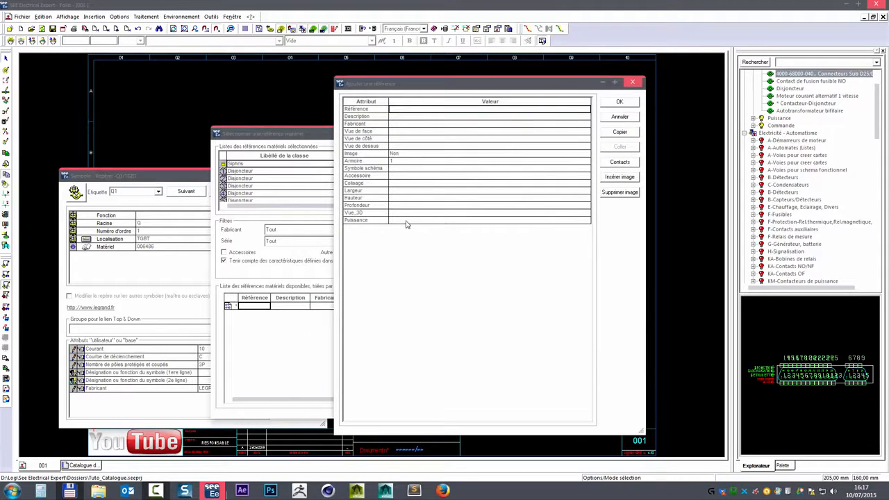
- Try VA and VAR as the new reference's Puissance value, and cancel the reference and the edits to Q1
left_click(406, 221)
left_click(587, 221)
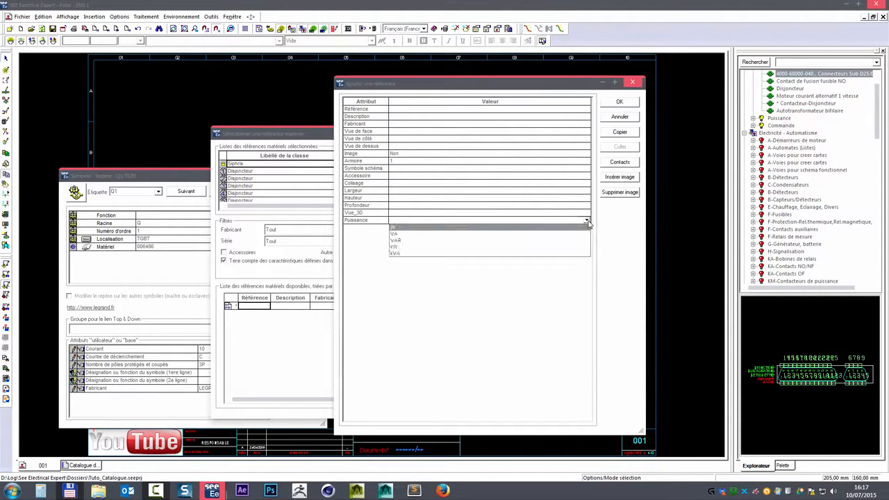
left_click(394, 234)
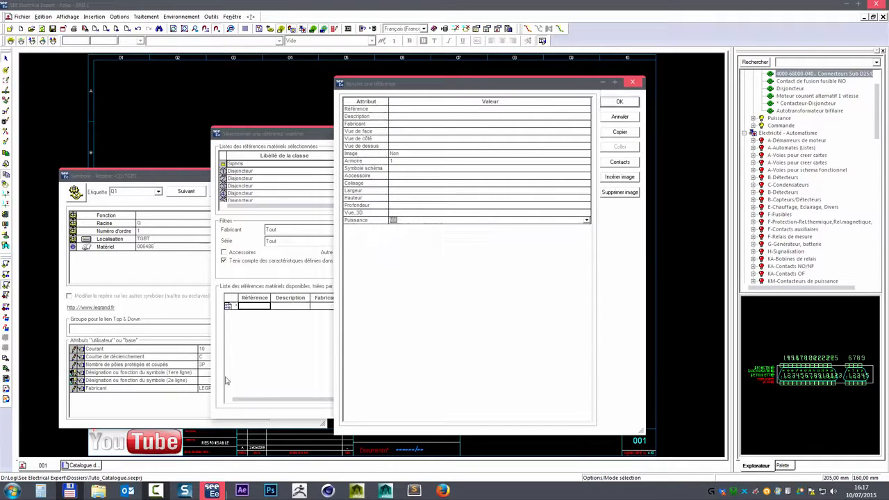
left_click(587, 220)
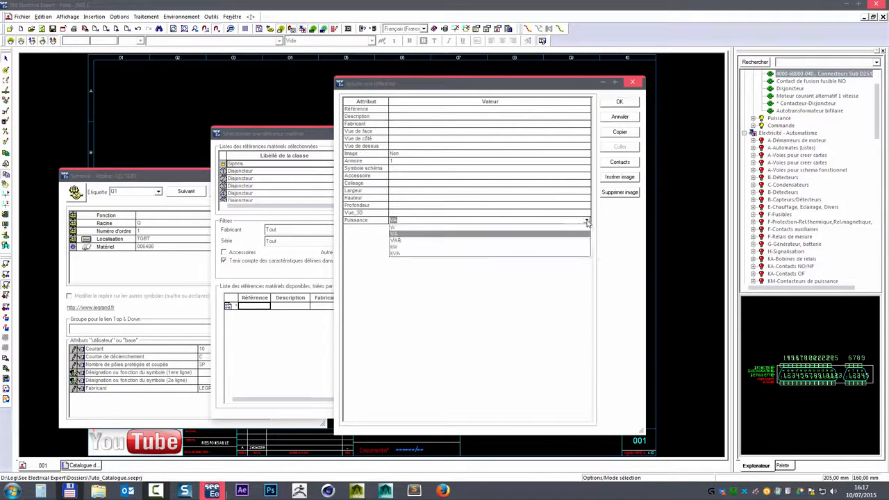
left_click(399, 246)
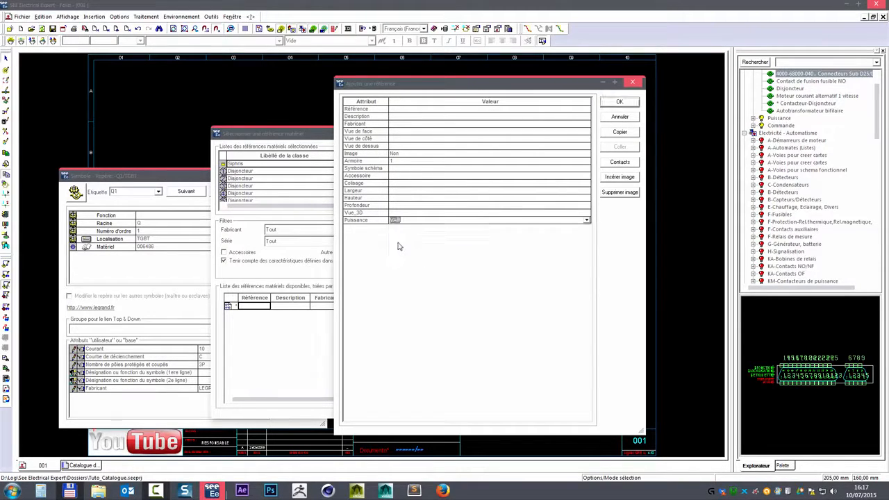
left_click(348, 225)
left_click(402, 222)
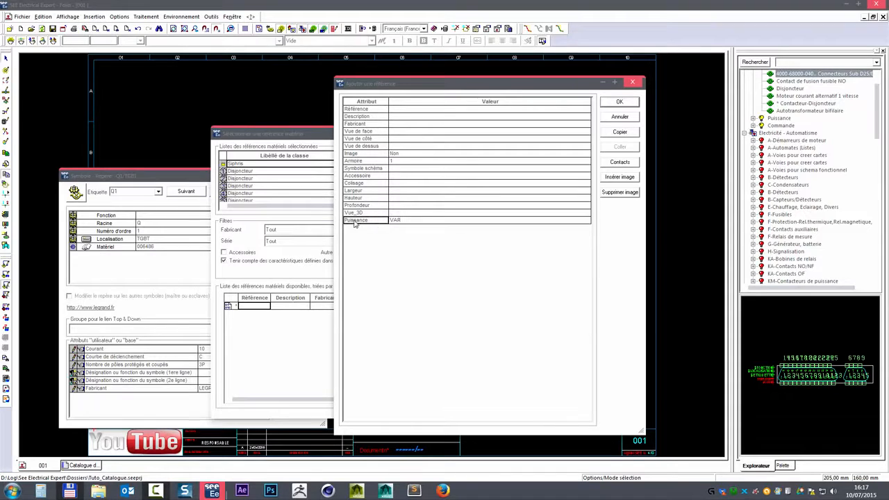
left_click(412, 222)
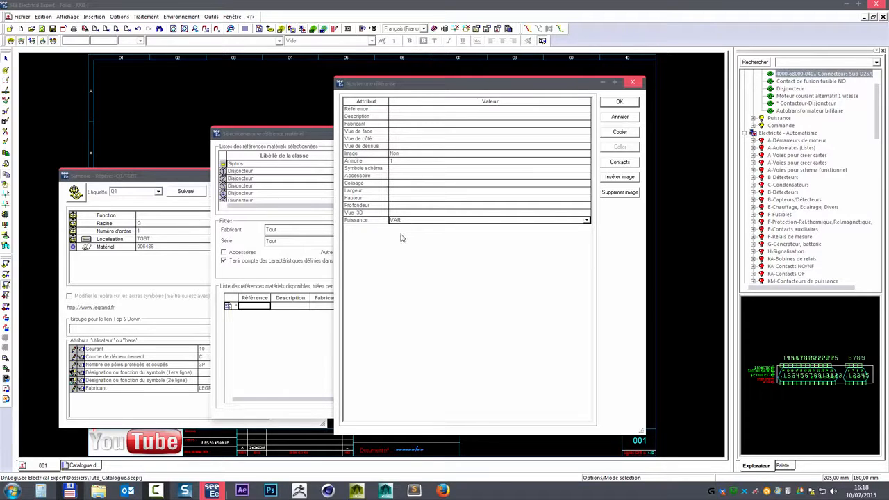
left_click(617, 118)
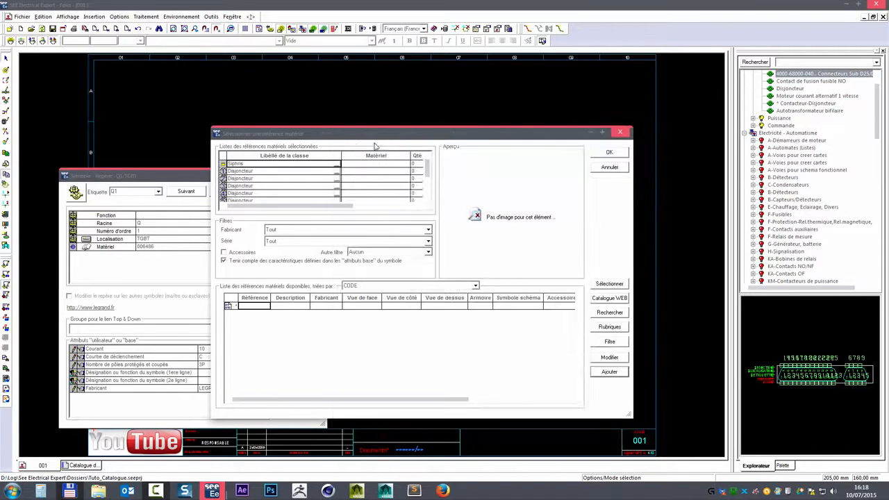
left_click(594, 167)
left_click(300, 205)
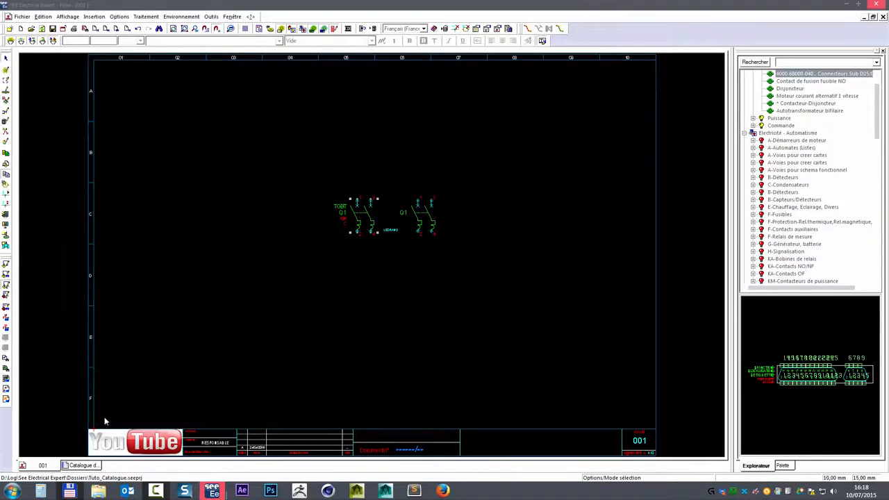
- Return to the equipment catalogue and expand the Siphris class to list its rubriques
left_click(82, 465)
left_click(6, 392)
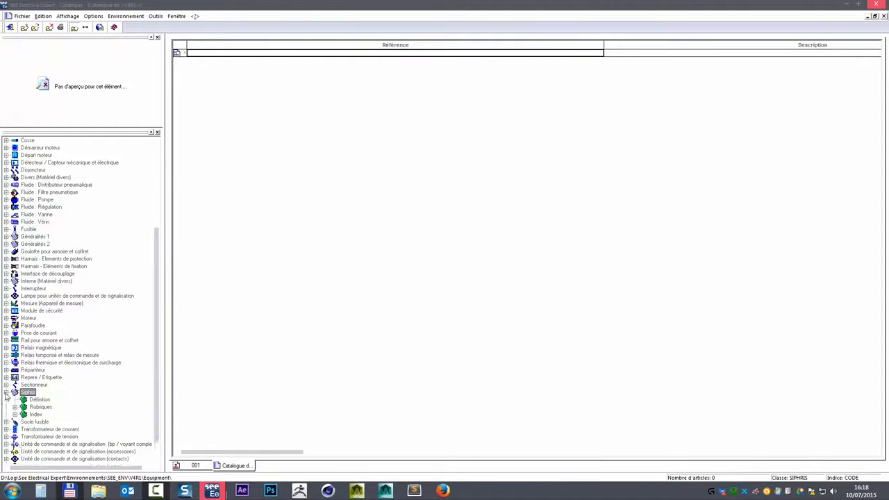
scroll(28, 416, "down", 3)
scroll(61, 436, "down", 3)
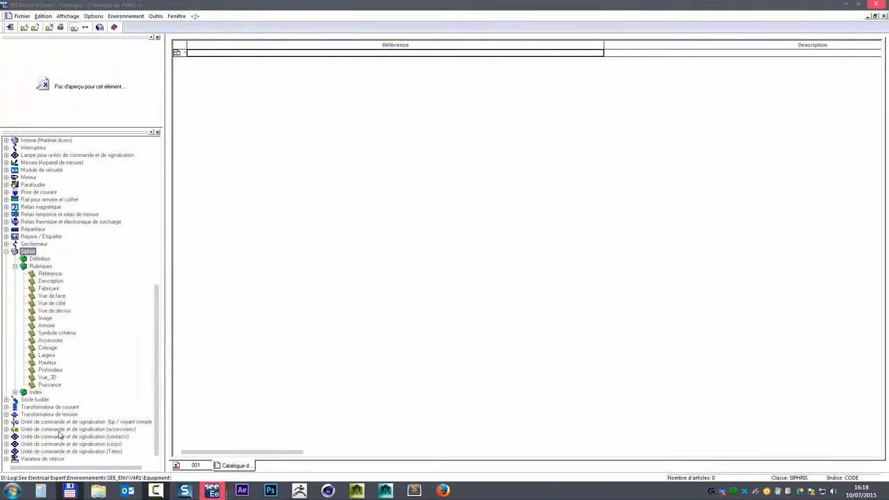
- Modify the Siphris class's Puissance rubrique to leave its Liste empty instead of UNITE, and save the change
left_click(50, 386)
right_click(51, 386)
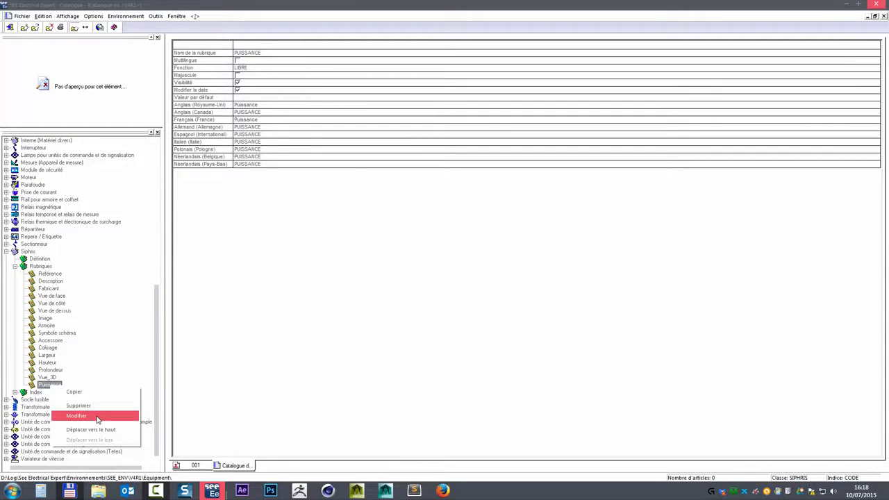
left_click(423, 277)
left_click(338, 270)
left_click(337, 270)
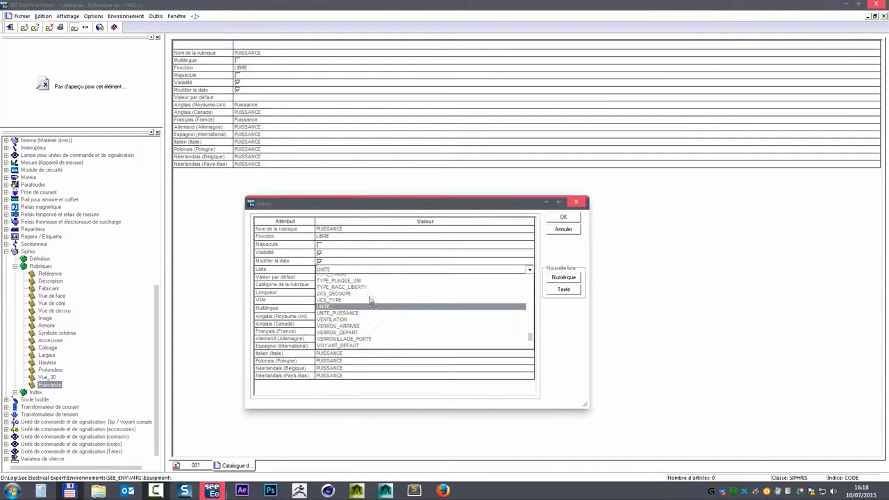
scroll(370, 300, "down", 3)
scroll(371, 300, "up", 5)
left_click(330, 278)
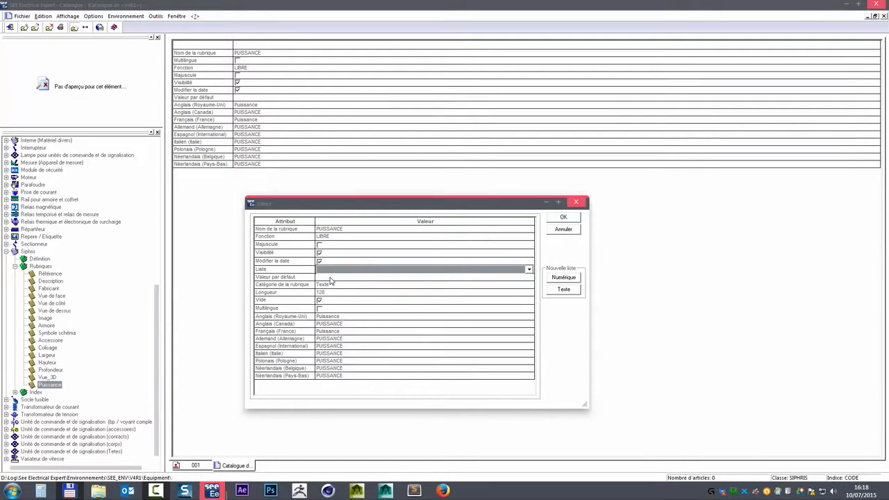
left_click(564, 216)
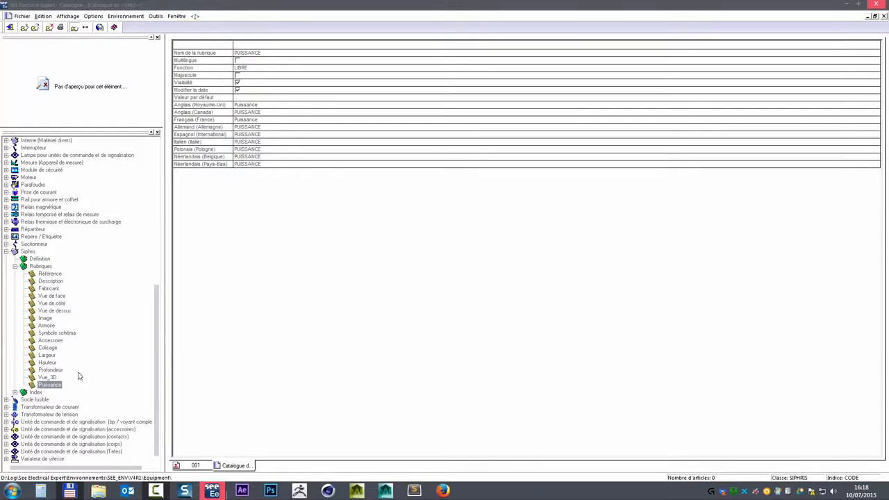
right_click(41, 268)
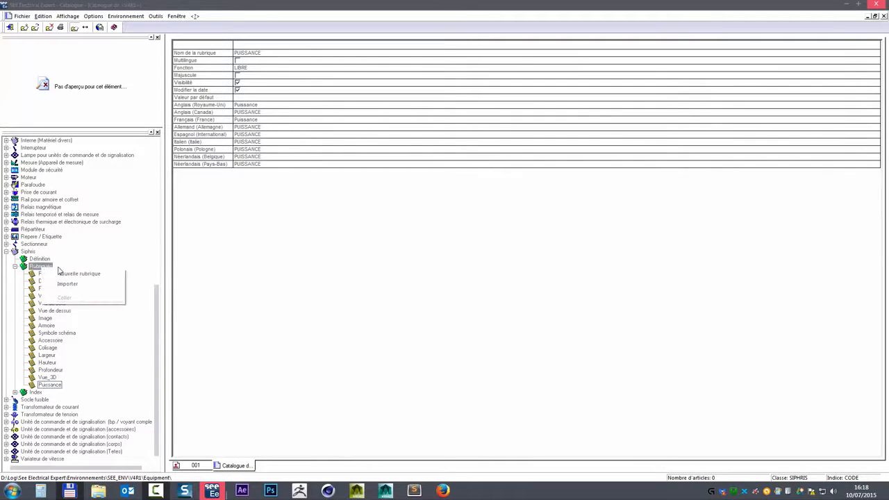
right_click(50, 387)
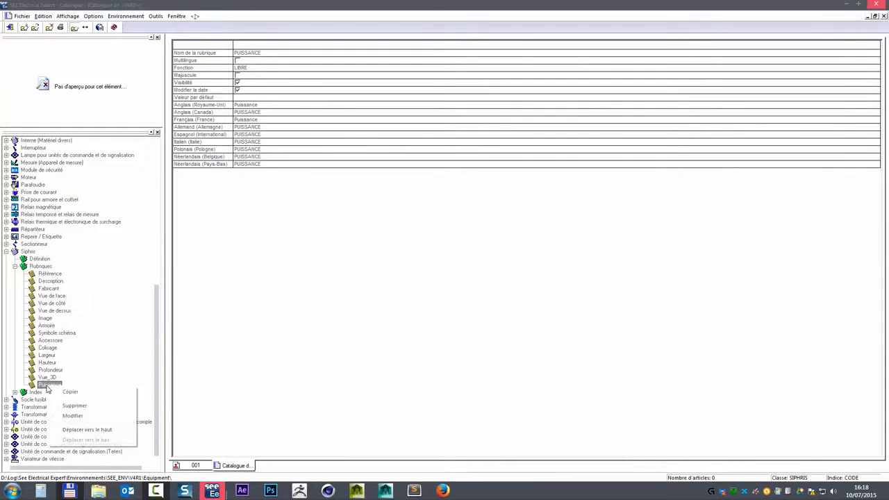
right_click(42, 268)
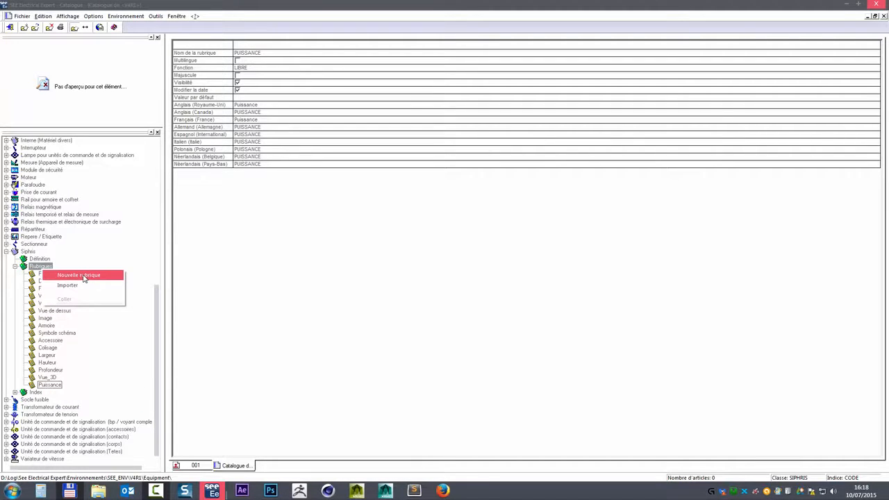
left_click(48, 384)
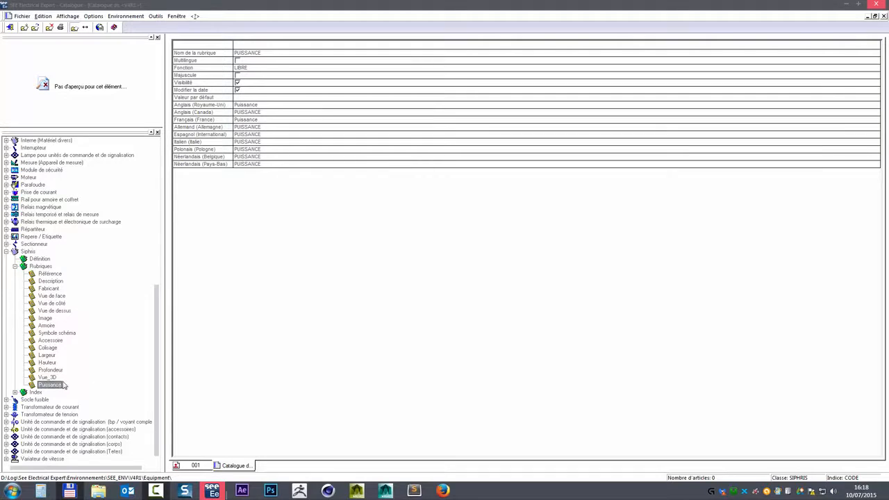
- Reopen the Puissance rubrique for modification and set its Catégorie de la rubrique to Réel numérique
right_click(63, 387)
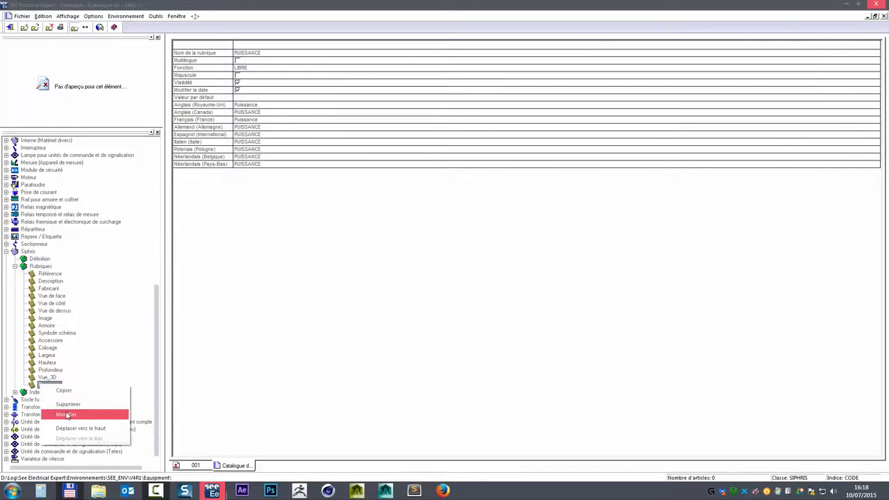
left_click(67, 416)
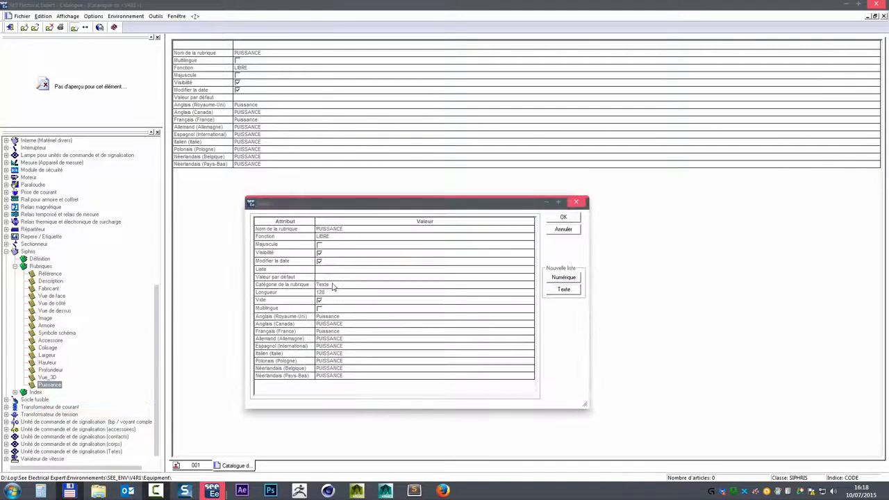
left_click(281, 276)
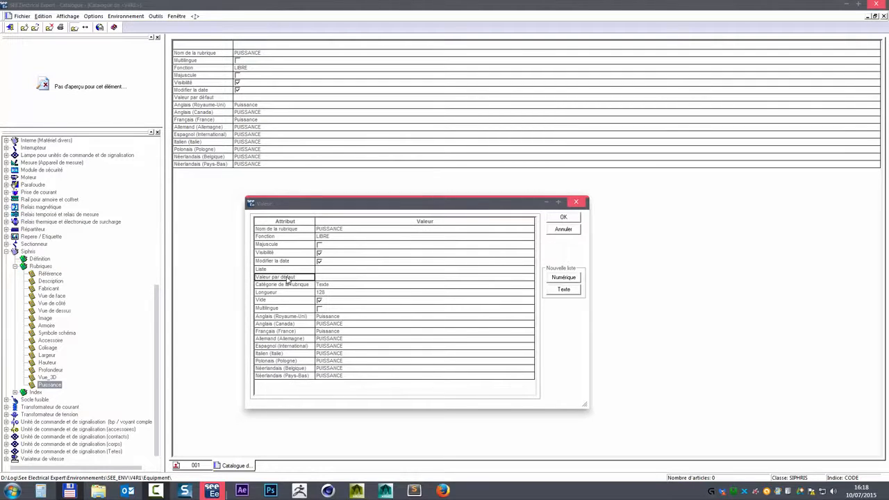
left_click(331, 278)
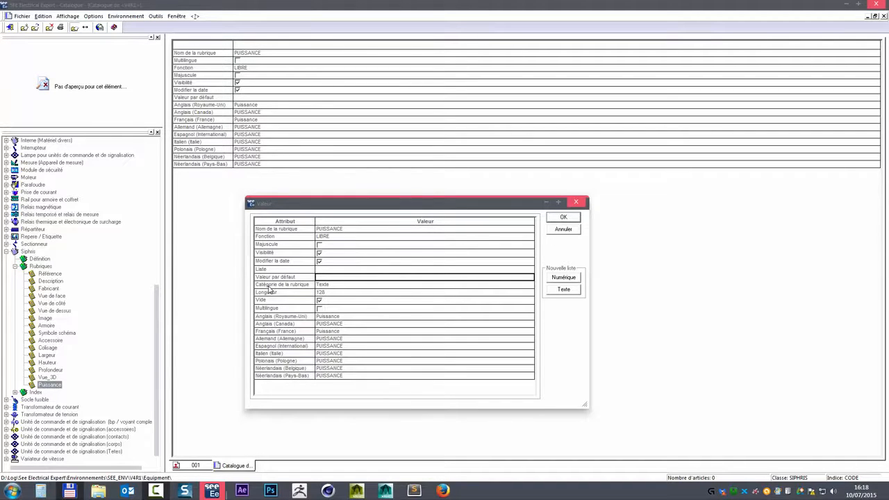
left_click(337, 287)
left_click(336, 286)
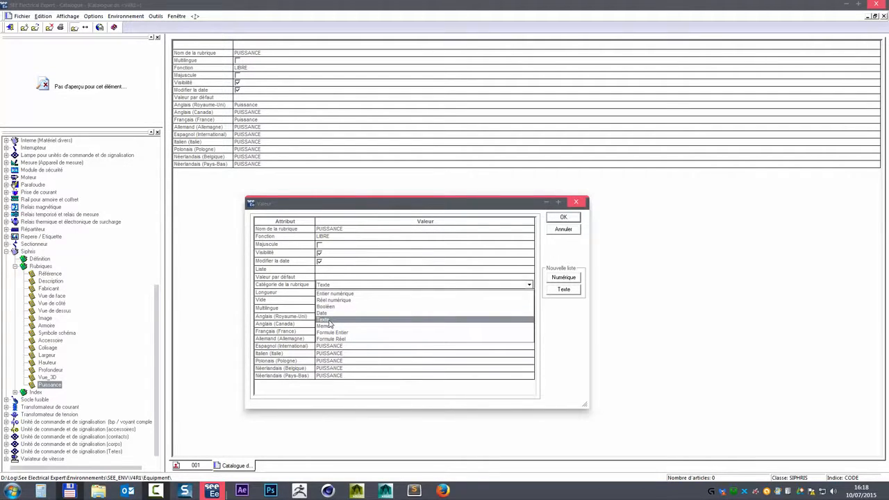
left_click(331, 321)
left_click(333, 288)
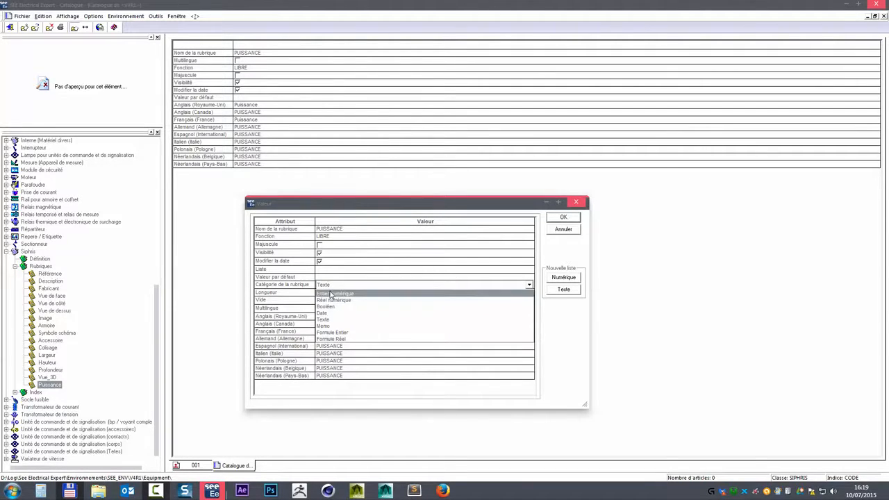
left_click(329, 295)
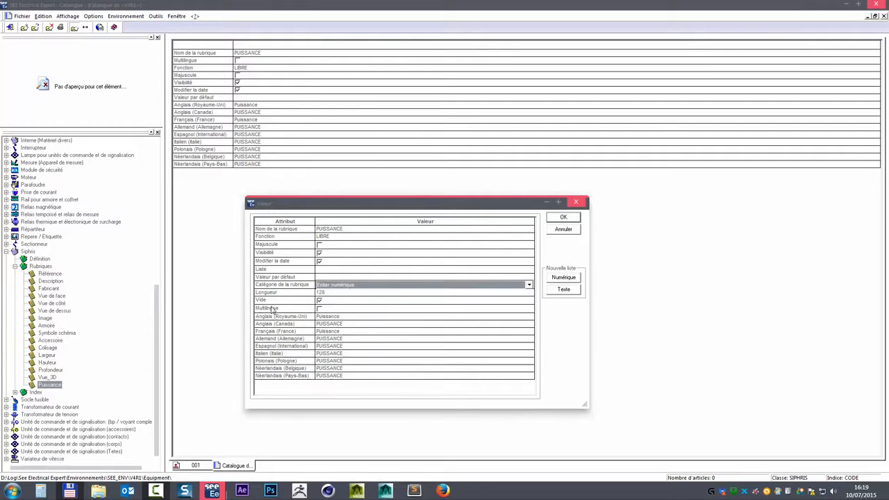
left_click(324, 286)
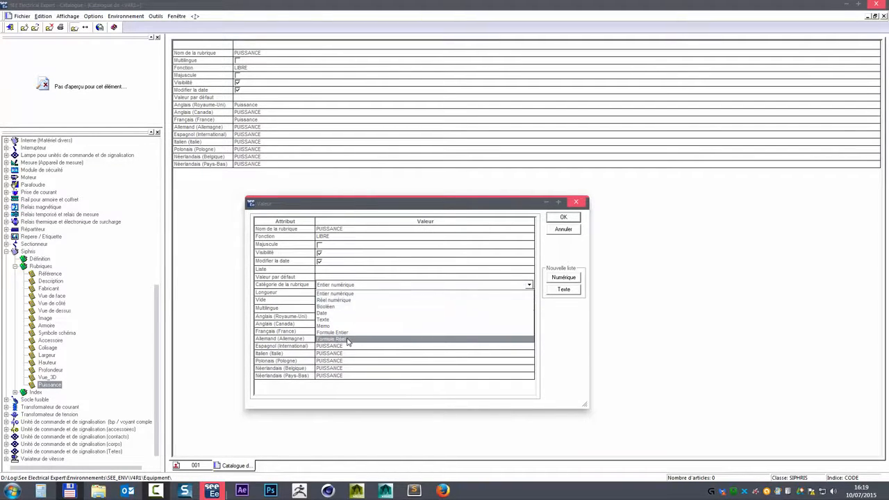
left_click(337, 304)
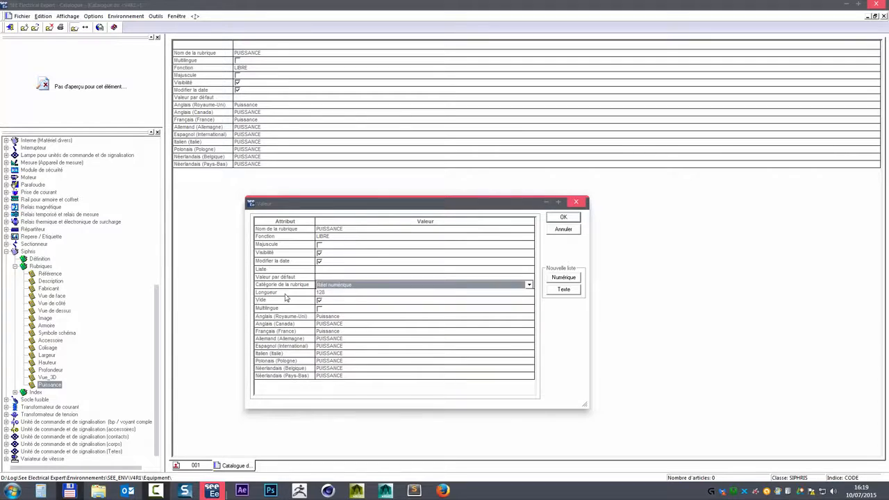
- Set the Puissance rubrique's Longueur to 4 and save the rubrique
left_click(332, 282)
left_click(320, 283)
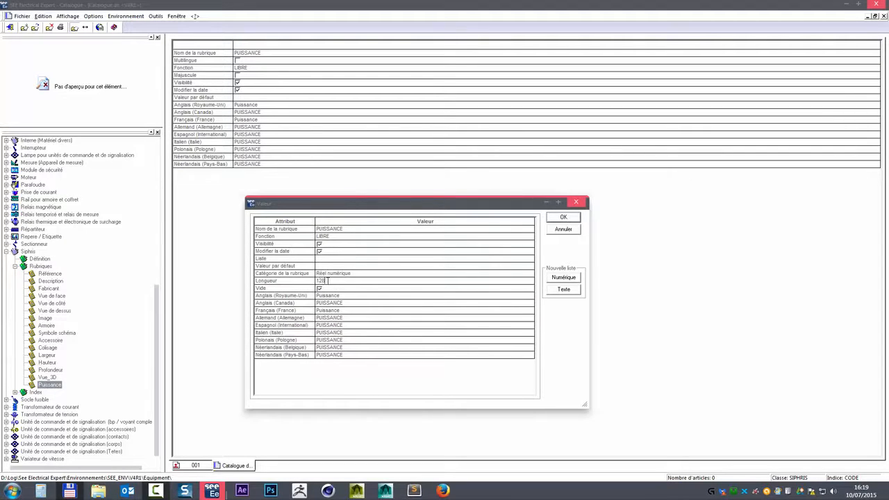
left_click_drag(326, 281, 263, 281)
left_click(325, 281)
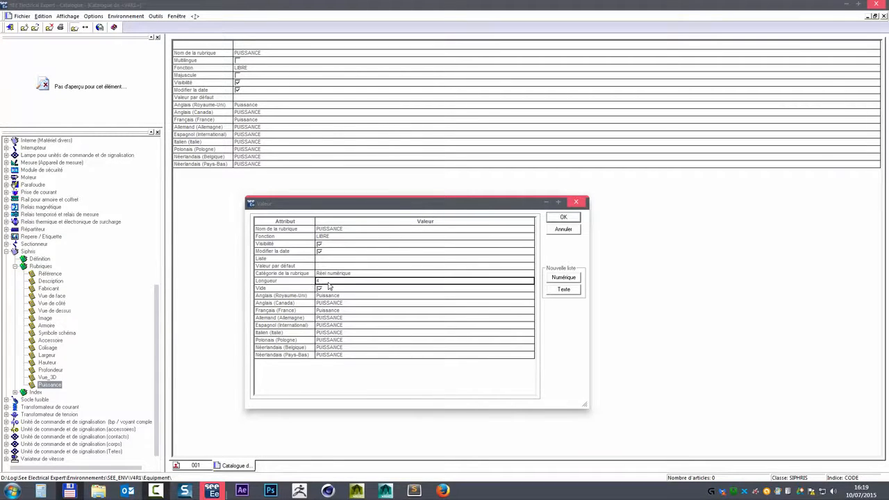
left_click(561, 217)
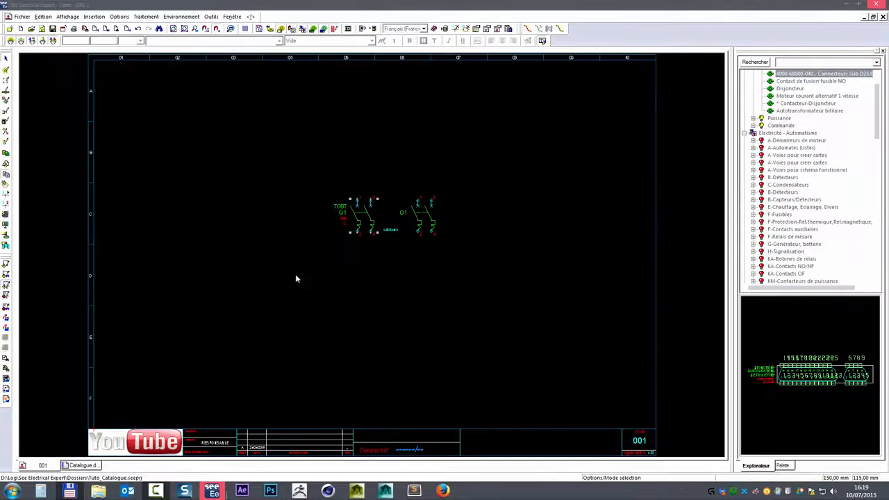
- On folio 001, change the TGBT breaker Q1's material class to Siphris and open the form for adding a reference
double_click(373, 216)
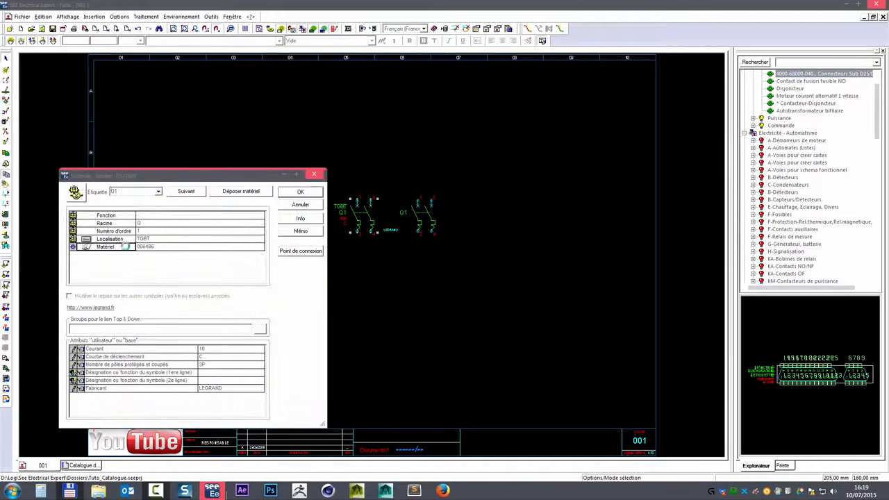
left_click(305, 220)
left_click(340, 164)
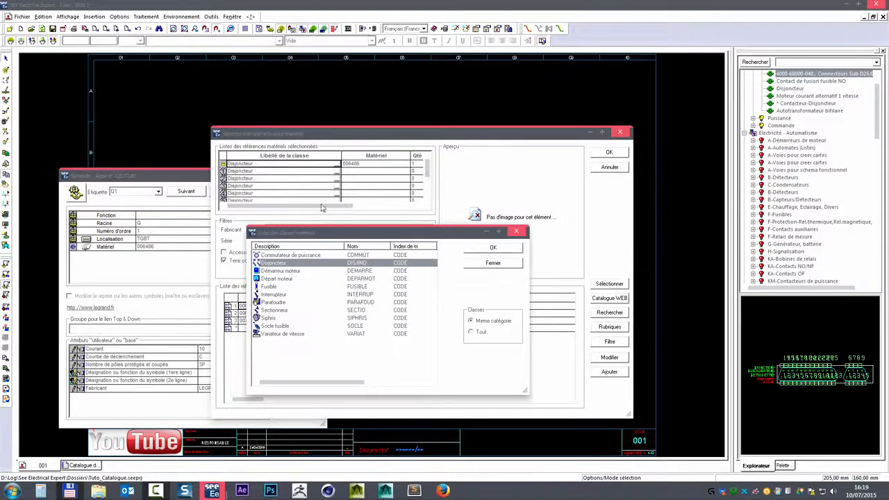
double_click(277, 321)
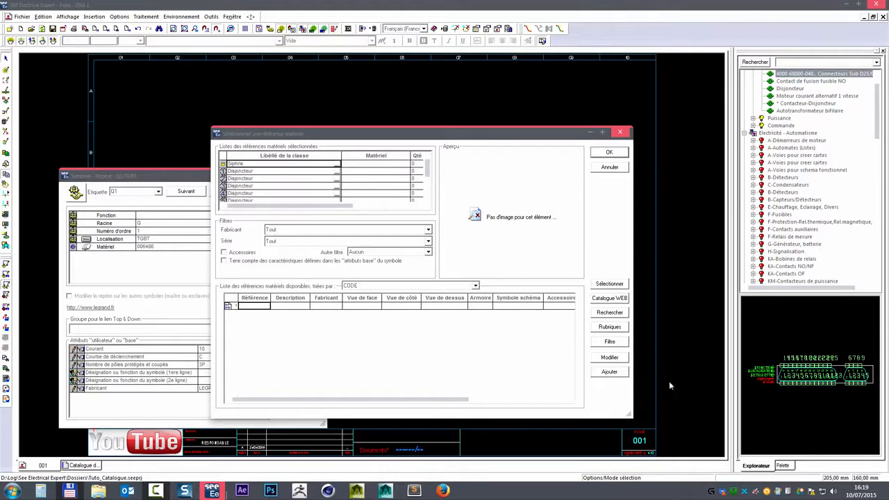
left_click(609, 371)
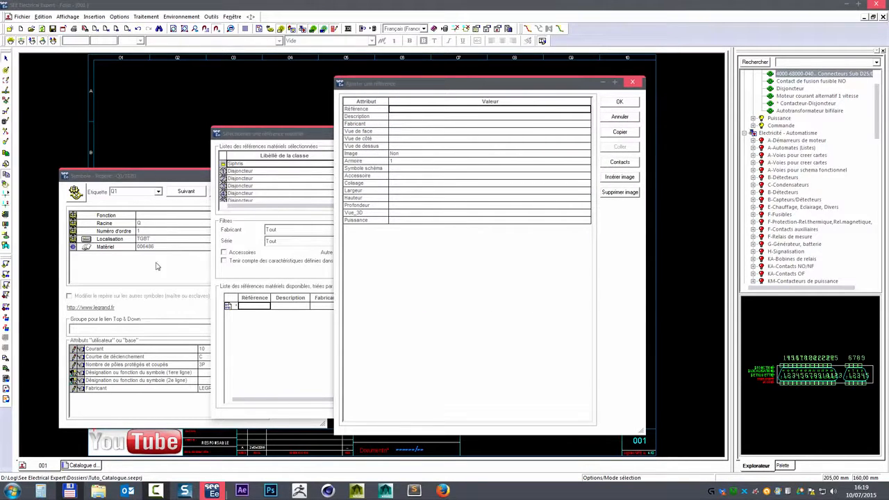
- Try entering letters such as qsd and regergergerger as the new reference's Puissance value
left_click(402, 222)
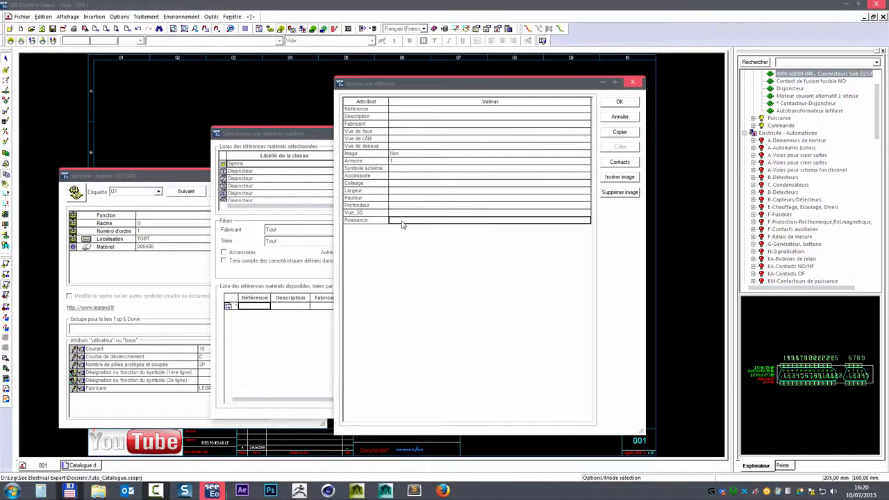
type("qsd")
left_click(412, 208)
left_click(401, 222)
type("regergergerger")
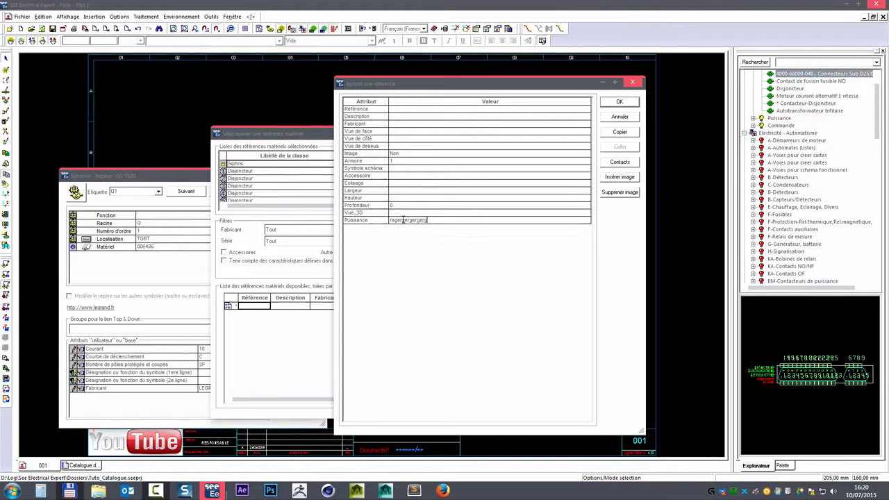
left_click(394, 214)
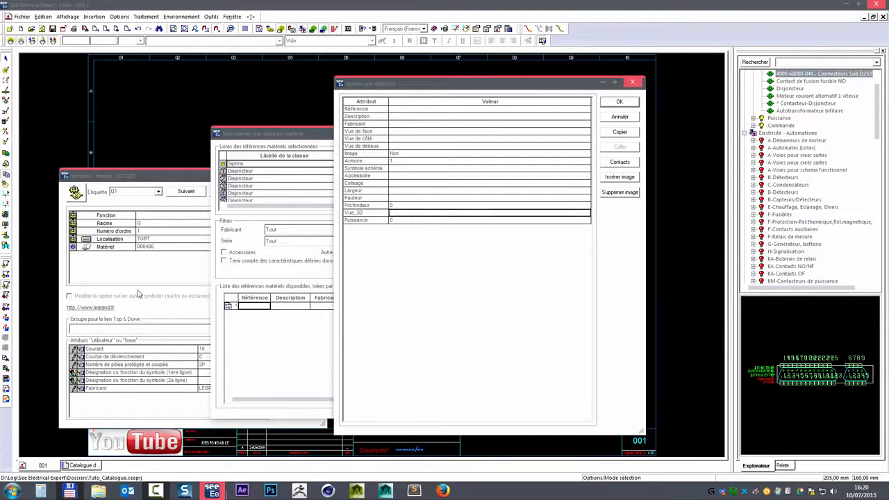
- Enter 12,5 as the new reference's Puissance value and replace it with 1000
left_click(398, 223)
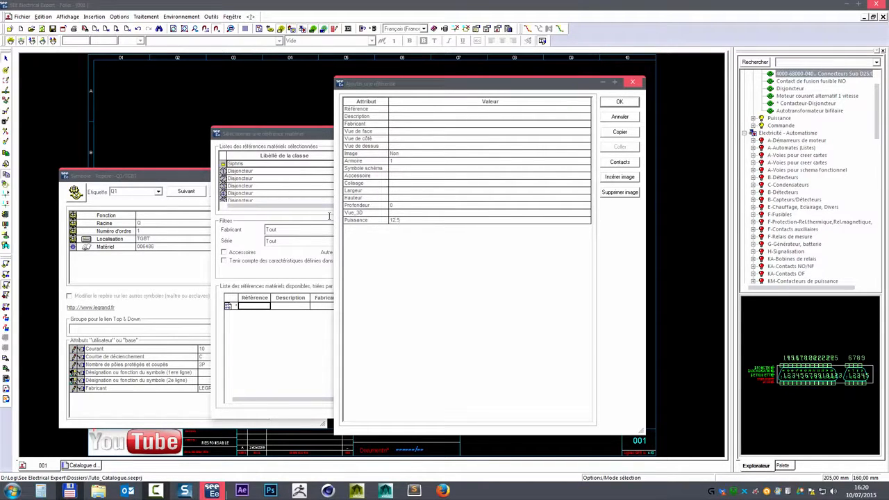
left_click(416, 214)
double_click(399, 221)
left_click_drag(401, 221, 316, 227)
left_click(400, 220)
left_click_drag(400, 220, 354, 221)
key("BackSpace")
left_click(415, 214)
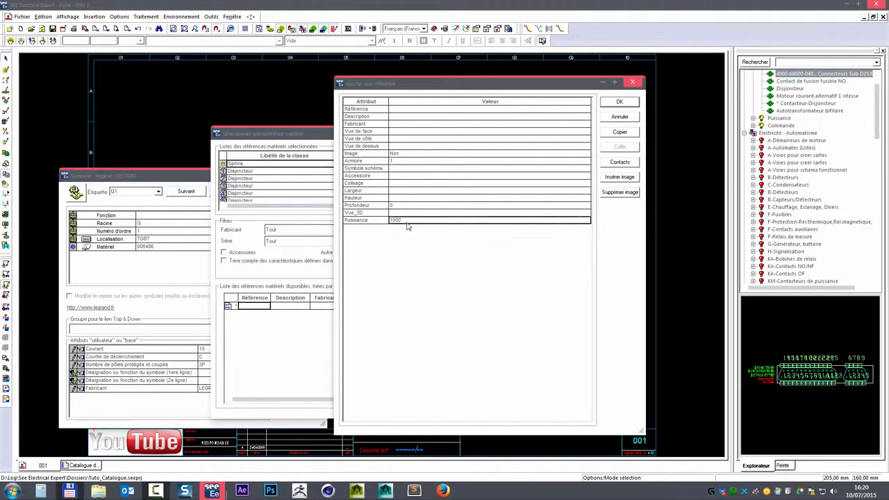
- Extend the Puissance value to 10000 and append a long string of digits to test the numeric field's length
left_click(404, 220)
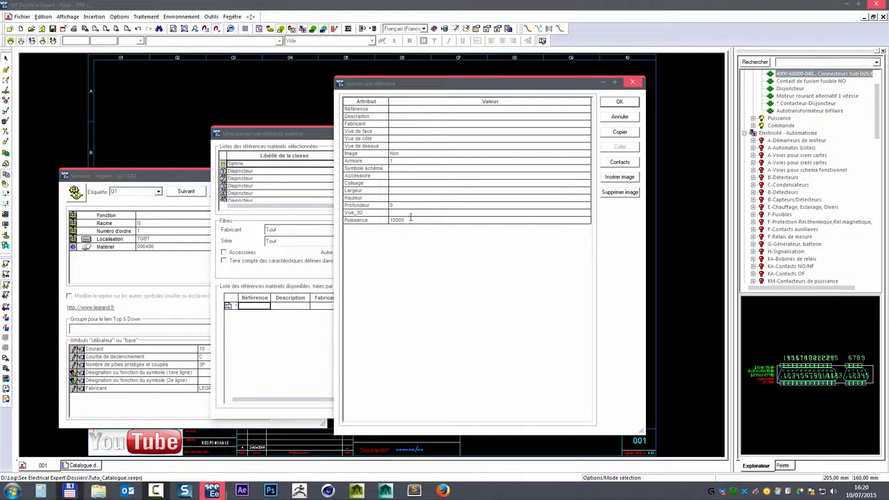
key("Return")
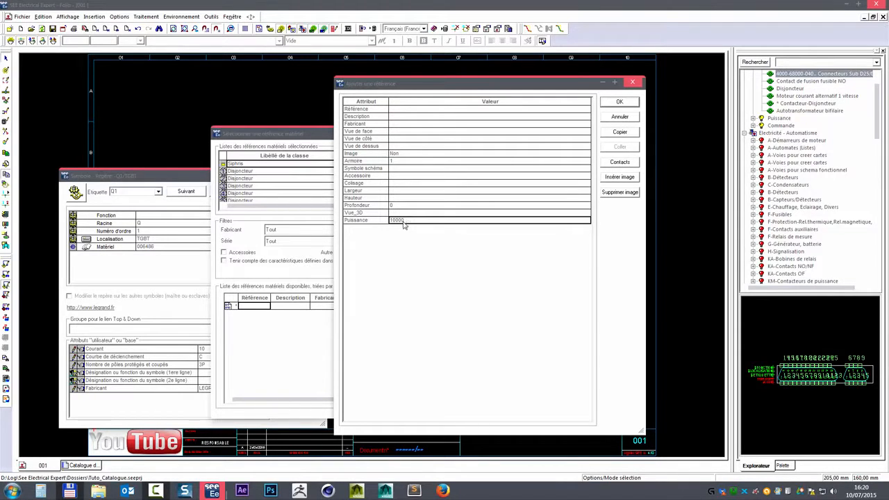
left_click(417, 220)
type("674547474767")
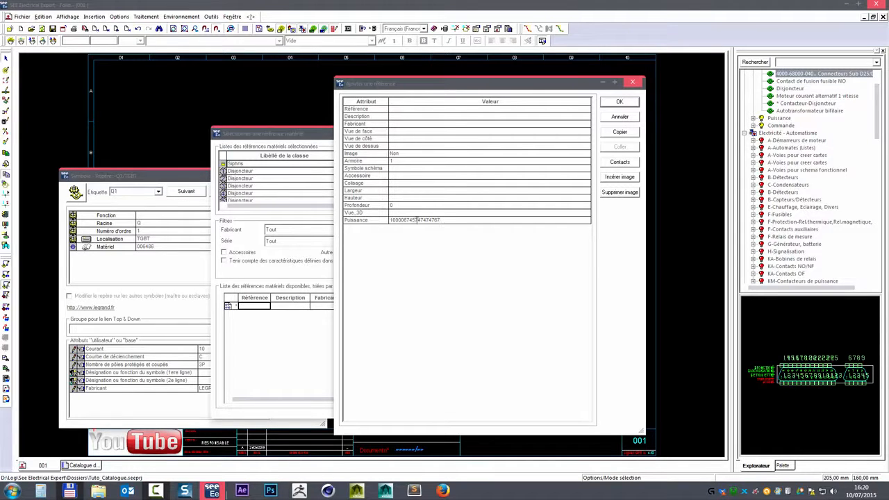
left_click(410, 215)
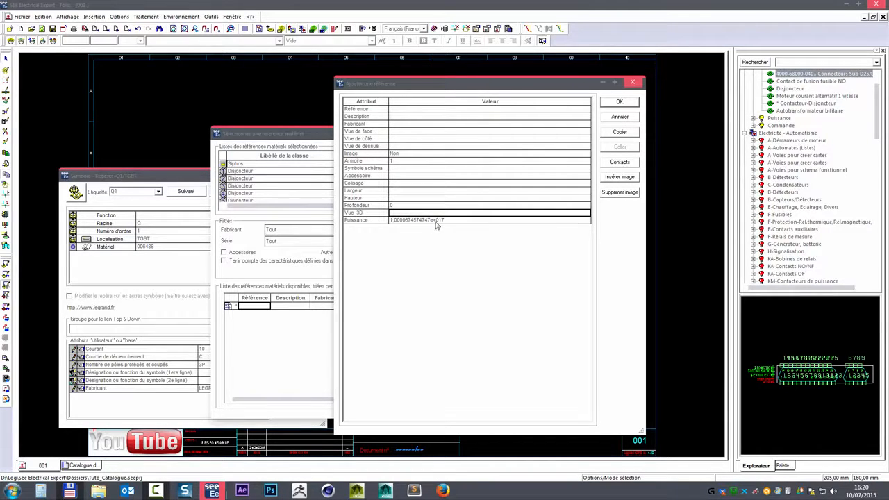
- Shorten the new reference's Puissance value to 1000067
left_click(435, 220)
key("BackSpace")
key("BackSpace")
key("BackSpace")
key("BackSpace")
key("BackSpace")
key("BackSpace")
key("BackSpace")
key("BackSpace")
key("BackSpace")
key("BackSpace")
key("BackSpace")
key("BackSpace")
key("BackSpace")
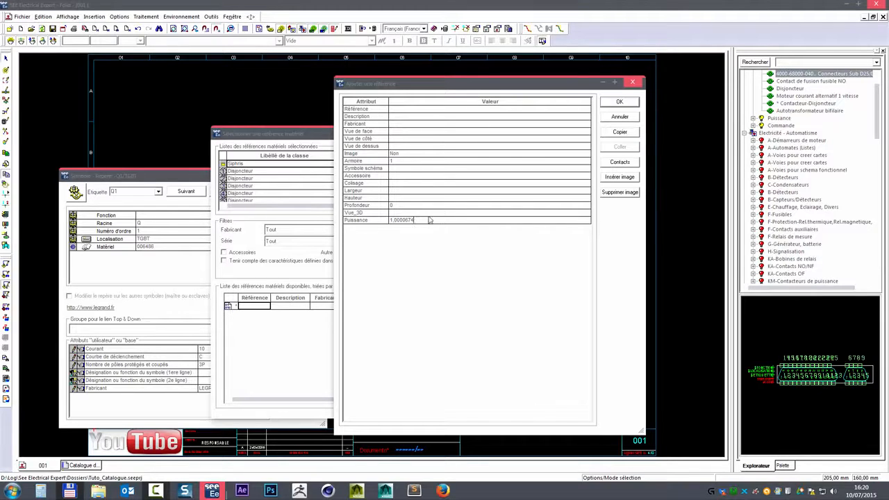
key("Delete")
left_click(407, 213)
left_click(443, 220)
- Save the new Siphris reference under the name test
left_click(607, 103)
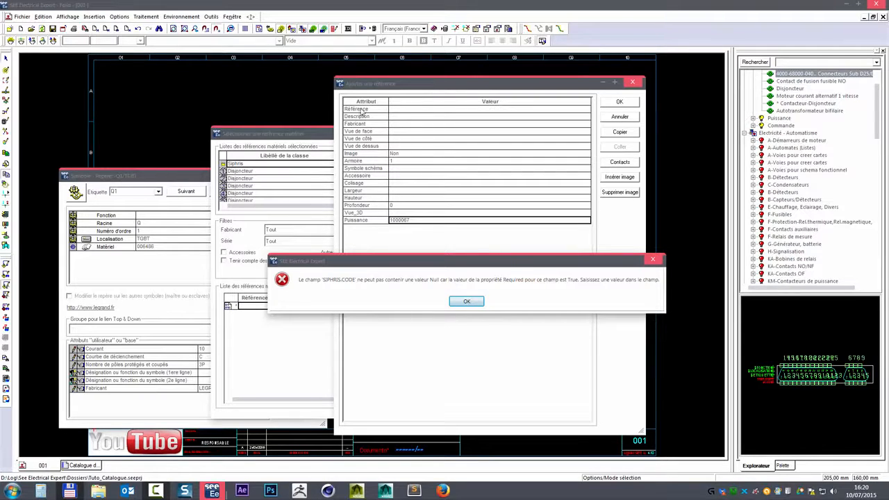
left_click(465, 303)
left_click(407, 110)
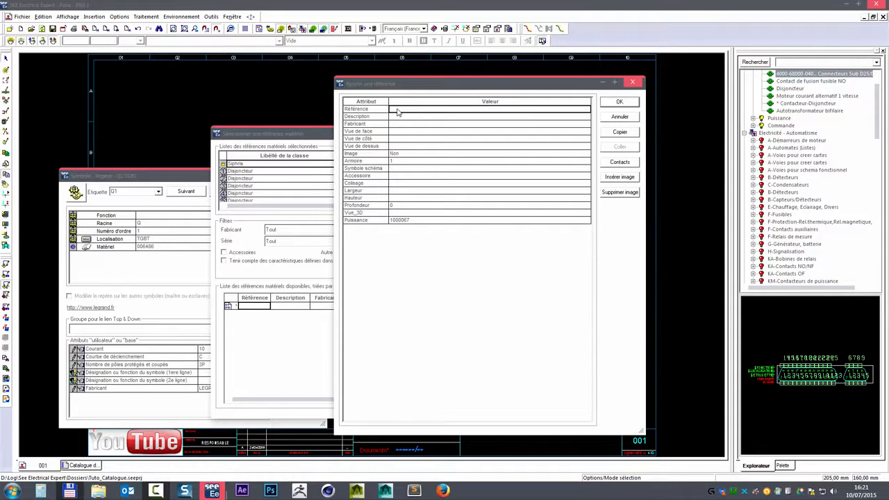
type("test")
left_click(617, 105)
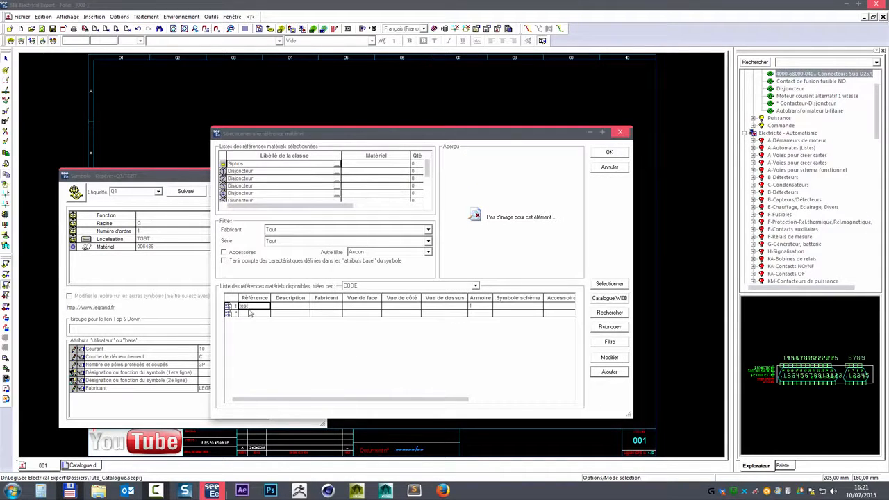
- Check the test reference's form, then assign test as the material of the TGBT breaker Q1 and validate its properties
left_click(609, 357)
left_click(620, 103)
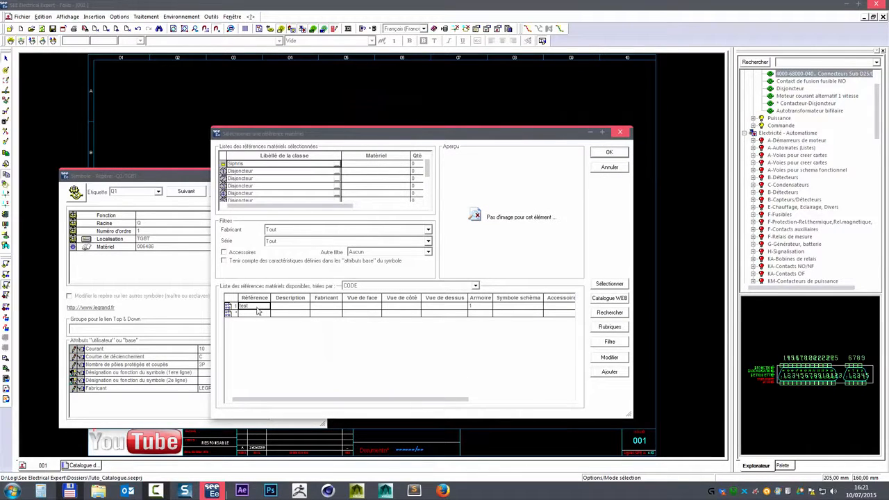
left_click(620, 152)
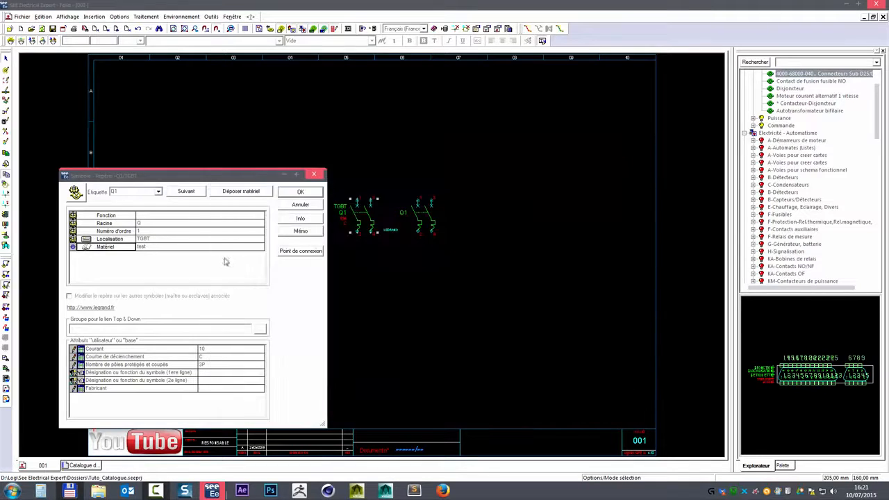
left_click(291, 195)
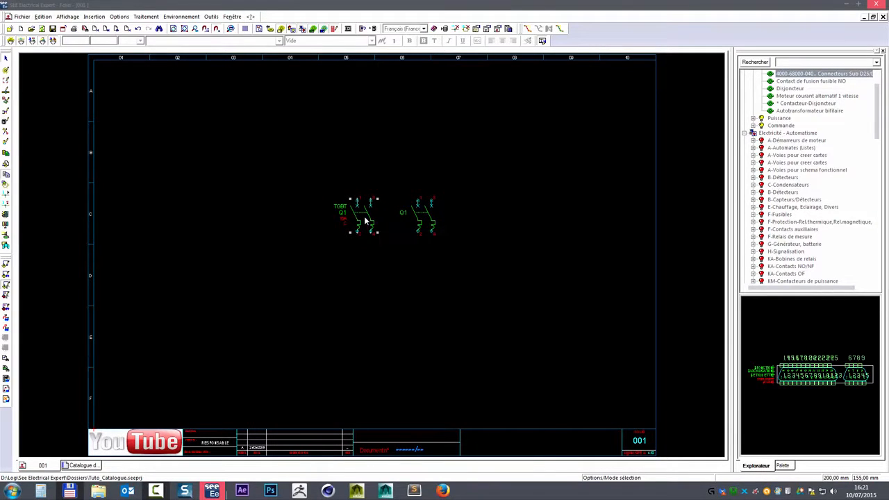
- Edit the TGBT breaker's symbol, replacing its FABRICANT attribute with PUISSANCE, and close it without saving to the V4R1 environment
right_click(364, 224)
mouse_move(417, 398)
left_click(602, 400)
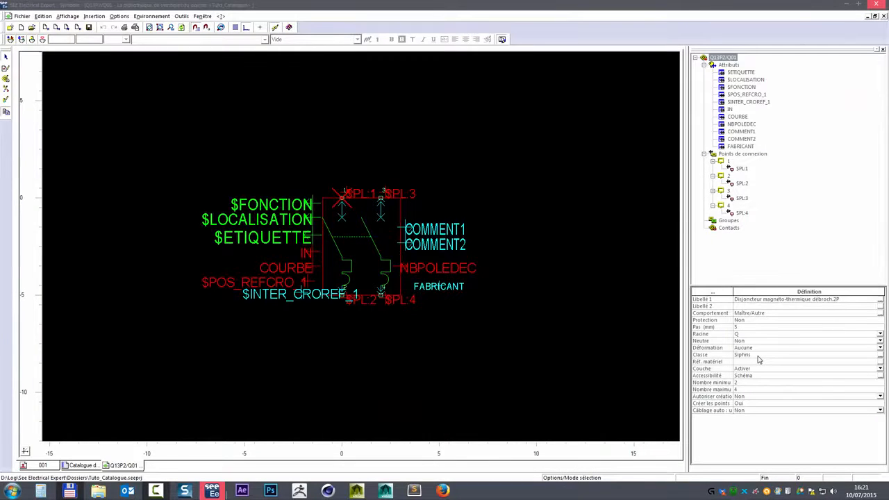
left_click(452, 289)
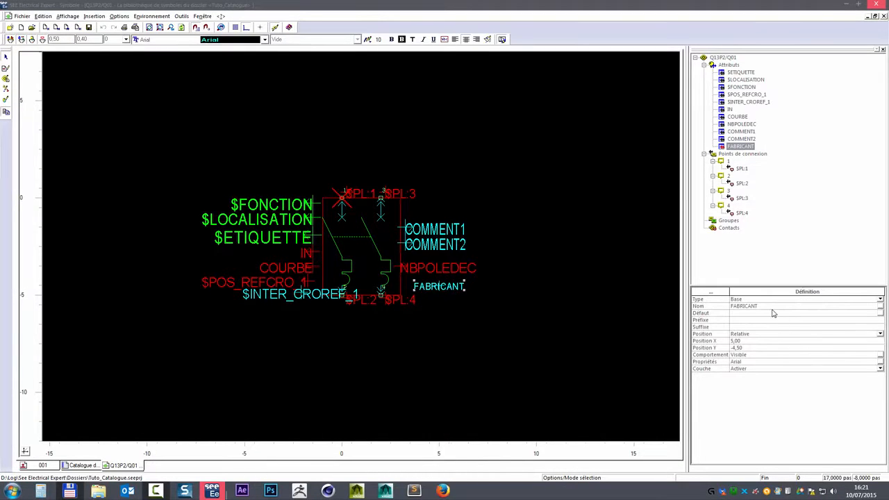
left_click(880, 308)
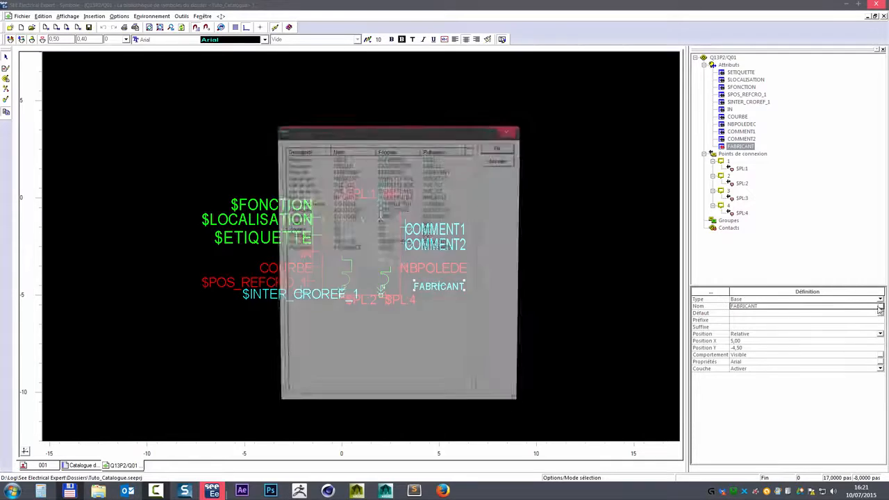
double_click(302, 250)
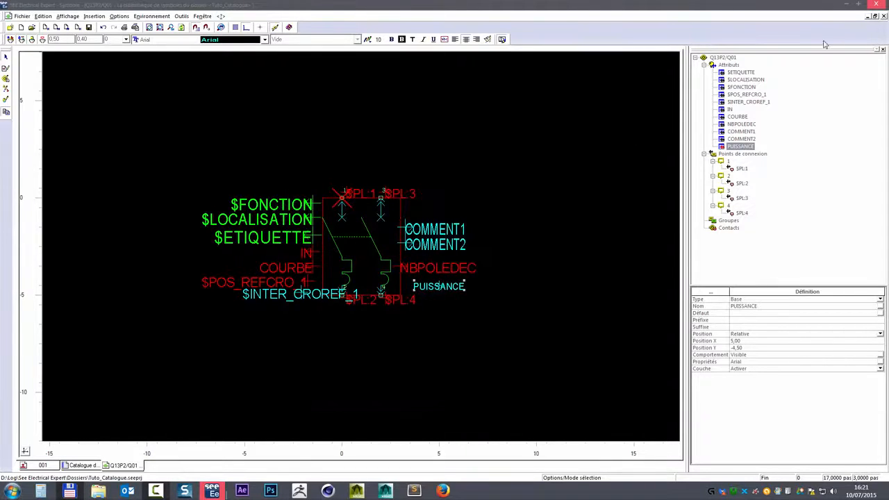
left_click(882, 15)
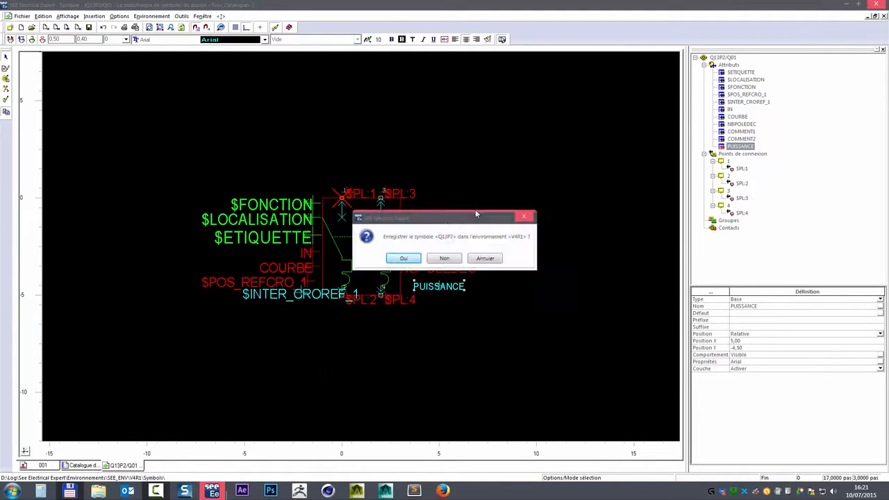
left_click(453, 261)
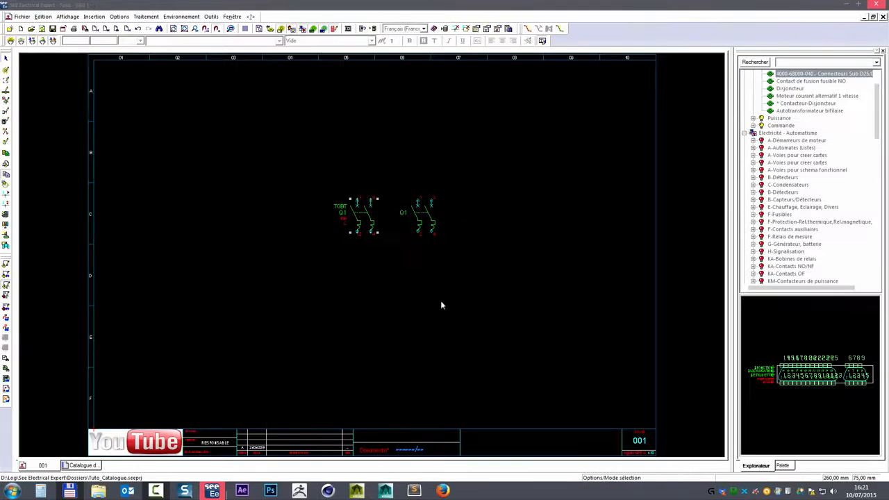
- Update the symbols inserted in the folios with the Supprimer / Ajouter attribute option and inspect the Puissance attribute beside the TGBT breaker Q1
key("F5")
left_click(358, 171)
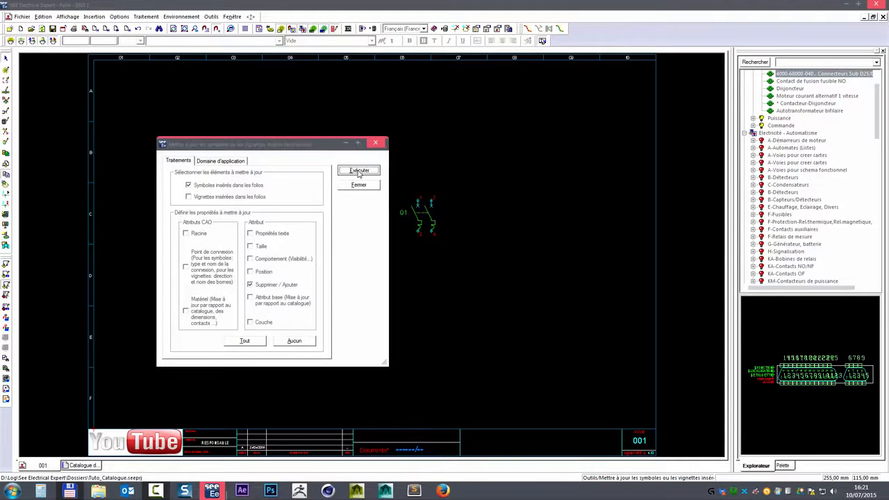
left_click(410, 175)
left_click(604, 169)
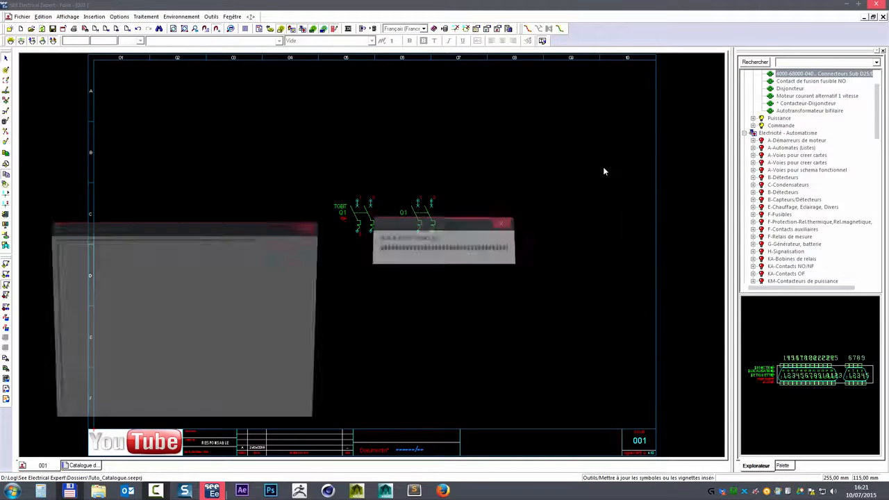
left_click(271, 243)
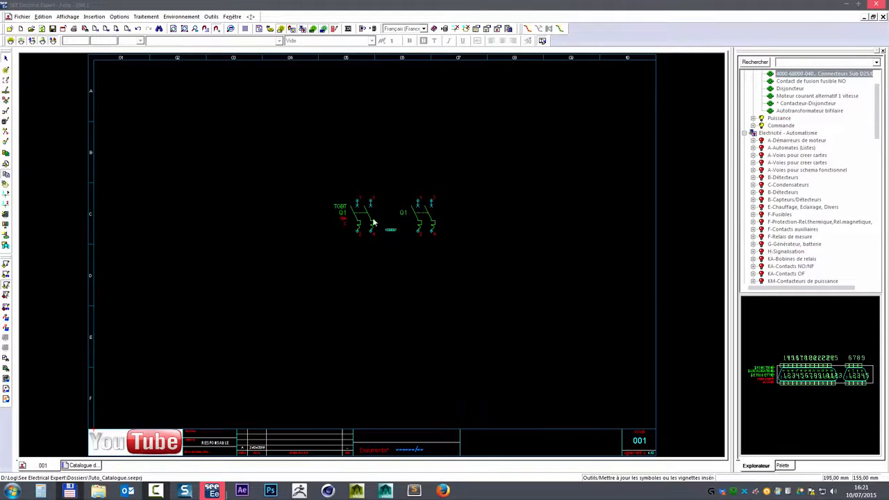
scroll(397, 234, "up", 4)
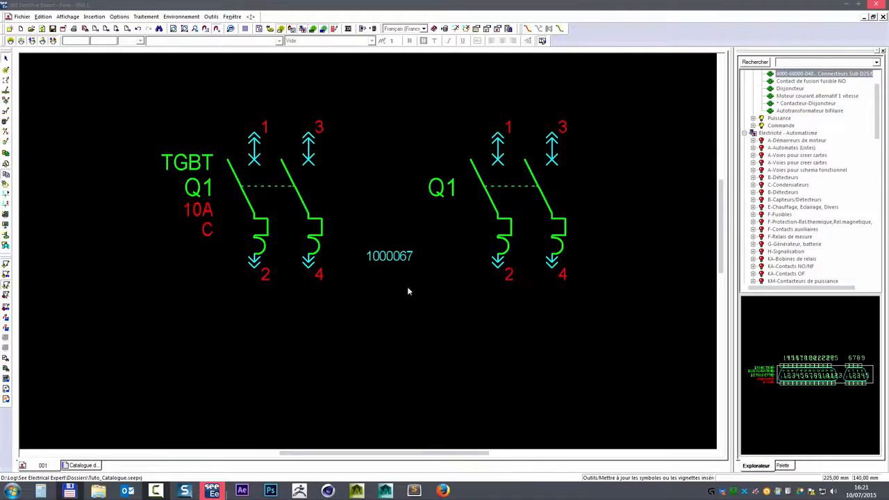
left_click(382, 259)
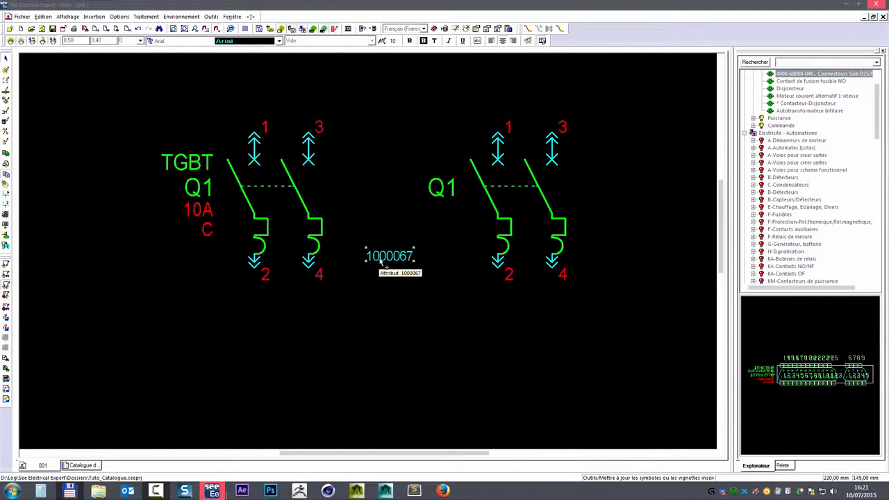
- In the catalogue, open the Siphris class's Puissance rubrique for modification
left_click(81, 465)
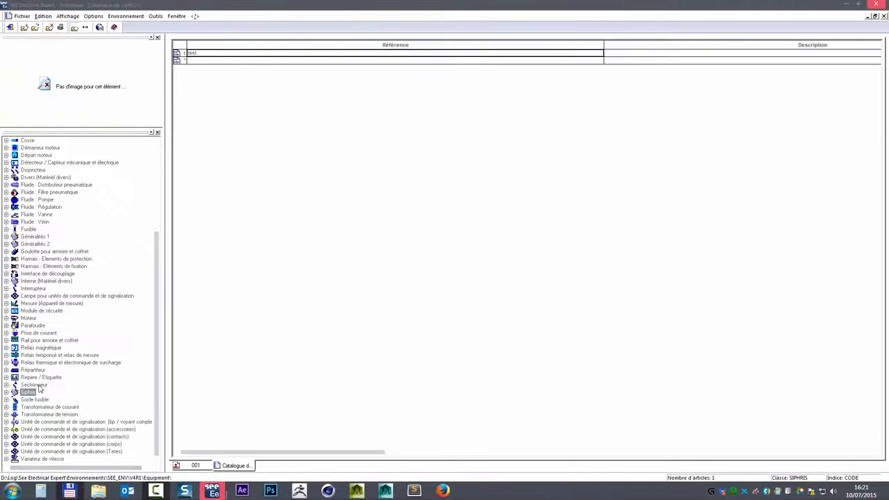
left_click(7, 392)
left_click(14, 407)
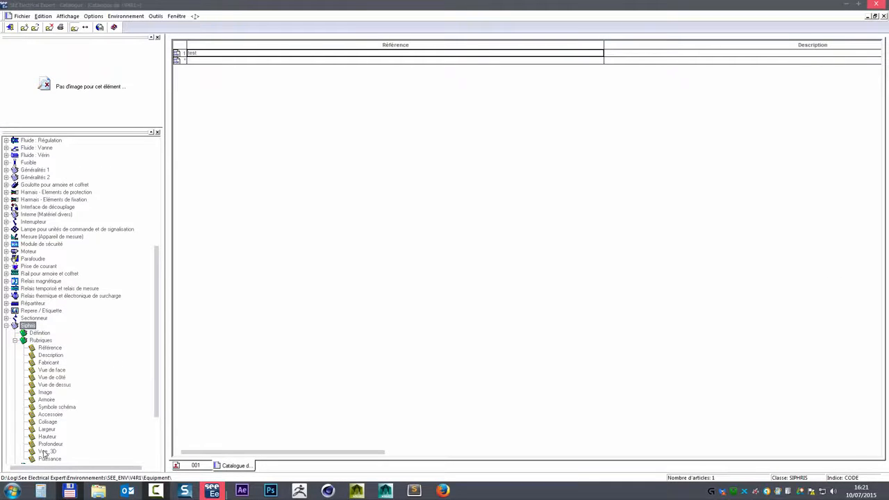
scroll(44, 455, "down", 3)
right_click(54, 386)
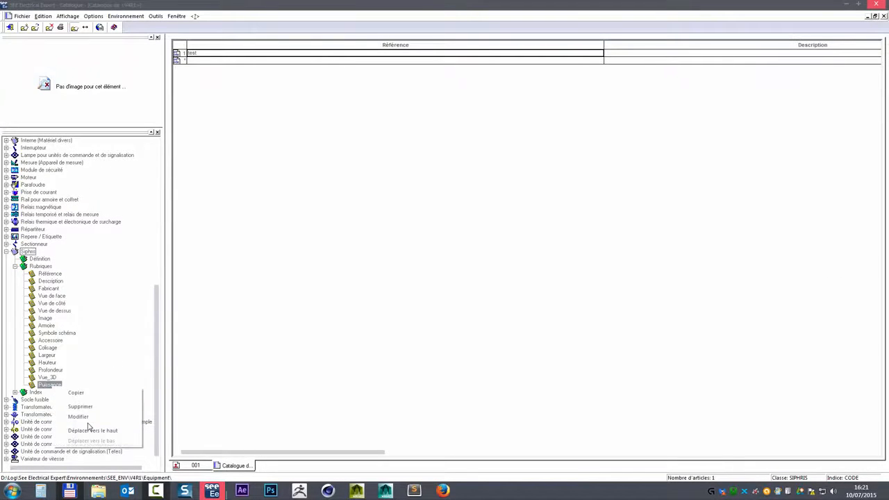
left_click(78, 417)
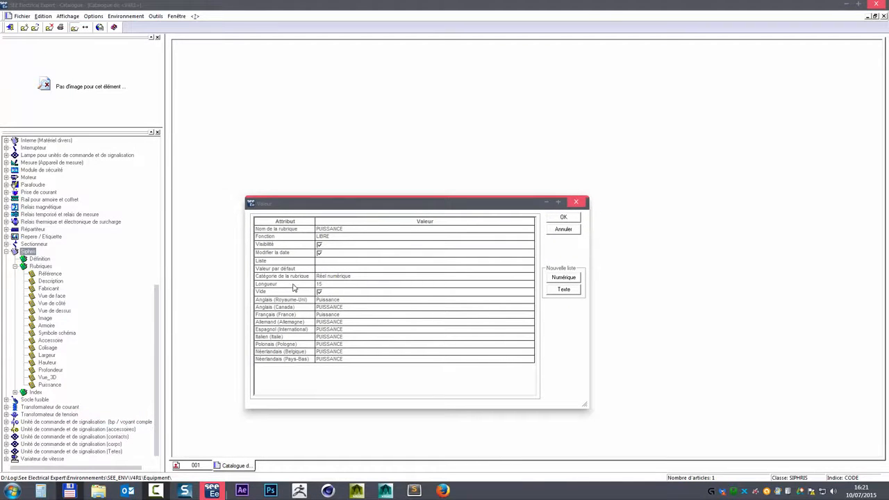
- Set the Puissance rubrique's category to Entier numérique and validate the change
left_click(293, 286)
left_click(319, 285)
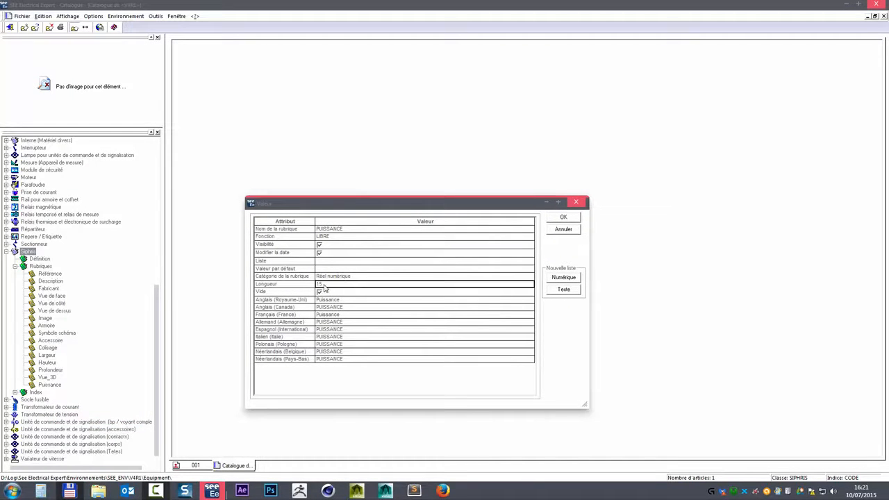
left_click(361, 277)
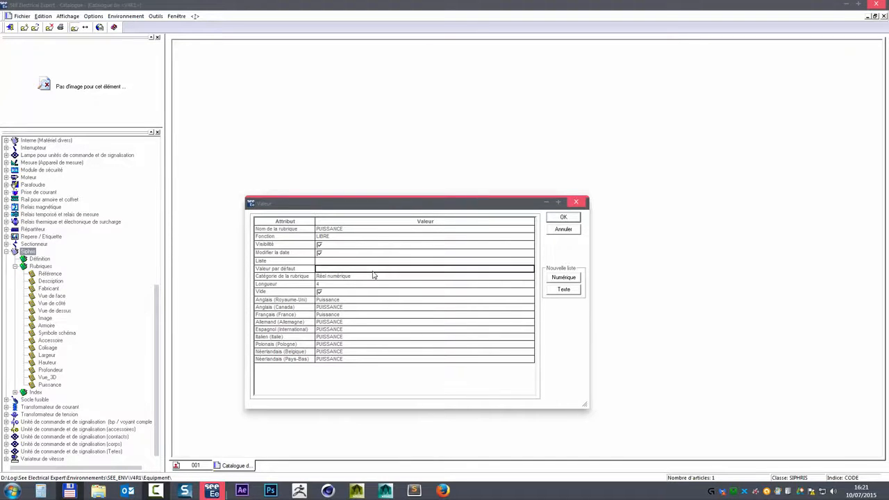
left_click(466, 276)
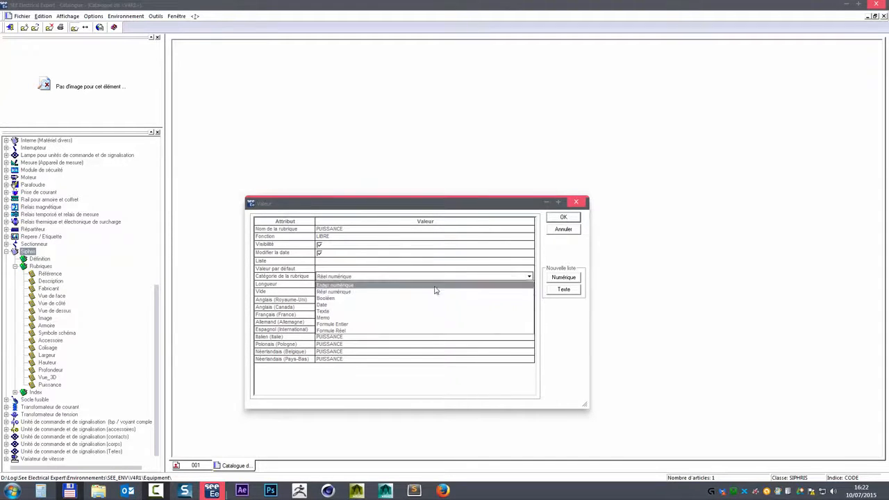
left_click(349, 285)
left_click(554, 220)
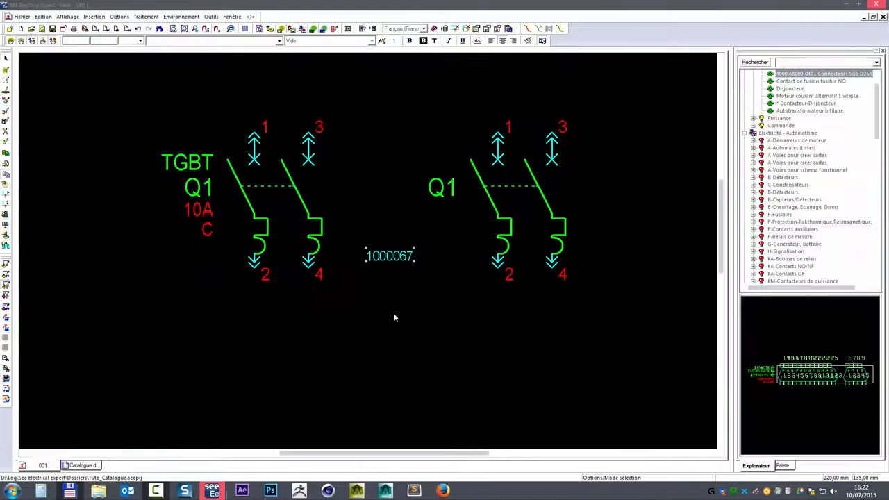
- Back on folio 001, open the TGBT breaker Q1's material selection and check the test reference's form
double_click(302, 203)
double_click(107, 247)
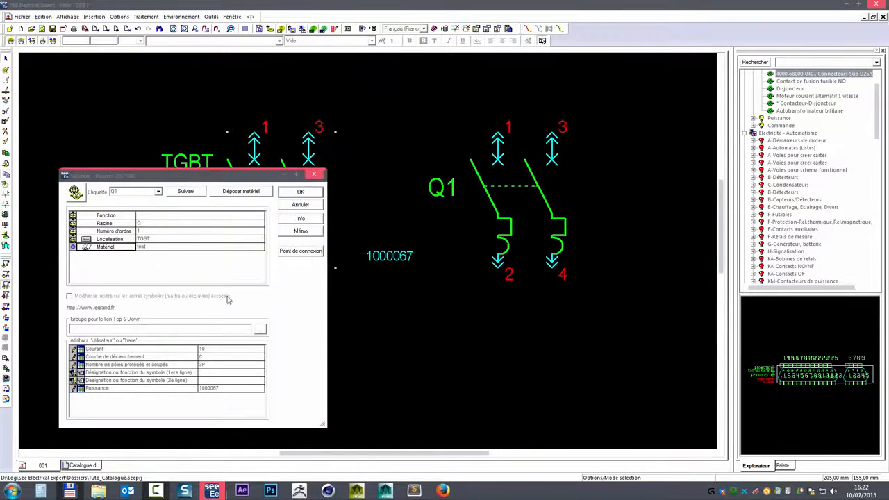
left_click_drag(391, 134, 485, 128)
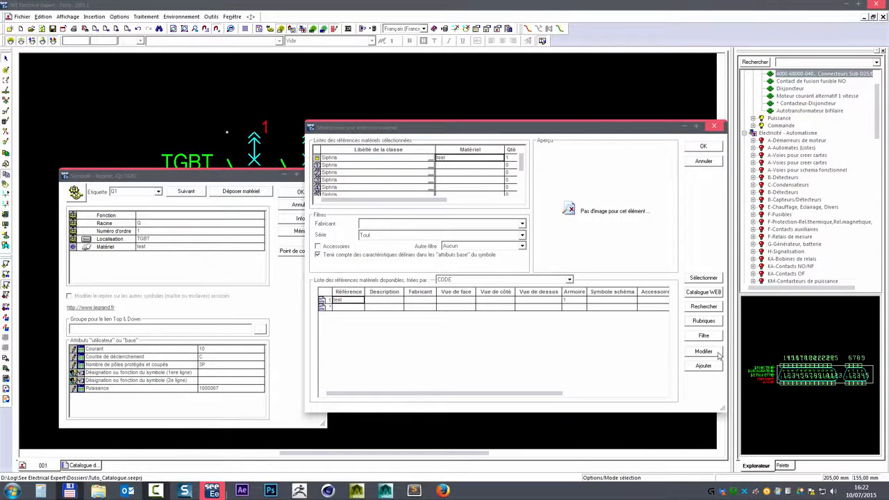
double_click(357, 303)
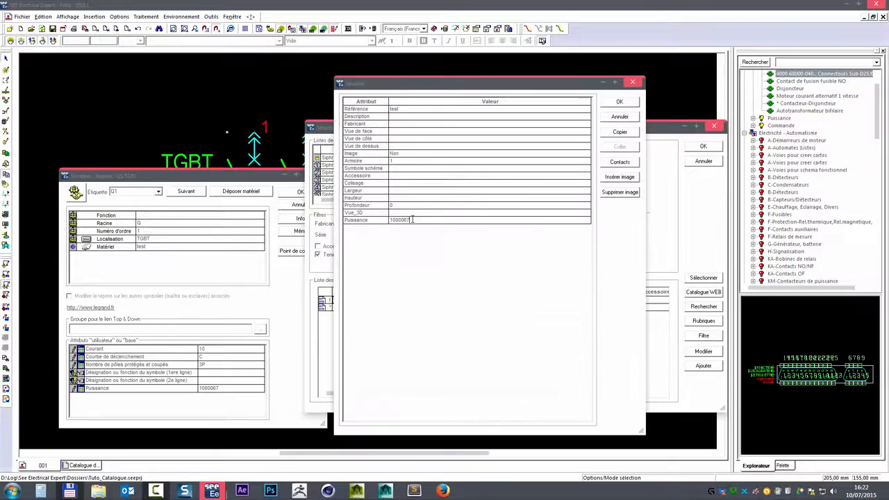
left_click(624, 102)
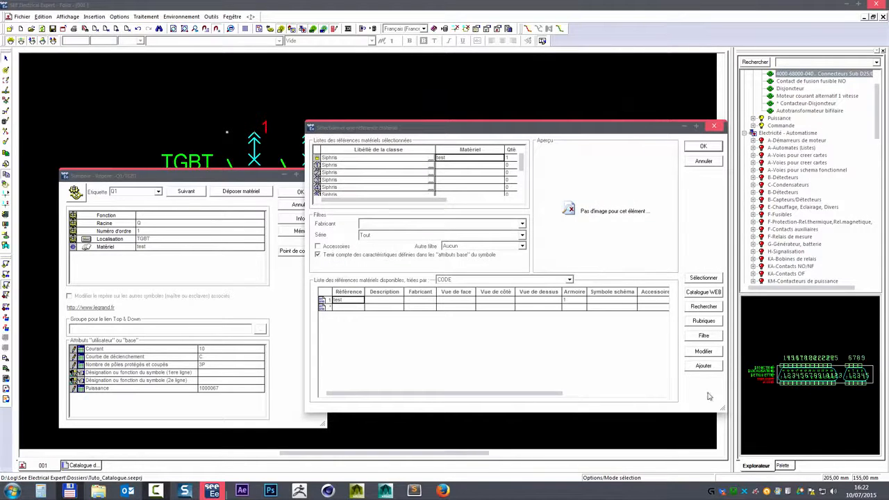
- Modify the test reference by clearing its Puissance value
left_click(704, 352)
left_click(419, 223)
left_click(409, 220)
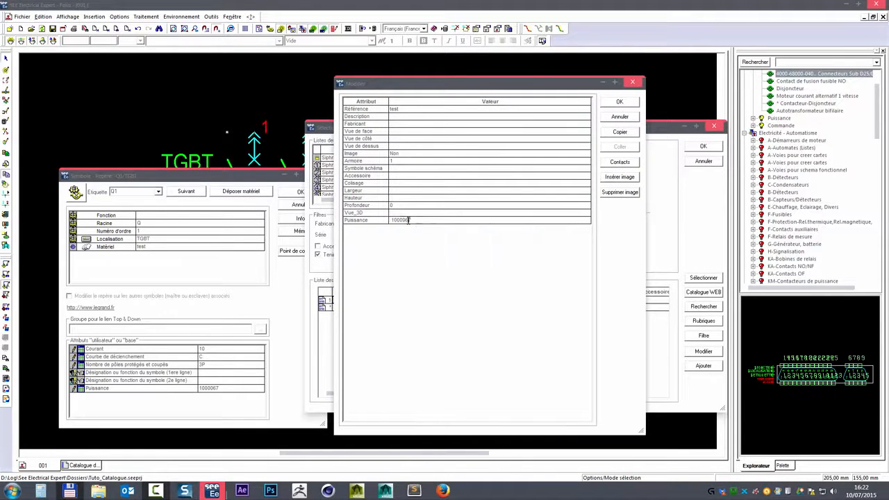
left_click_drag(419, 221, 333, 225)
key("BackSpace")
left_click(423, 213)
left_click(399, 220)
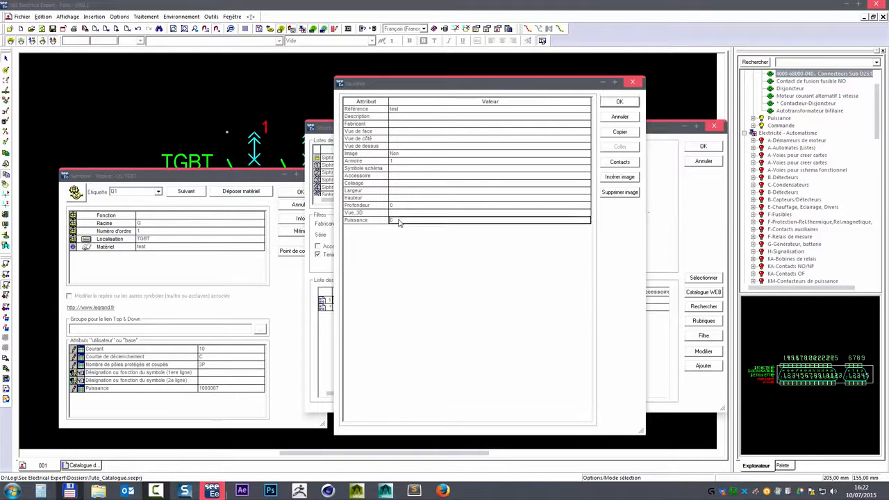
left_click(393, 221)
type("1")
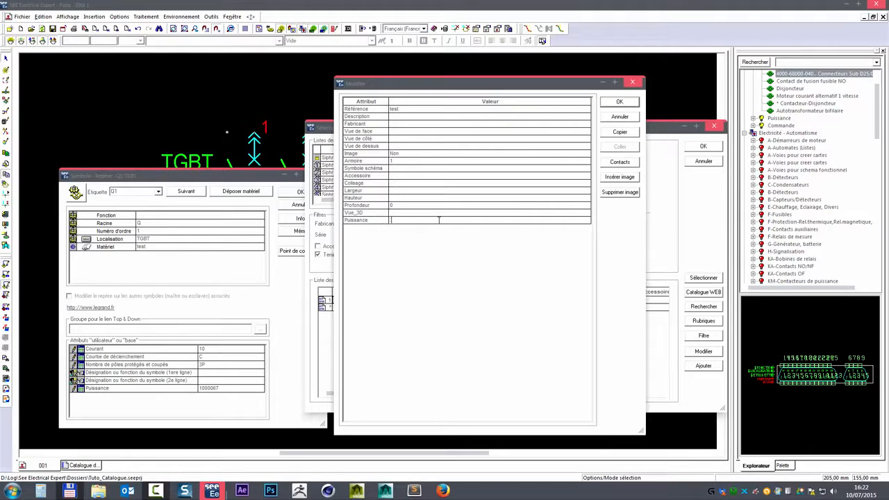
left_click(399, 213)
left_click(397, 219)
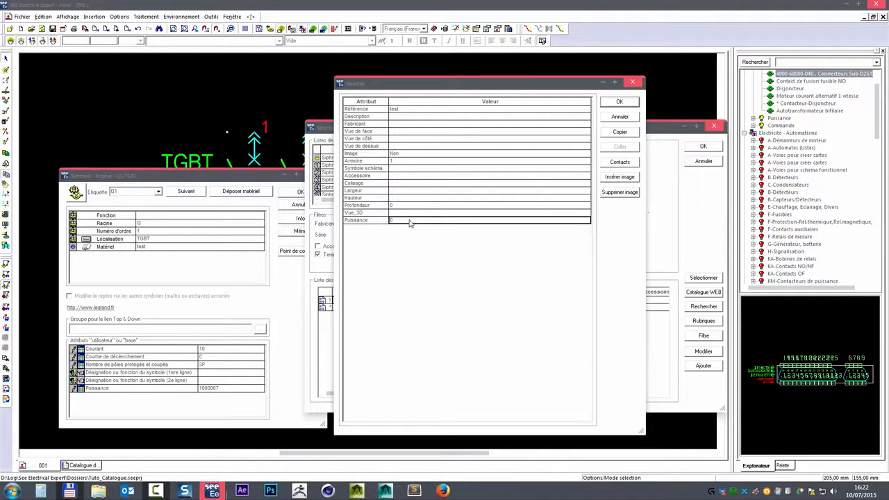
type("0")
left_click(390, 221)
- Set the test reference's Puissance to 12 and validate the change through to the TGBT breaker Q1 symbol
left_click_drag(387, 220, 382, 222)
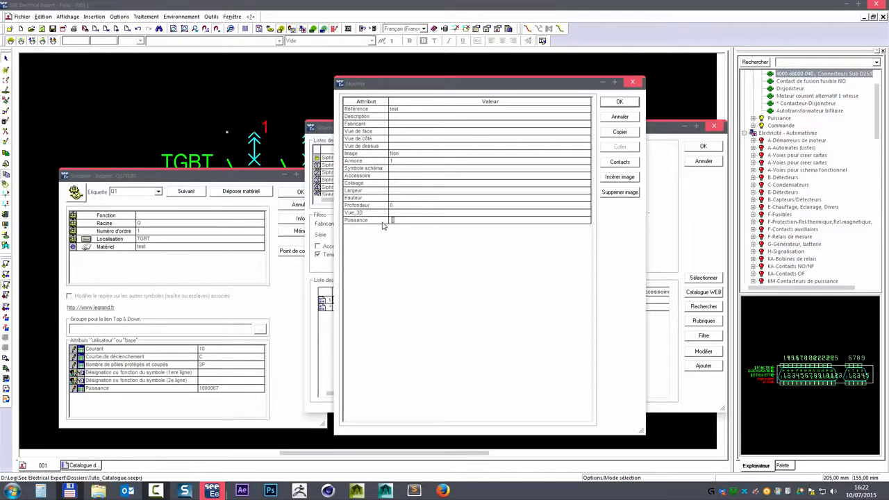
type("12")
key("Return")
key("Return")
left_click(404, 214)
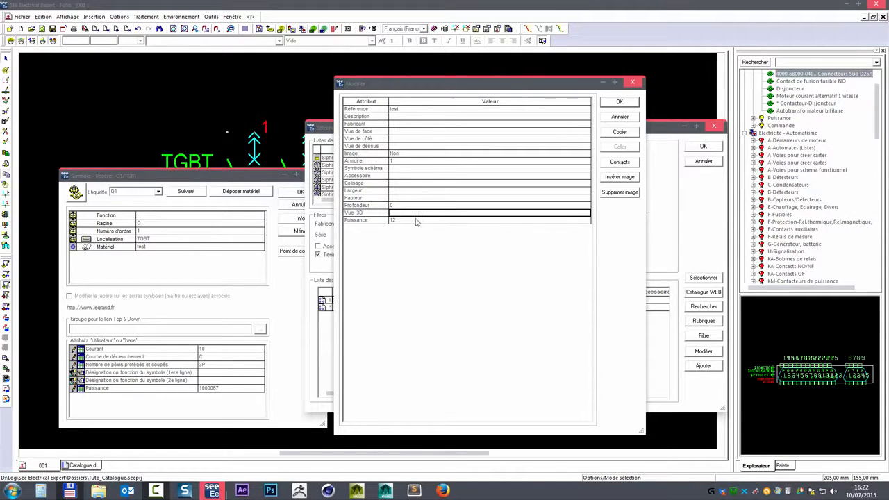
left_click(394, 220)
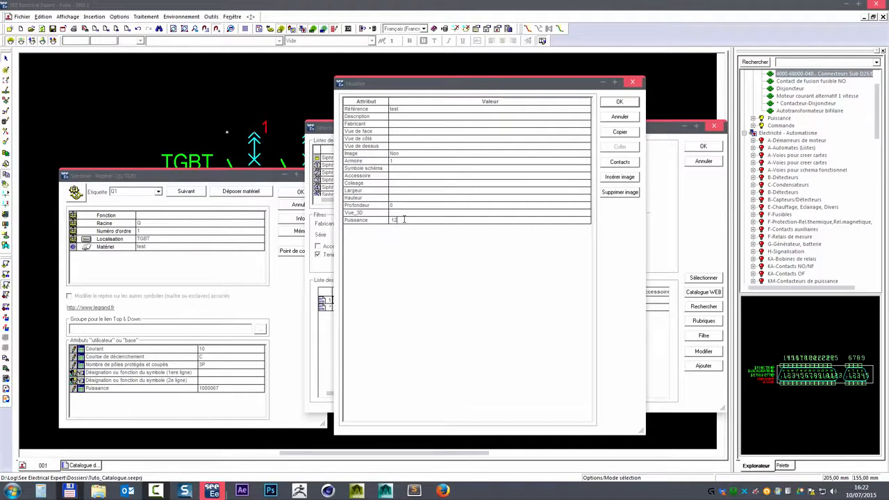
left_click(618, 101)
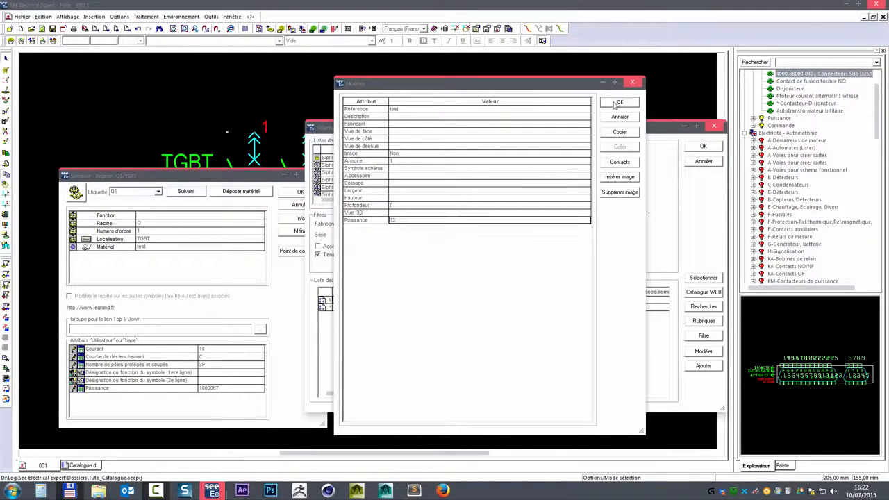
left_click(706, 150)
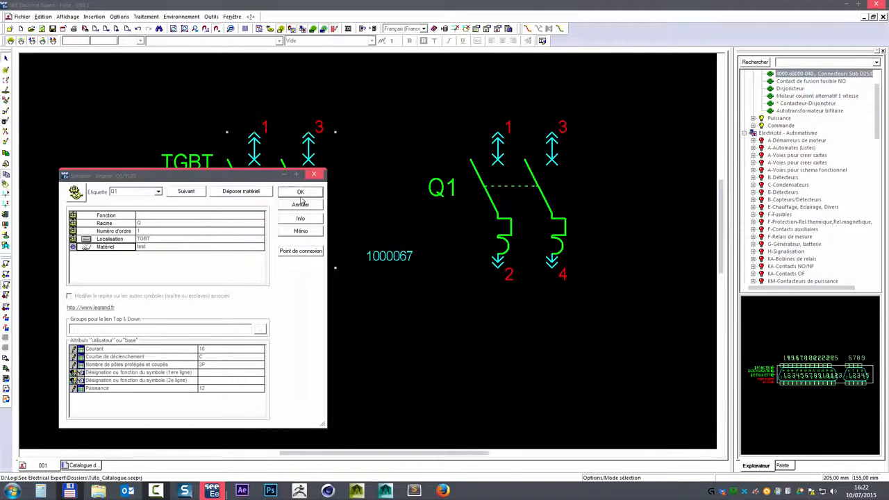
left_click(301, 196)
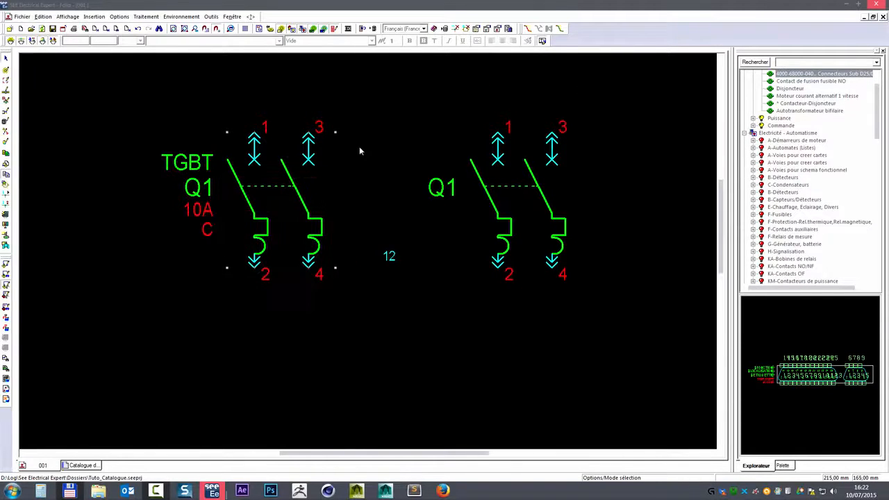
left_click(85, 466)
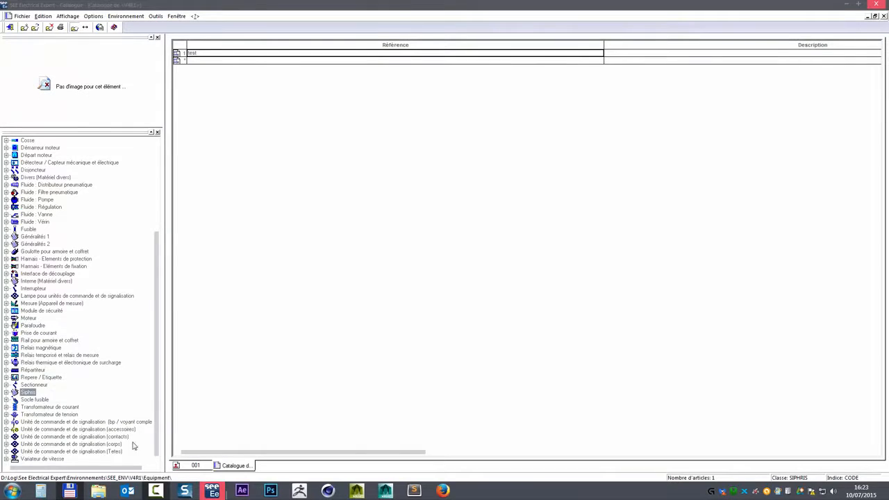
left_click(195, 465)
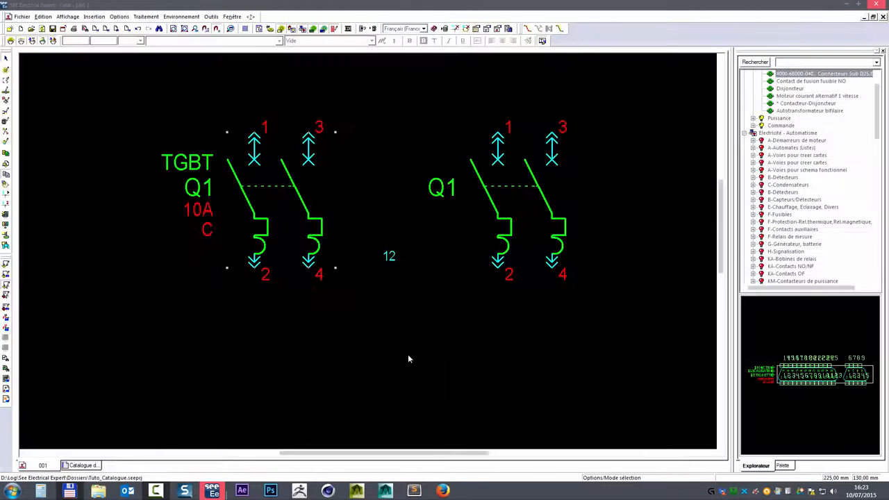
middle_click_drag(412, 204, 455, 227)
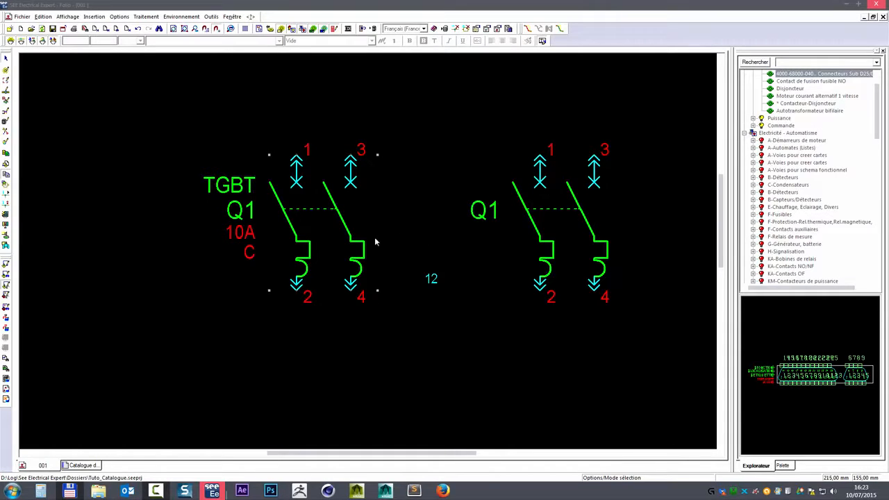
- In the catalogue, expand the Siphris class's rubriques and open Puissance for modification
mouse_move(325, 263)
left_click(78, 466)
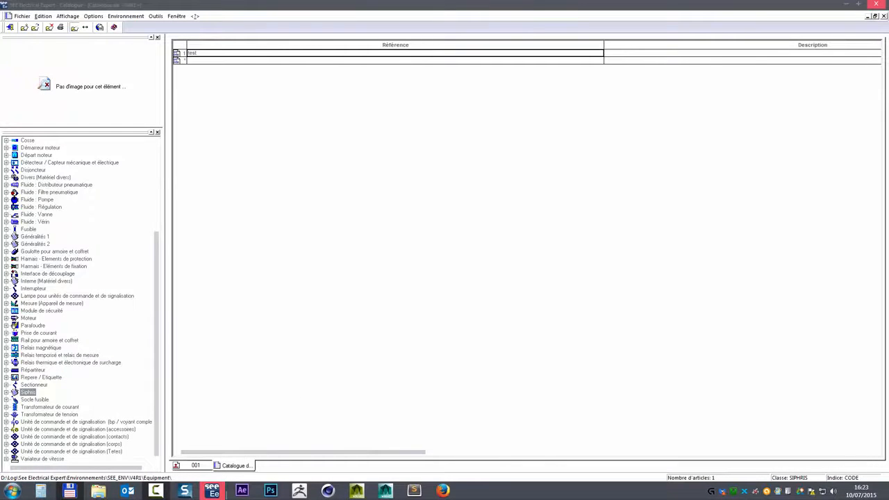
left_click(6, 392)
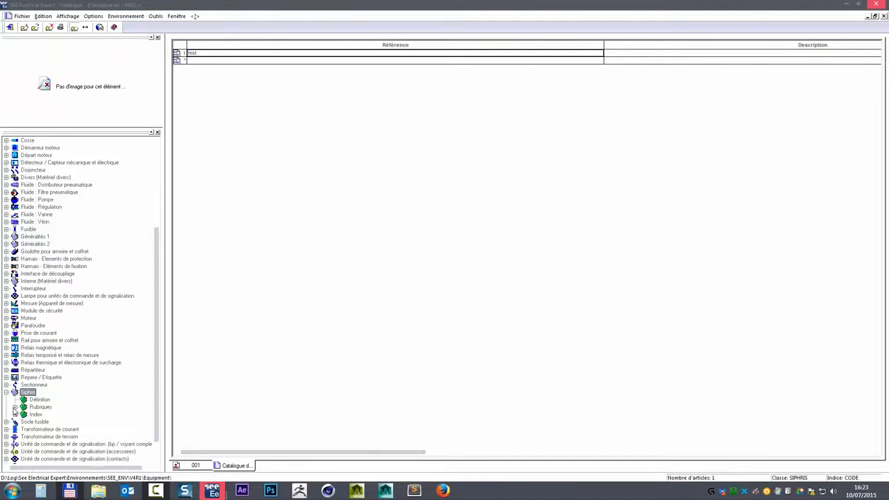
left_click(14, 407)
scroll(57, 422, "down", 3)
left_click(52, 383)
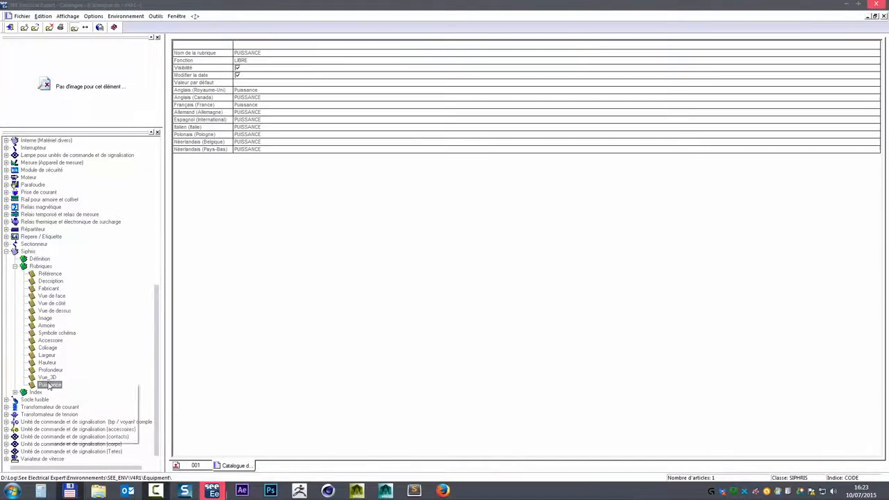
right_click(52, 384)
left_click(83, 414)
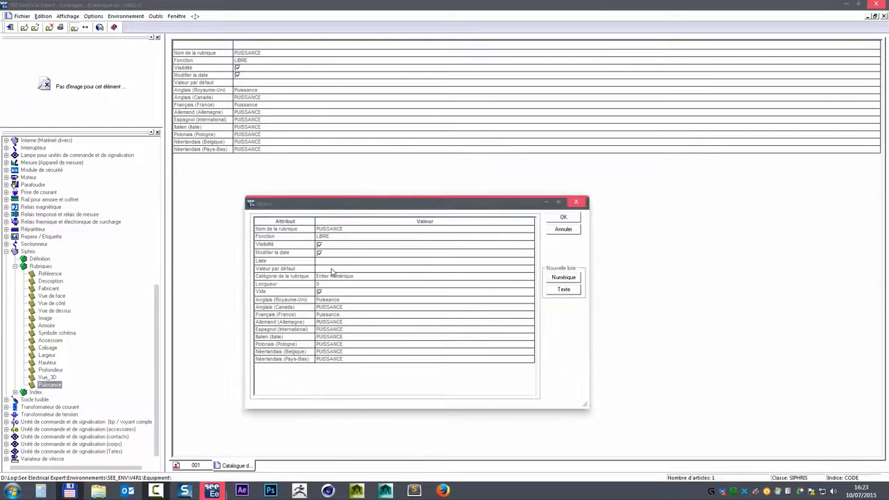
- Set the Puissance rubrique's category to Réel numérique, review the other available categories and validate
left_click(374, 275)
left_click(376, 278)
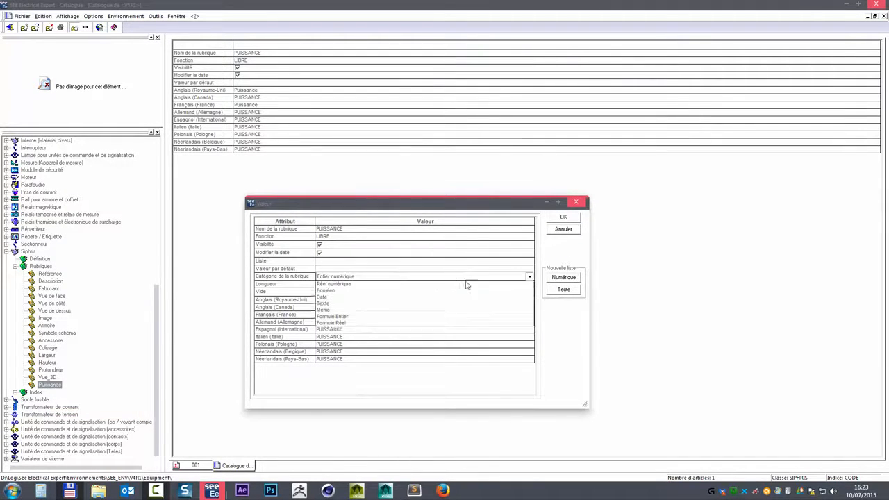
left_click(326, 293)
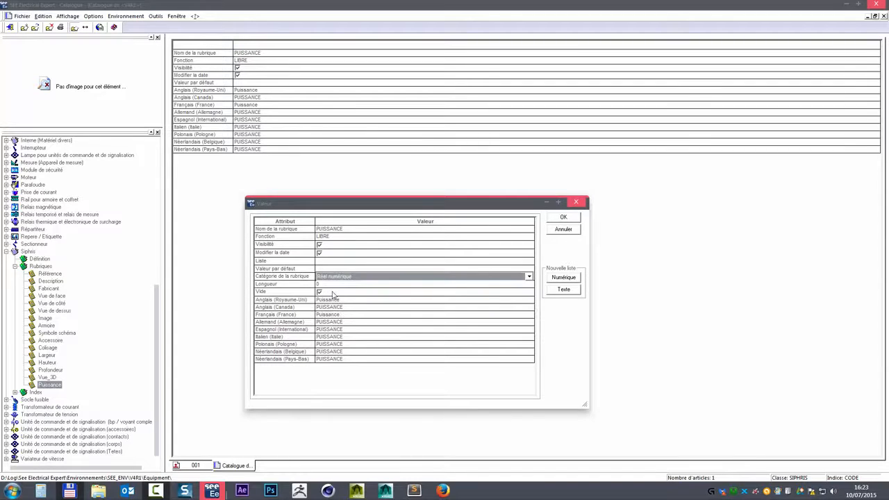
left_click(346, 277)
left_click(346, 277)
left_click(336, 275)
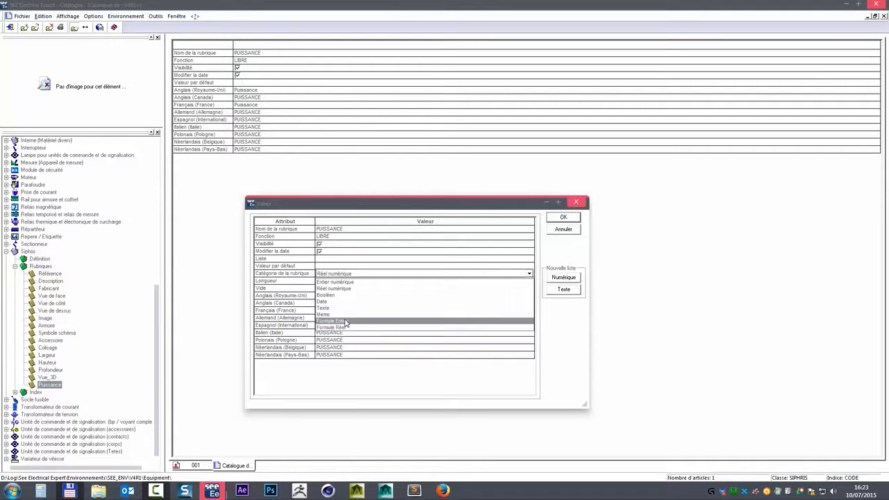
left_click(304, 272)
left_click(563, 217)
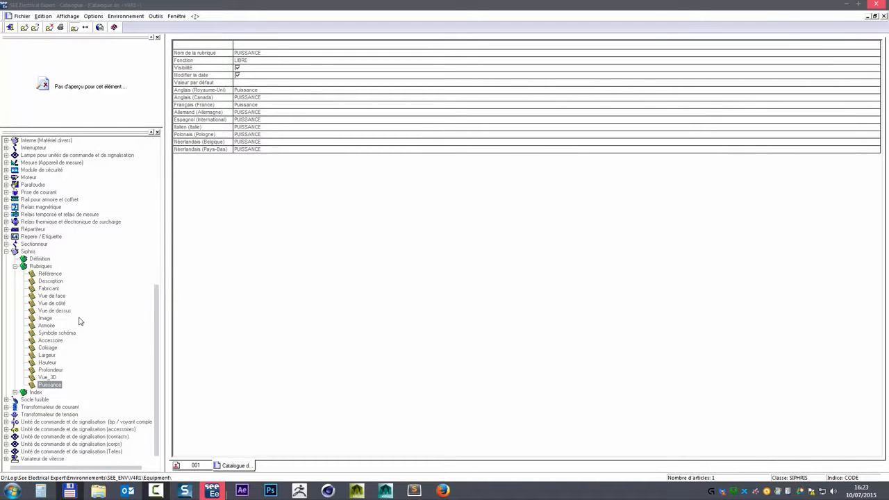
- Copy the Date mise a jour rubrique from the Moteur class and paste it into the Siphris class's rubriques
left_click_drag(159, 350, 156, 339)
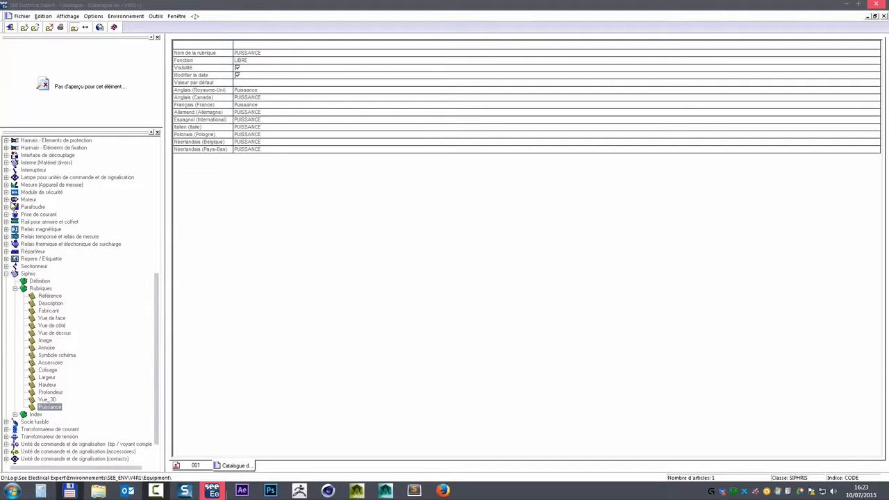
left_click(6, 200)
left_click(15, 214)
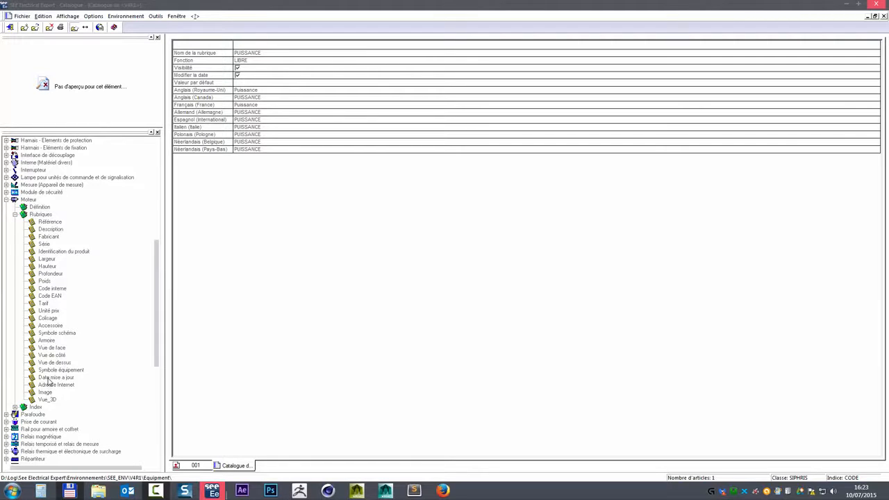
left_click_drag(157, 355, 157, 429)
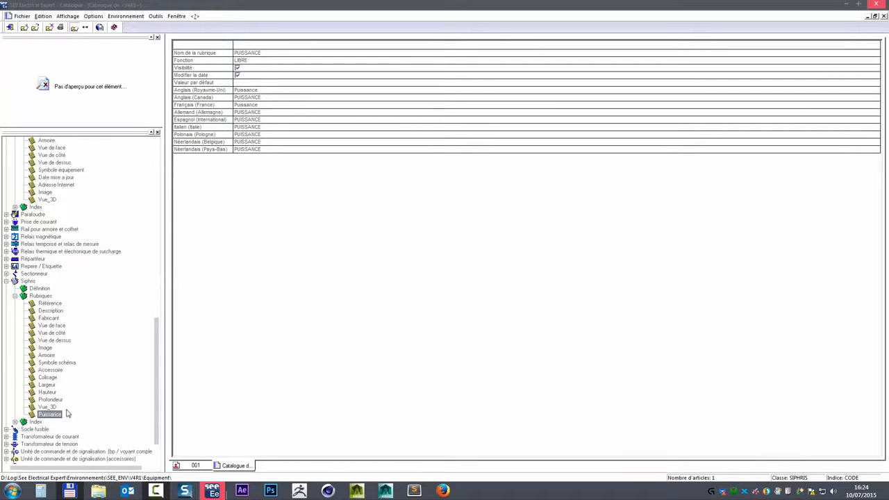
scroll(70, 347, "up", 4)
right_click(63, 267)
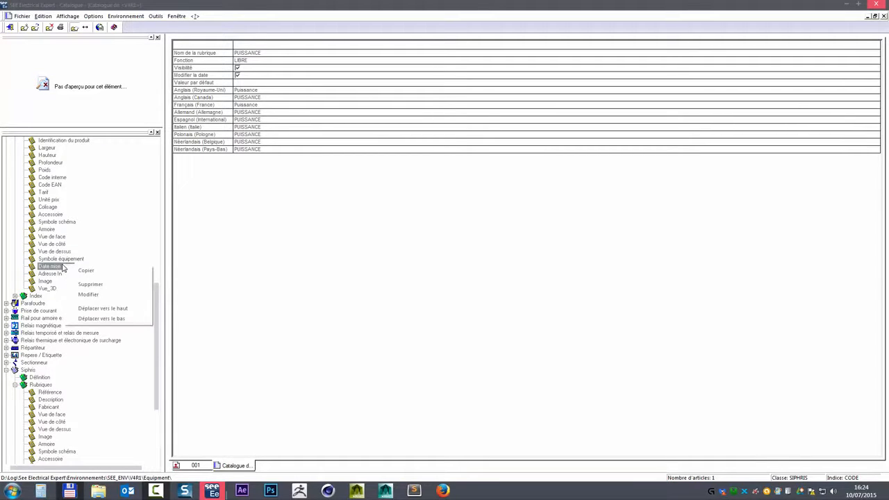
left_click(89, 271)
scroll(23, 343, "down", 4)
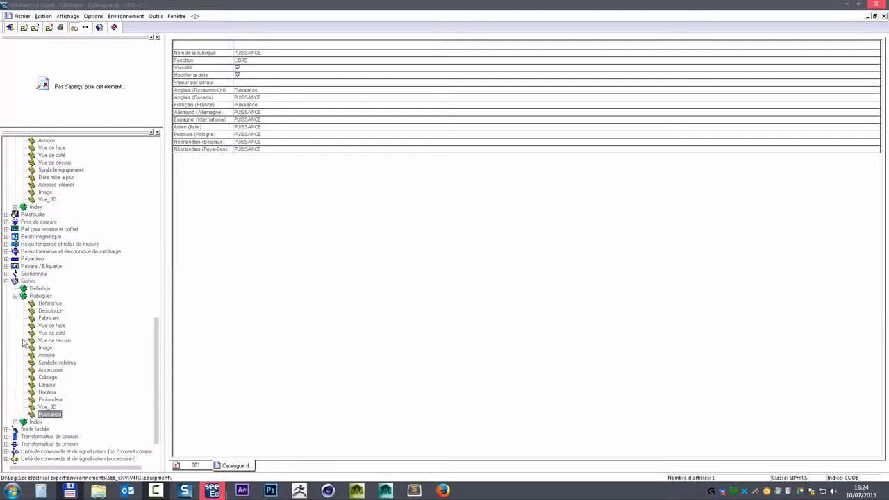
right_click(41, 296)
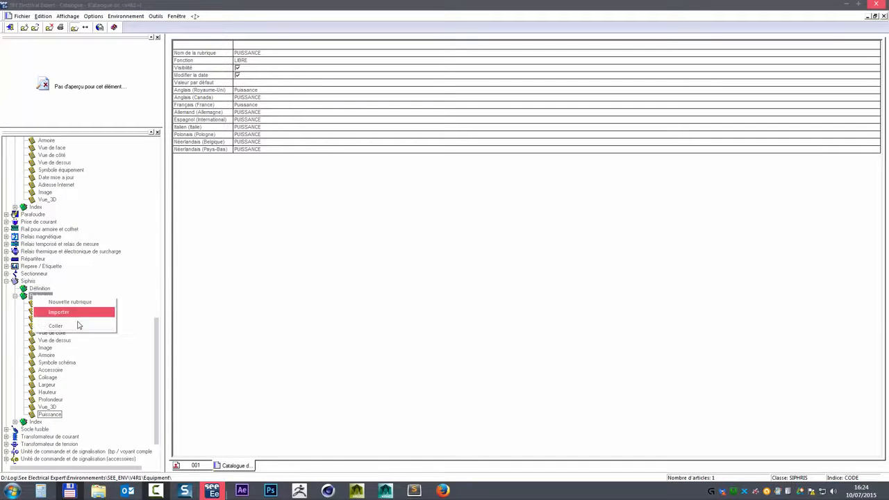
left_click(62, 326)
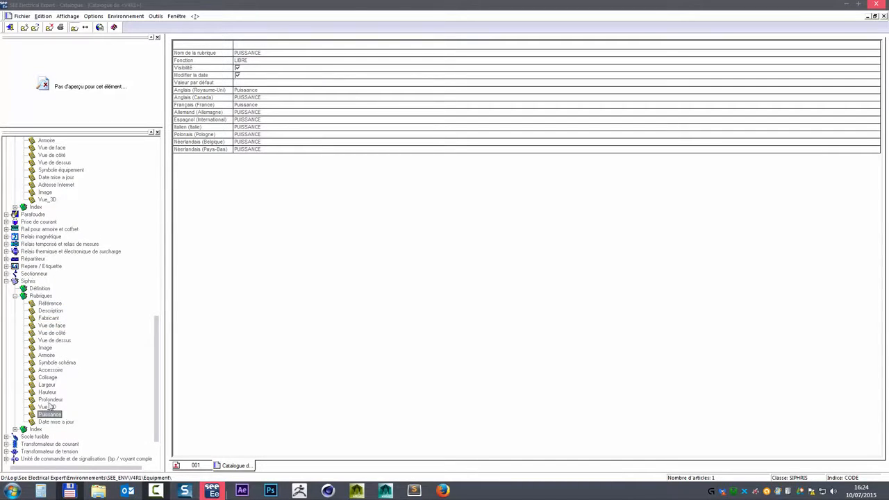
- Open the pasted Date mise a jour rubrique's definition, check its category options and cancel without changes
left_click(52, 424)
right_click(52, 424)
left_click(83, 392)
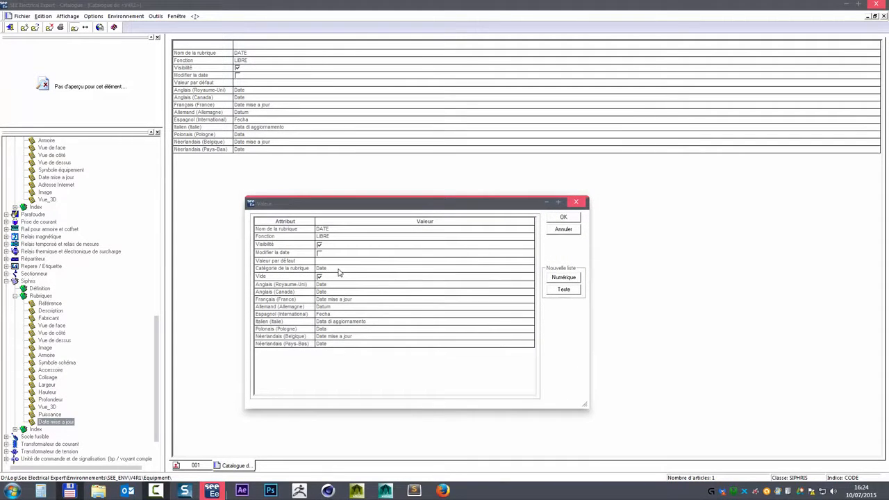
left_click(338, 269)
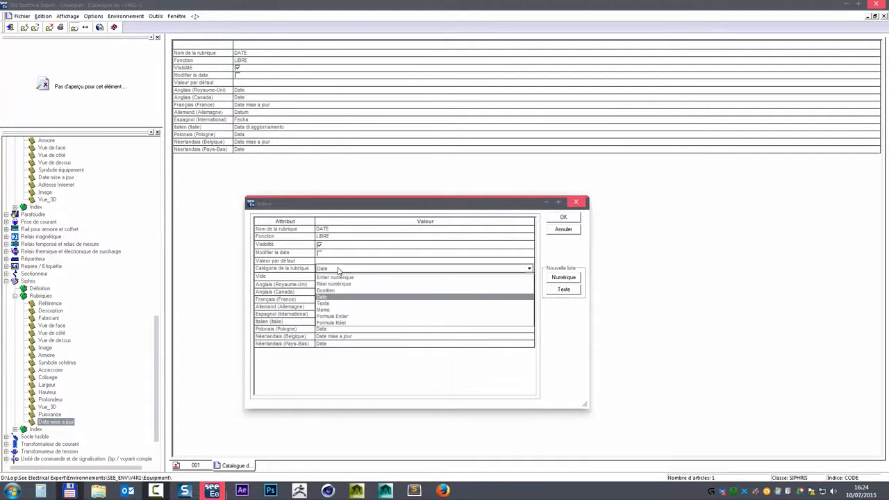
left_click(400, 214)
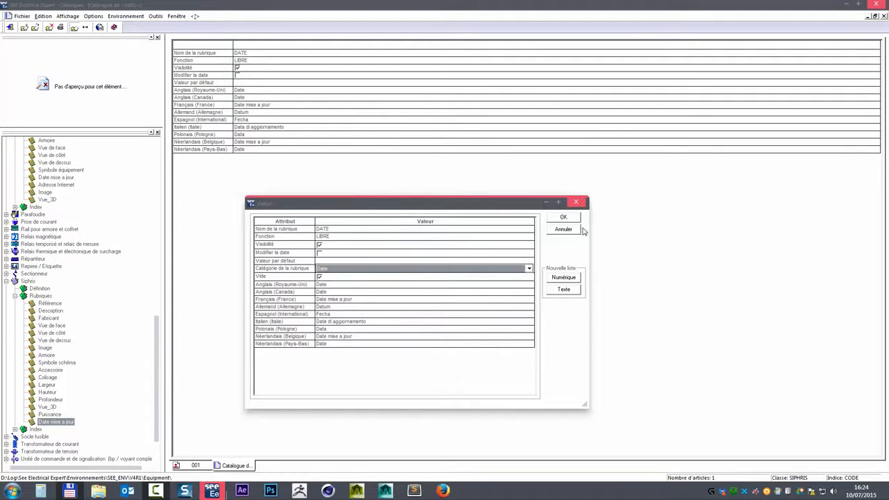
left_click(565, 231)
- On folio 001, open breaker Q1's test reference for modification, check the Date mise a jour calendar and cancel out of the dialogs
left_click(197, 465)
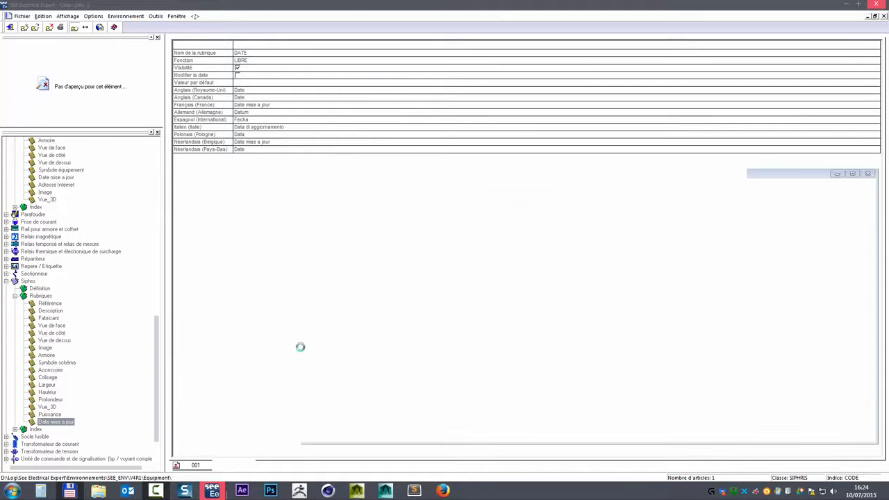
double_click(317, 205)
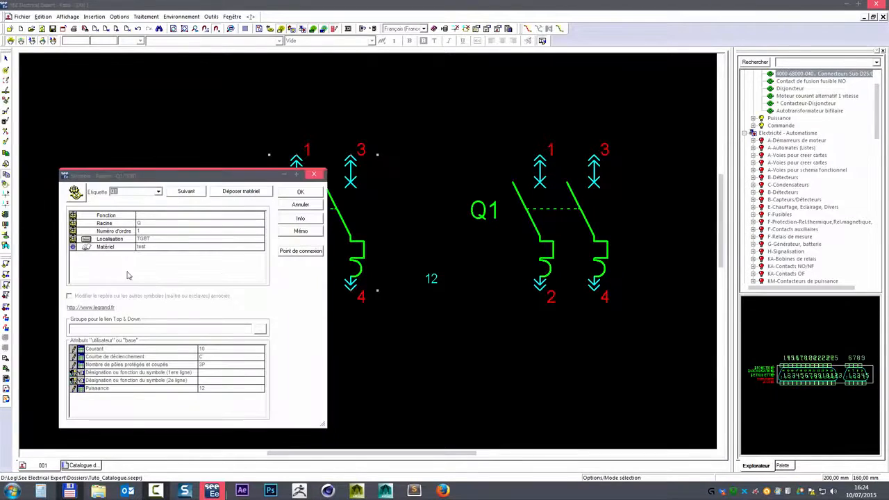
double_click(108, 247)
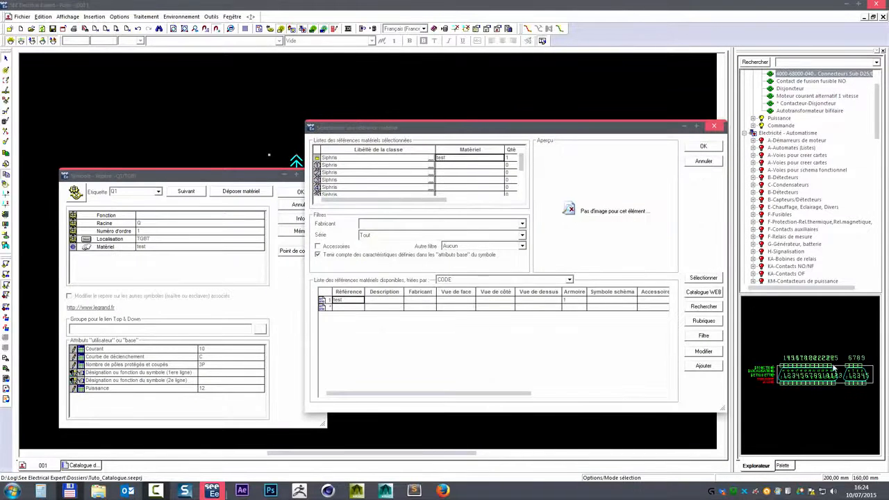
left_click(698, 352)
left_click(415, 228)
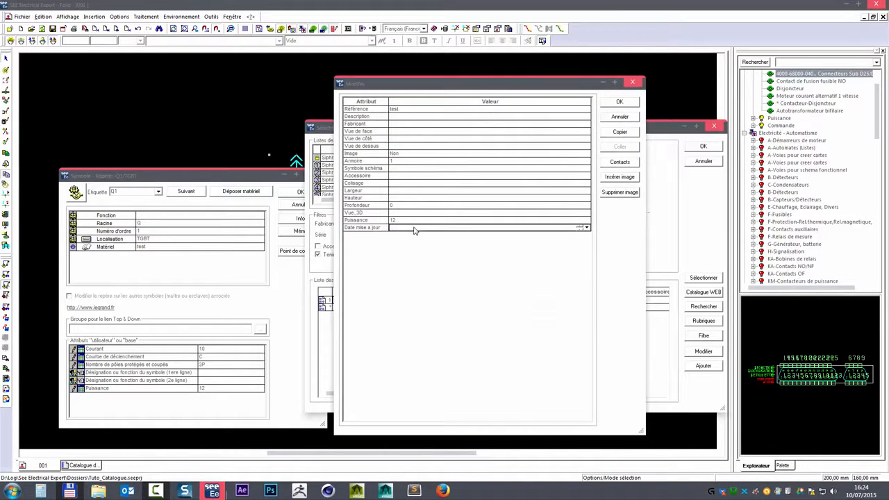
left_click(587, 227)
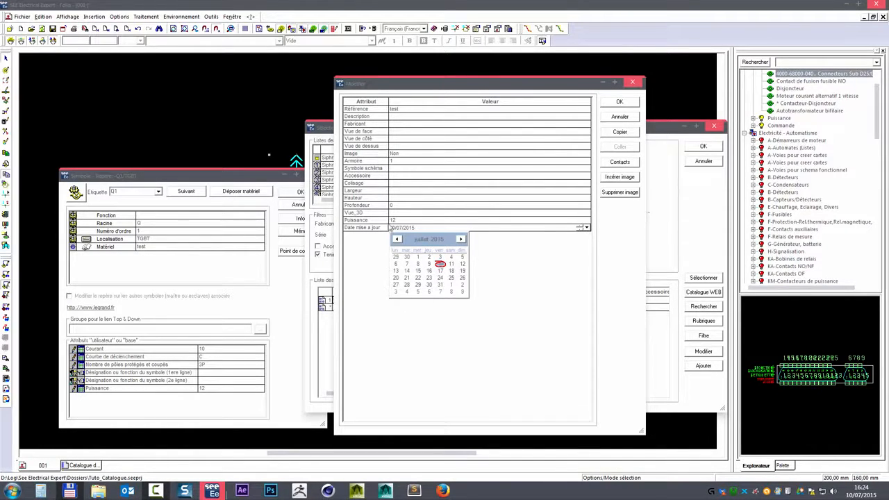
left_click(616, 118)
left_click(700, 166)
left_click(314, 206)
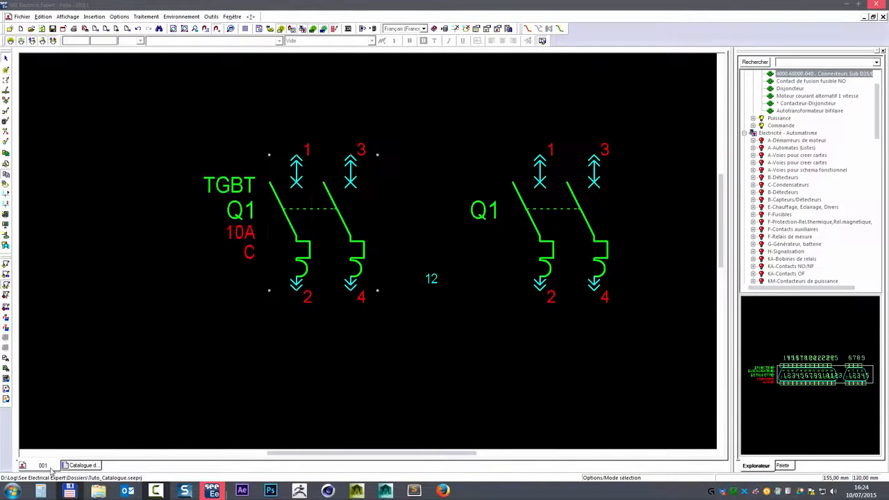
- In the catalogue, expand the Siphris class's rubriques and move Puissance directly below Fabricant
left_click(85, 467)
left_click(6, 392)
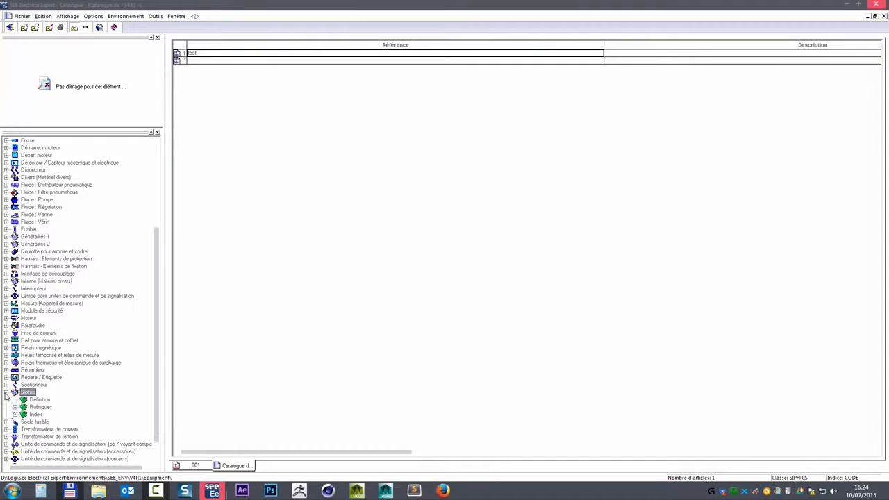
left_click(15, 407)
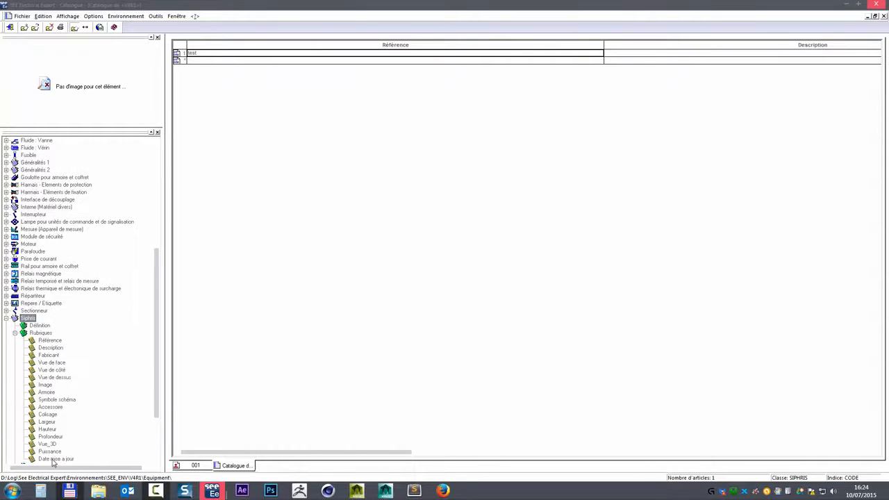
right_click(43, 453)
left_click(47, 452)
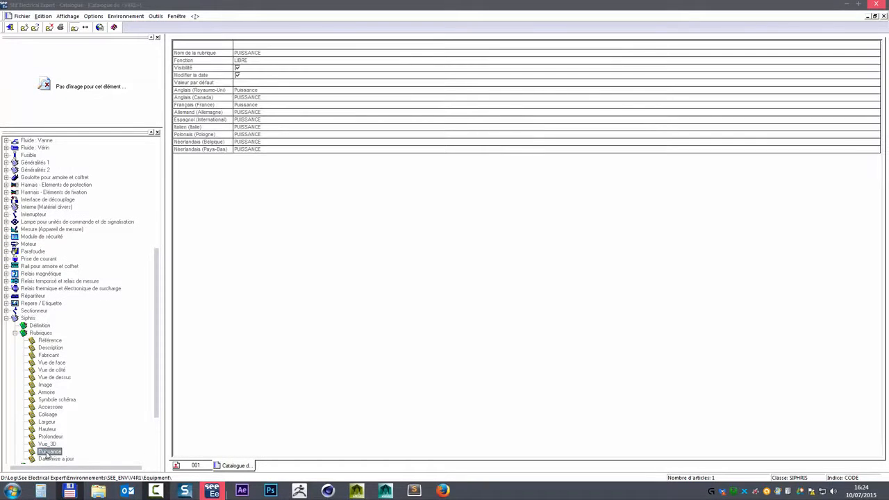
left_click_drag(69, 358, 70, 358)
- Open the Puissance rubrique's definition, review its Longueur, Vide and Liste attributes and the new text list editor, and close the definition
right_click(55, 363)
left_click(85, 393)
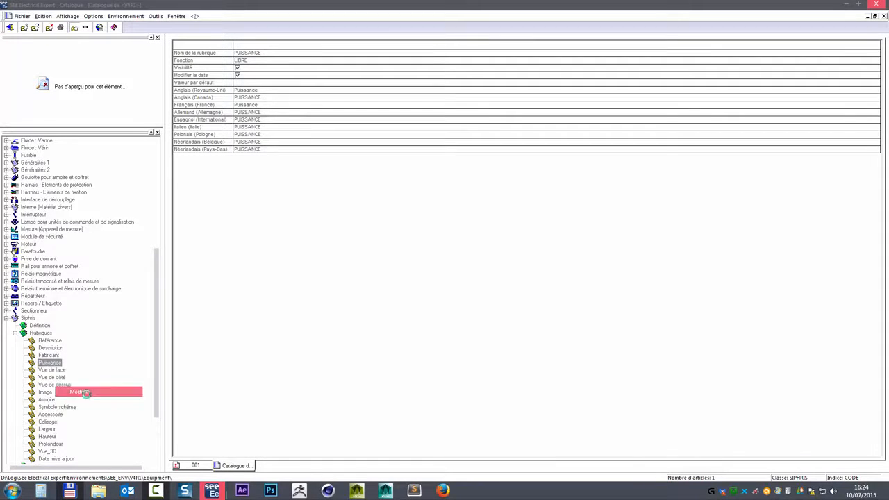
left_click(299, 288)
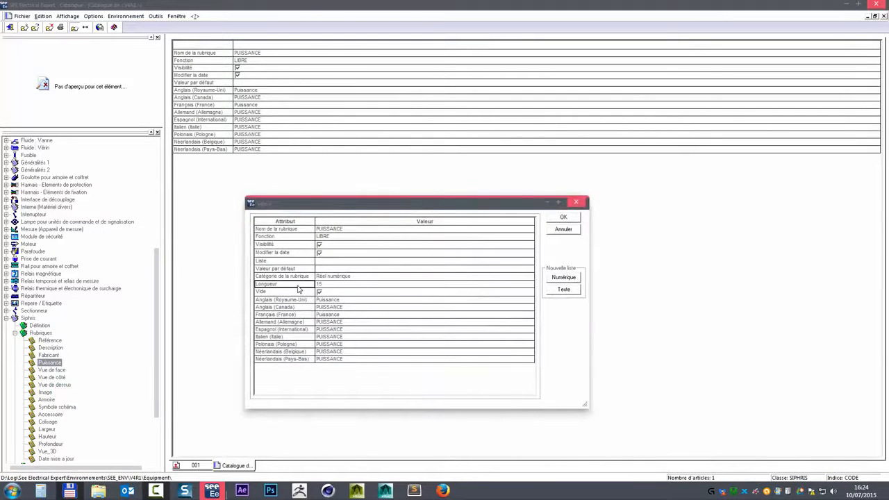
left_click(291, 292)
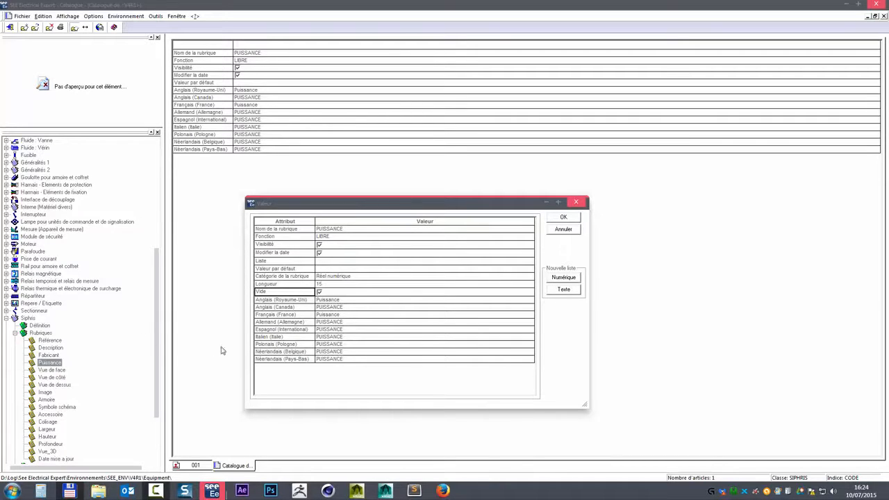
left_click(563, 290)
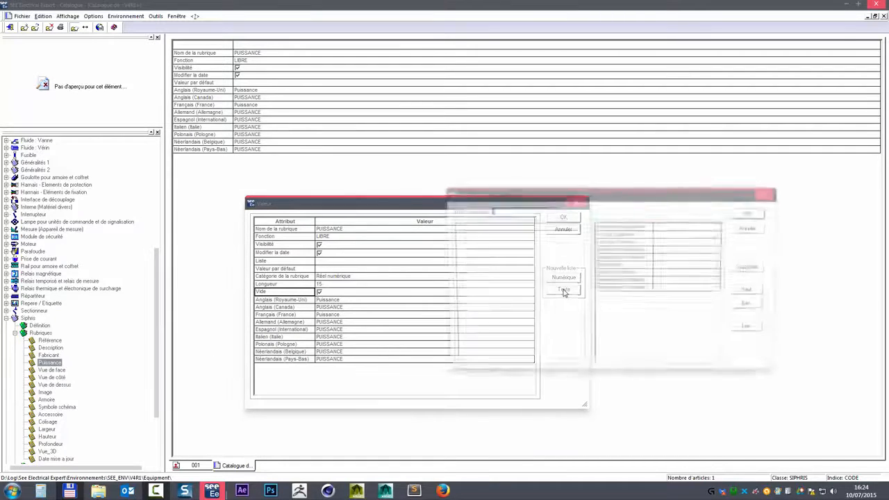
left_click(752, 228)
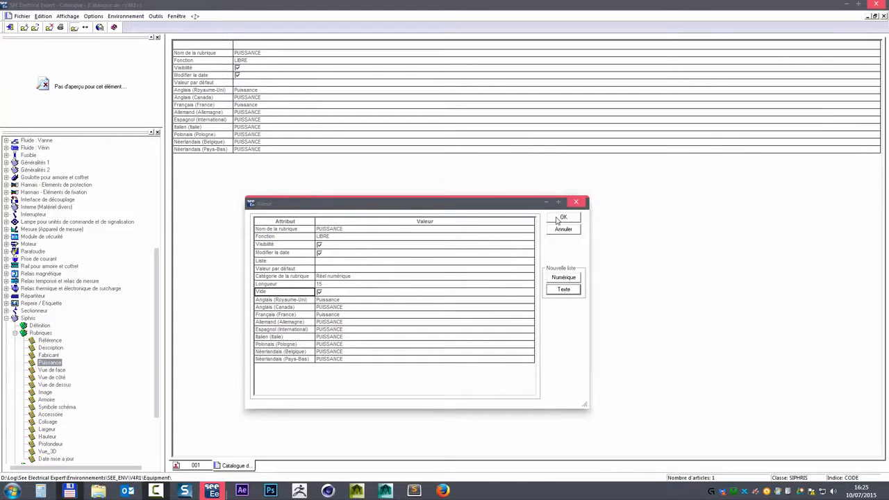
left_click(285, 264)
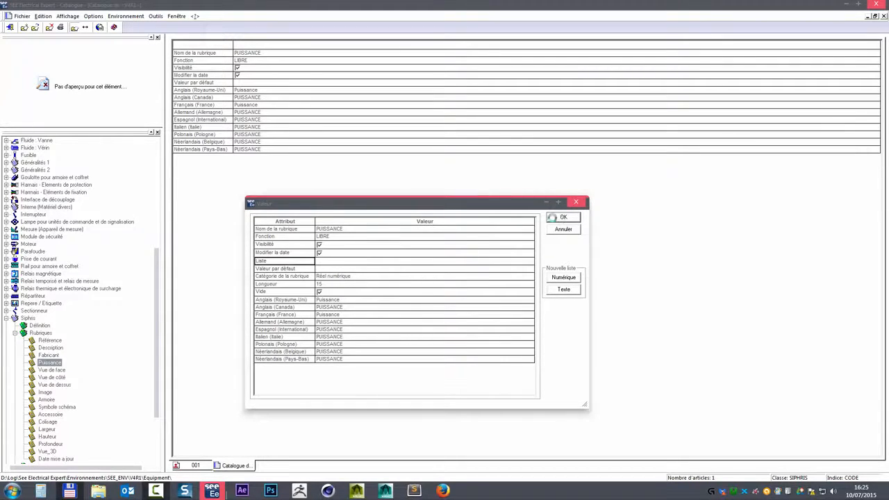
left_click(563, 217)
scroll(157, 387, "down", 2)
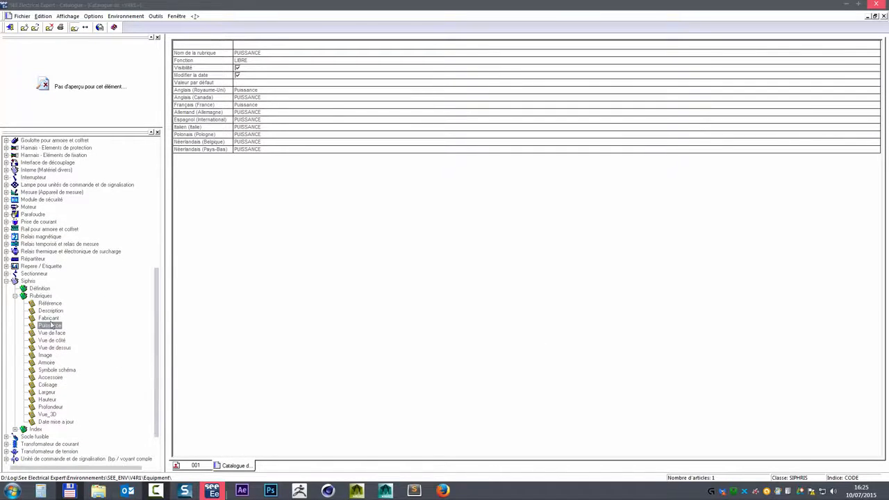
right_click(41, 296)
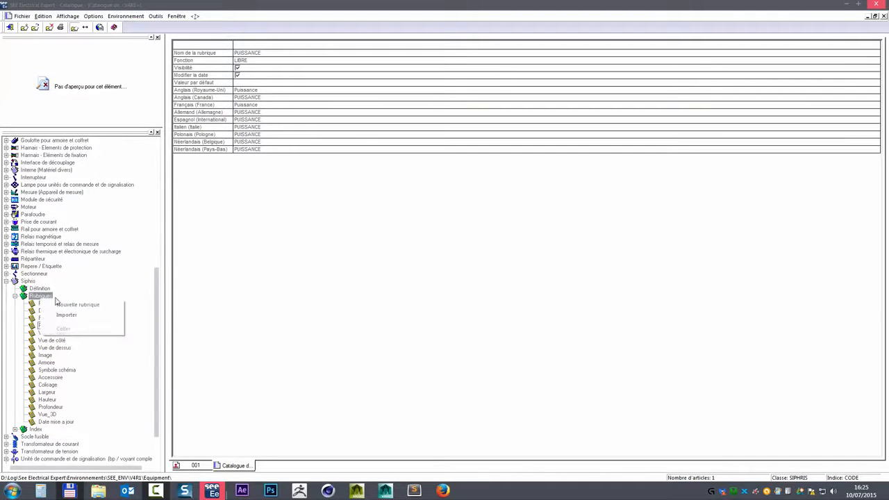
left_click(70, 304)
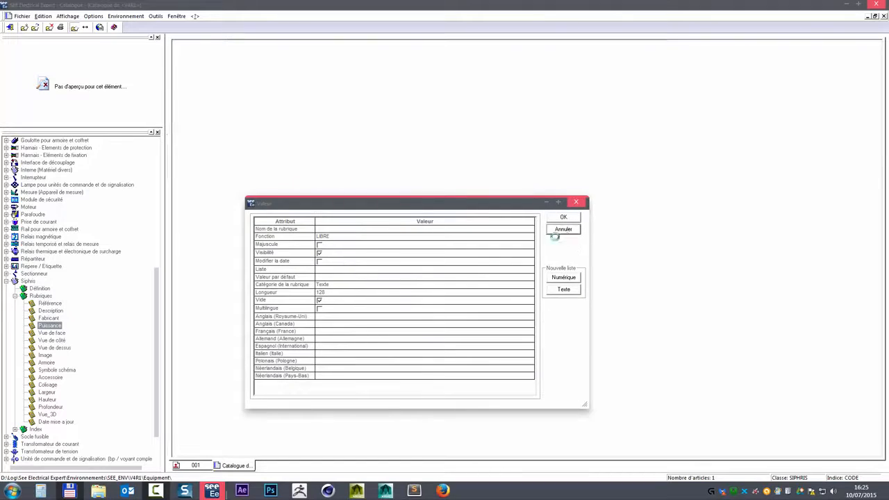
left_click(559, 230)
right_click(47, 326)
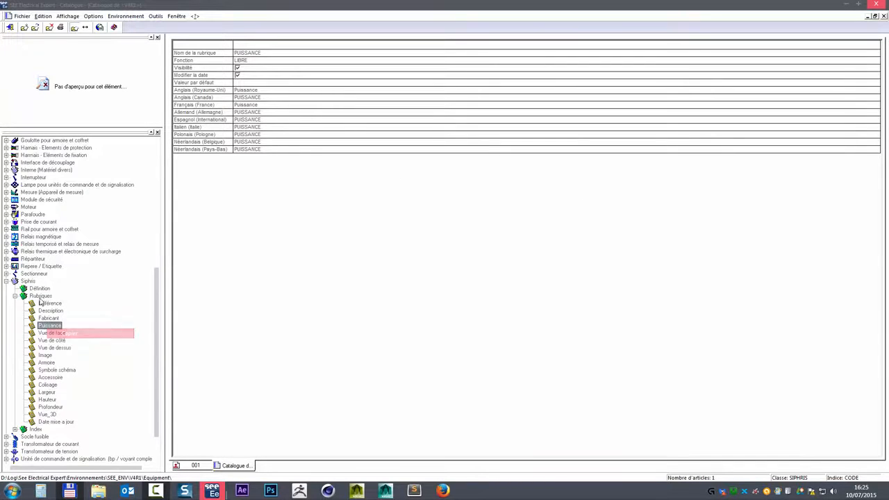
right_click(40, 296)
left_click(73, 323)
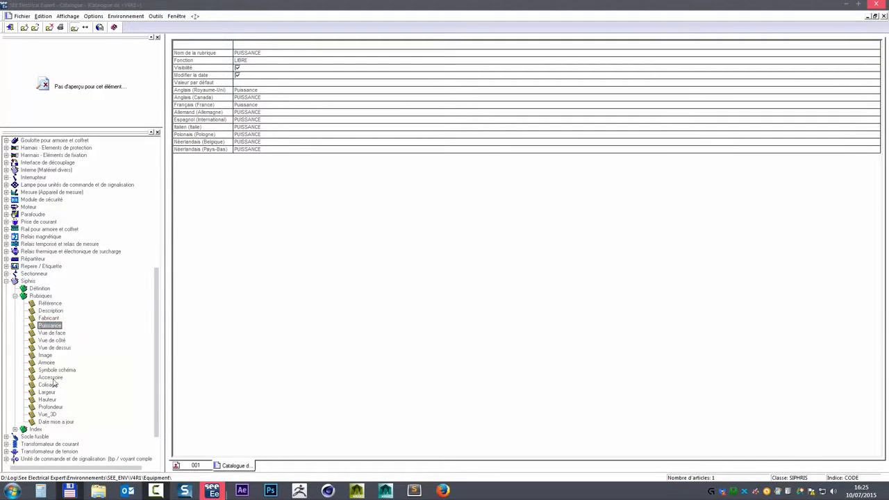
left_click(61, 349)
left_click(55, 326)
- Create a new rubrique named UNITE in the Siphris class and enable Majuscule for it
right_click(43, 298)
left_click(81, 303)
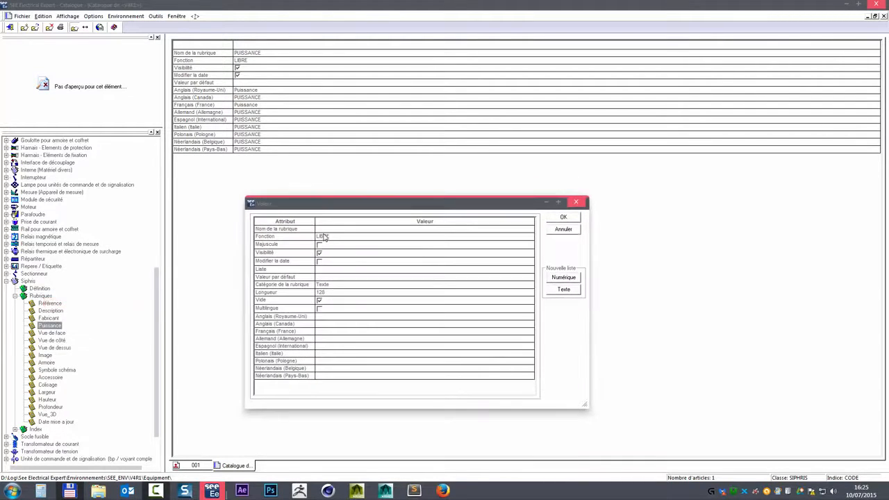
left_click(325, 230)
left_click(292, 247)
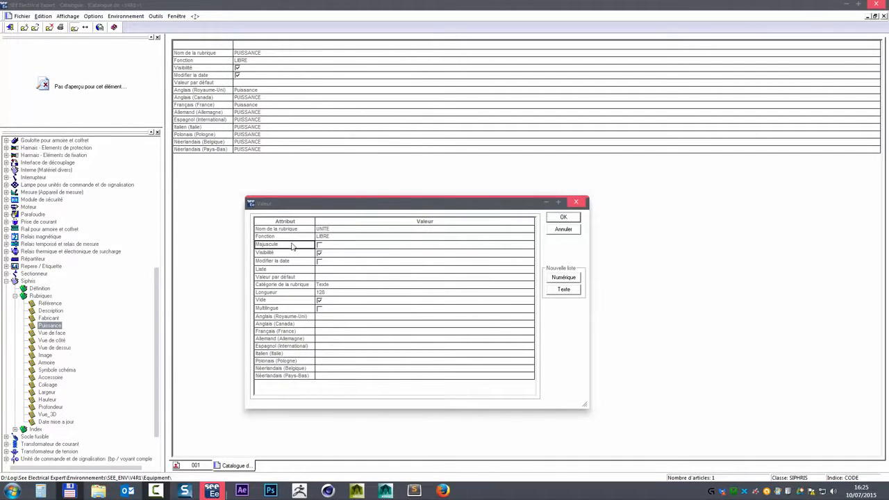
left_click(319, 246)
left_click(299, 271)
left_click(299, 271)
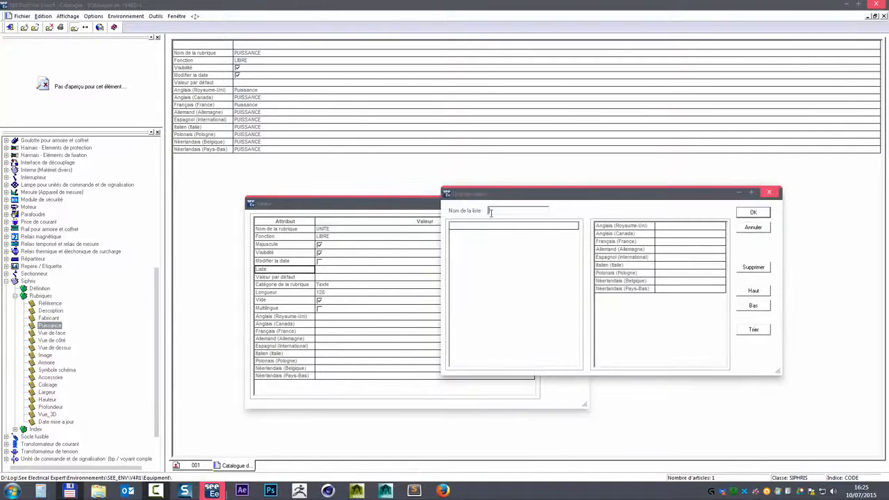
left_click(753, 227)
- Look through the existing value lists and assign the UNITE list to the new rubrique
left_click(351, 271)
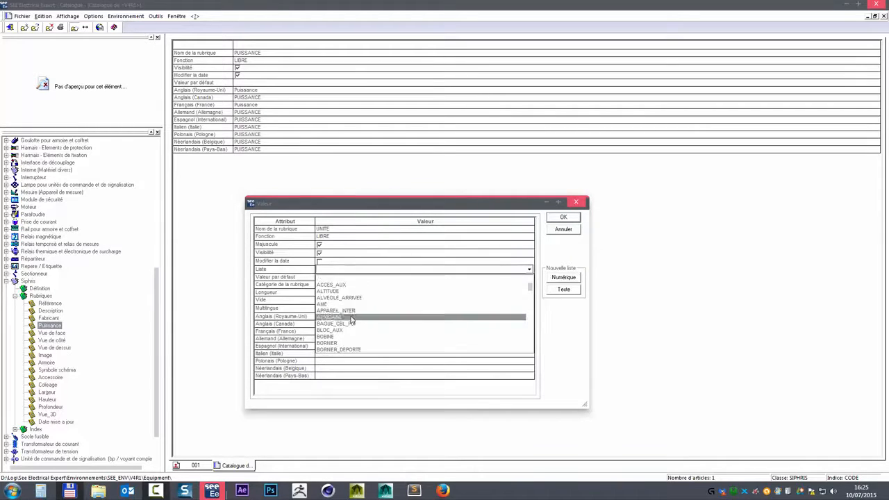
scroll(353, 326, "down", 8)
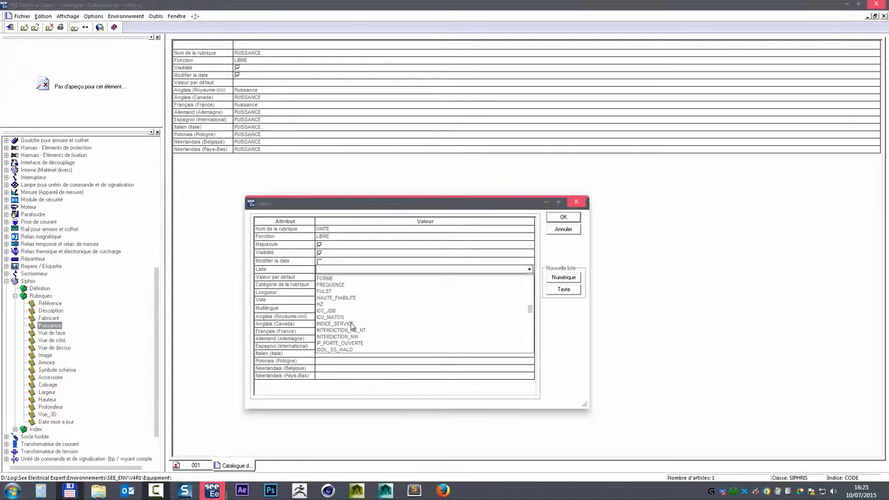
scroll(352, 327, "up", 4)
scroll(349, 330, "down", 4)
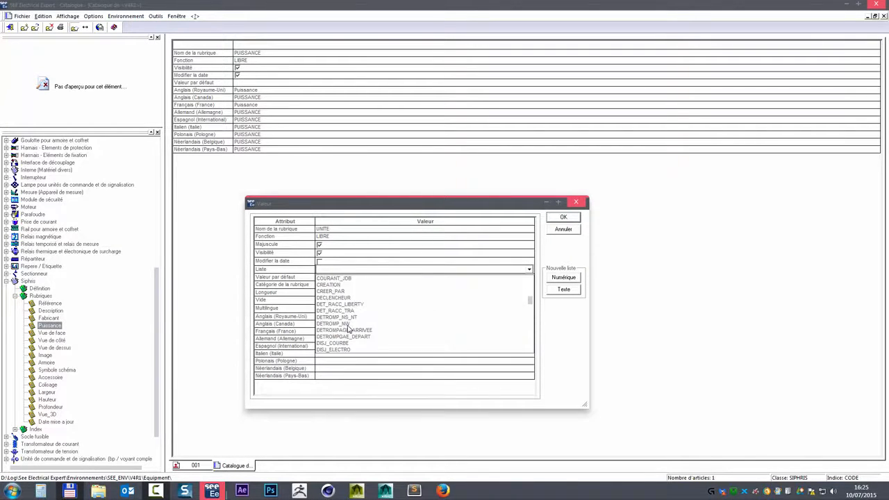
scroll(349, 329, "down", 8)
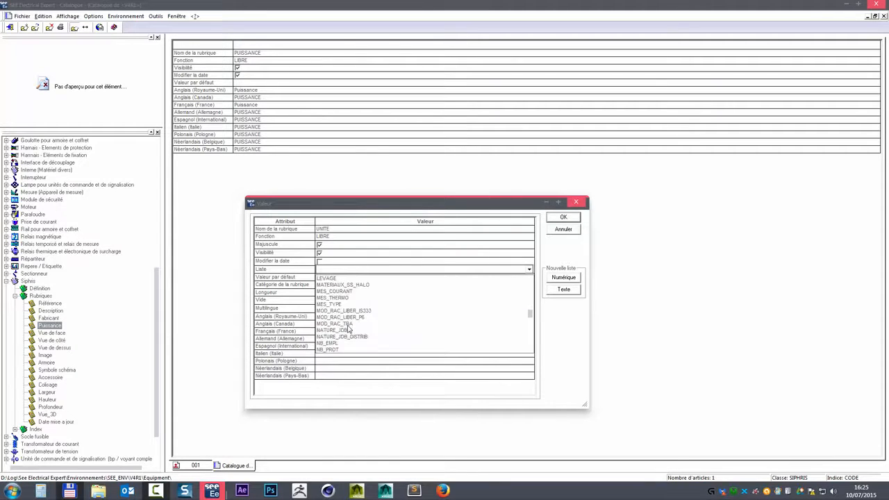
scroll(348, 329, "down", 8)
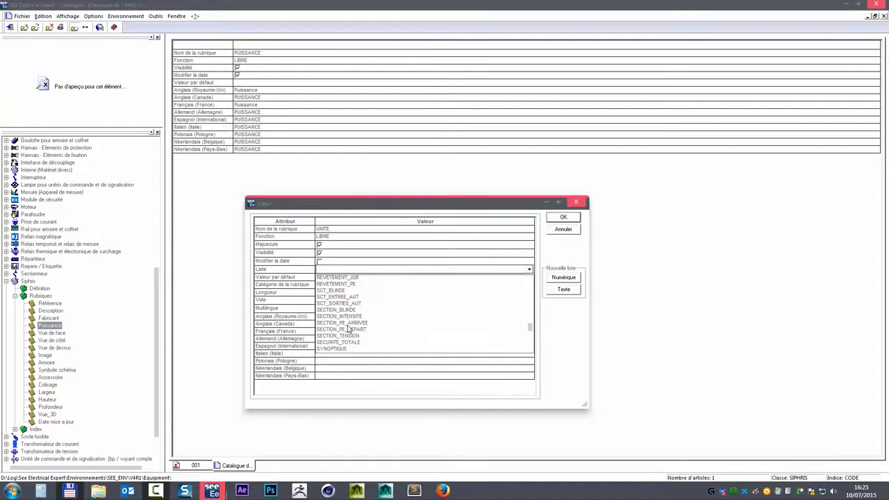
scroll(348, 329, "down", 3)
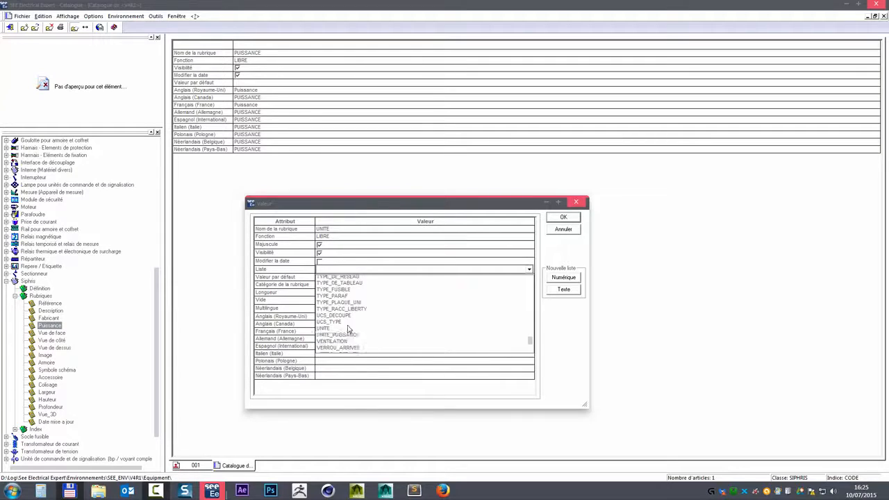
left_click(339, 324)
- Open the UNITE list's values, go through its power units and change the kW entry to KW
double_click(282, 271)
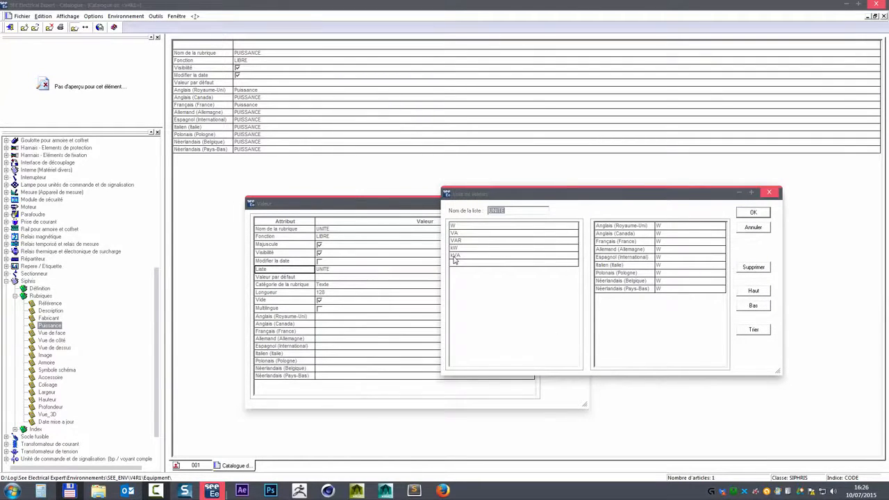
left_click(454, 256)
left_click(471, 249)
left_click(467, 241)
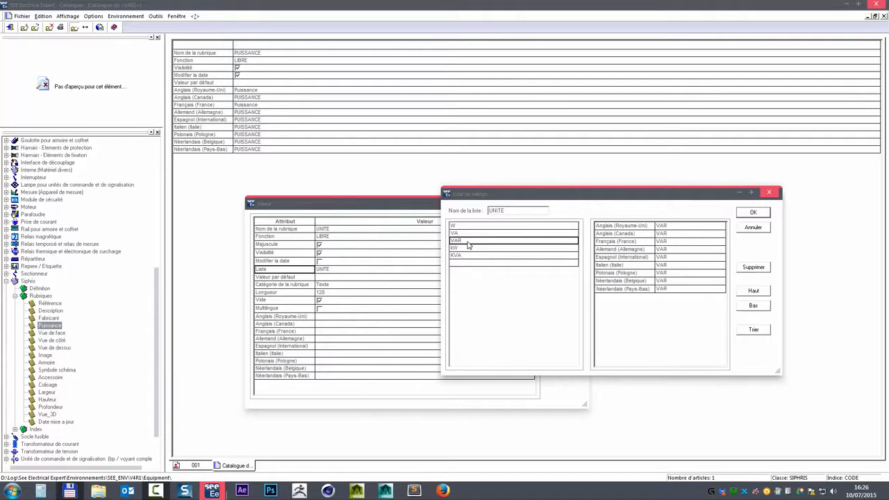
left_click(461, 248)
left_click(464, 239)
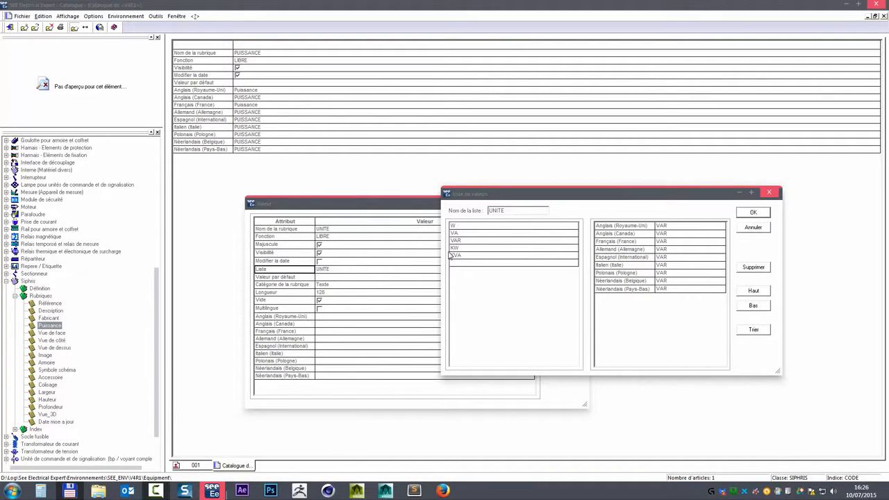
- Try extra characters inside the KW entry of the UNITE list, remove them and validate the list
left_click(461, 249)
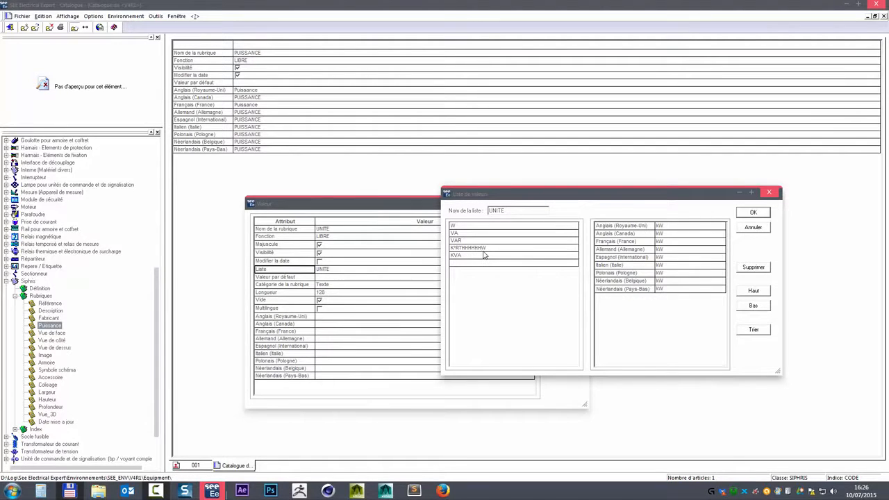
left_click(452, 286)
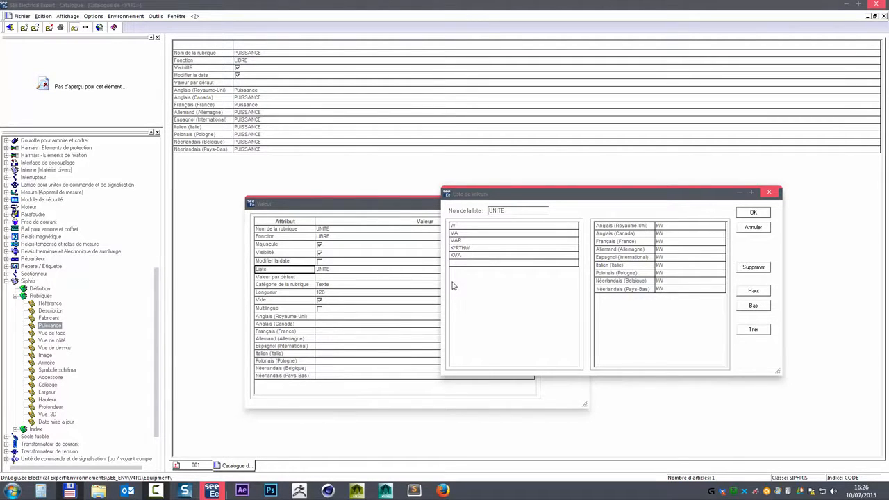
left_click(467, 242)
left_click(753, 213)
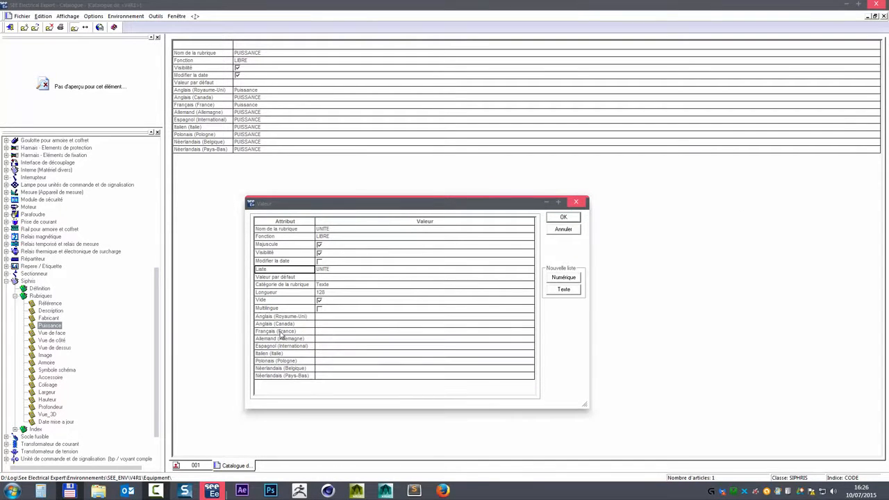
- Set the UNITE rubrique's French label to Unité de puissance, validate it and move it directly below Puissance
left_click(307, 331)
left_click(324, 332)
type("uissance")
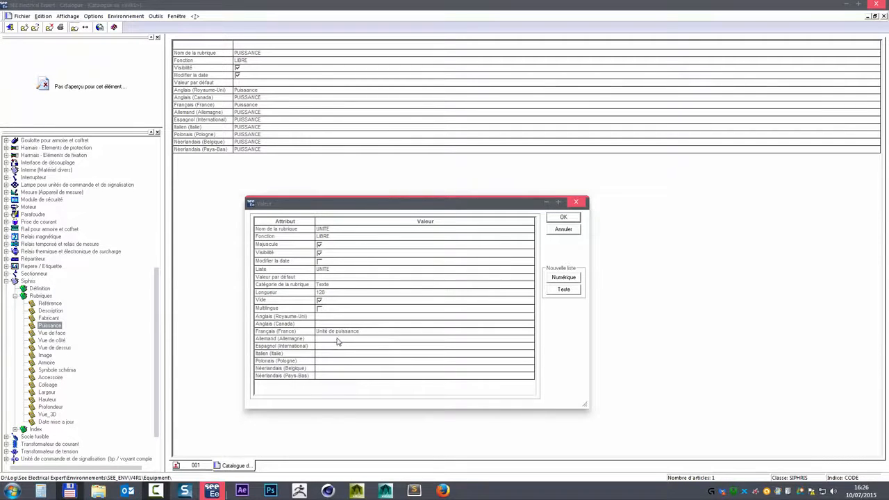
left_click(339, 318)
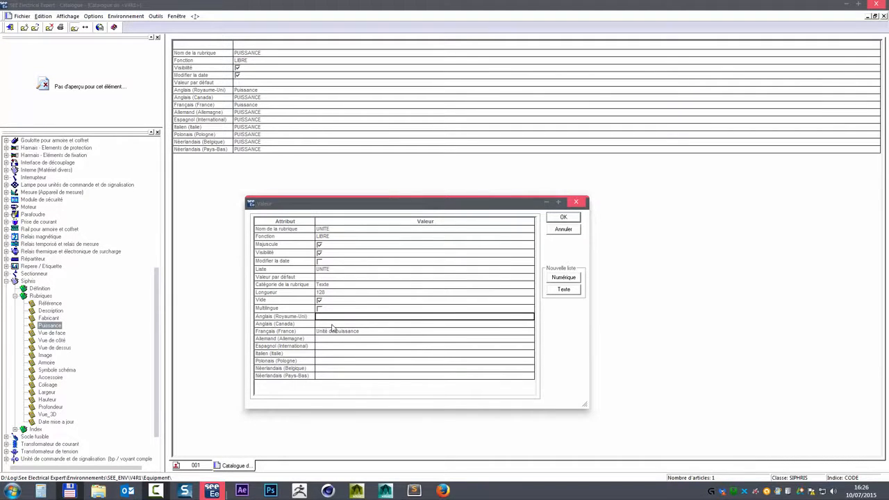
left_click(564, 218)
left_click_drag(52, 430, 52, 333)
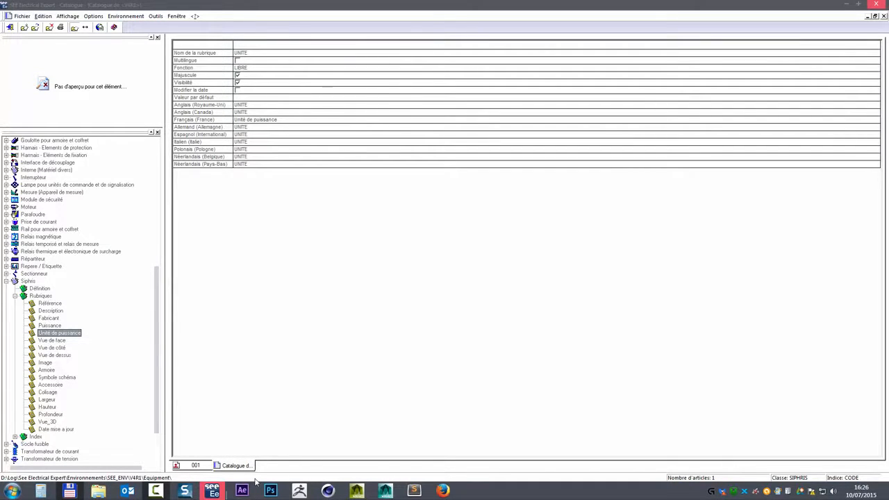
- Check the contents of the Siphris class's Index branch and collapse it again
scroll(156, 383, "down", 2)
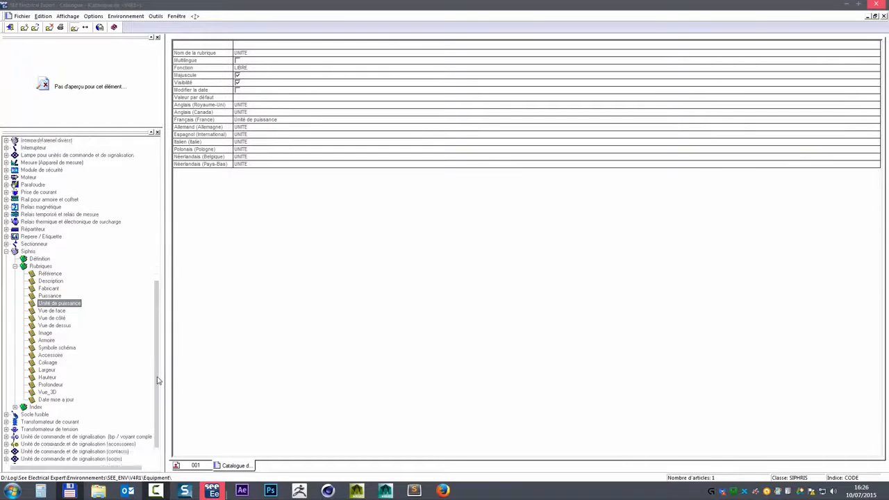
left_click(14, 392)
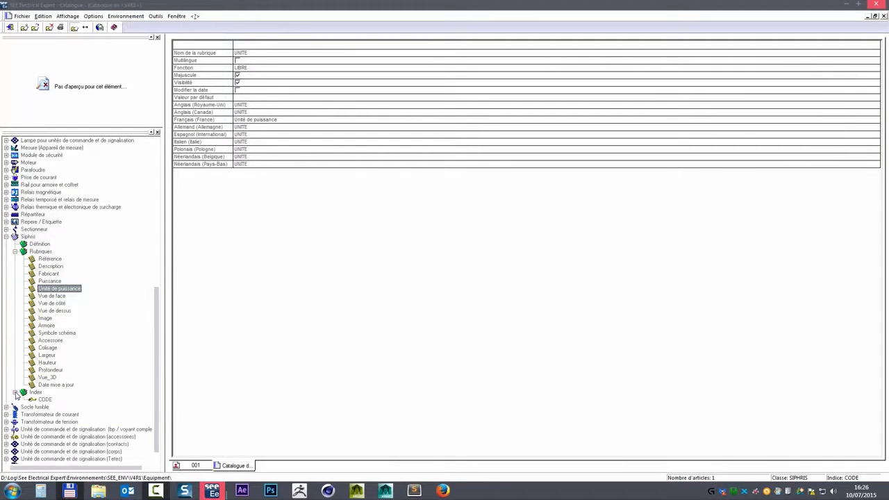
left_click(15, 392)
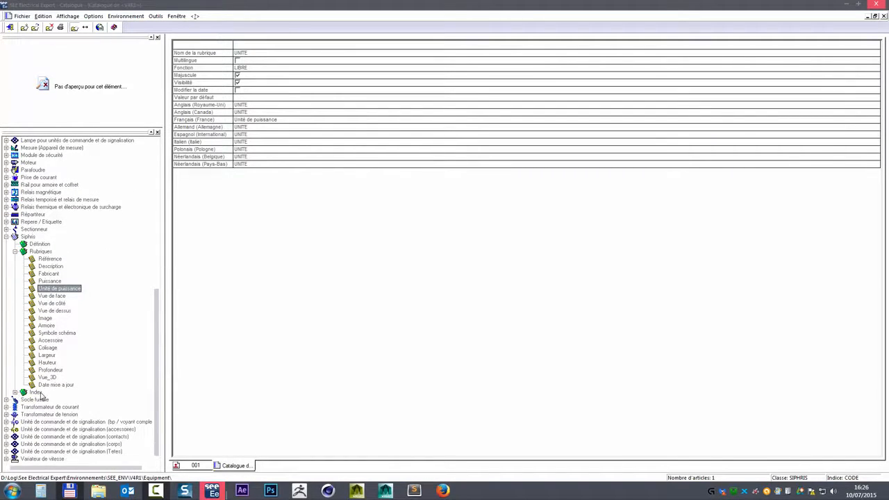
- Open the material selection of symbol Q1 on folio 001 and rename its Siphris reference test as test01
left_click(15, 392)
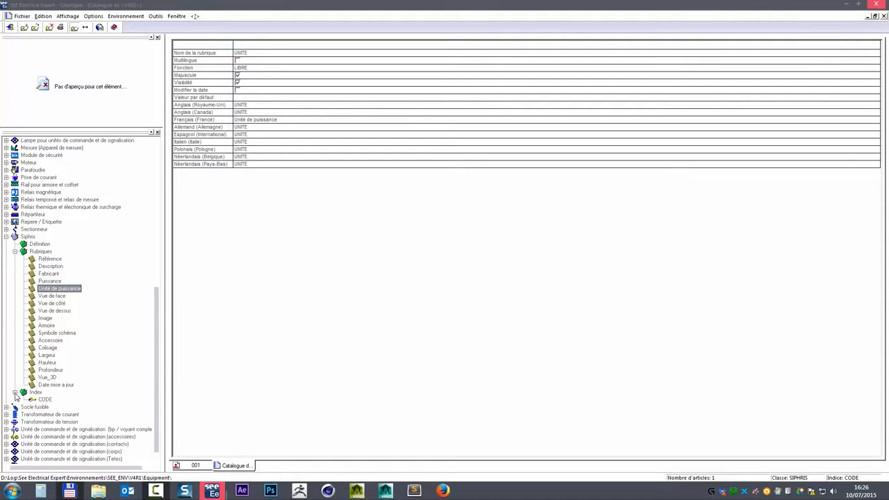
left_click(197, 465)
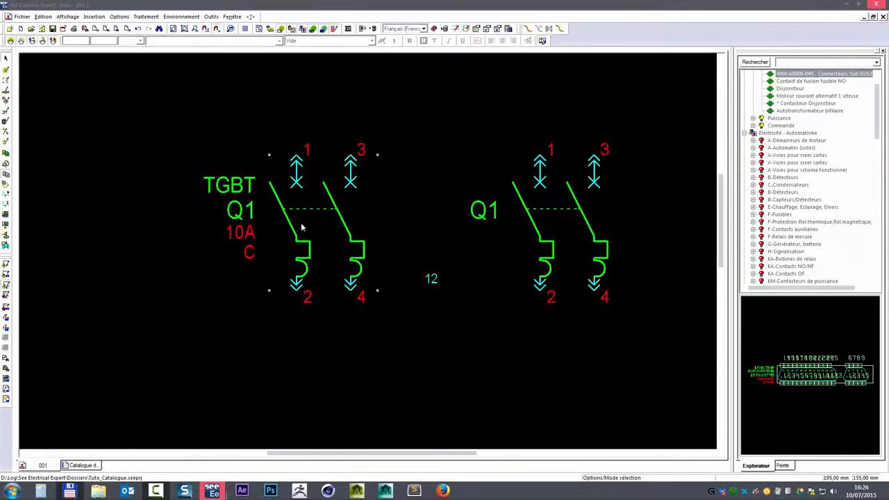
double_click(301, 222)
double_click(118, 247)
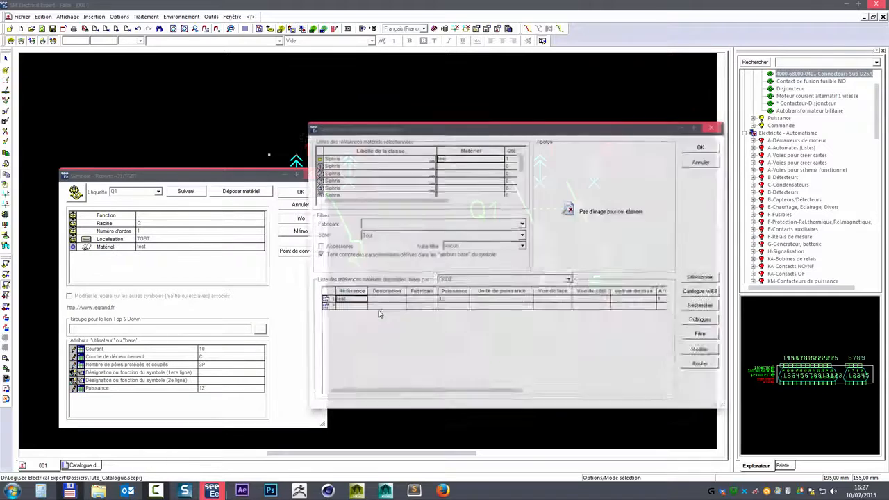
left_click(703, 352)
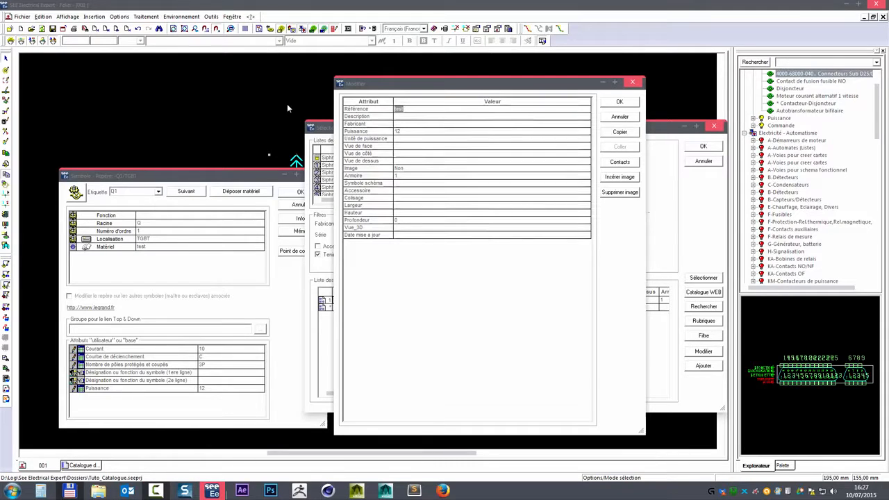
key("BackSpace")
type("test01")
left_click(619, 102)
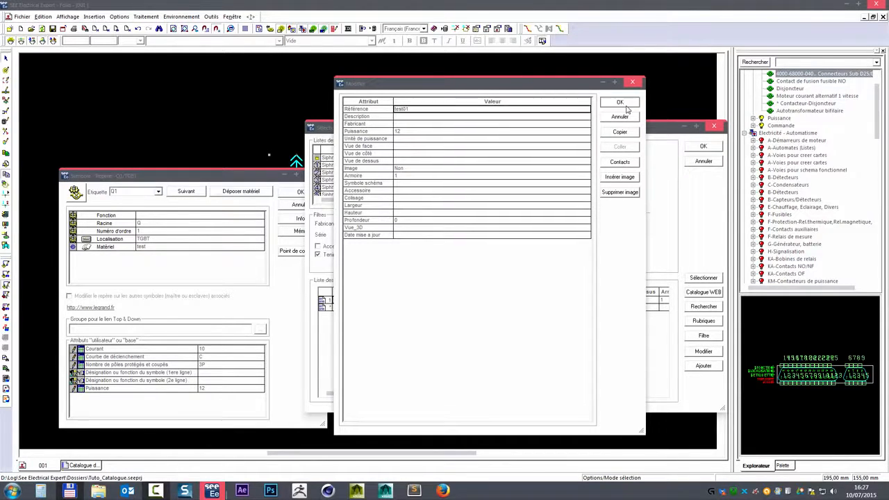
- Copy test01's attributes into a new Siphris reference test02 with the description bbbbb
left_click(705, 352)
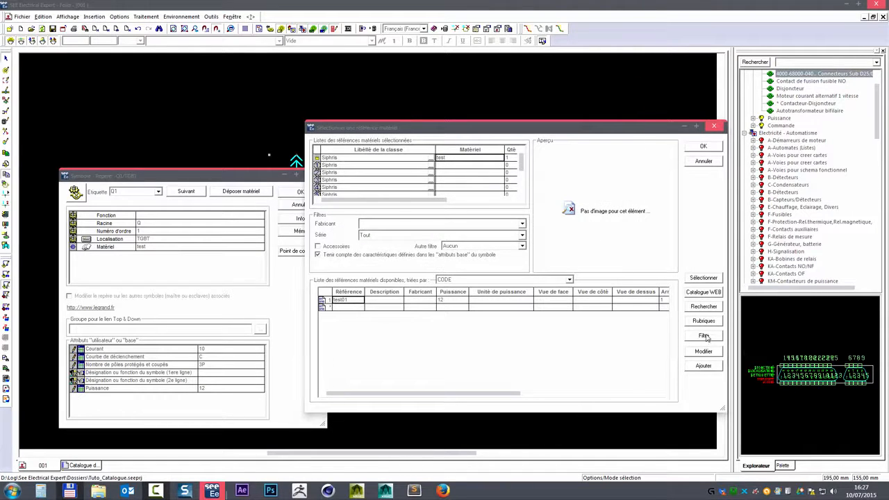
left_click(623, 120)
left_click(704, 365)
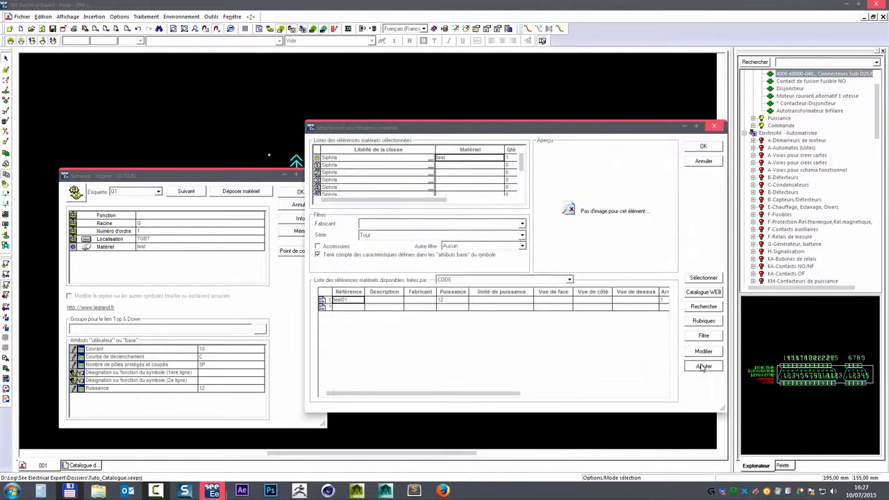
left_click(410, 108)
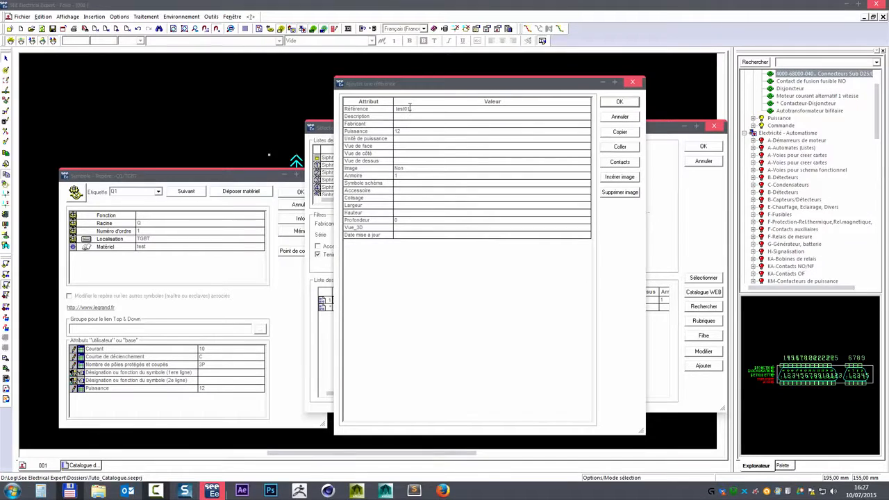
type("2")
left_click(401, 116)
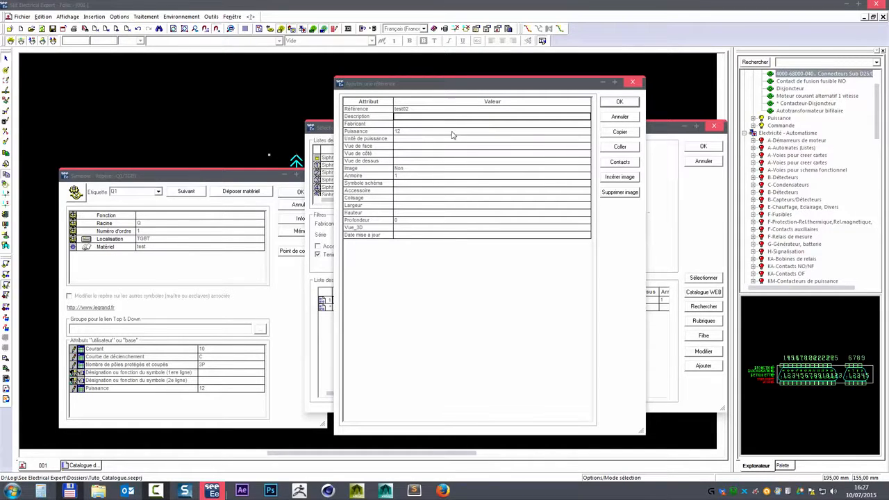
type("bbbbb")
left_click(619, 102)
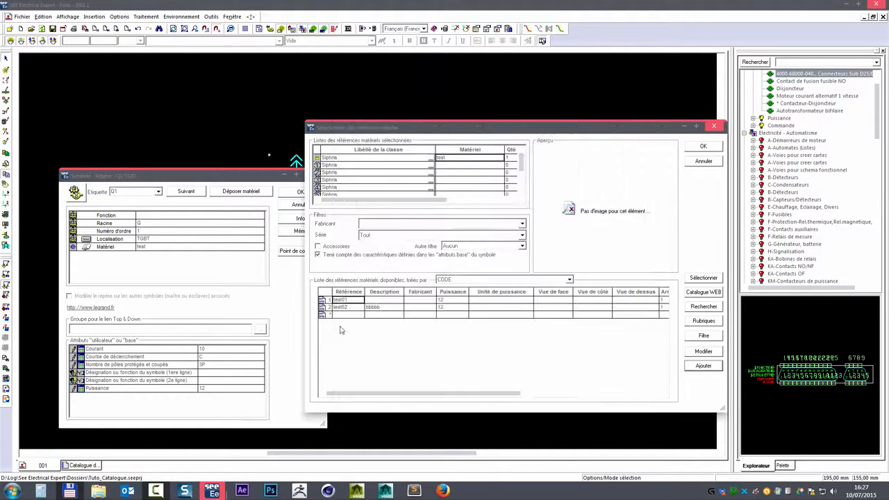
- Set the description of reference test01 to aaaa and validate it
left_click(703, 351)
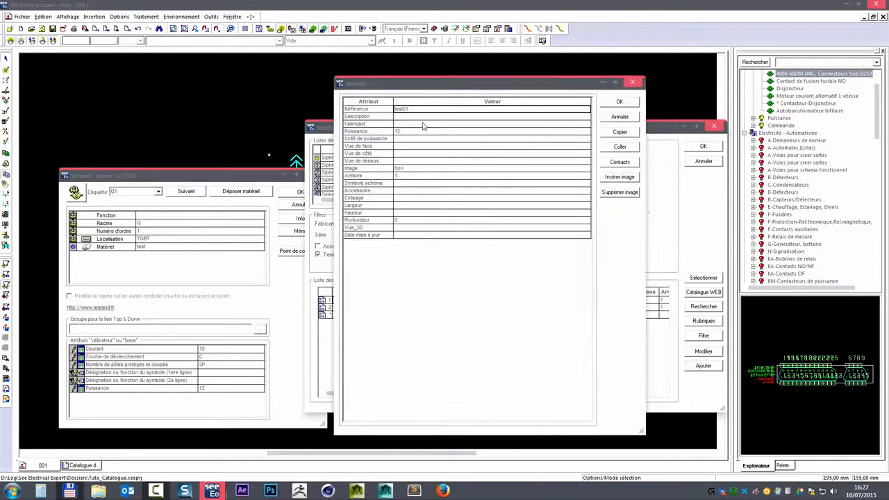
left_click(417, 116)
type("aaaa")
left_click(631, 104)
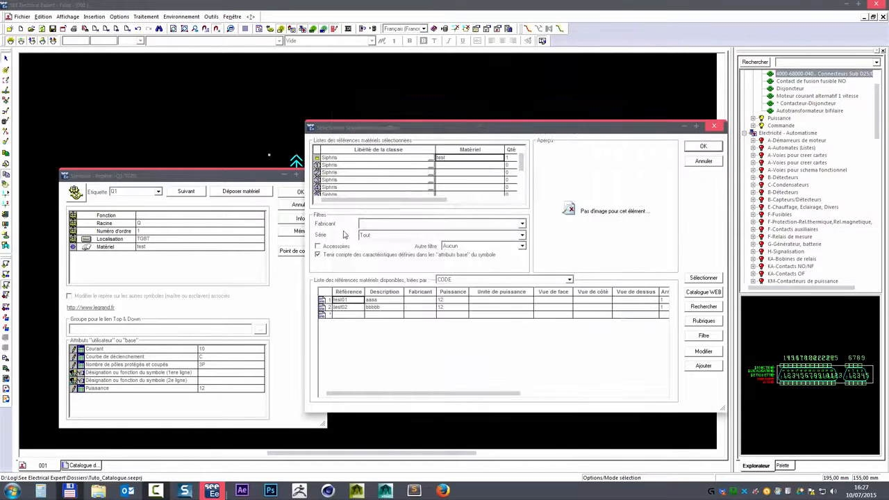
- Copy test02's attributes into a new reference, naming it test03 with the description cccc
left_click(357, 307)
left_click(703, 352)
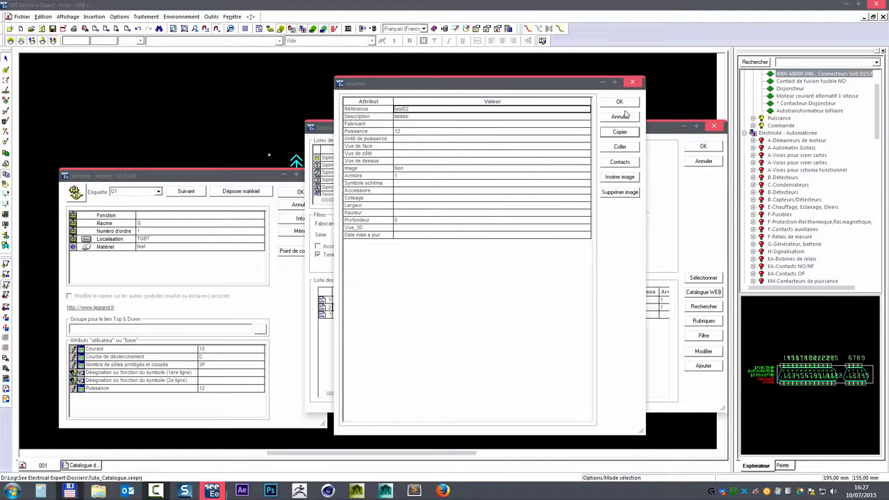
left_click(620, 116)
left_click(704, 367)
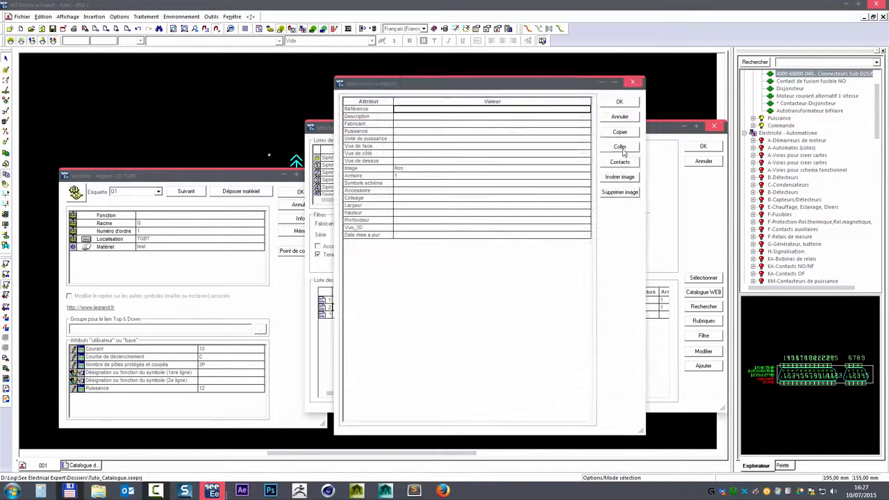
left_click(420, 109)
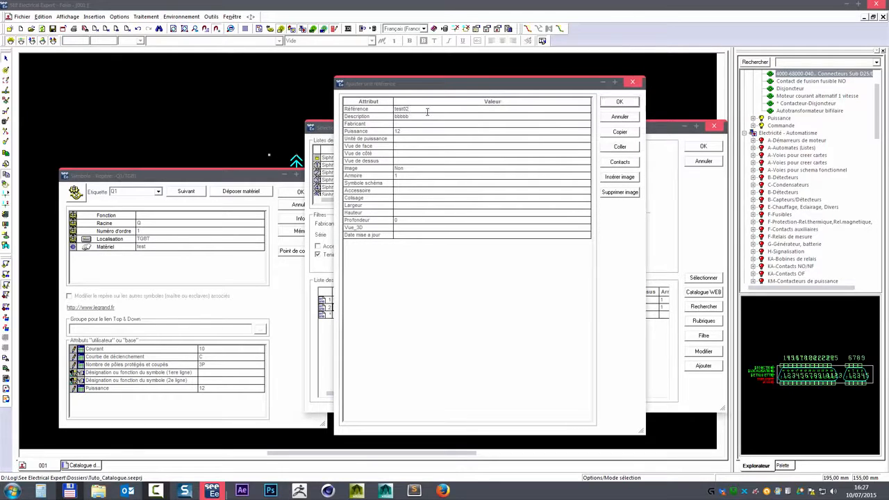
left_click(416, 117)
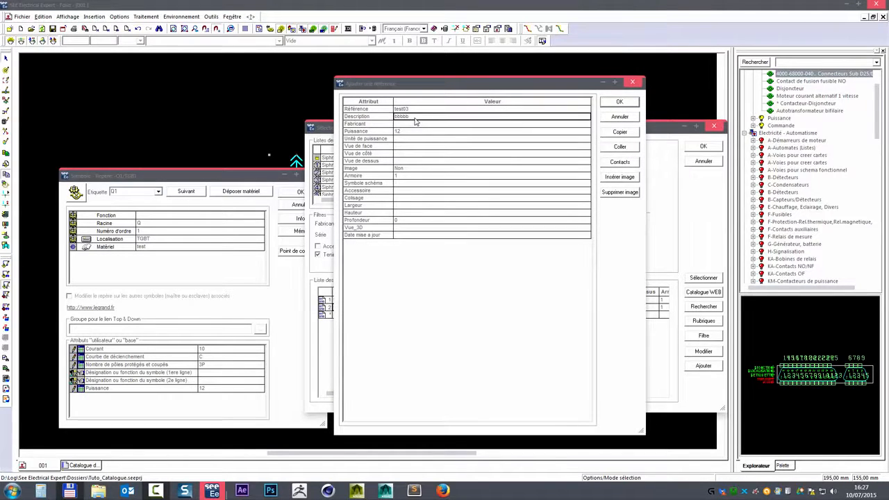
type("cccc")
- Try to save the new cccc reference under the already used reference name test02
left_click(414, 110)
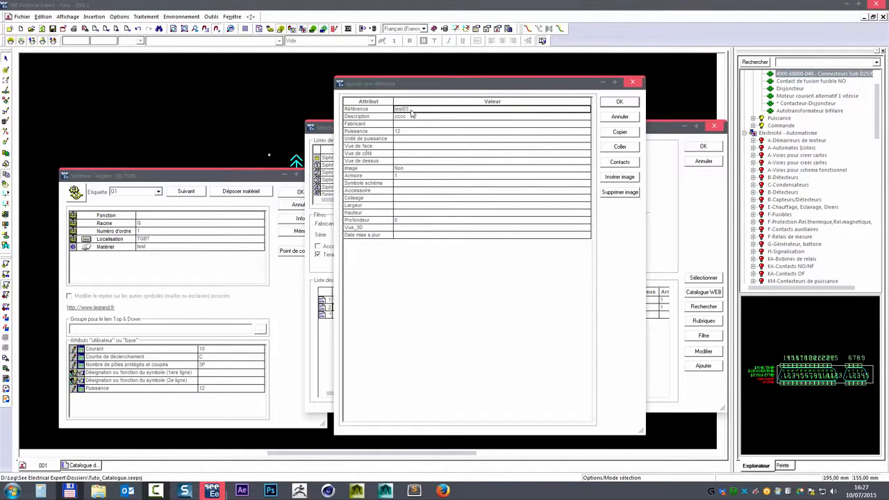
left_click(412, 109)
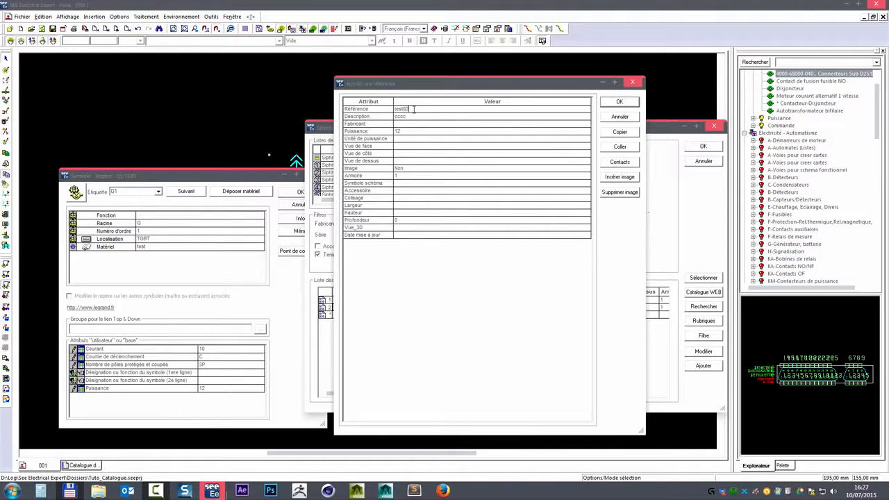
left_click(613, 103)
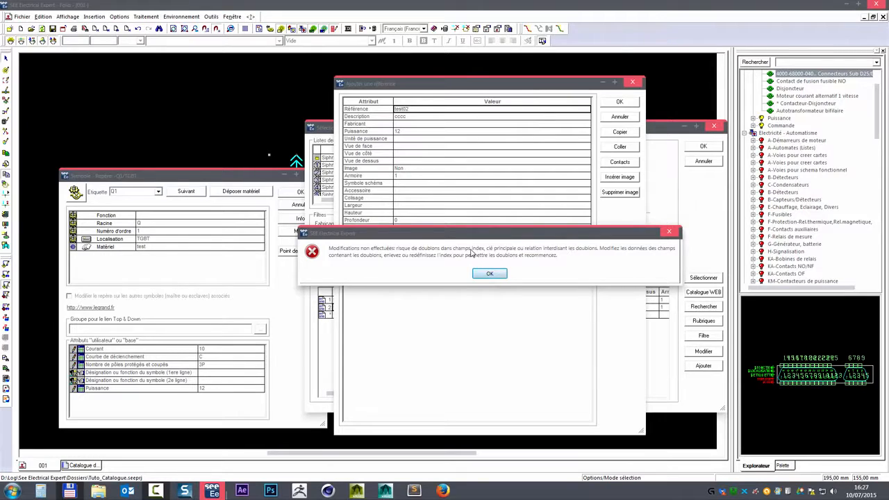
left_click(489, 274)
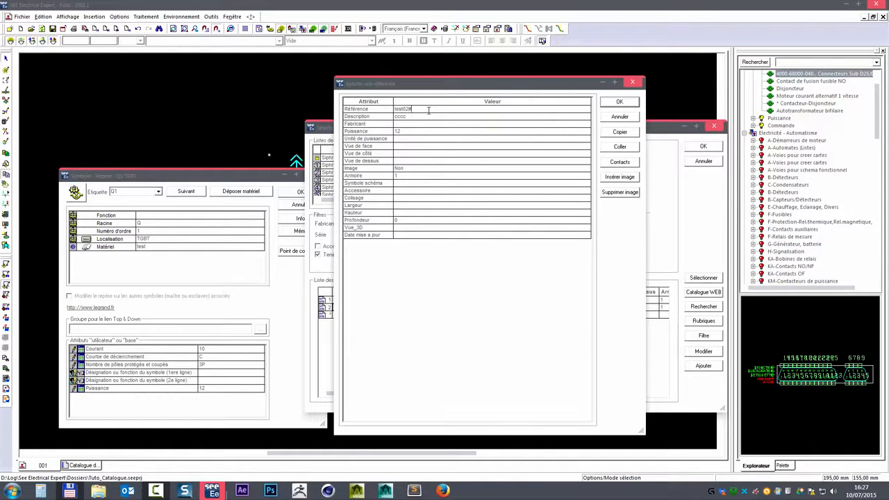
- Save the cccc reference as test02#, reopen it for modification and rename it as test03
left_click(618, 102)
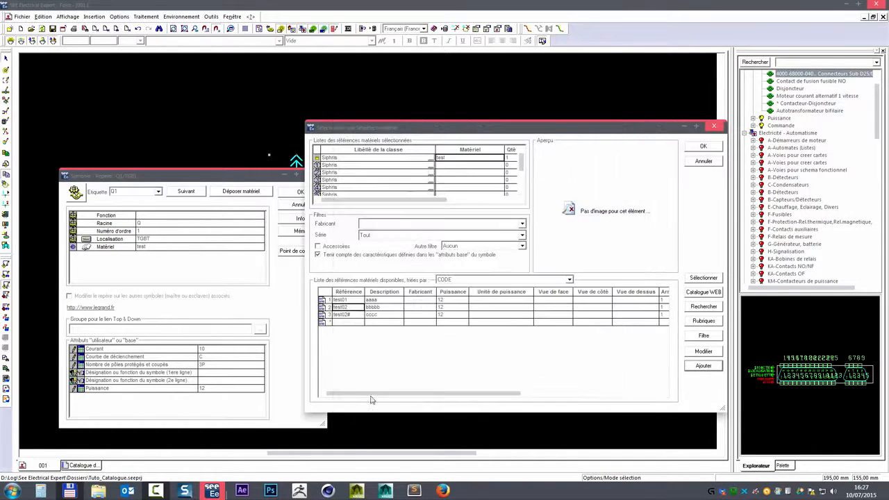
left_click(704, 351)
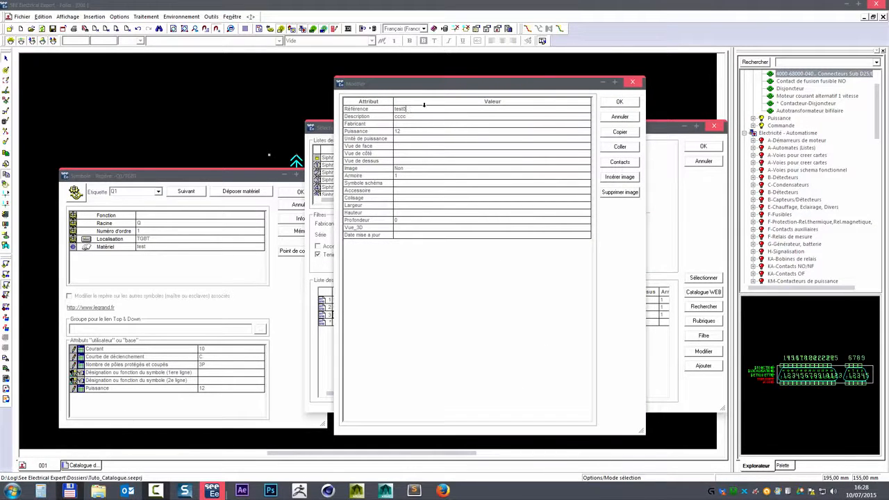
left_click(619, 103)
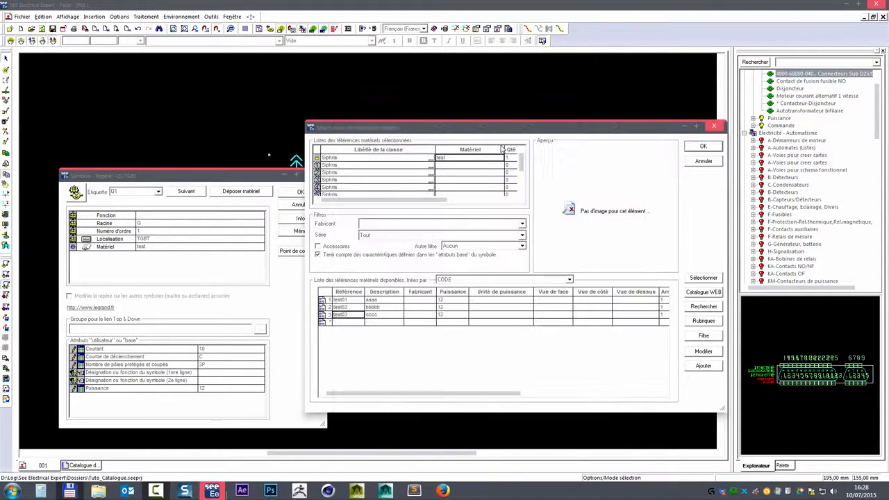
- Sort the available references by CODE, assign test01 as Q1's material and validate the symbol
left_click(460, 281)
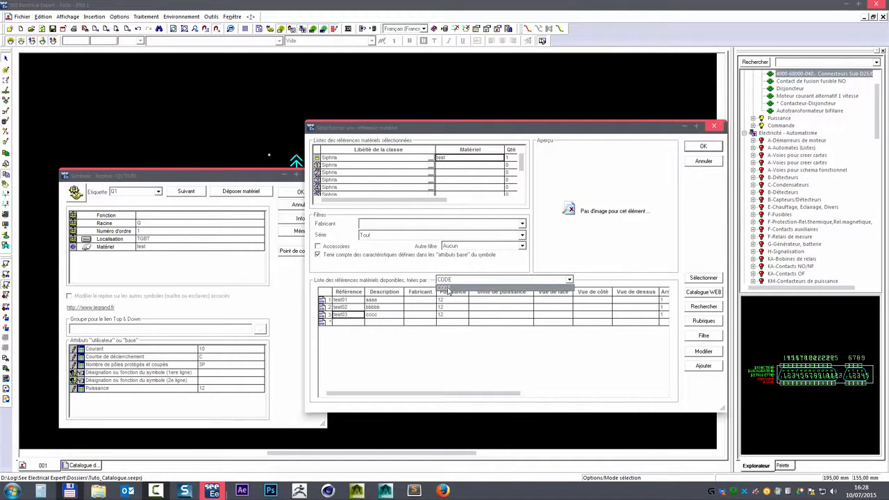
left_click(449, 288)
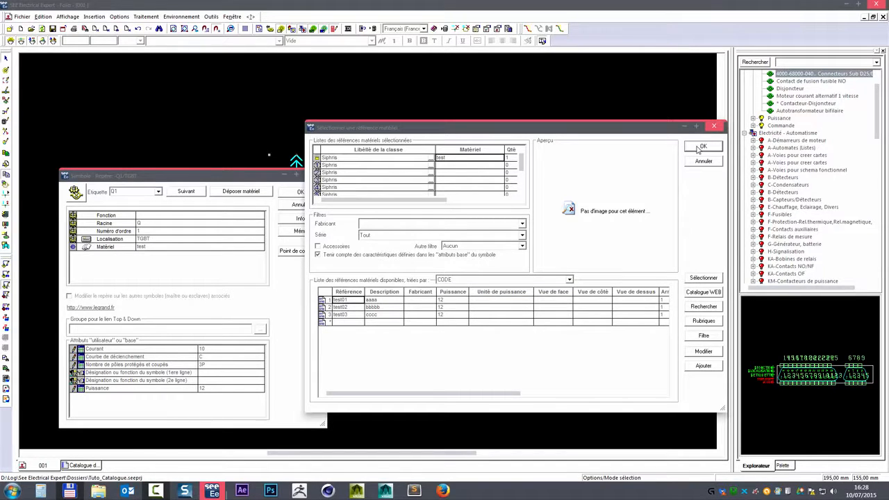
double_click(347, 300)
left_click(703, 145)
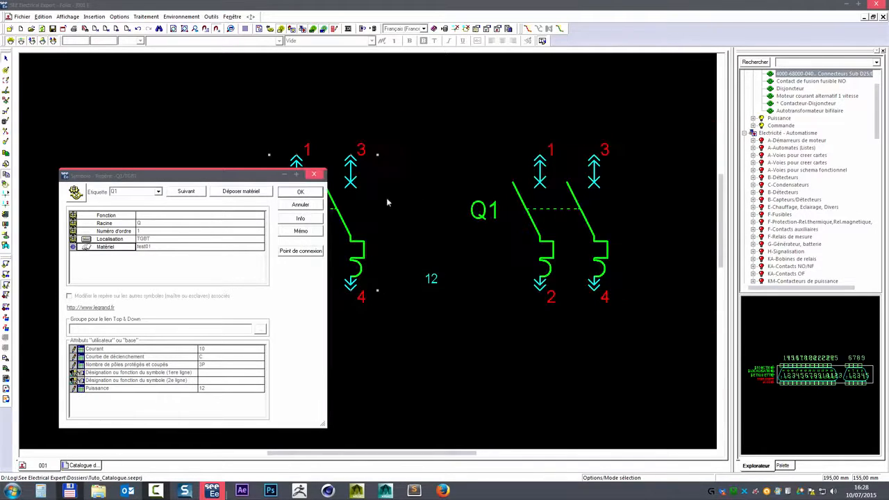
left_click(300, 193)
- Return to the catalogue and open index creation for the Siphris class's Index branch
left_click(84, 467)
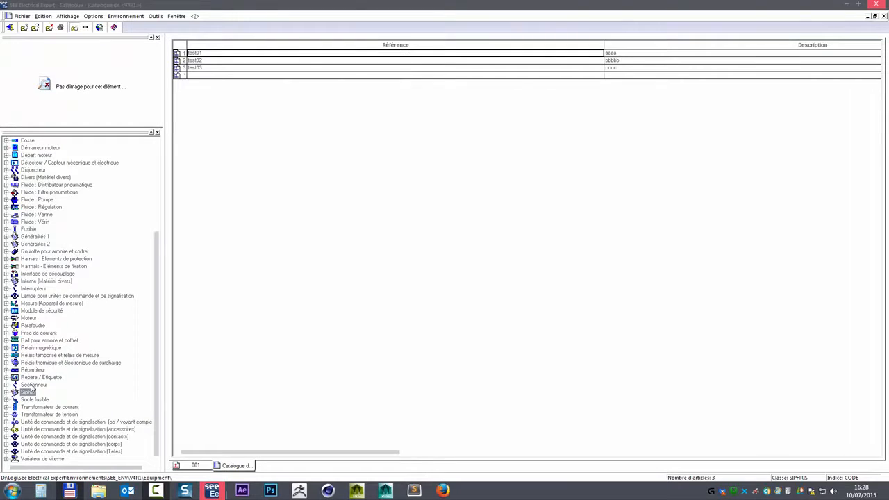
left_click(5, 393)
left_click(15, 415)
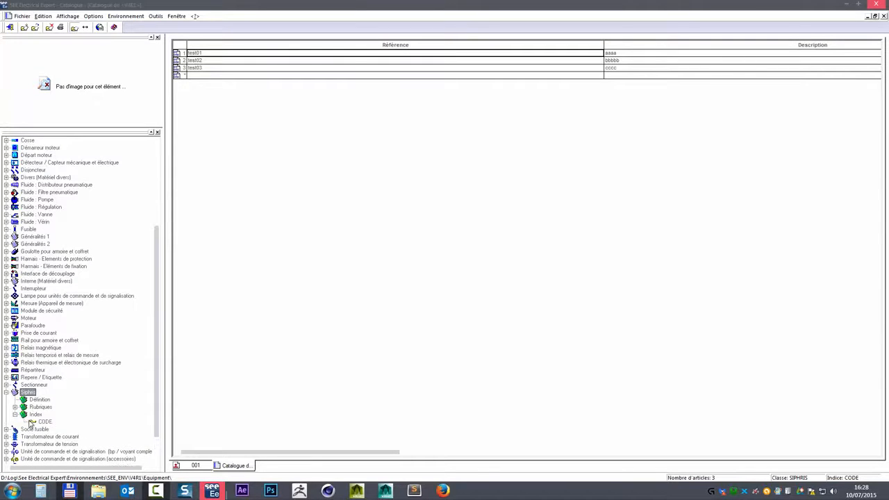
left_click(34, 415)
right_click(37, 417)
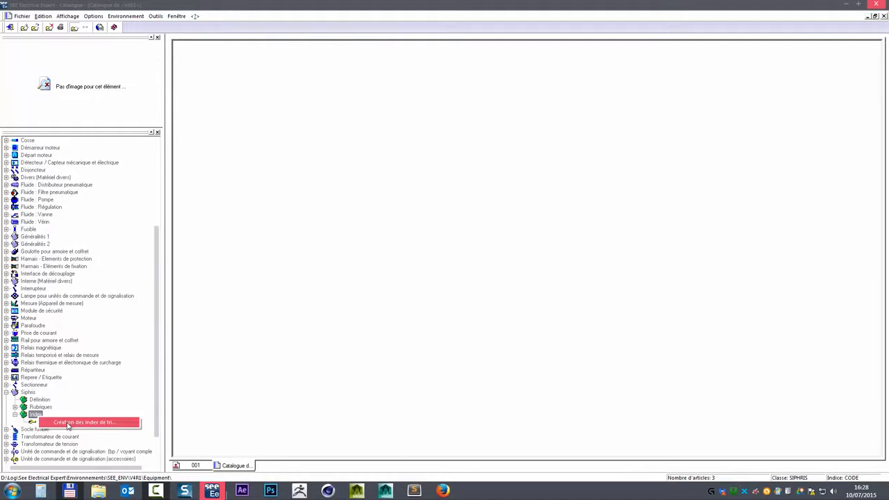
left_click(93, 423)
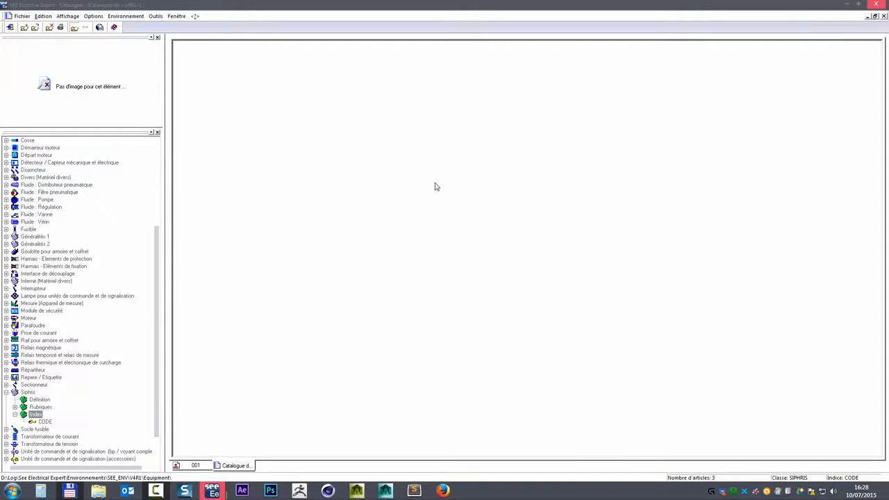
left_click_drag(422, 221, 268, 227)
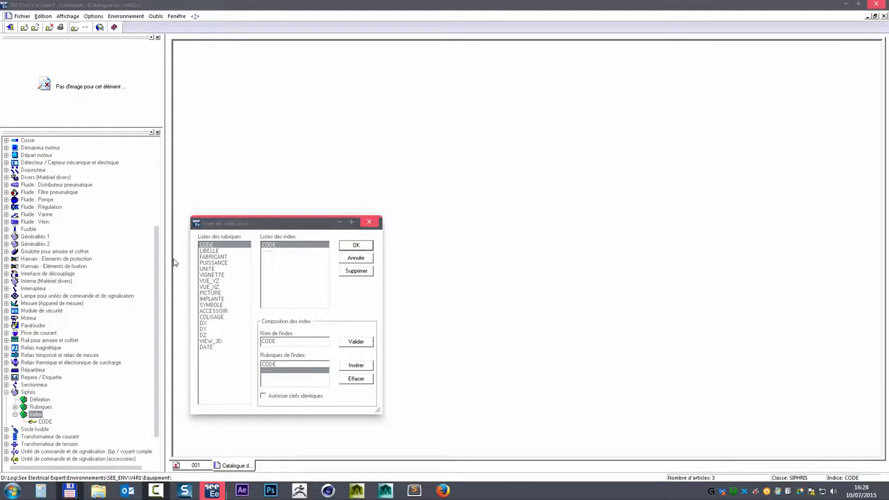
- Create a new index named LIBELLE from the LIBELLE rubrique and validate the index list
left_click(213, 252)
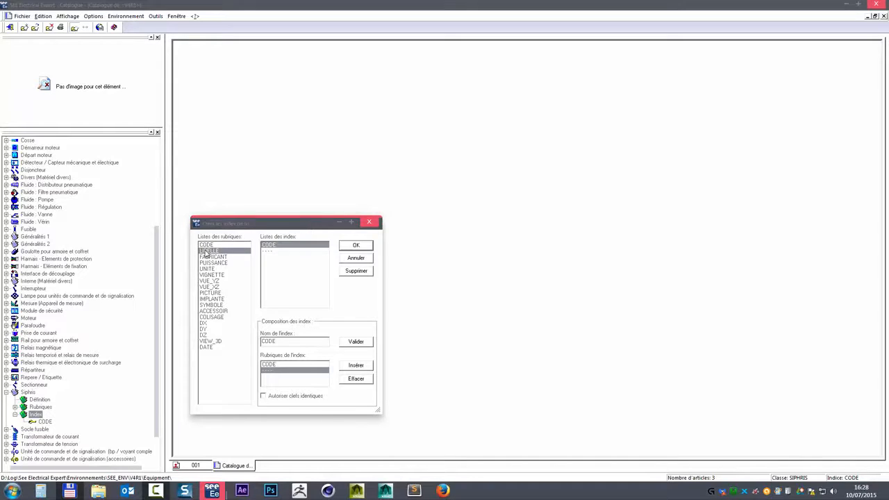
left_click(271, 253)
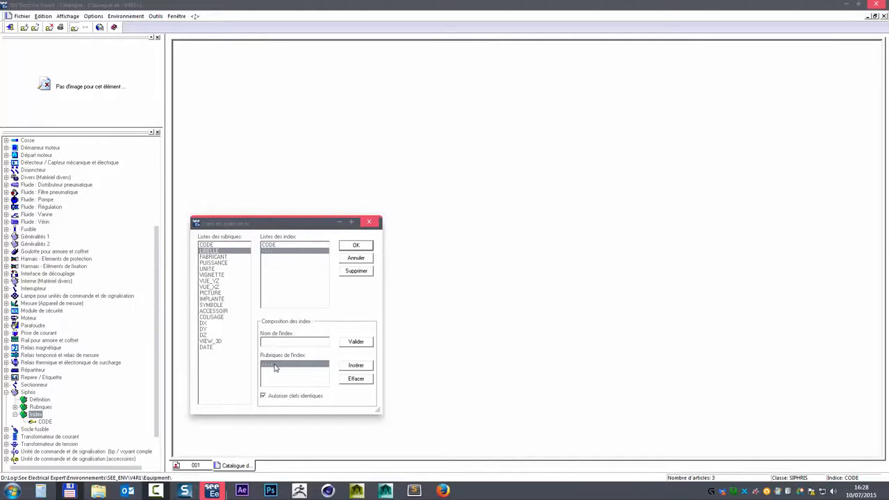
left_click(355, 366)
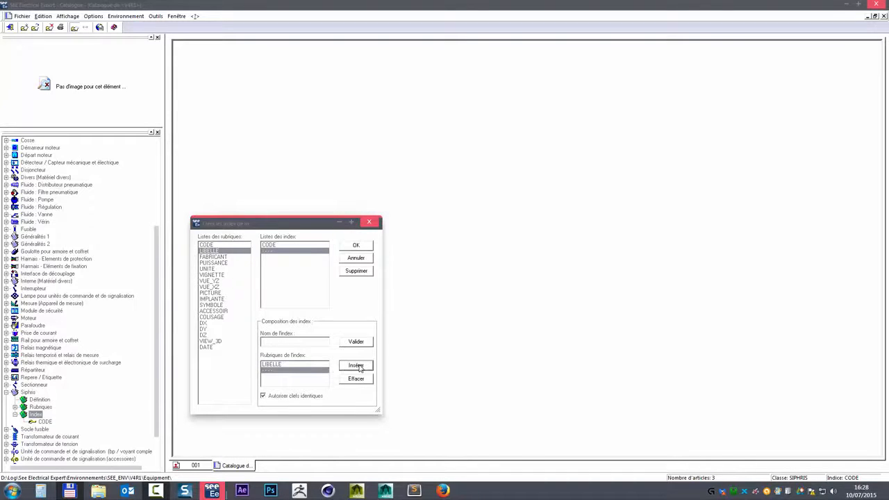
left_click(284, 343)
left_click(358, 342)
left_click(355, 246)
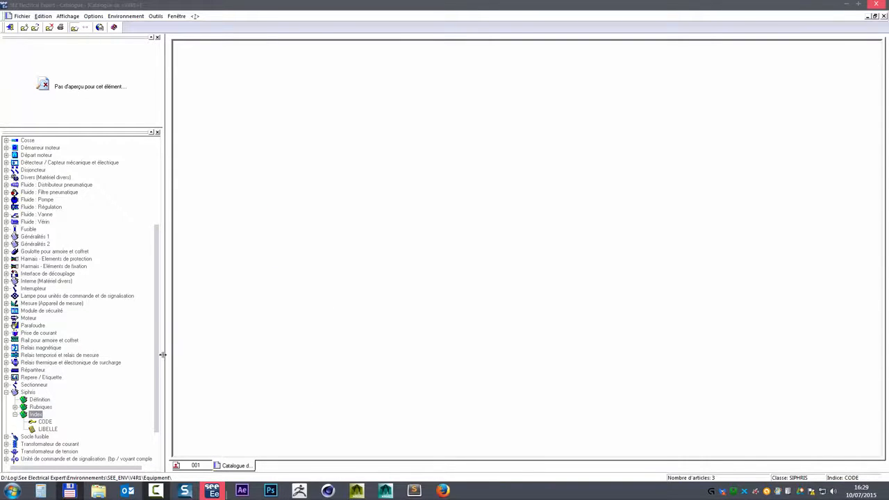
- Inspect the definitions of the LIBELLE and CODE indexes of the Siphris class
scroll(77, 389, "down", 1)
left_click(45, 400)
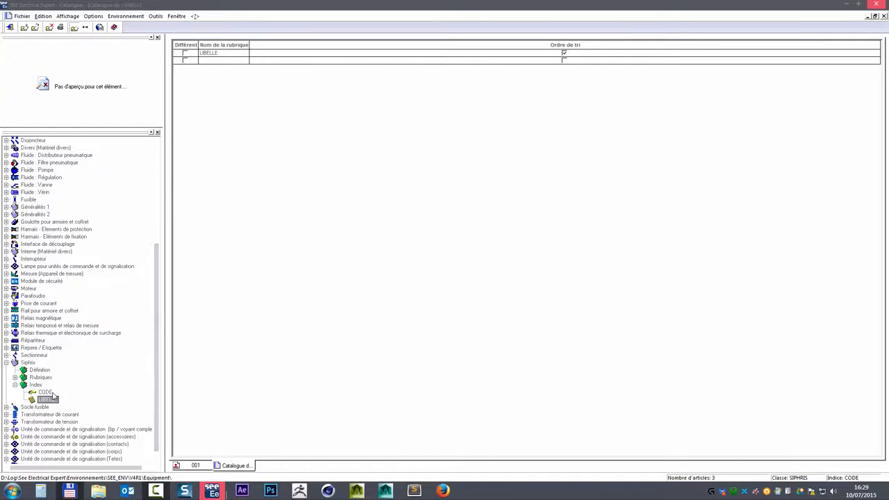
left_click(50, 392)
left_click(46, 400)
- Open the material selection of the TGBT Q1 symbol on folio 001 and sort the available references by LIBELLE, then by CODE
left_click(195, 468)
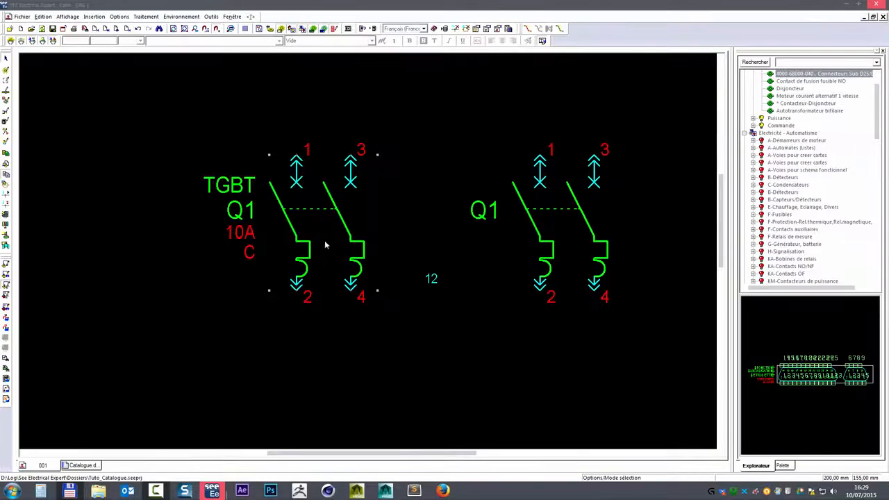
double_click(325, 240)
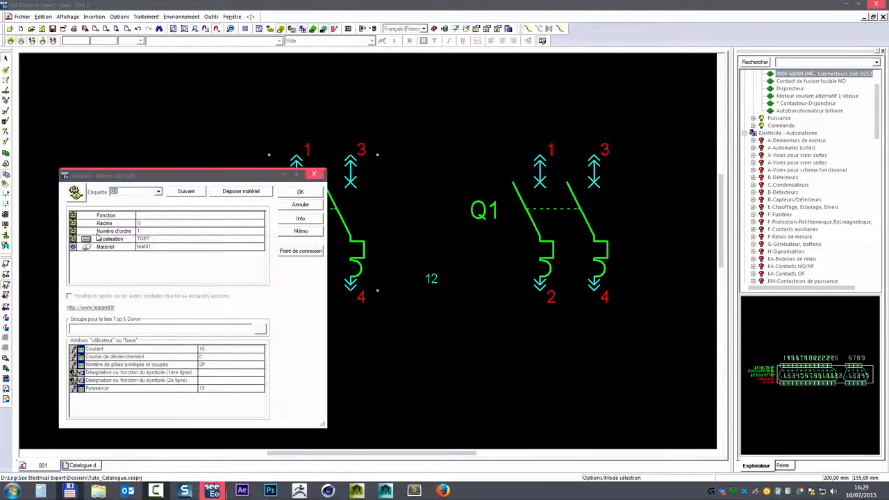
left_click(118, 250)
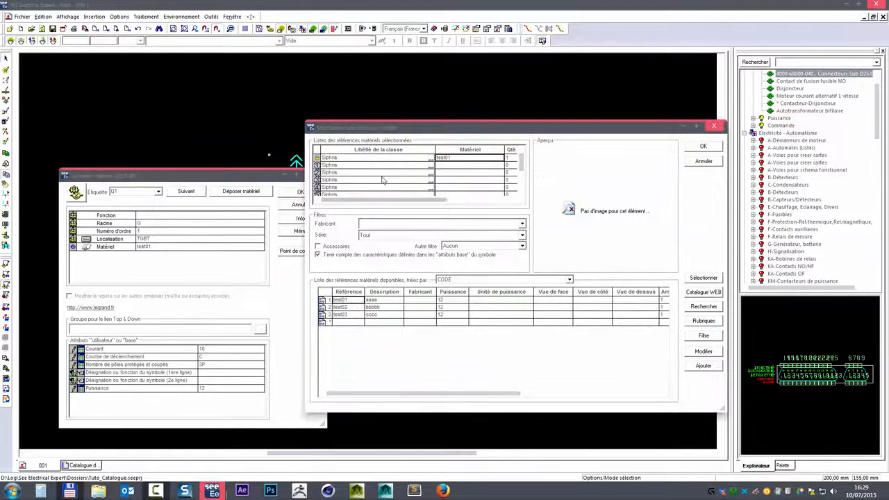
left_click(486, 279)
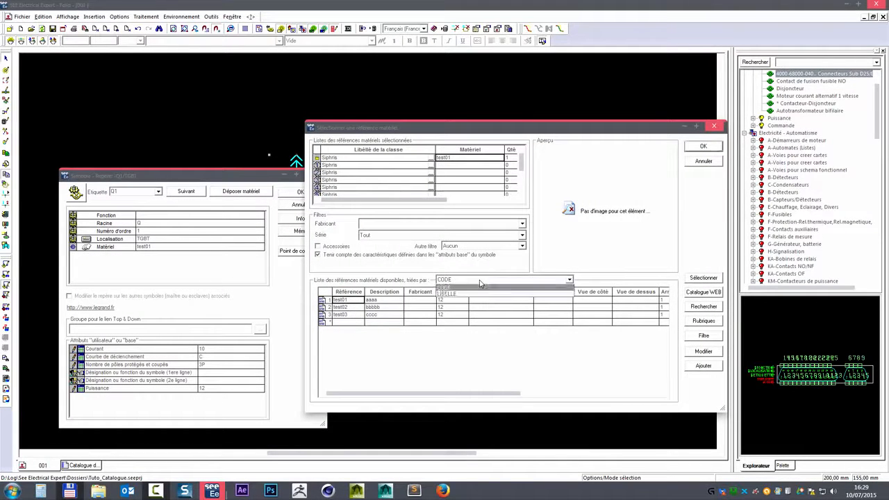
left_click(446, 294)
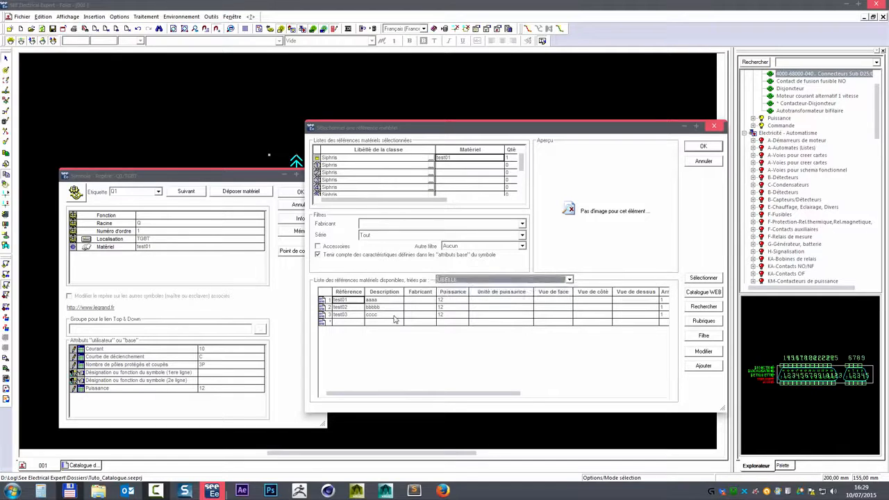
left_click(450, 280)
left_click(445, 286)
- Modify the reference described as cccc, renaming it test05, and validate the change
left_click(353, 315)
left_click(704, 351)
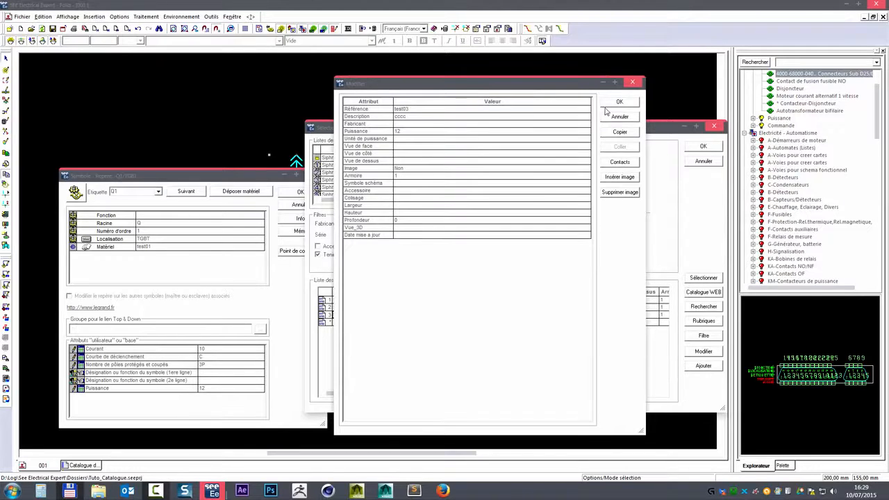
left_click_drag(578, 89, 623, 109)
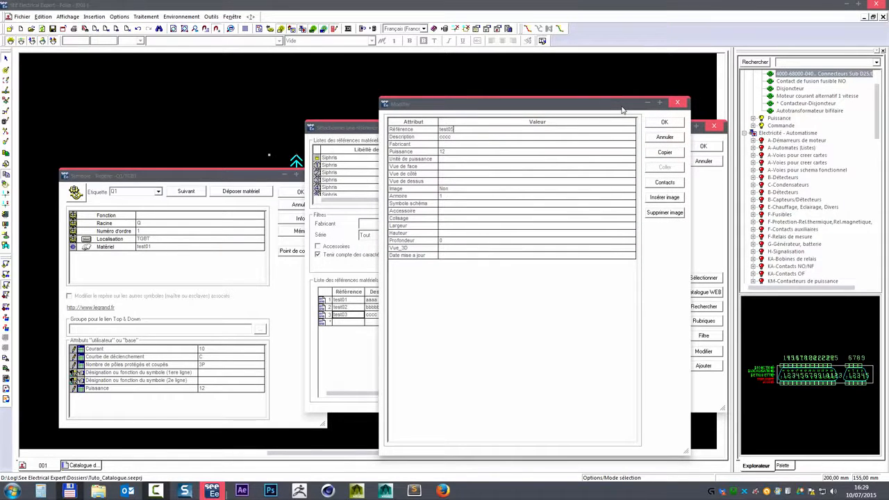
left_click(664, 122)
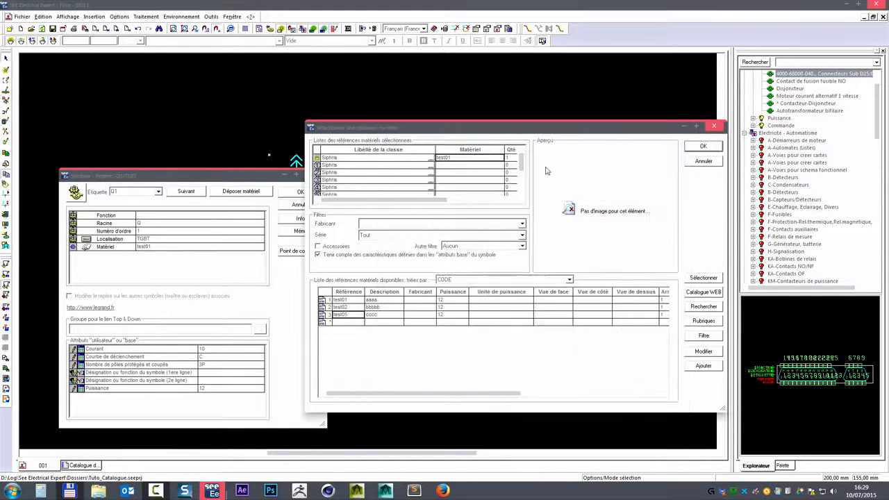
- Modify the reference described as aaaa, renaming it test03, and validate the change
left_click(711, 352)
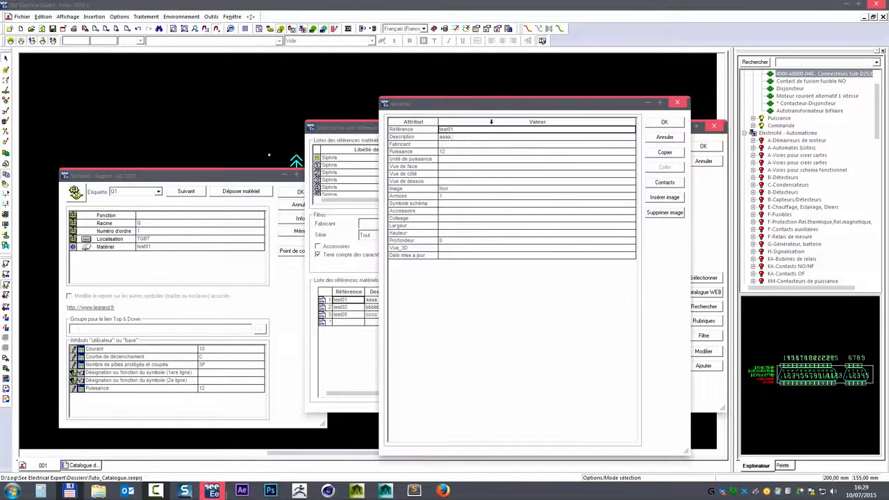
left_click(459, 128)
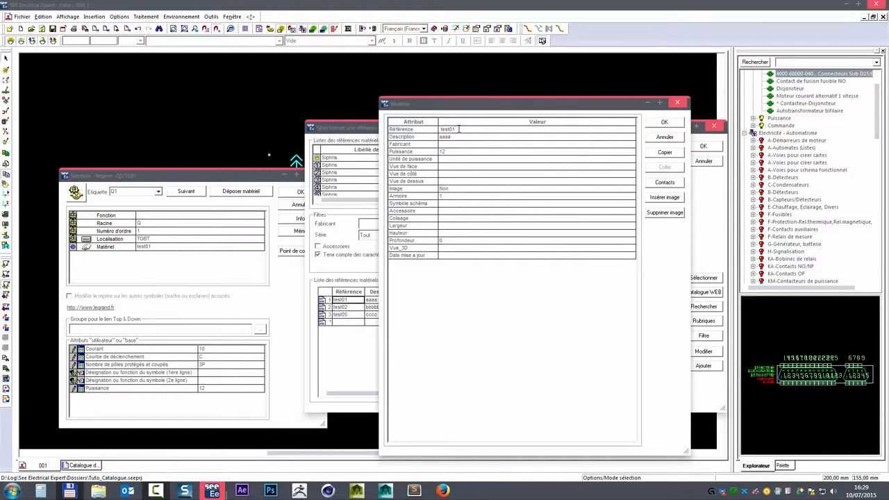
left_click(674, 125)
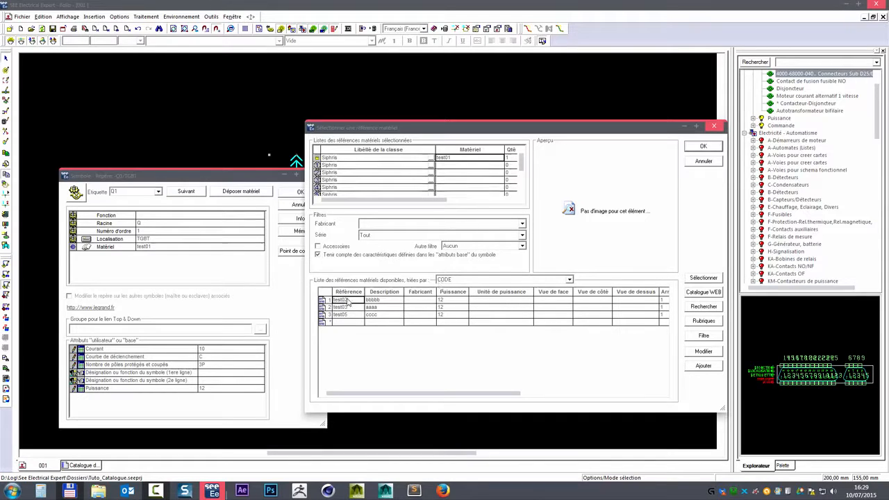
- Compare the order of the available references under the CODE and LIBELLE sort indexes, ending with LIBELLE
left_click(481, 237)
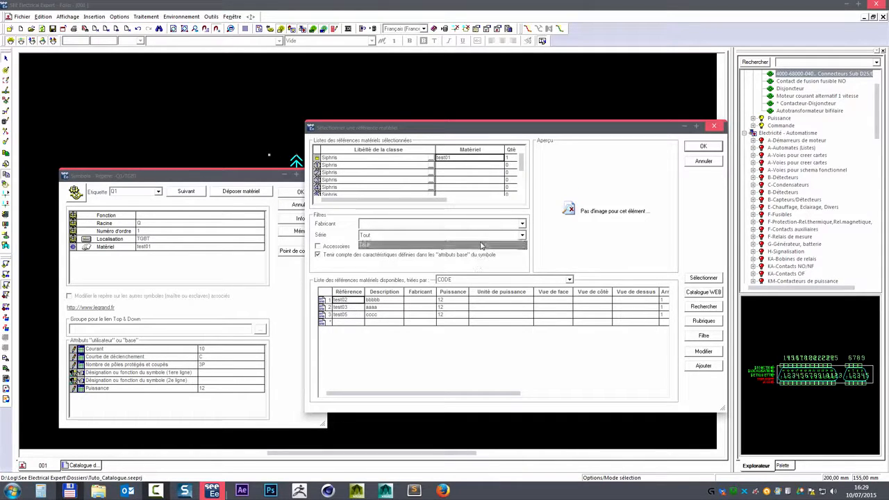
left_click(364, 269)
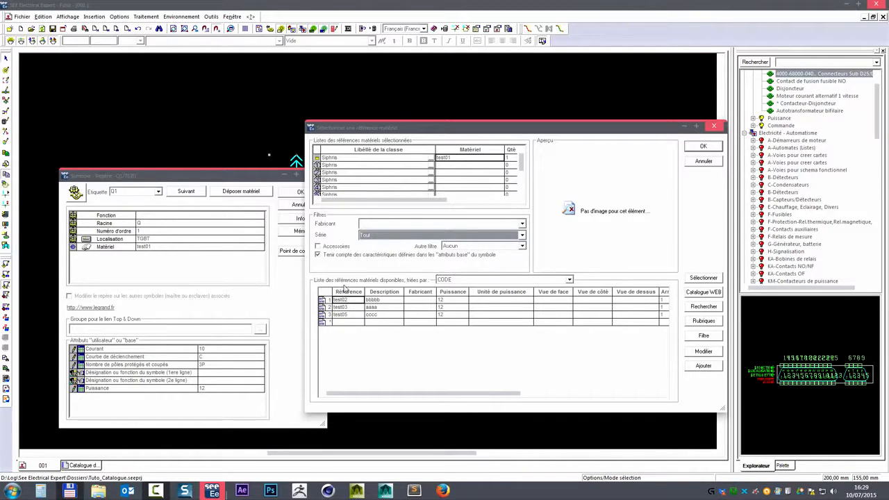
left_click(456, 280)
left_click(448, 294)
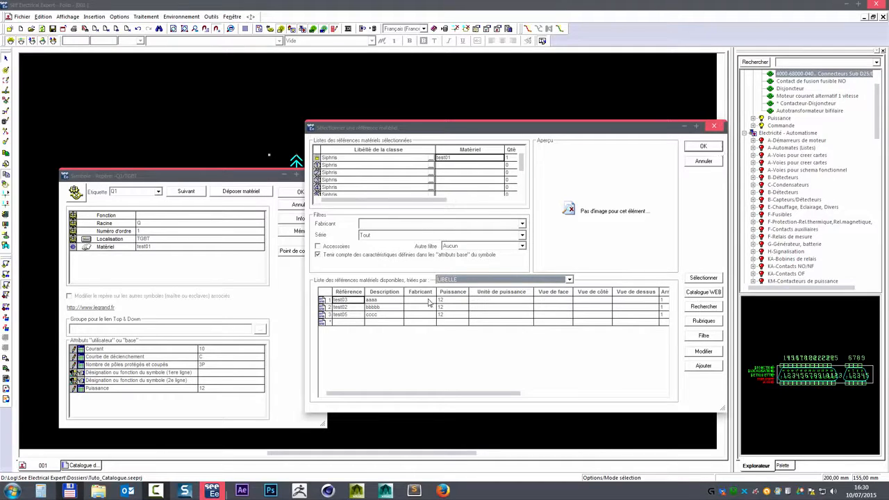
left_click(450, 279)
left_click(448, 293)
left_click(448, 280)
left_click(448, 292)
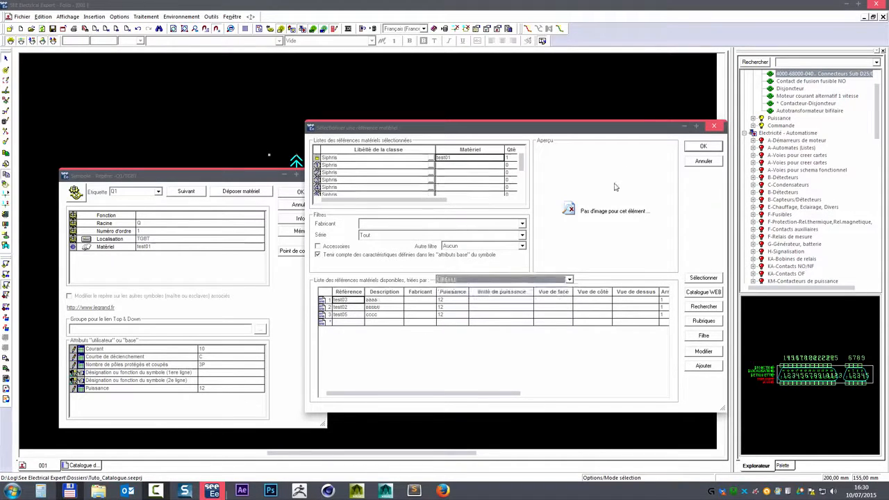
- Confirm the material selection for Q1 and validate the symbol's properties
left_click(702, 147)
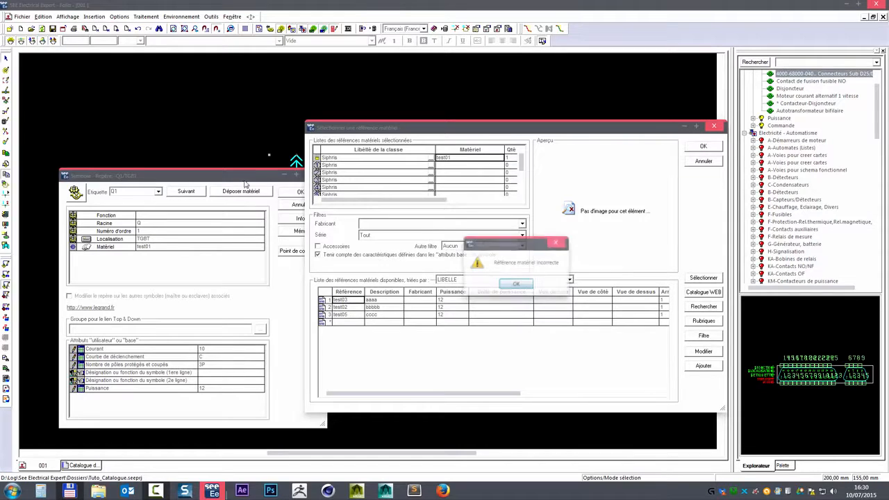
left_click(514, 285)
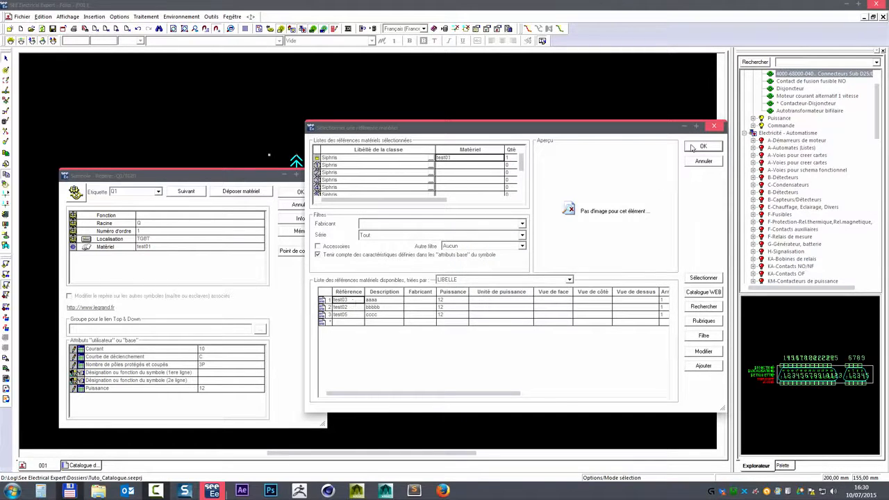
left_click(701, 146)
left_click(315, 193)
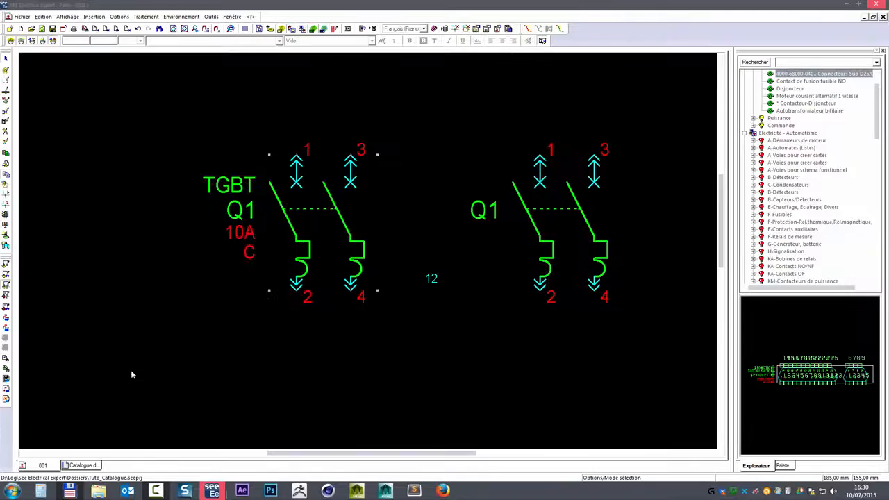
- Return to the catalogue and expand the Siphris class's Rubriques branch
left_click(92, 465)
left_click(6, 392)
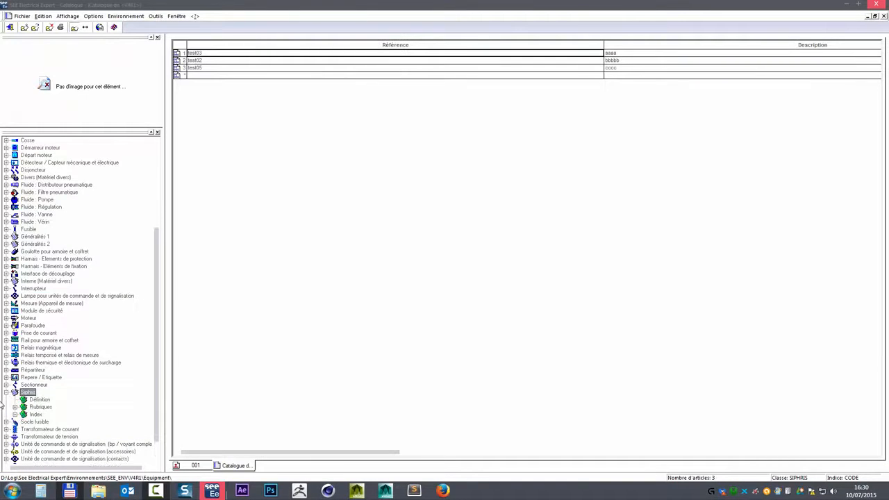
left_click(14, 407)
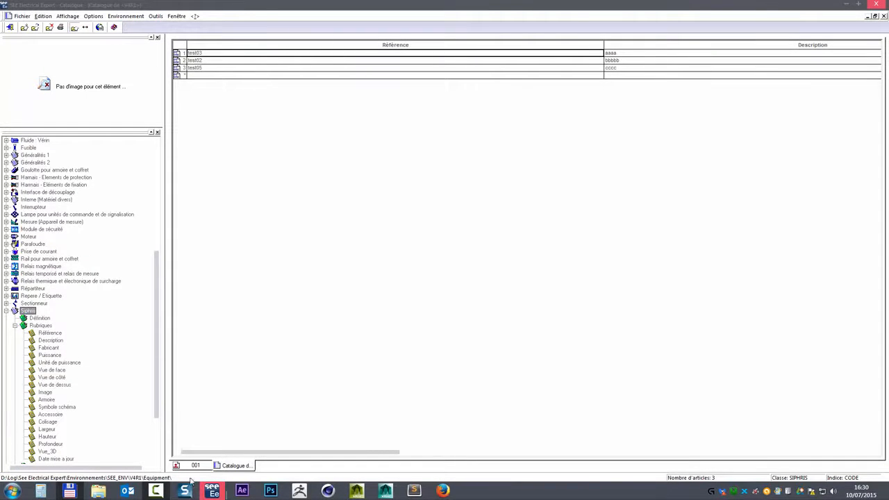
scroll(78, 405, "down", 3)
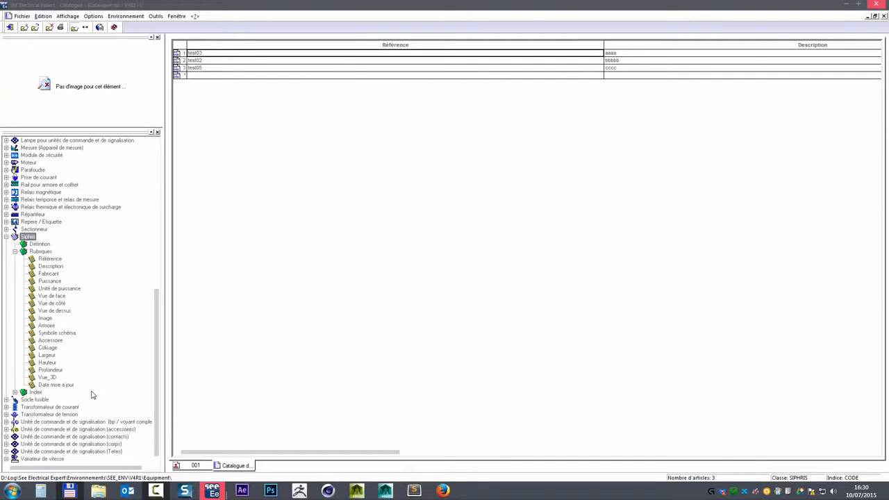
left_click(160, 18)
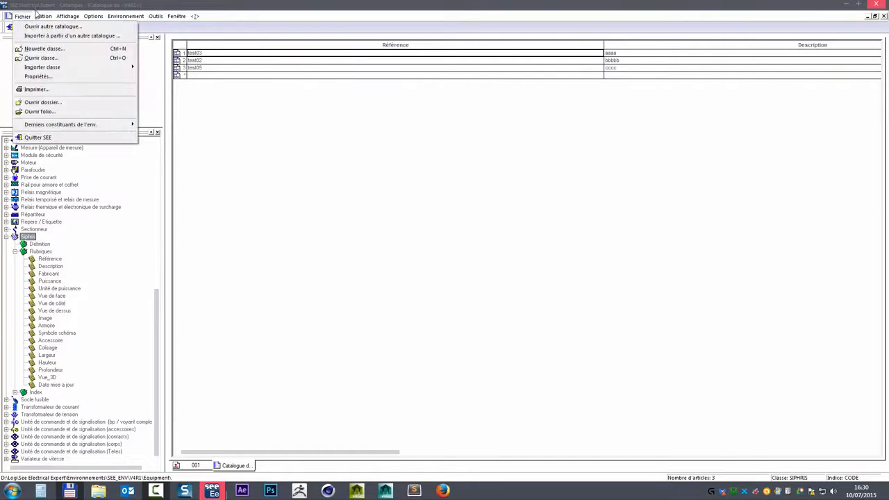
mouse_move(40, 17)
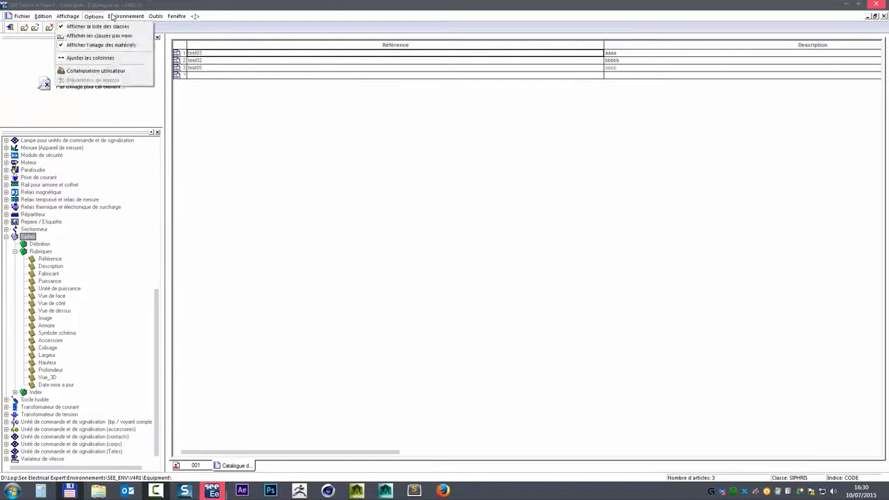
mouse_move(154, 17)
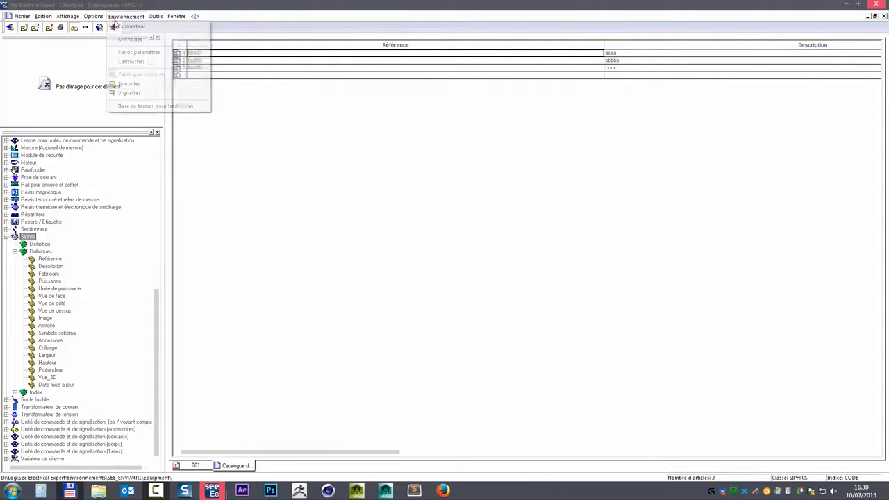
mouse_move(78, 19)
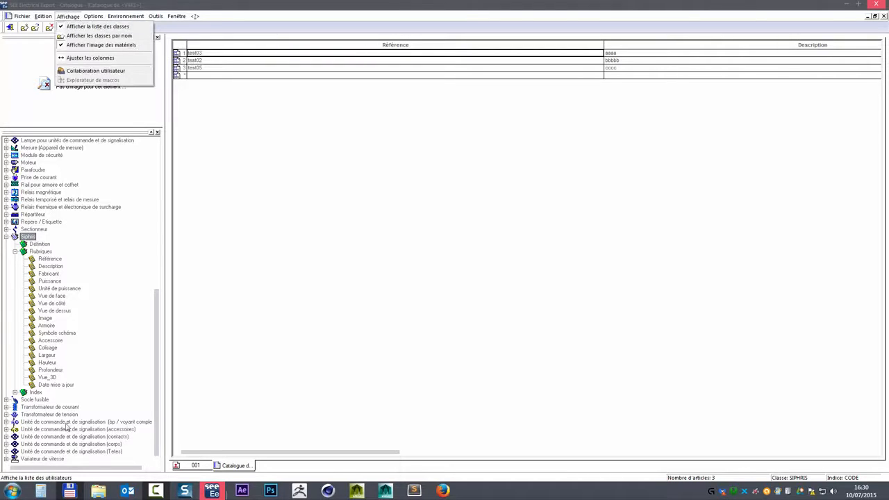
- Examine the Siphris class's indexes, its rubrique table and the definitions of Profondeur, Description, Unité de puissance and Image
left_click(49, 370)
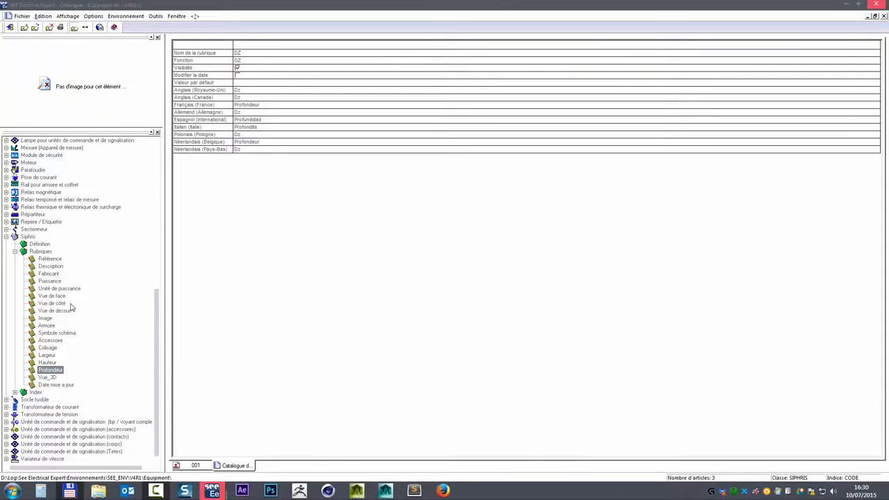
left_click(15, 393)
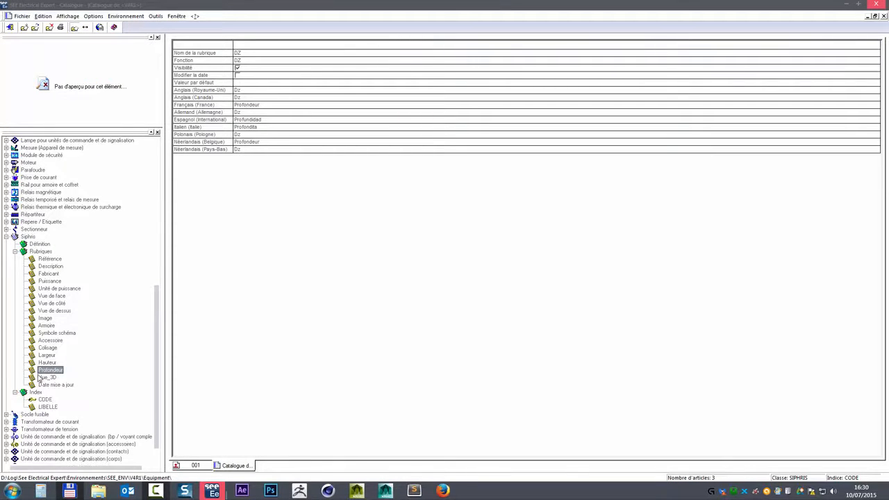
left_click(28, 253)
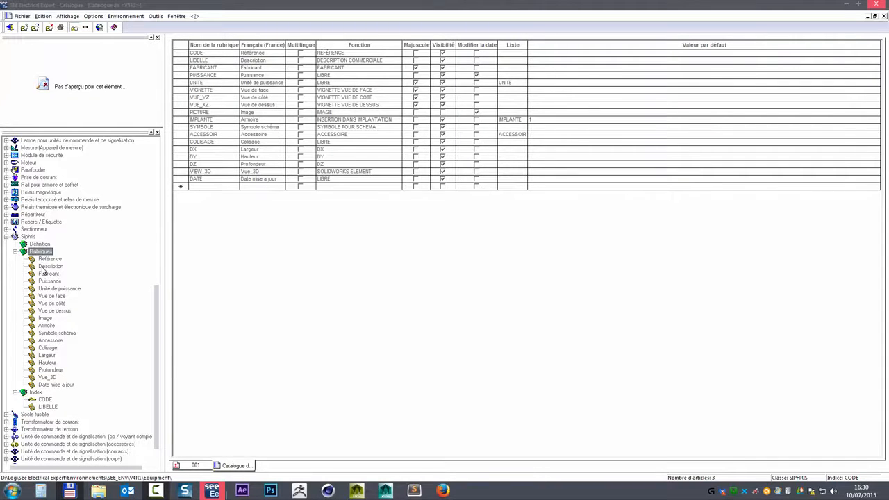
left_click(45, 267)
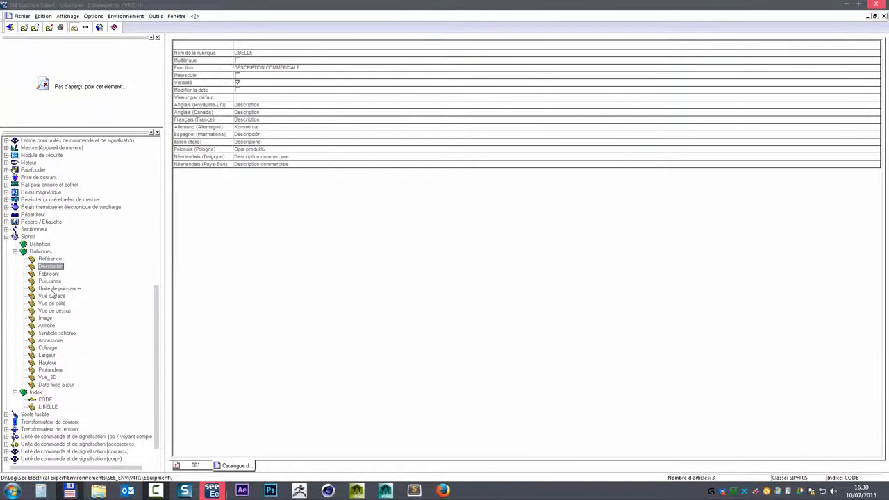
left_click(56, 289)
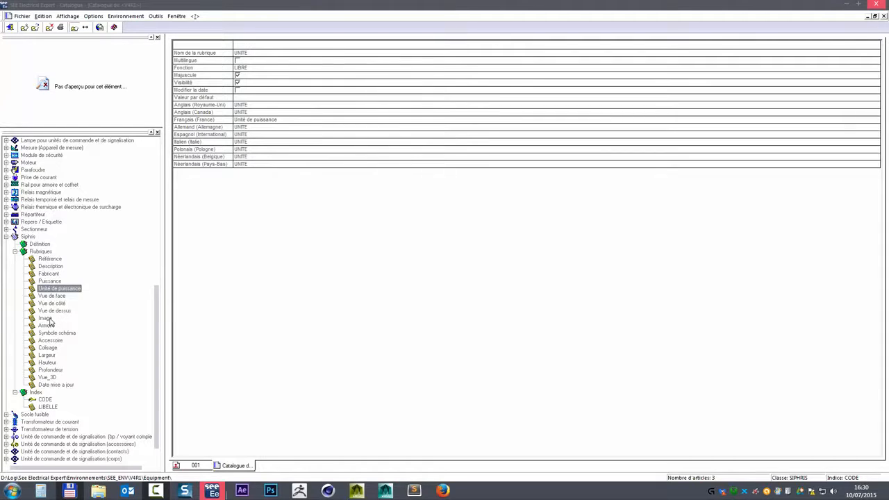
left_click(49, 318)
- Review the editable attributes of the Unité de puissance rubrique, cancel the modification and display the full rubrique table
left_click(55, 291)
right_click(54, 291)
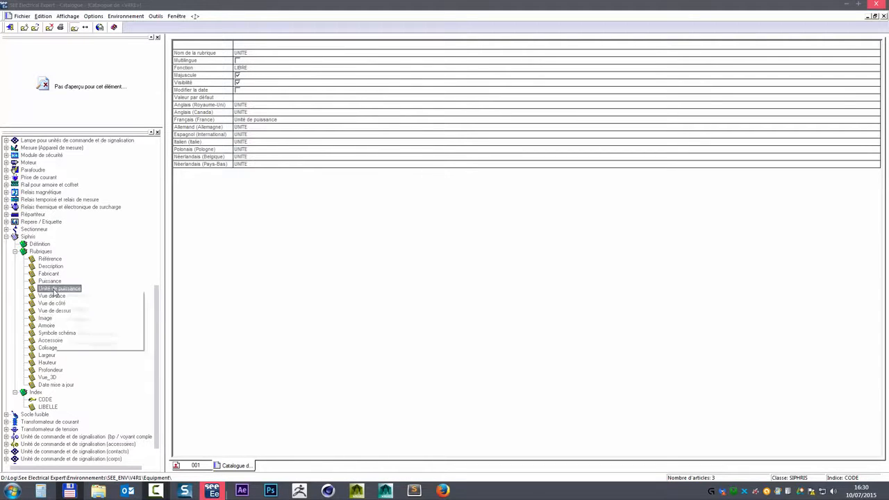
left_click(86, 319)
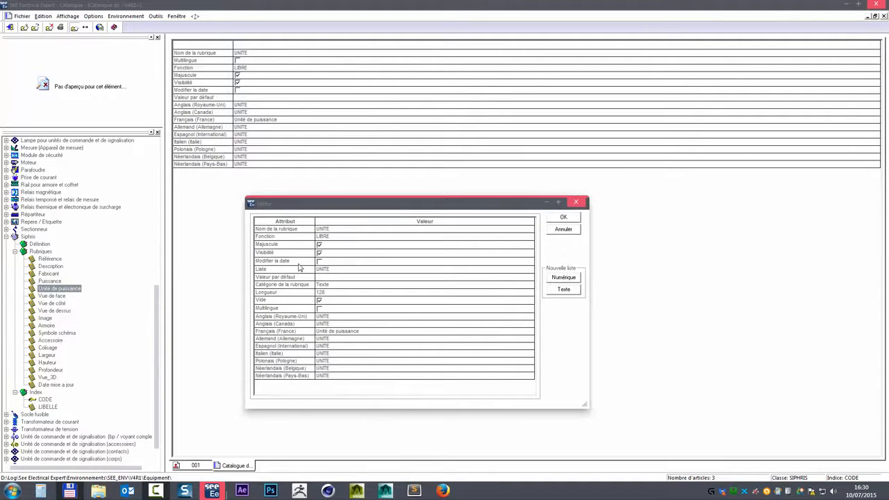
left_click(564, 229)
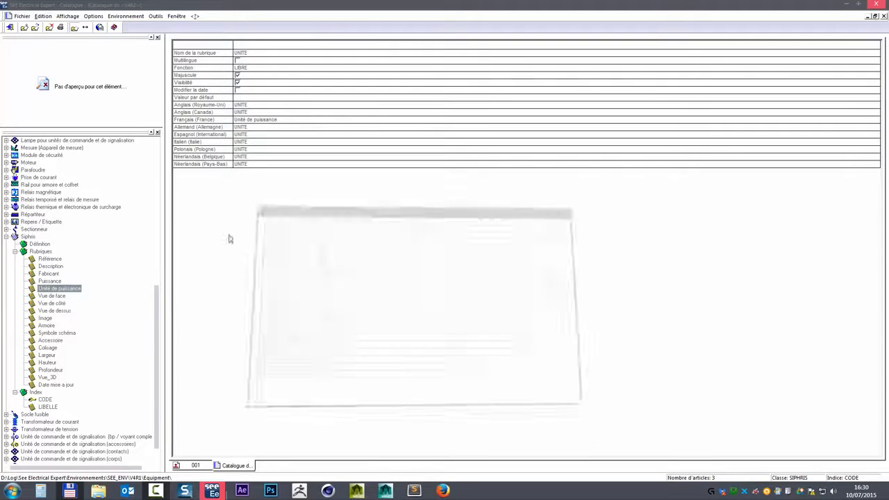
left_click(39, 252)
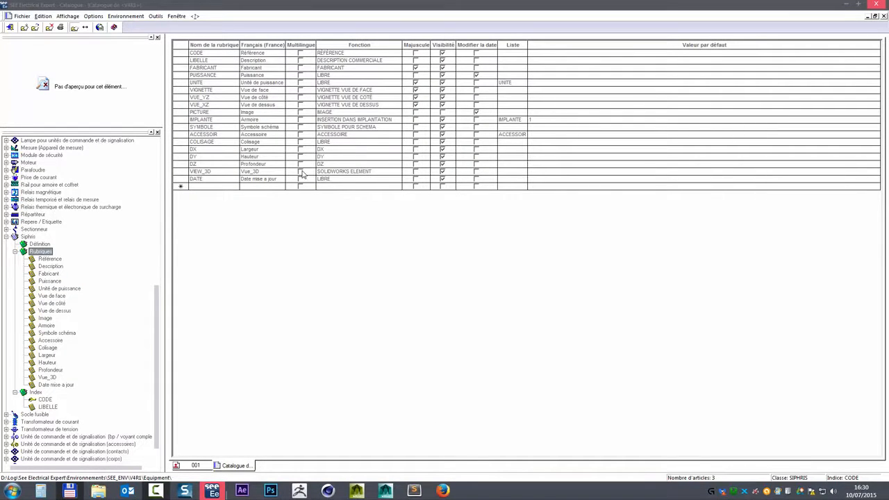
- Review the editable attributes of the Siphris class's Description rubrique, including Multilingue, and cancel the modification
left_click(47, 267)
right_click(50, 268)
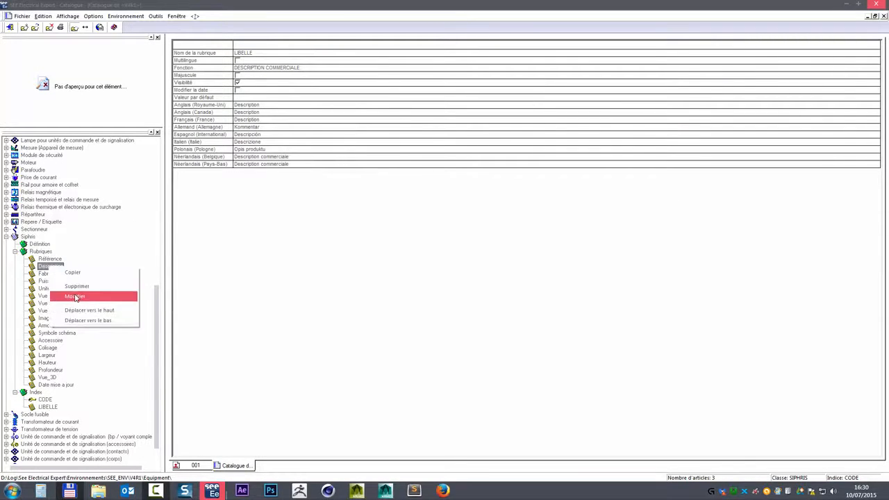
left_click(80, 296)
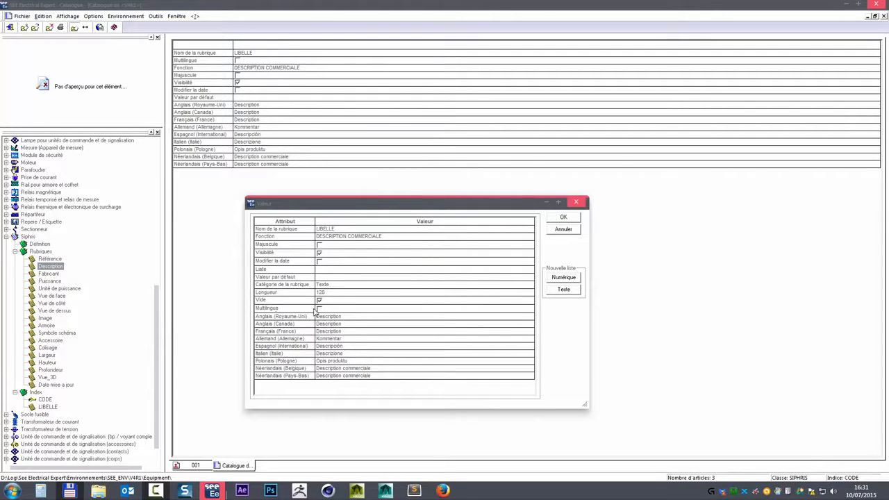
left_click(563, 230)
- Return to folio 001, open reference test03 for modification from Q1's material selection and set its Date mise a jour to 11/07/2015
left_click(195, 465)
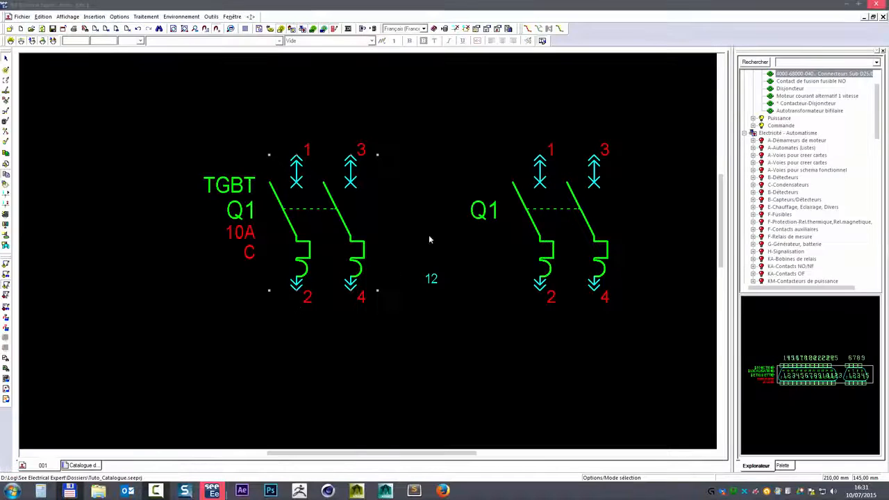
double_click(346, 229)
left_click(120, 248)
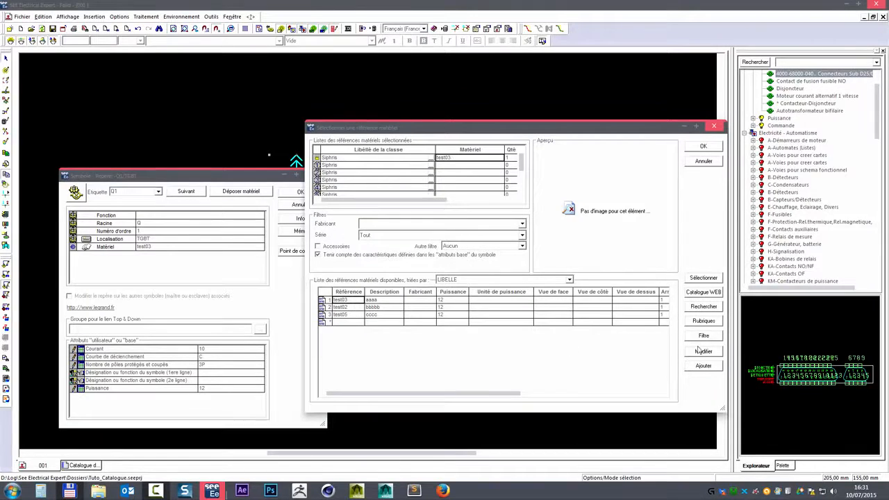
left_click(703, 351)
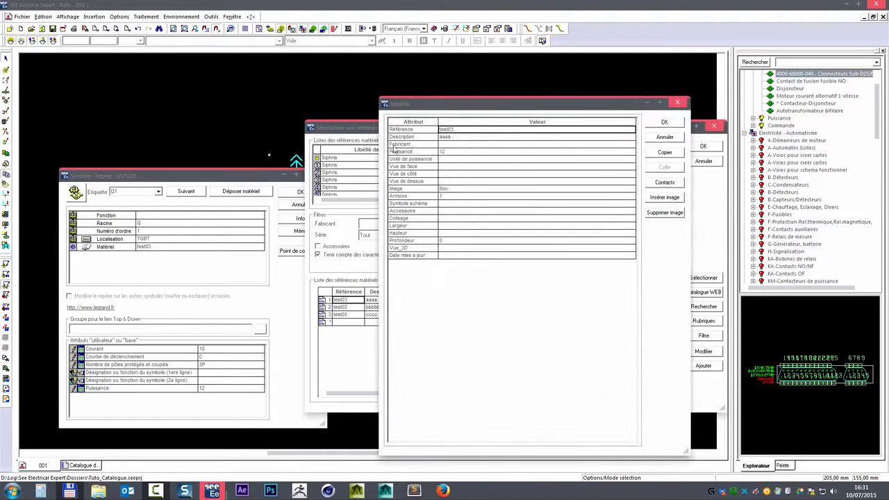
left_click(469, 137)
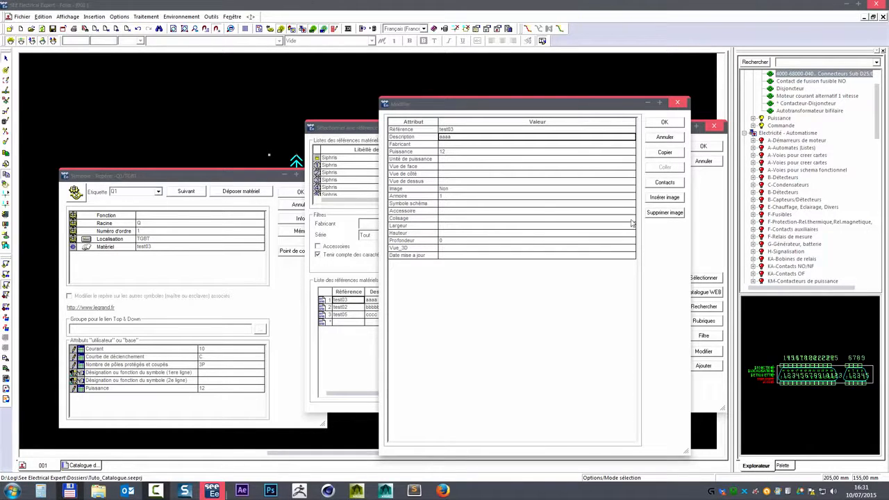
left_click(631, 255)
left_click(634, 254)
left_click(629, 248)
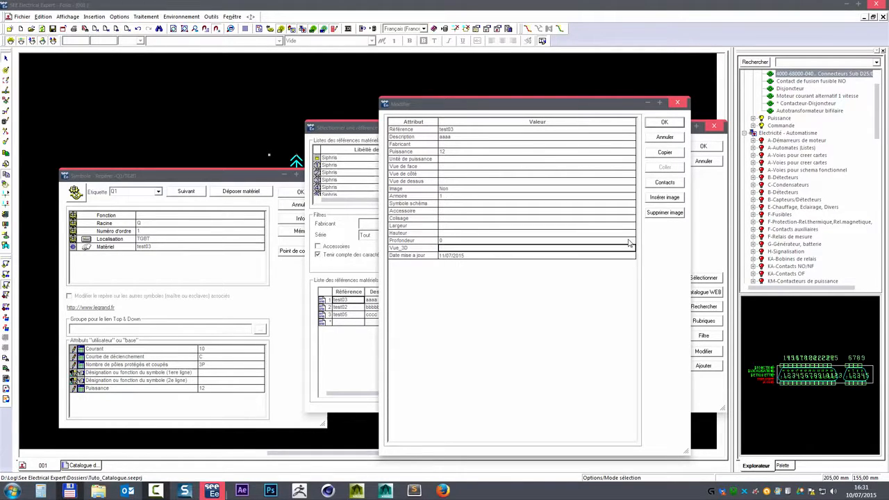
- Check the value cells of test03, especially Description, and validate the reference, the material selection and Q1's properties
left_click(628, 240)
left_click(624, 150)
left_click(584, 184)
left_click(603, 136)
left_click(621, 131)
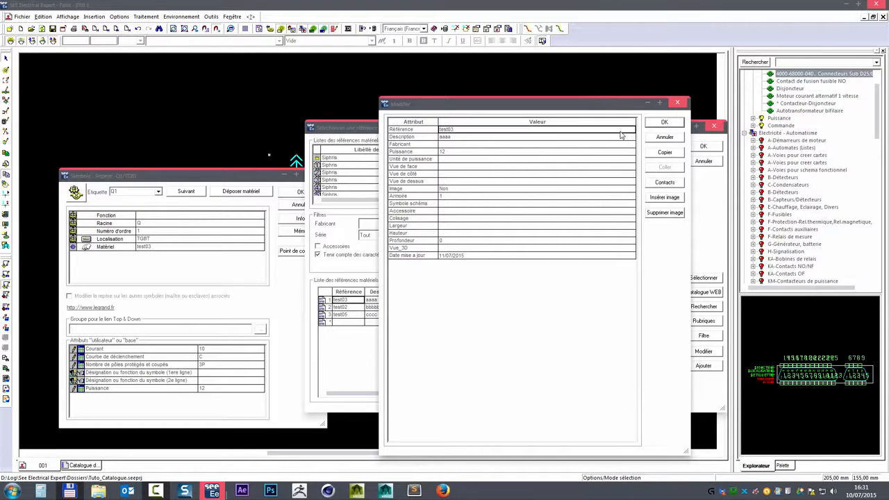
left_click(435, 138)
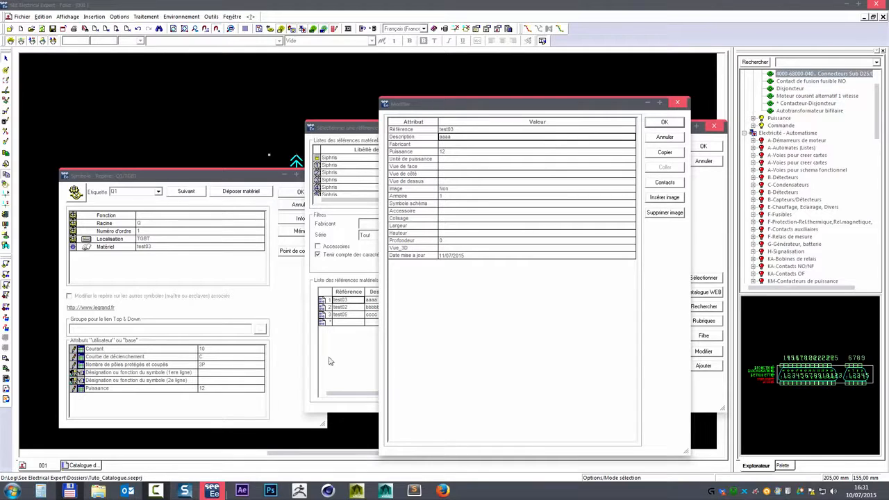
left_click(665, 122)
left_click(703, 147)
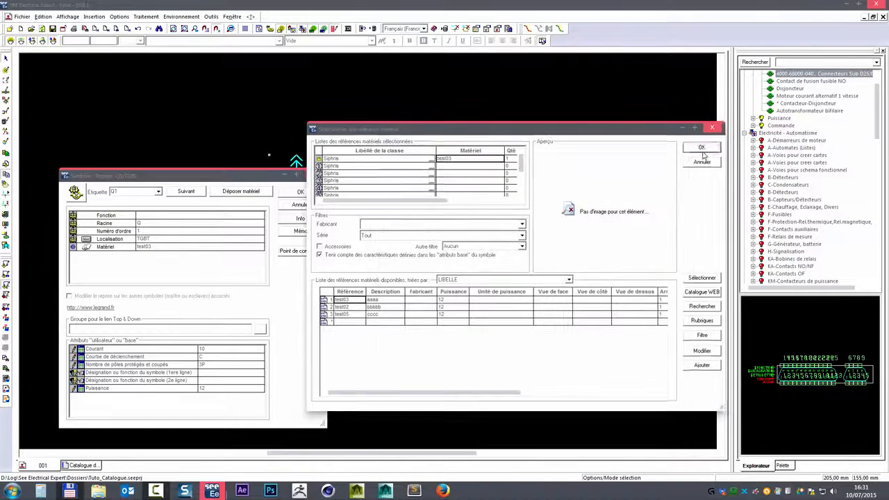
left_click(300, 193)
- Return to the catalogue and try to enable Multilingue for the LIBELLE rubrique in the Siphris rubrique table
left_click(82, 465)
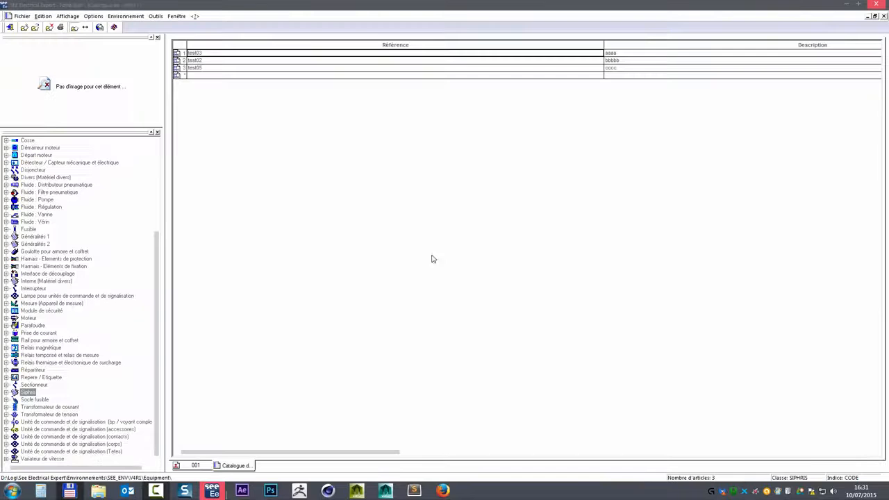
left_click(5, 393)
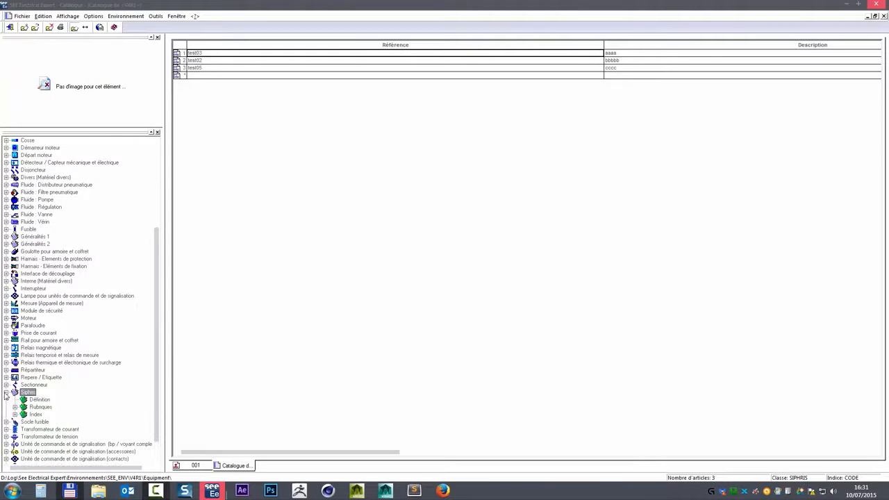
left_click(39, 407)
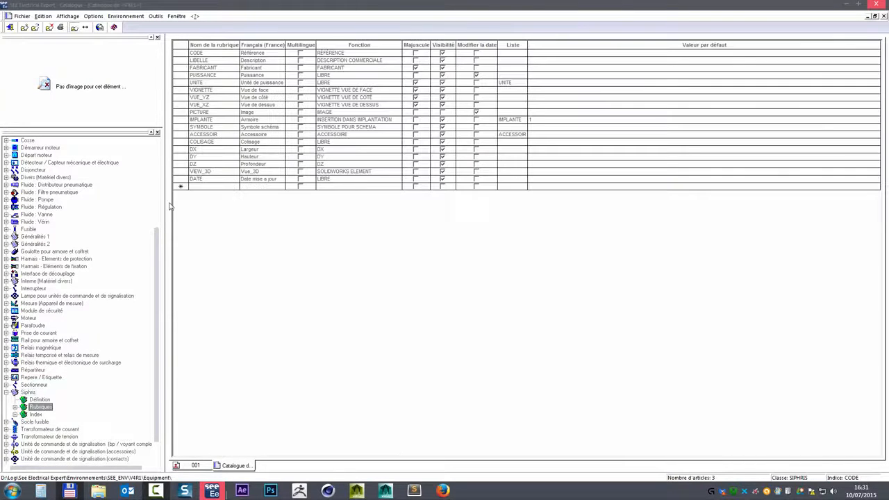
left_click(15, 407)
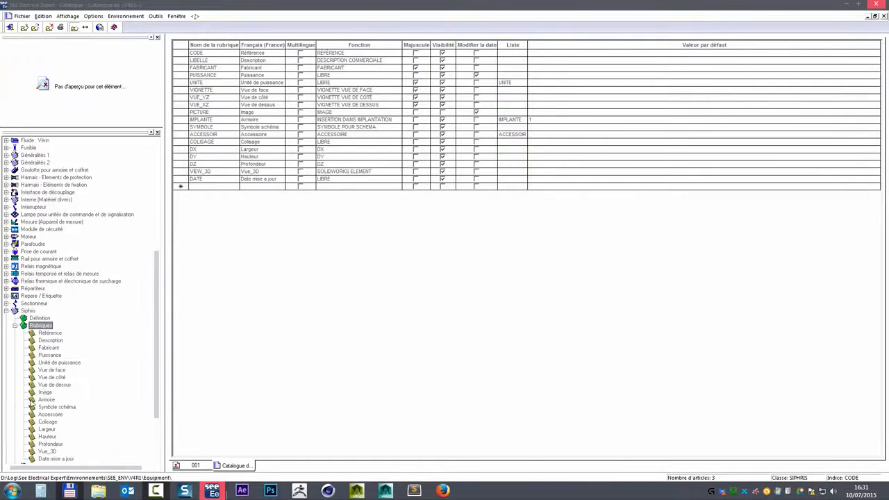
right_click(49, 340)
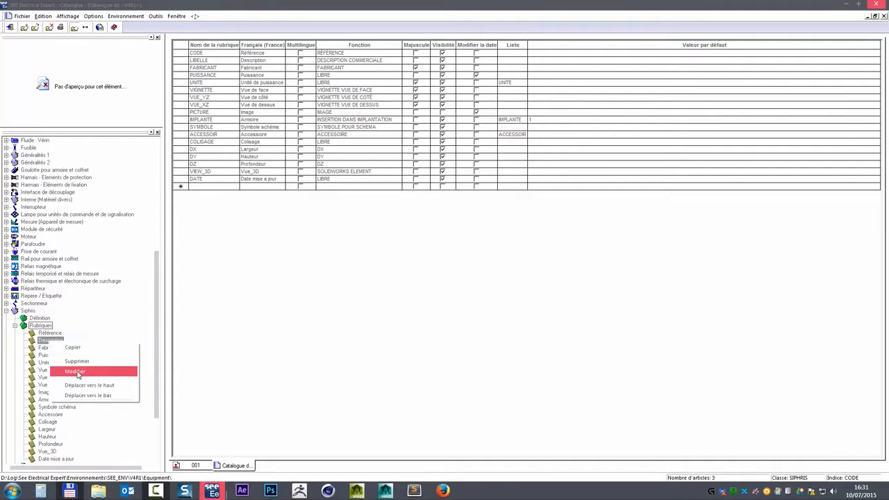
left_click(40, 327)
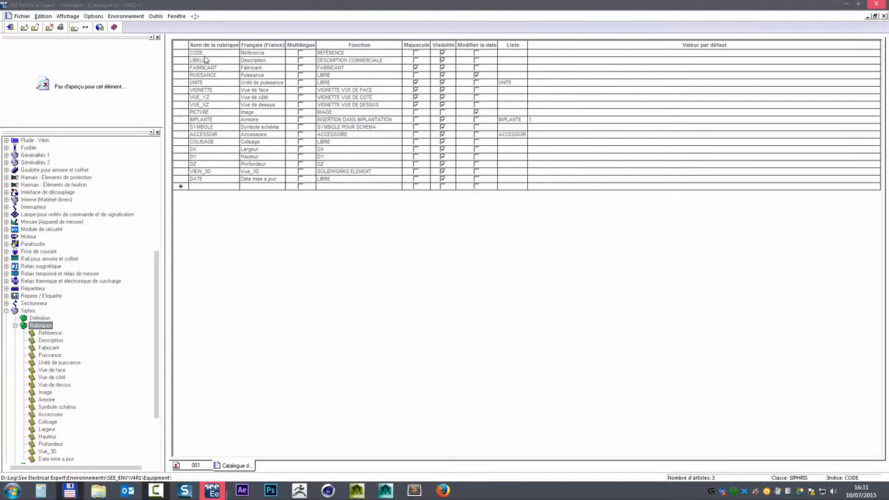
left_click(300, 60)
- Check the Description field of reference test03 through Q1's material selection in folio 001, and validate the open dialogs
left_click(200, 465)
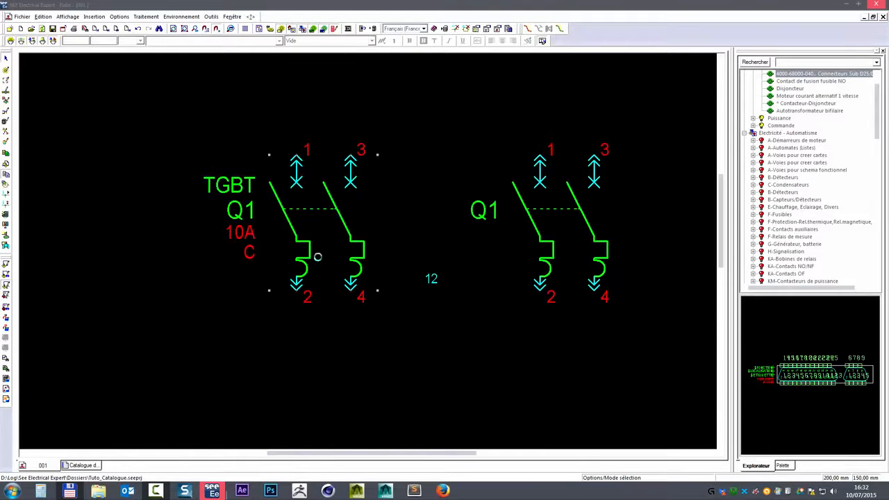
left_click(129, 249)
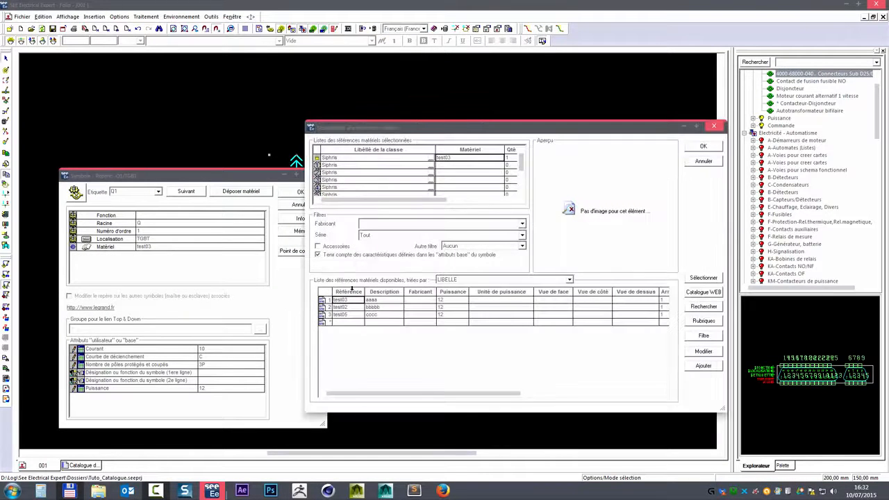
left_click(698, 352)
left_click(490, 138)
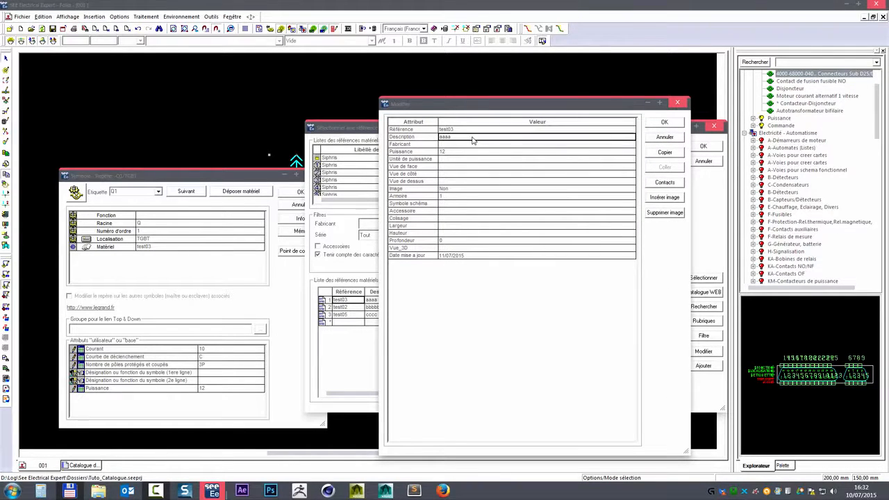
left_click(664, 123)
left_click(703, 146)
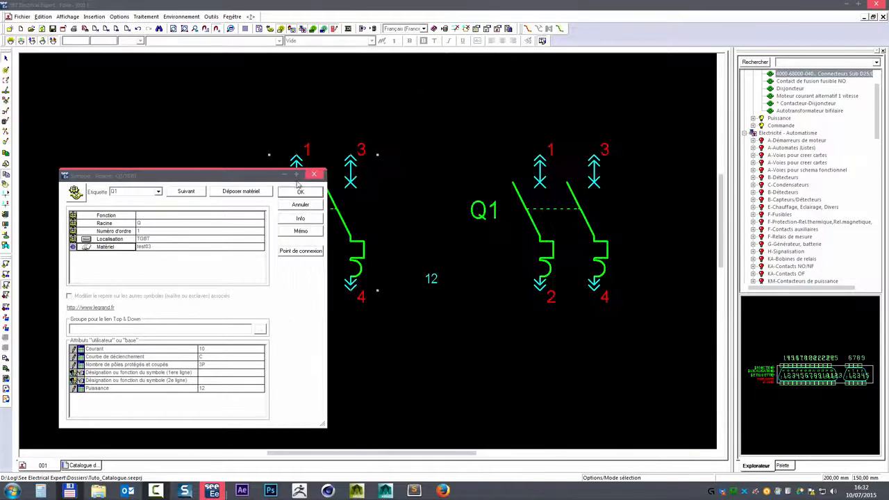
left_click(299, 191)
- Return to the Siphris rubrique table in the catalogue and tick Multilingue on the LIBELLE row
left_click(80, 465)
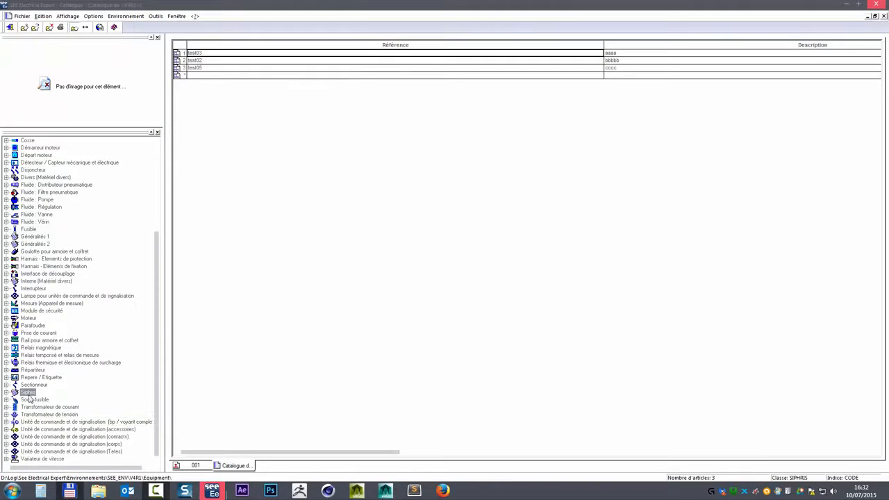
left_click(6, 392)
left_click(38, 408)
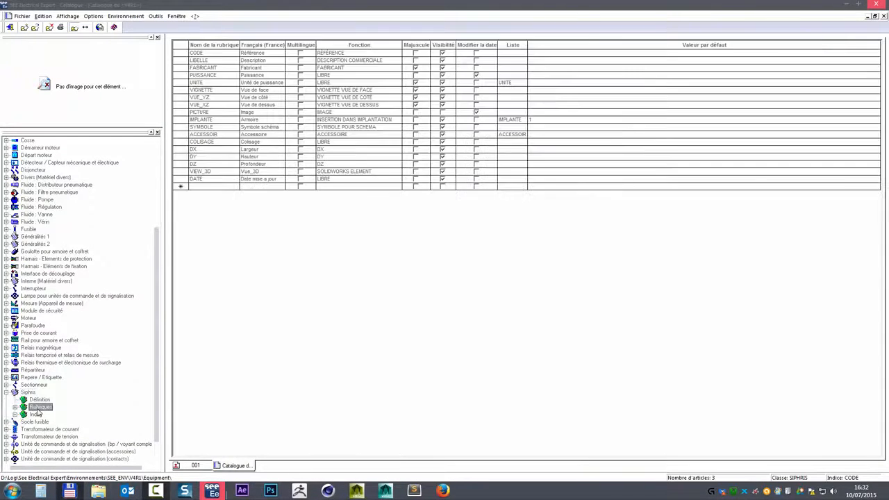
left_click(300, 61)
left_click(179, 59)
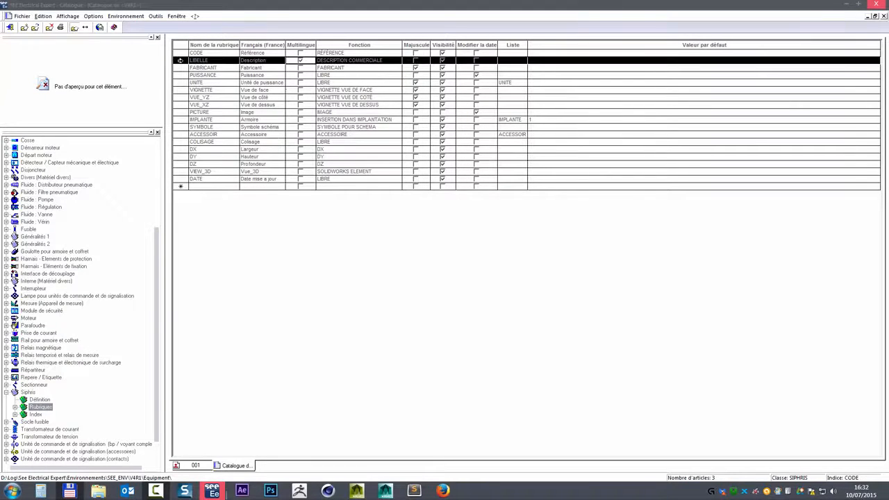
left_click(300, 60)
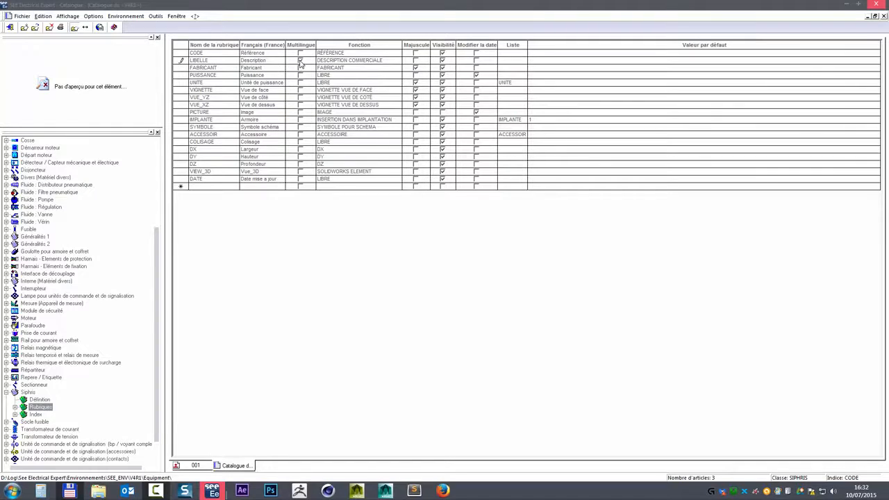
- Open the Description rubrique of Siphris for modification and validate it with Multilingue enabled
left_click(15, 407)
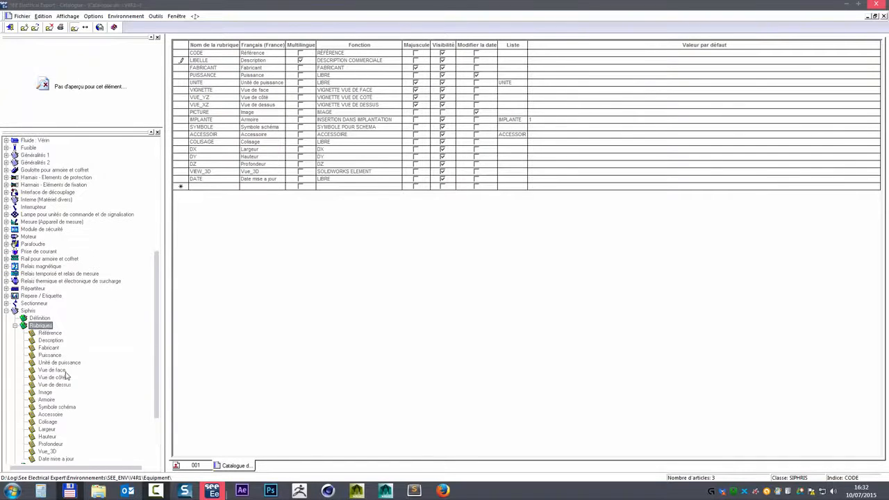
right_click(49, 349)
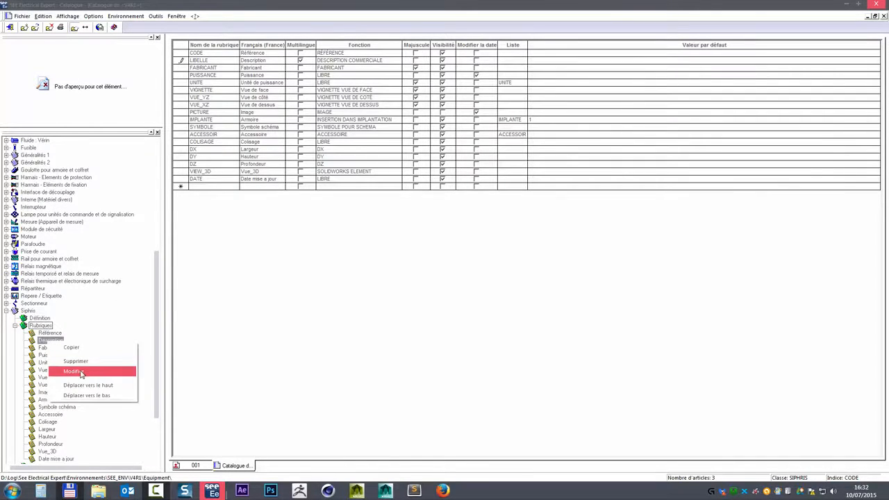
left_click(69, 372)
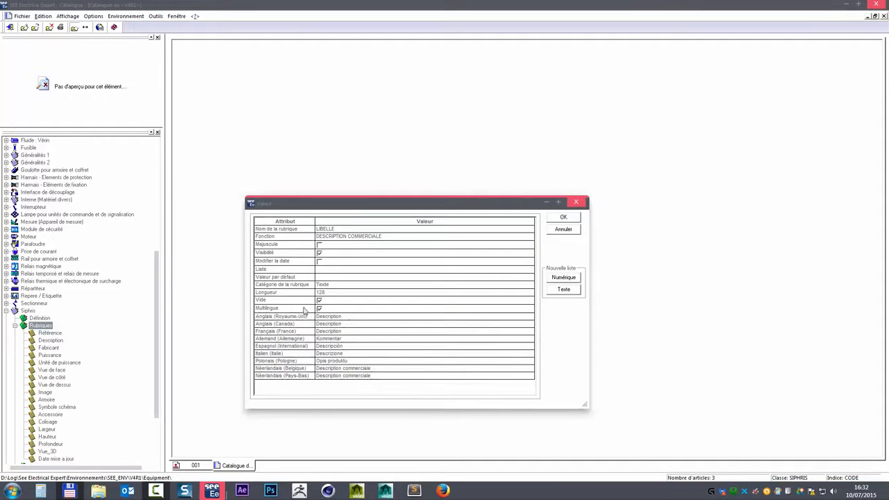
left_click(319, 310)
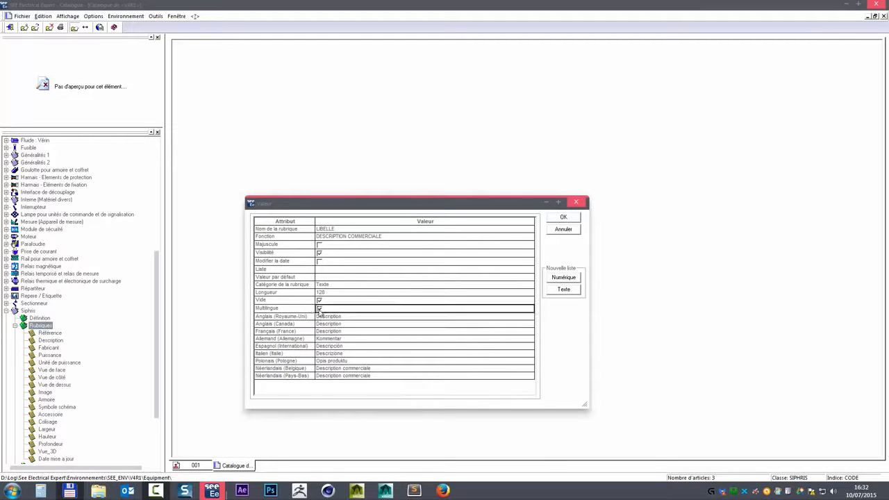
left_click(564, 218)
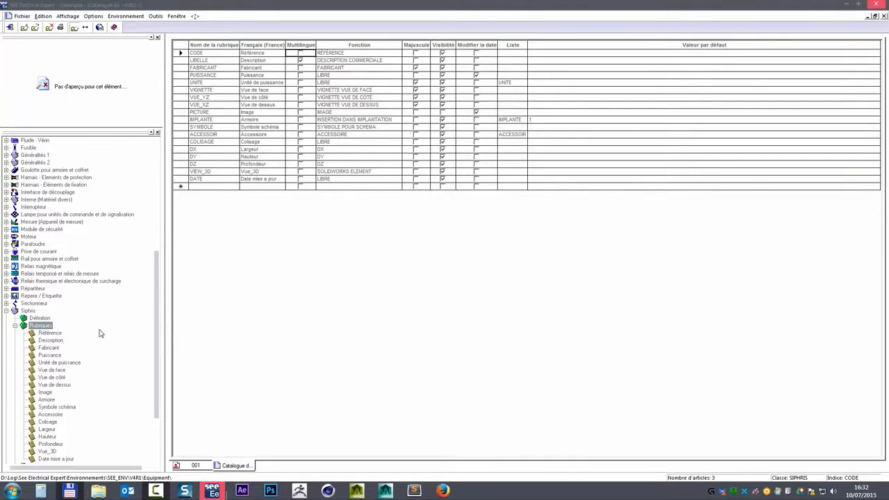
- Open reference test03 for modification from Q1's material selection in folio 001 and display the translations of its Description
left_click(195, 465)
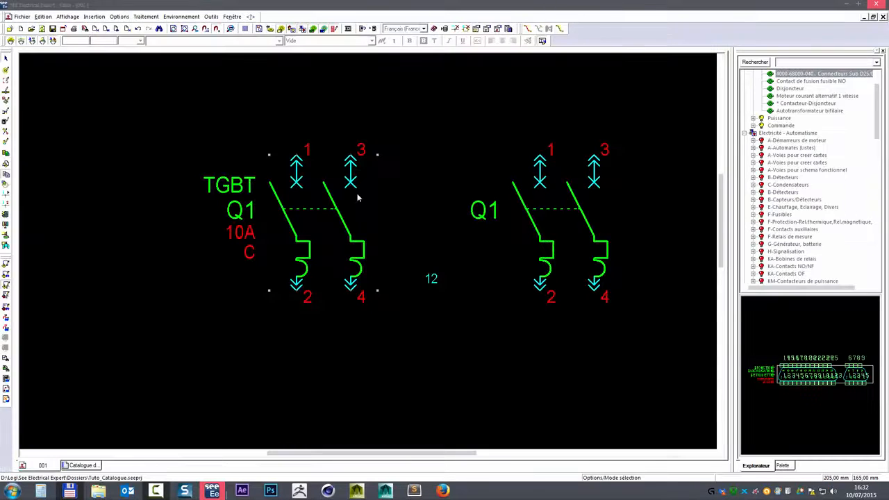
double_click(297, 236)
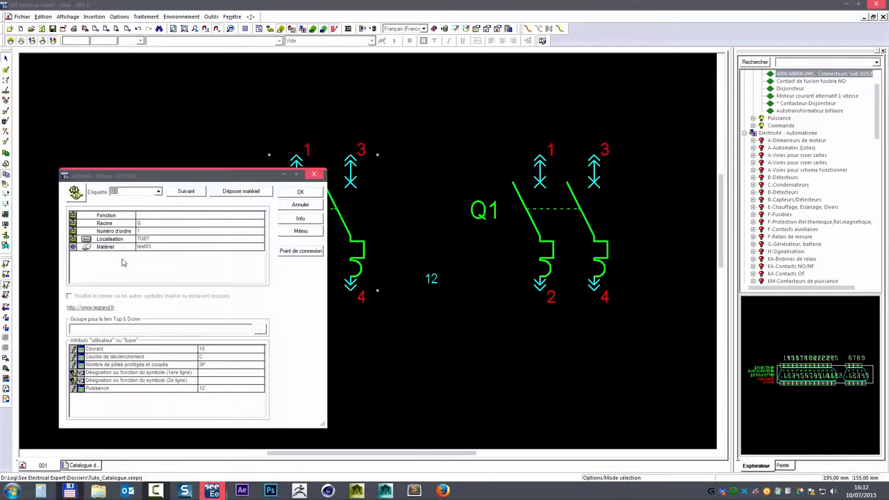
left_click(126, 248)
double_click(126, 249)
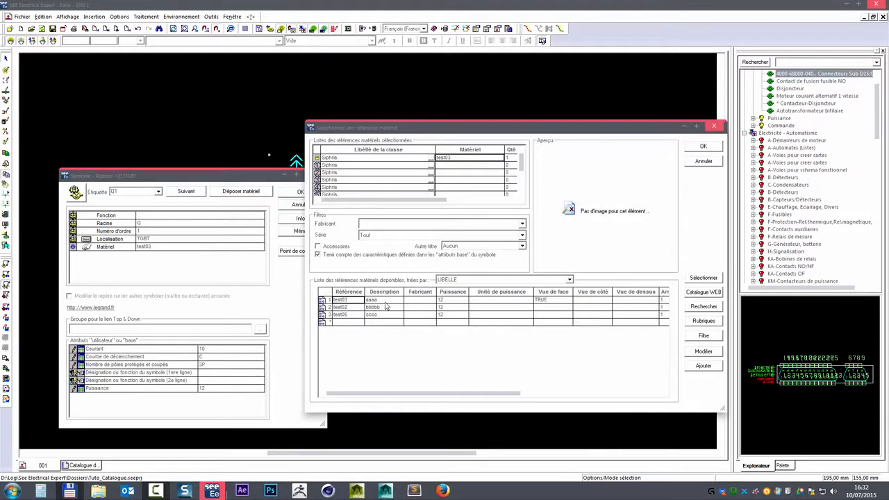
left_click(704, 351)
left_click(616, 138)
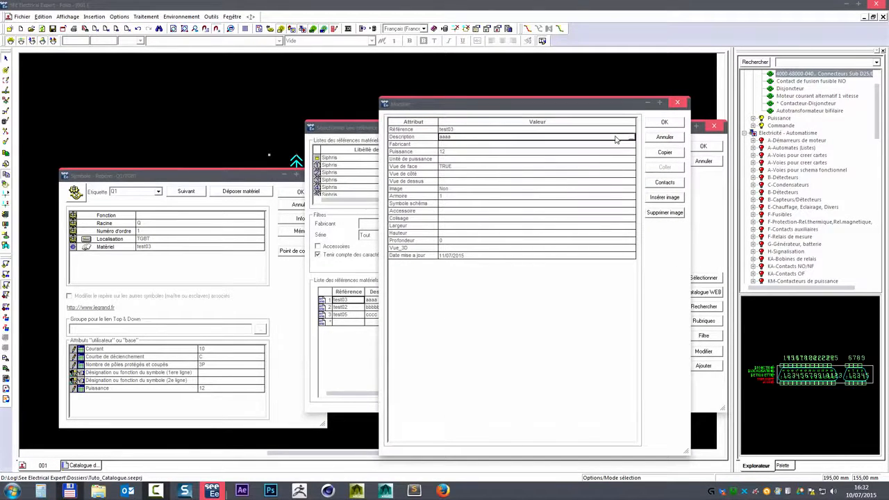
left_click_drag(615, 111, 532, 116)
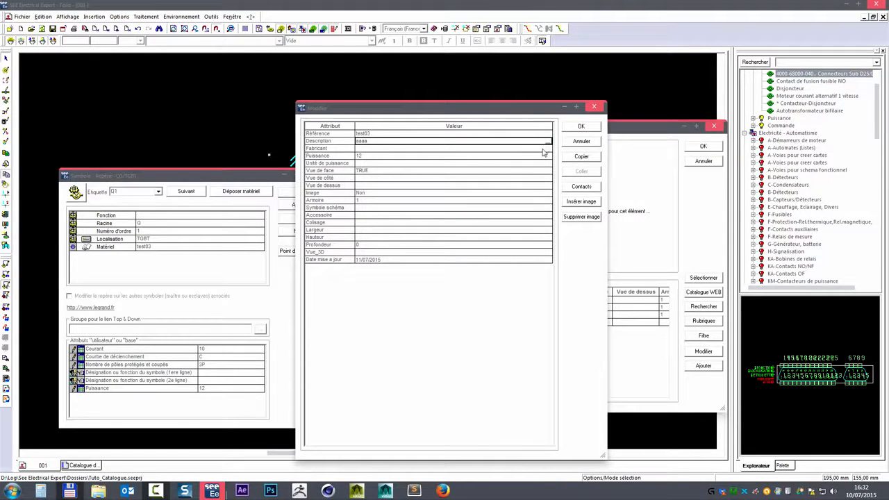
left_click(548, 142)
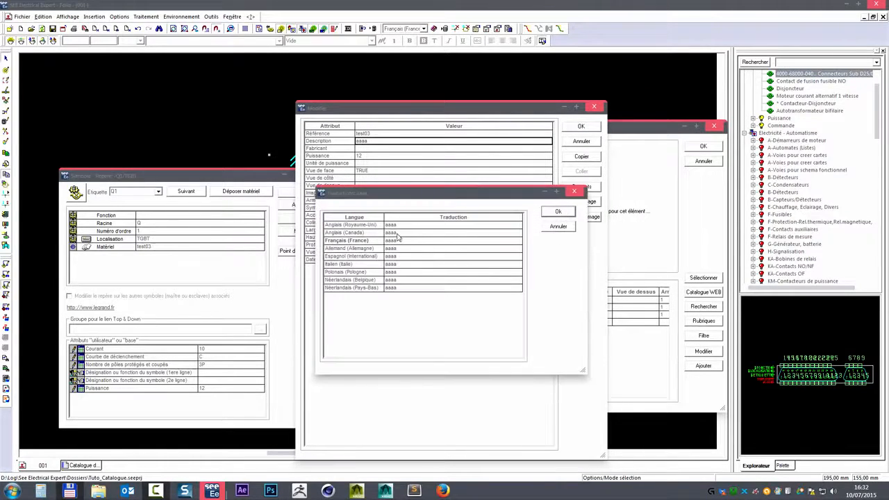
- Set the Description of reference test03 to "Disjoncteur" and display its translations
left_click_drag(428, 198, 478, 212)
left_click(607, 226)
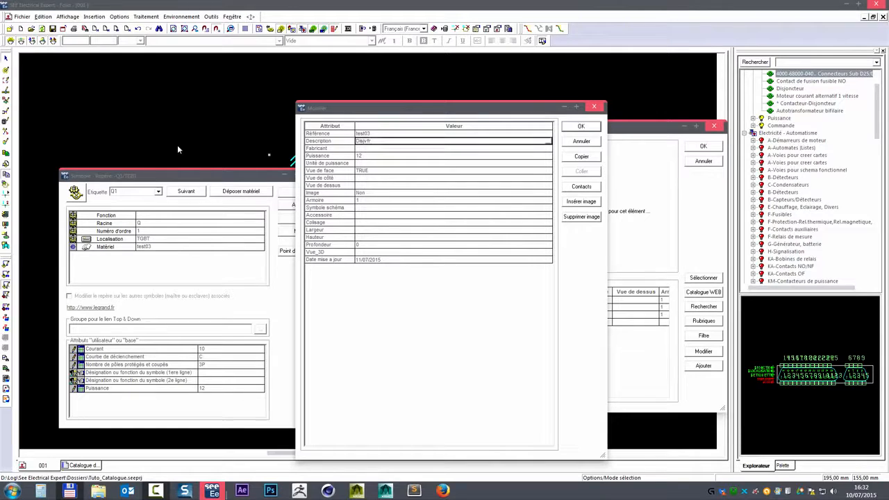
left_click(363, 142)
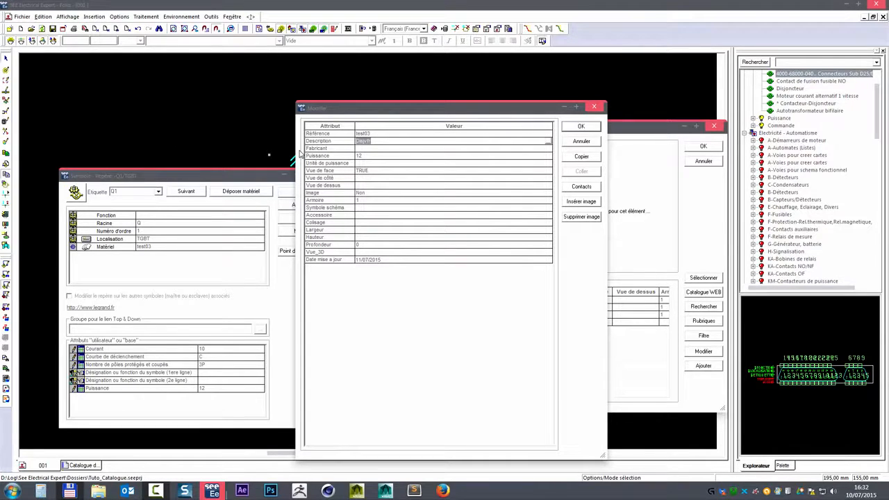
type("D")
left_click(548, 142)
left_click(459, 248)
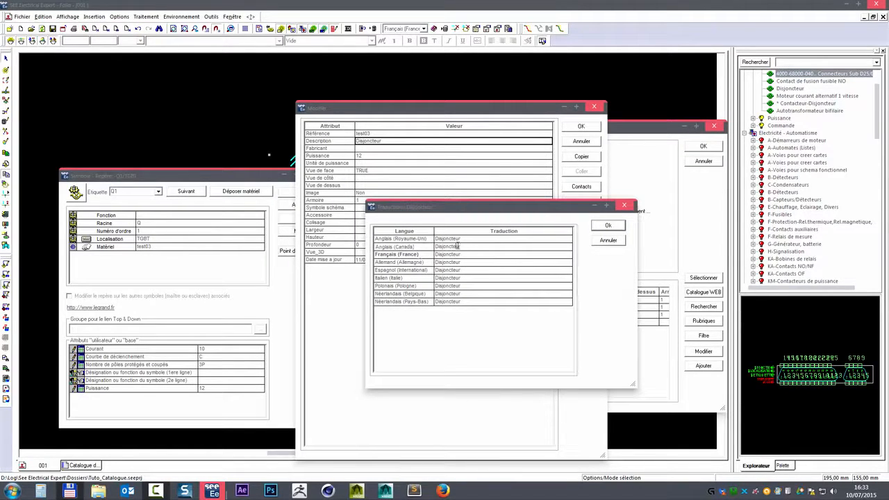
- Set the Anglais (Canada) translation of test03's Description to "Circuit breaker" and validate all open dialogs
left_click_drag(460, 248, 332, 255)
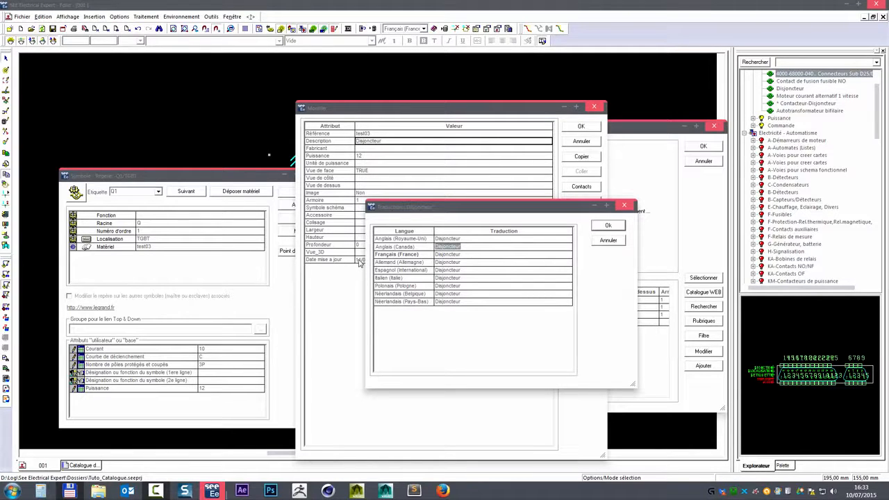
type("Circuit breaker")
left_click(611, 226)
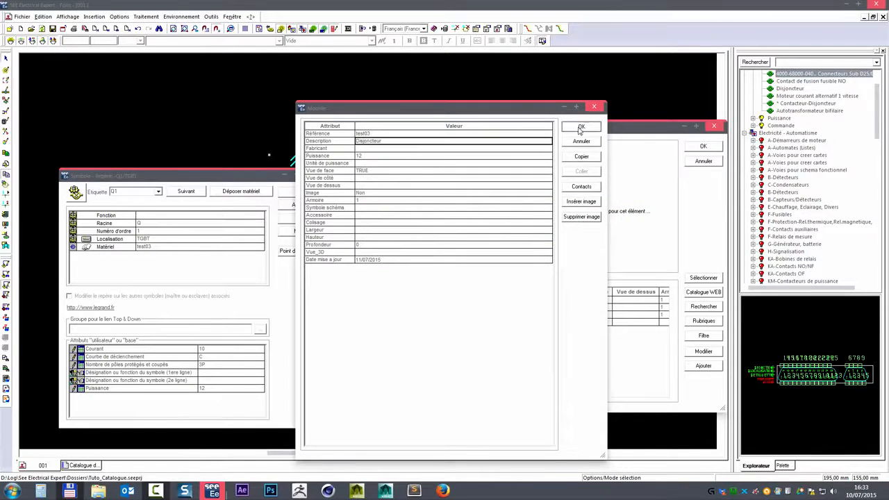
left_click(582, 125)
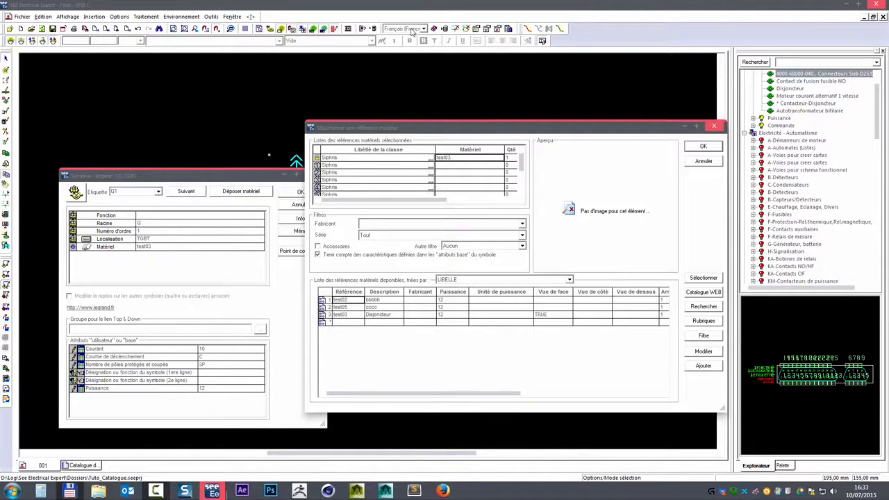
left_click(703, 146)
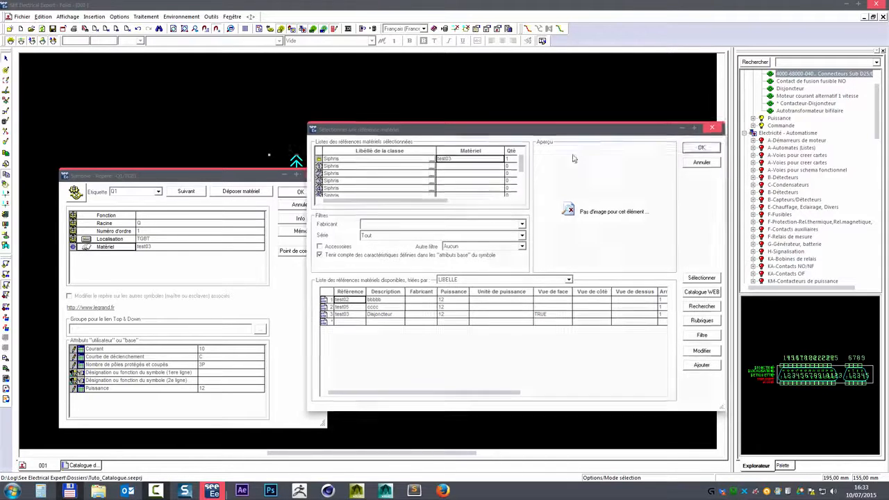
left_click(300, 192)
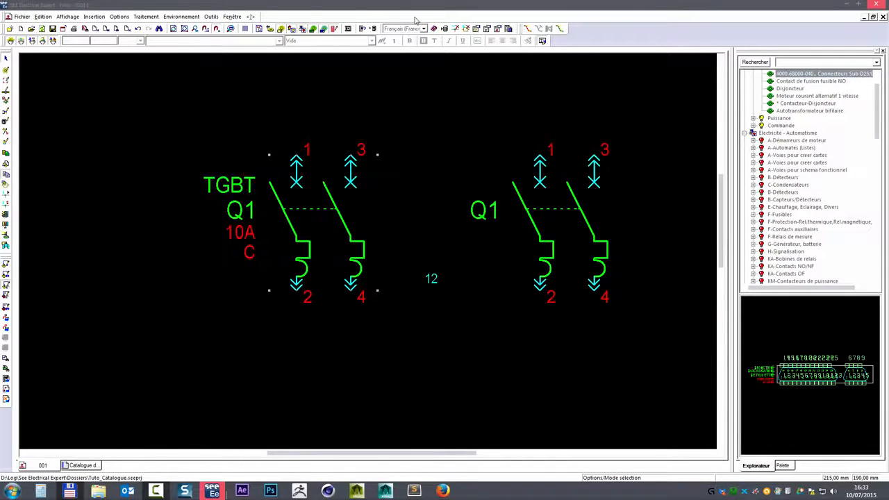
- Switch the language to Anglais (Royaume-Uni) and display the Description translations of reference test03 through Q1's material selection
left_click(417, 29)
left_click(397, 46)
double_click(303, 238)
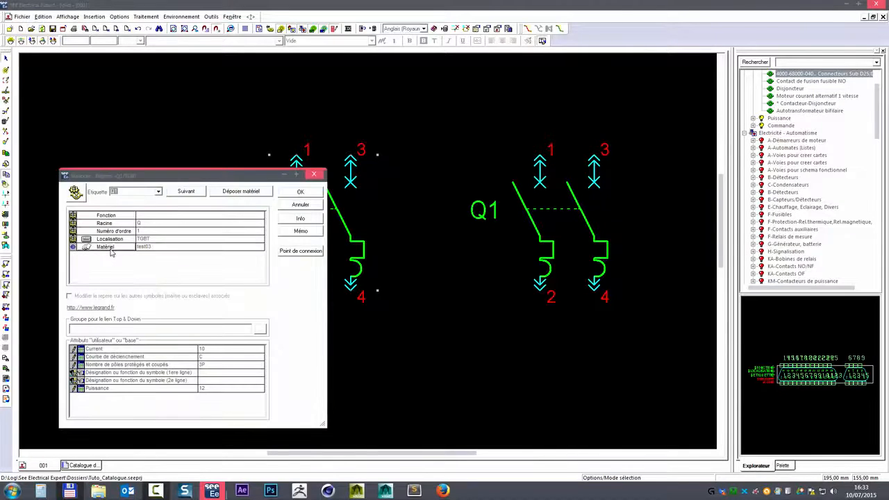
double_click(108, 247)
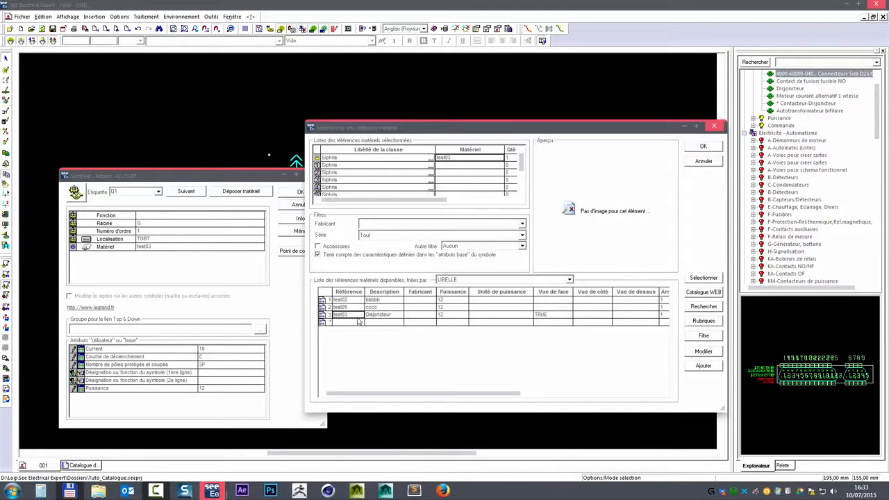
left_click(343, 316)
left_click(700, 350)
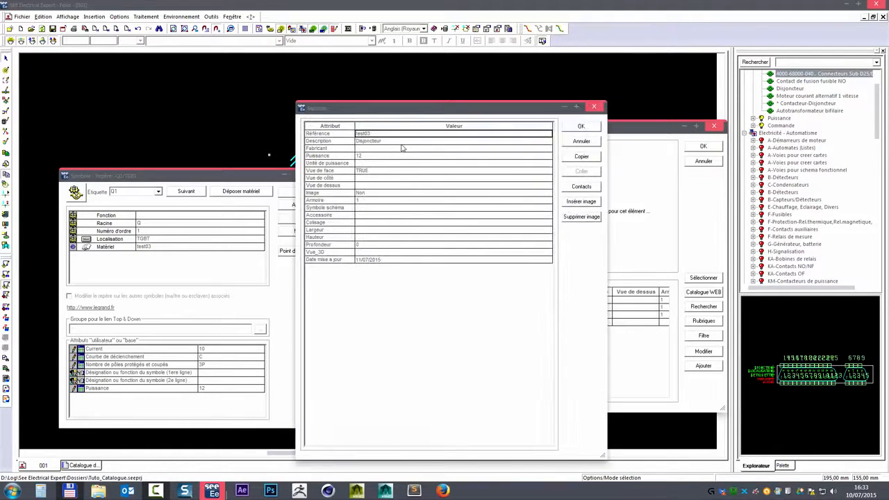
left_click(401, 143)
left_click(548, 142)
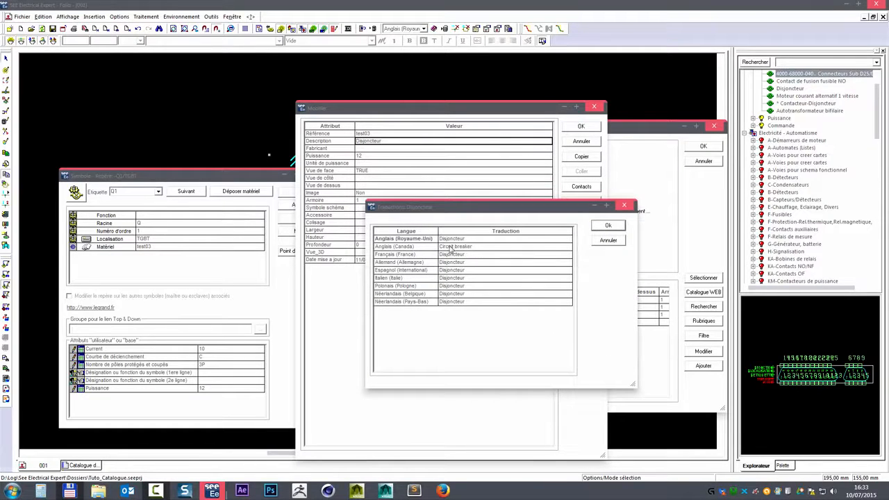
- Copy the Anglais (Canada) translation "Circuit breaker" to Anglais (Royaume-Uni) and validate all open dialogs
double_click(503, 247)
key("ctrl+c")
double_click(450, 239)
key("ctrl+v")
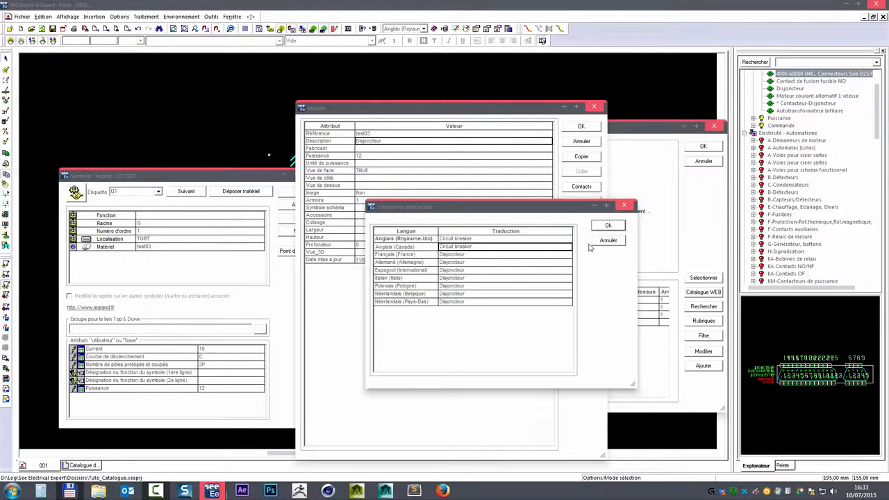
left_click(607, 225)
left_click(577, 125)
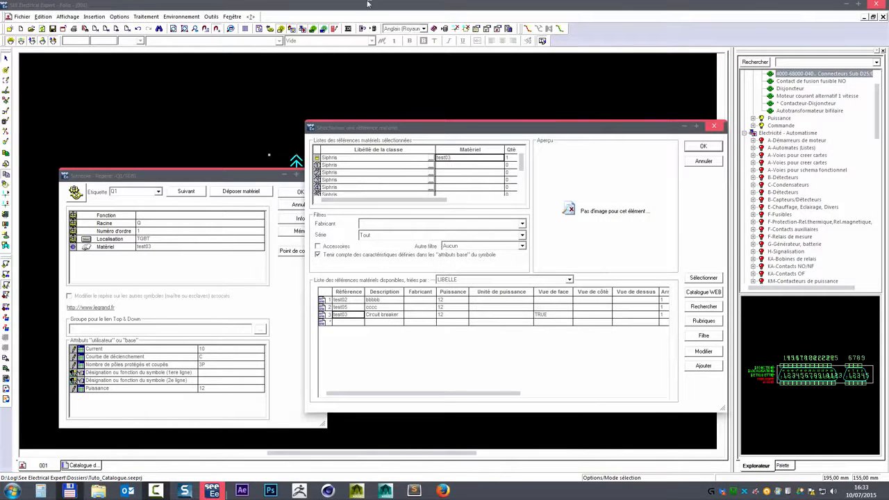
left_click(703, 147)
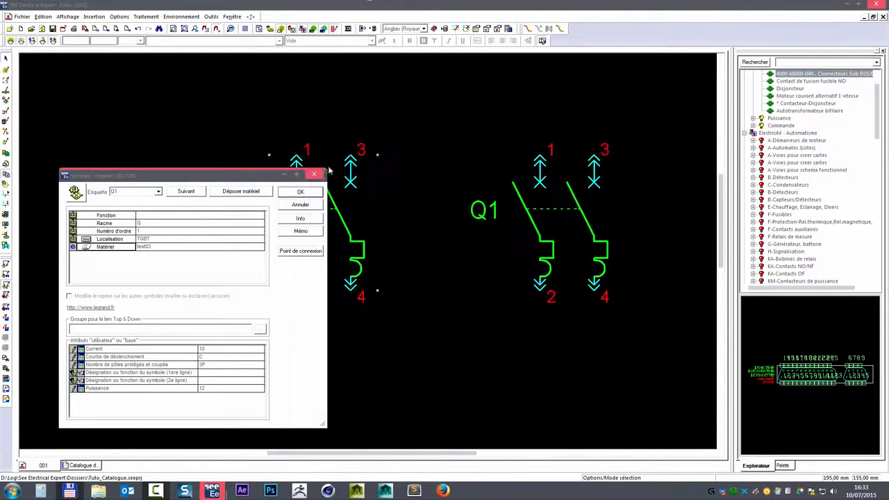
left_click(301, 192)
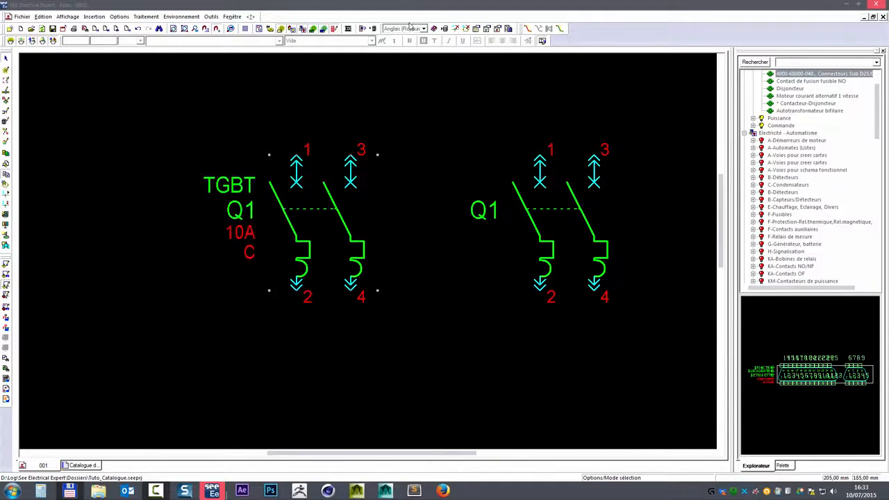
- Switch the language back to Français (France) and widen the Description column in Q1's material selection to check test03
left_click(421, 29)
left_click(396, 37)
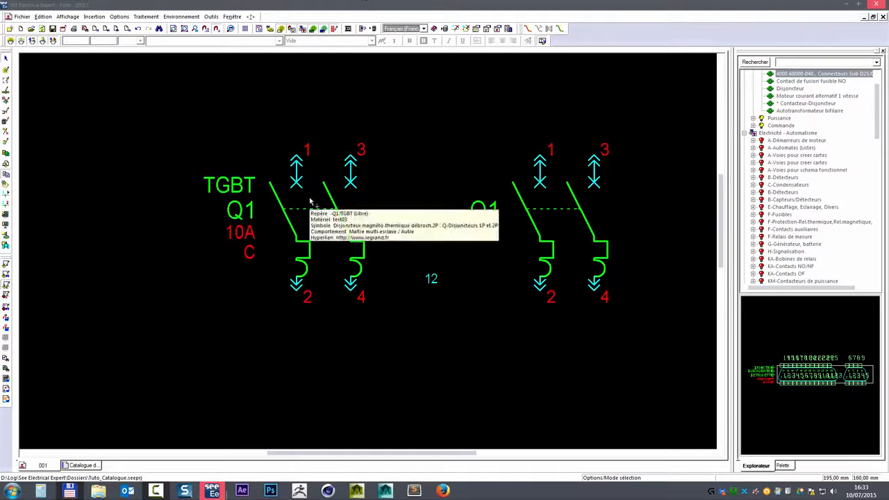
double_click(292, 200)
double_click(108, 247)
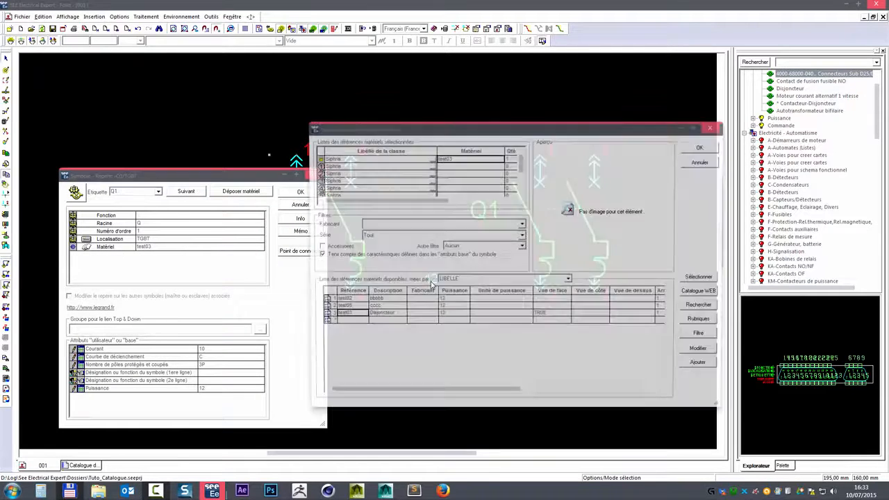
left_click(367, 316)
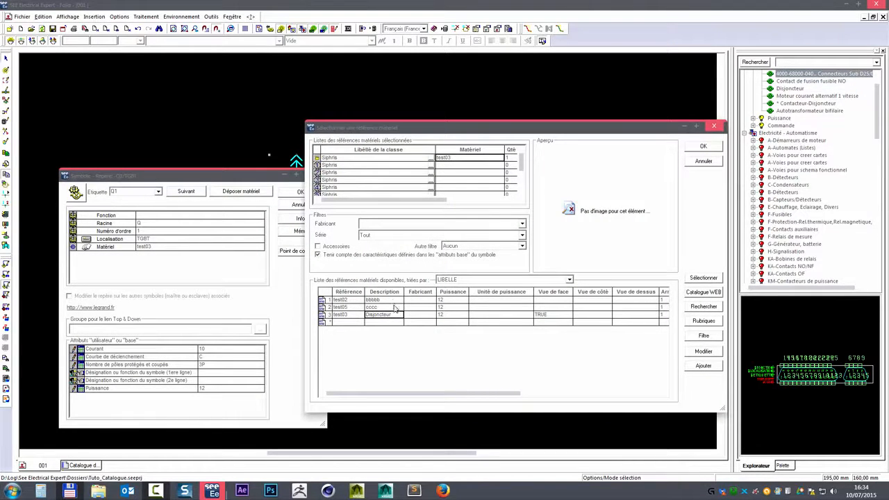
left_click_drag(404, 292, 460, 292)
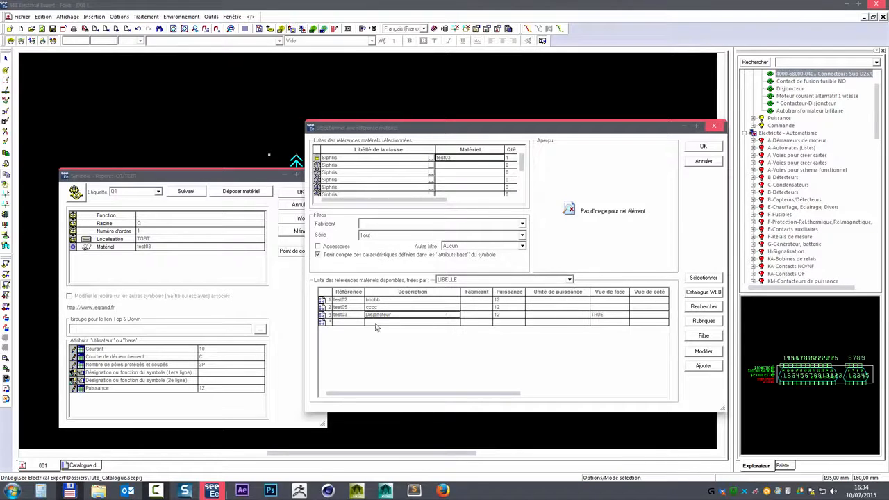
- Review the Description translations of reference test03, and close the translation, modification and symbol dialogs
left_click(704, 351)
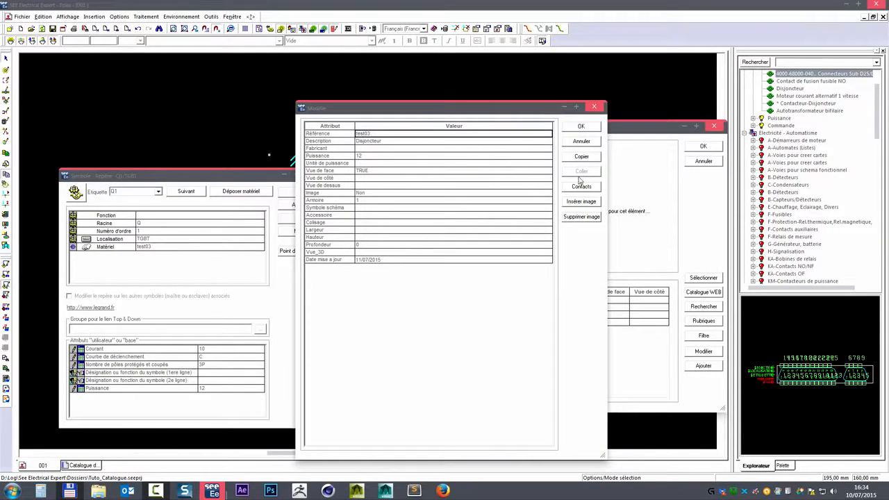
left_click(419, 143)
left_click(548, 142)
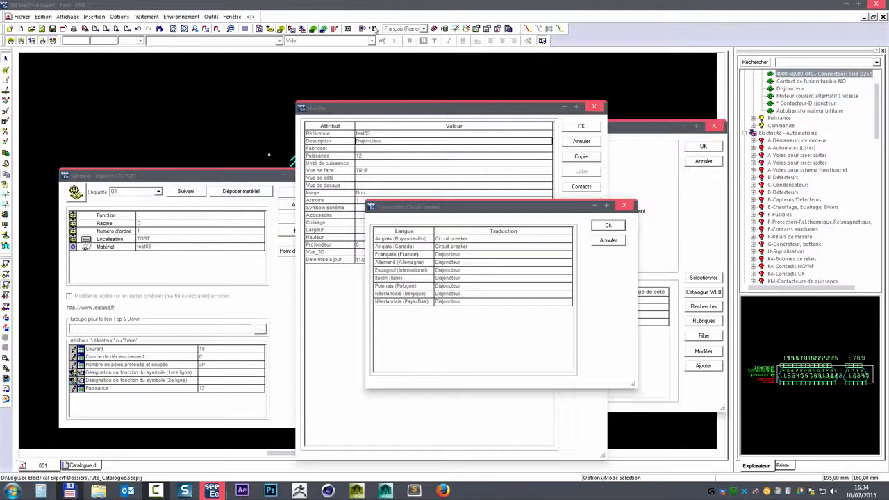
left_click(605, 240)
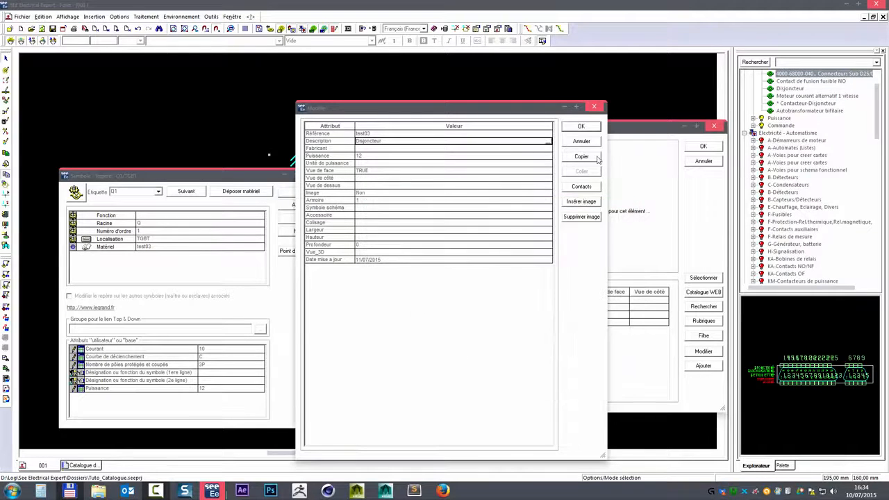
left_click(581, 126)
left_click(321, 174)
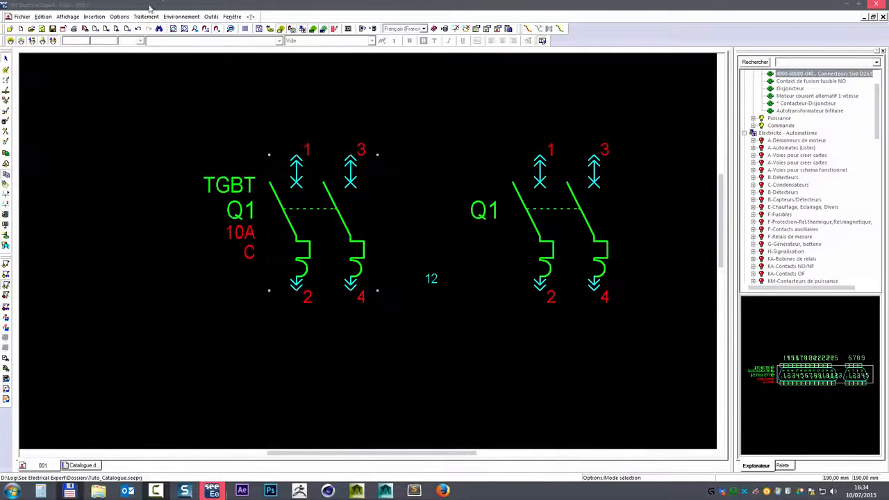
- Consult the CIRCUIT entries in the environment's translation term database, and close it
left_click(182, 16)
left_click(208, 106)
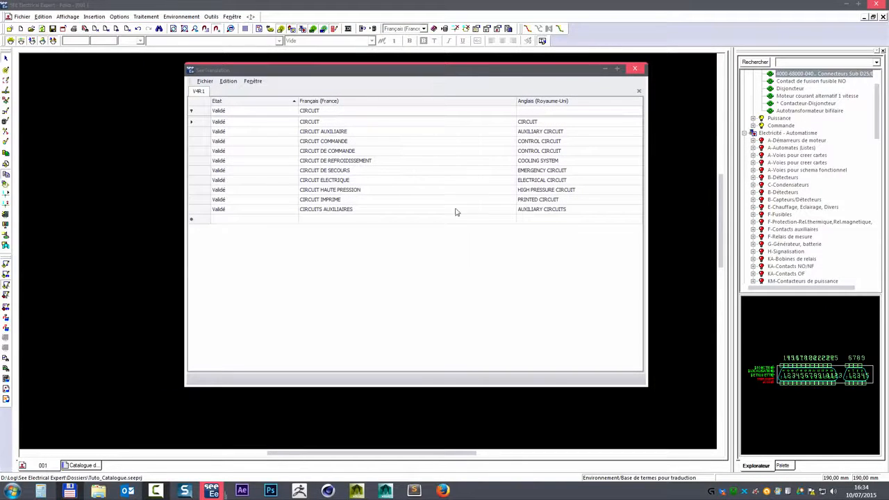
left_click(635, 68)
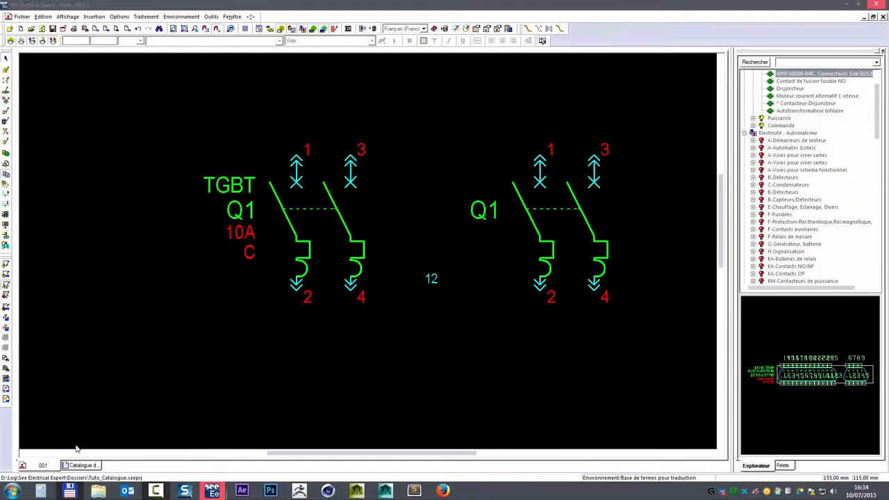
- Review the Definition, Rubriques and Index of the Siphris class in the catalogue, and close the catalogue
left_click(82, 465)
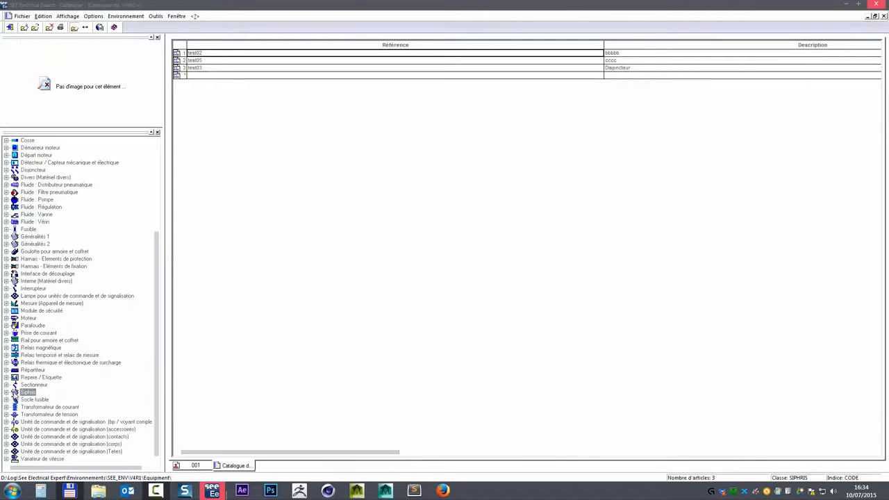
double_click(14, 393)
left_click(14, 407)
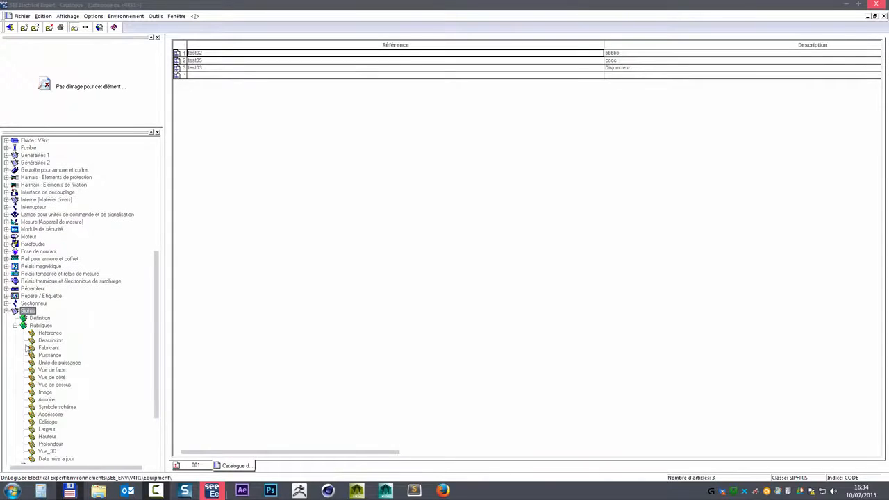
left_click(38, 318)
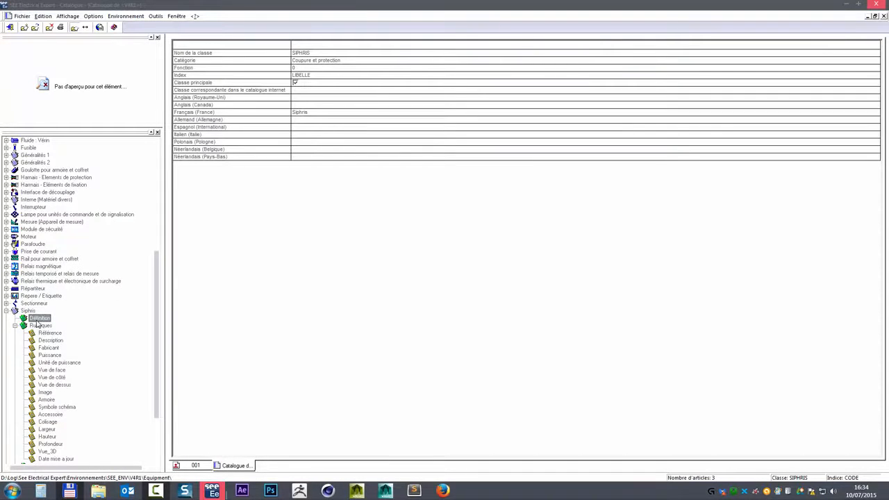
left_click(14, 325)
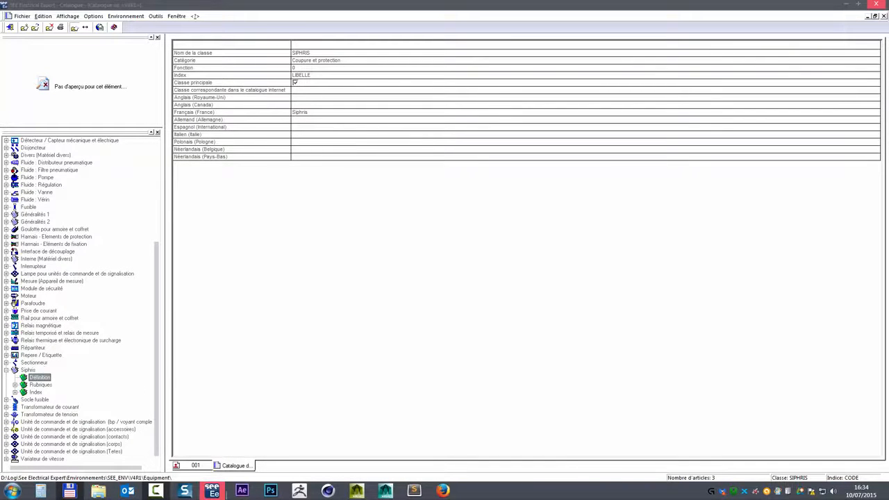
left_click(34, 392)
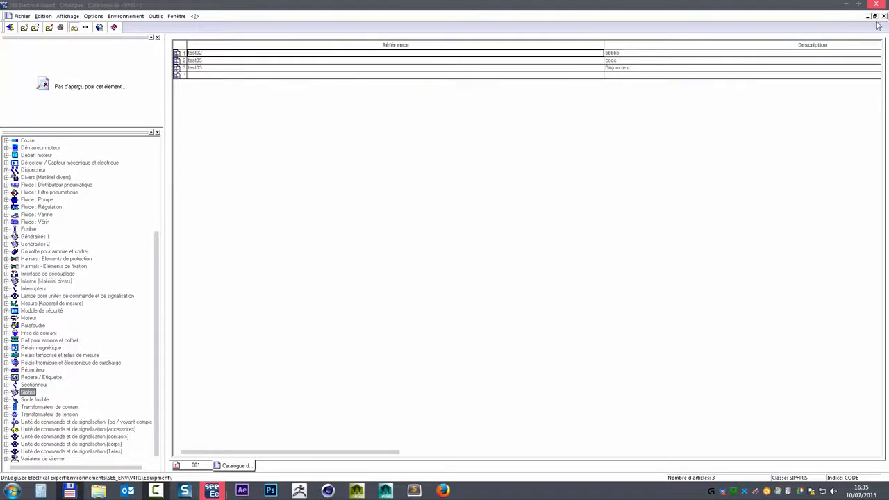
double_click(799, 55)
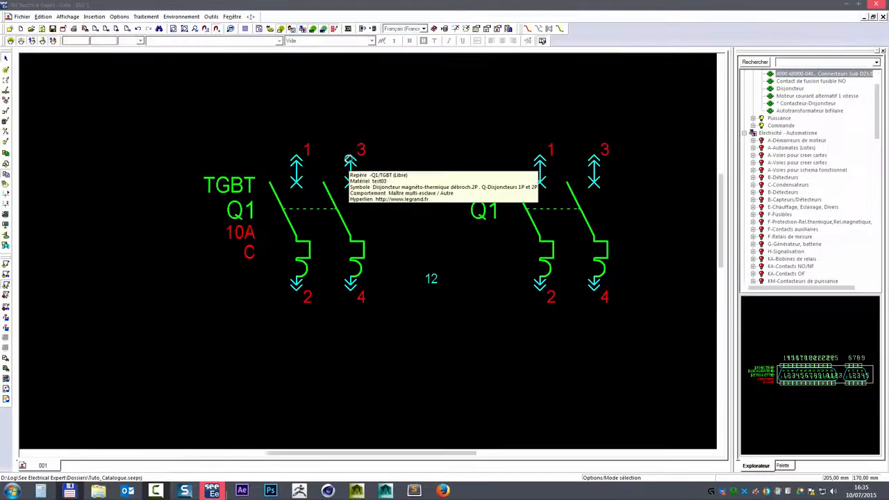
- Open the properties of symbol Q1 in folio 001 and move the dialog clear of its label
double_click(348, 250)
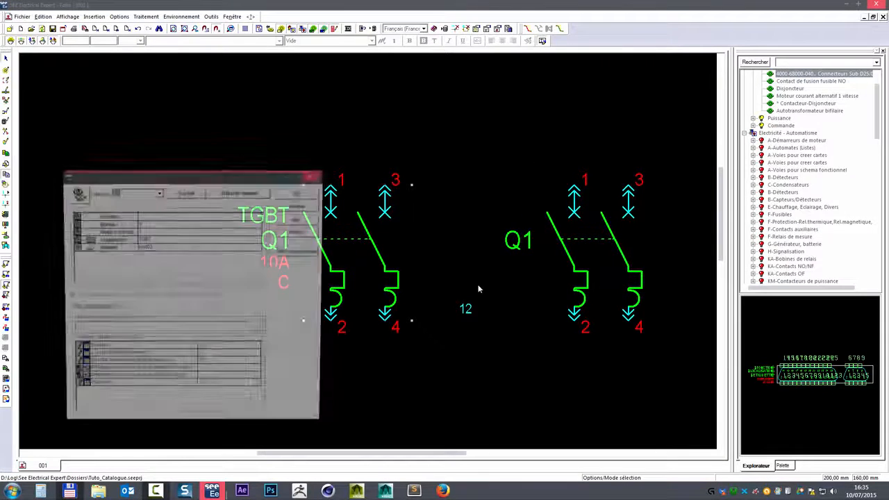
left_click_drag(214, 180, 520, 153)
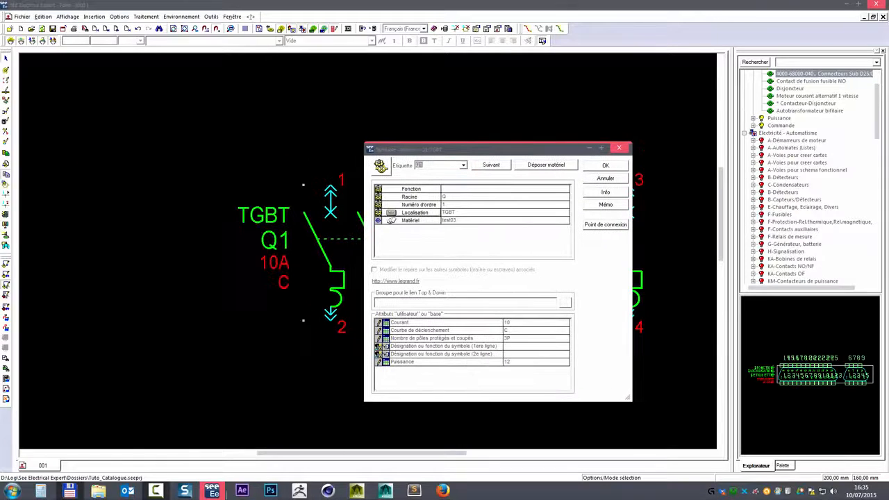
left_click_drag(456, 144, 493, 168)
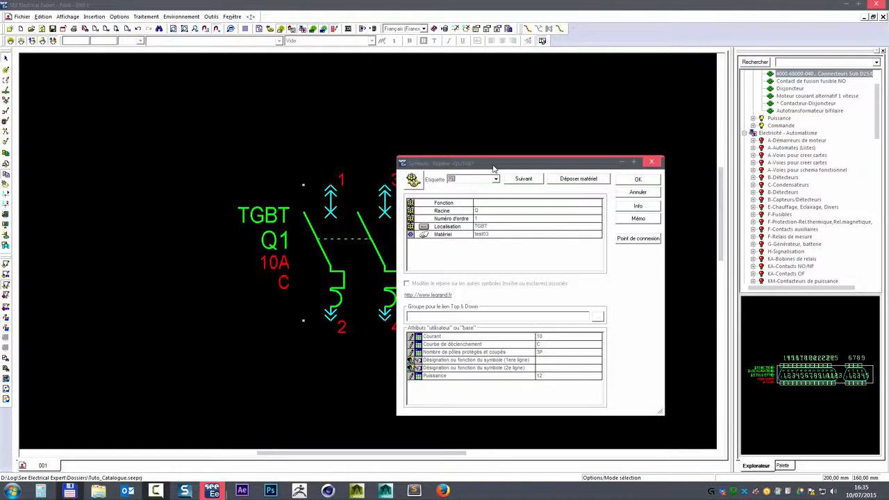
- Dismiss the properties of symbol Q1 without changes and open the symbol for modification in the dossier
left_click(638, 193)
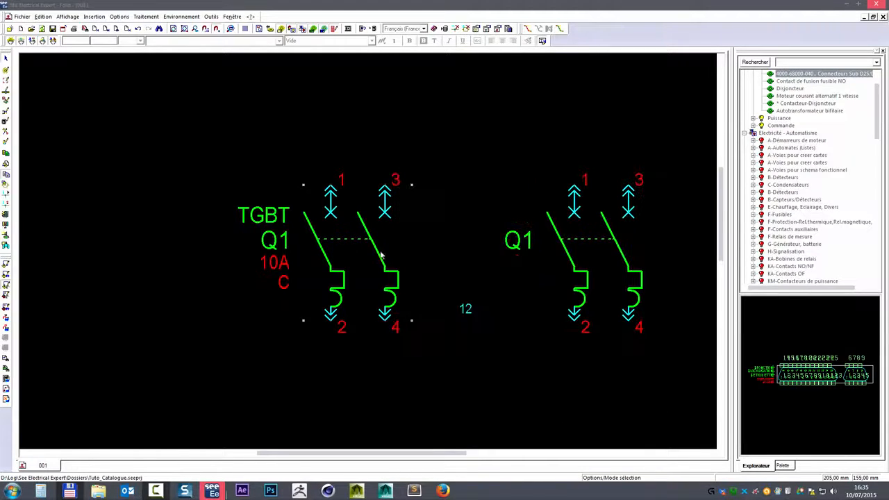
right_click(340, 248)
mouse_move(415, 190)
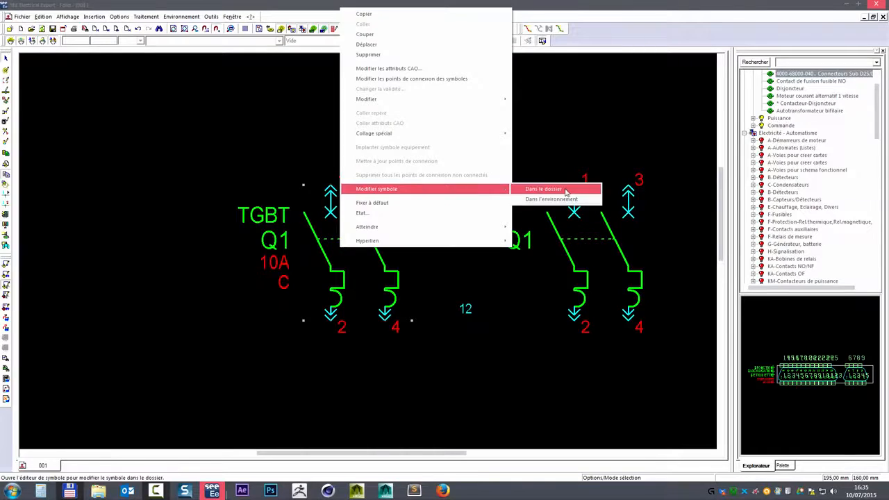
left_click(556, 190)
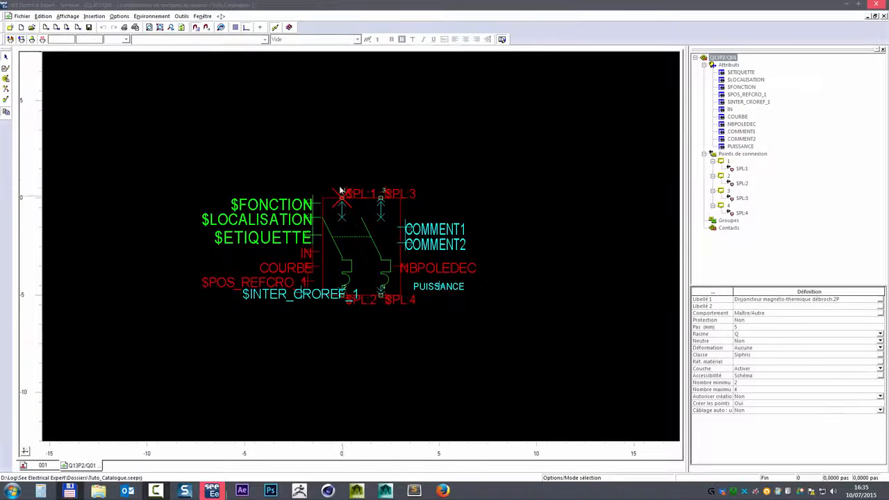
- Inspect the definitions of the COMMENT2, $ETIQUETTE and IN attributes of the Q13P2/Q01 symbol, and close the symbol
left_click(424, 239)
left_click(423, 243)
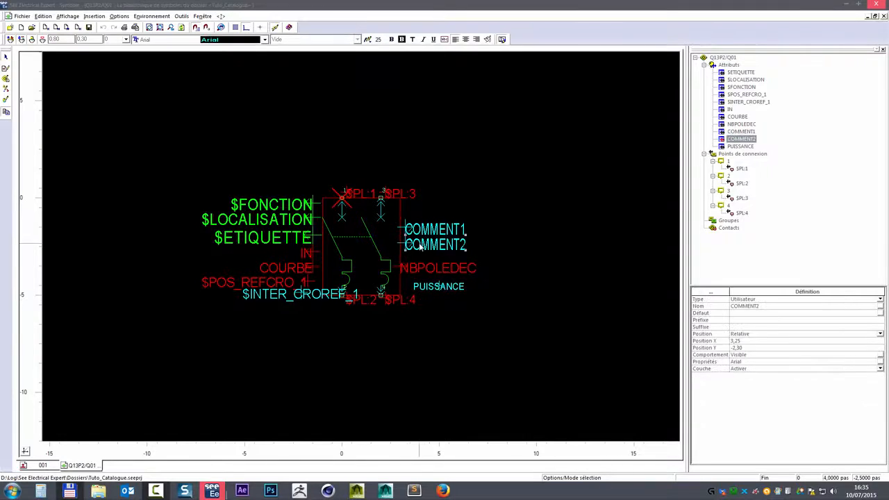
left_click(282, 221)
left_click(285, 238)
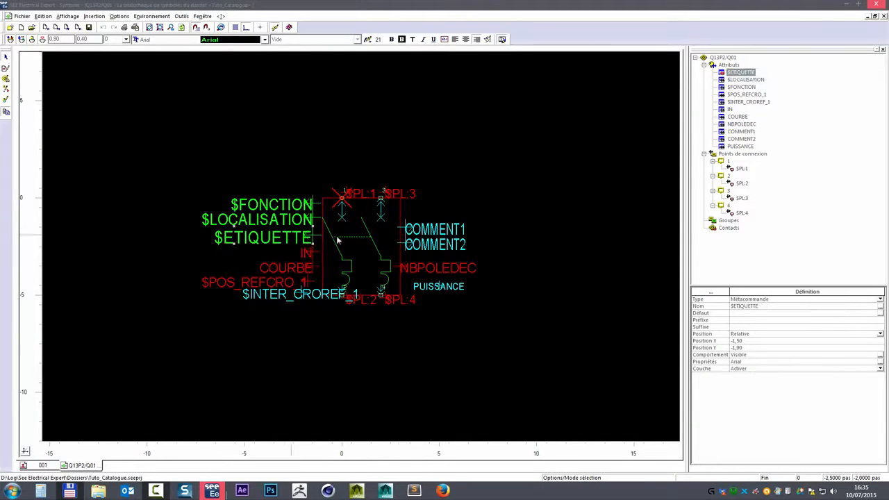
left_click(405, 230)
left_click(423, 244)
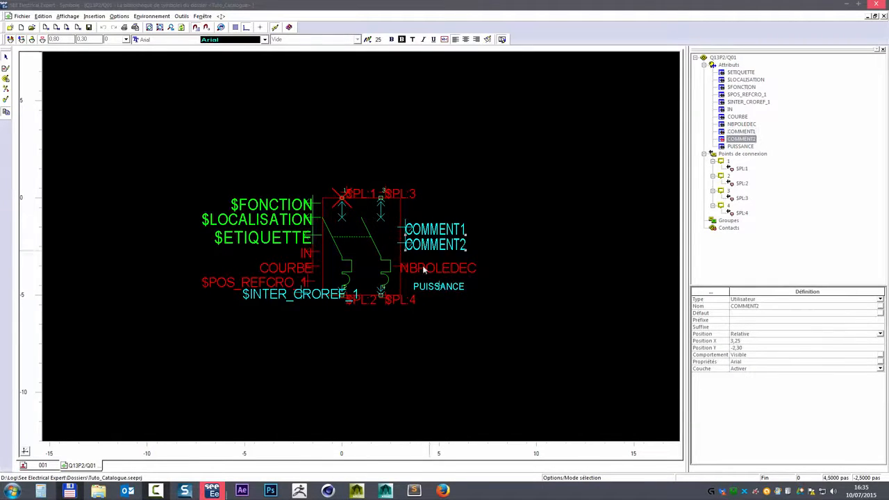
left_click(307, 253)
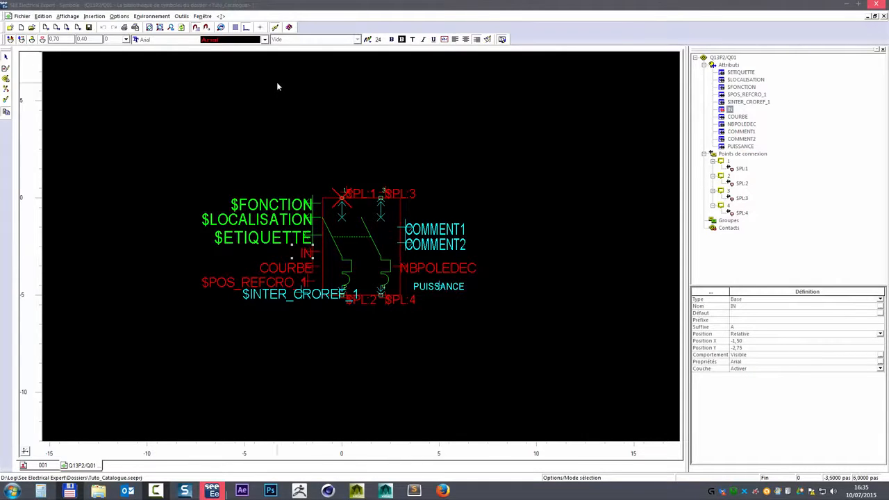
left_click(883, 16)
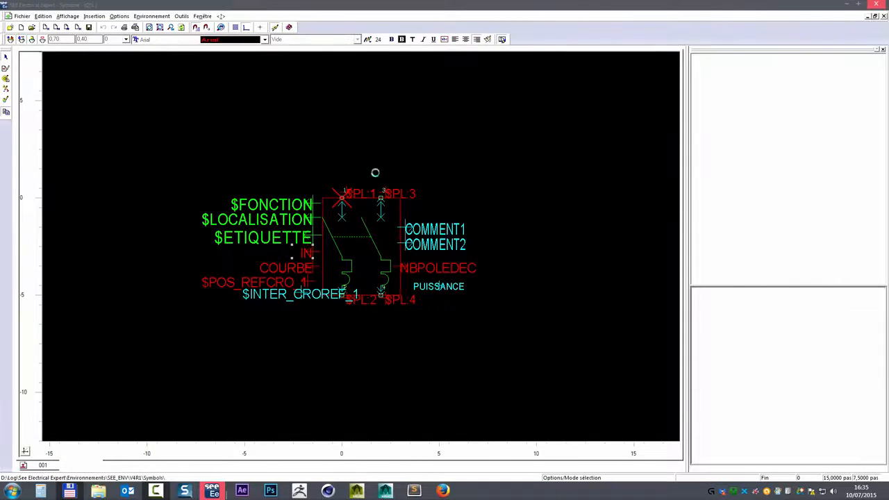